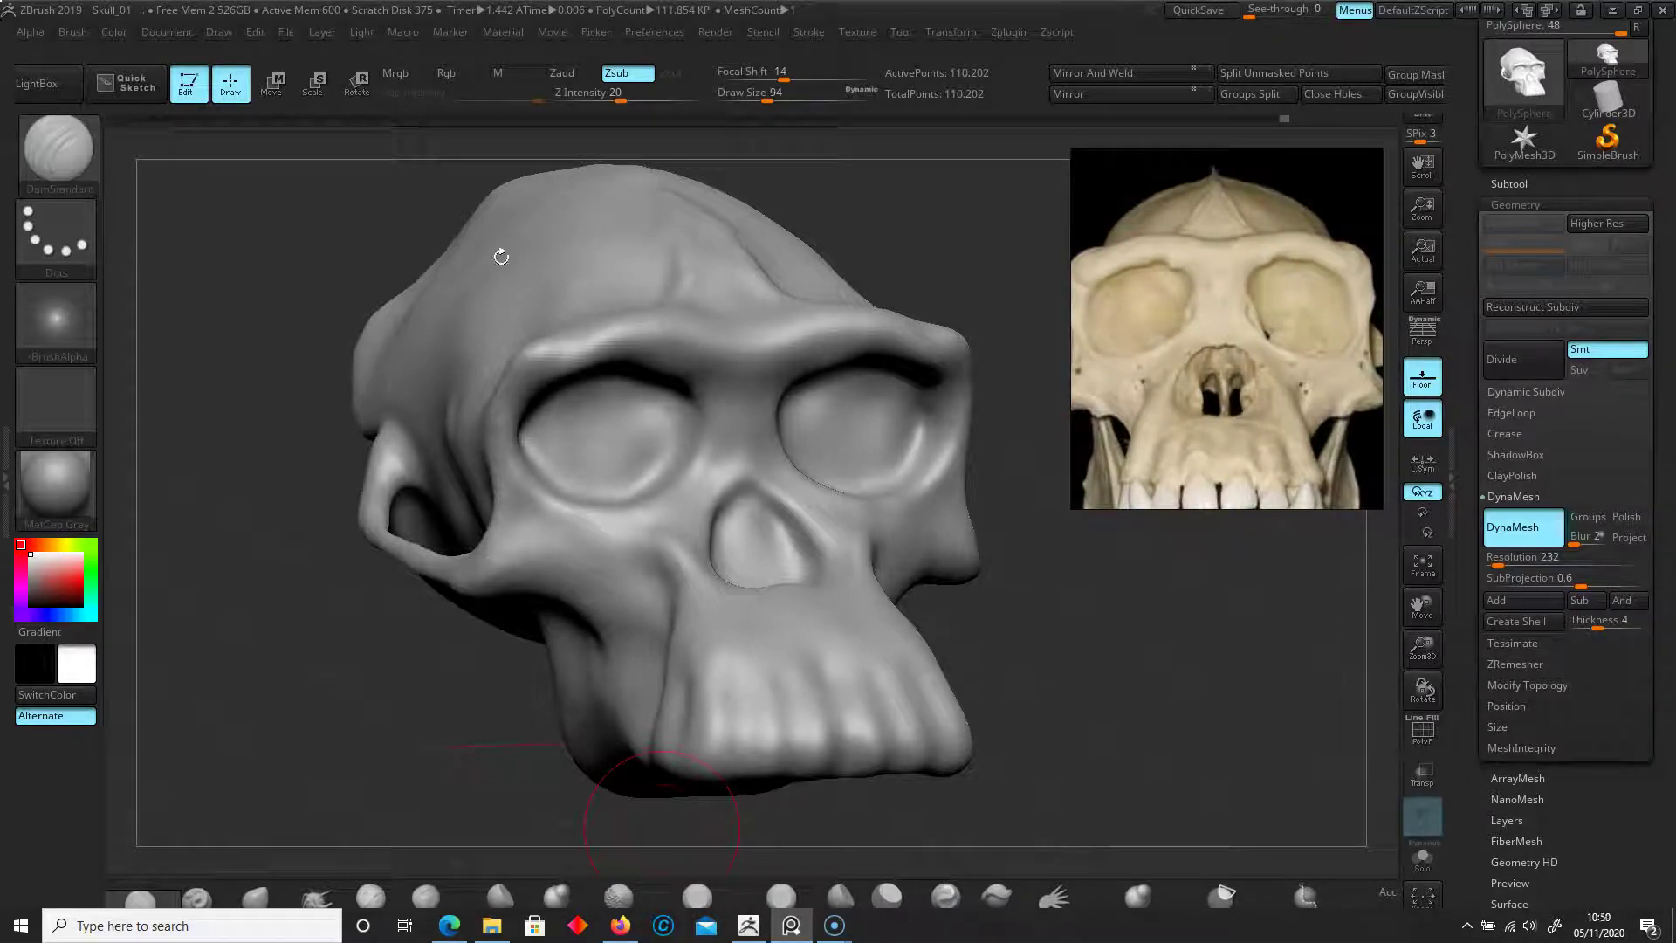
Try to reshape the sides of the cranium above the brow with a large Move brush
{"action": "left_click", "coordinate": [255, 899]}
{"action": "mouse_move", "coordinate": [210, 763]}
{"action": "left_mouse_down"}
{"action": "mouse_move", "coordinate": [280, 684]}
{"action": "mouse_move", "coordinate": [360, 697]}
{"action": "left_mouse_up"}
{"action": "key", "text": "]"}
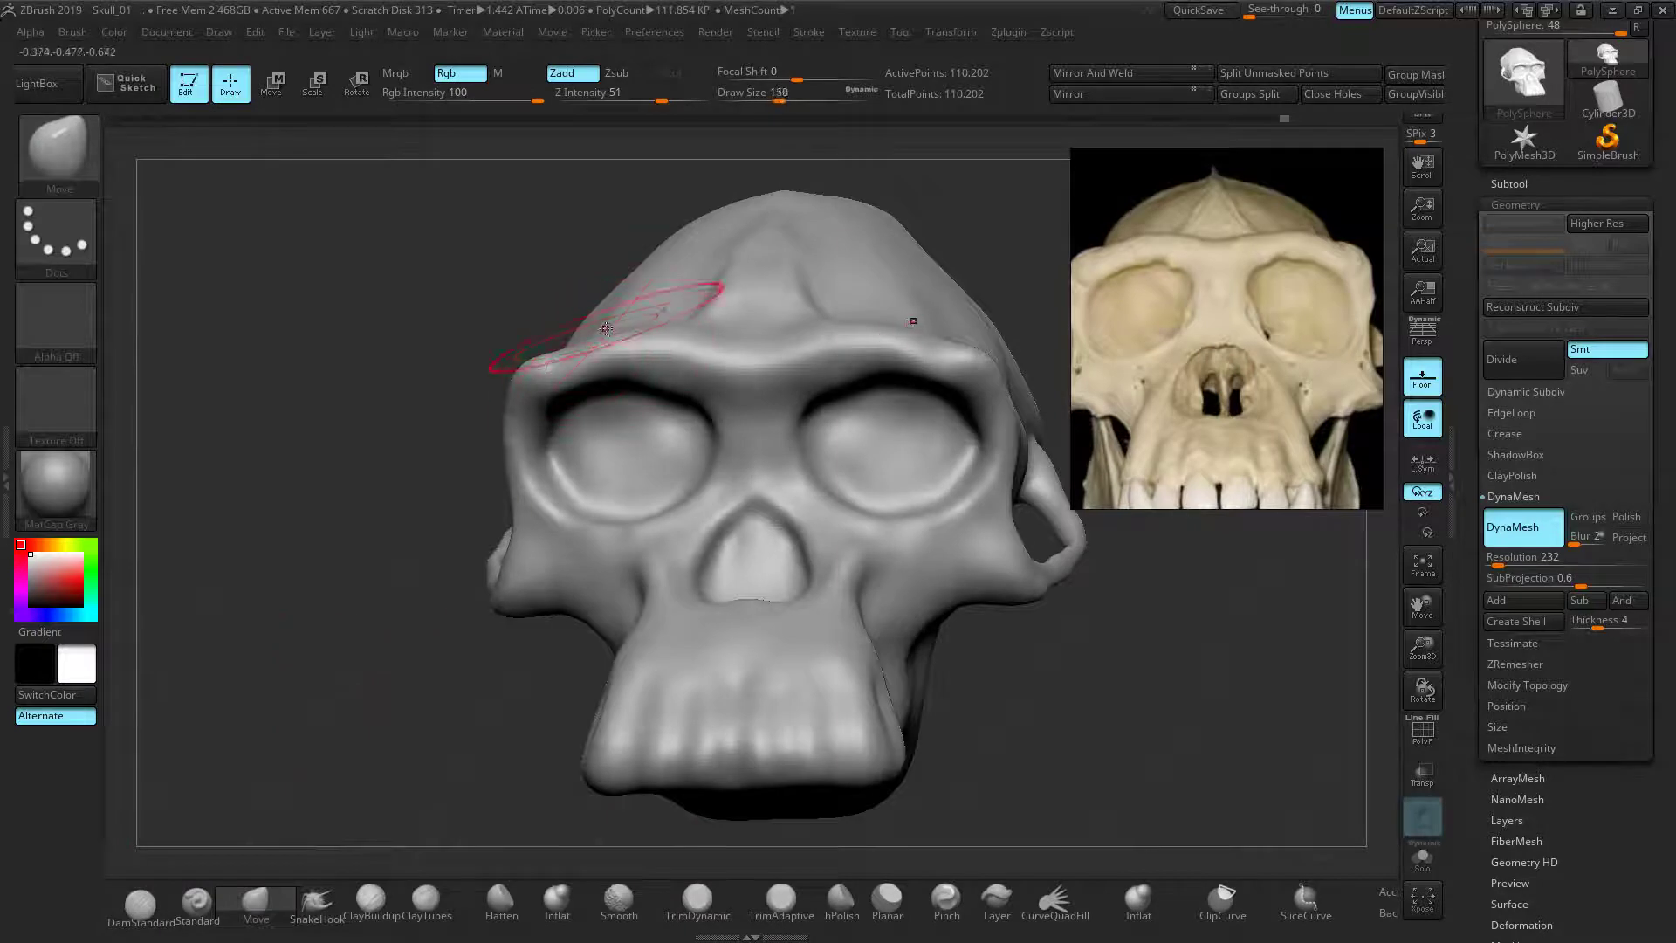
{"action": "mouse_move", "coordinate": [563, 311]}
{"action": "left_mouse_down"}
{"action": "mouse_move", "coordinate": [370, 329]}
{"action": "mouse_move", "coordinate": [523, 261]}
{"action": "left_mouse_up"}
{"action": "mouse_move", "coordinate": [428, 293]}
{"action": "left_mouse_down"}
{"action": "mouse_move", "coordinate": [497, 259]}
{"action": "mouse_move", "coordinate": [432, 259]}
{"action": "mouse_move", "coordinate": [500, 223]}
{"action": "mouse_move", "coordinate": [470, 226]}
{"action": "left_mouse_up"}
{"action": "mouse_move", "coordinate": [899, 213]}
{"action": "left_mouse_down"}
{"action": "mouse_move", "coordinate": [642, 210]}
{"action": "mouse_move", "coordinate": [593, 229]}
{"action": "mouse_move", "coordinate": [588, 267]}
{"action": "left_mouse_up"}
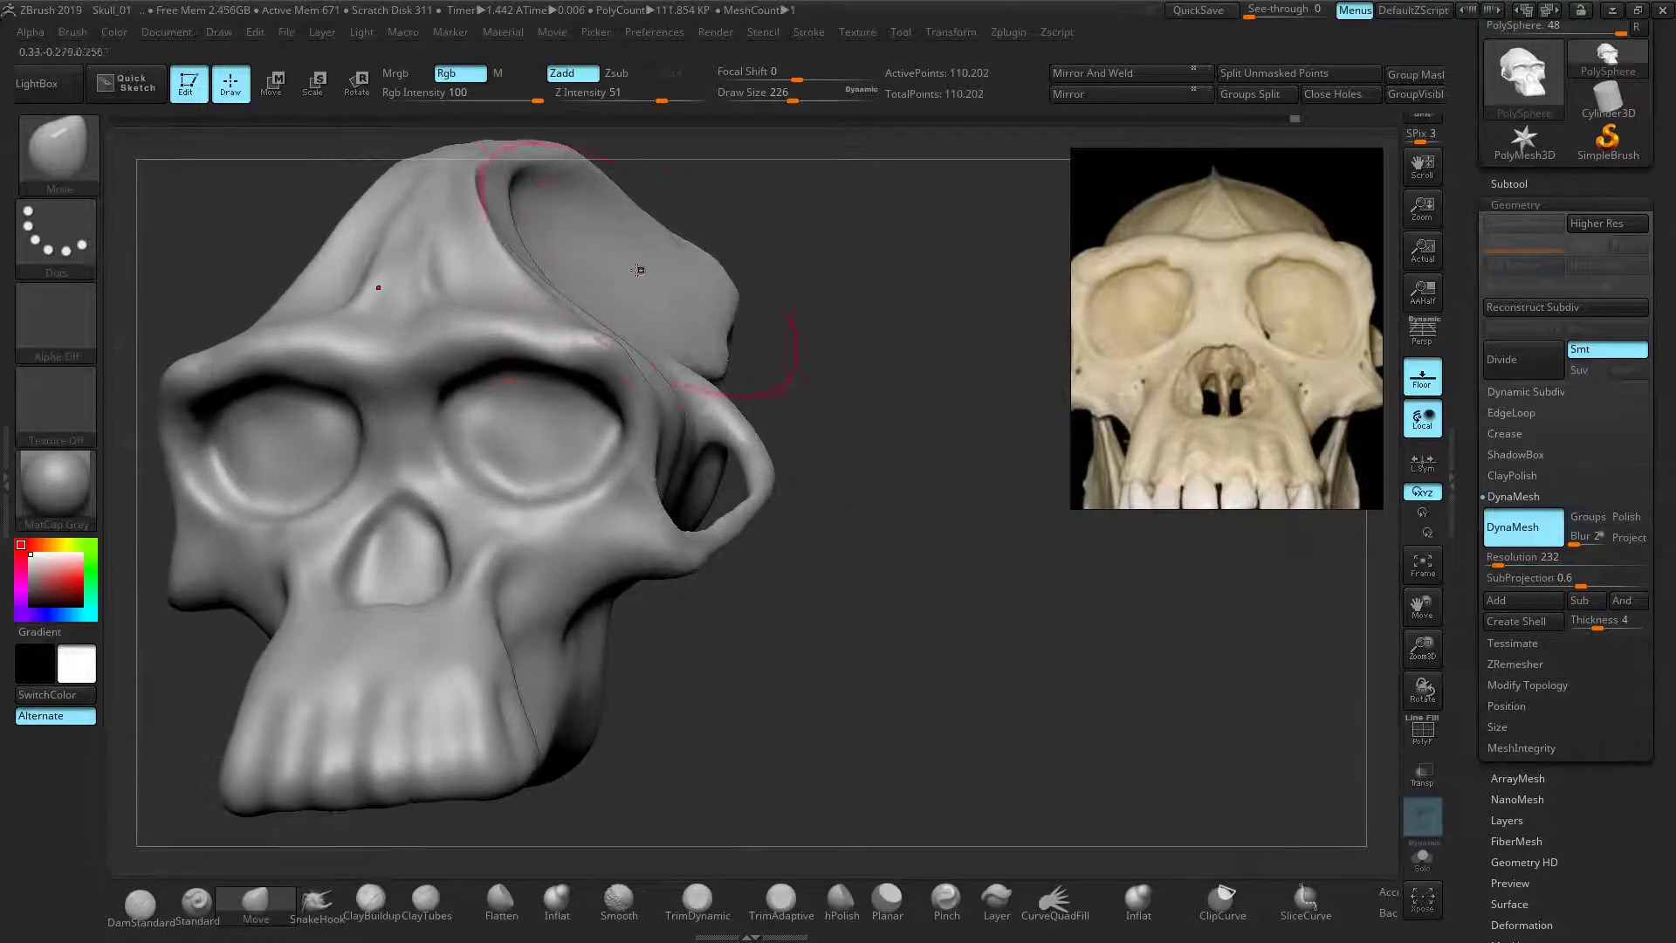
{"action": "left_click_drag", "start_coordinate": [804, 307], "coordinate": [1021, 288]}
Undo the Move brush changes to the cranium
{"action": "key", "text": "ctrl+z"}
{"action": "key", "text": "ctrl+z"}
{"action": "key", "text": "ctrl+z"}
{"action": "key", "text": "ctrl+z"}
{"action": "key", "text": "ctrl+z"}
{"action": "key", "text": "ctrl+z"}
{"action": "key", "text": "ctrl+z"}
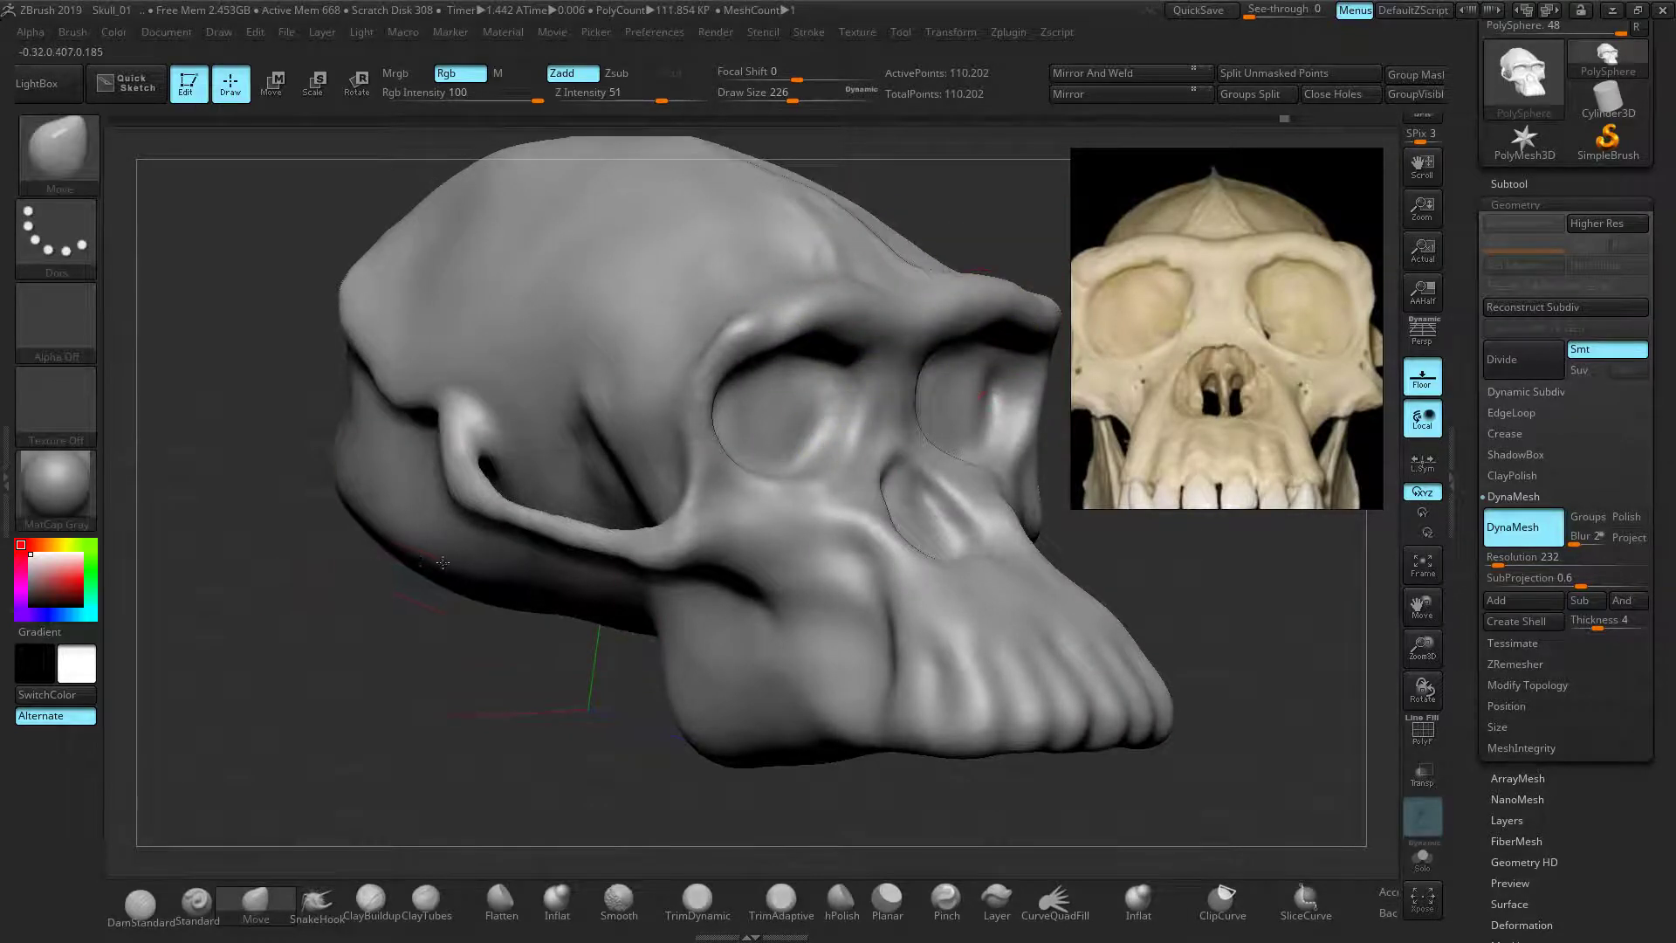
Compare the skull's front view with the full reference skull image, including its teeth and lower jaw
{"action": "left_click_drag", "start_coordinate": [427, 696], "coordinate": [379, 691], "text": "shift"}
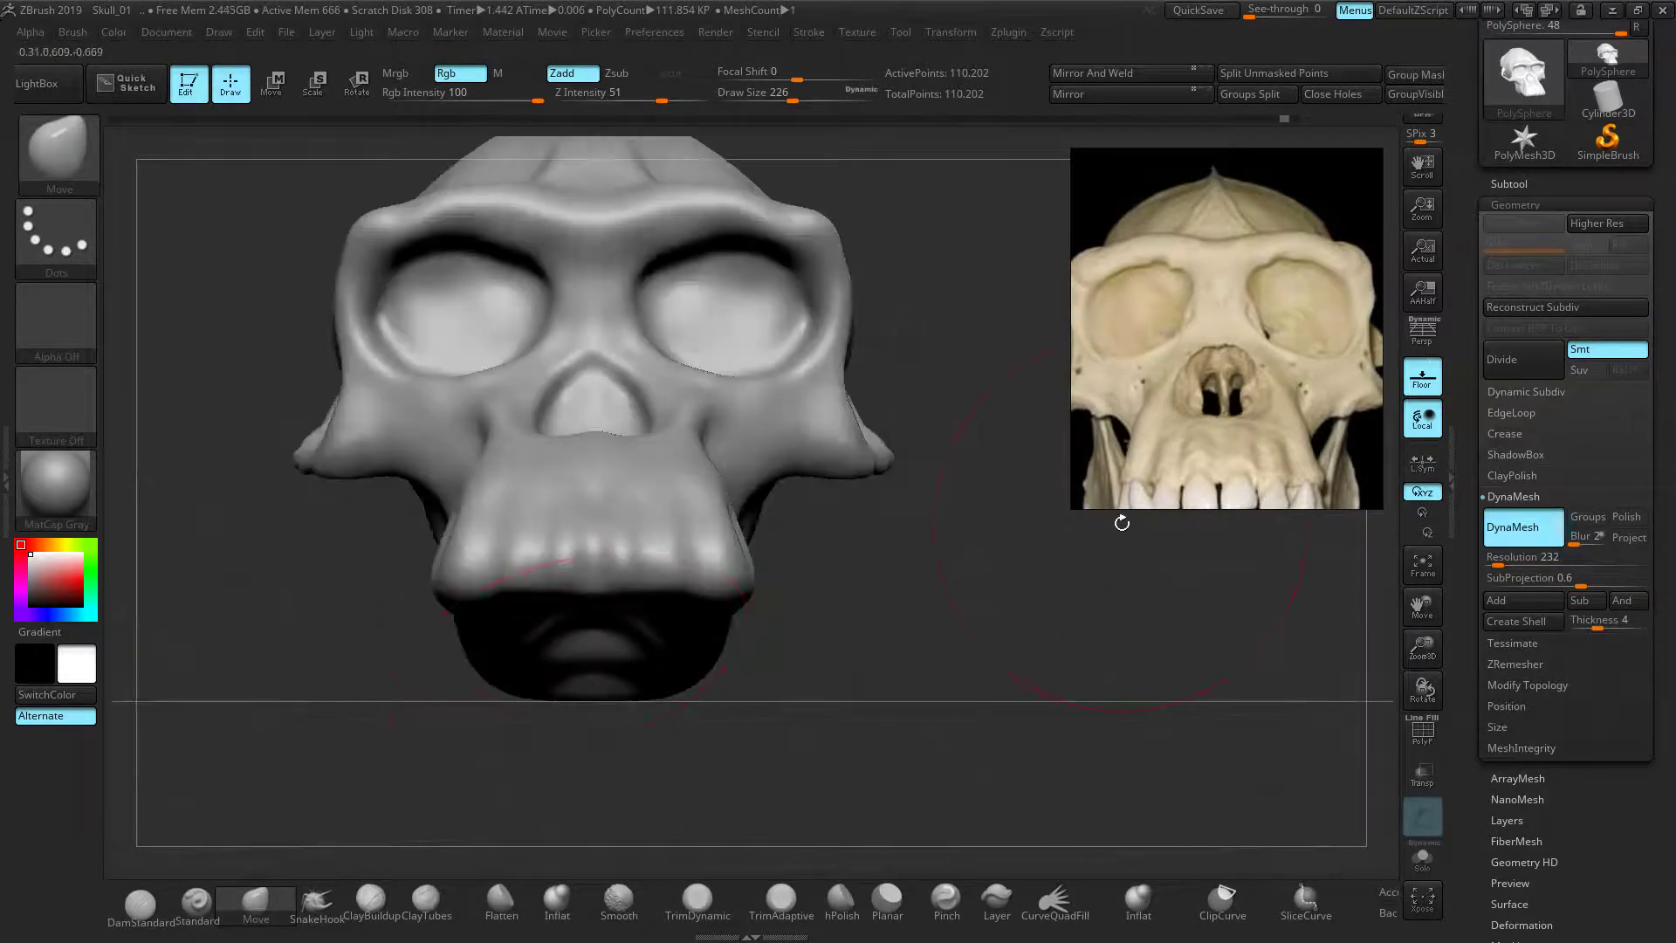
{"action": "middle_click_drag", "start_coordinate": [1189, 358], "coordinate": [1193, 309]}
{"action": "scroll", "coordinate": [1211, 301], "scroll_direction": "down", "scroll_amount": 4}
{"action": "scroll", "coordinate": [1217, 336], "scroll_direction": "up", "scroll_amount": 3}
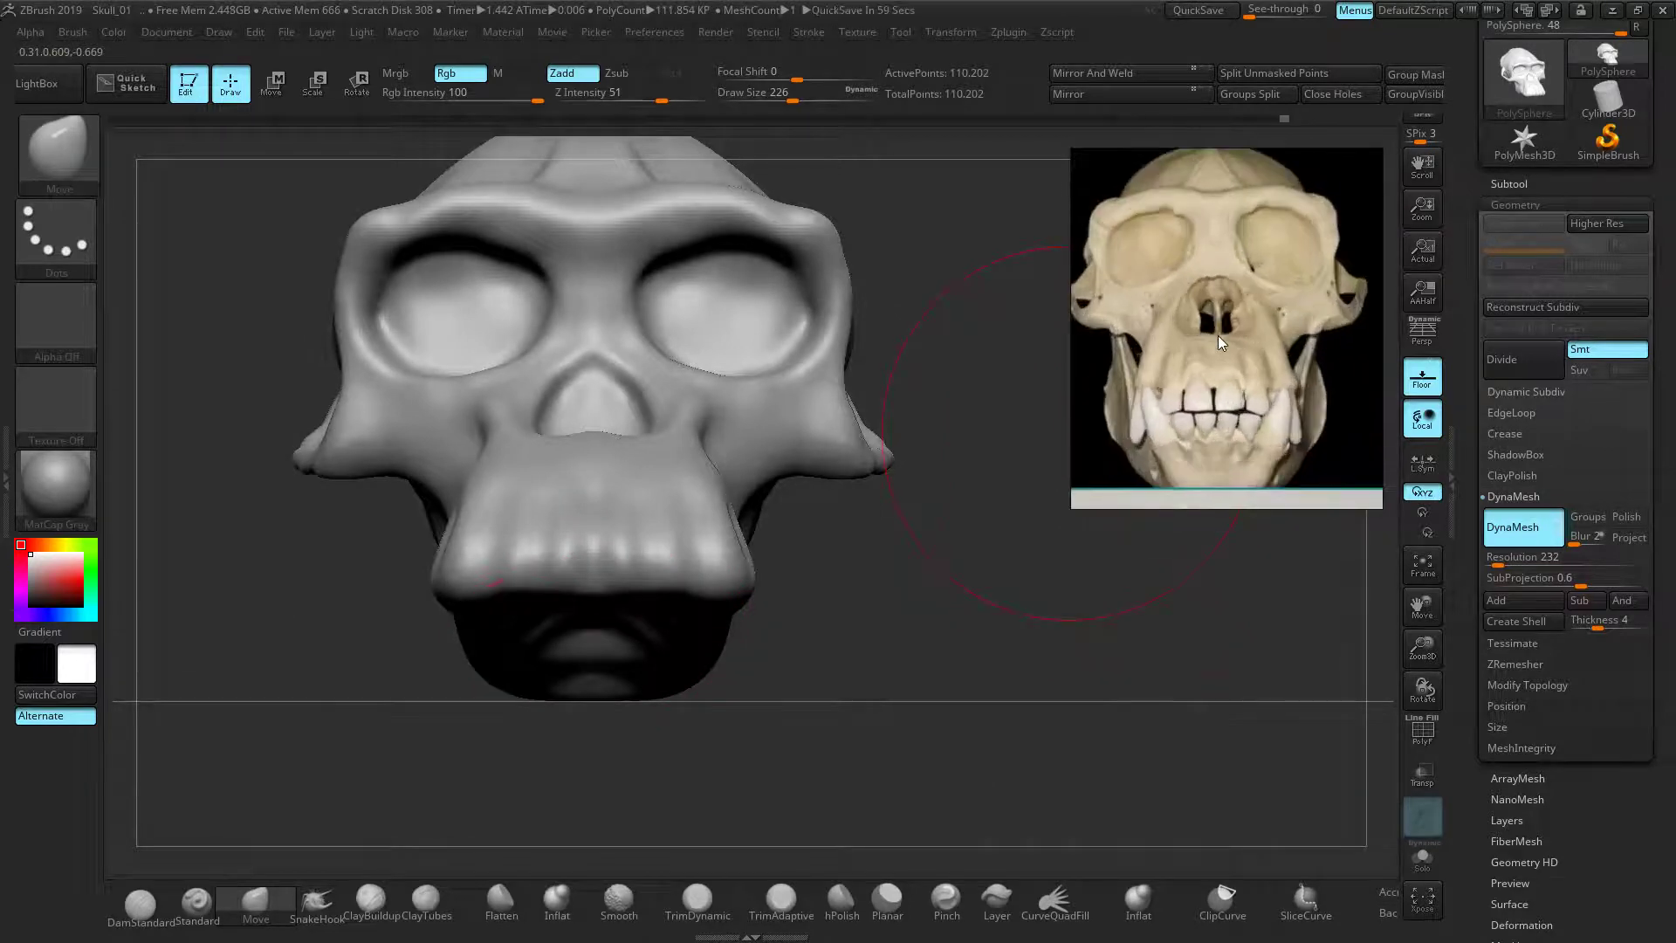
{"action": "middle_click_drag", "start_coordinate": [1249, 282], "coordinate": [1248, 301]}
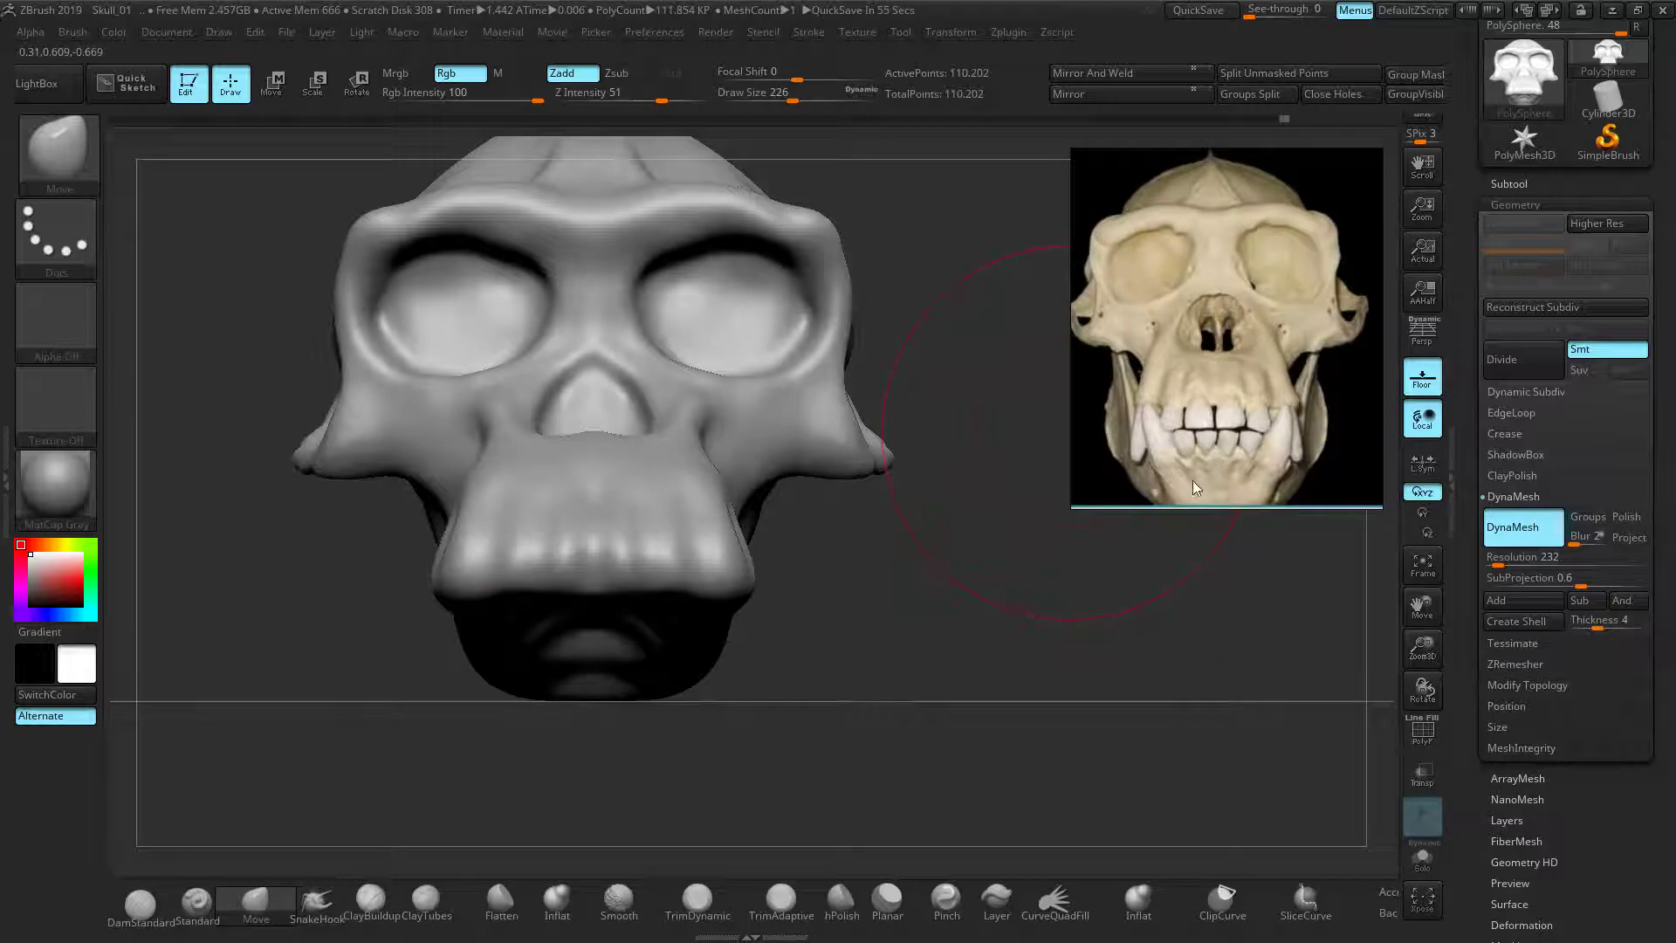
{"action": "middle_click_drag", "start_coordinate": [1216, 459], "coordinate": [1238, 81]}
{"action": "middle_click_drag", "start_coordinate": [1221, 392], "coordinate": [1234, 349]}
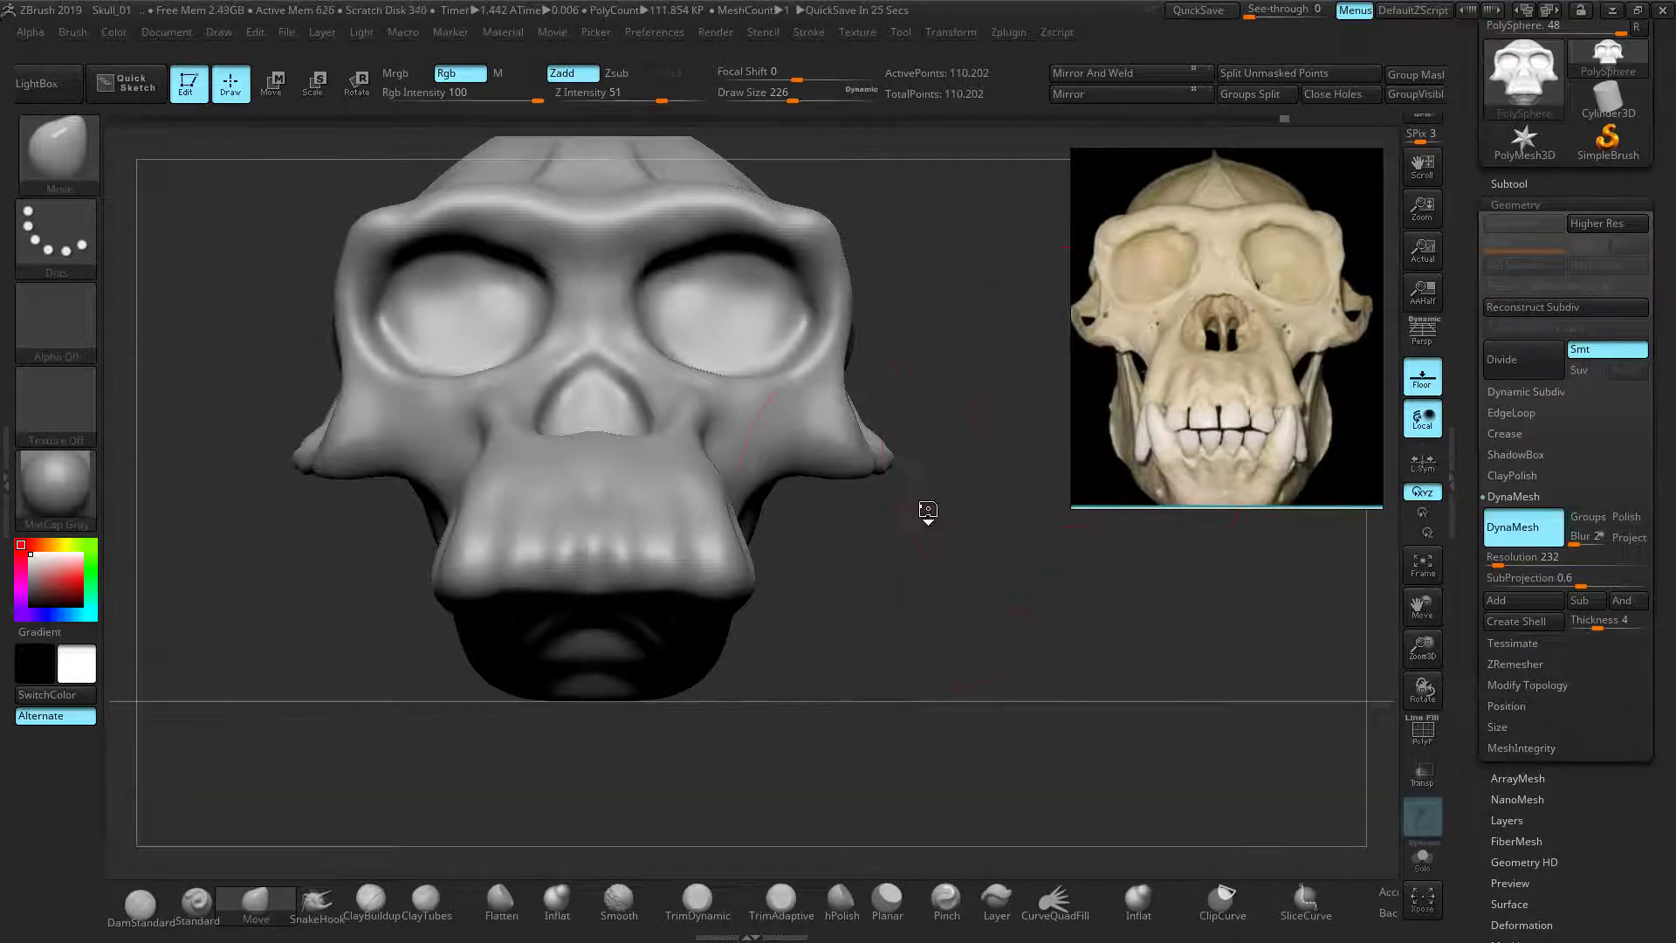
Build up the canine root ridges from beside the nose to the front corners of the upper jaw with the Standard brush
{"action": "key", "text": "["}
{"action": "key", "text": "["}
{"action": "key", "text": "["}
{"action": "key", "text": "["}
{"action": "key", "text": "["}
{"action": "key", "text": "["}
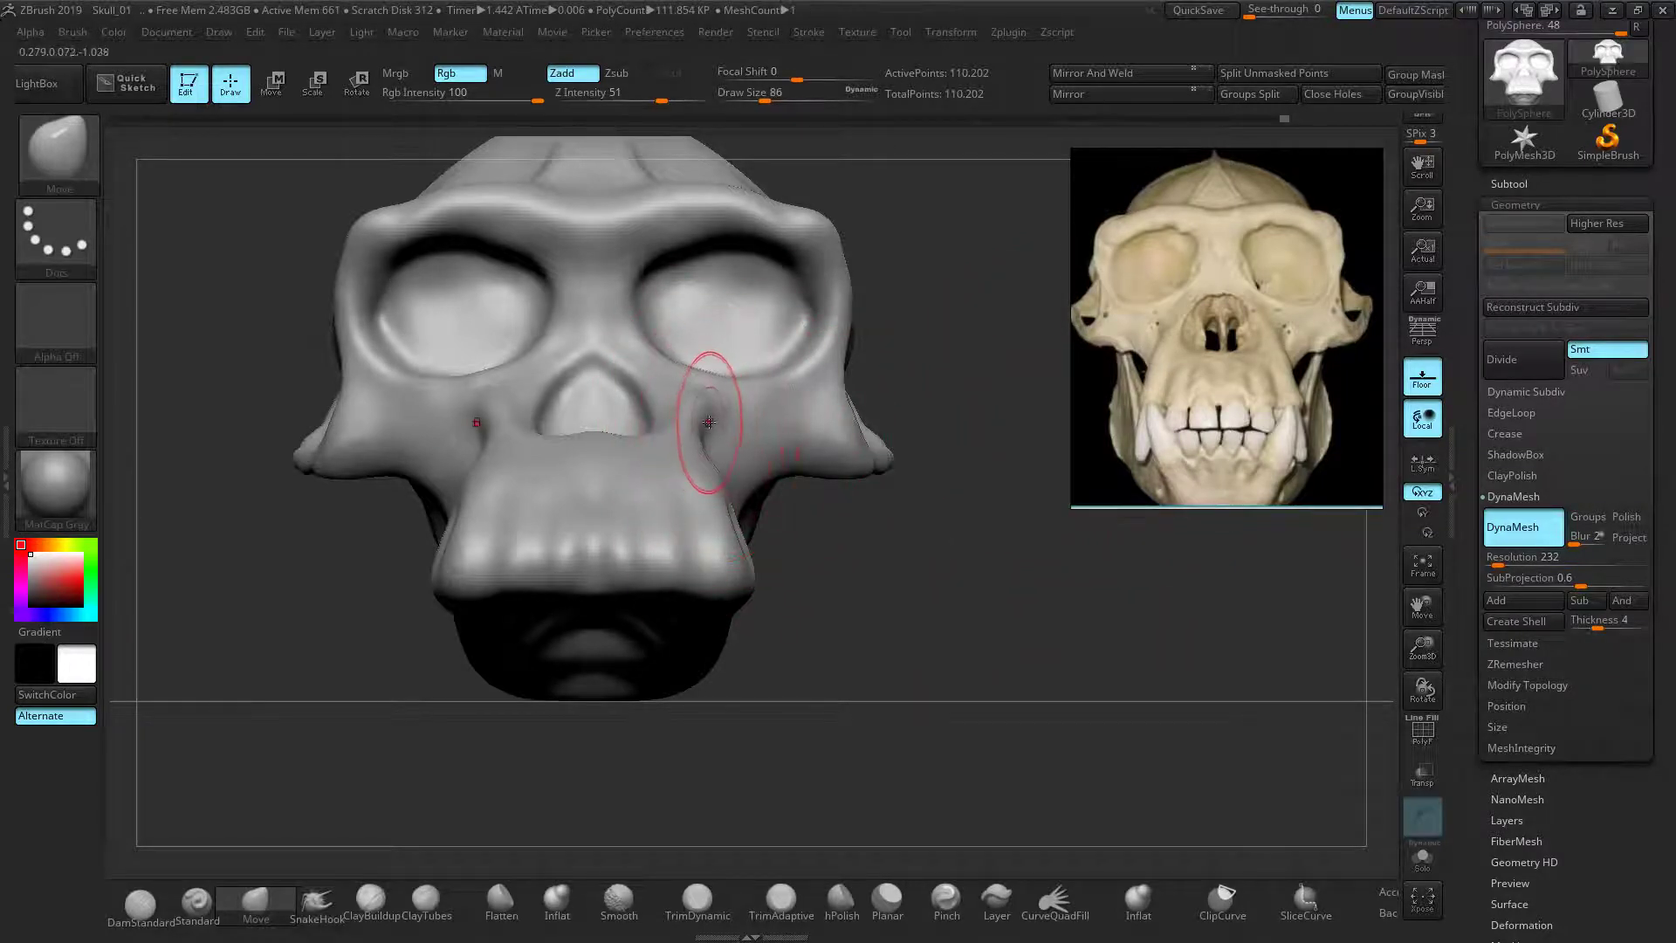
{"action": "key", "text": "["}
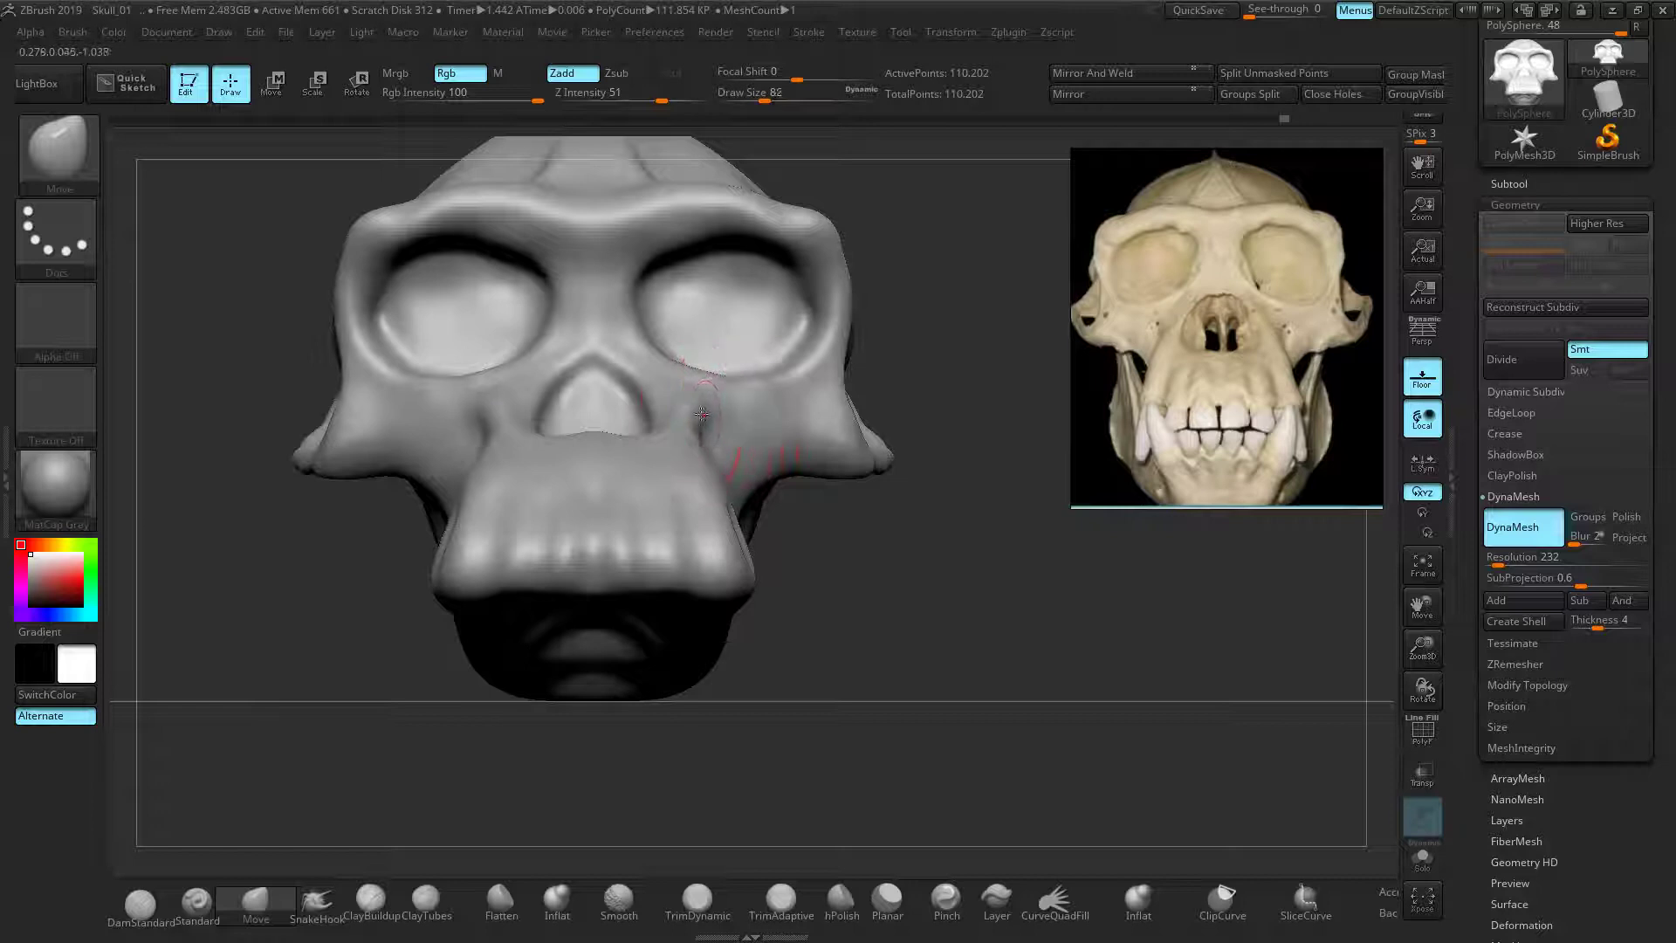
{"action": "right_click_drag", "start_coordinate": [702, 413], "coordinate": [711, 355]}
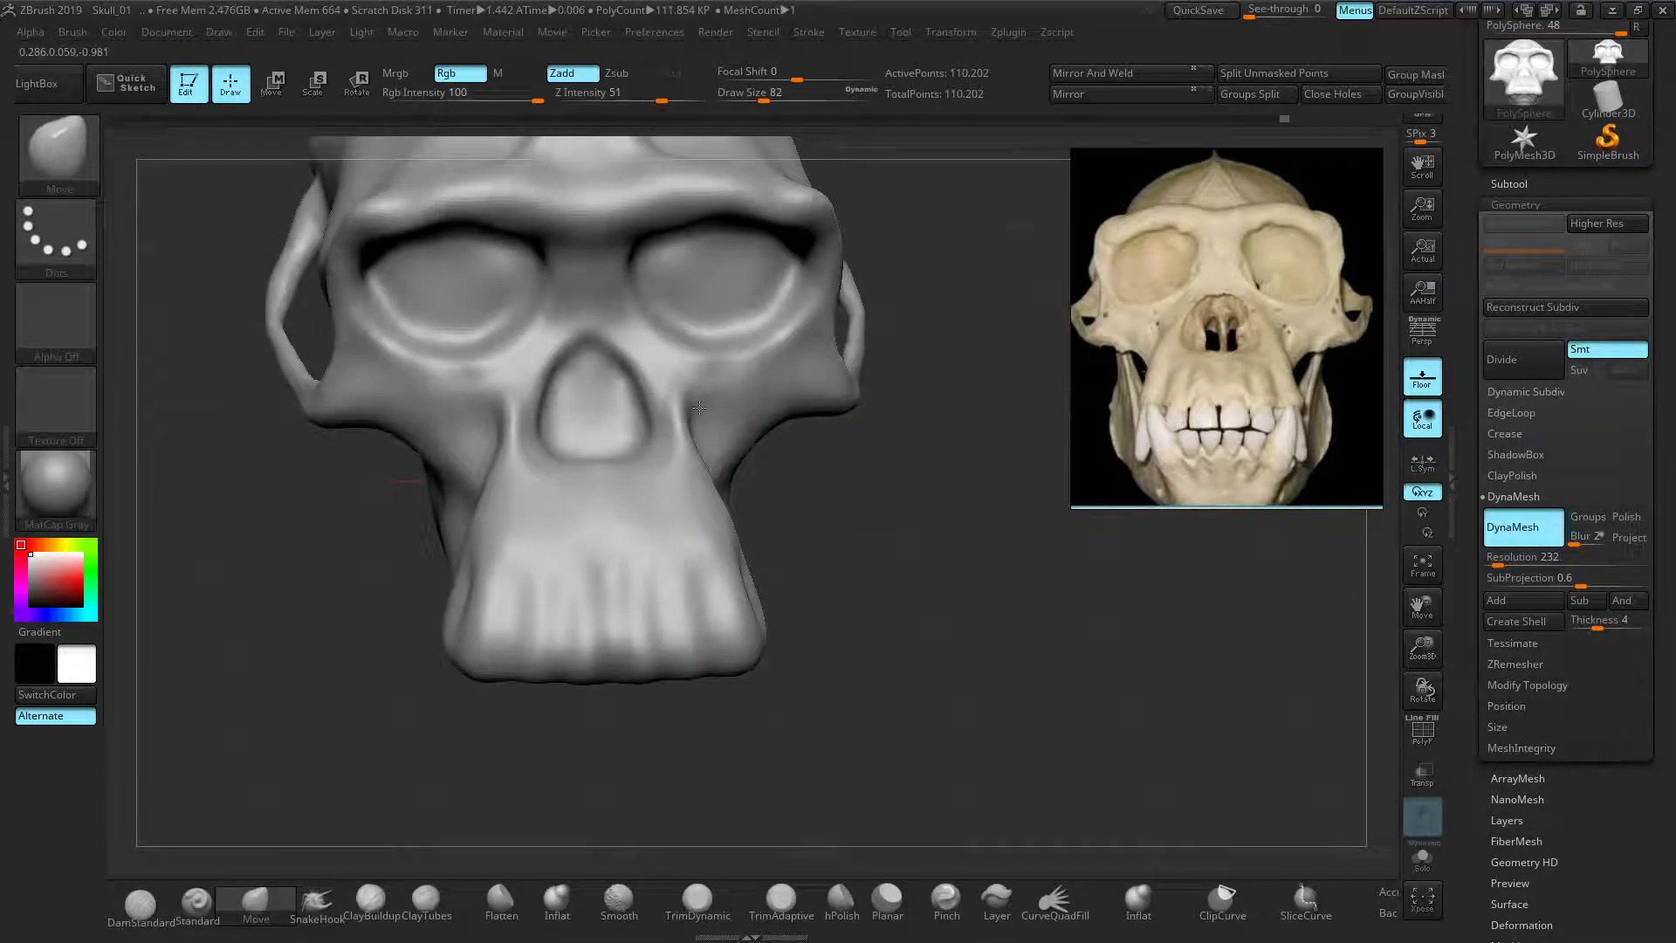
{"action": "right_click_drag", "start_coordinate": [894, 543], "coordinate": [889, 544]}
{"action": "left_click", "coordinate": [195, 901]}
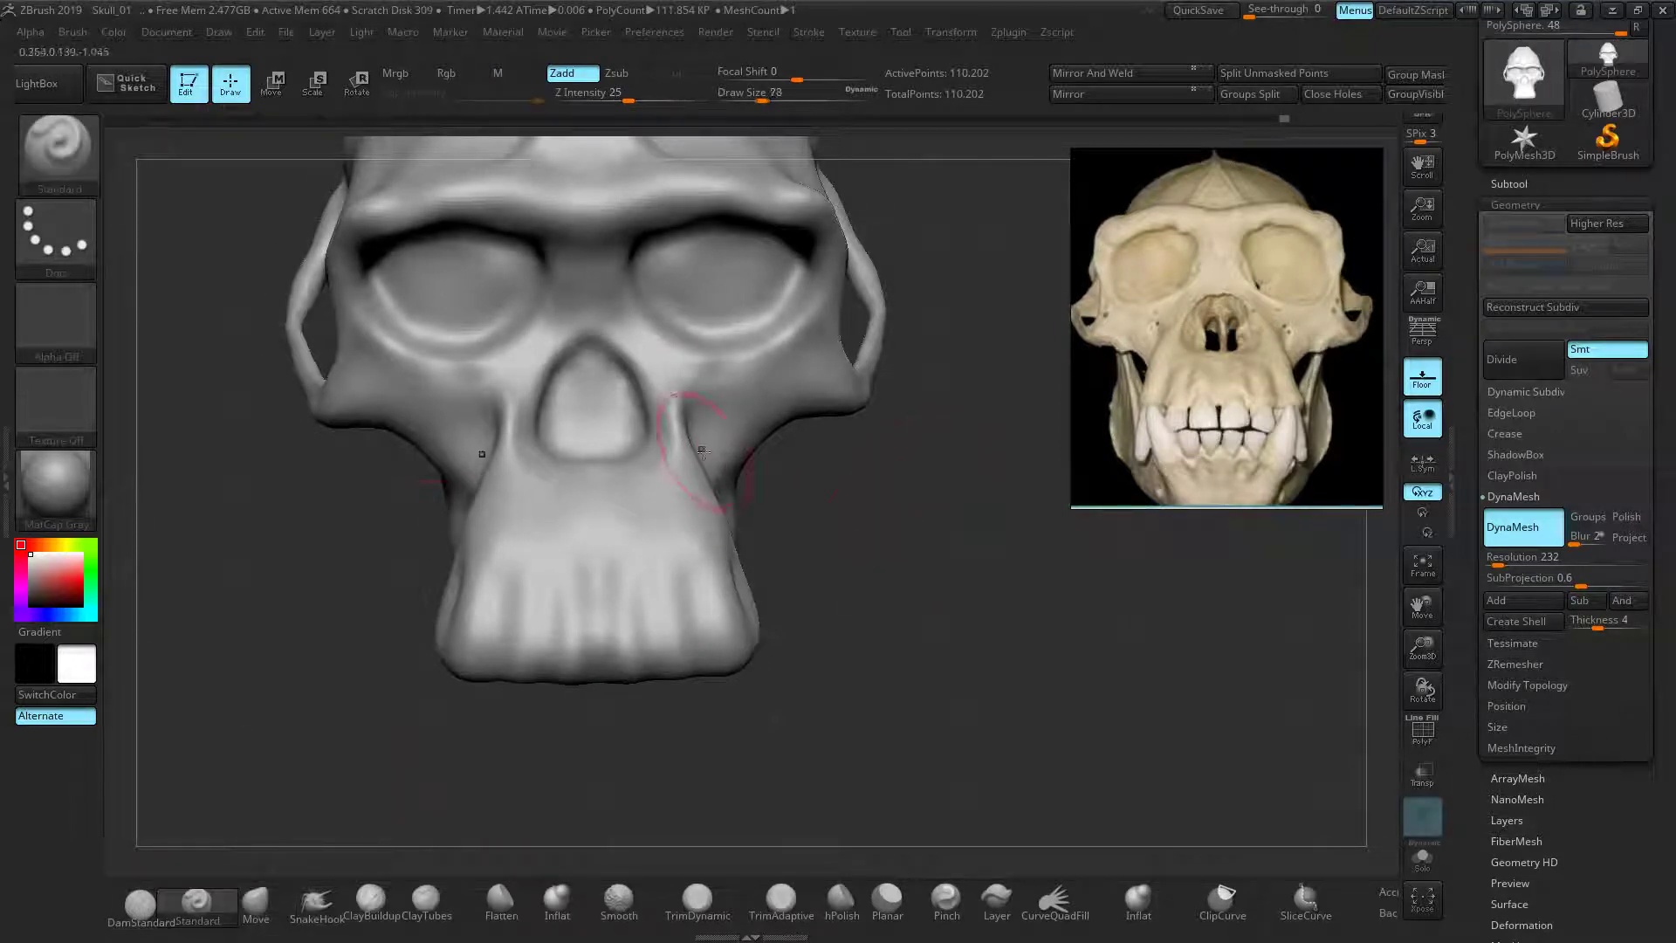
{"action": "left_click_drag", "start_coordinate": [670, 405], "coordinate": [730, 572]}
{"action": "left_click_drag", "start_coordinate": [665, 442], "coordinate": [734, 635]}
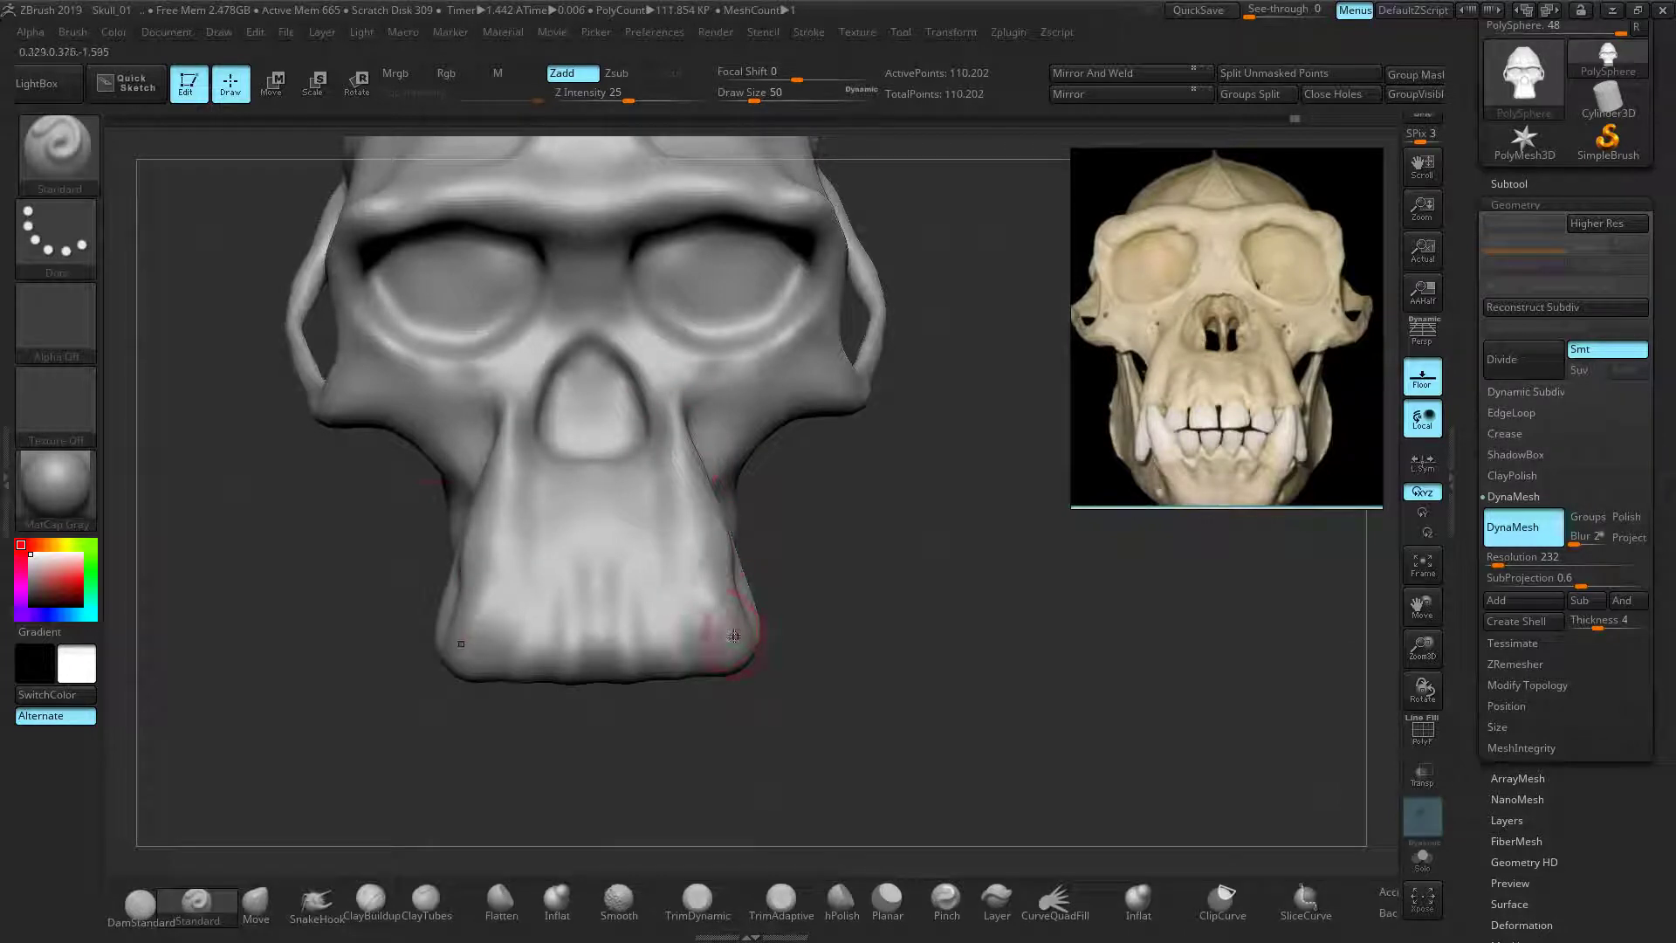
{"action": "mouse_move", "coordinate": [683, 460]}
{"action": "left_mouse_down"}
{"action": "mouse_move", "coordinate": [728, 572]}
{"action": "mouse_move", "coordinate": [723, 666]}
{"action": "left_mouse_up"}
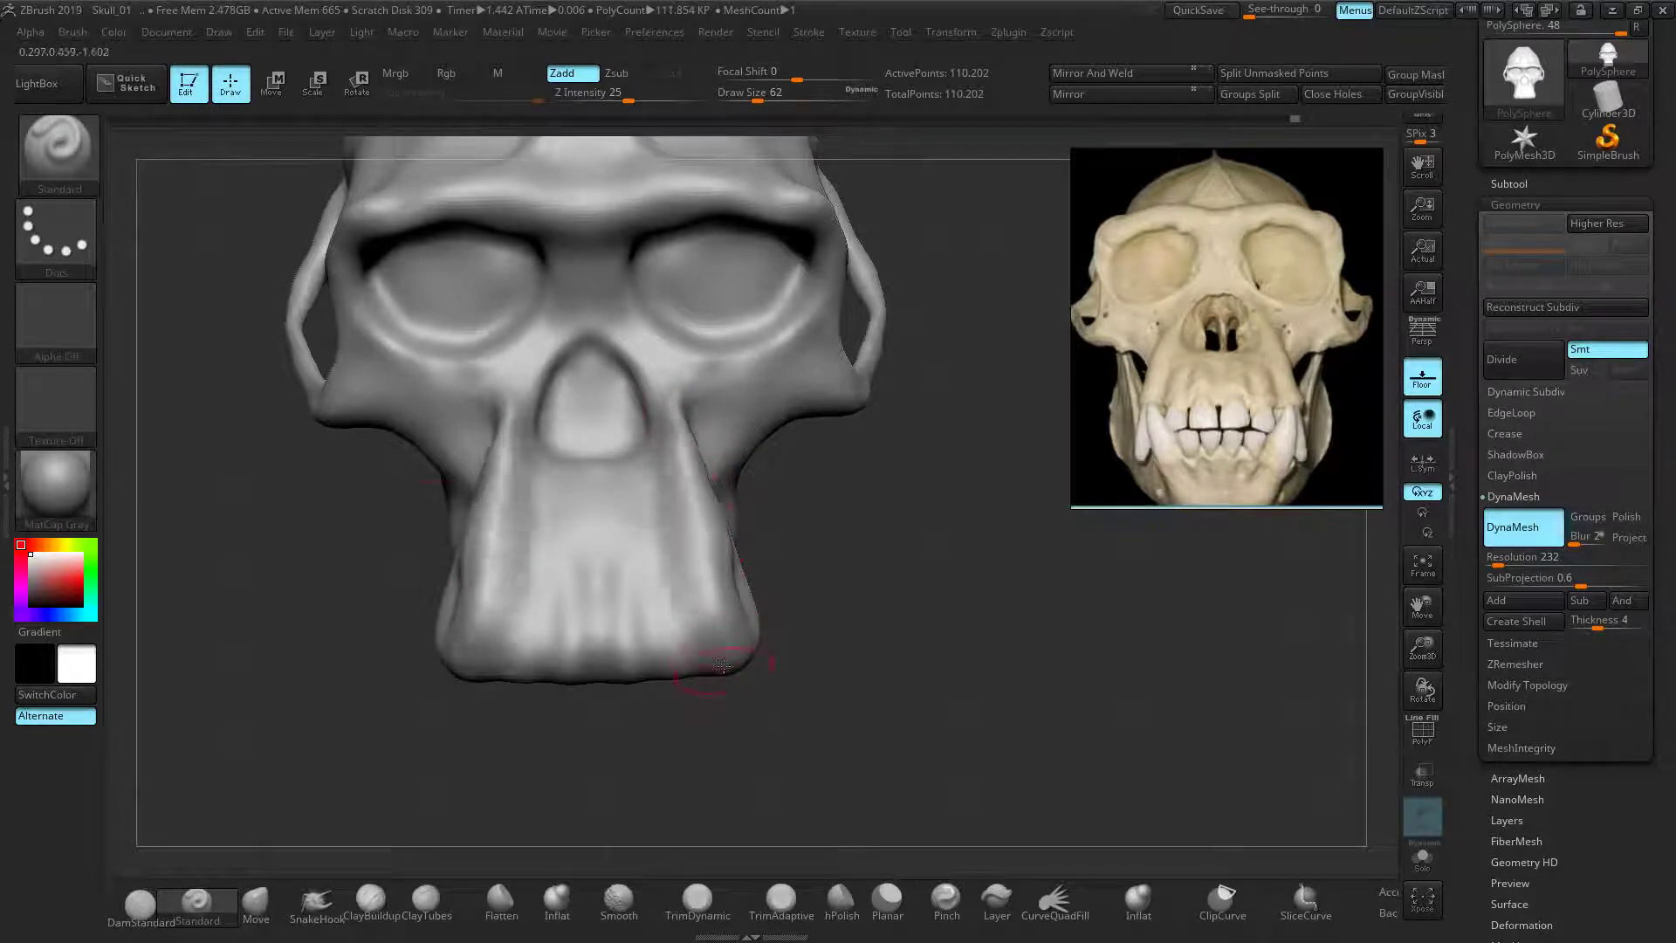
Sculpt a groove and raised area behind the canine root ridge on the side of the upper jaw with the Standard brush
{"action": "key", "text": "ctrl"}
{"action": "right_click_drag", "start_coordinate": [677, 559], "coordinate": [774, 636]}
{"action": "key", "text": "shift"}
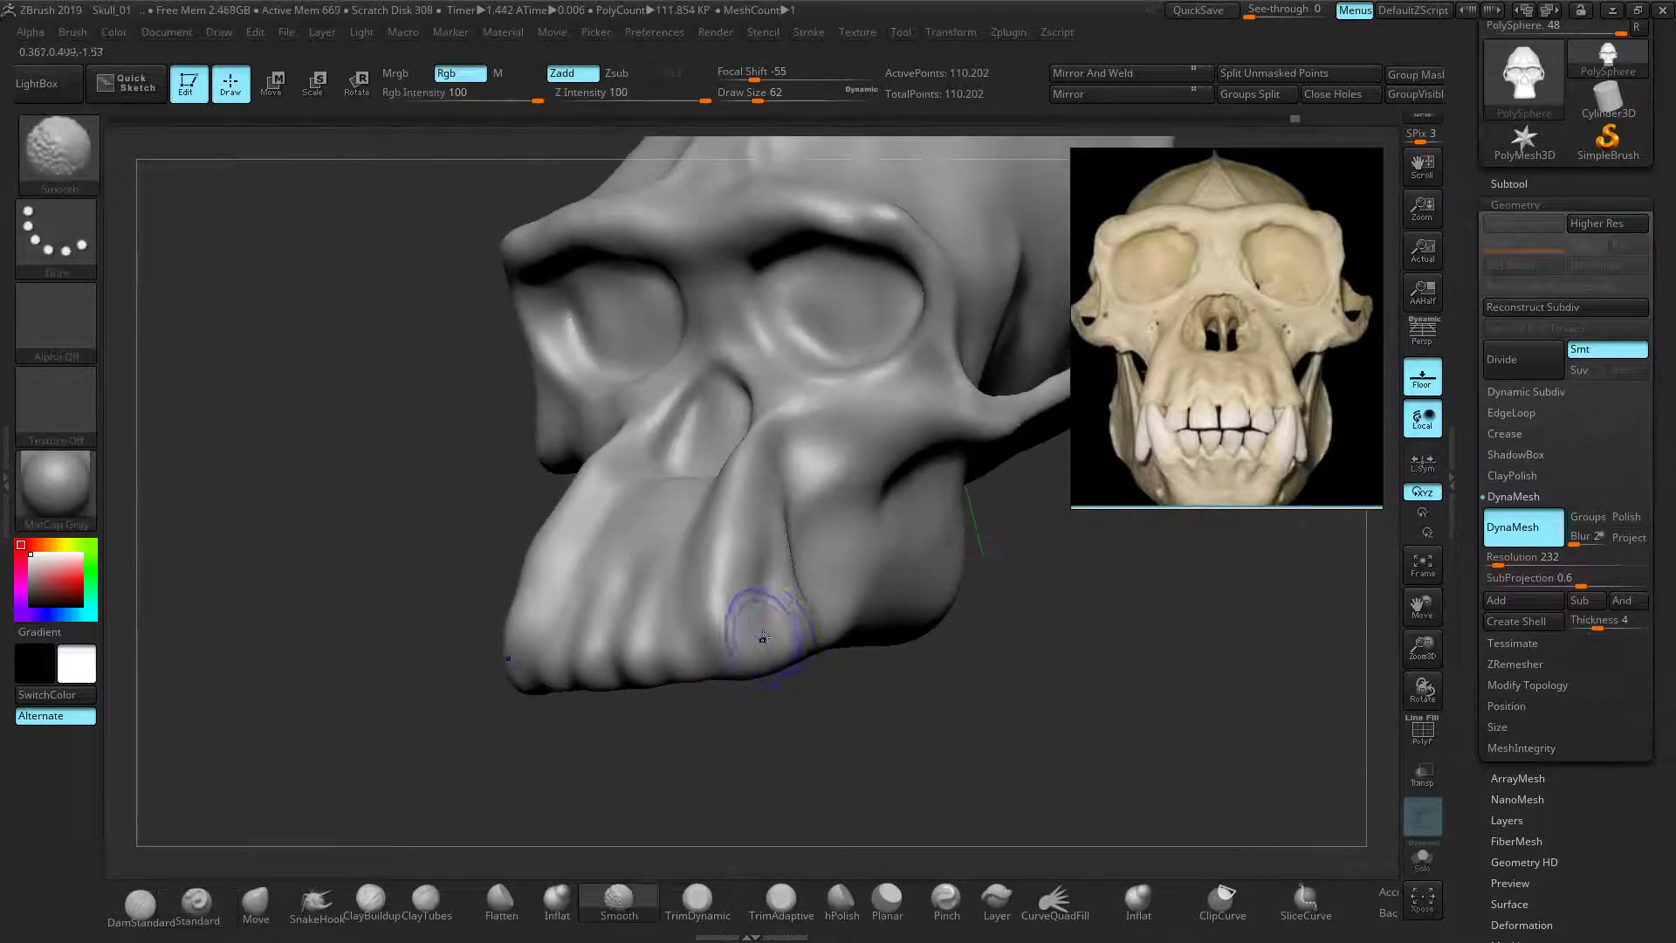
{"action": "left_click_drag", "start_coordinate": [780, 647], "coordinate": [785, 537], "text": "ctrl"}
{"action": "key", "text": "ctrl+z"}
{"action": "left_click_drag", "start_coordinate": [791, 623], "coordinate": [781, 497]}
{"action": "left_click_drag", "start_coordinate": [778, 583], "coordinate": [783, 500]}
{"action": "key", "text": "ctrl+z"}
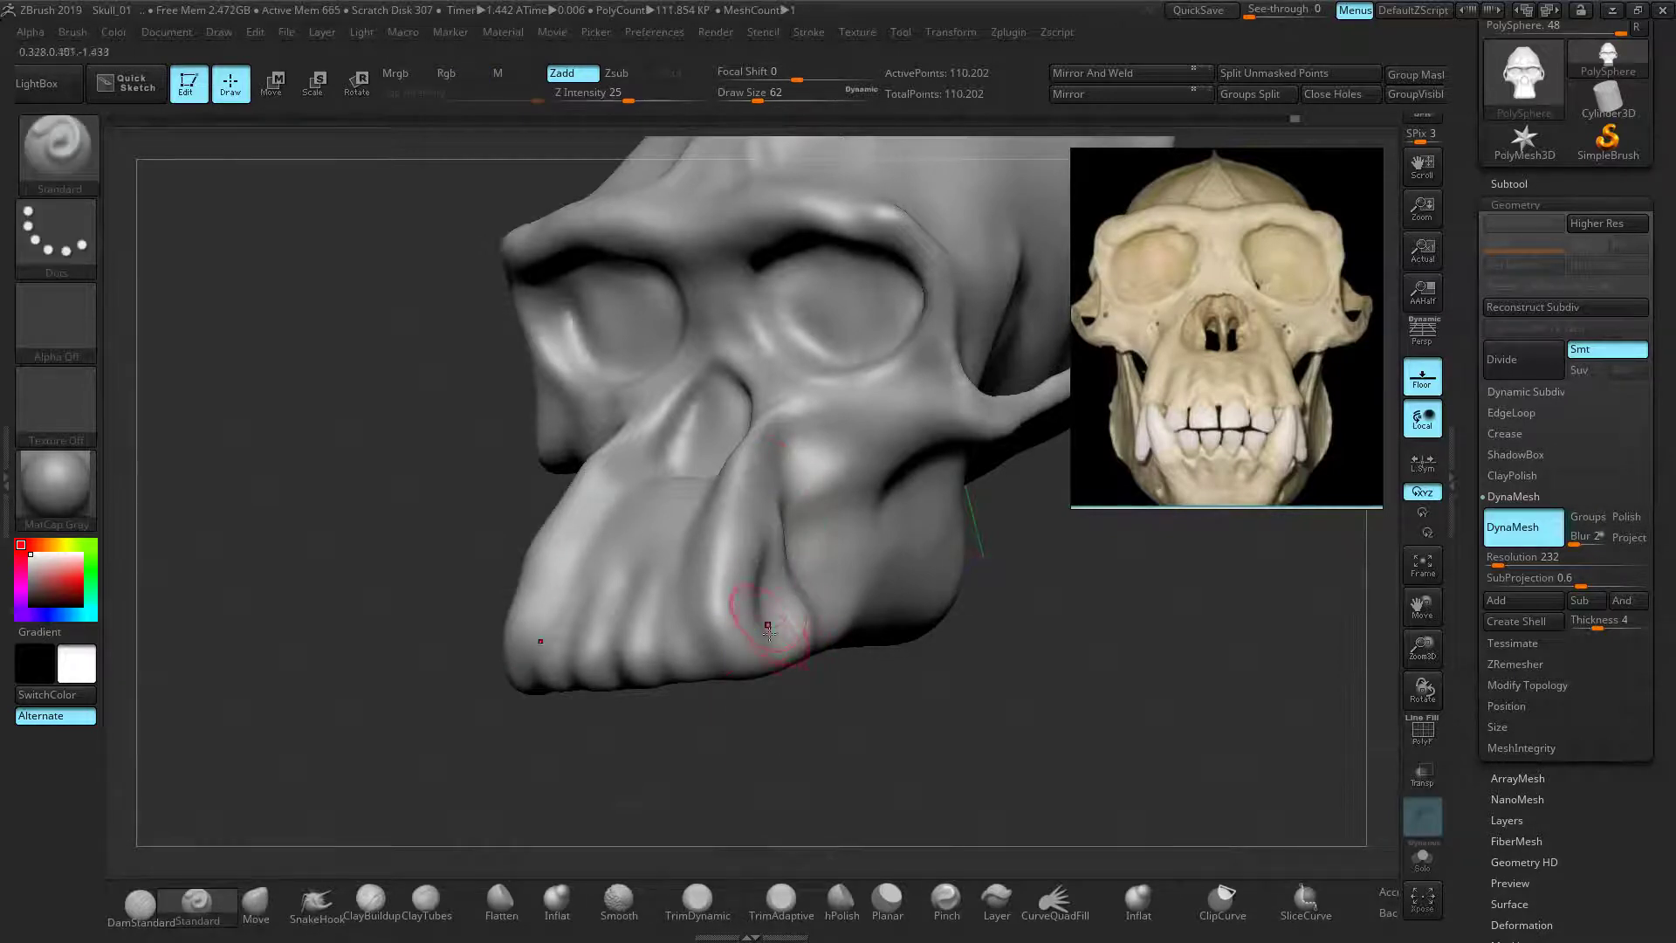
Remesh the skull with DynaMesh at resolution 200 and smooth the canine ridge on the upper jaw
{"action": "left_click", "coordinate": [1545, 557]}
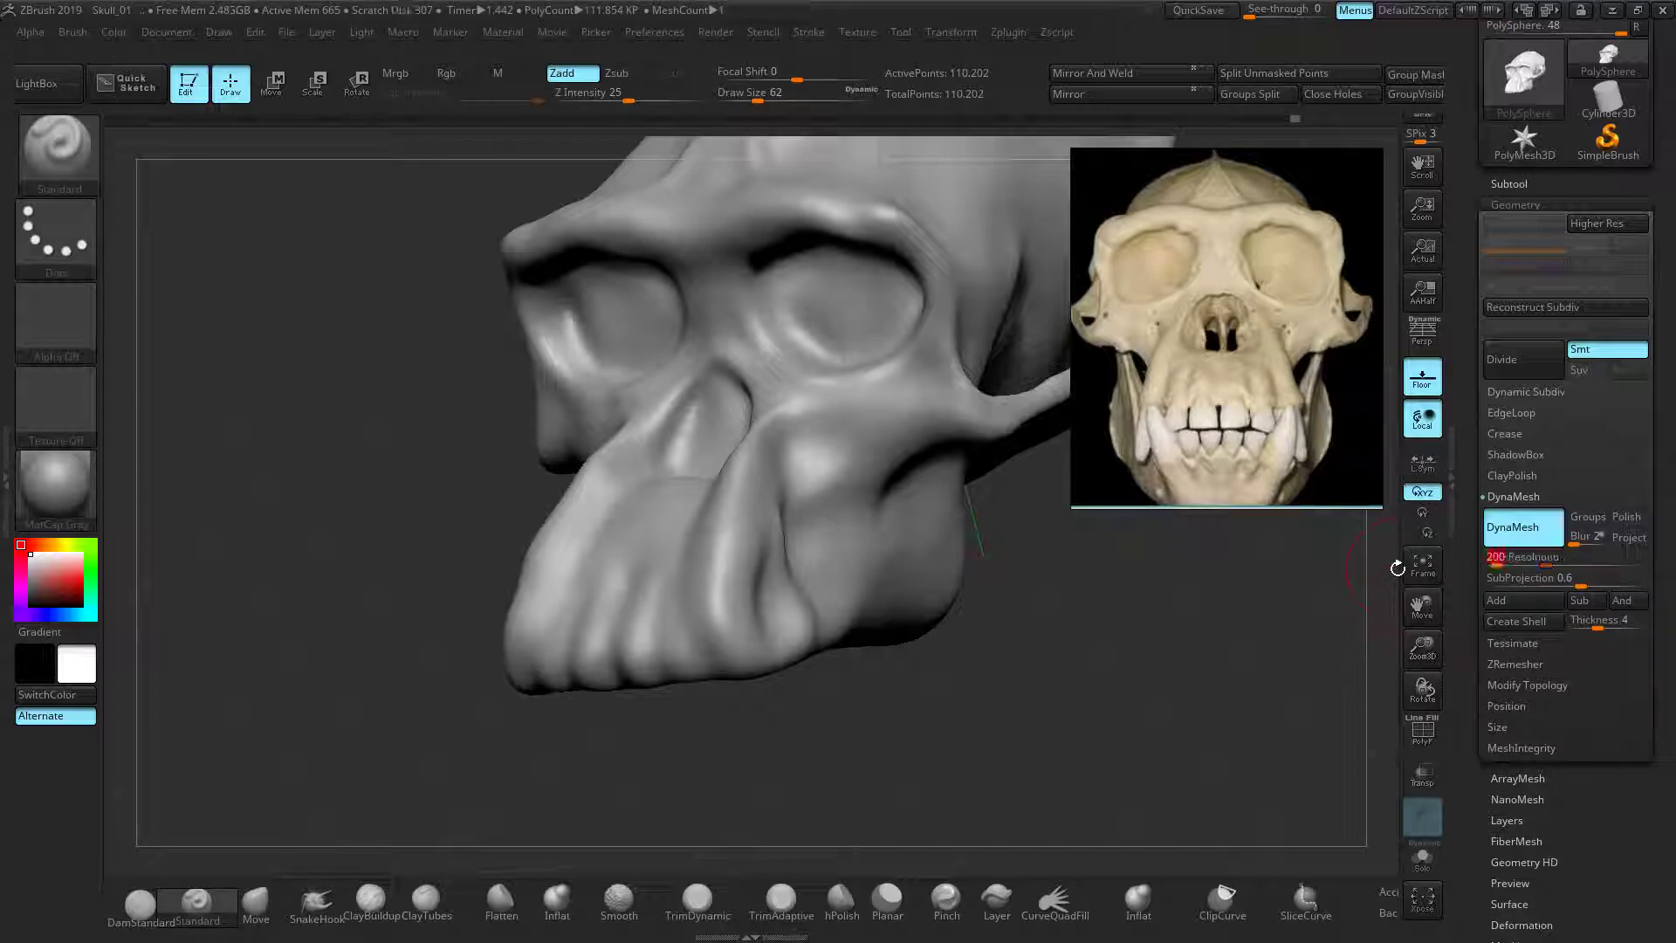
{"action": "left_click_drag", "start_coordinate": [373, 489], "coordinate": [382, 553], "text": "ctrl"}
{"action": "left_click_drag", "start_coordinate": [785, 611], "coordinate": [764, 502], "text": "shift"}
{"action": "key", "text": "ctrl+z"}
{"action": "left_click_drag", "start_coordinate": [790, 698], "coordinate": [898, 700]}
{"action": "mouse_move", "coordinate": [731, 506]}
{"action": "left_mouse_down", "text": "shift"}
{"action": "mouse_move", "coordinate": [685, 403]}
{"action": "mouse_move", "coordinate": [715, 460]}
{"action": "left_mouse_up", "text": "shift"}
{"action": "left_click_drag", "start_coordinate": [842, 628], "coordinate": [589, 696], "text": "shift"}
{"action": "left_click_drag", "start_coordinate": [413, 625], "coordinate": [219, 618]}
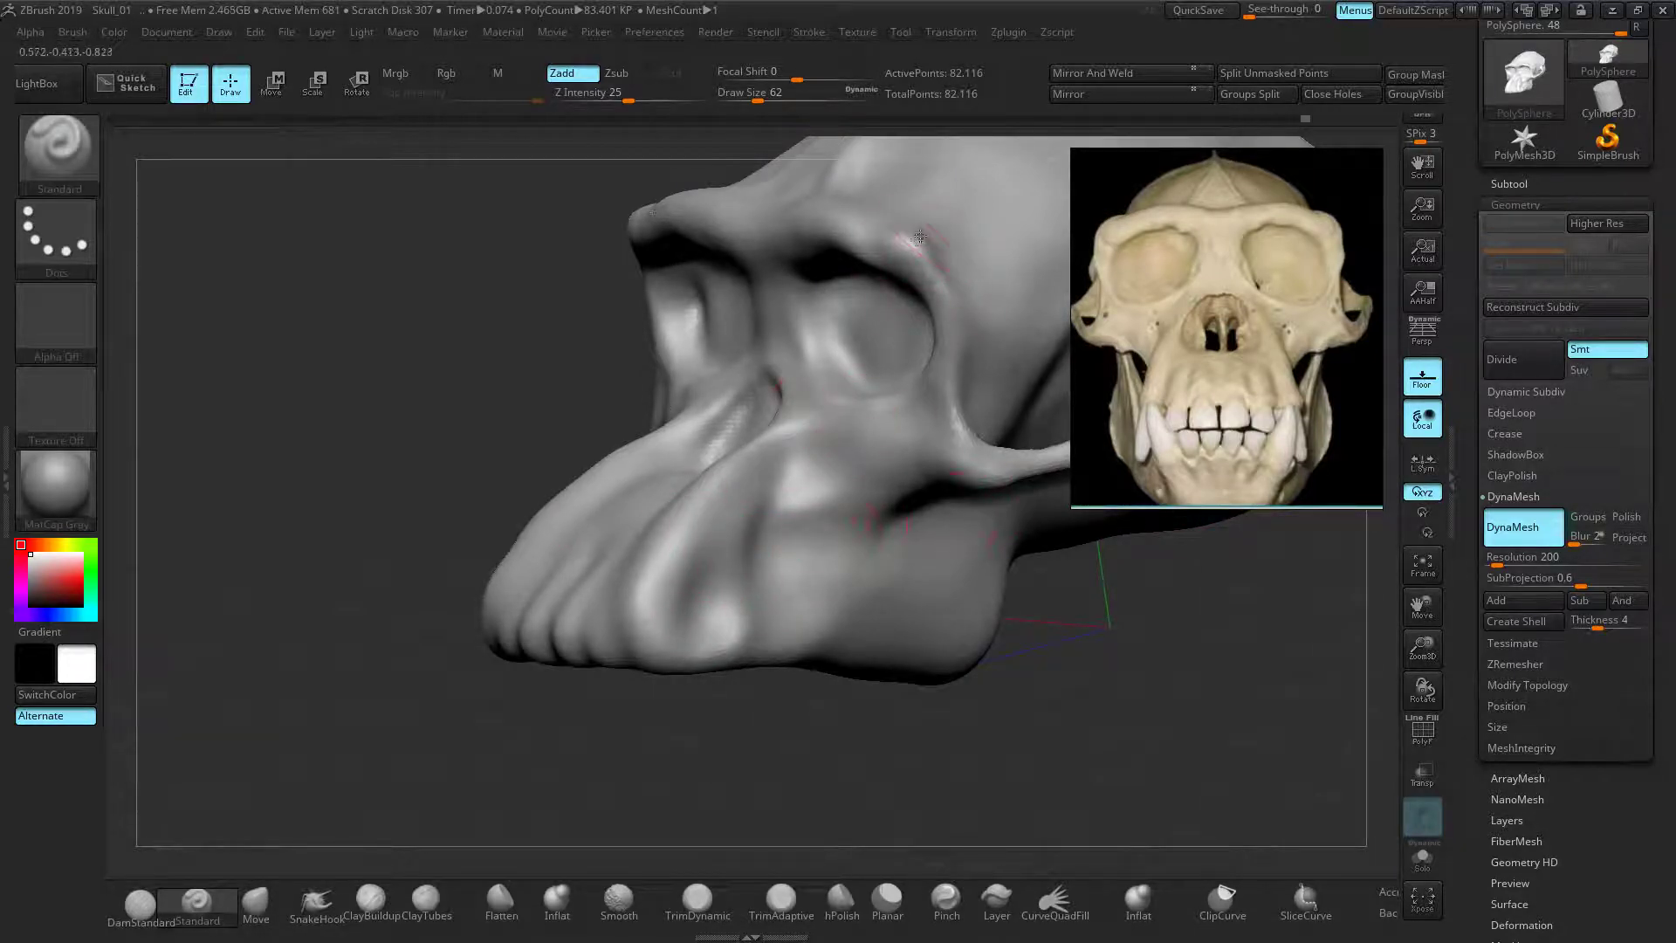
Reshape the canine ridges beside the nose and along the upper jaw with the SnakeHook brush at draw size 94
{"action": "mouse_move", "coordinate": [916, 249]}
{"action": "right_mouse_down", "text": "ctrl"}
{"action": "mouse_move", "coordinate": [299, 366]}
{"action": "mouse_move", "coordinate": [321, 441]}
{"action": "mouse_move", "coordinate": [413, 287]}
{"action": "right_mouse_up", "text": "ctrl"}
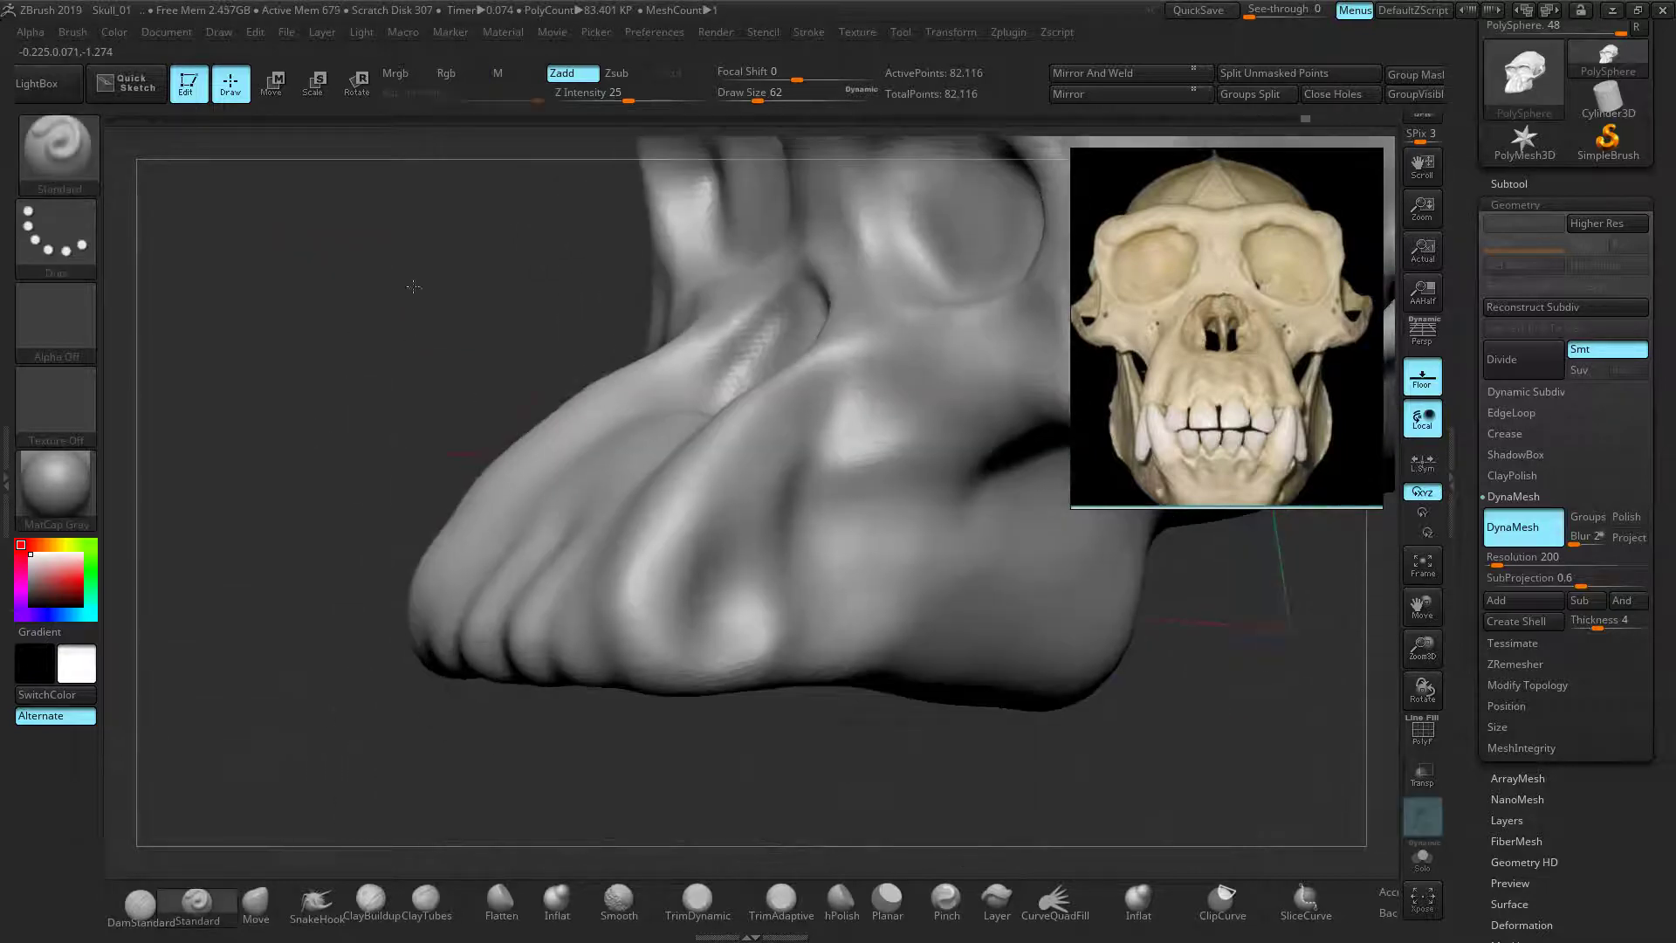
{"action": "left_click", "coordinate": [330, 913]}
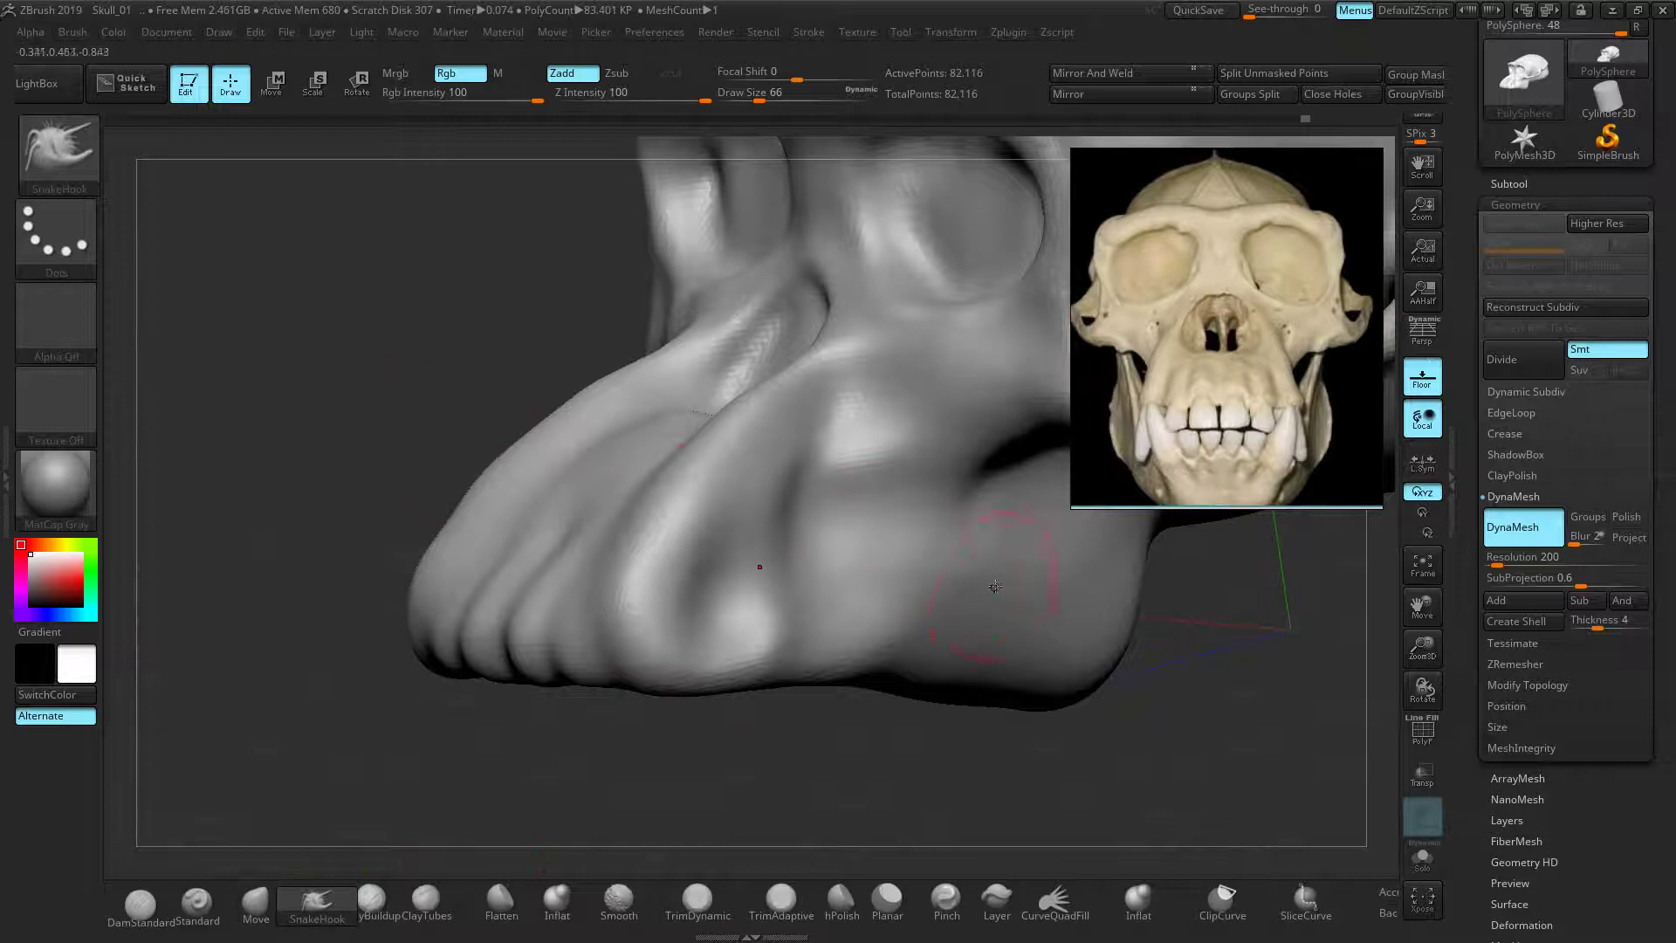
{"action": "left_click_drag", "start_coordinate": [815, 530], "coordinate": [766, 507]}
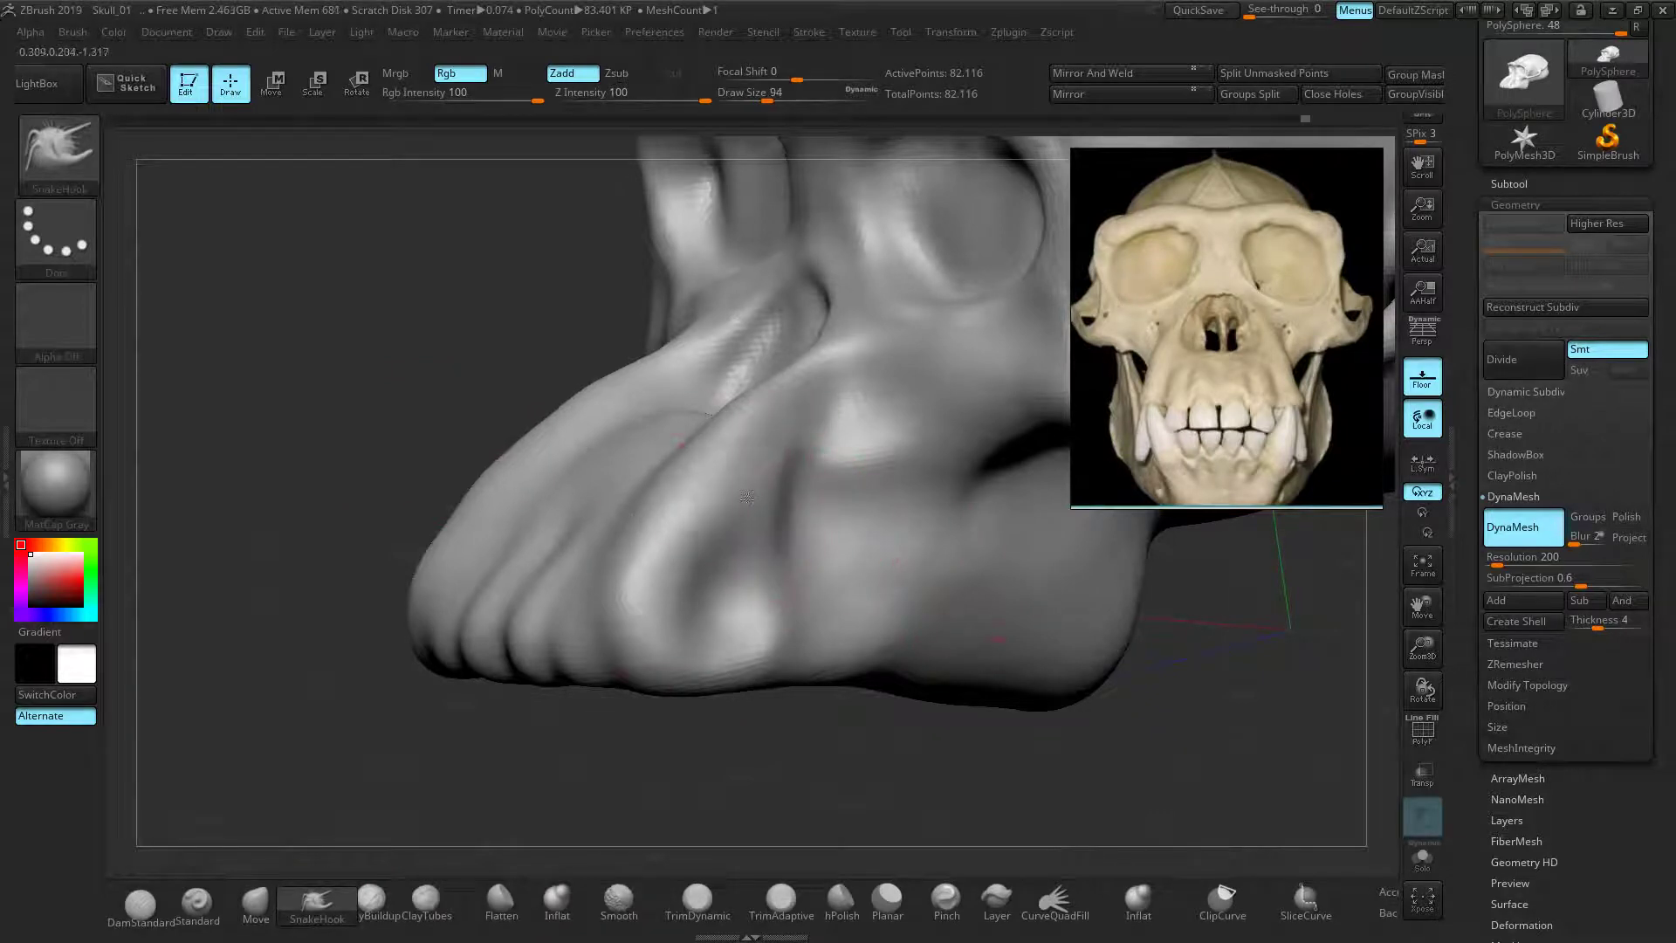
{"action": "left_click_drag", "start_coordinate": [567, 393], "coordinate": [376, 389]}
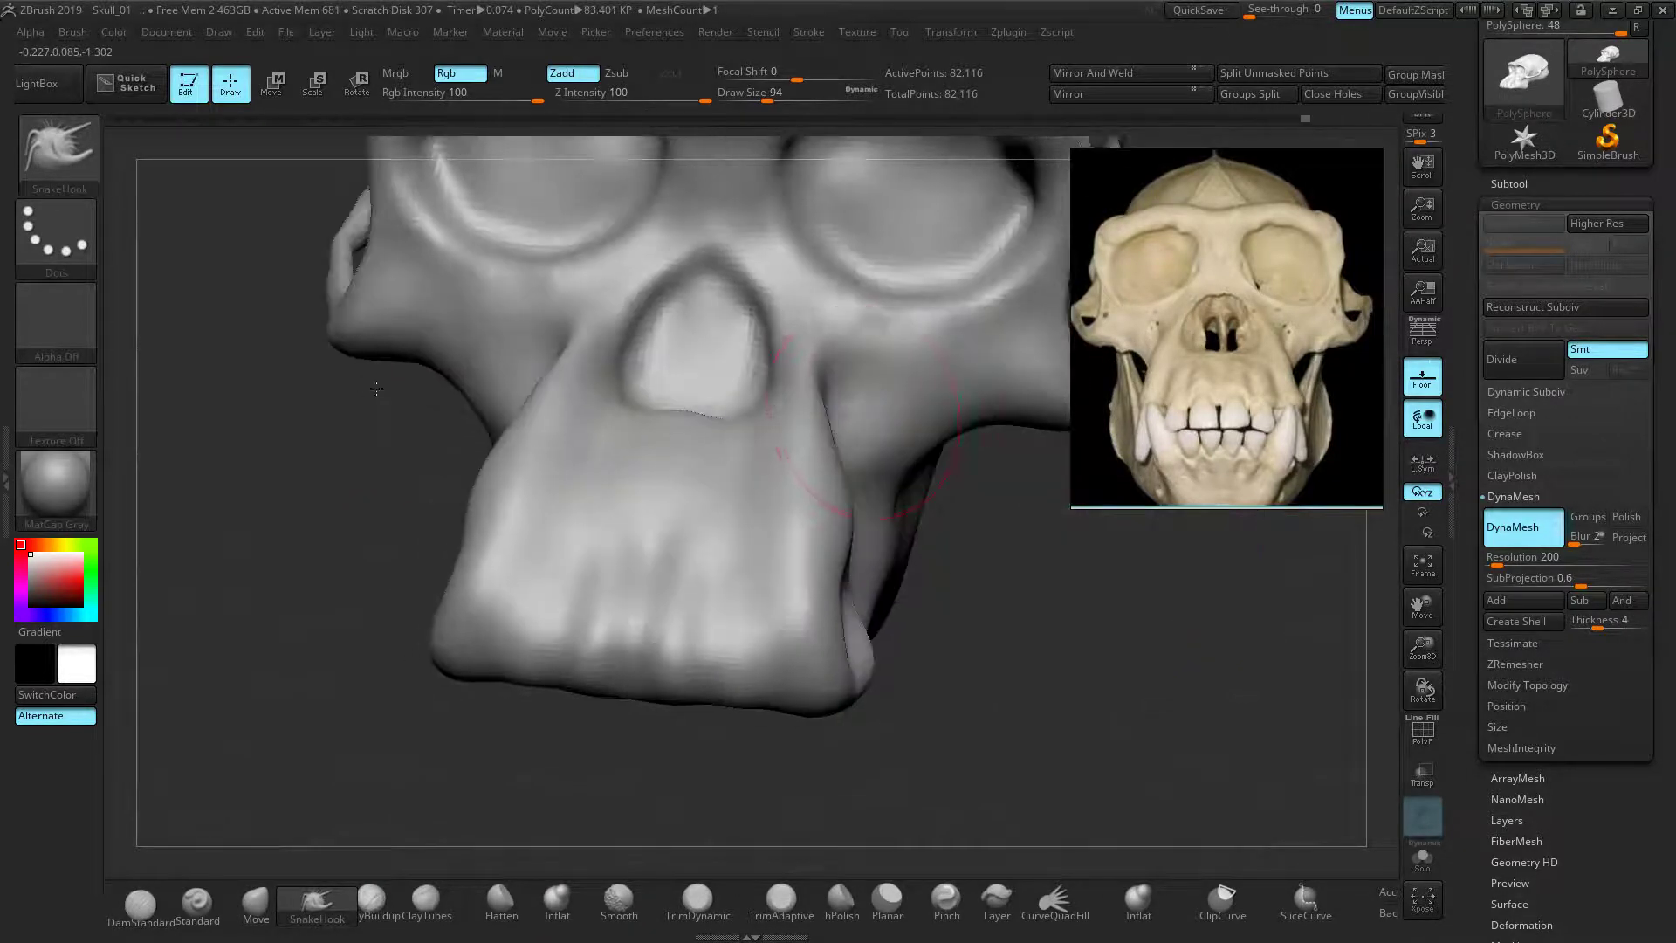
{"action": "left_click_drag", "start_coordinate": [829, 384], "coordinate": [818, 371]}
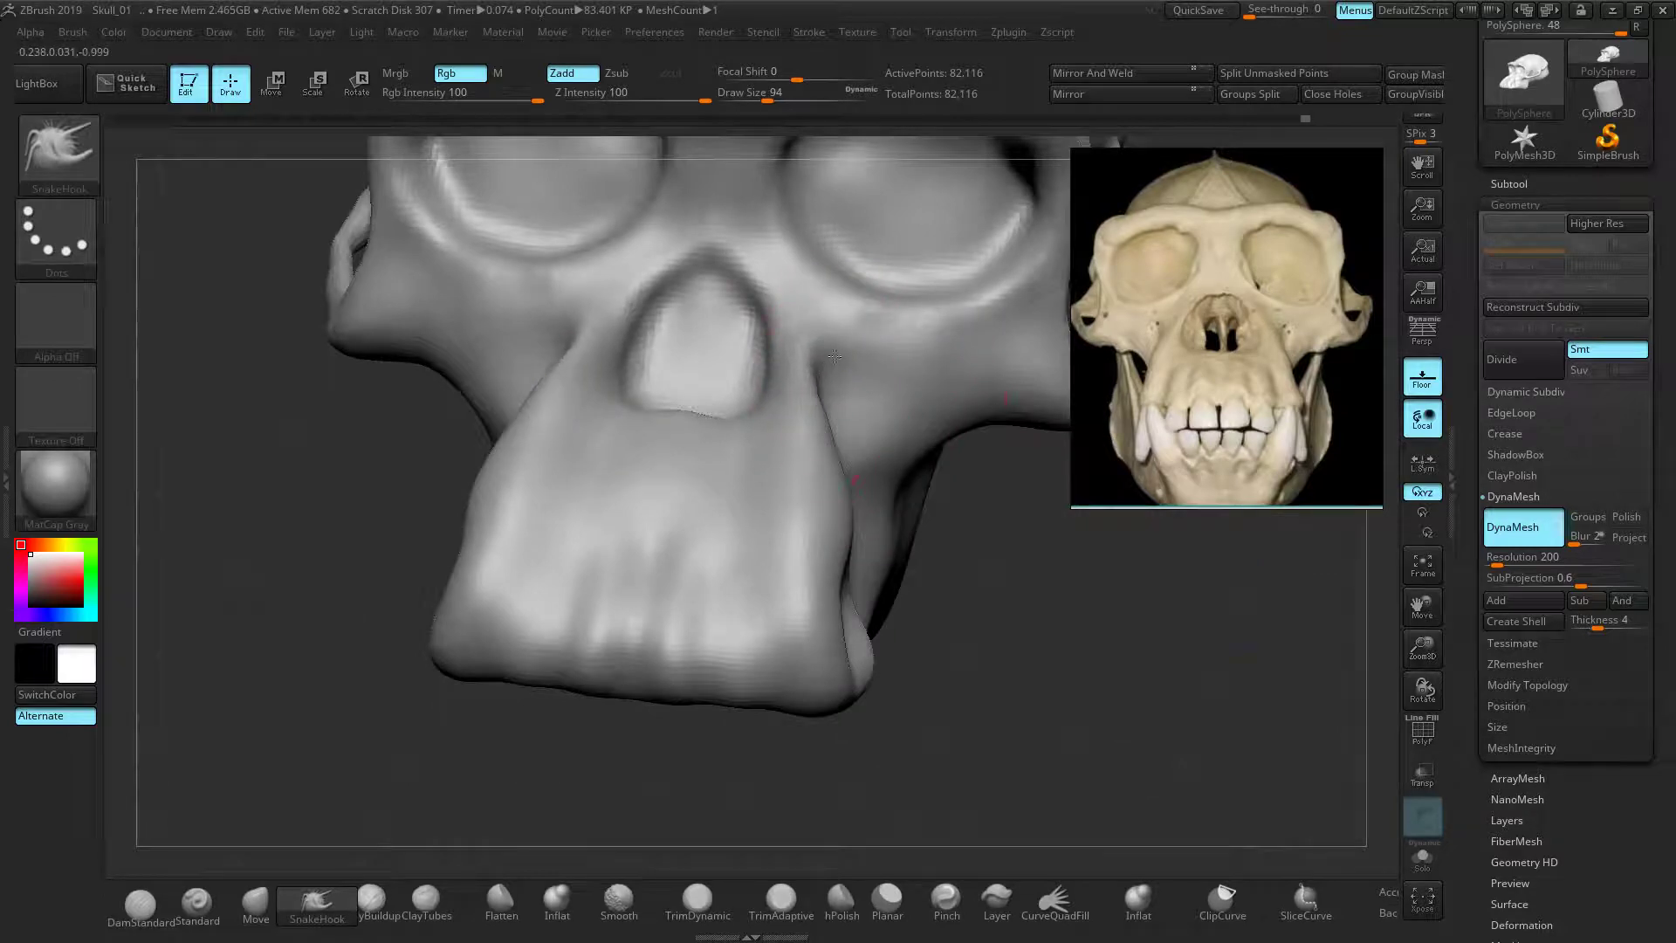
{"action": "left_click_drag", "start_coordinate": [988, 572], "coordinate": [923, 561]}
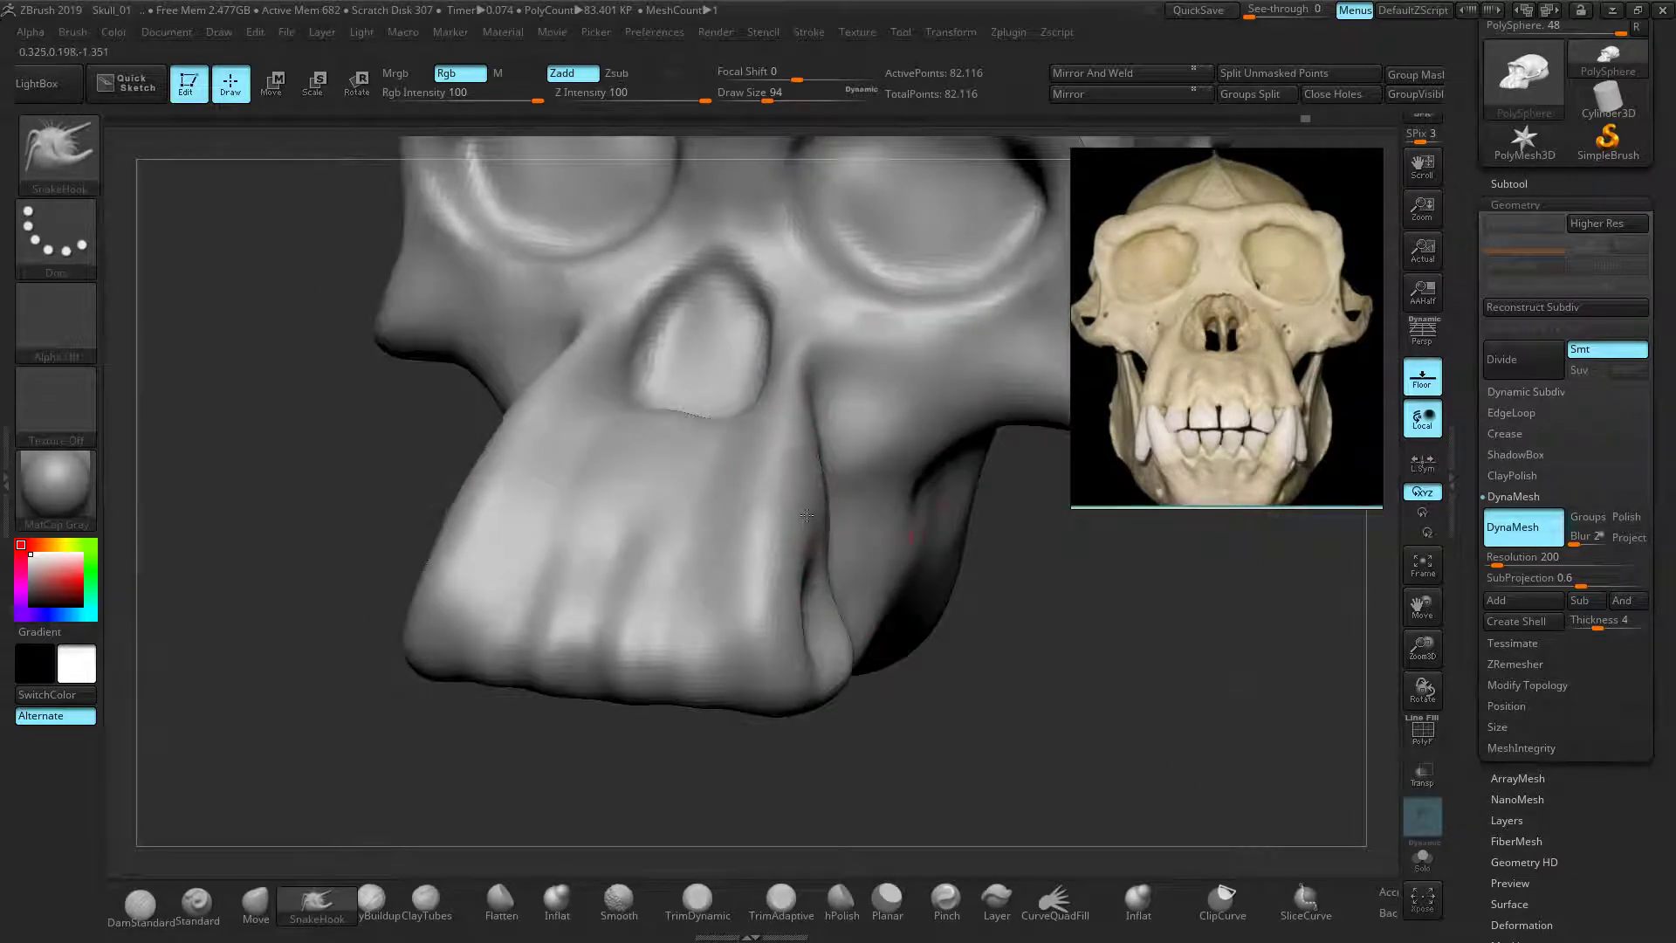
{"action": "left_click_drag", "start_coordinate": [978, 677], "coordinate": [825, 641]}
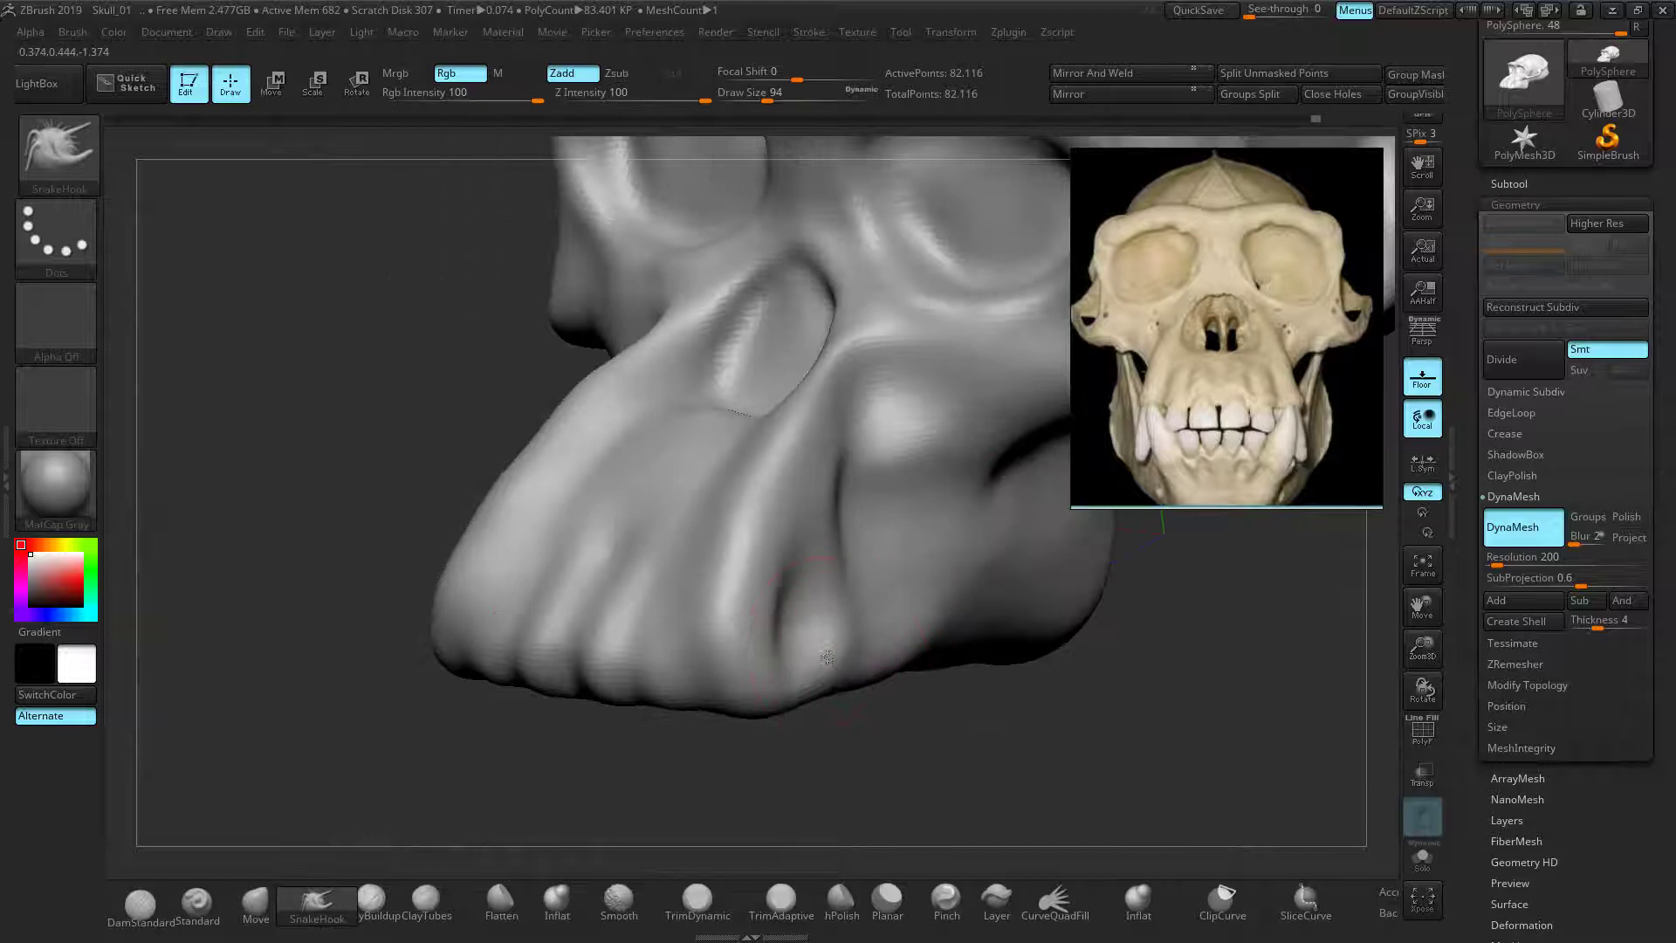
{"action": "left_click_drag", "start_coordinate": [712, 779], "coordinate": [785, 775]}
{"action": "left_click_drag", "start_coordinate": [743, 616], "coordinate": [901, 694]}
{"action": "left_click_drag", "start_coordinate": [925, 542], "coordinate": [946, 422]}
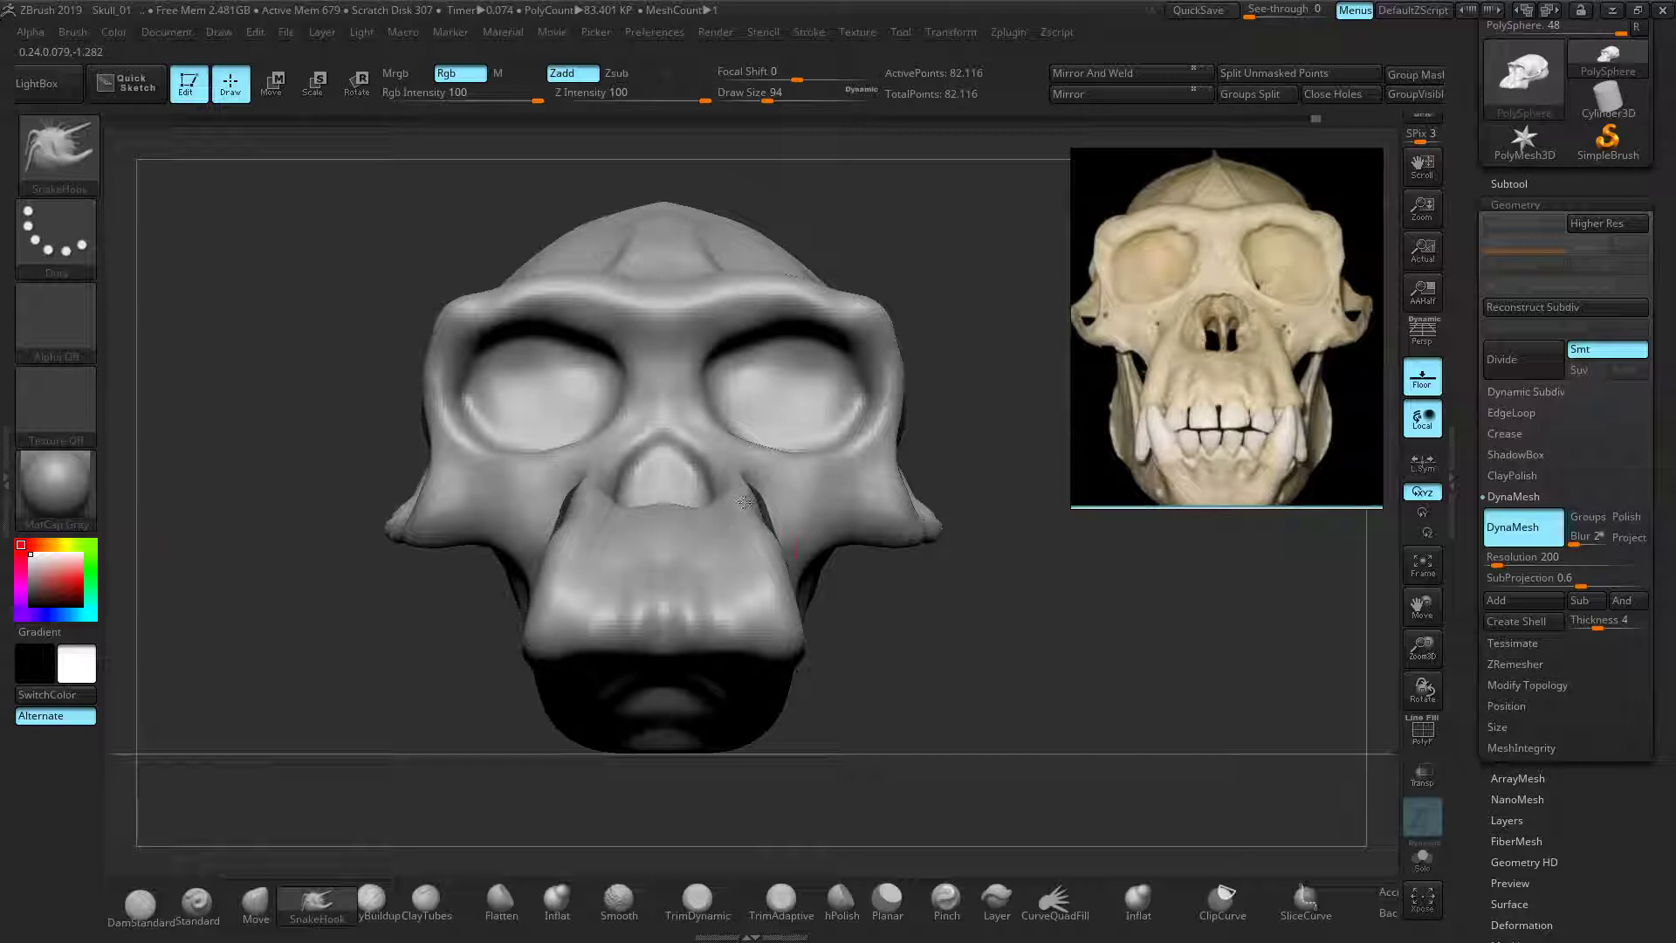
Smooth the ridges beside the nasal opening and refine the area below the eye sockets with the SnakeHook brush
{"action": "mouse_move", "coordinate": [754, 502]}
{"action": "left_mouse_down", "text": "shift"}
{"action": "mouse_move", "coordinate": [748, 489]}
{"action": "mouse_move", "coordinate": [766, 531]}
{"action": "left_mouse_up", "text": "shift"}
{"action": "left_click_drag", "start_coordinate": [923, 580], "coordinate": [733, 454]}
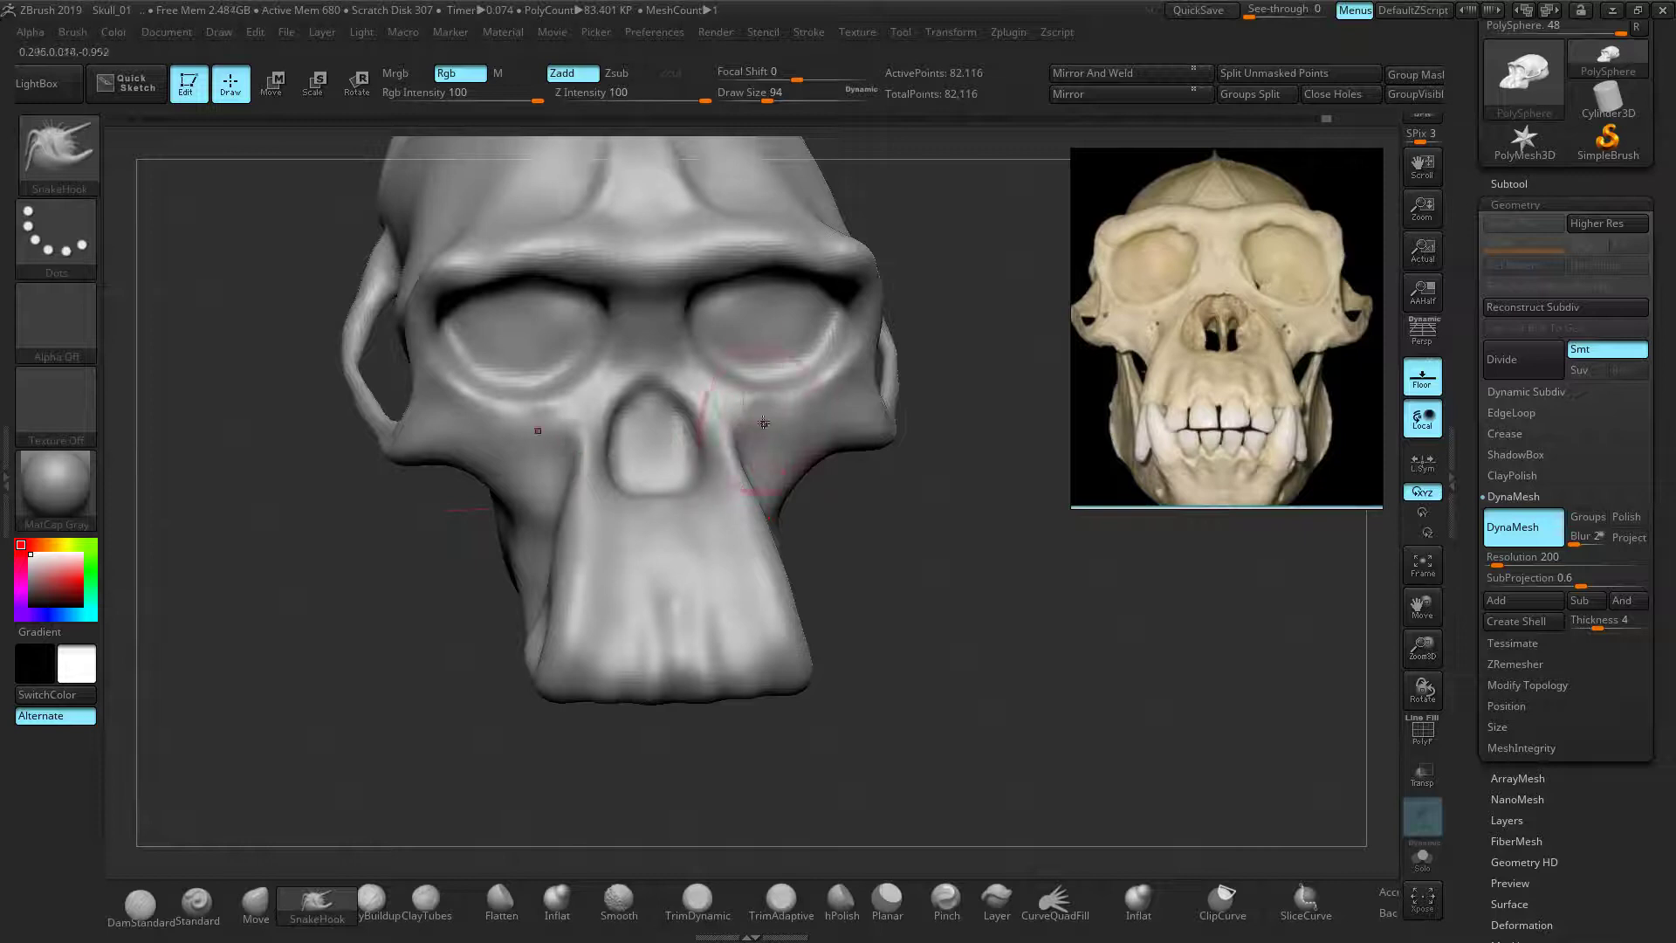
{"action": "mouse_move", "coordinate": [821, 365]}
{"action": "left_mouse_down"}
{"action": "mouse_move", "coordinate": [839, 370]}
{"action": "mouse_move", "coordinate": [813, 337]}
{"action": "left_mouse_up"}
{"action": "mouse_move", "coordinate": [949, 259]}
{"action": "left_mouse_down"}
{"action": "mouse_move", "coordinate": [957, 236]}
{"action": "mouse_move", "coordinate": [908, 191]}
{"action": "left_mouse_up"}
{"action": "mouse_move", "coordinate": [811, 261]}
{"action": "left_mouse_down"}
{"action": "mouse_move", "coordinate": [813, 240]}
{"action": "mouse_move", "coordinate": [809, 257]}
{"action": "left_mouse_up"}
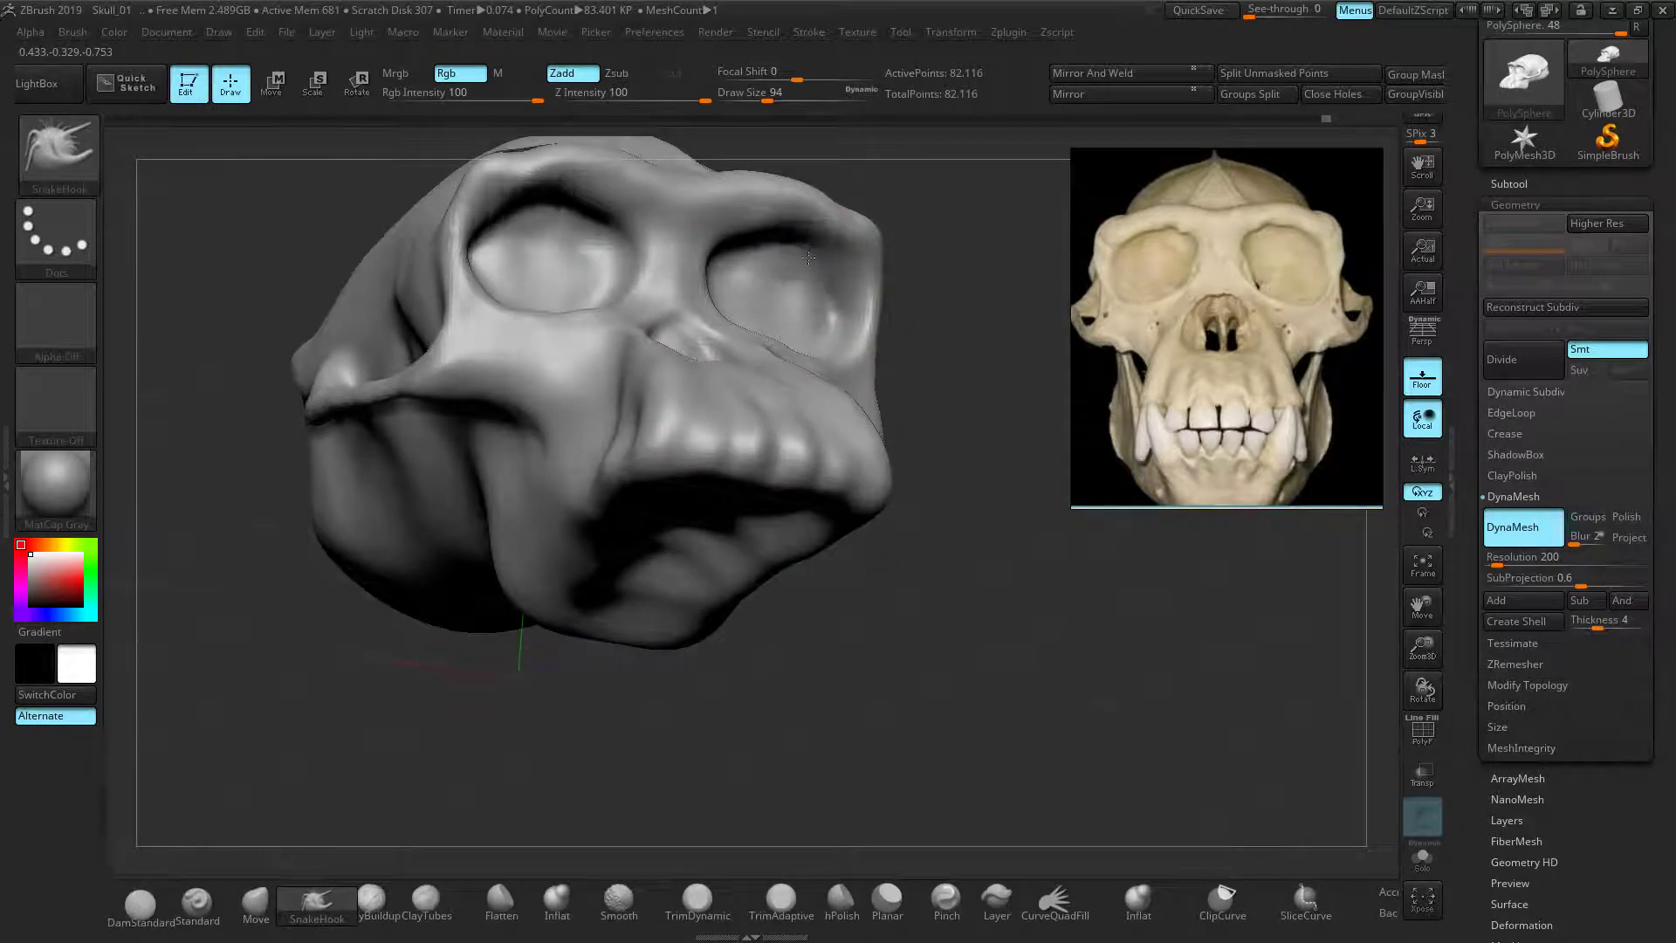
{"action": "left_click_drag", "start_coordinate": [1004, 214], "coordinate": [970, 317]}
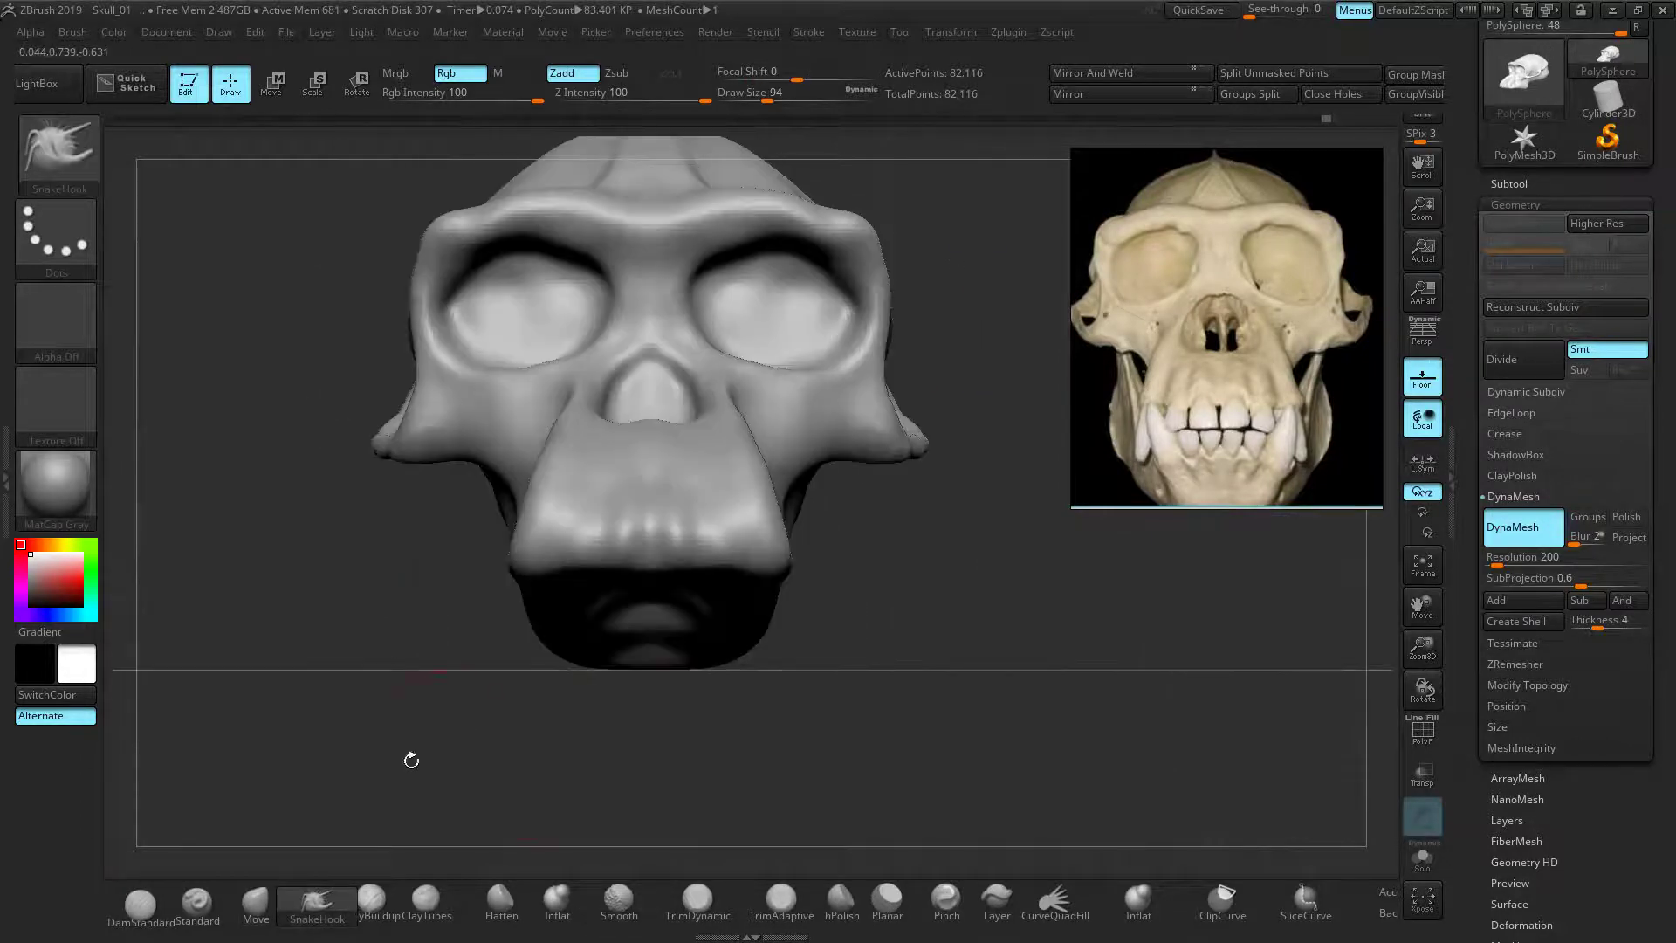
Carve the outer inside edges of the eye sockets with the DamStandard brush at draw size 30 and remesh with DynaMesh
{"action": "left_click", "coordinate": [148, 924]}
{"action": "right_click_drag", "start_coordinate": [830, 527], "coordinate": [872, 611], "text": "ctrl"}
{"action": "mouse_move", "coordinate": [1010, 396]}
{"action": "left_mouse_down", "text": "alt"}
{"action": "mouse_move", "coordinate": [989, 459]}
{"action": "mouse_move", "coordinate": [997, 334]}
{"action": "left_mouse_up", "text": "alt"}
{"action": "key", "text": "bracketleft"}
{"action": "key", "text": "bracketleft"}
{"action": "key", "text": "bracketleft"}
{"action": "key", "text": "bracketleft"}
{"action": "key", "text": "bracketleft"}
{"action": "key", "text": "bracketleft"}
{"action": "key", "text": "bracketleft"}
{"action": "mouse_move", "coordinate": [800, 301]}
{"action": "left_mouse_down"}
{"action": "mouse_move", "coordinate": [779, 277]}
{"action": "mouse_move", "coordinate": [710, 283]}
{"action": "mouse_move", "coordinate": [808, 305]}
{"action": "mouse_move", "coordinate": [839, 348]}
{"action": "left_mouse_up"}
{"action": "left_click_drag", "start_coordinate": [970, 311], "coordinate": [980, 384]}
{"action": "mouse_move", "coordinate": [836, 310]}
{"action": "left_mouse_down"}
{"action": "mouse_move", "coordinate": [862, 428]}
{"action": "mouse_move", "coordinate": [838, 467]}
{"action": "left_mouse_up"}
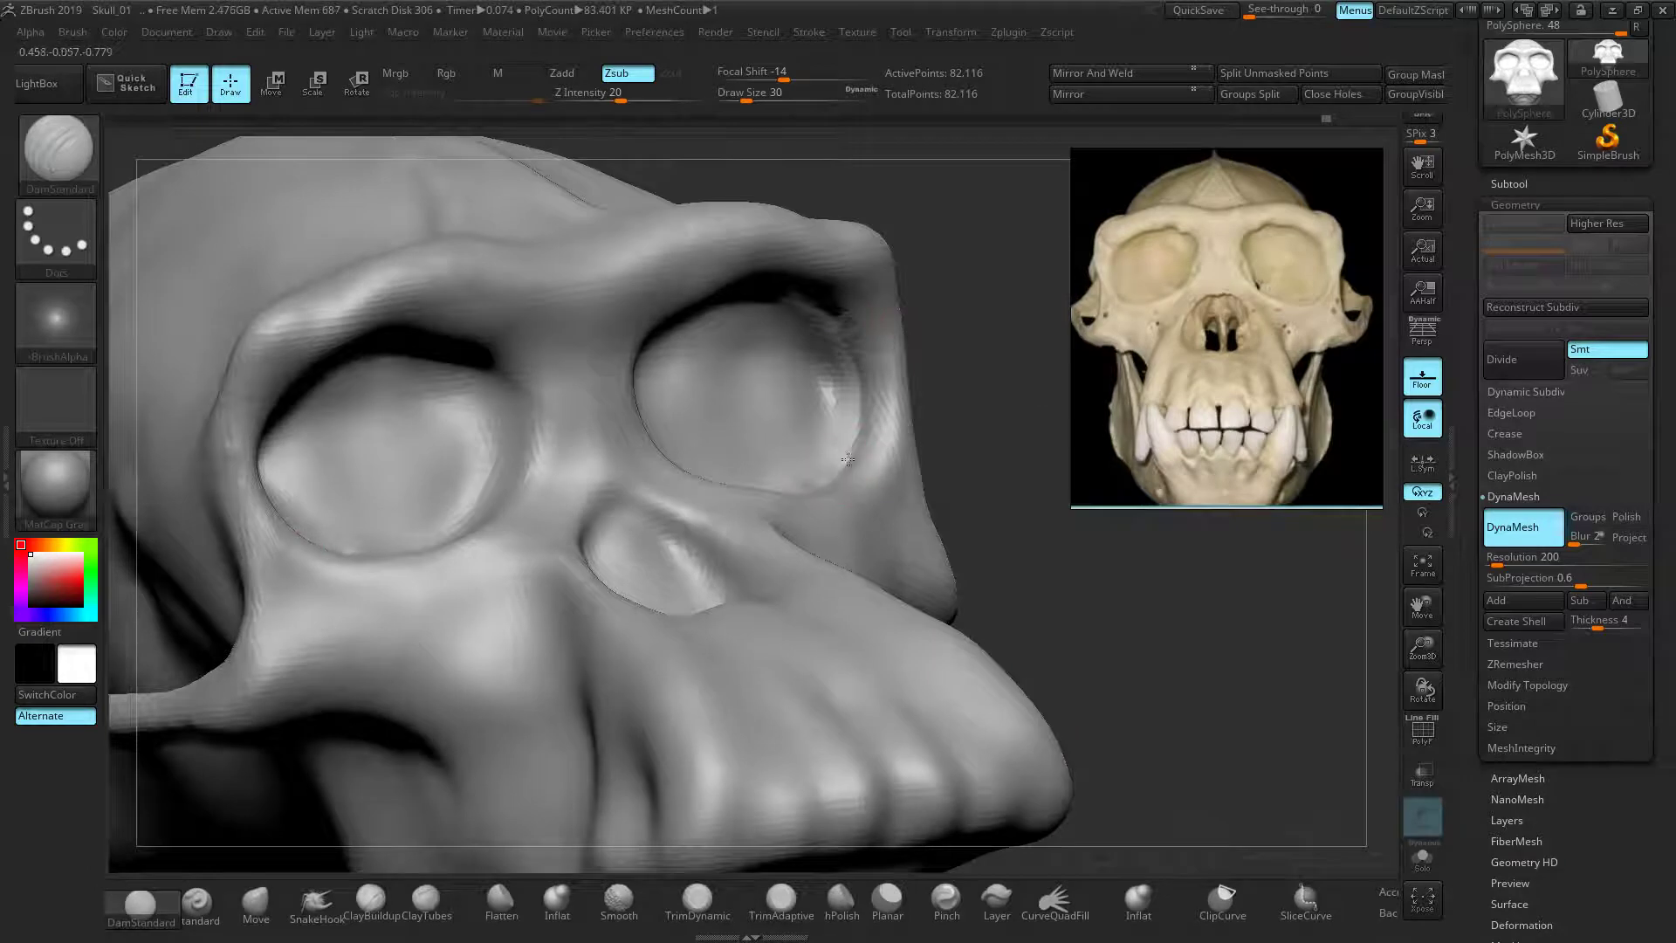
{"action": "mouse_move", "coordinate": [833, 310]}
{"action": "left_mouse_down"}
{"action": "mouse_move", "coordinate": [862, 352]}
{"action": "mouse_move", "coordinate": [851, 456]}
{"action": "left_mouse_up"}
{"action": "left_click_drag", "start_coordinate": [967, 286], "coordinate": [950, 319], "text": "ctrl"}
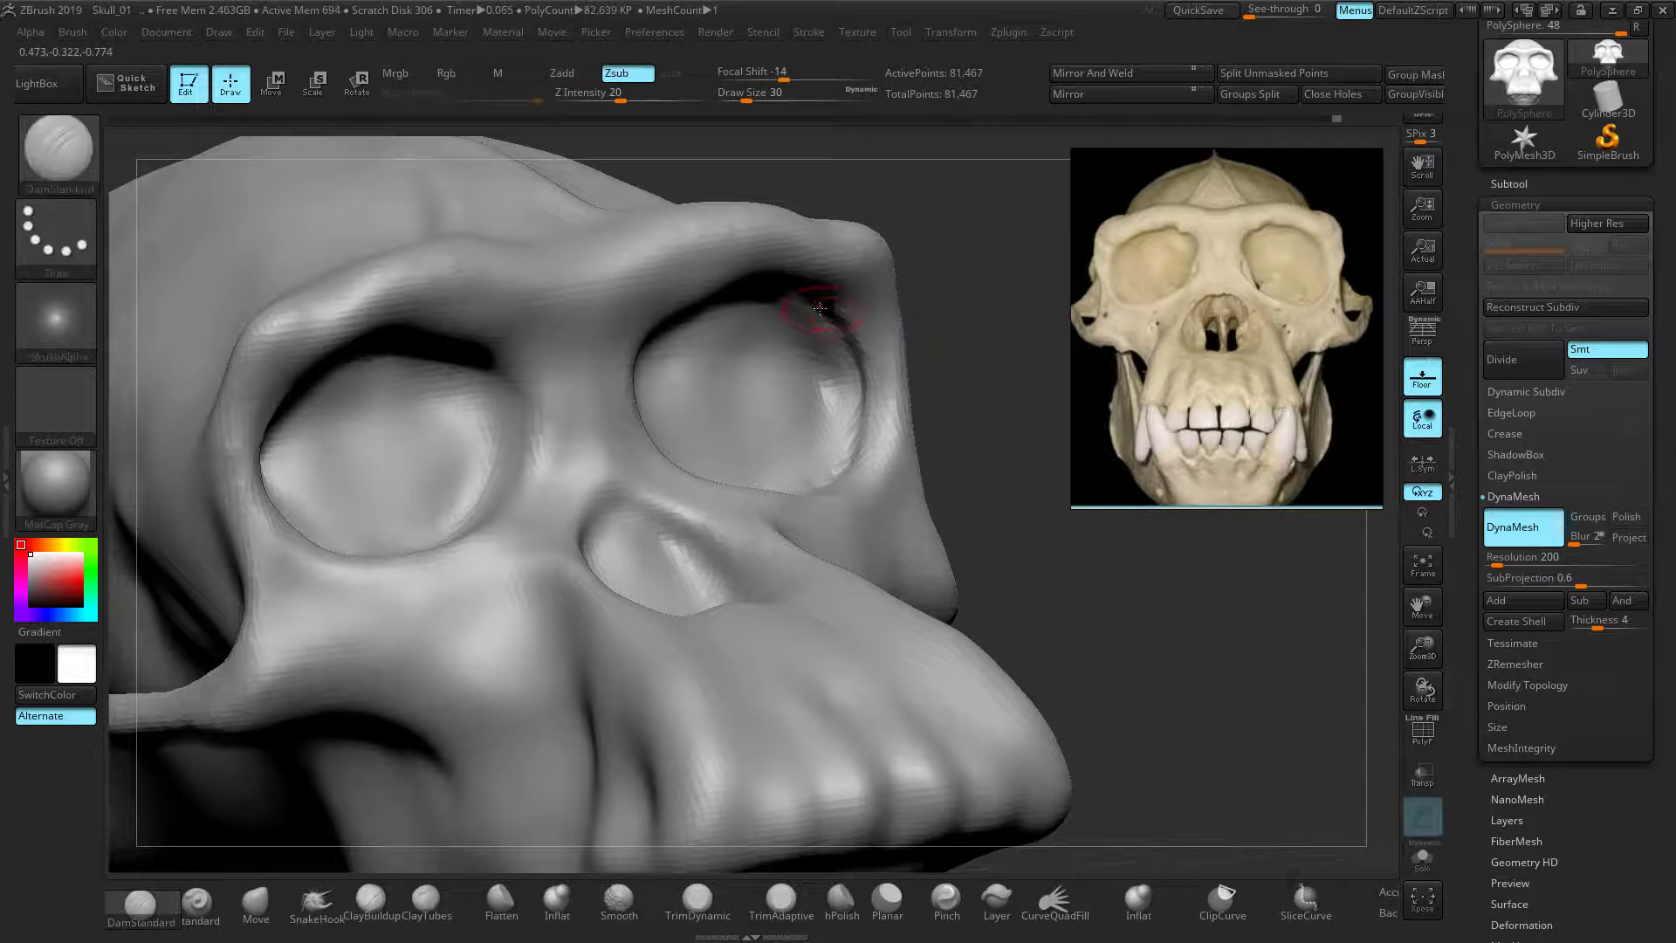
Deepen the outer and upper inside edges of the eye sockets with the DamStandard brush
{"action": "left_click_drag", "start_coordinate": [853, 364], "coordinate": [848, 465]}
{"action": "left_click_drag", "start_coordinate": [1042, 325], "coordinate": [1017, 223]}
{"action": "mouse_move", "coordinate": [834, 317]}
{"action": "left_mouse_down"}
{"action": "mouse_move", "coordinate": [792, 288]}
{"action": "mouse_move", "coordinate": [672, 281]}
{"action": "left_mouse_up"}
{"action": "left_click_drag", "start_coordinate": [979, 236], "coordinate": [810, 301]}
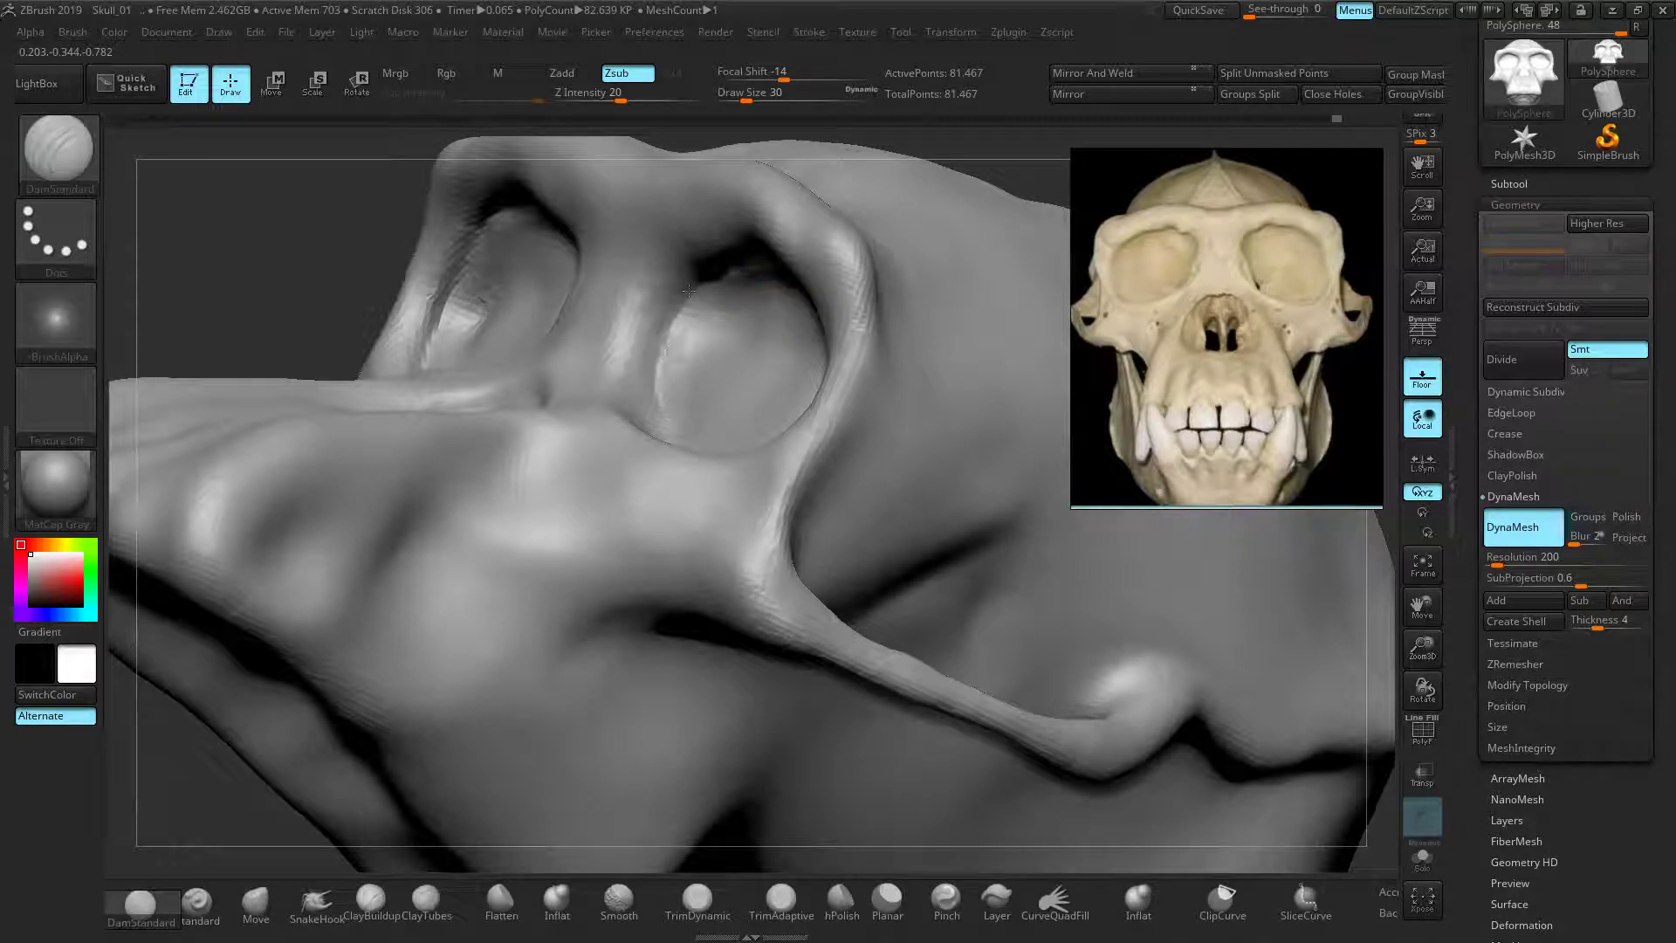
Carve the nose-side inner edges of the eye sockets with DamStandard at Z Intensity 30
{"action": "left_click", "coordinate": [604, 97]}
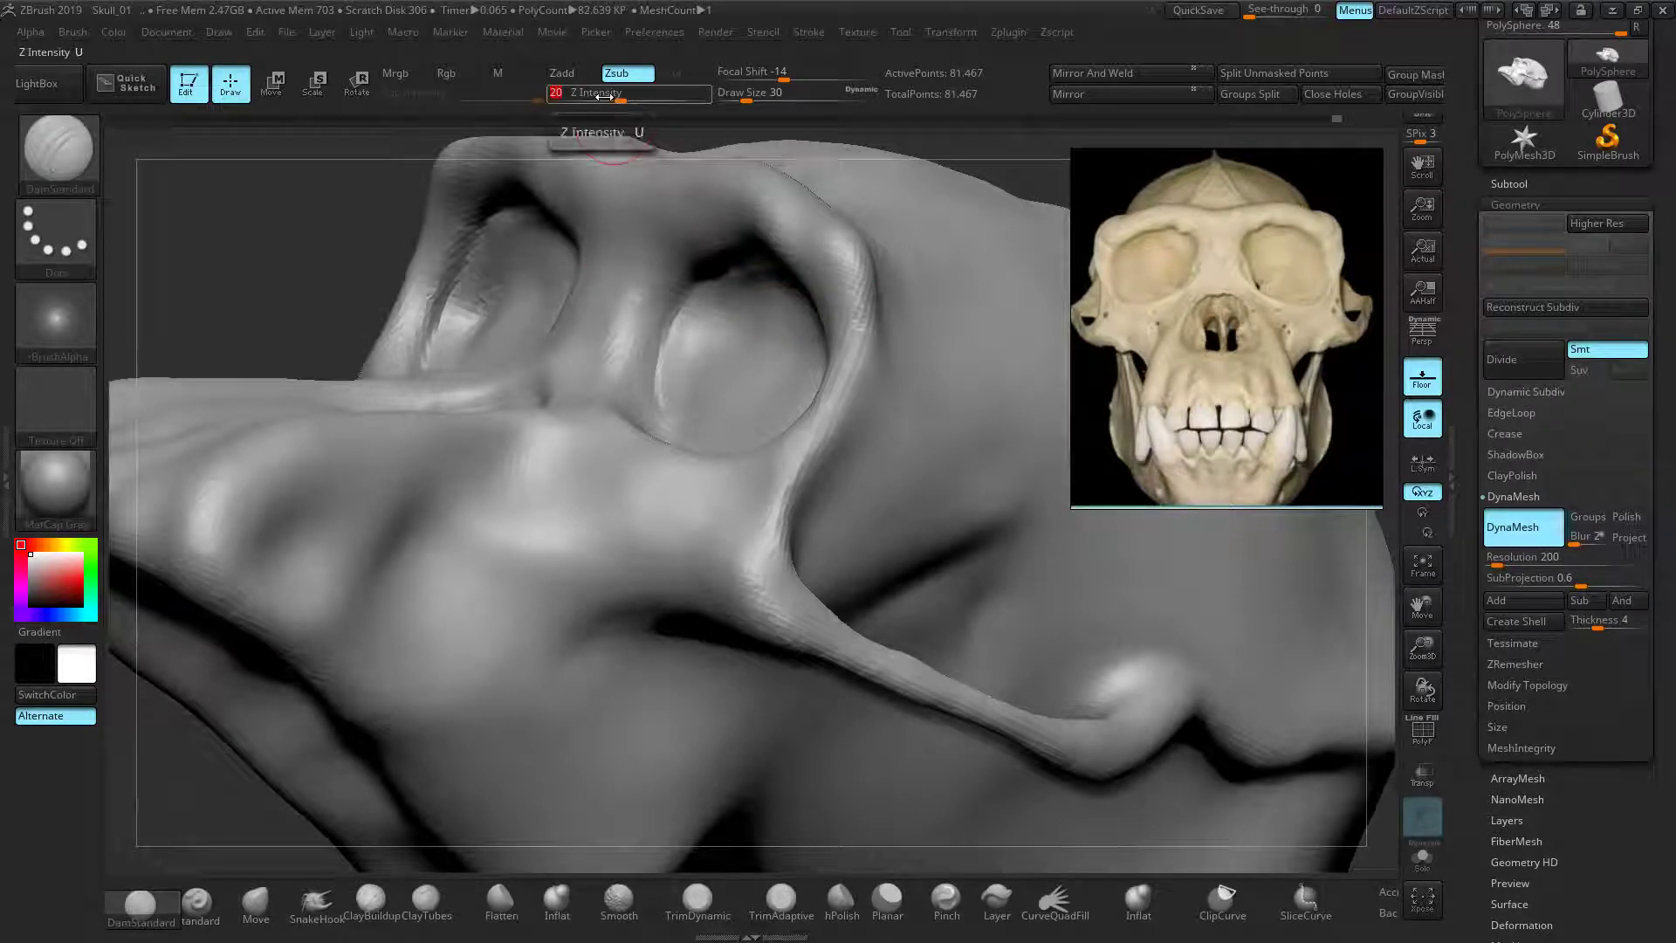
{"action": "type", "text": "30"}
{"action": "key", "text": "Return"}
{"action": "mouse_move", "coordinate": [705, 276]}
{"action": "left_mouse_down"}
{"action": "mouse_move", "coordinate": [668, 329]}
{"action": "mouse_move", "coordinate": [651, 403]}
{"action": "left_mouse_up"}
{"action": "right_click_drag", "start_coordinate": [418, 393], "coordinate": [498, 425]}
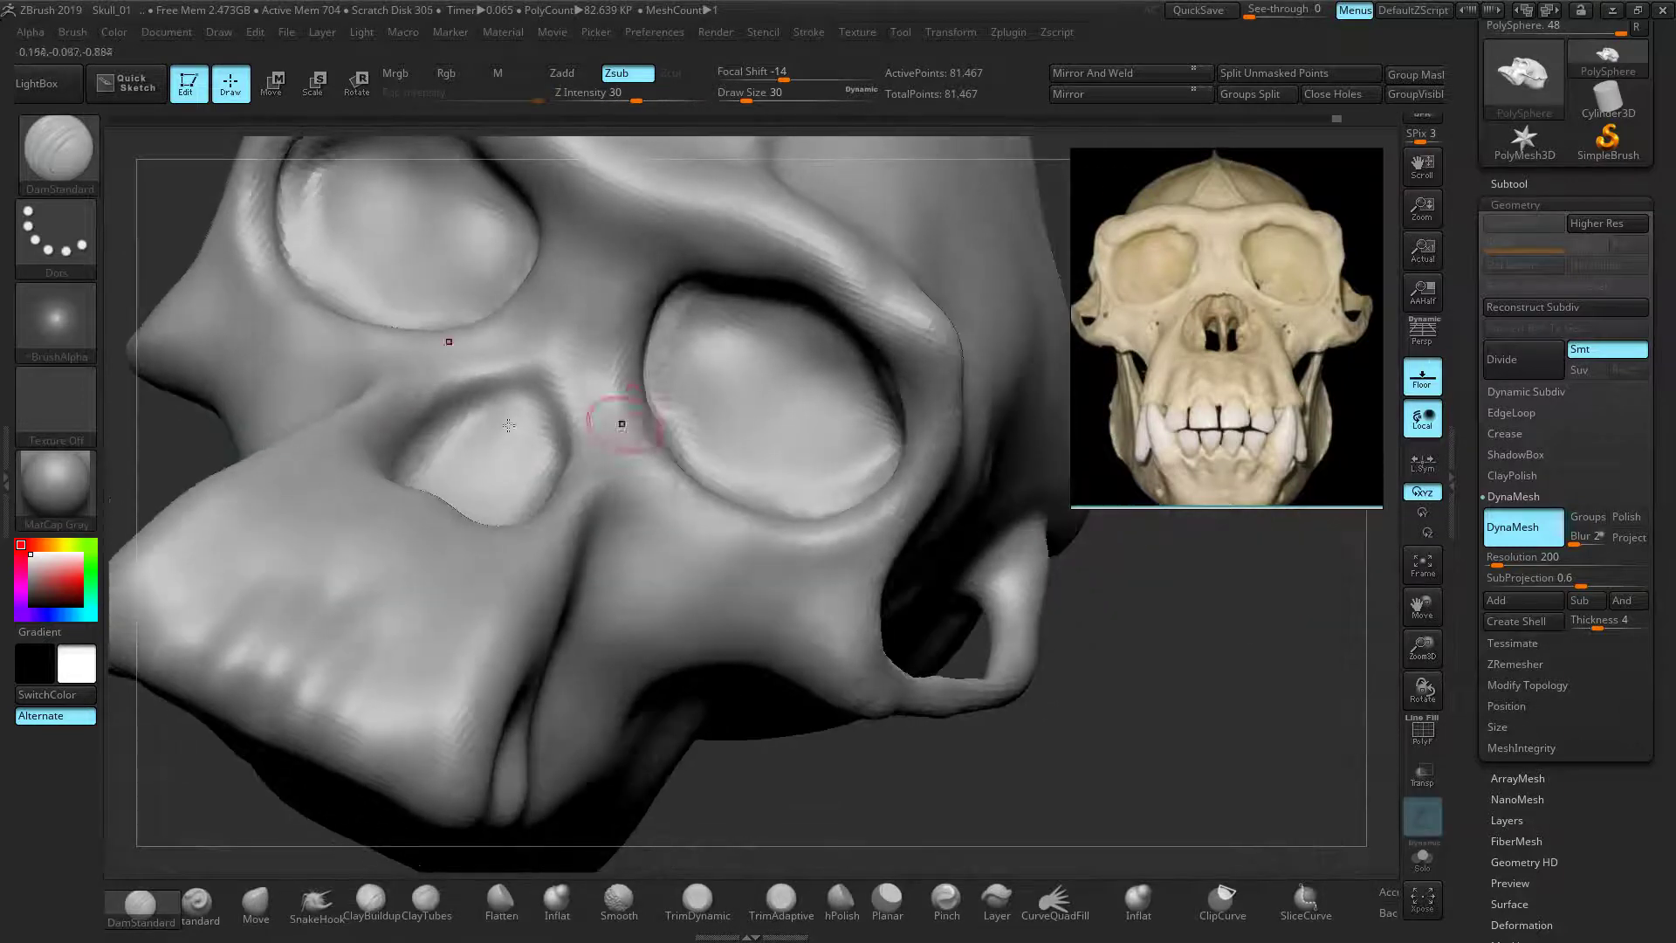
{"action": "mouse_move", "coordinate": [651, 389]}
{"action": "left_mouse_down"}
{"action": "mouse_move", "coordinate": [669, 439]}
{"action": "mouse_move", "coordinate": [725, 491]}
{"action": "left_mouse_up"}
Carve and smooth the lower outer edges of the eye sockets, remeshing the skull with DynaMesh
{"action": "mouse_move", "coordinate": [1066, 601]}
{"action": "left_mouse_down"}
{"action": "mouse_move", "coordinate": [1124, 615]}
{"action": "mouse_move", "coordinate": [689, 490]}
{"action": "mouse_move", "coordinate": [842, 482]}
{"action": "mouse_move", "coordinate": [803, 491]}
{"action": "mouse_move", "coordinate": [869, 393]}
{"action": "left_mouse_up"}
{"action": "left_click_drag", "start_coordinate": [980, 557], "coordinate": [957, 526]}
{"action": "left_click_drag", "start_coordinate": [831, 515], "coordinate": [871, 431]}
{"action": "left_click_drag", "start_coordinate": [999, 542], "coordinate": [1038, 565], "text": "ctrl"}
{"action": "mouse_move", "coordinate": [841, 514]}
{"action": "left_mouse_down"}
{"action": "mouse_move", "coordinate": [881, 429]}
{"action": "mouse_move", "coordinate": [856, 444]}
{"action": "mouse_move", "coordinate": [833, 409]}
{"action": "left_mouse_up"}
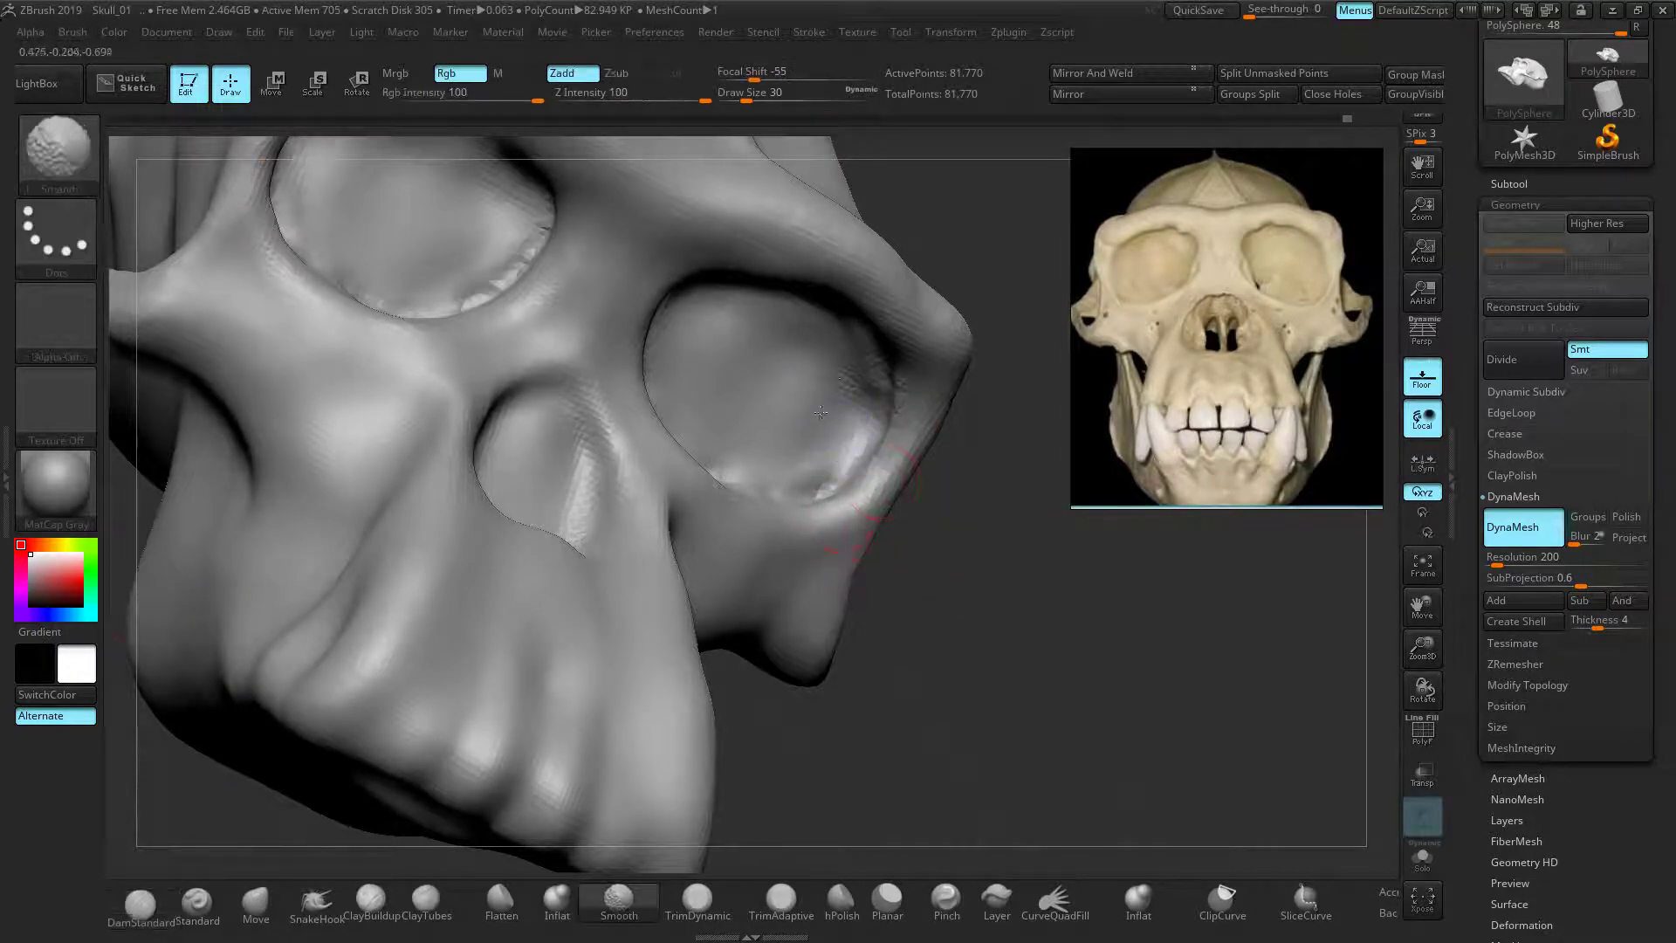
{"action": "left_click_drag", "start_coordinate": [1021, 572], "coordinate": [1000, 519], "text": "shift"}
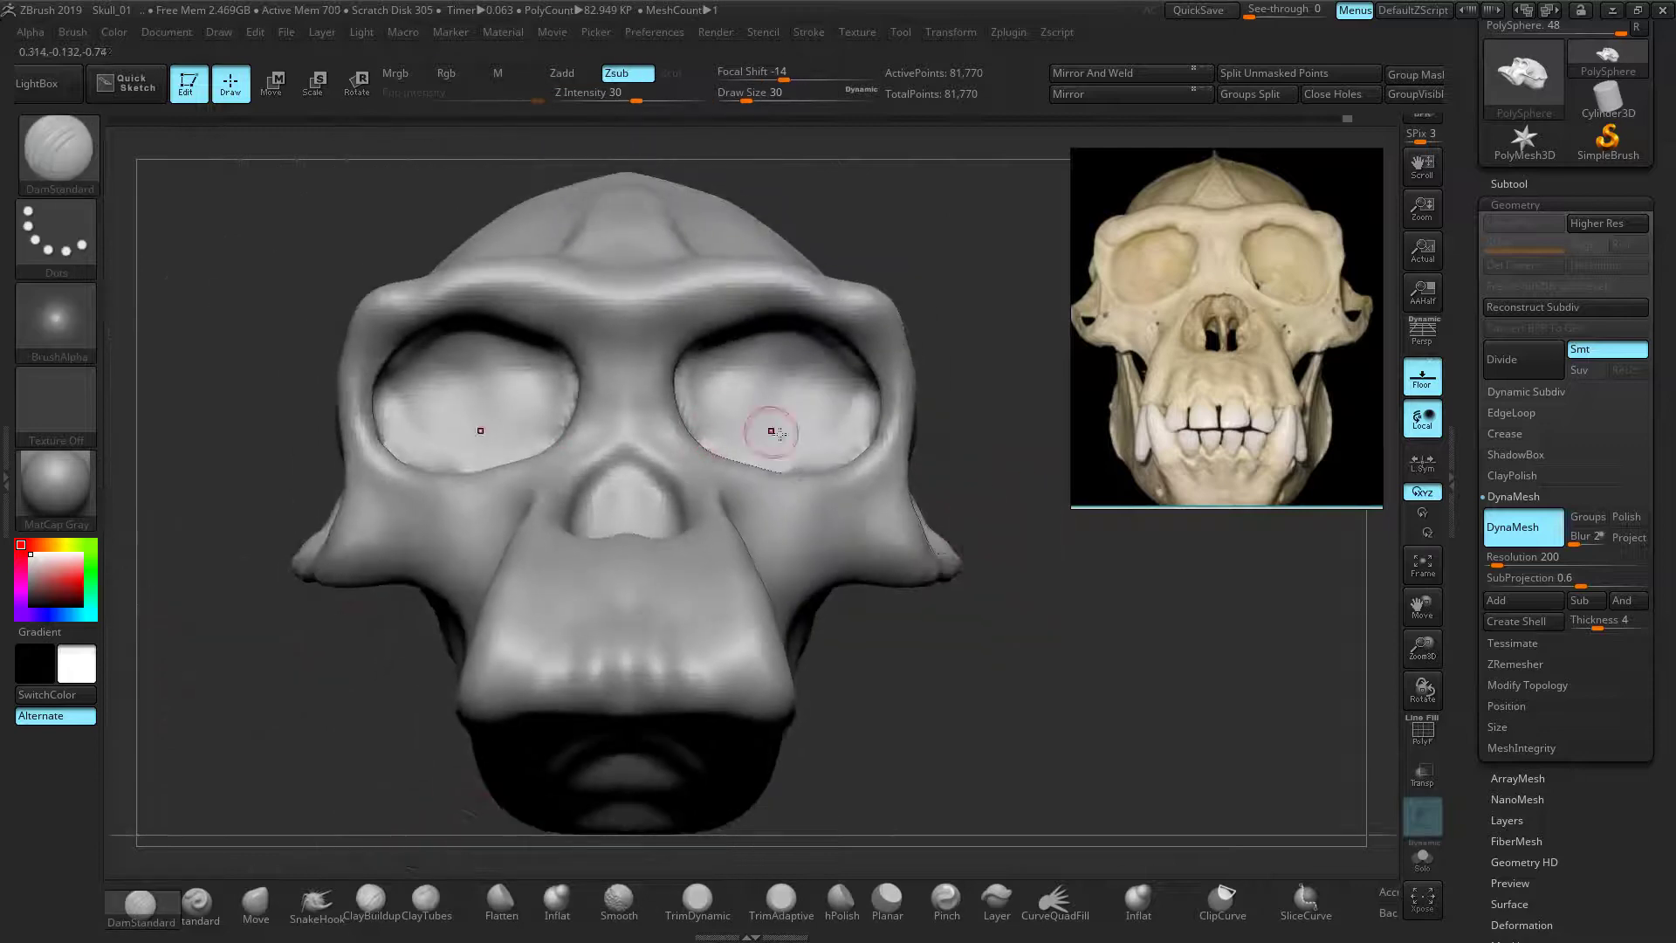
Carve the upper edges of the eye sockets with DamStandard at draw size 30 and smooth their inner corners
{"action": "left_click_drag", "start_coordinate": [768, 430], "coordinate": [692, 438]}
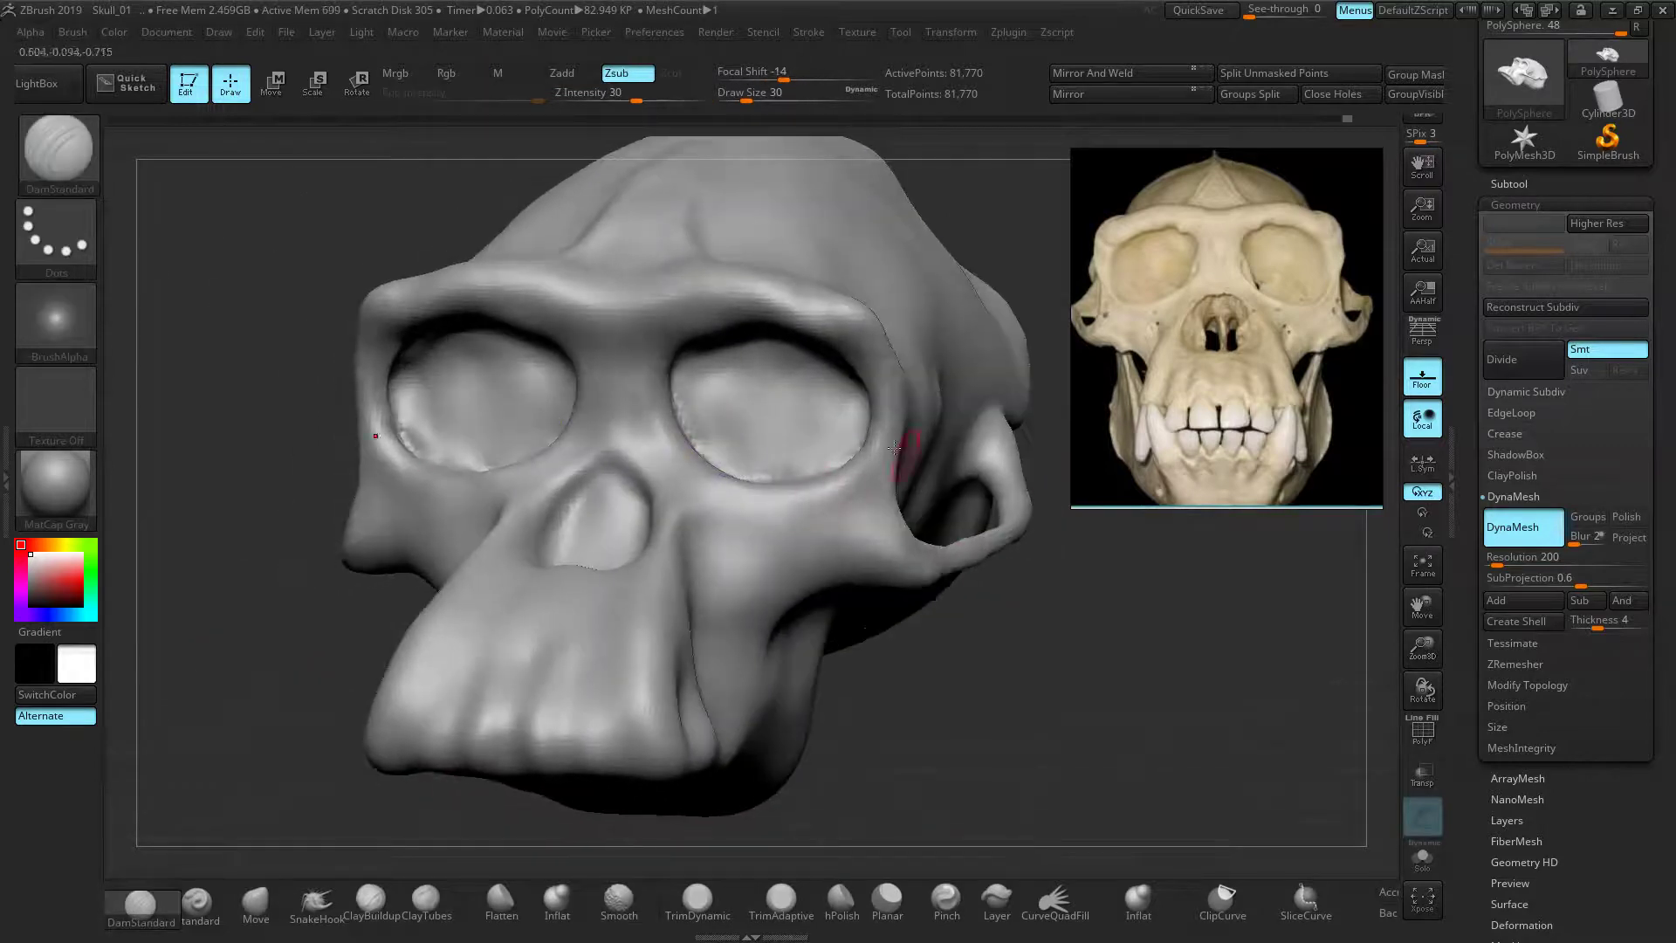
{"action": "mouse_move", "coordinate": [701, 322]}
{"action": "left_mouse_down"}
{"action": "mouse_move", "coordinate": [796, 321]}
{"action": "mouse_move", "coordinate": [860, 365]}
{"action": "mouse_move", "coordinate": [874, 400]}
{"action": "left_mouse_up"}
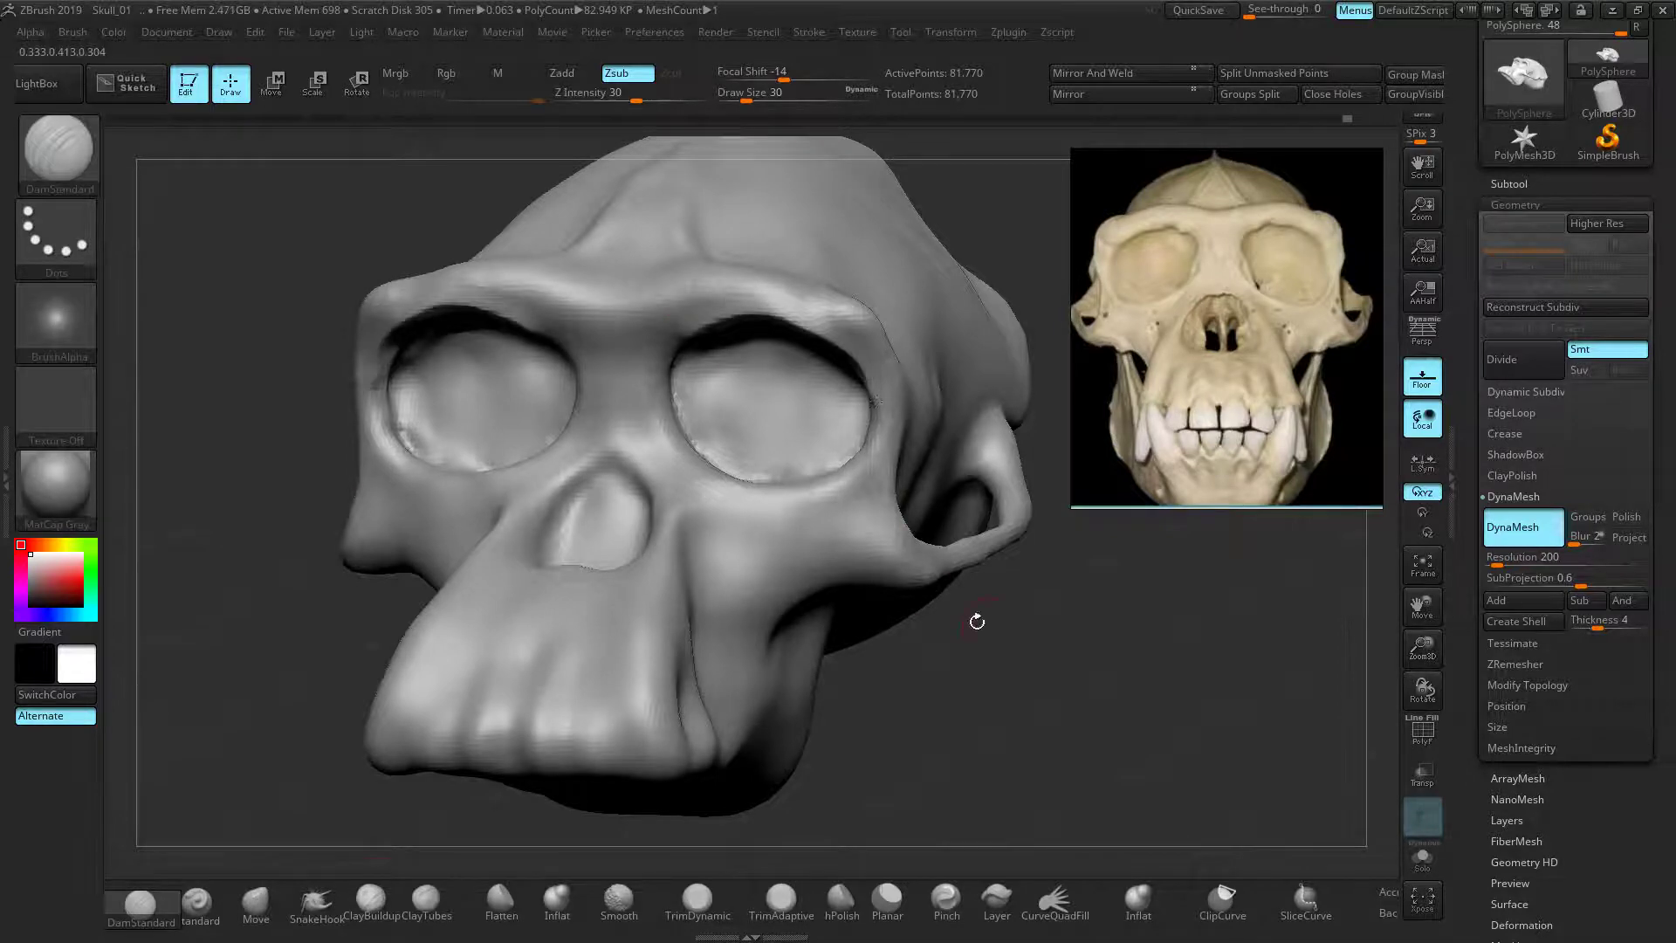
{"action": "left_click_drag", "start_coordinate": [947, 605], "coordinate": [1013, 559]}
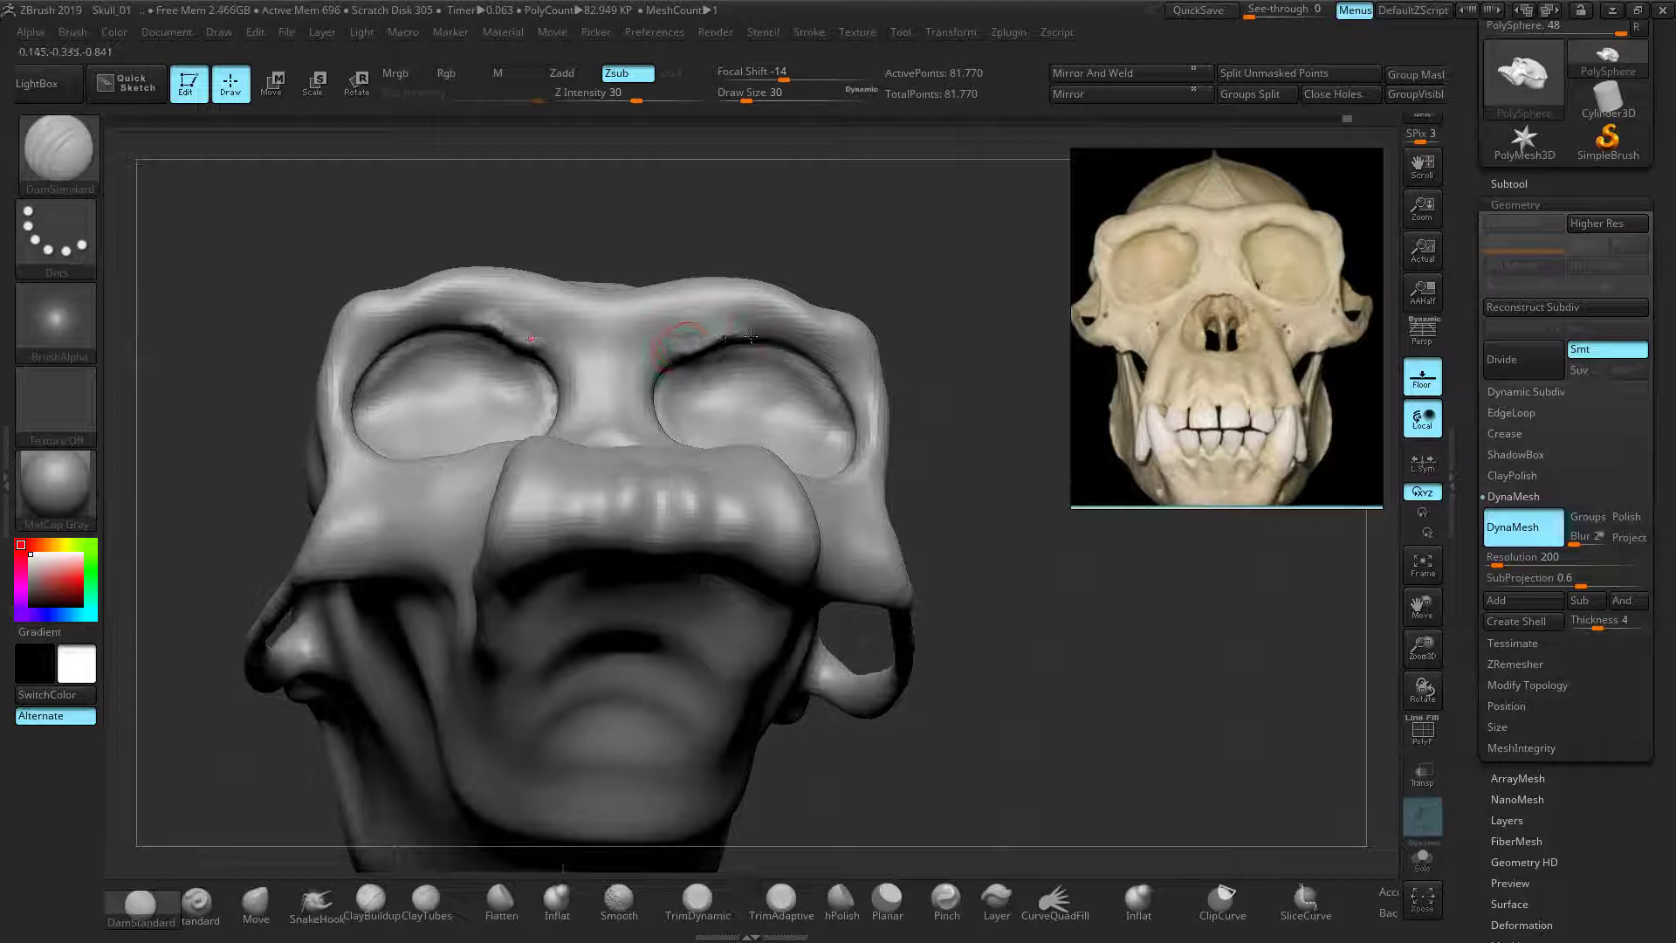
{"action": "key", "text": "shift"}
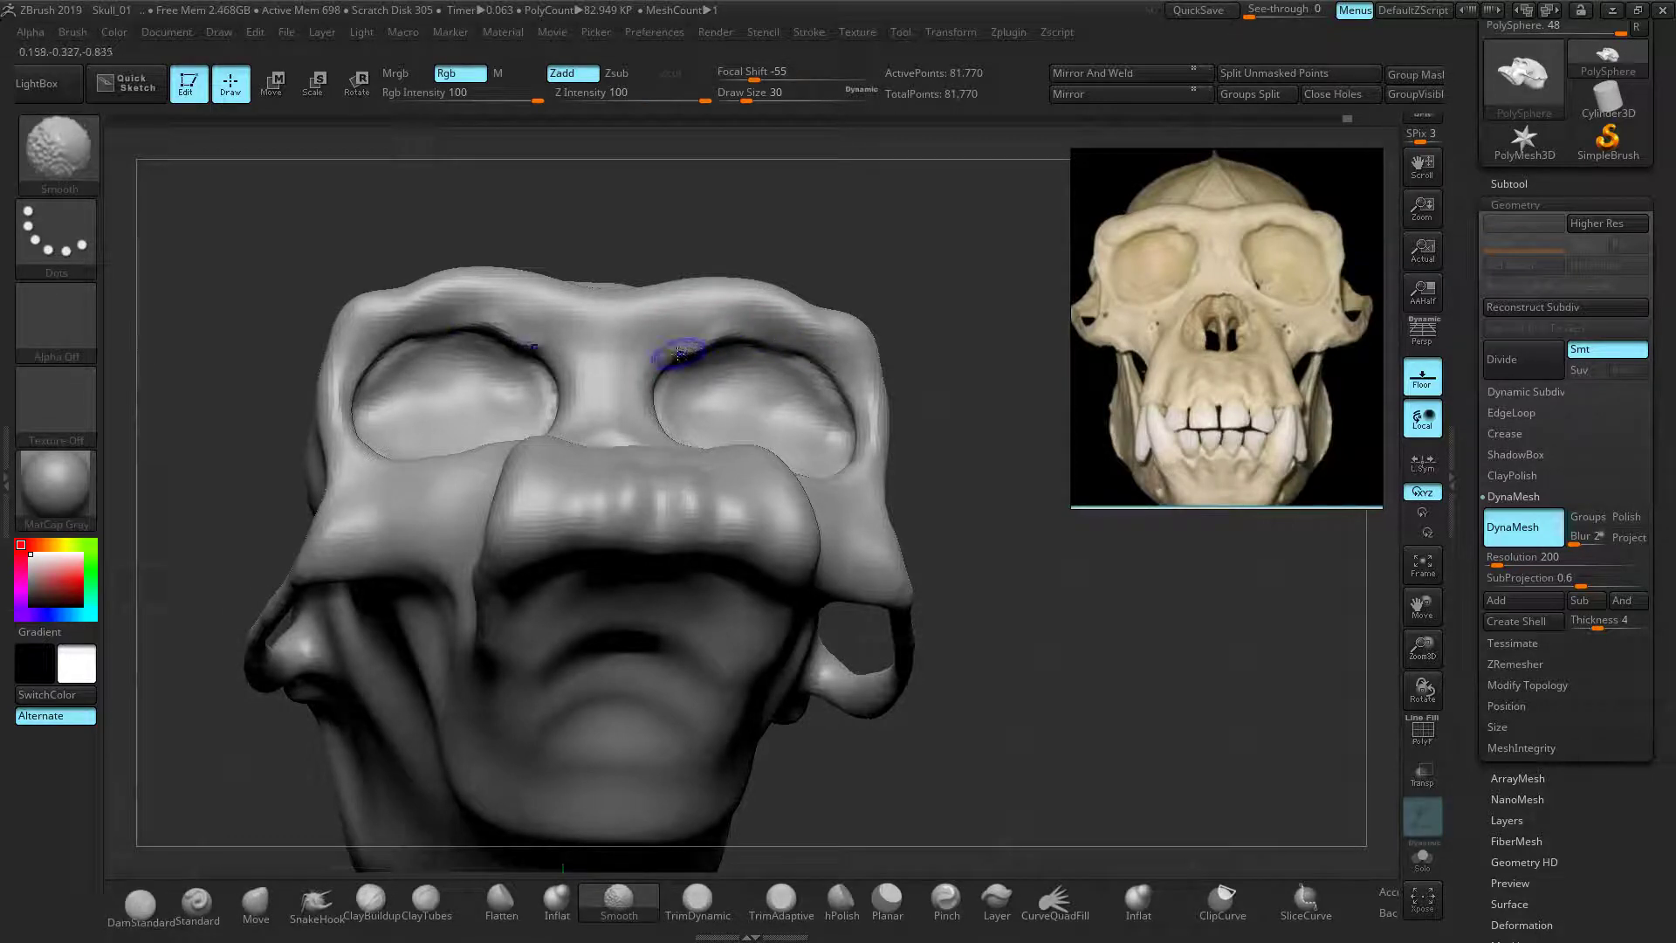
{"action": "left_click_drag", "start_coordinate": [951, 411], "coordinate": [991, 359]}
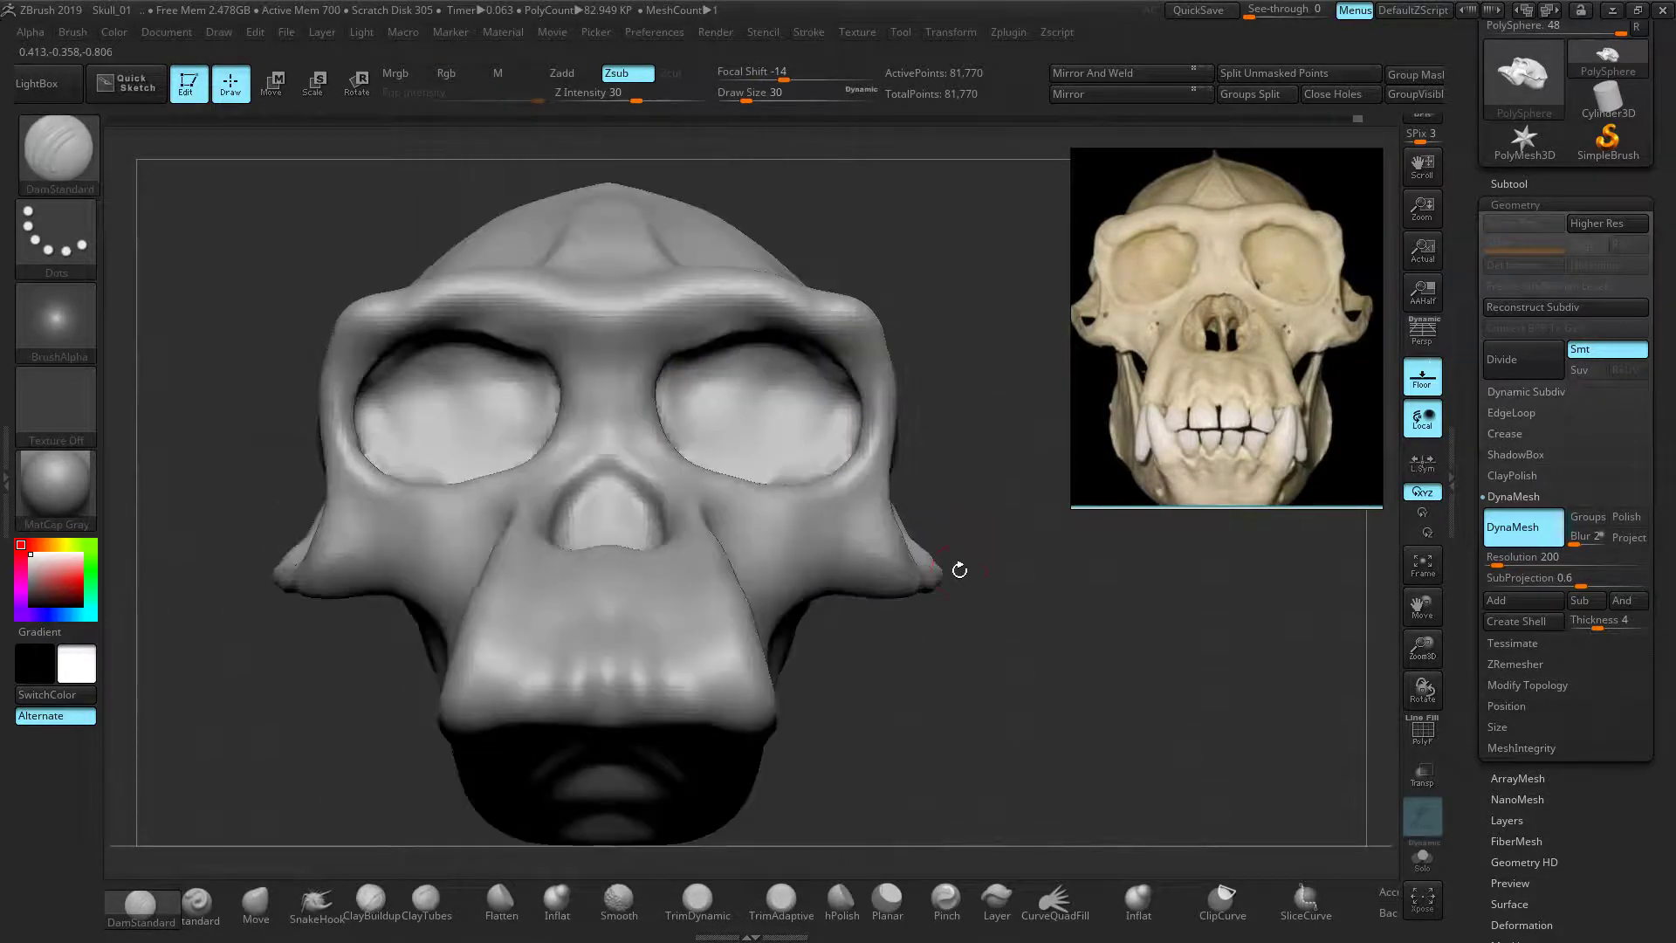
Reshape the upper inner rims of the eye sockets and the brow between them with SnakeHook at draw sizes 50 and 78
{"action": "left_click", "coordinate": [316, 899]}
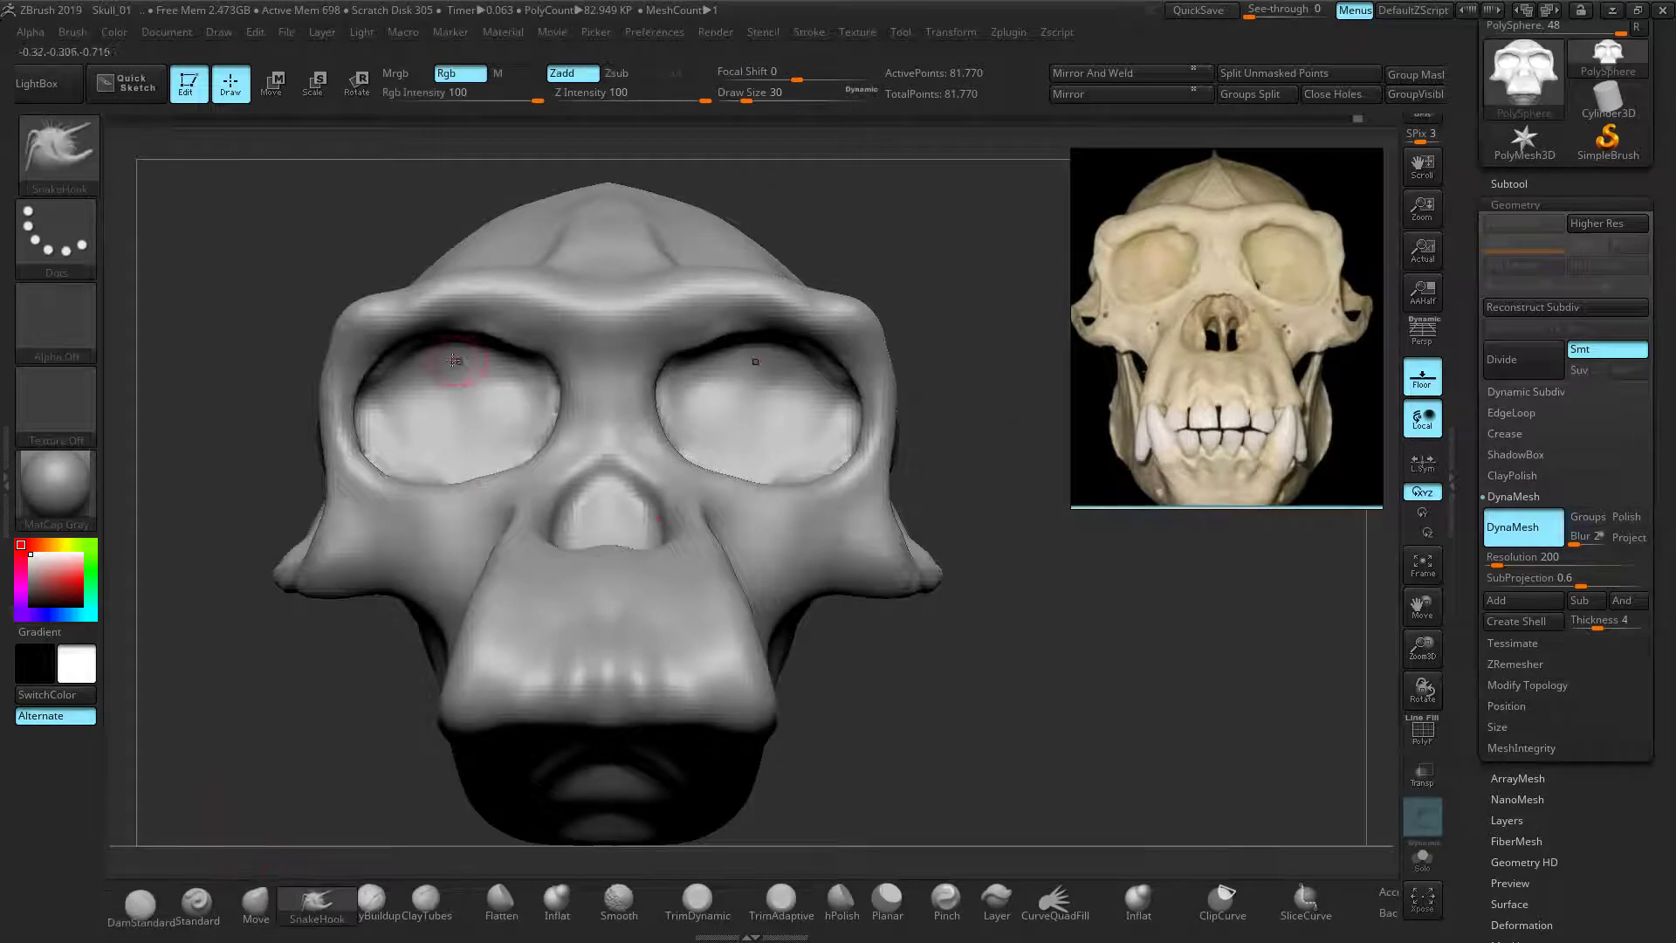
{"action": "key", "text": "bracketright"}
{"action": "mouse_move", "coordinate": [526, 354]}
{"action": "left_mouse_down"}
{"action": "mouse_move", "coordinate": [526, 334]}
{"action": "mouse_move", "coordinate": [494, 351]}
{"action": "mouse_move", "coordinate": [474, 322]}
{"action": "left_mouse_up"}
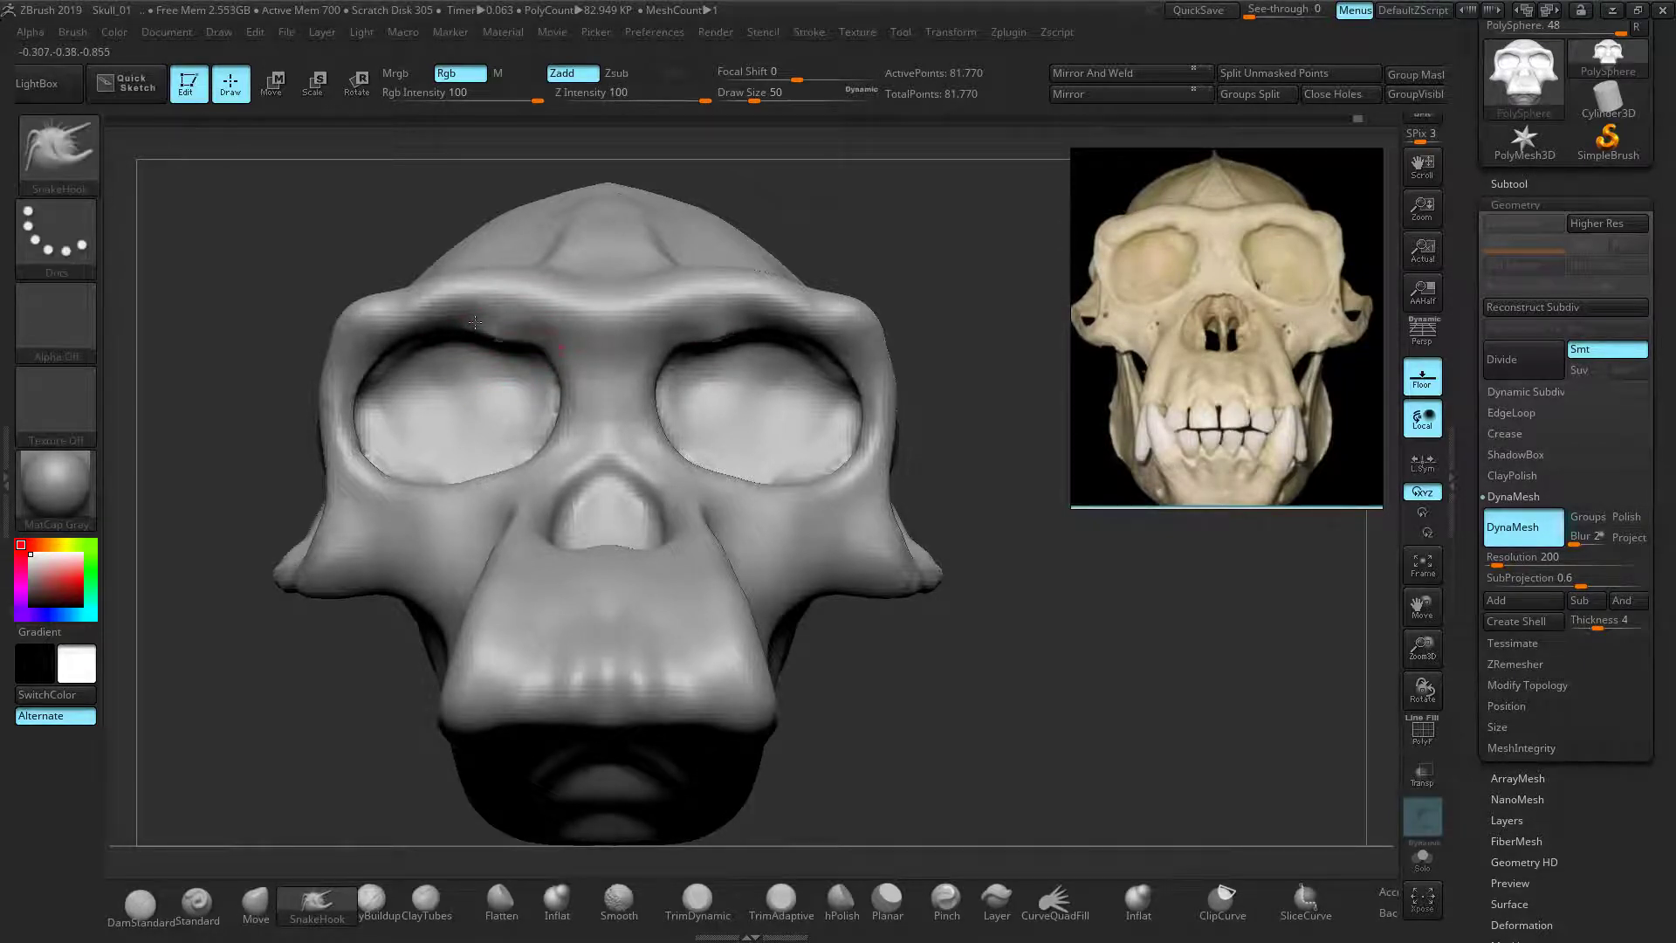
{"action": "key", "text": "bracketright"}
{"action": "key", "text": "bracketright"}
{"action": "key", "text": "bracketright"}
{"action": "left_click_drag", "start_coordinate": [608, 318], "coordinate": [610, 329]}
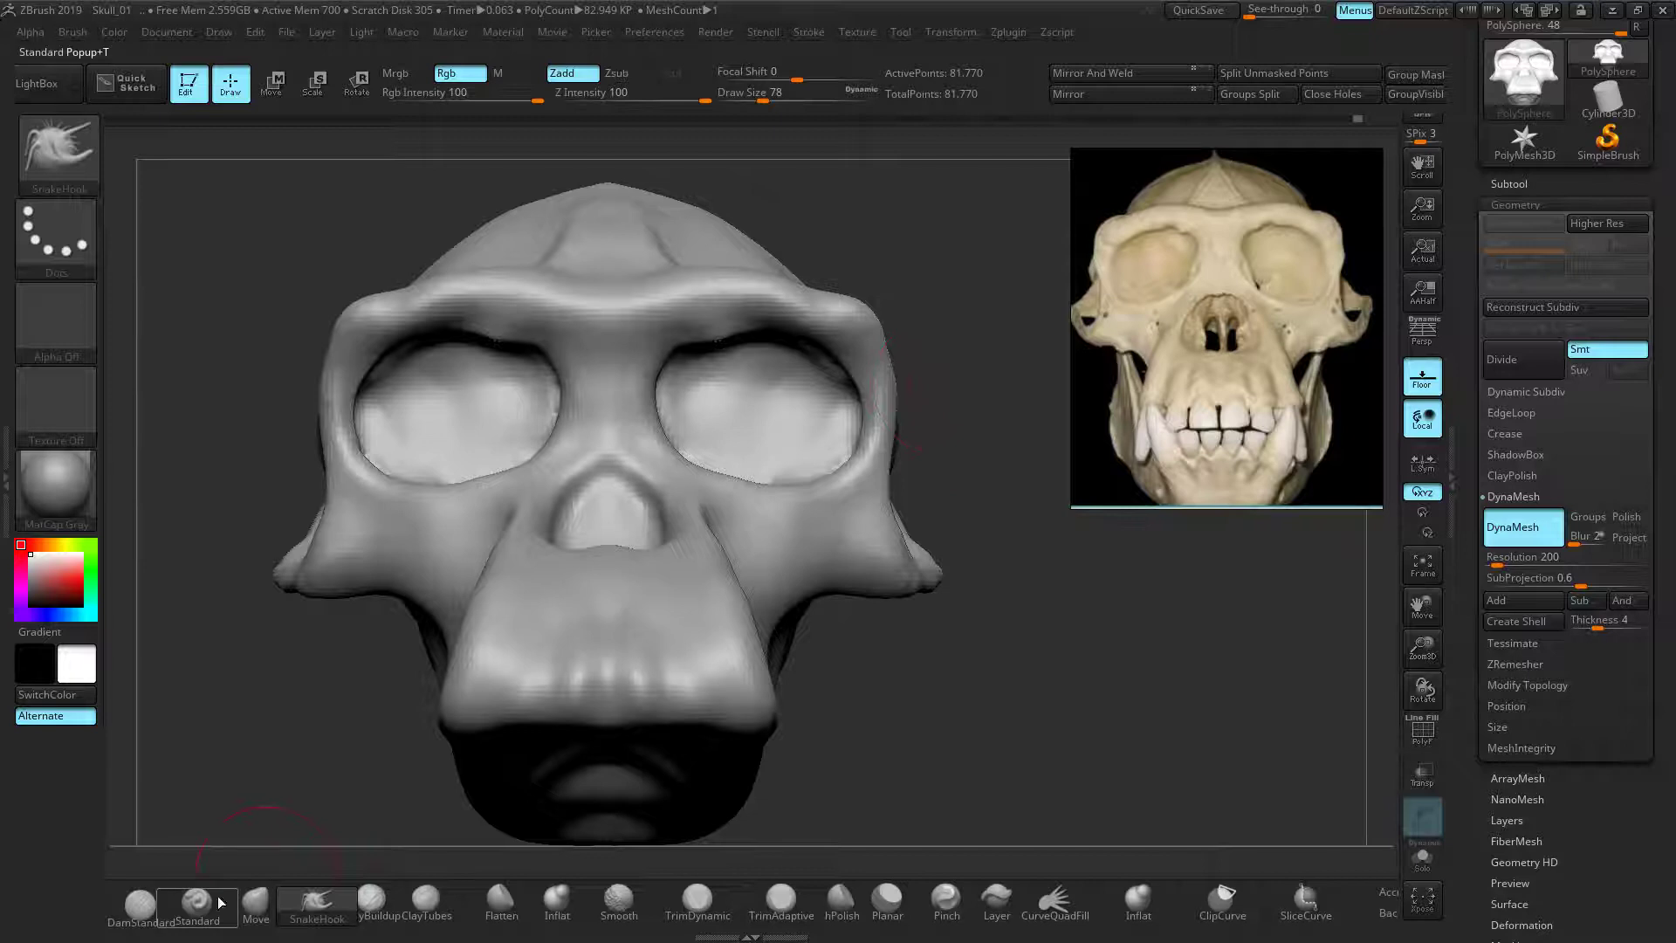
Carve grooves beside the nasal bridge at the lower inner socket corners with DamStandard at draw size 26, and smooth them
{"action": "left_click", "coordinate": [140, 903]}
{"action": "key", "text": "bracketleft"}
{"action": "key", "text": "bracketleft"}
{"action": "mouse_move", "coordinate": [657, 454]}
{"action": "left_mouse_down"}
{"action": "mouse_move", "coordinate": [644, 427]}
{"action": "mouse_move", "coordinate": [671, 458]}
{"action": "left_mouse_up"}
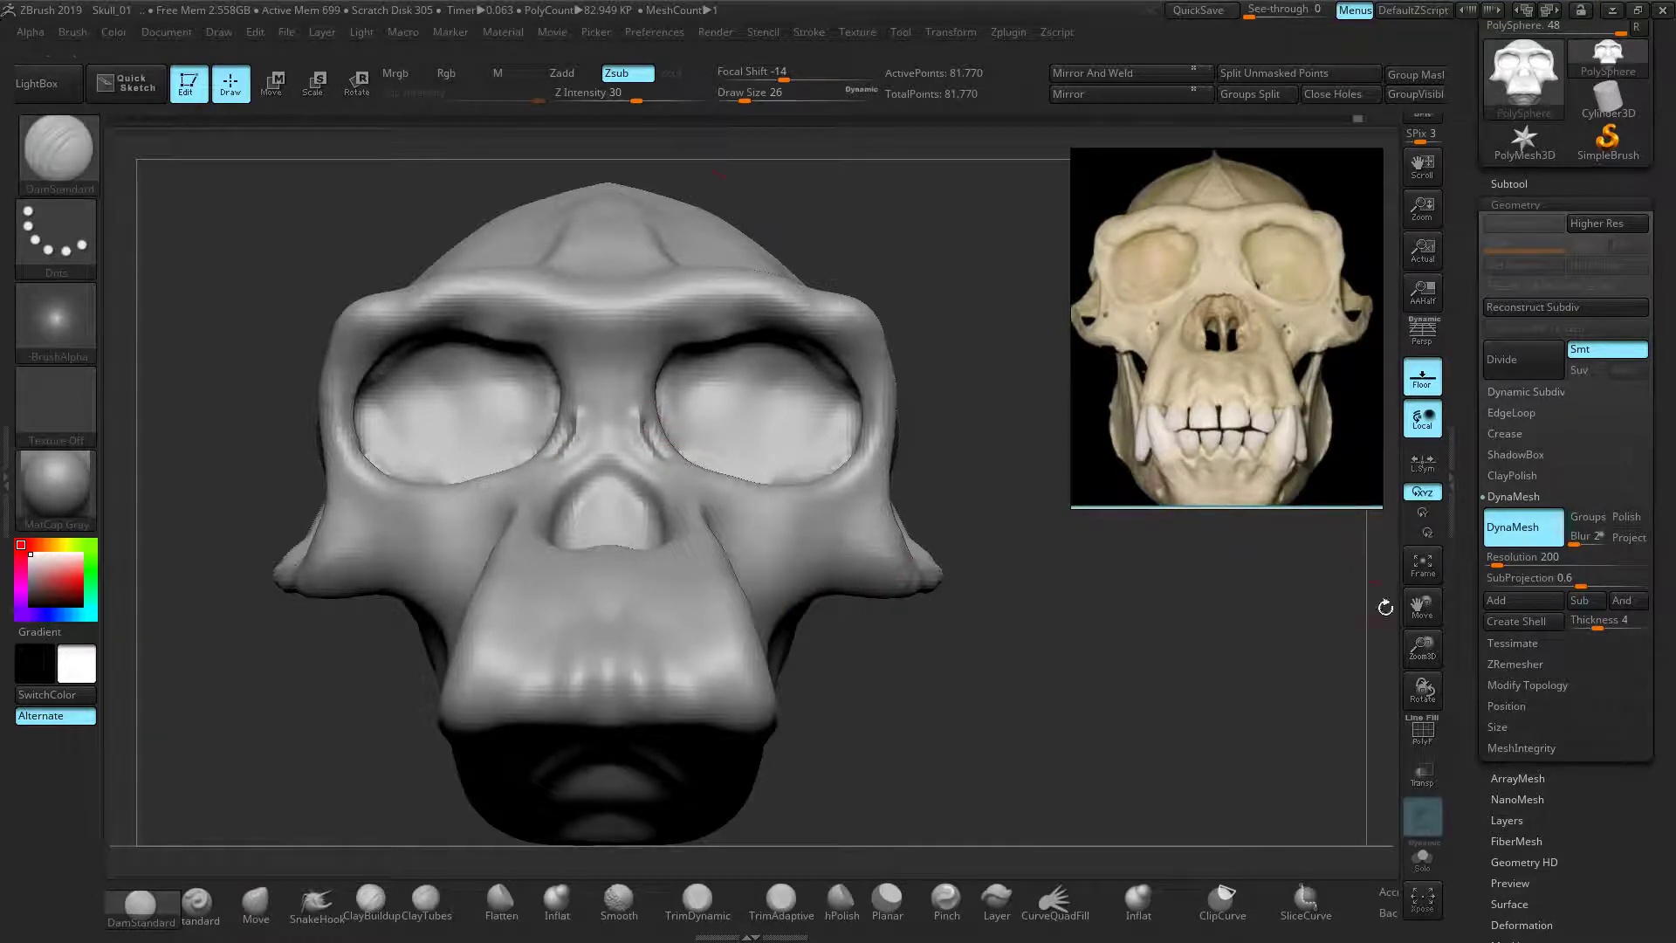
{"action": "key", "text": "shift"}
{"action": "left_click_drag", "start_coordinate": [633, 429], "coordinate": [632, 435], "text": "shift"}
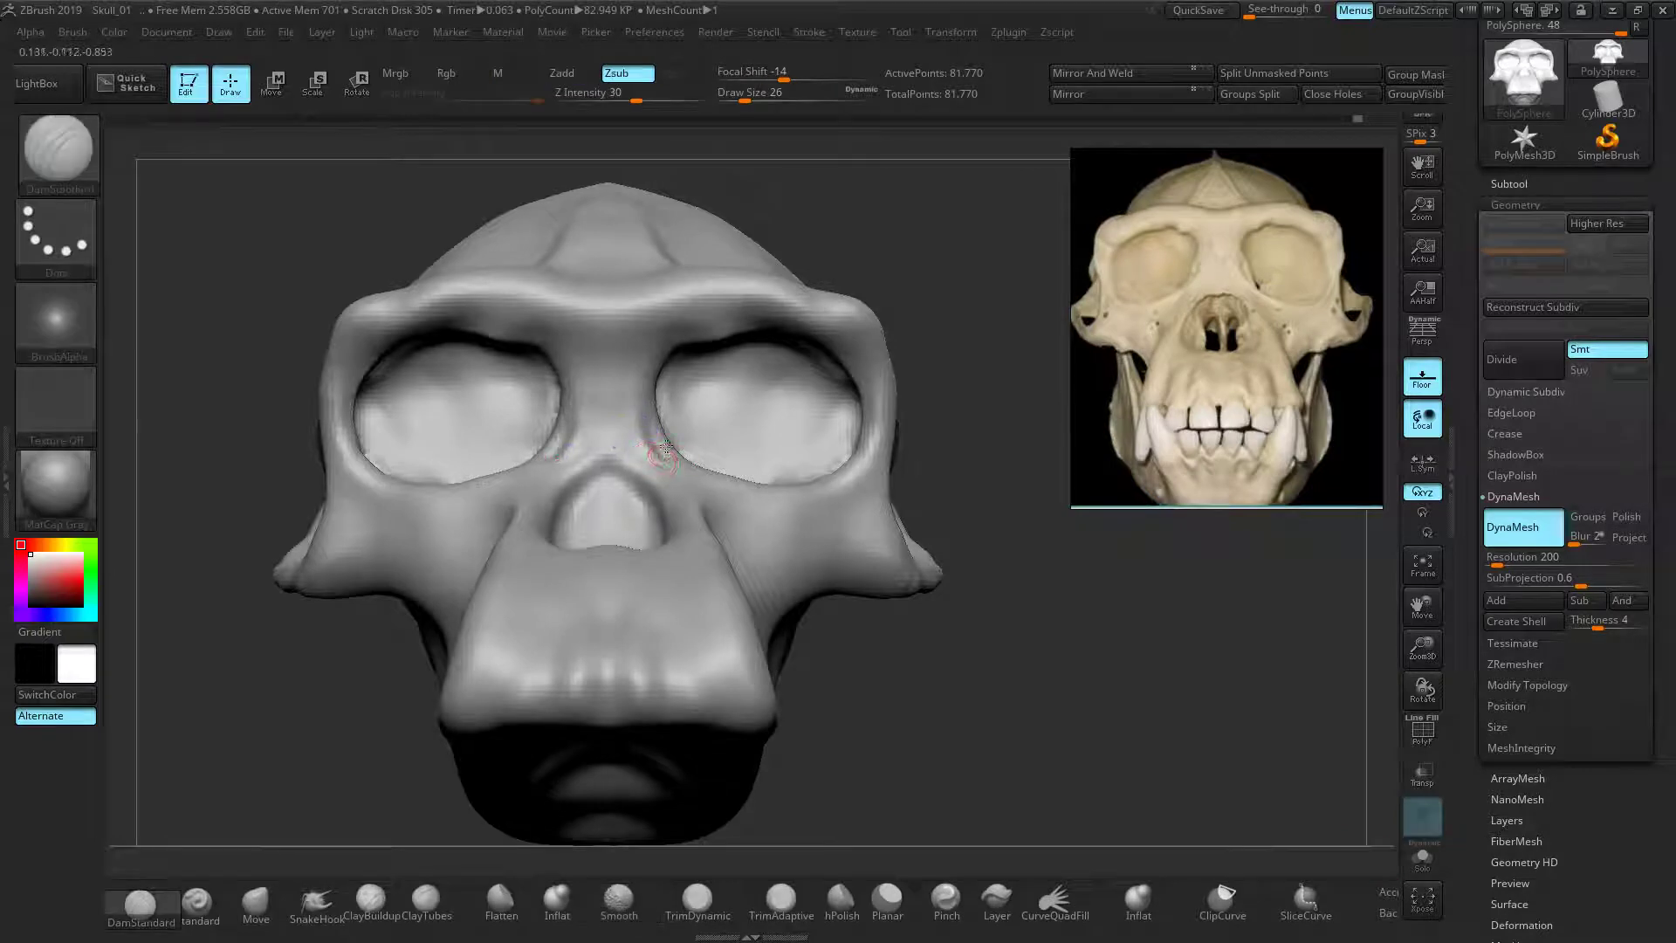
Deepen the tear-duct hollows at the inner corners of the eye sockets with DamStandard and soften their edges
{"action": "left_click_drag", "start_coordinate": [1070, 362], "coordinate": [1068, 366]}
{"action": "left_click_drag", "start_coordinate": [926, 373], "coordinate": [914, 395]}
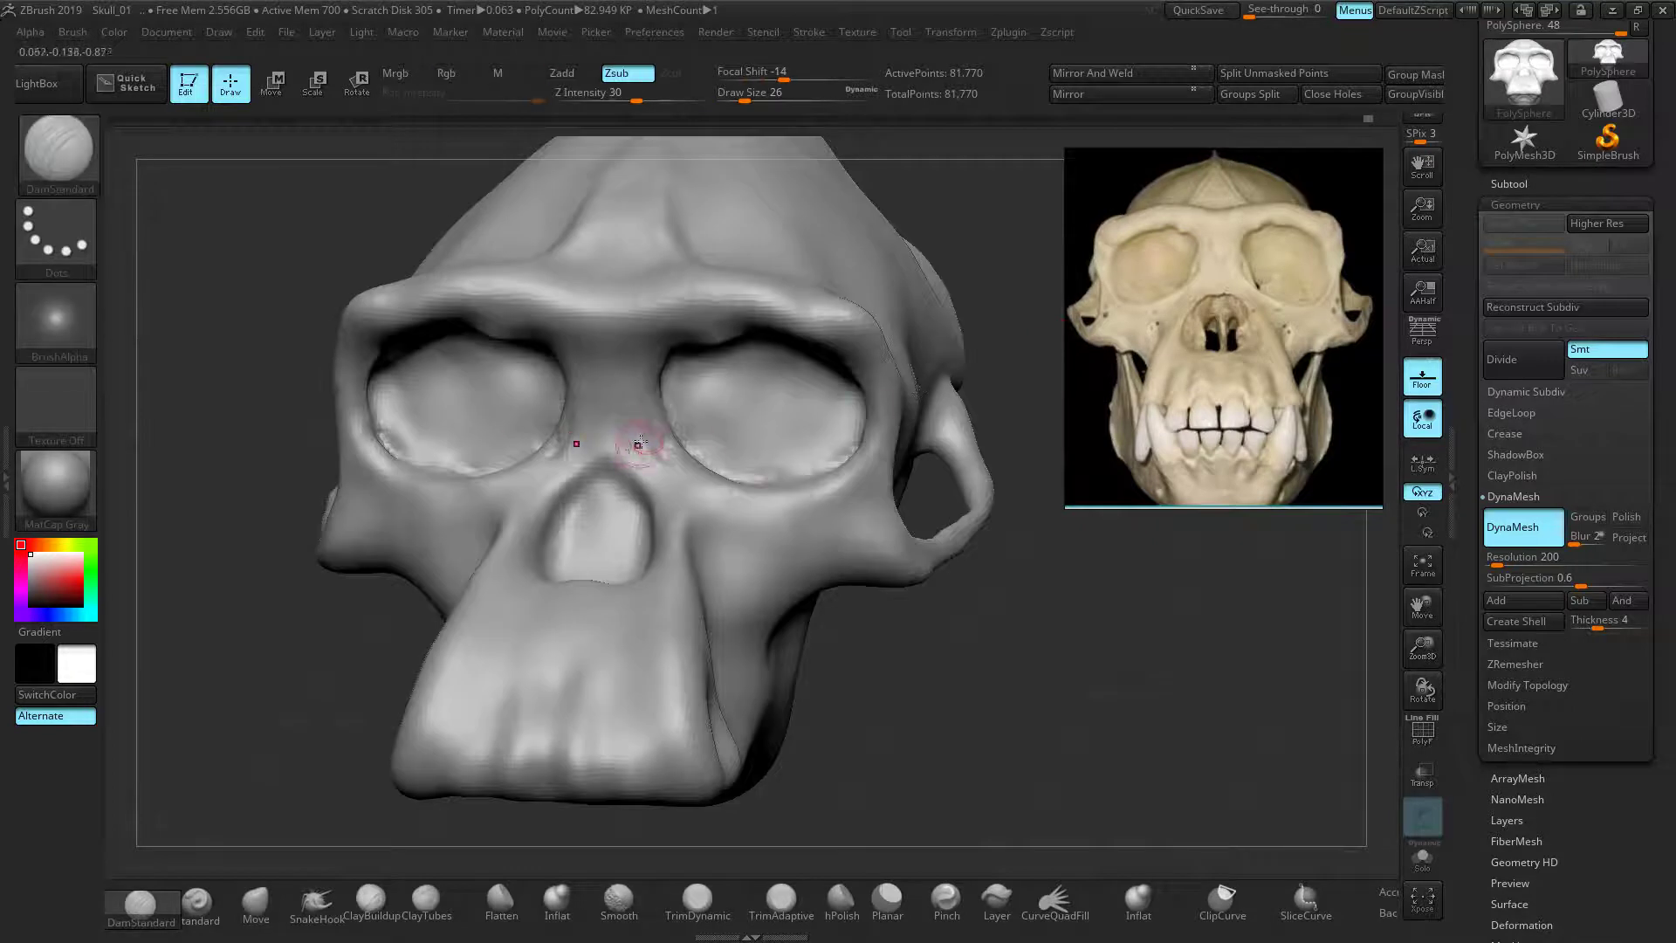
{"action": "key", "text": "shift"}
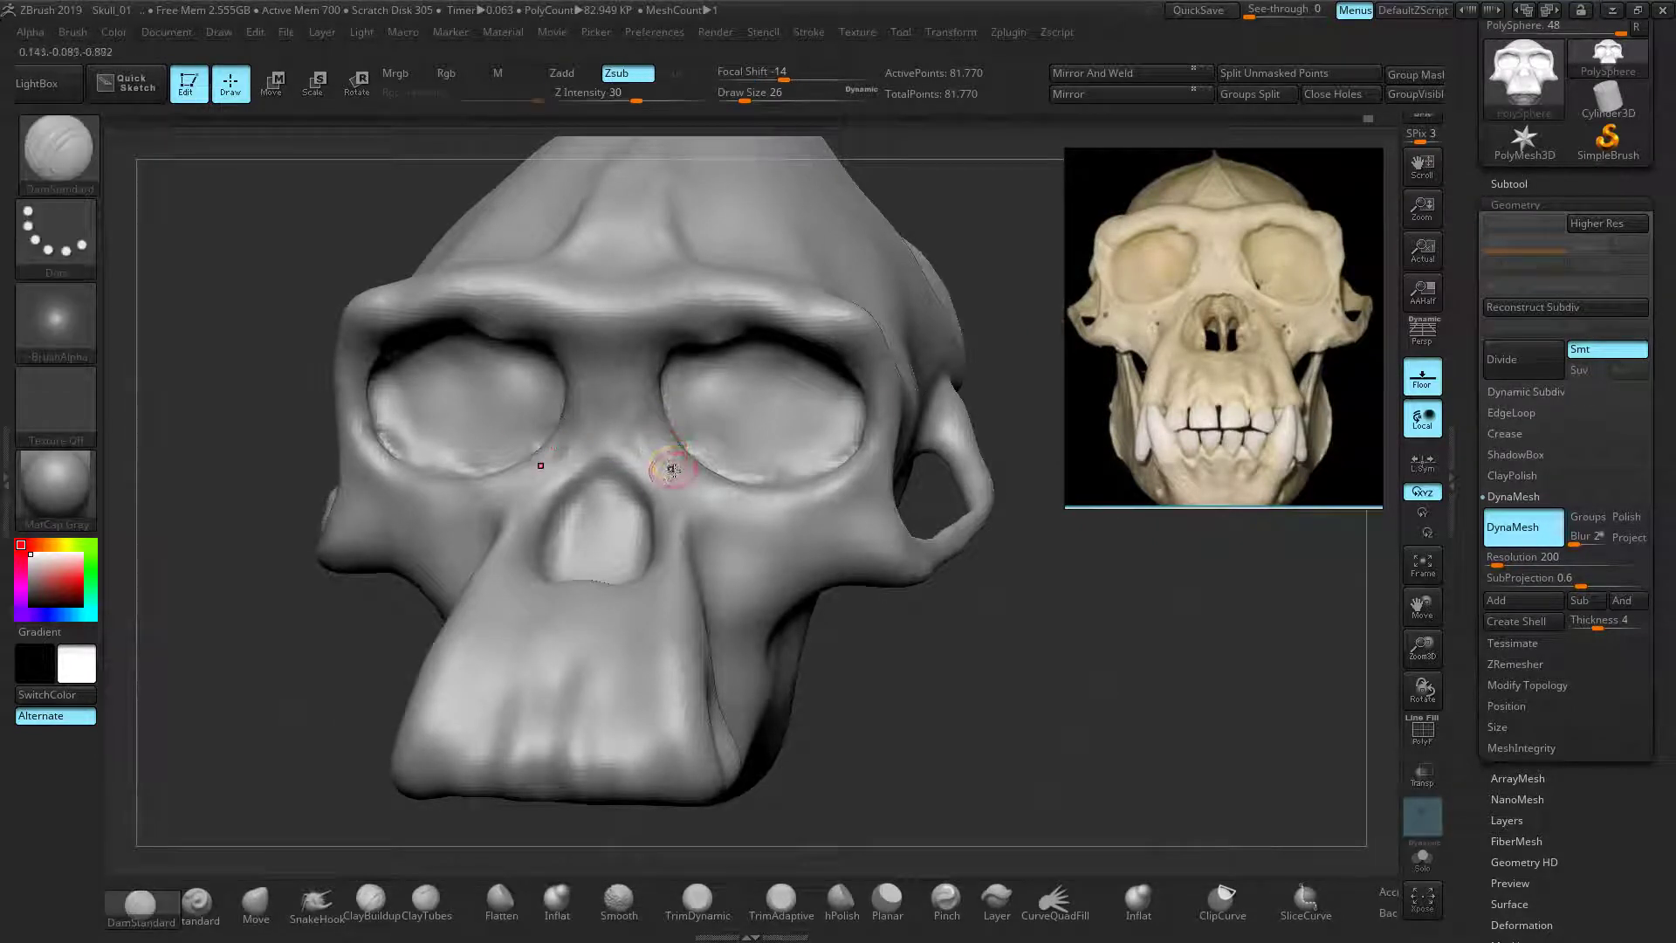
{"action": "left_click_drag", "start_coordinate": [650, 417], "coordinate": [691, 479]}
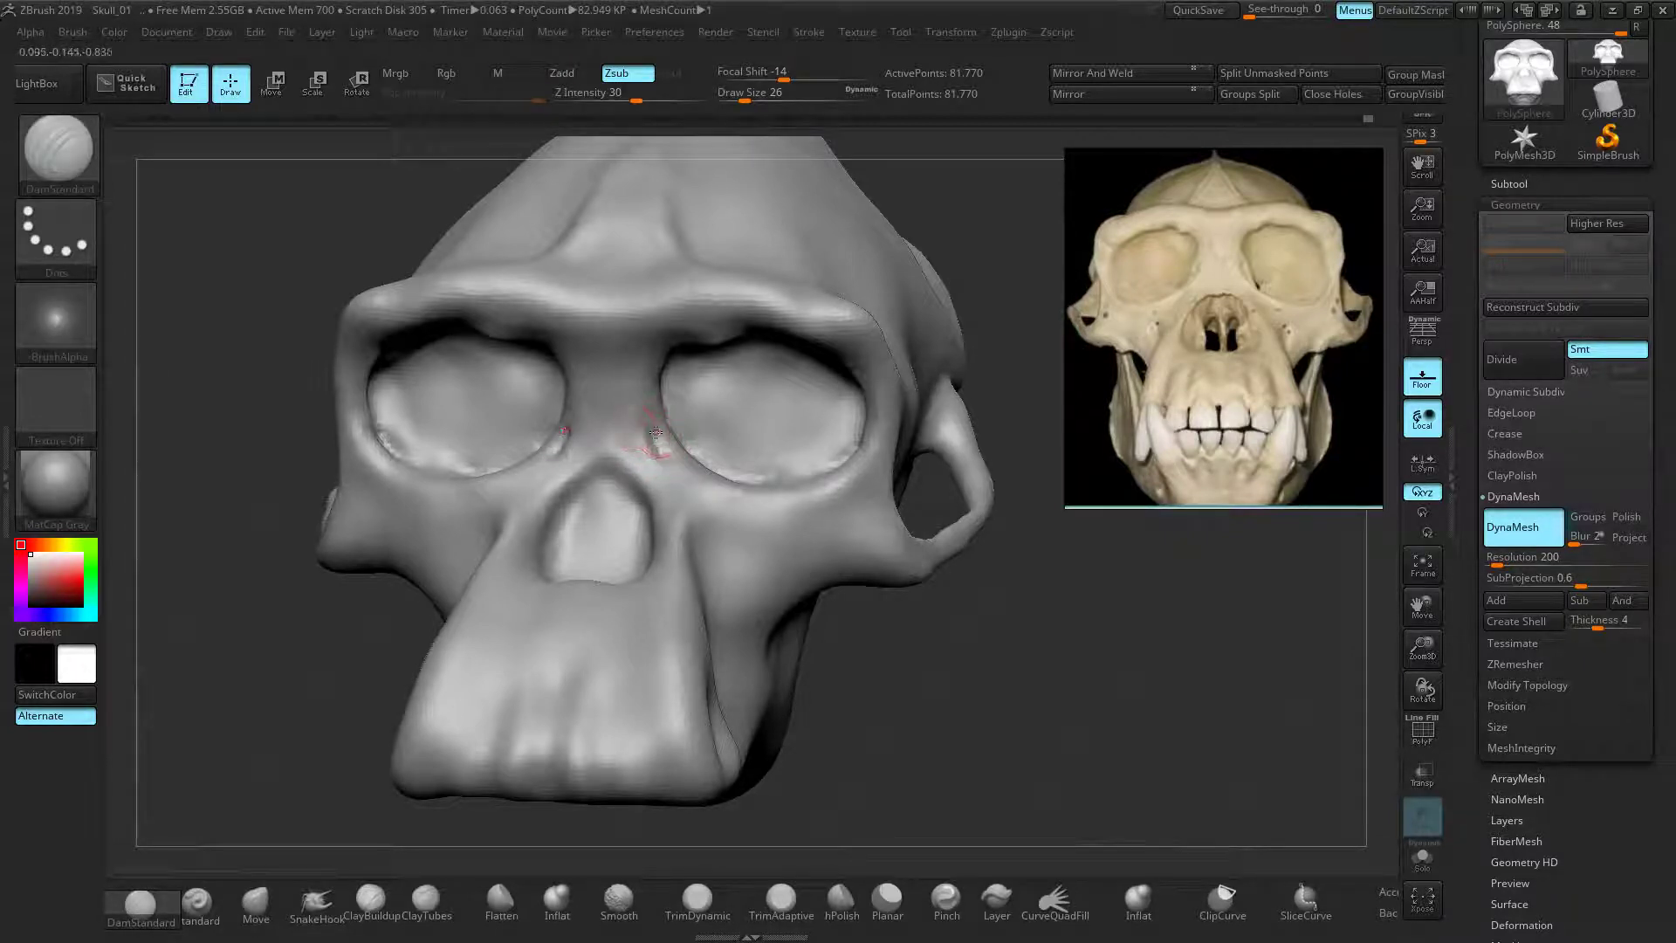
{"action": "left_click_drag", "start_coordinate": [657, 422], "coordinate": [646, 420]}
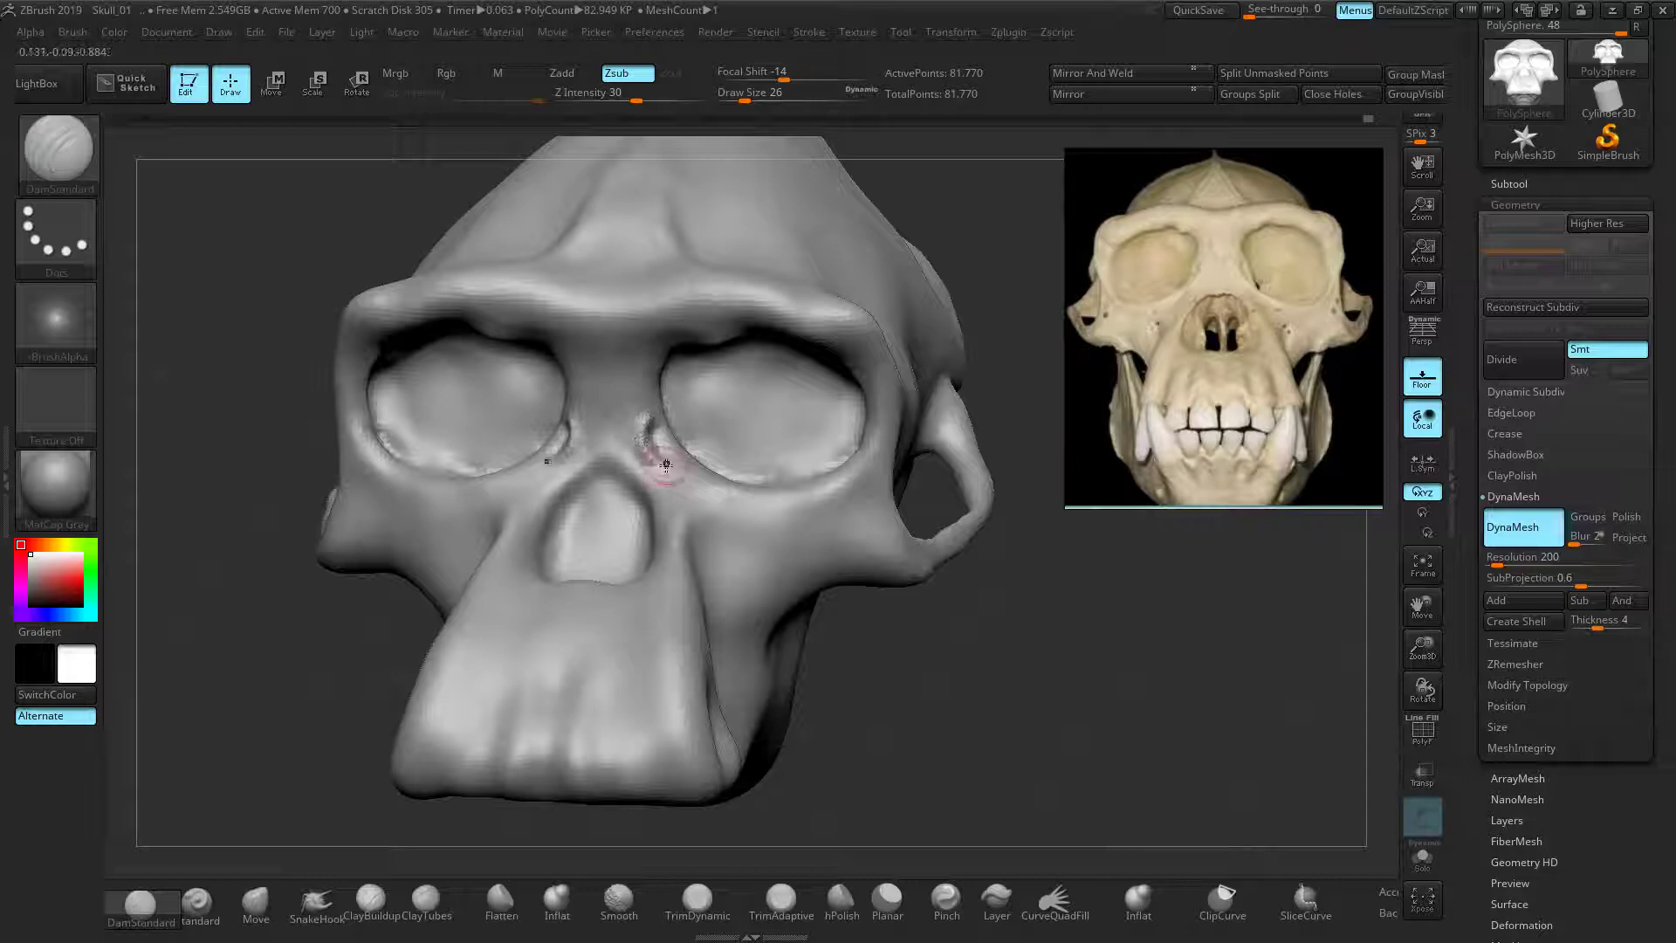
{"action": "key", "text": "shift"}
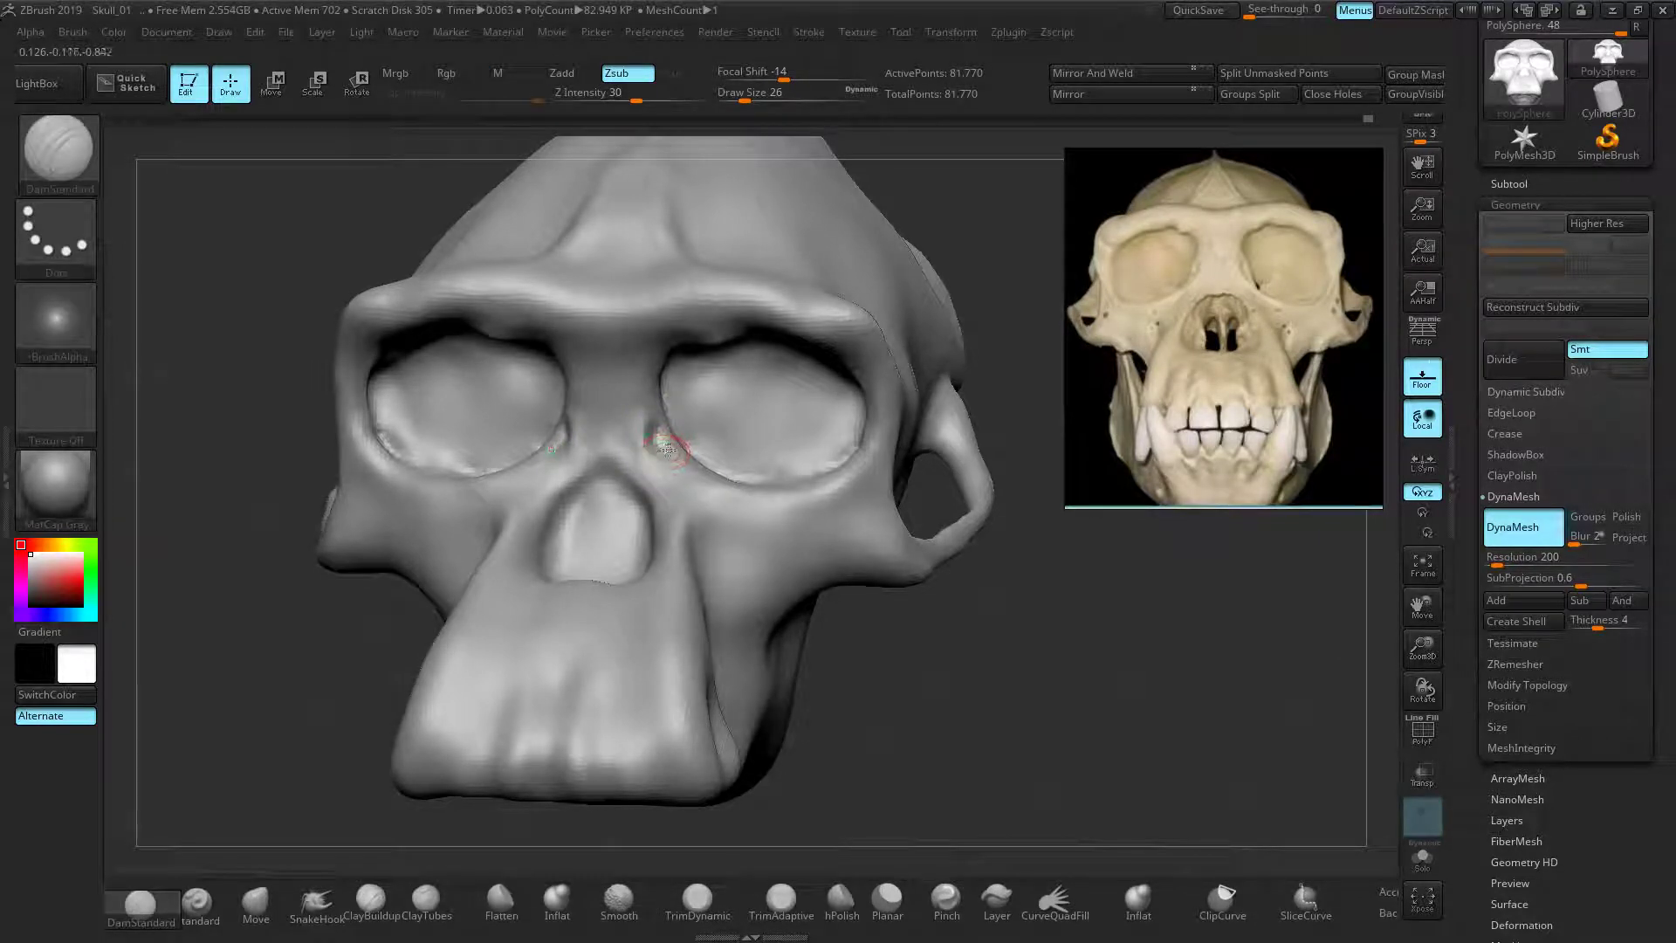
{"action": "key", "text": "shift"}
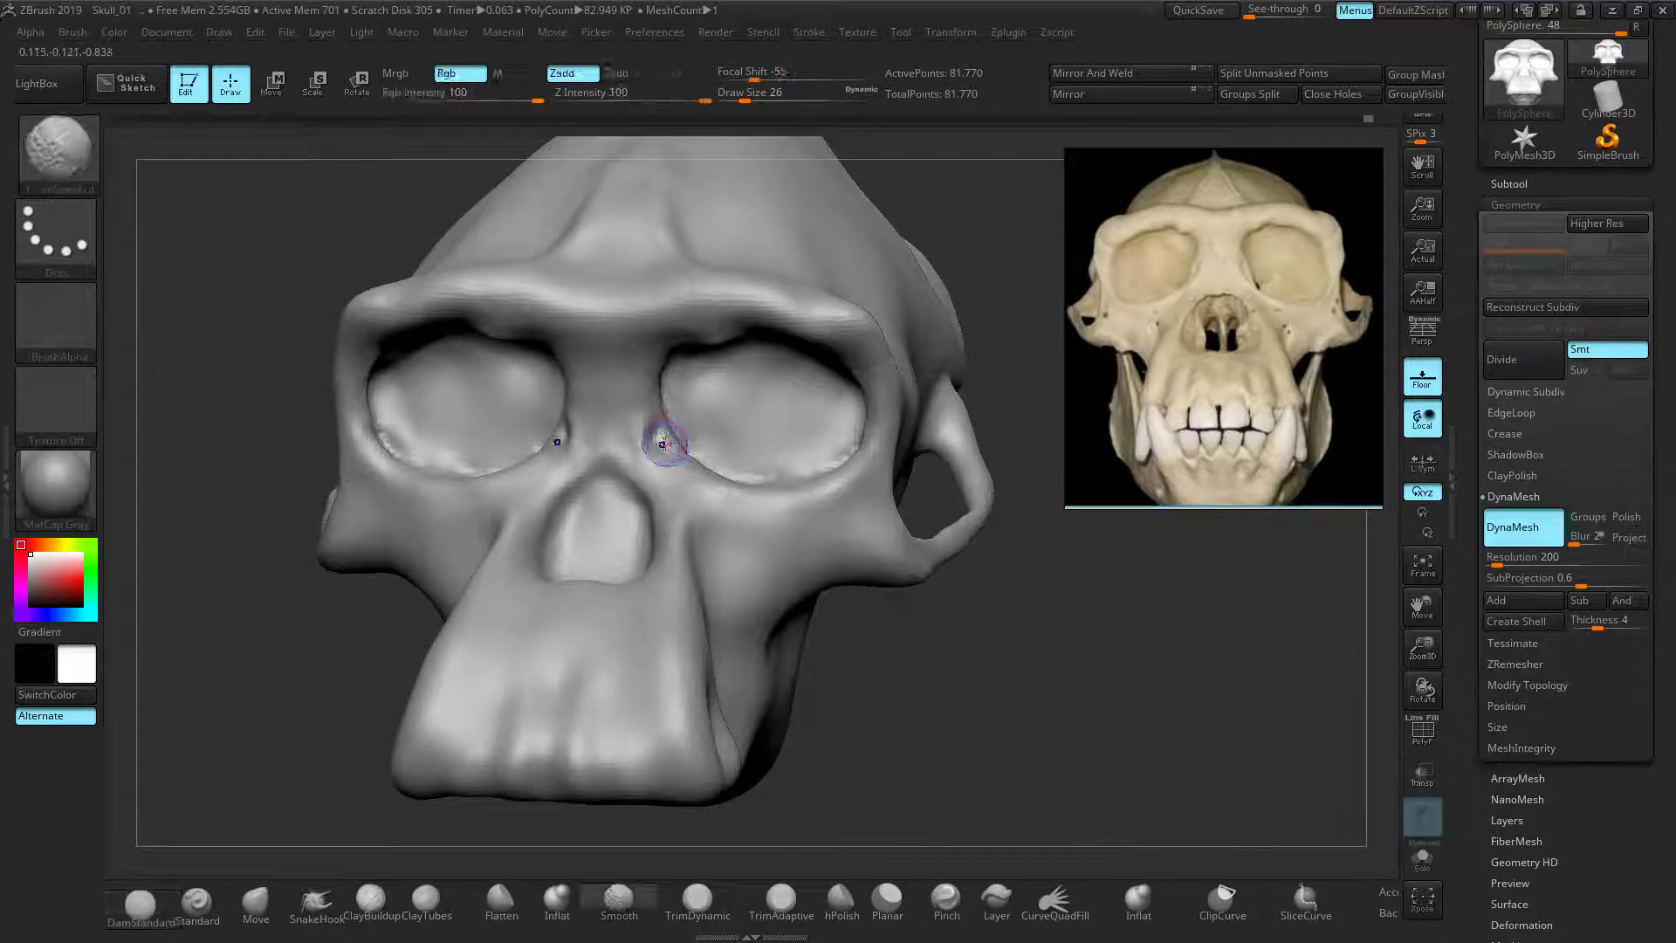
Refine and smooth the inner socket corners beside the nasal bridge as seen from the side
{"action": "left_click_drag", "start_coordinate": [1141, 515], "coordinate": [734, 469]}
{"action": "left_click_drag", "start_coordinate": [1016, 522], "coordinate": [825, 509]}
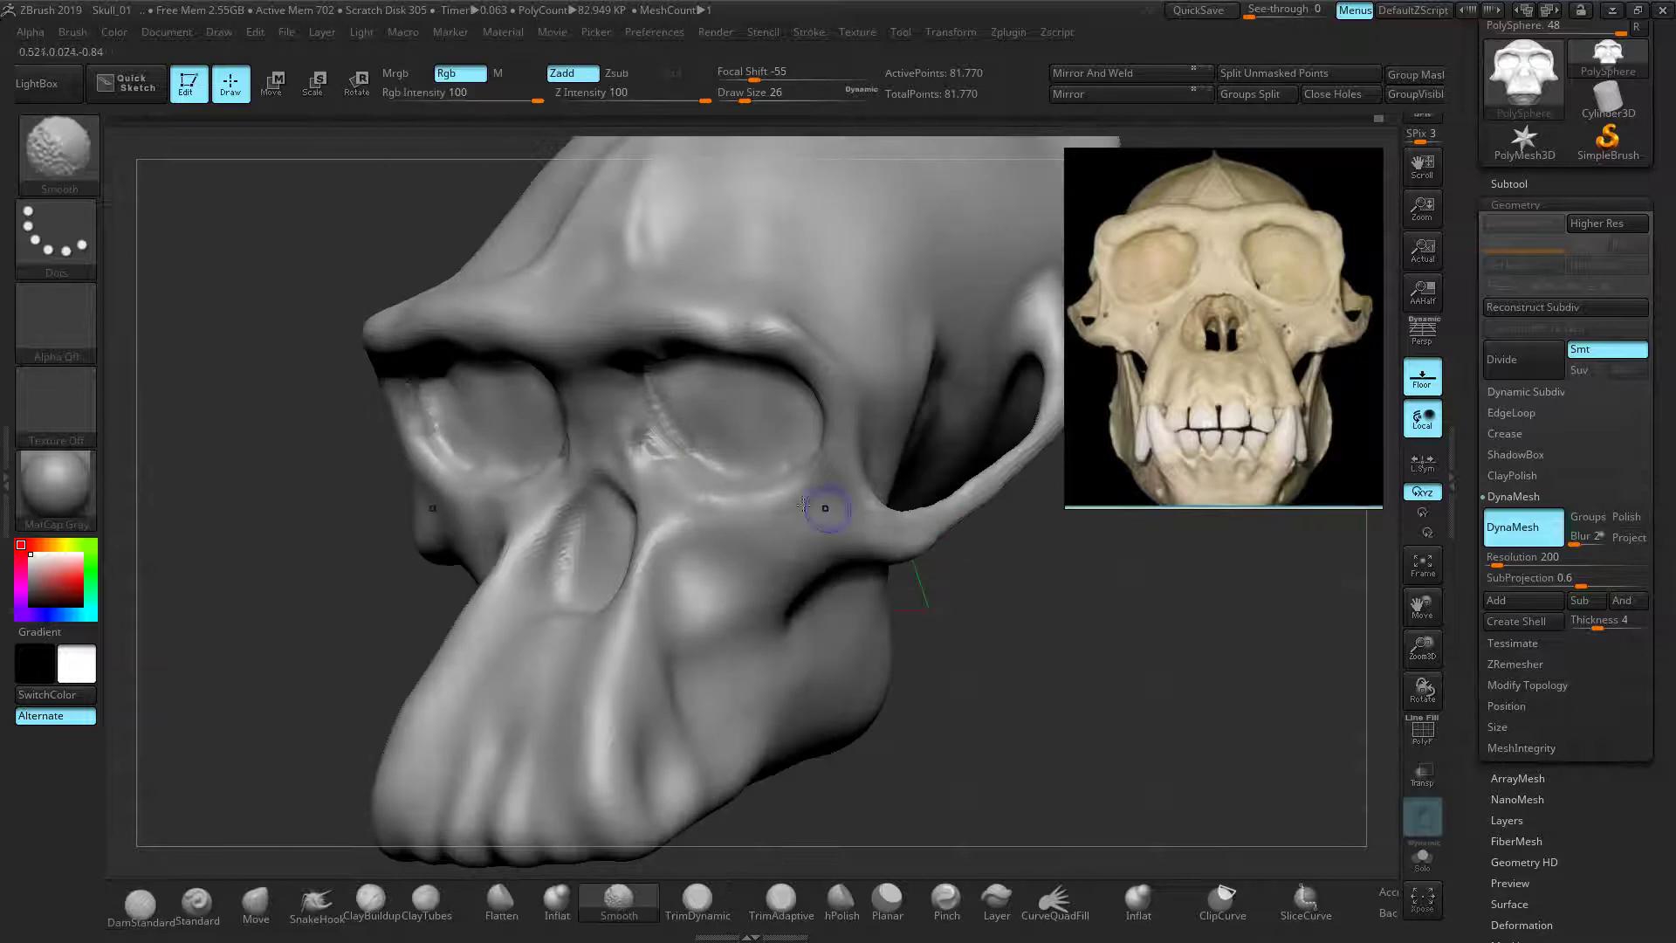
{"action": "mouse_move", "coordinate": [680, 428]}
{"action": "left_mouse_down", "text": "shift"}
{"action": "mouse_move", "coordinate": [700, 460]}
{"action": "mouse_move", "coordinate": [629, 454]}
{"action": "left_mouse_up", "text": "shift"}
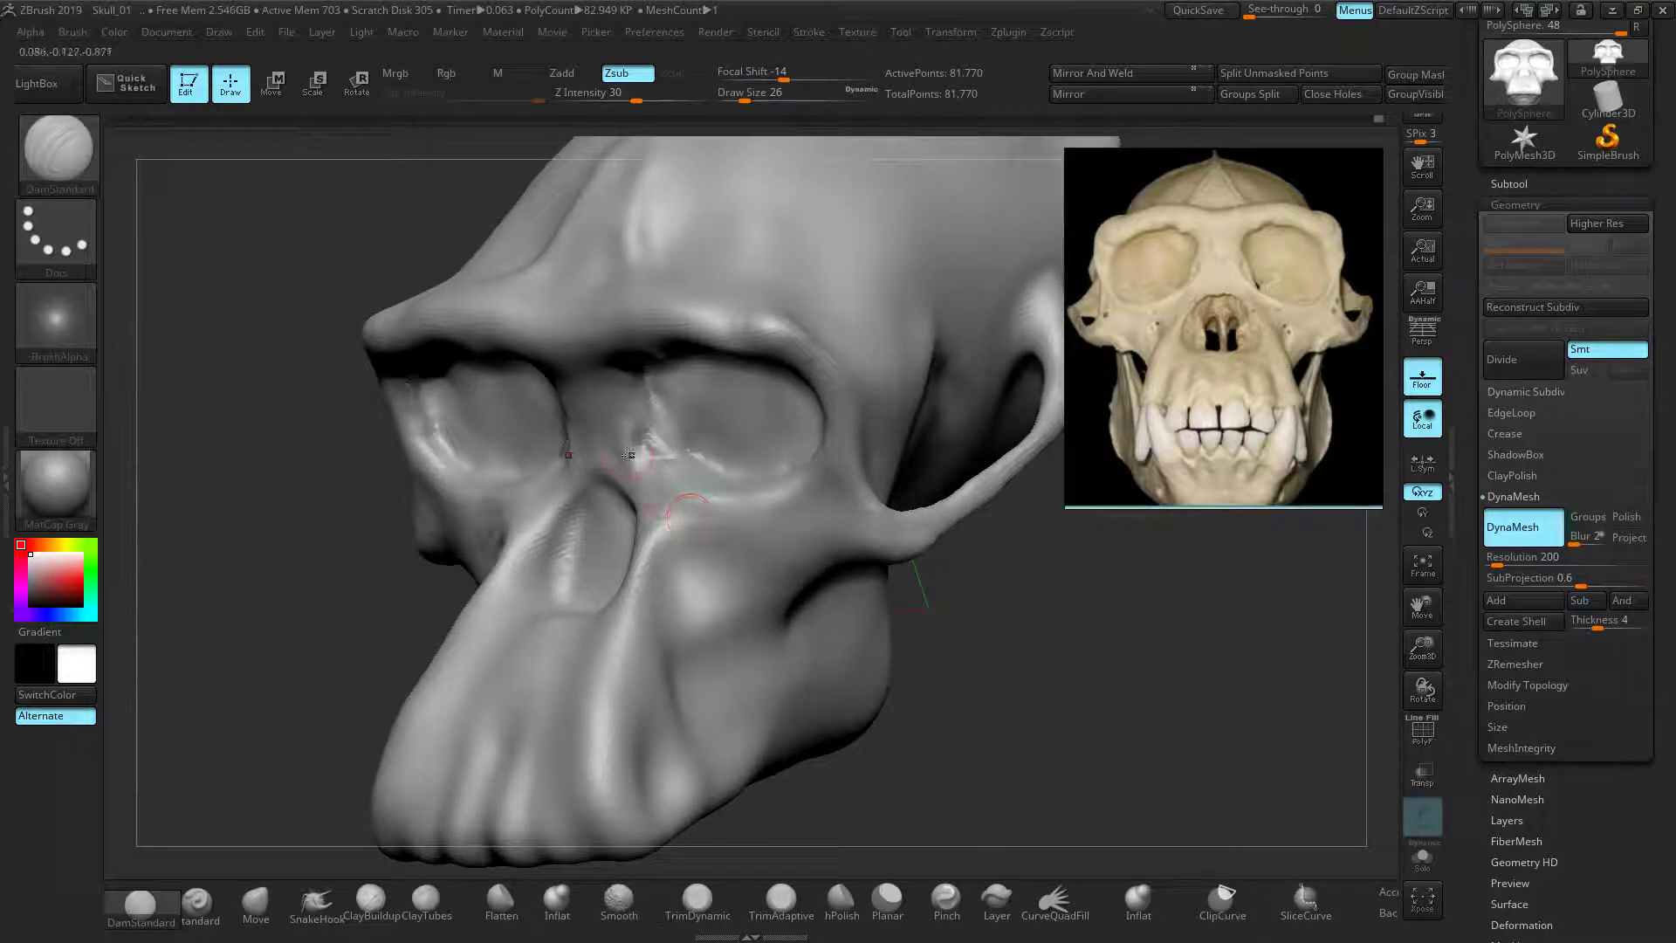
{"action": "key", "text": "shift"}
Carve the undersides of the brow ridge along the upper eye socket edges with DamStandard at draw size 26
{"action": "mouse_move", "coordinate": [1032, 669]}
{"action": "left_mouse_down", "text": "shift"}
{"action": "mouse_move", "coordinate": [691, 461]}
{"action": "mouse_move", "coordinate": [775, 476]}
{"action": "mouse_move", "coordinate": [832, 449]}
{"action": "left_mouse_up", "text": "shift"}
{"action": "left_click_drag", "start_coordinate": [1018, 611], "coordinate": [1074, 572]}
{"action": "left_click_drag", "start_coordinate": [991, 514], "coordinate": [963, 434]}
{"action": "left_click_drag", "start_coordinate": [833, 384], "coordinate": [766, 330]}
{"action": "mouse_move", "coordinate": [969, 324]}
{"action": "left_mouse_down"}
{"action": "mouse_move", "coordinate": [880, 268]}
{"action": "mouse_move", "coordinate": [807, 305]}
{"action": "left_mouse_up"}
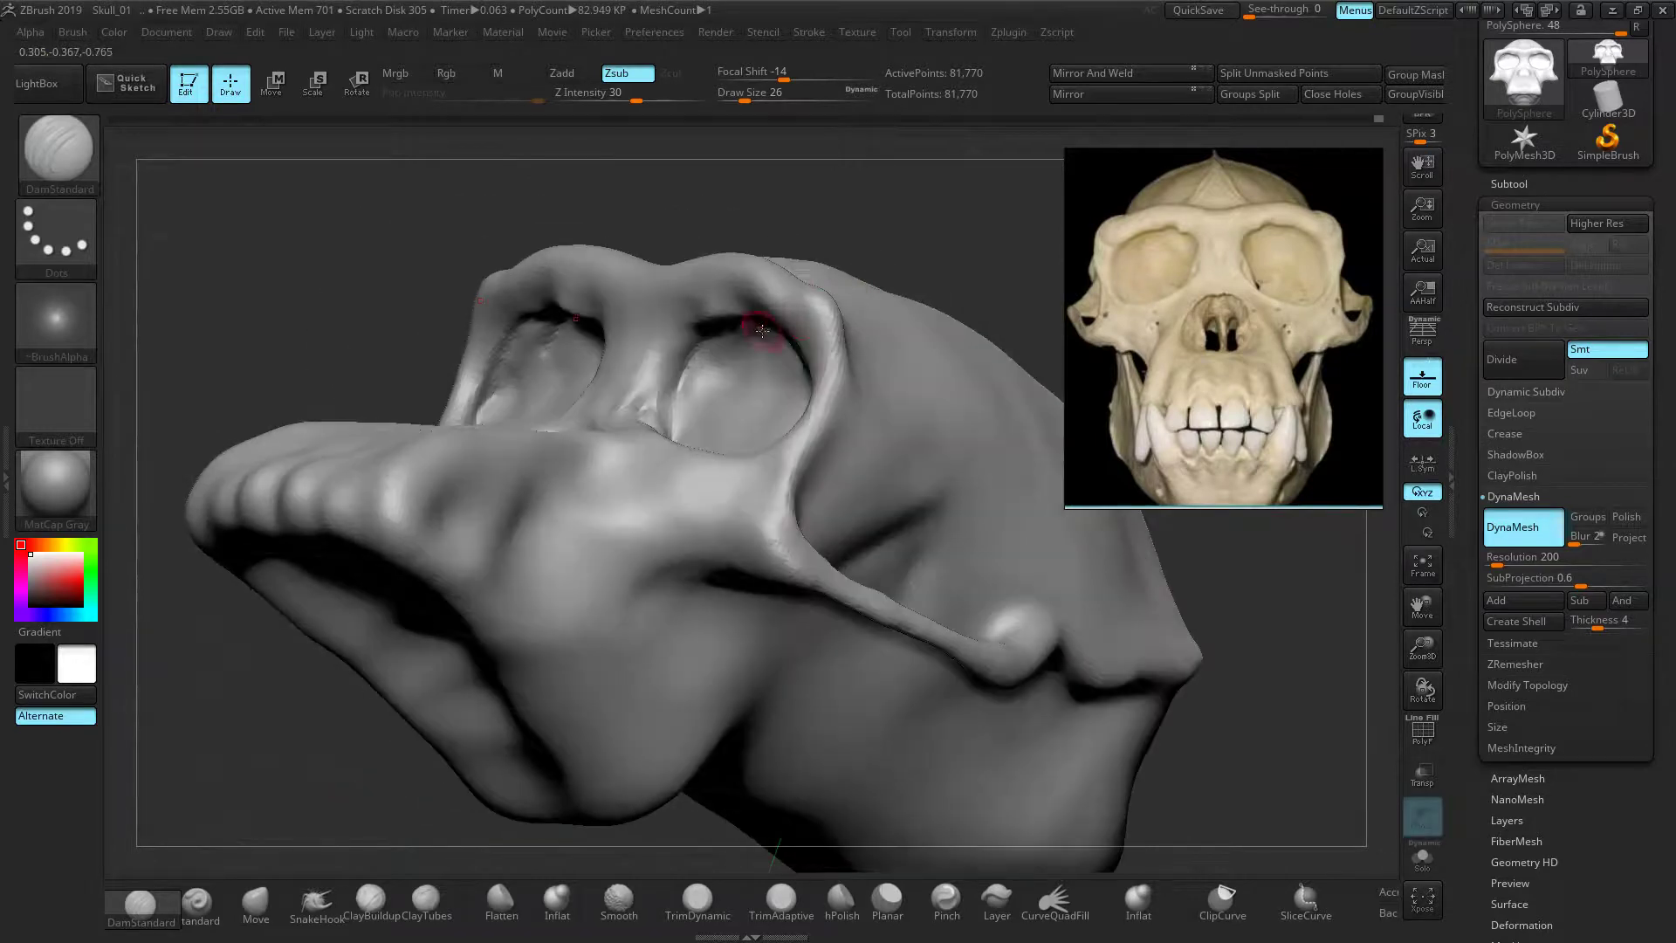
{"action": "left_click_drag", "start_coordinate": [618, 402], "coordinate": [475, 535]}
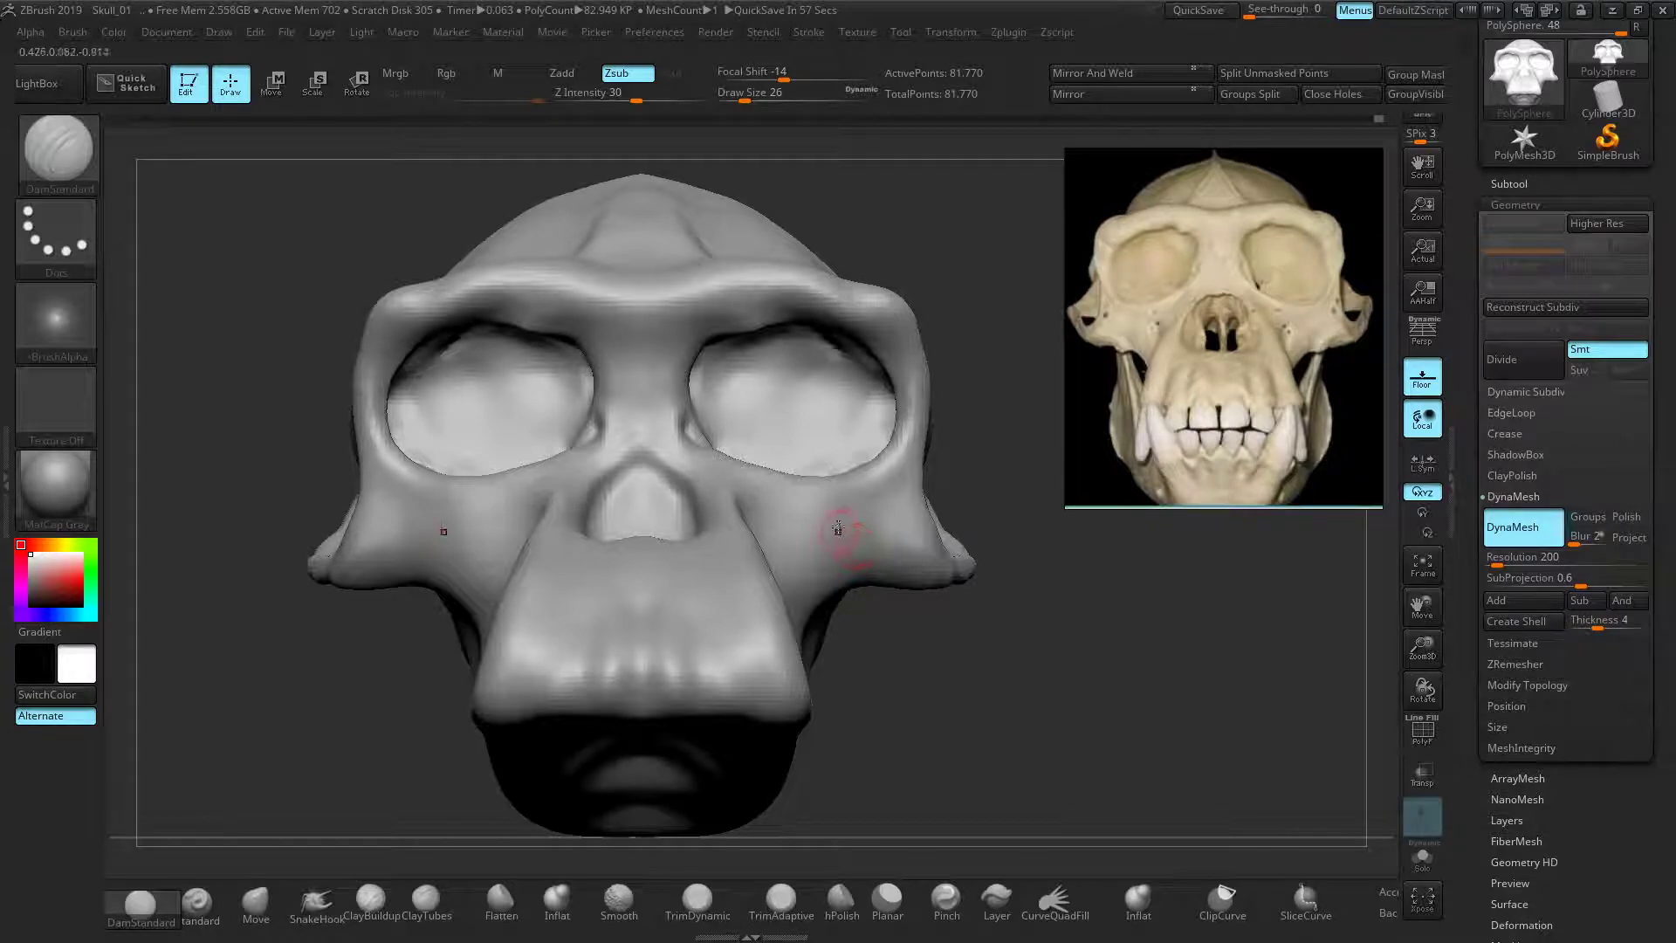
{"action": "left_click_drag", "start_coordinate": [1044, 471], "coordinate": [1025, 456]}
{"action": "left_click_drag", "start_coordinate": [681, 380], "coordinate": [660, 356]}
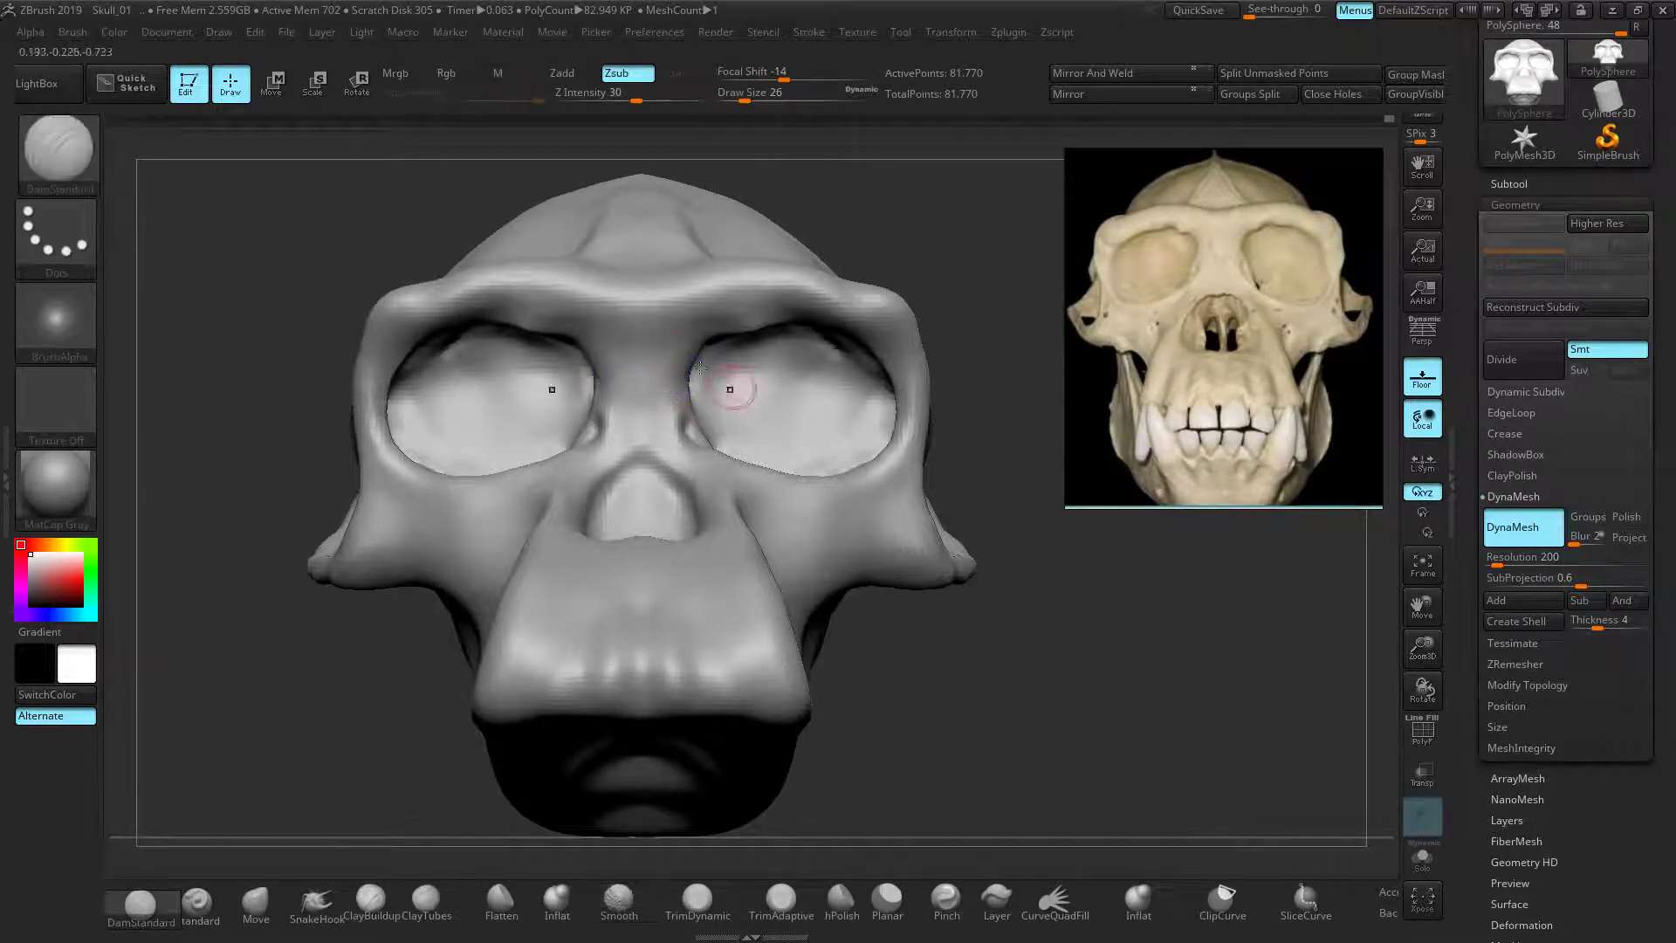
Carve the two converging forehead grooves above the brow with DamStandard, enlarging the draw size to 46
{"action": "key", "text": "ctrl"}
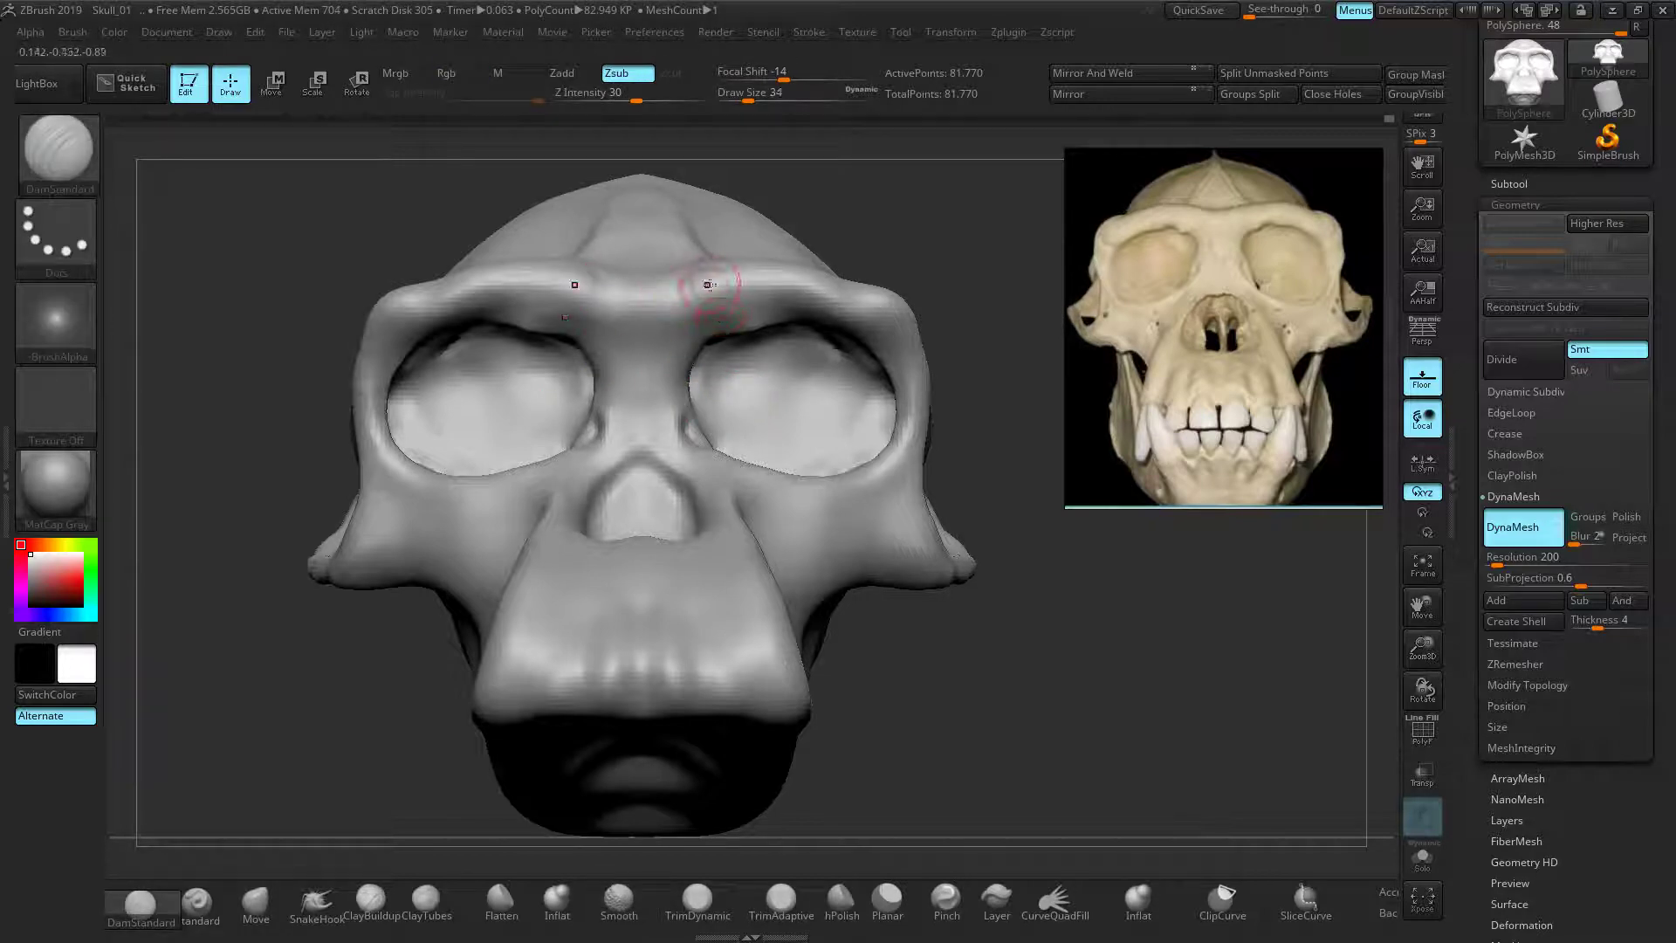
{"action": "key", "text": "shift"}
{"action": "key", "text": "shift"}
{"action": "left_click_drag", "start_coordinate": [944, 228], "coordinate": [908, 307]}
{"action": "mouse_move", "coordinate": [726, 245]}
{"action": "left_mouse_down"}
{"action": "mouse_move", "coordinate": [690, 155]}
{"action": "mouse_move", "coordinate": [692, 224]}
{"action": "mouse_move", "coordinate": [669, 175]}
{"action": "left_mouse_up"}
{"action": "mouse_move", "coordinate": [980, 265]}
{"action": "left_mouse_down"}
{"action": "mouse_move", "coordinate": [987, 218]}
{"action": "mouse_move", "coordinate": [879, 375]}
{"action": "left_mouse_up"}
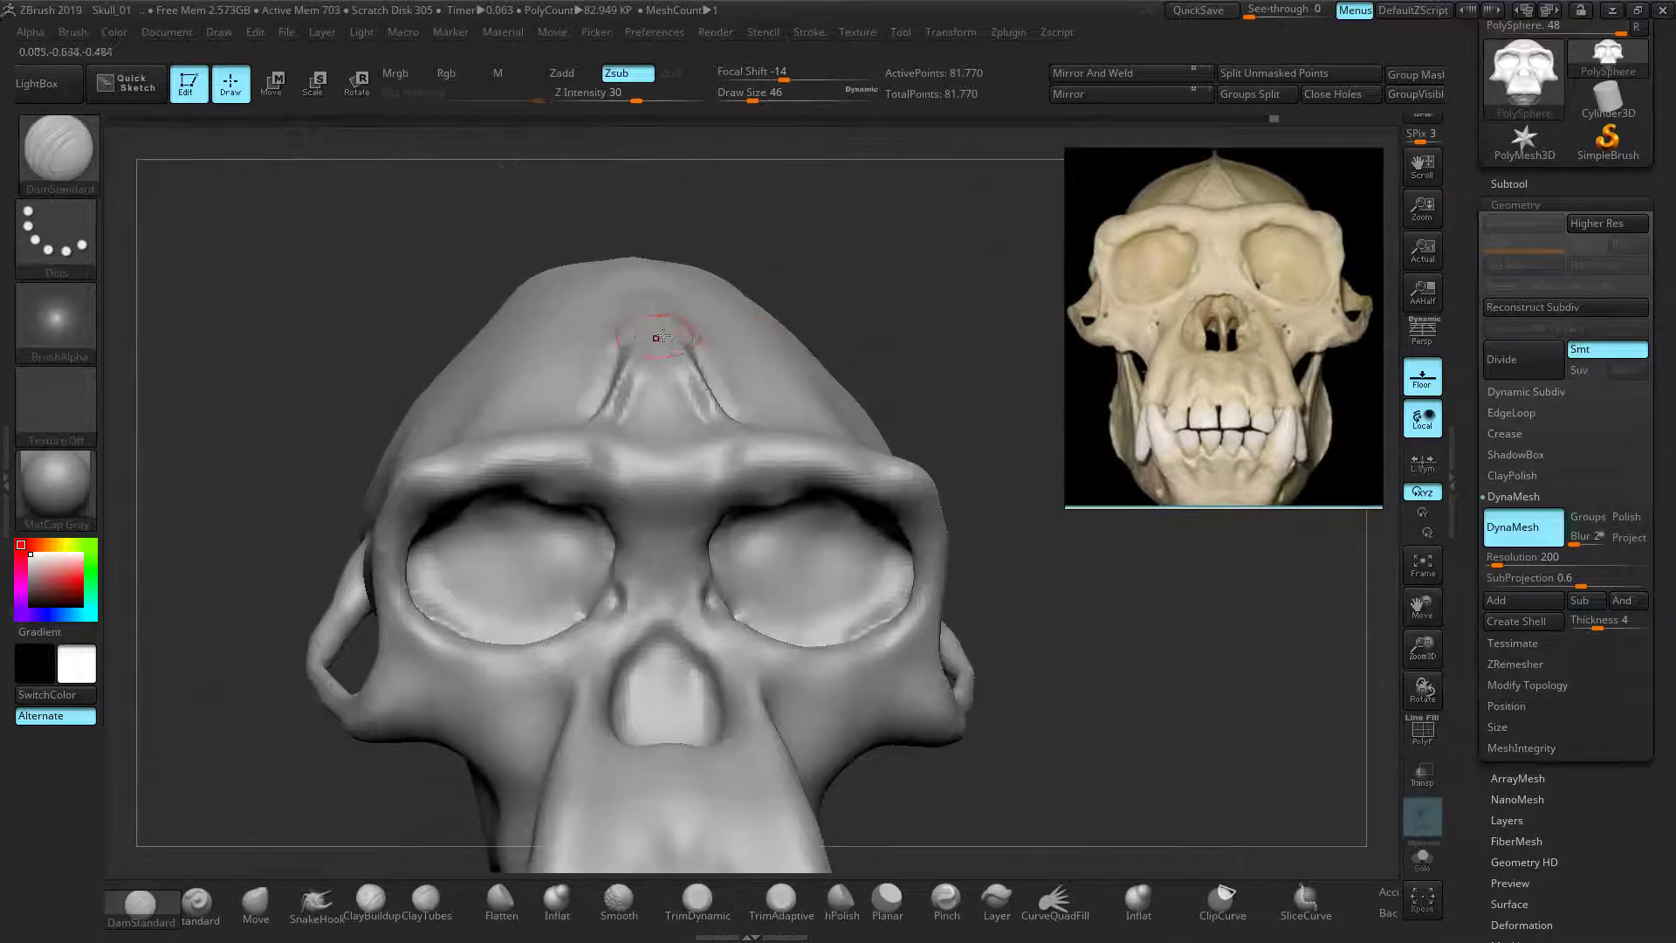
Raise a central crest along the top of the cranium with DamStandard in Zadd mode at Z Intensity 20, smoothing its front end
{"action": "left_click_drag", "start_coordinate": [636, 93], "coordinate": [606, 94]}
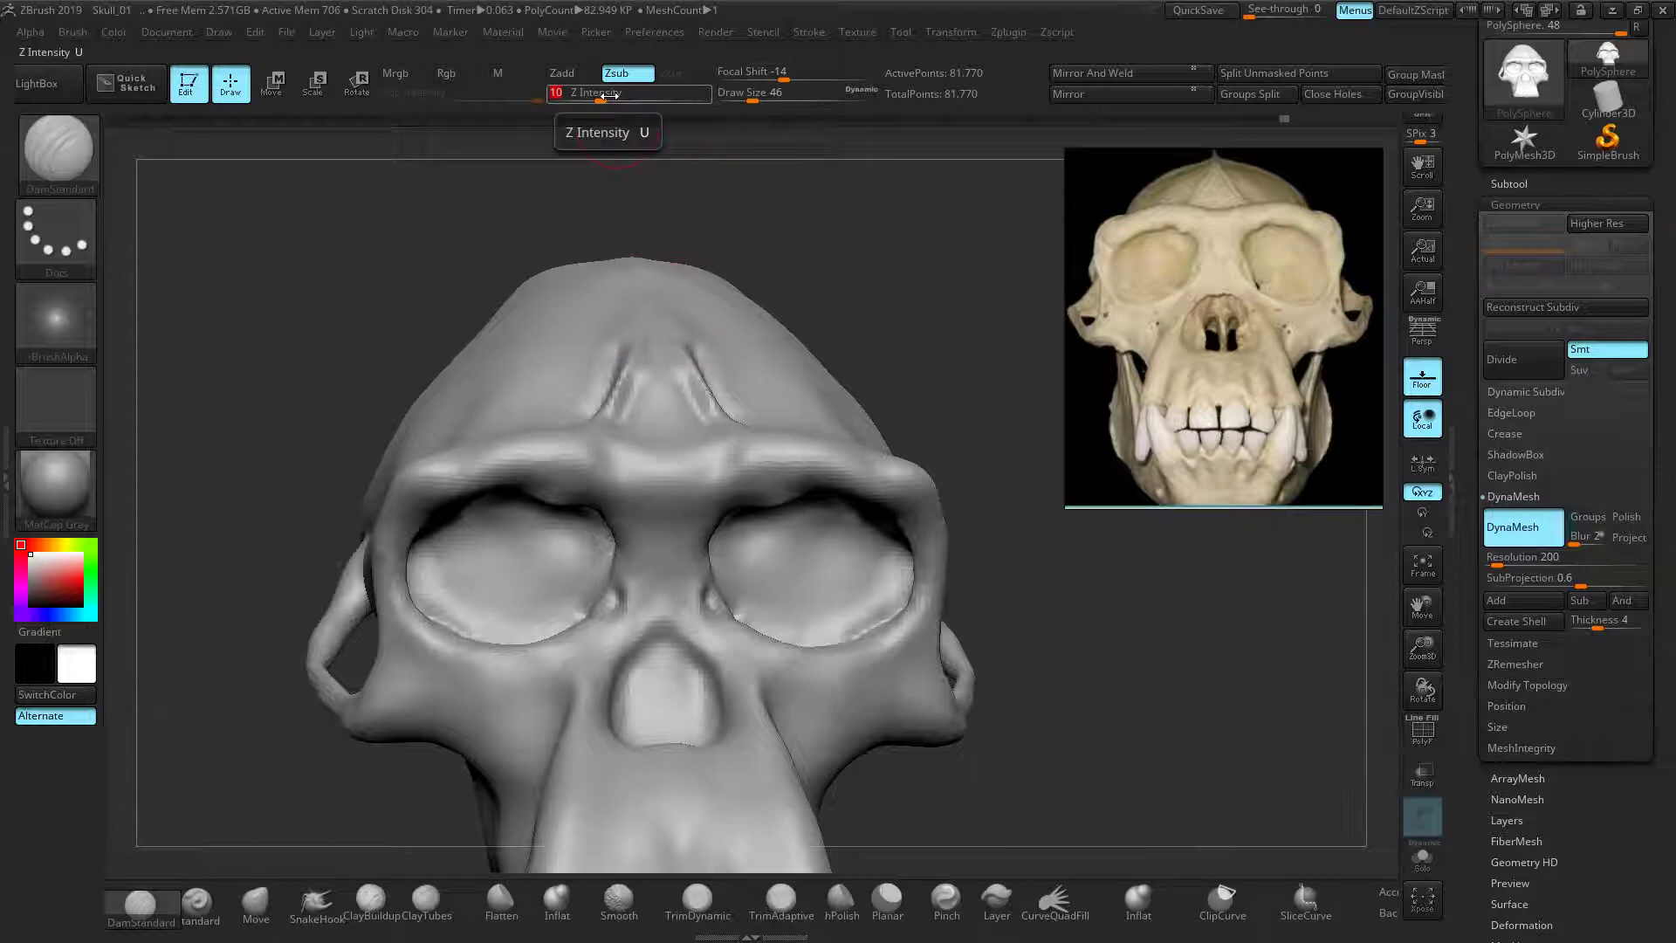
{"action": "left_click", "coordinate": [576, 75]}
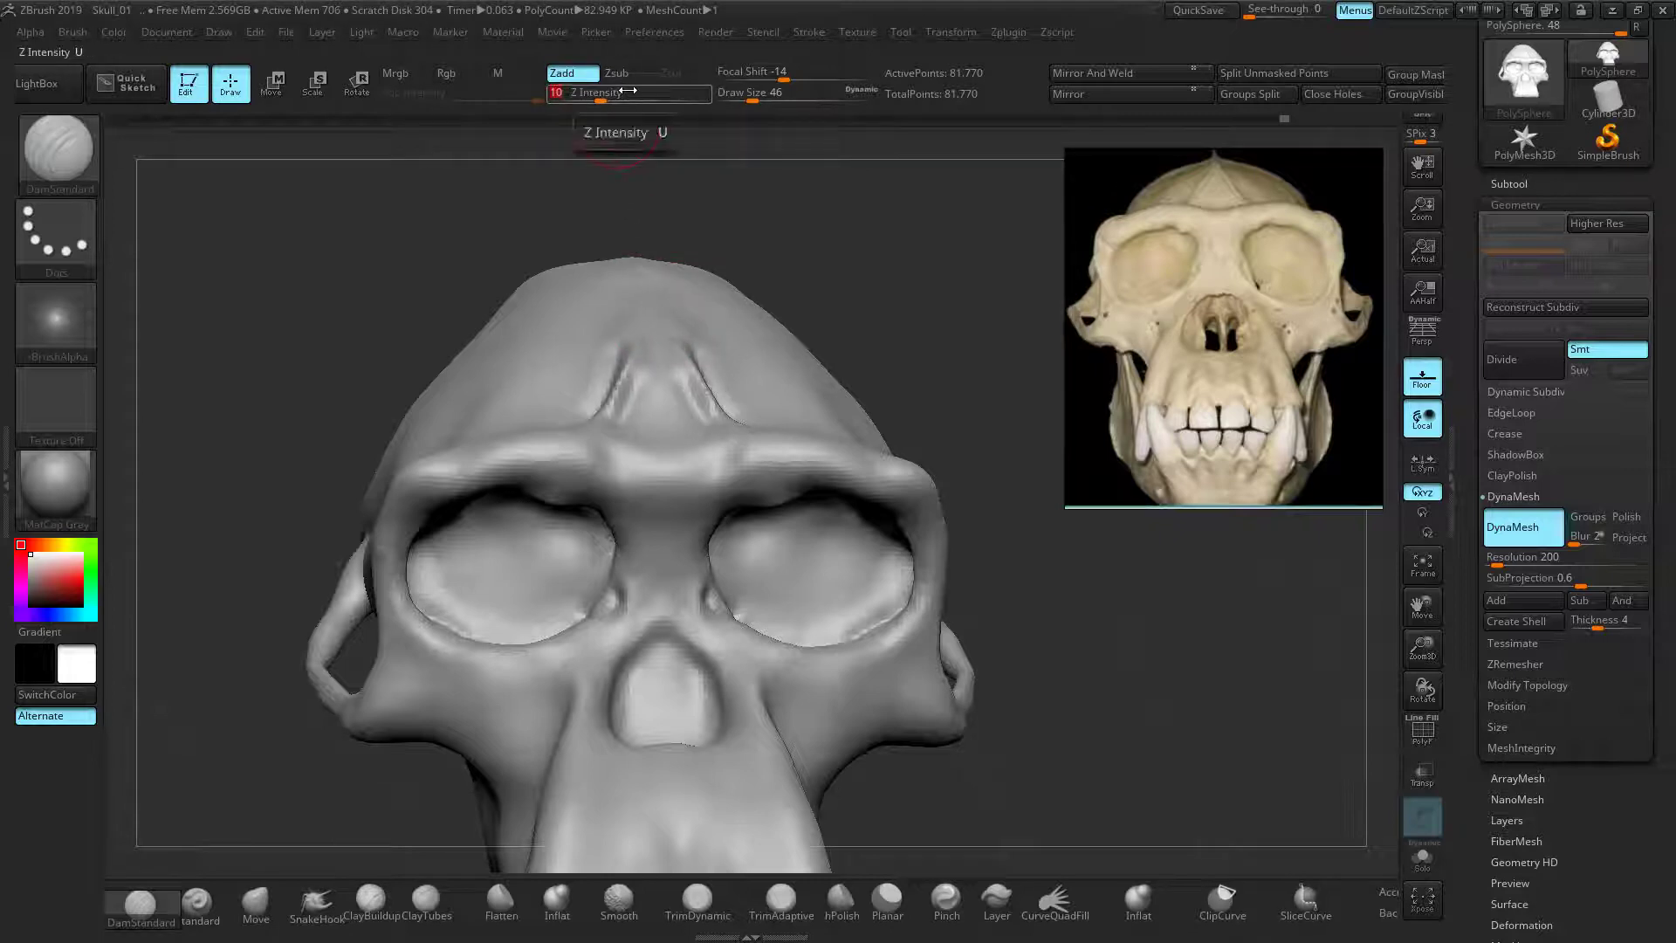
{"action": "left_click_drag", "start_coordinate": [628, 91], "coordinate": [628, 91]}
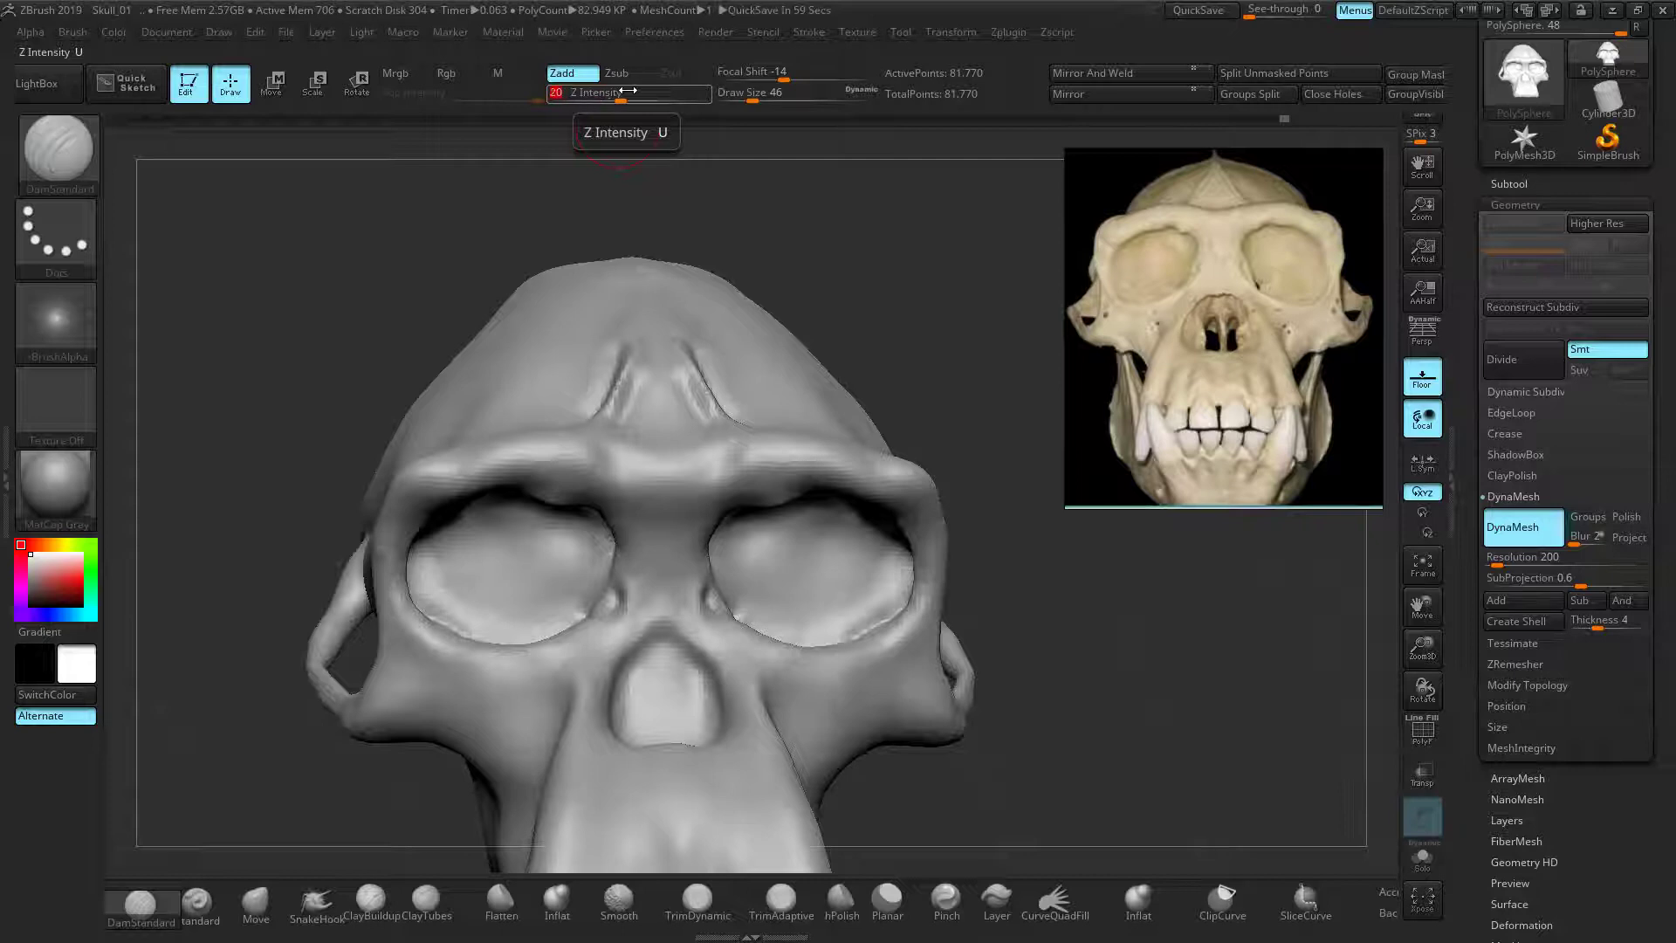
{"action": "left_click_drag", "start_coordinate": [805, 294], "coordinate": [704, 437]}
{"action": "left_click_drag", "start_coordinate": [691, 519], "coordinate": [710, 313]}
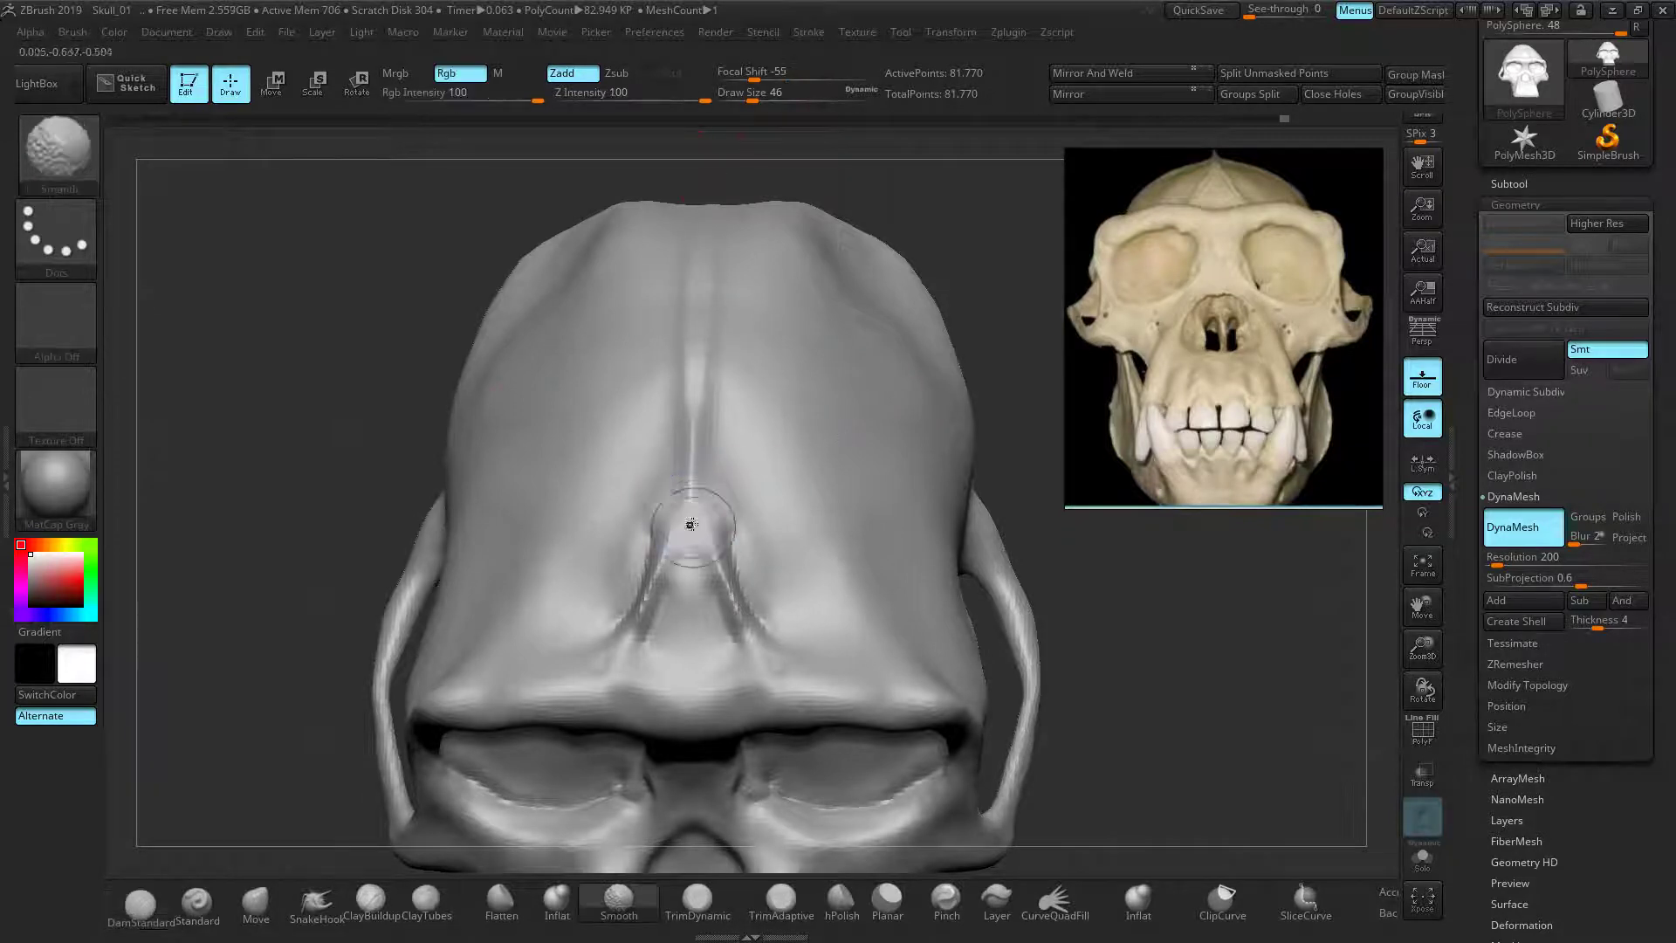
{"action": "left_click_drag", "start_coordinate": [687, 523], "coordinate": [693, 581]}
Raise vertical tooth-root ridges across the front of the upper jaw with DamStandard in Zadd mode at draw size 46
{"action": "mouse_move", "coordinate": [1029, 296]}
{"action": "left_mouse_down"}
{"action": "mouse_move", "coordinate": [1066, 175]}
{"action": "mouse_move", "coordinate": [1060, 187]}
{"action": "left_mouse_up"}
{"action": "right_click_drag", "start_coordinate": [1076, 662], "coordinate": [1006, 428], "text": "ctrl"}
{"action": "mouse_move", "coordinate": [943, 515]}
{"action": "right_mouse_down"}
{"action": "mouse_move", "coordinate": [923, 653]}
{"action": "mouse_move", "coordinate": [979, 660]}
{"action": "mouse_move", "coordinate": [988, 425]}
{"action": "right_mouse_up"}
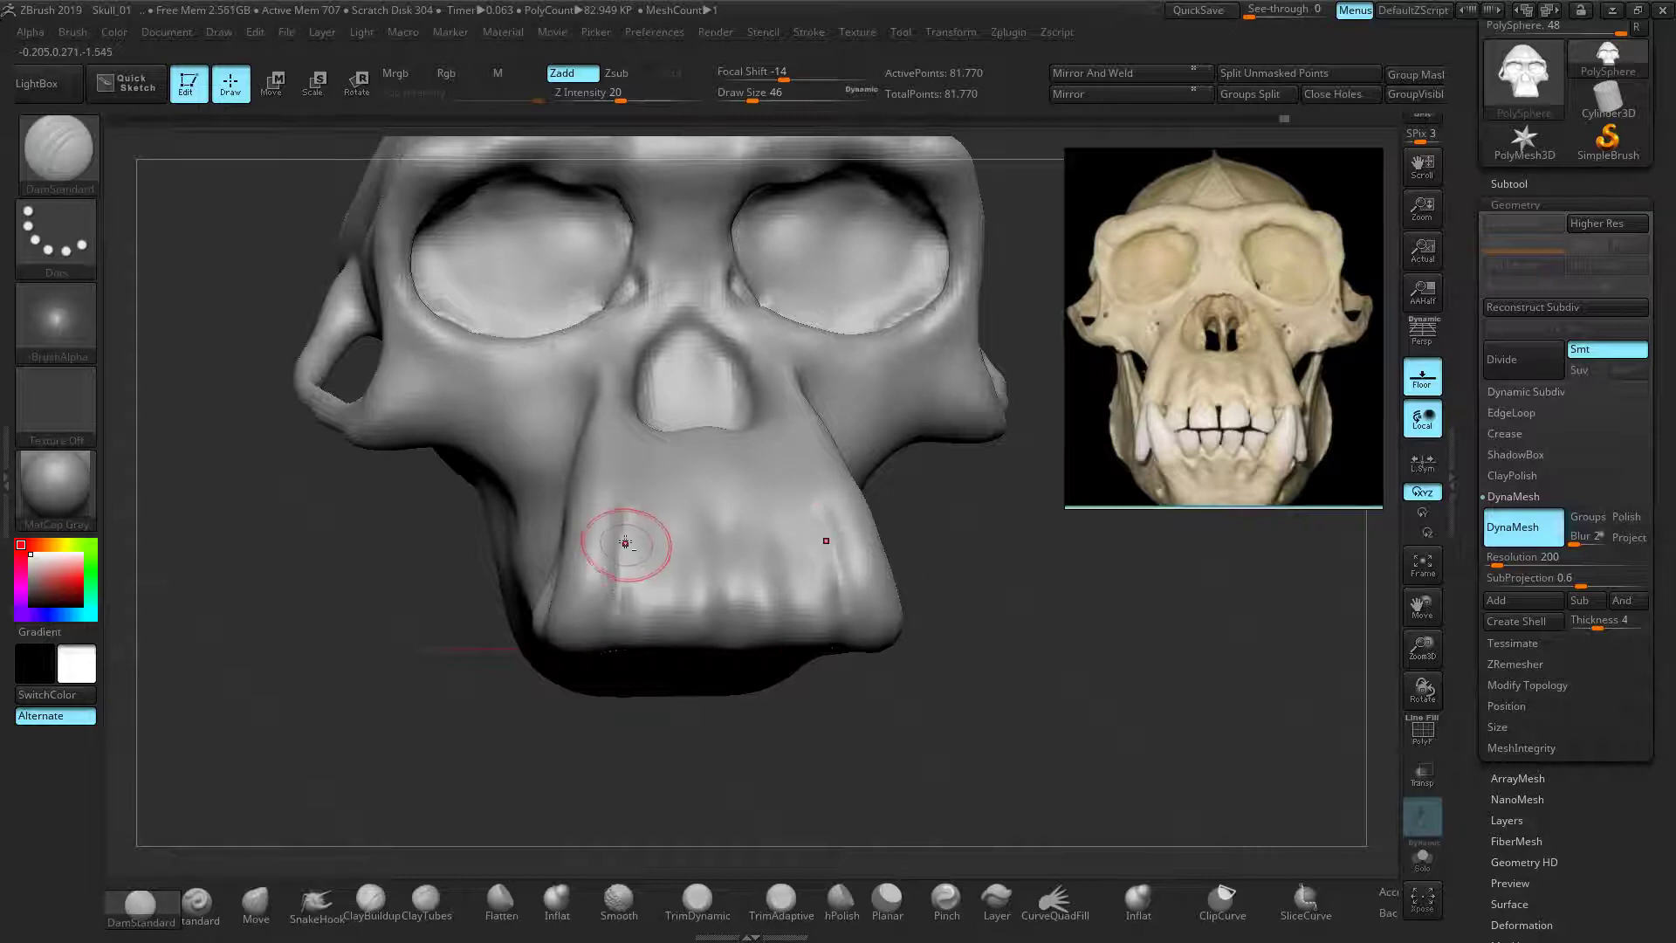
{"action": "left_click_drag", "start_coordinate": [673, 621], "coordinate": [676, 646], "text": "ctrl+shift"}
{"action": "right_click_drag", "start_coordinate": [785, 776], "coordinate": [754, 793]}
{"action": "mouse_move", "coordinate": [650, 642]}
{"action": "left_mouse_down", "text": "ctrl+shift"}
{"action": "mouse_move", "coordinate": [694, 636]}
{"action": "mouse_move", "coordinate": [700, 552]}
{"action": "left_mouse_up", "text": "ctrl+shift"}
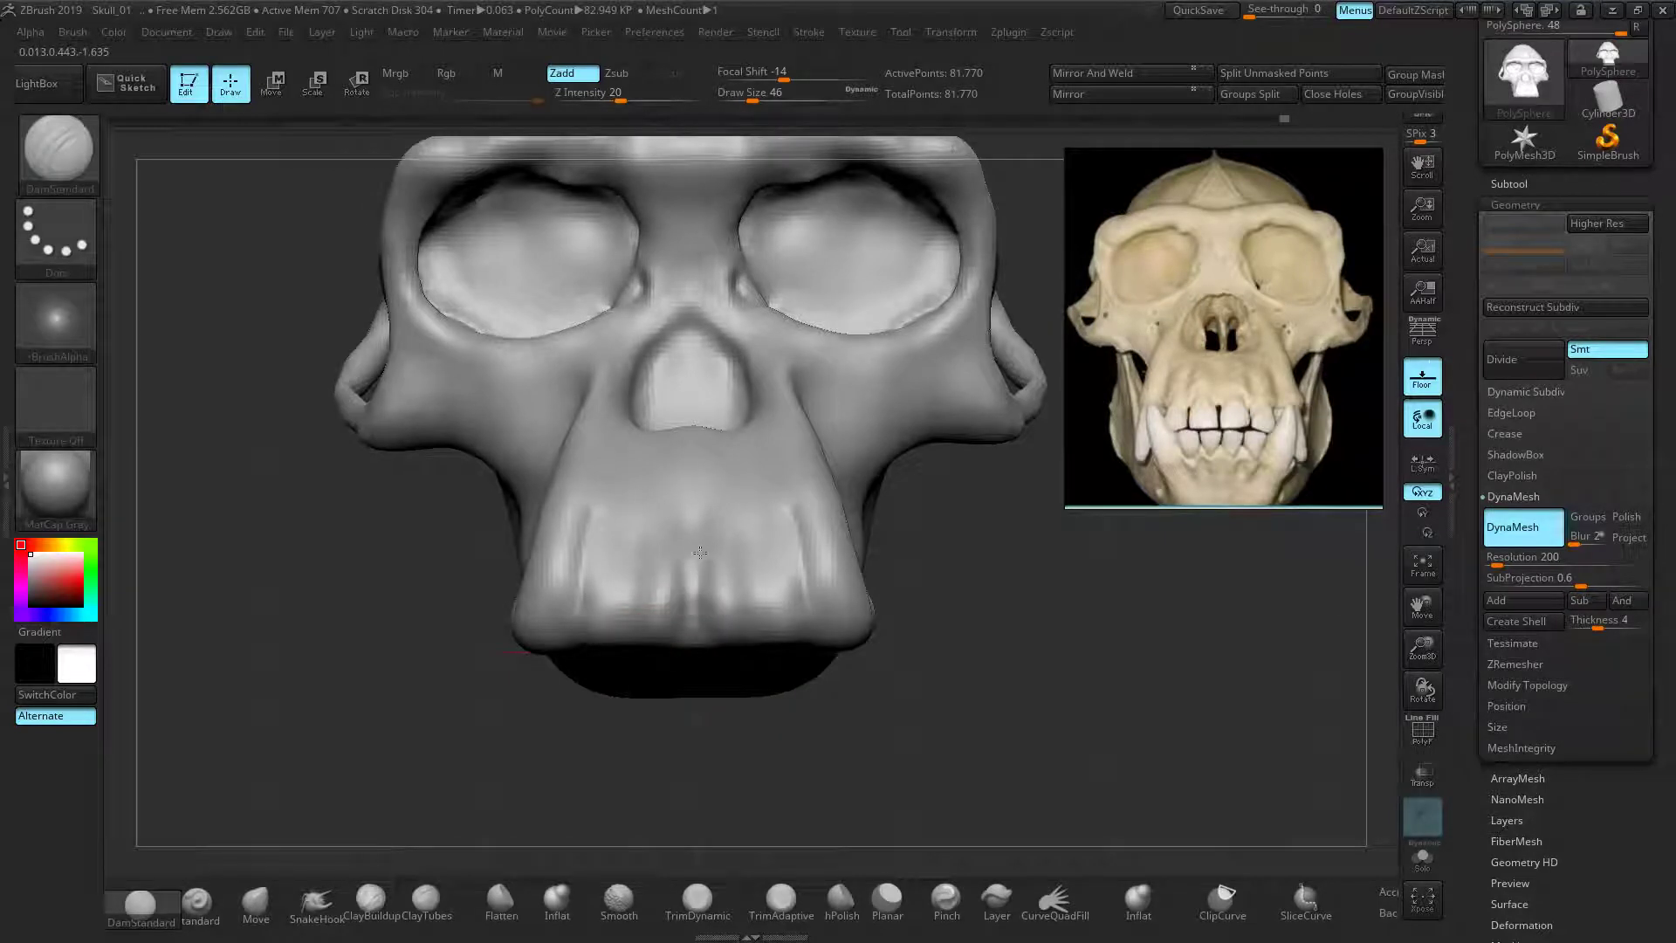
{"action": "left_click_drag", "start_coordinate": [617, 628], "coordinate": [633, 516]}
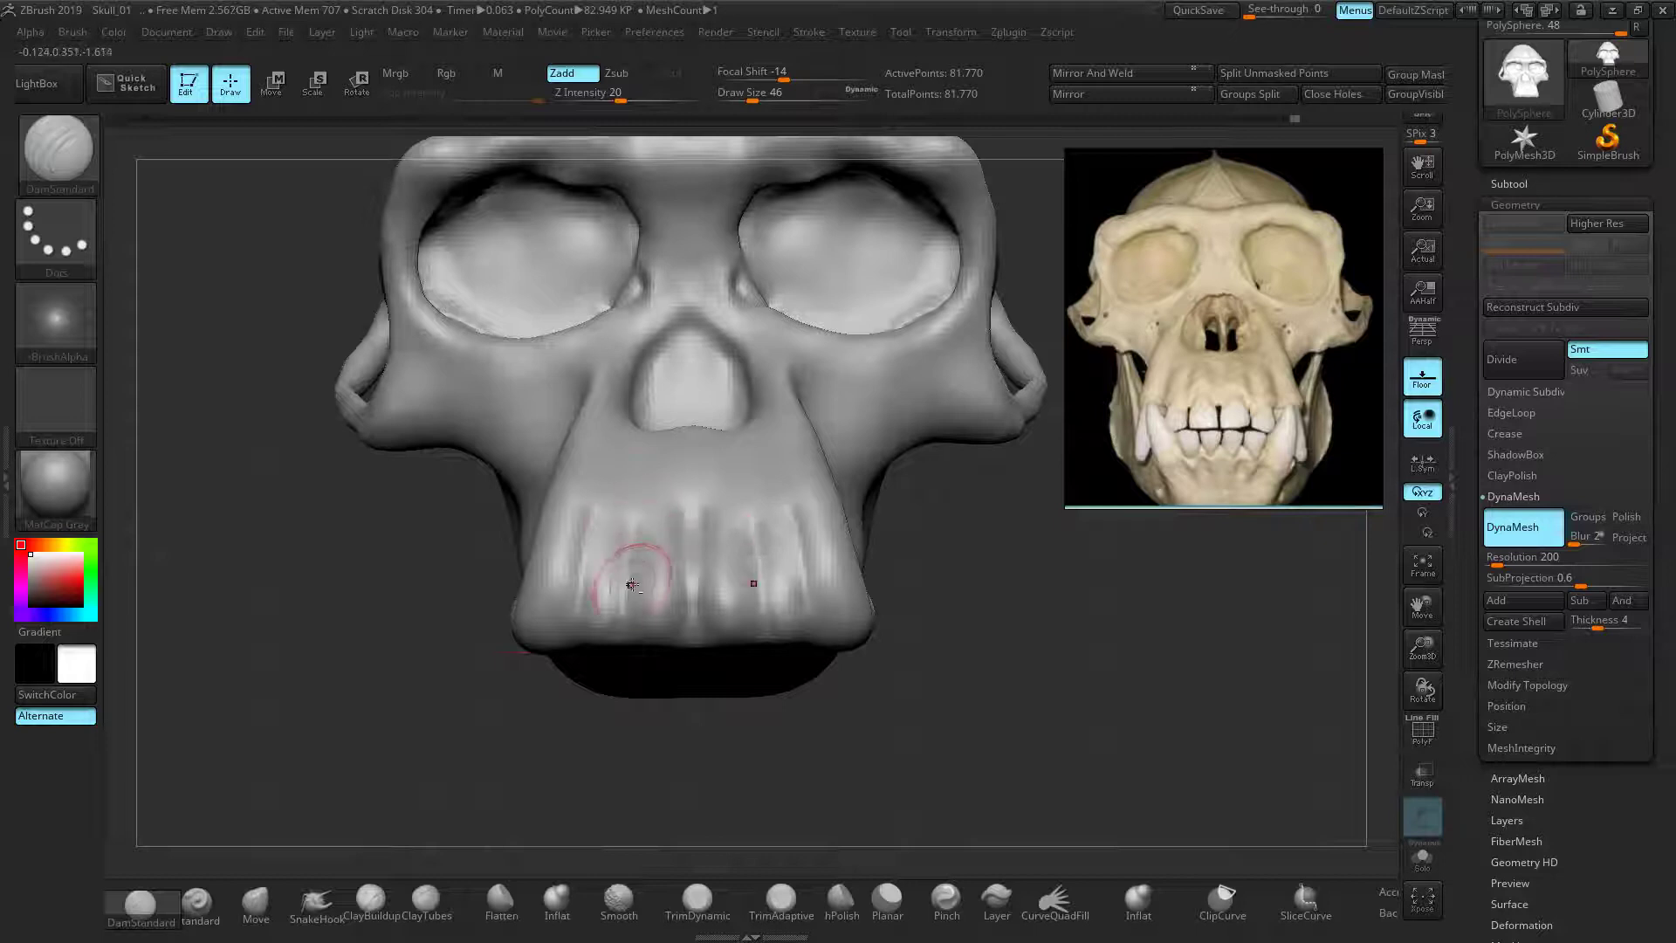
{"action": "left_click_drag", "start_coordinate": [633, 526], "coordinate": [587, 578]}
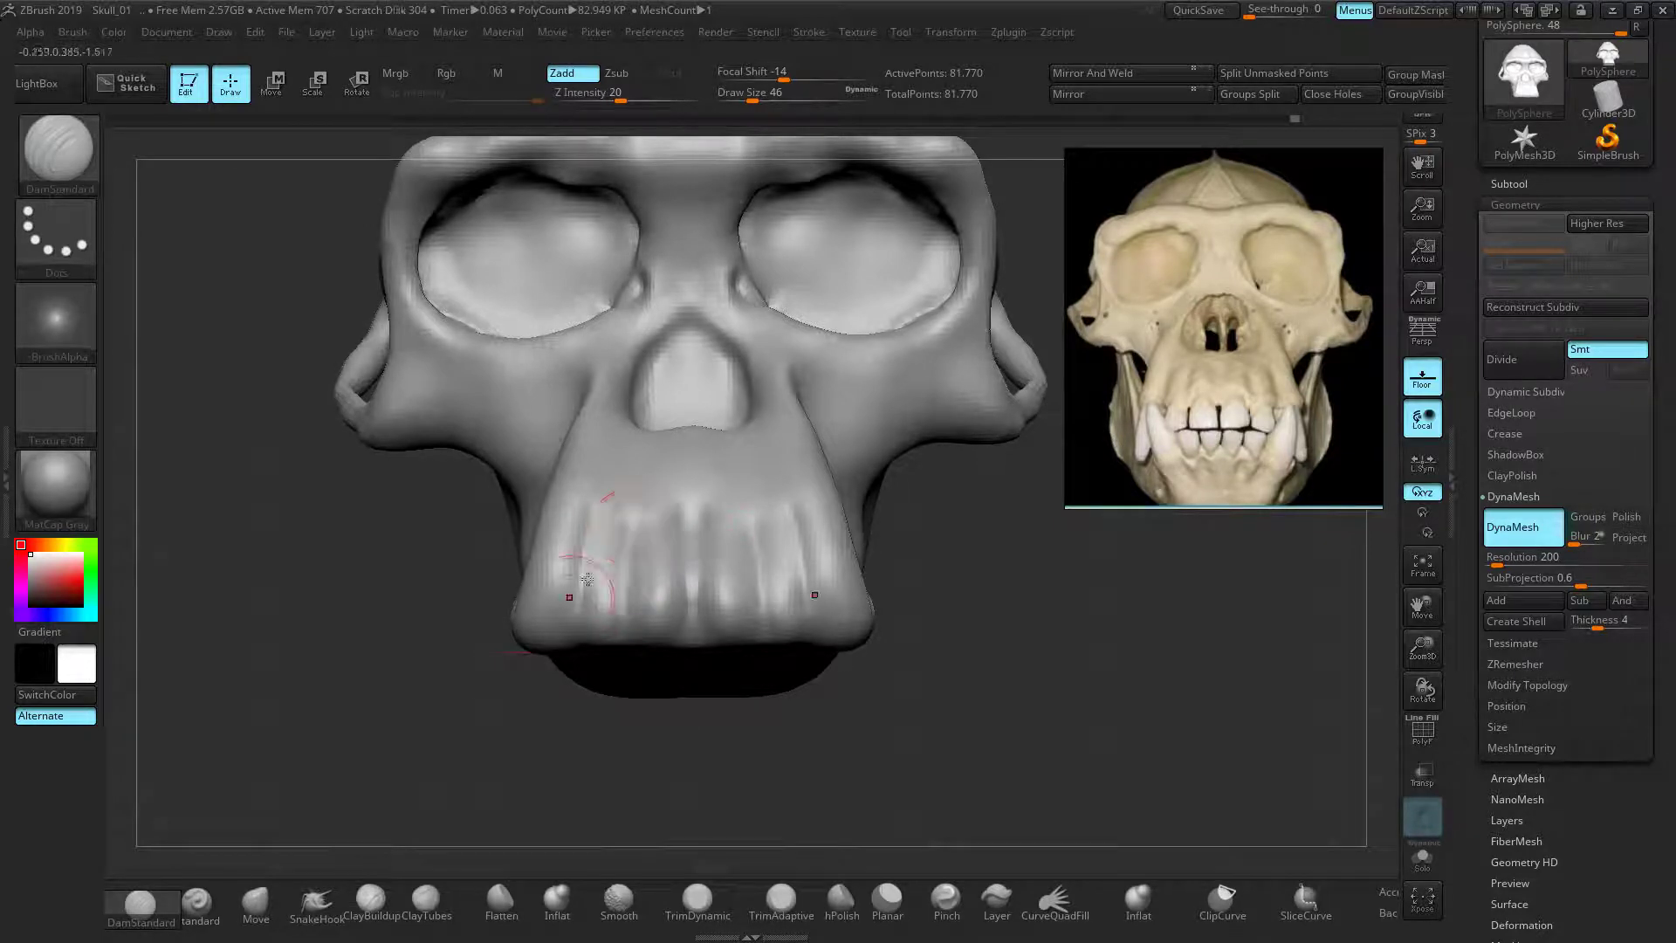
Build up the upper jaw just above the tooth-root ridges with ClayBuildup at Z Intensity 10 and smooth the ridge tops
{"action": "left_click", "coordinate": [370, 898]}
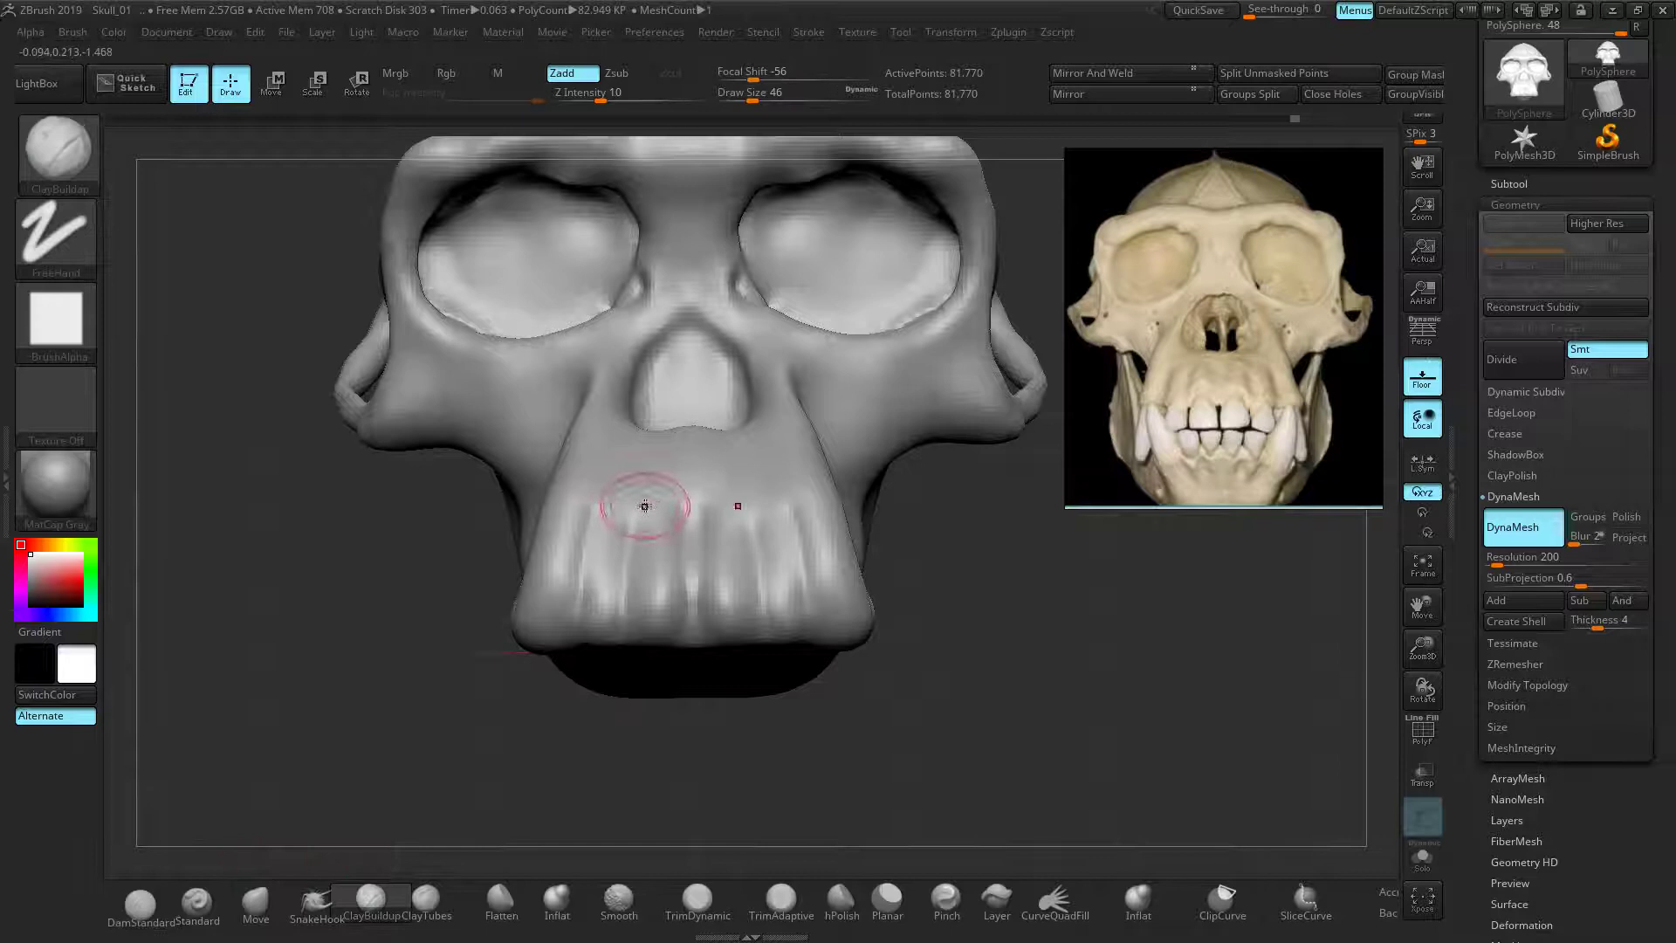
{"action": "key", "text": "shift"}
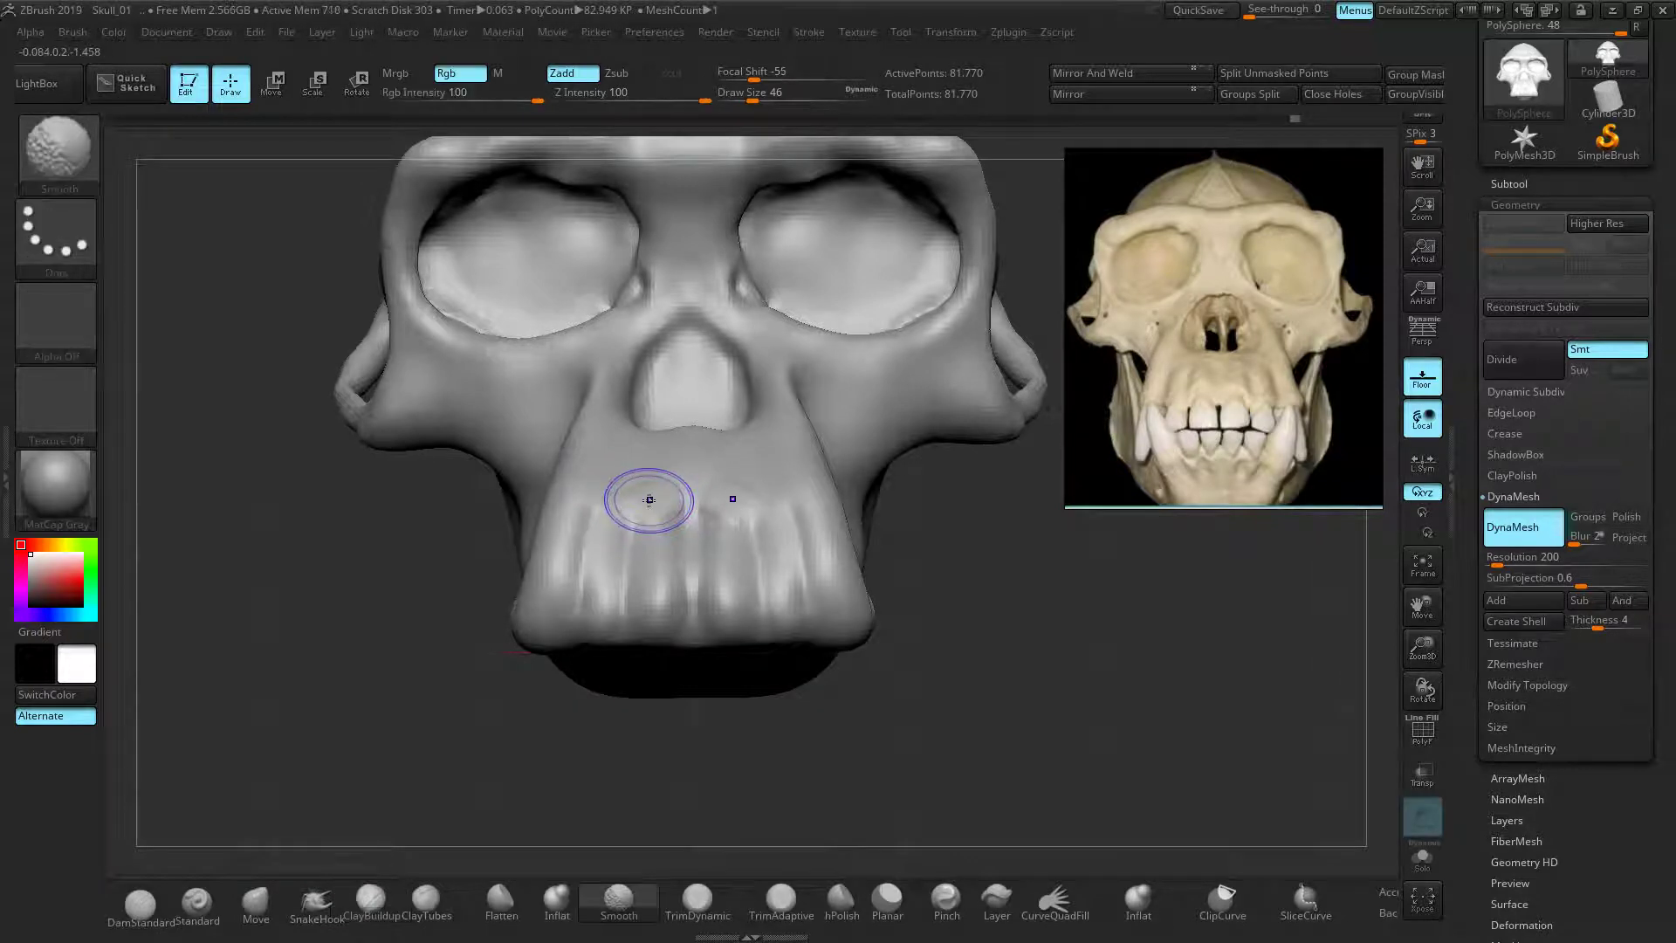
{"action": "key", "text": "shift"}
{"action": "key", "text": "shift"}
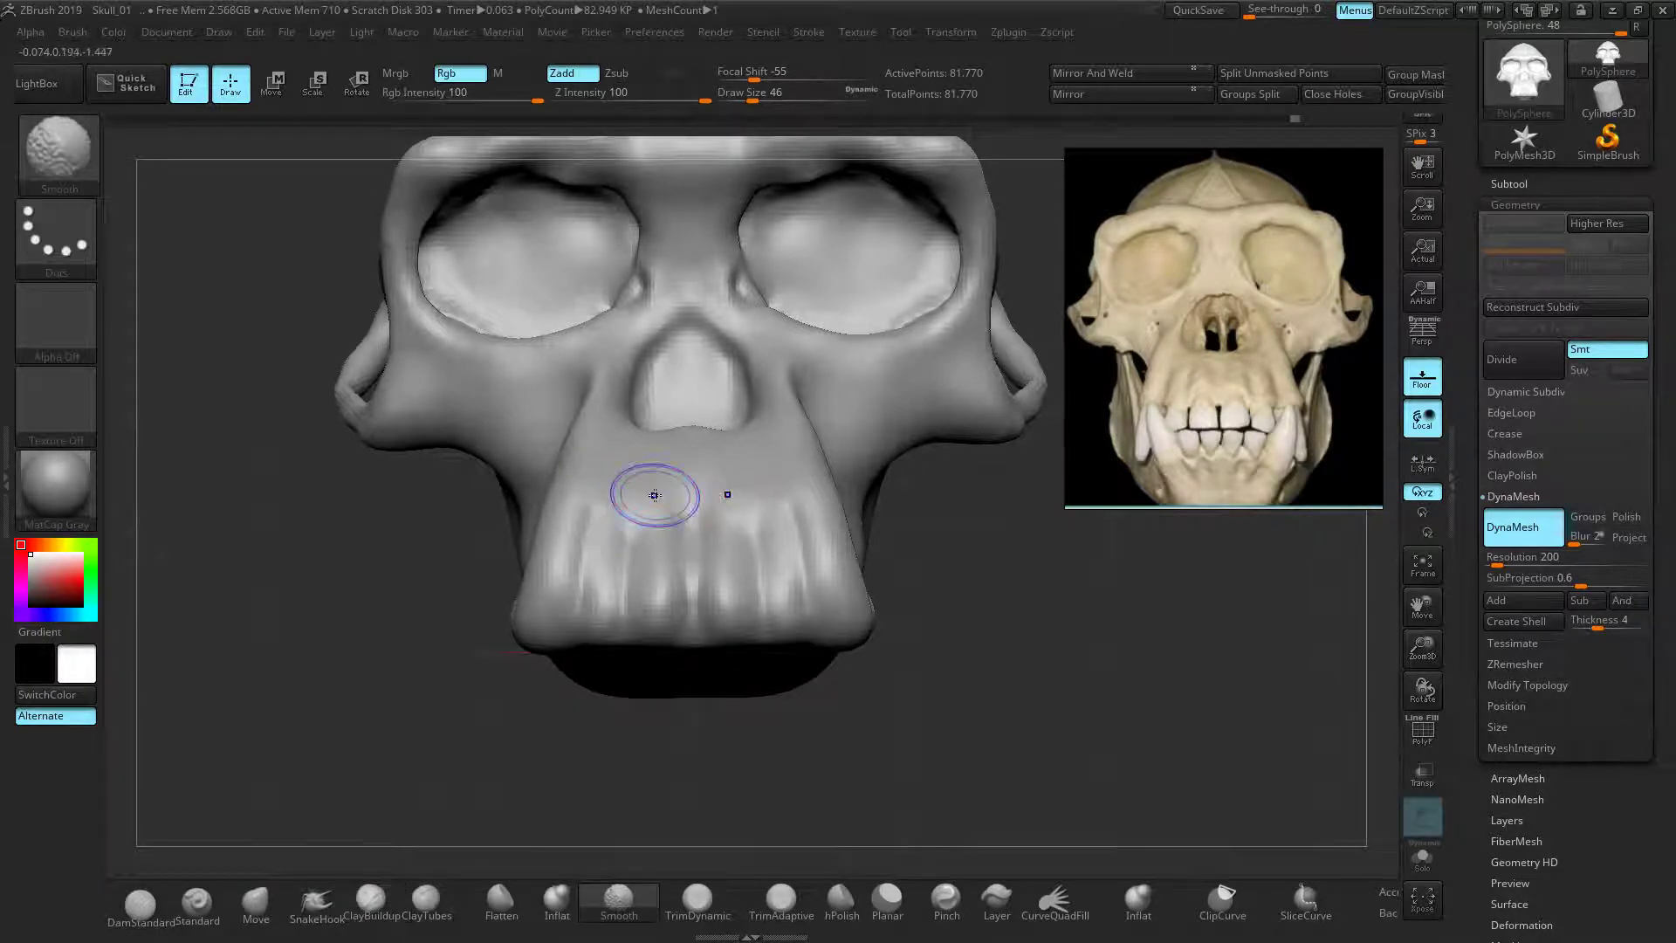
{"action": "key", "text": "shift"}
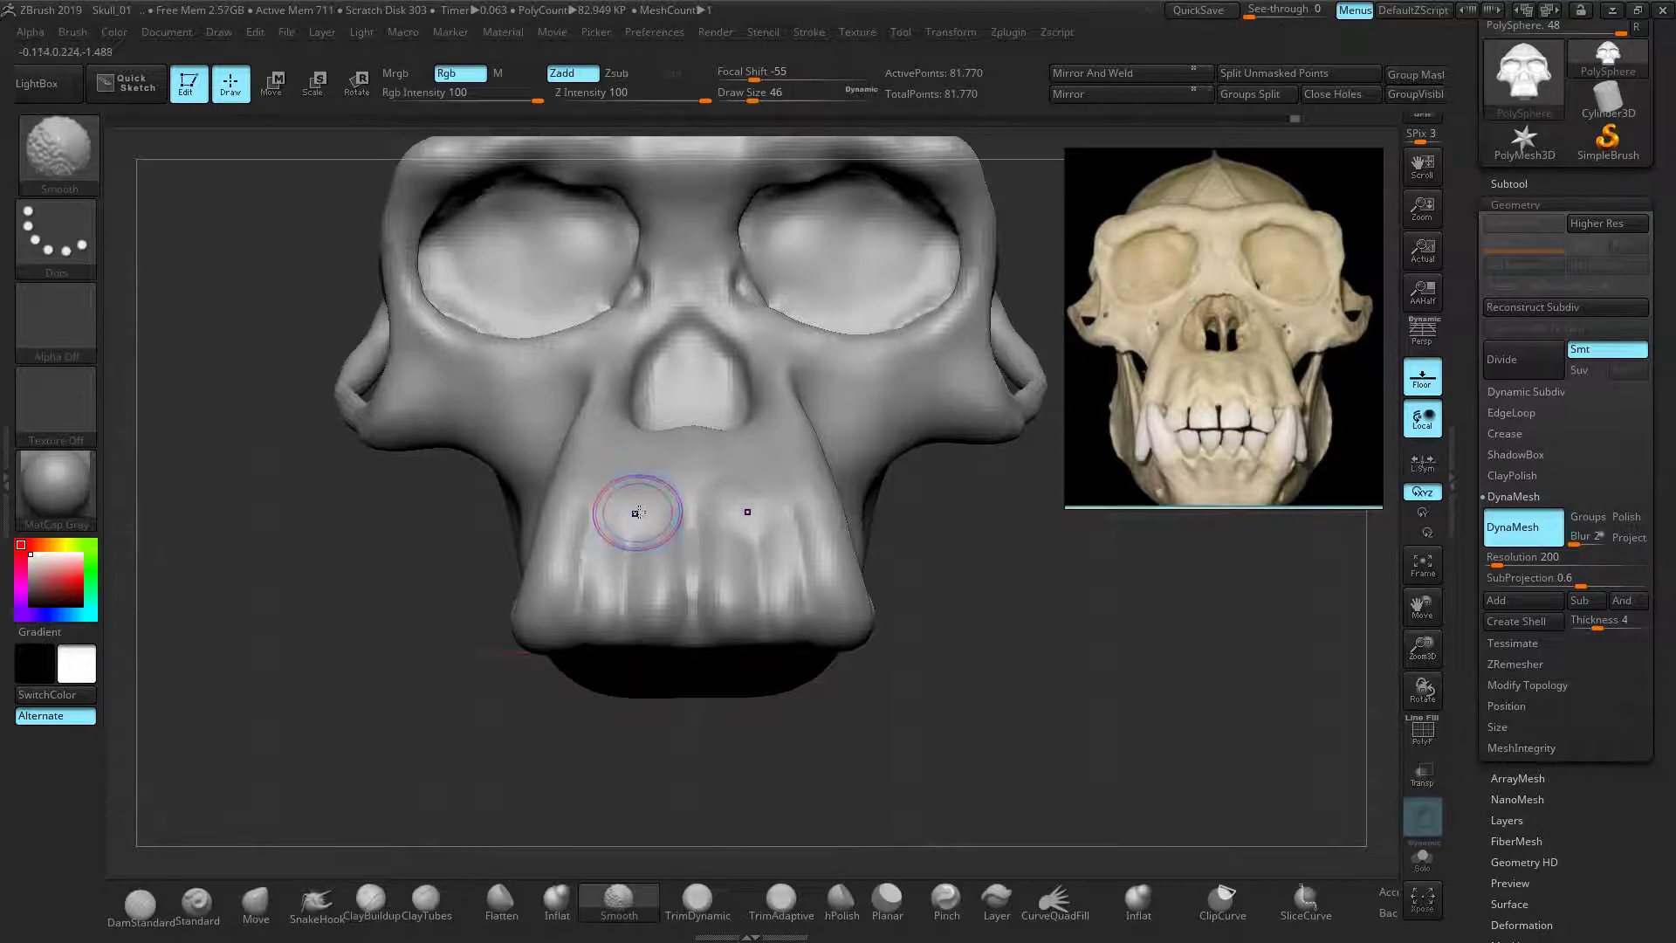
Smooth the tooth-root ridges across the front of the upper jaw at draw size 26
{"action": "left_click_drag", "start_coordinate": [993, 575], "coordinate": [942, 621]}
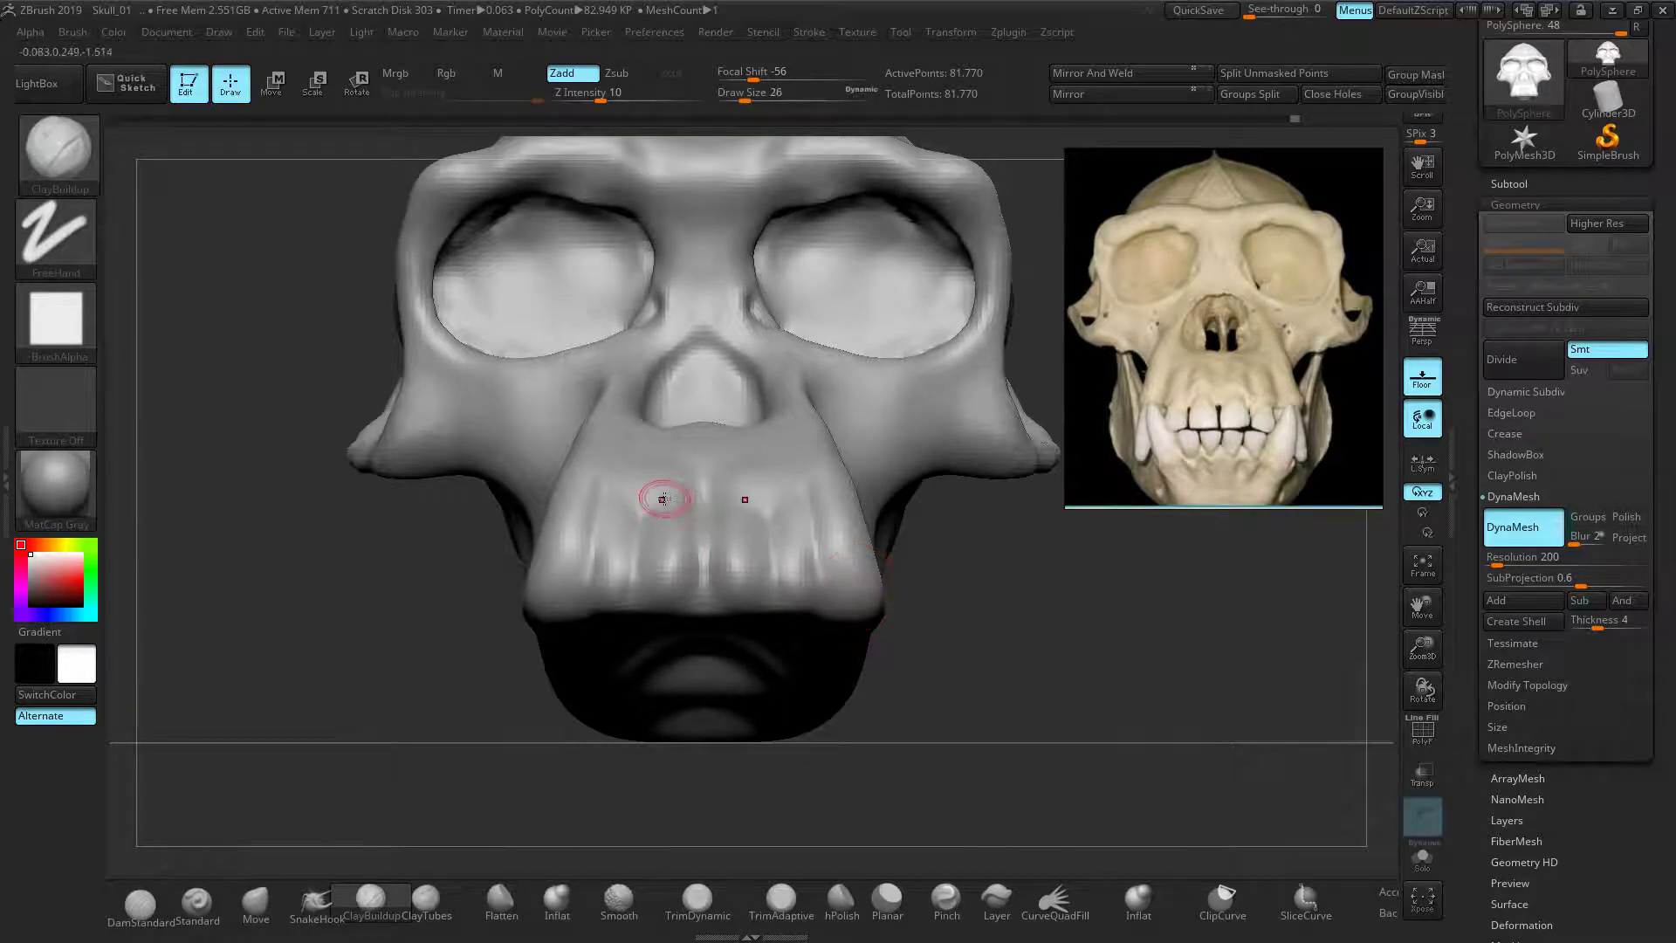
{"action": "key", "text": "shift"}
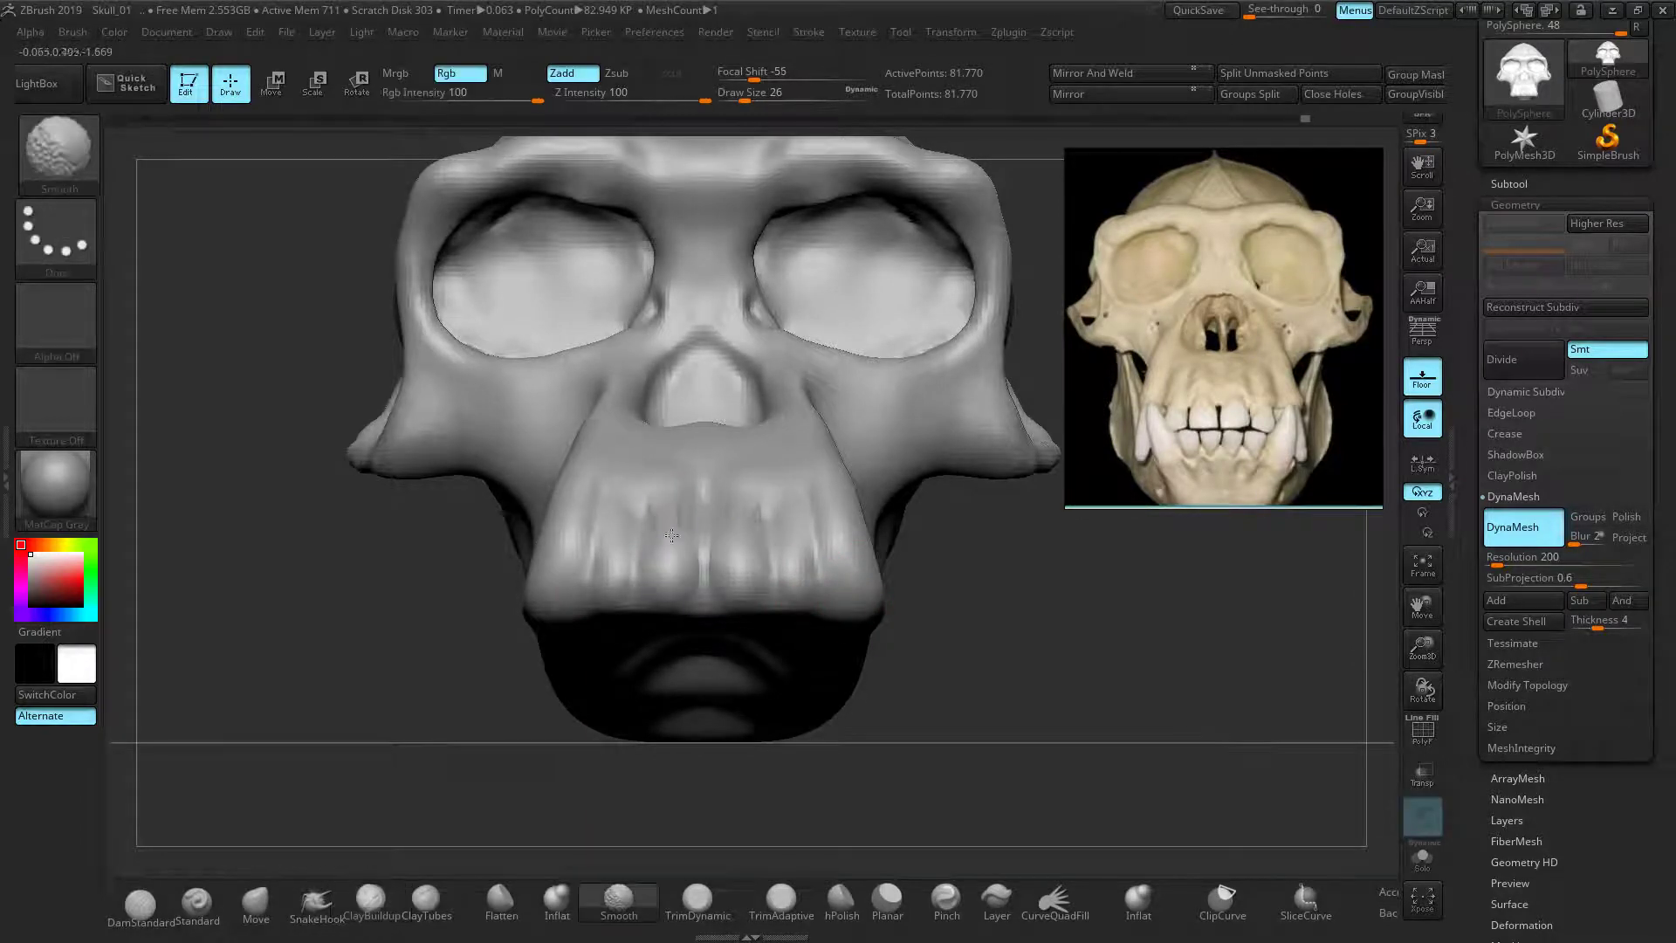
{"action": "key", "text": "shift"}
{"action": "mouse_move", "coordinate": [664, 581]}
{"action": "left_mouse_down", "text": "shift"}
{"action": "mouse_move", "coordinate": [660, 522]}
{"action": "mouse_move", "coordinate": [598, 587]}
{"action": "mouse_move", "coordinate": [614, 508]}
{"action": "left_mouse_up", "text": "shift"}
{"action": "key", "text": "shift"}
{"action": "left_click_drag", "start_coordinate": [614, 508], "coordinate": [609, 577], "text": "shift"}
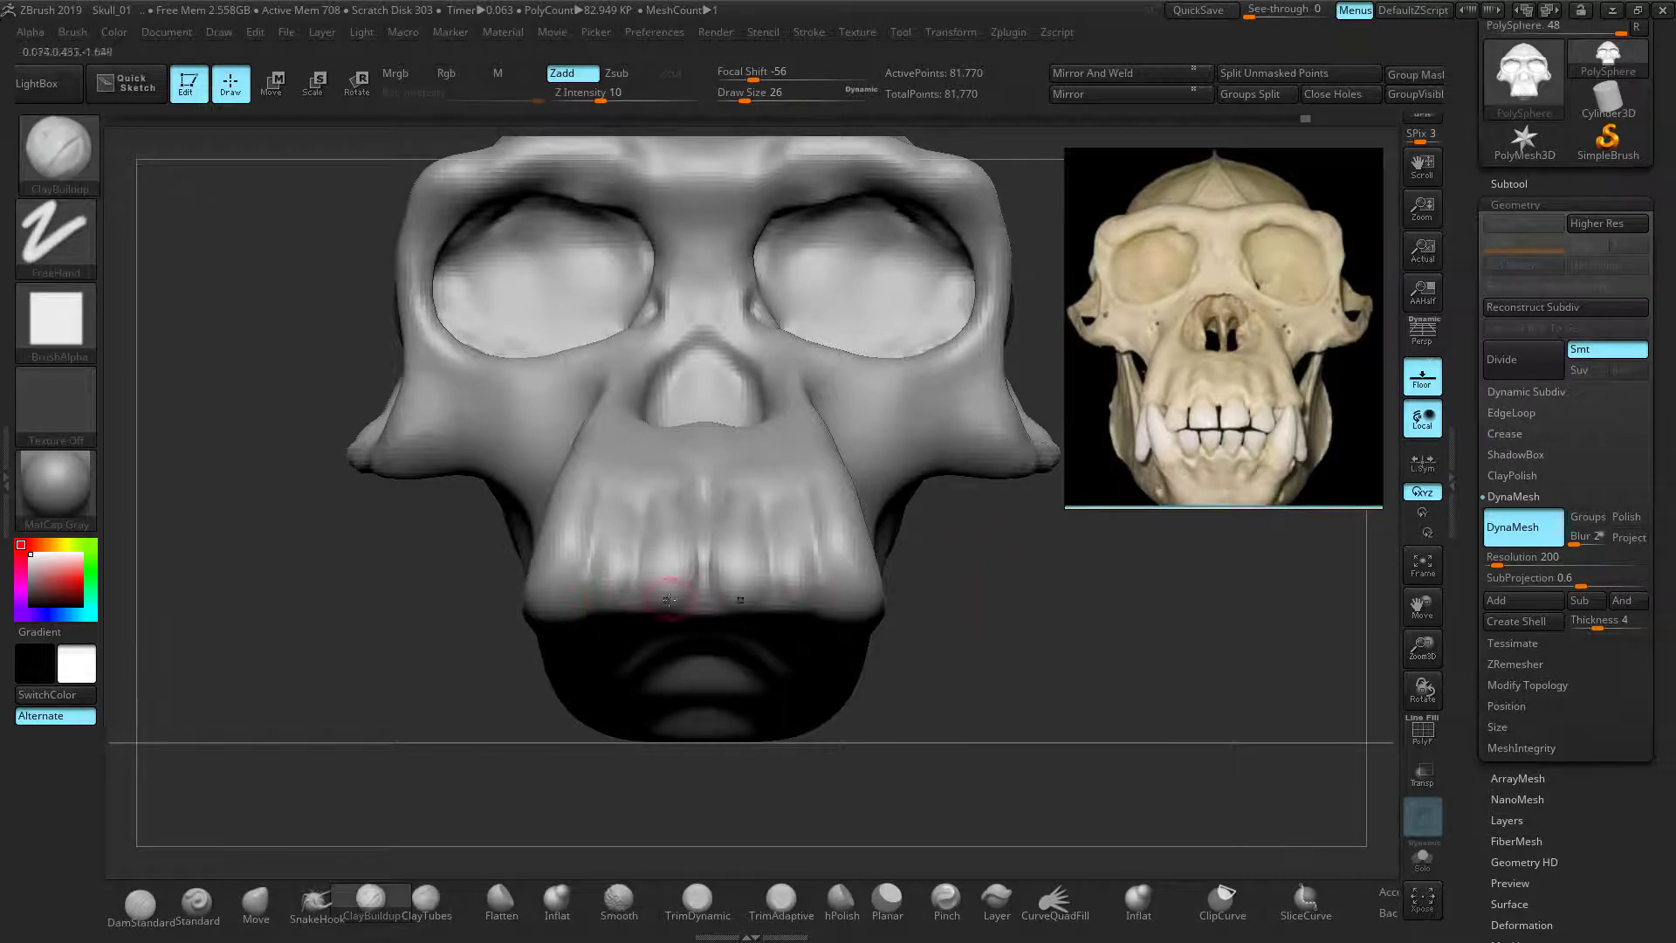
{"action": "left_click_drag", "start_coordinate": [610, 494], "coordinate": [602, 591], "text": "shift"}
Build up small forms on the upper jaw between the tooth-root ridges and the nasal opening with ClayBuildup at Z Intensity 10
{"action": "mouse_move", "coordinate": [1009, 579]}
{"action": "left_mouse_down"}
{"action": "mouse_move", "coordinate": [1066, 643]}
{"action": "mouse_move", "coordinate": [1091, 643]}
{"action": "mouse_move", "coordinate": [970, 635]}
{"action": "left_mouse_up"}
{"action": "mouse_move", "coordinate": [669, 501]}
{"action": "left_mouse_down"}
{"action": "mouse_move", "coordinate": [671, 576]}
{"action": "mouse_move", "coordinate": [696, 448]}
{"action": "mouse_move", "coordinate": [652, 460]}
{"action": "mouse_move", "coordinate": [651, 445]}
{"action": "left_mouse_up"}
{"action": "left_click_drag", "start_coordinate": [682, 384], "coordinate": [622, 419]}
{"action": "left_click_drag", "start_coordinate": [931, 449], "coordinate": [921, 393]}
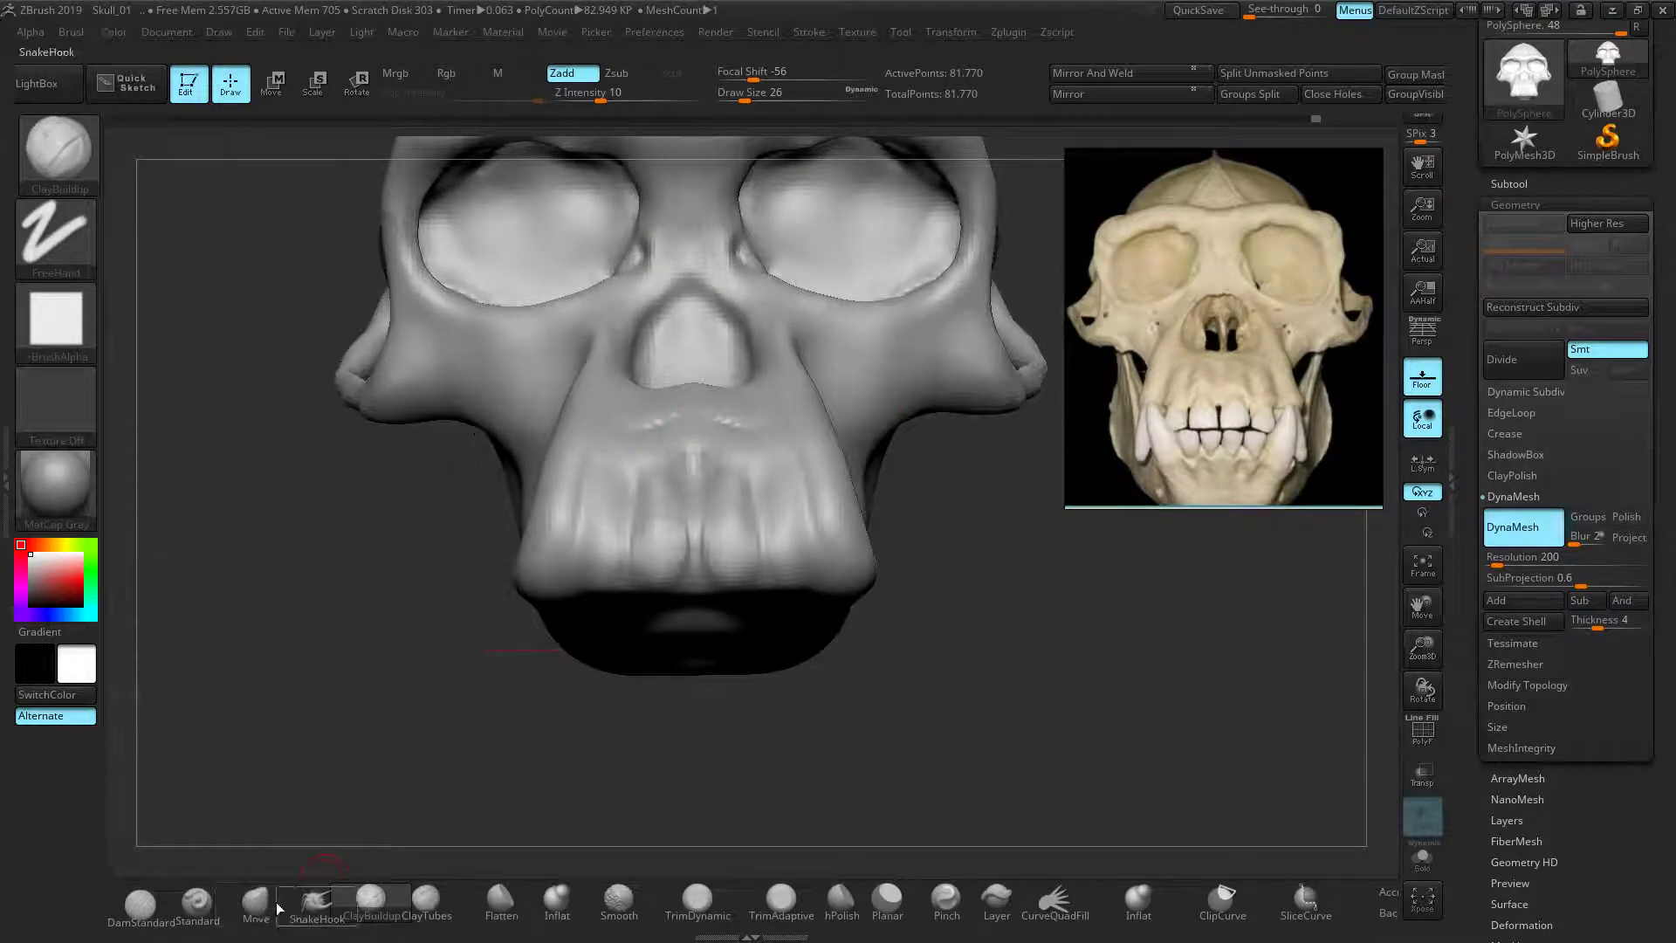
Widen the lower corners of the nasal opening with SnakeHook, enlarging the draw size to reshape the surrounding muzzle
{"action": "left_click", "coordinate": [314, 903]}
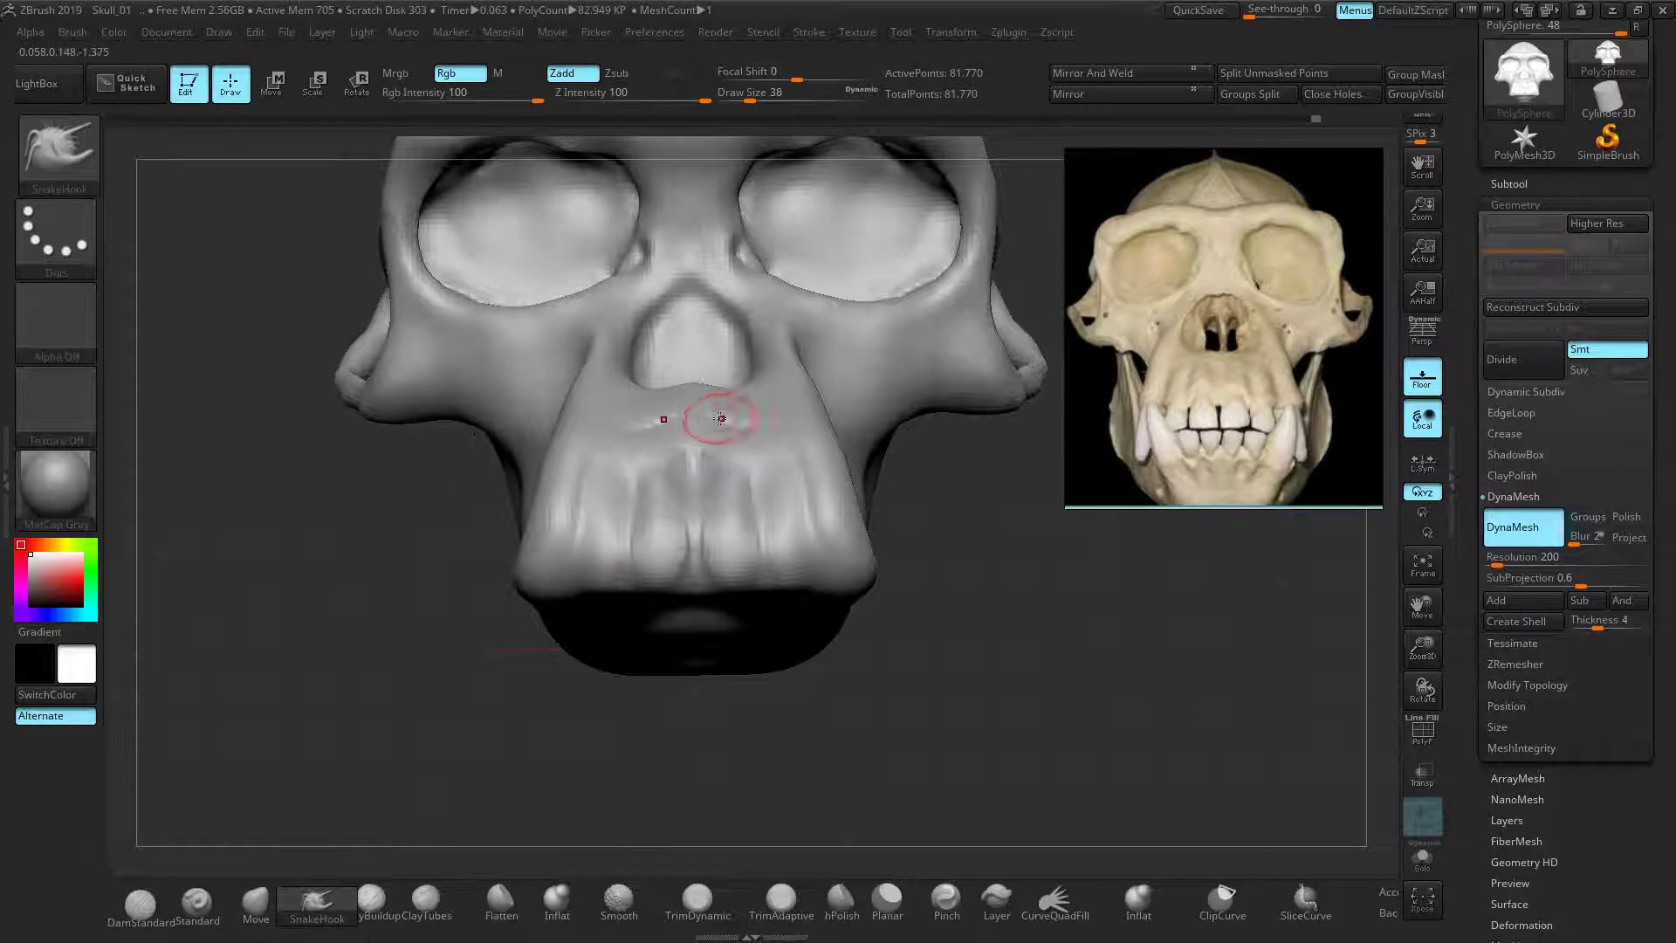
{"action": "left_click_drag", "start_coordinate": [736, 384], "coordinate": [751, 393]}
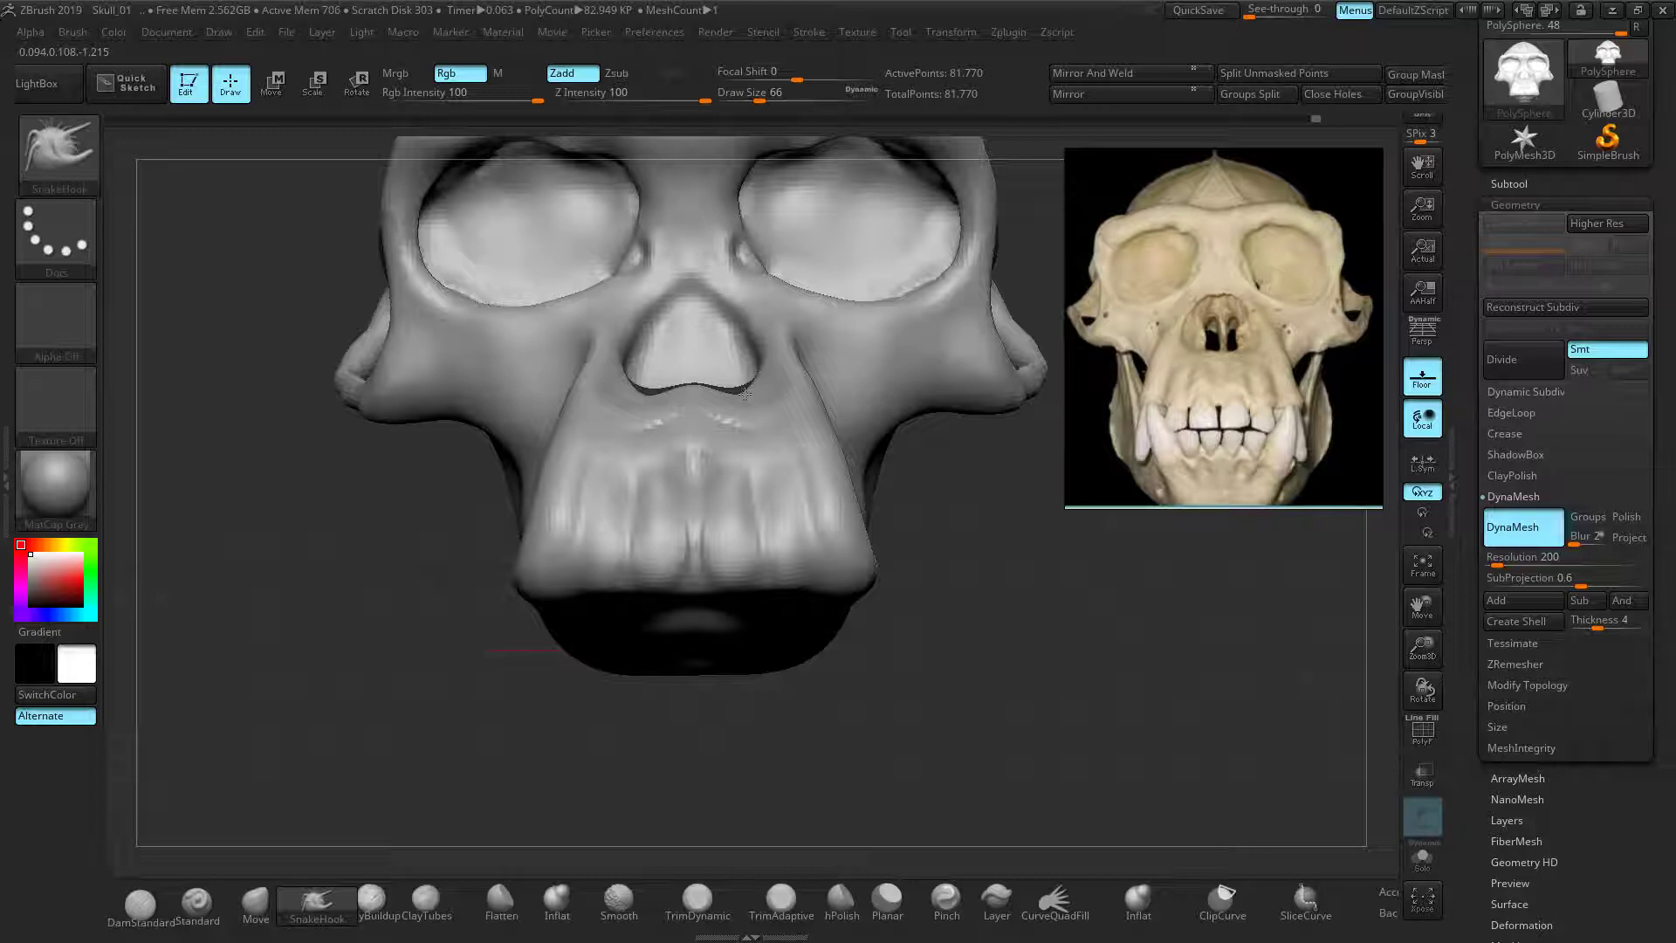
{"action": "key", "text": "bracketright"}
{"action": "key", "text": "bracketright"}
{"action": "key", "text": "bracketright"}
{"action": "mouse_move", "coordinate": [798, 543]}
{"action": "left_mouse_down"}
{"action": "mouse_move", "coordinate": [791, 510]}
{"action": "mouse_move", "coordinate": [676, 456]}
{"action": "left_mouse_up"}
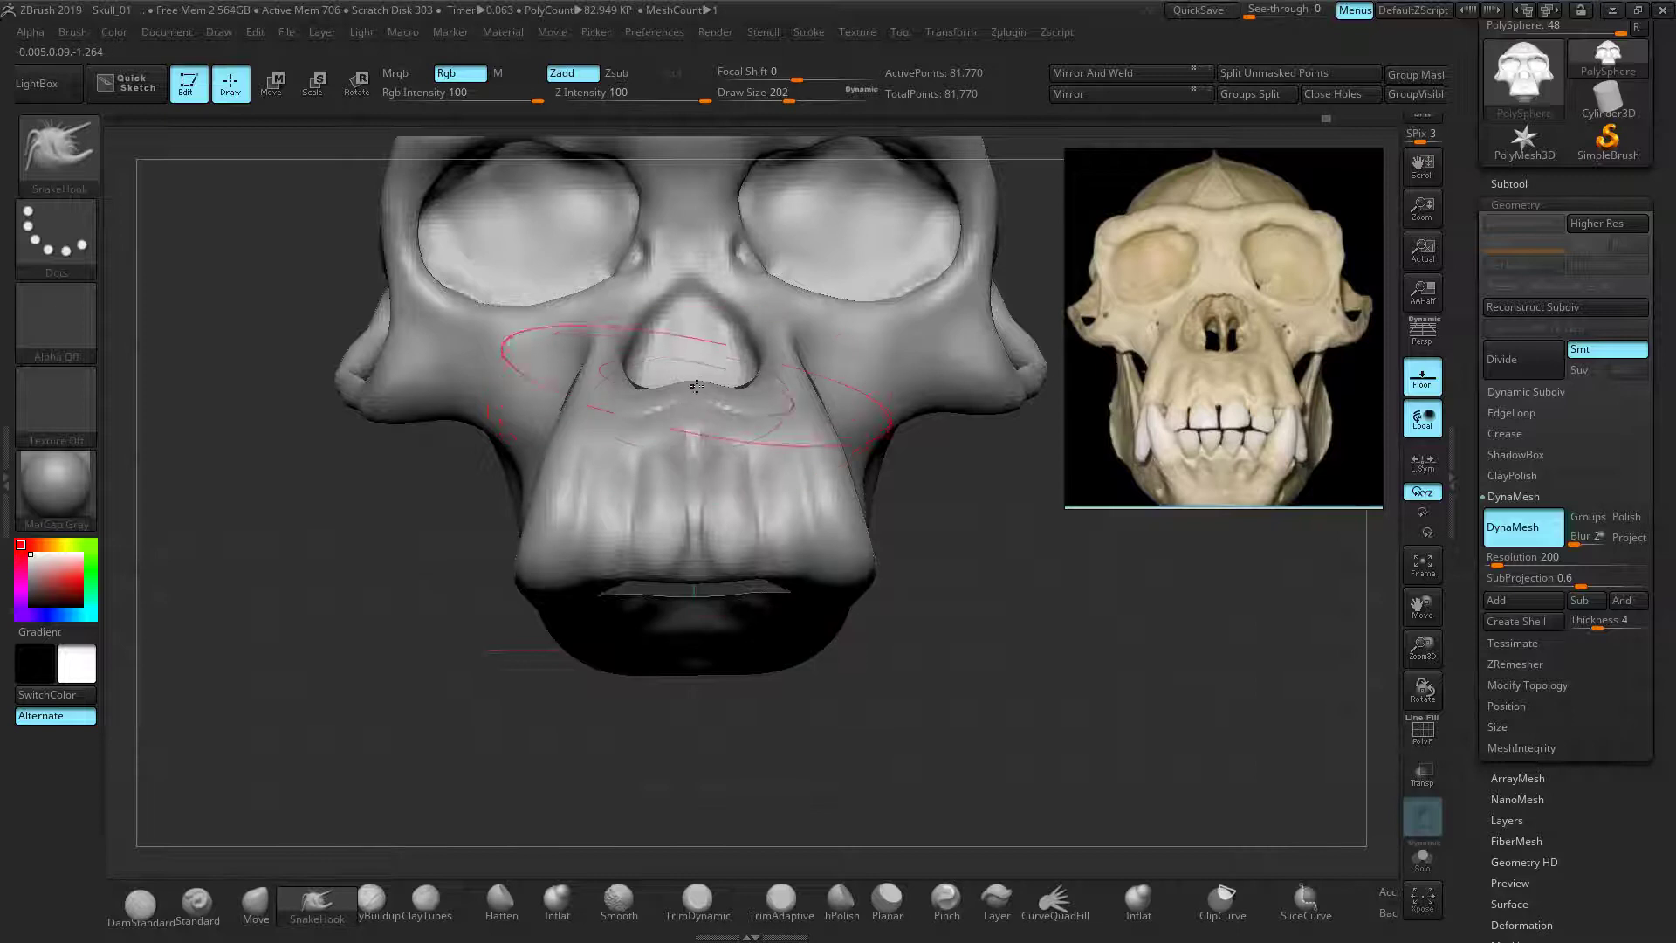
{"action": "mouse_move", "coordinate": [973, 520]}
{"action": "left_mouse_down"}
{"action": "mouse_move", "coordinate": [1088, 545]}
{"action": "mouse_move", "coordinate": [1155, 591]}
{"action": "mouse_move", "coordinate": [967, 565]}
{"action": "mouse_move", "coordinate": [977, 553]}
{"action": "mouse_move", "coordinate": [970, 573]}
{"action": "left_mouse_up"}
{"action": "left_click_drag", "start_coordinate": [723, 421], "coordinate": [754, 402]}
{"action": "left_click_drag", "start_coordinate": [642, 391], "coordinate": [624, 382]}
{"action": "left_click_drag", "start_coordinate": [808, 284], "coordinate": [825, 209]}
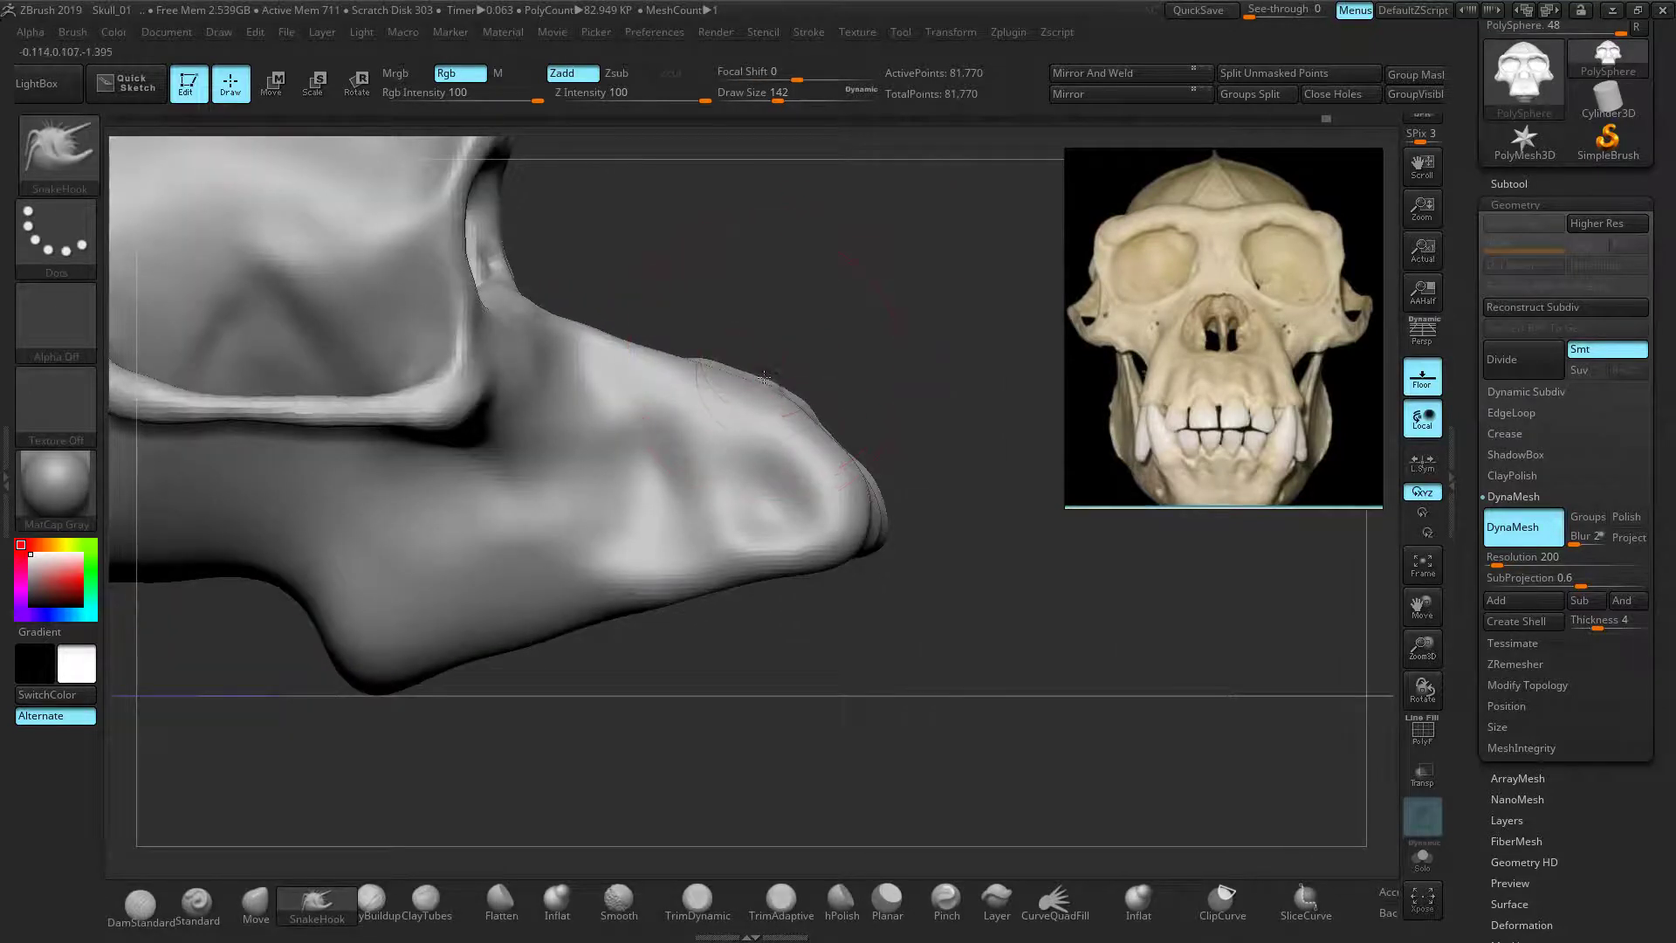
Define the upper, side and lower rim of the nasal opening with DamStandard at draw size 30
{"action": "left_click_drag", "start_coordinate": [780, 339], "coordinate": [532, 690]}
{"action": "left_click", "coordinate": [142, 908]}
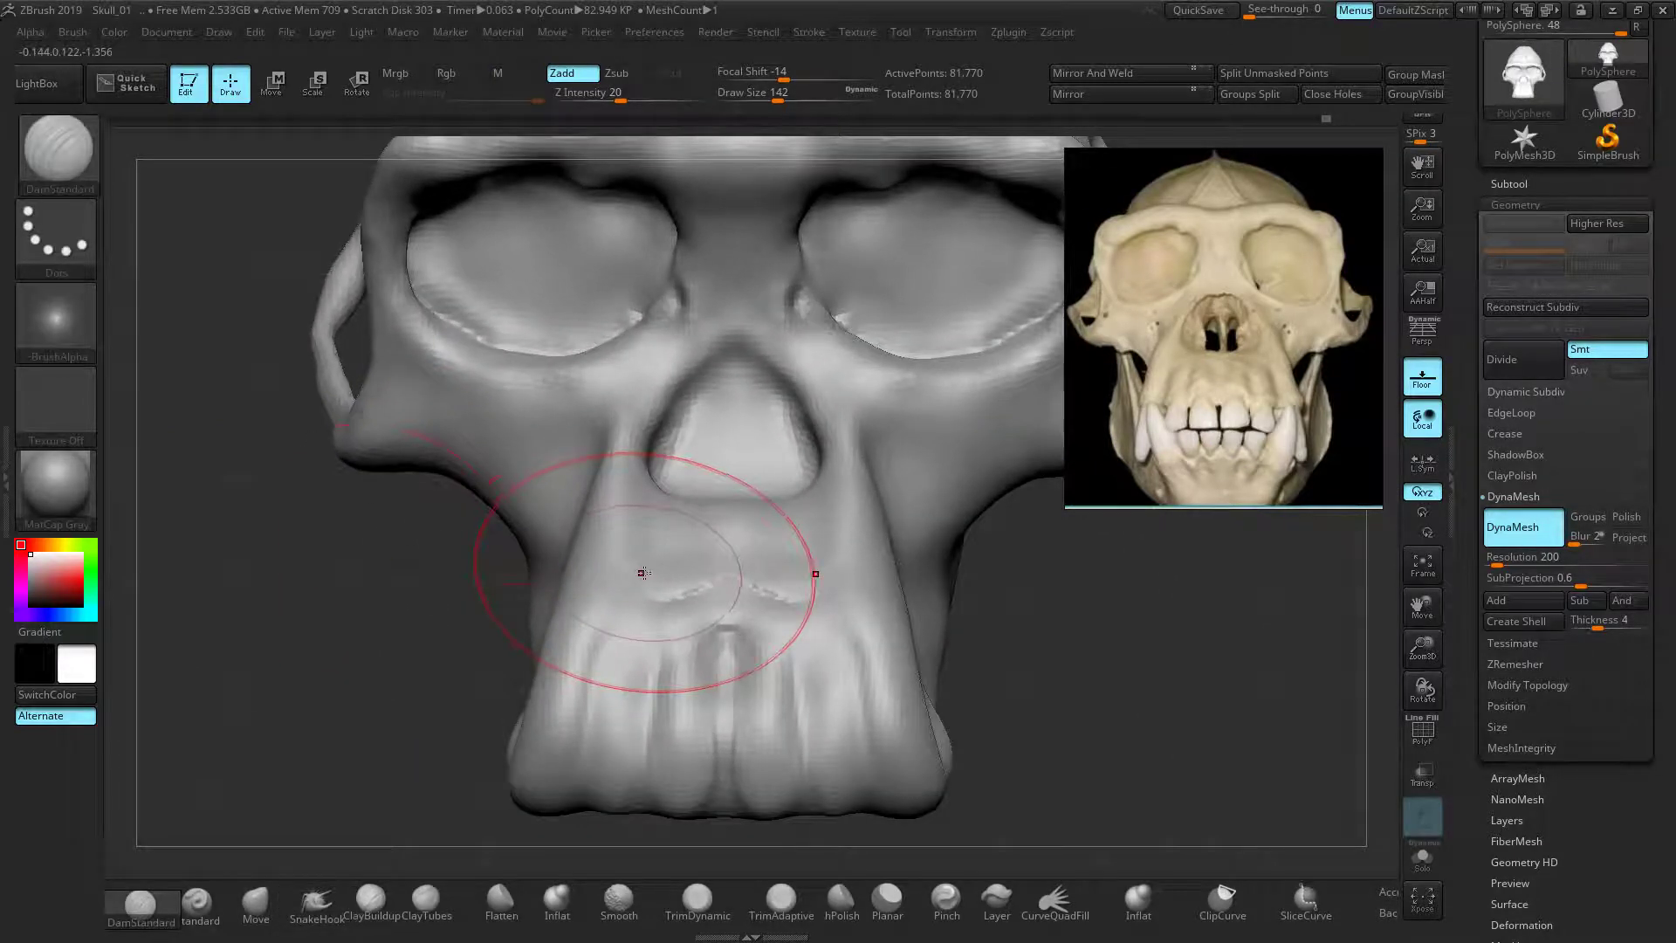
{"action": "key", "text": "["}
{"action": "key", "text": "["}
{"action": "key", "text": "["}
{"action": "key", "text": "["}
{"action": "key", "text": "["}
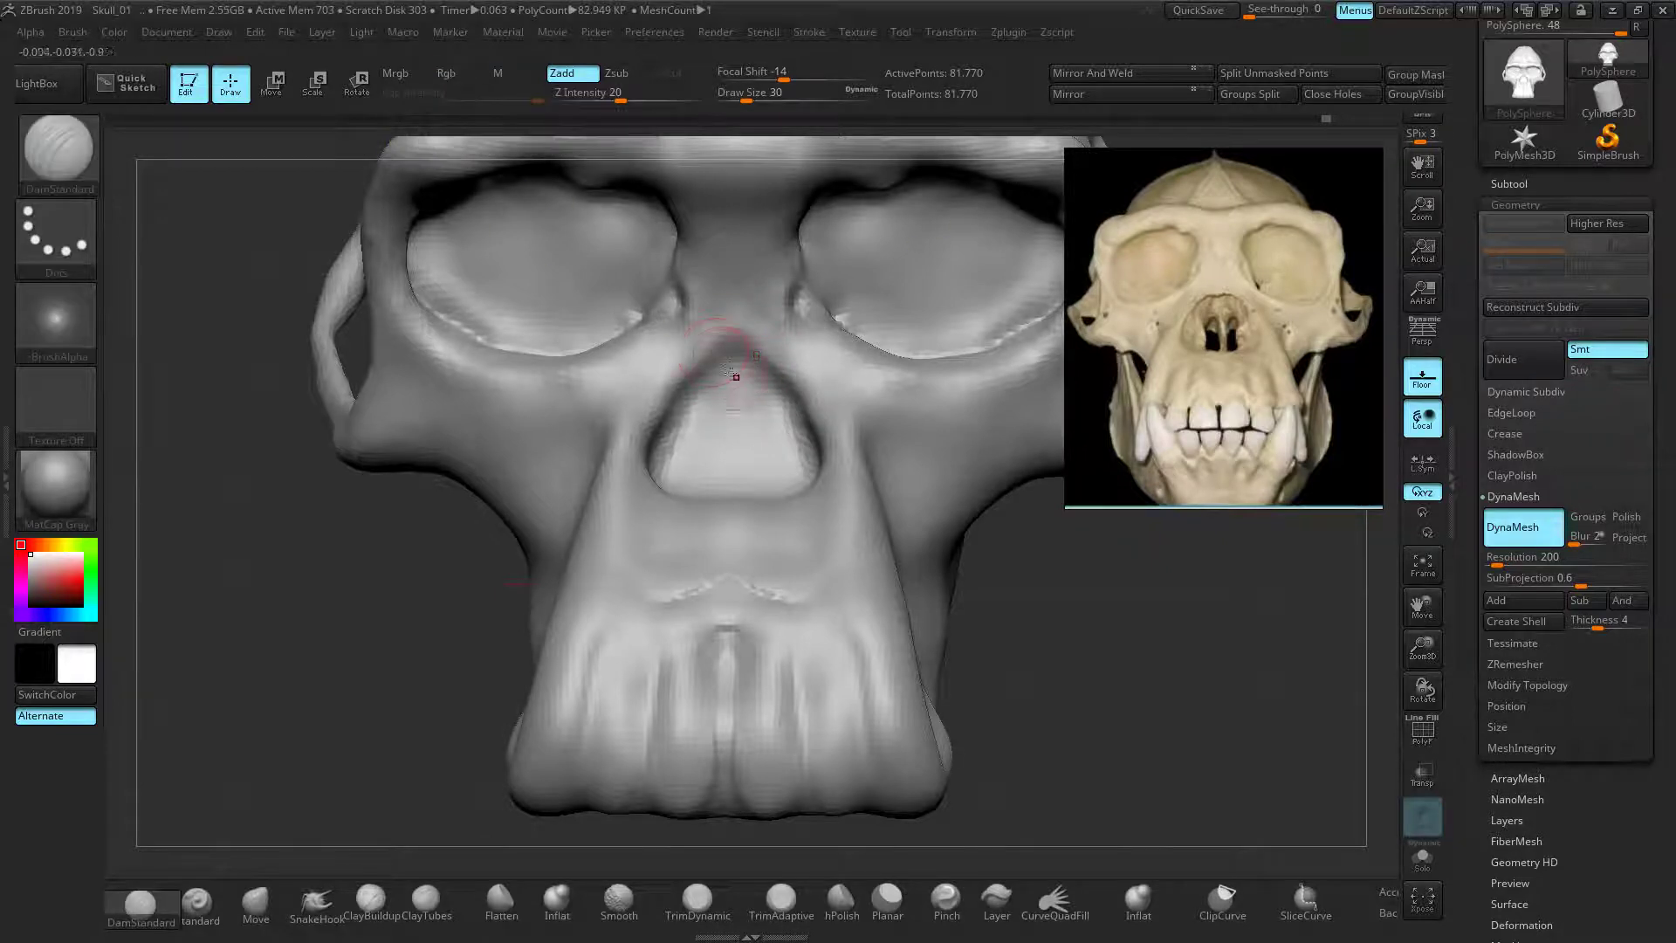
{"action": "left_click_drag", "start_coordinate": [714, 345], "coordinate": [662, 399]}
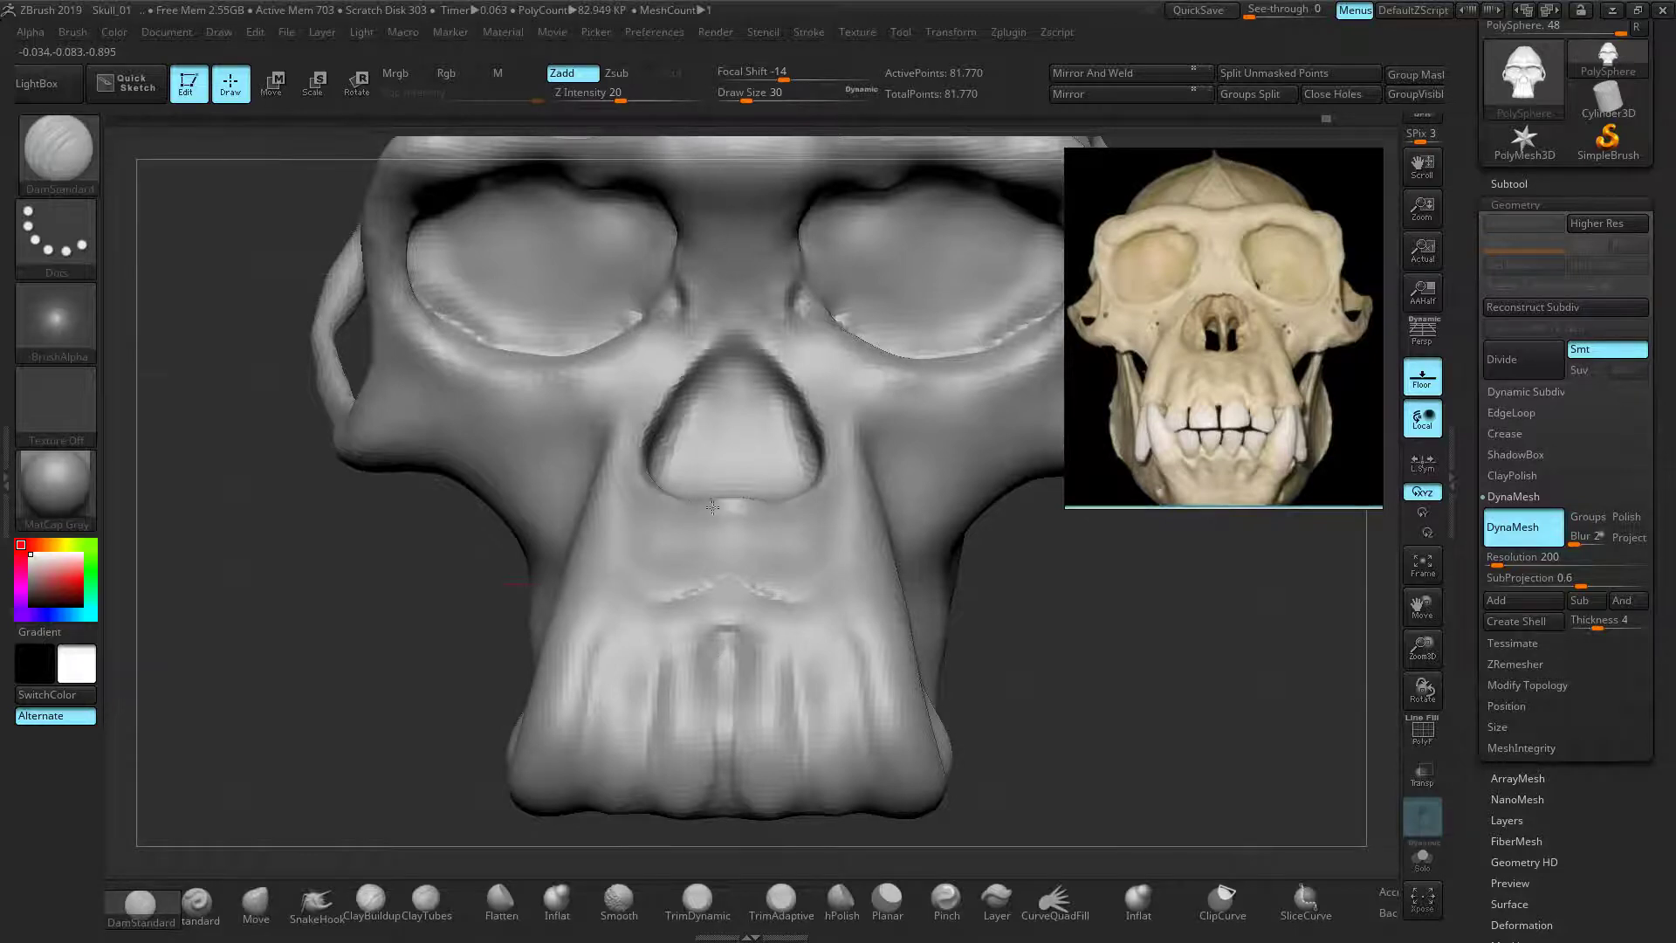
{"action": "left_click_drag", "start_coordinate": [505, 554], "coordinate": [693, 602]}
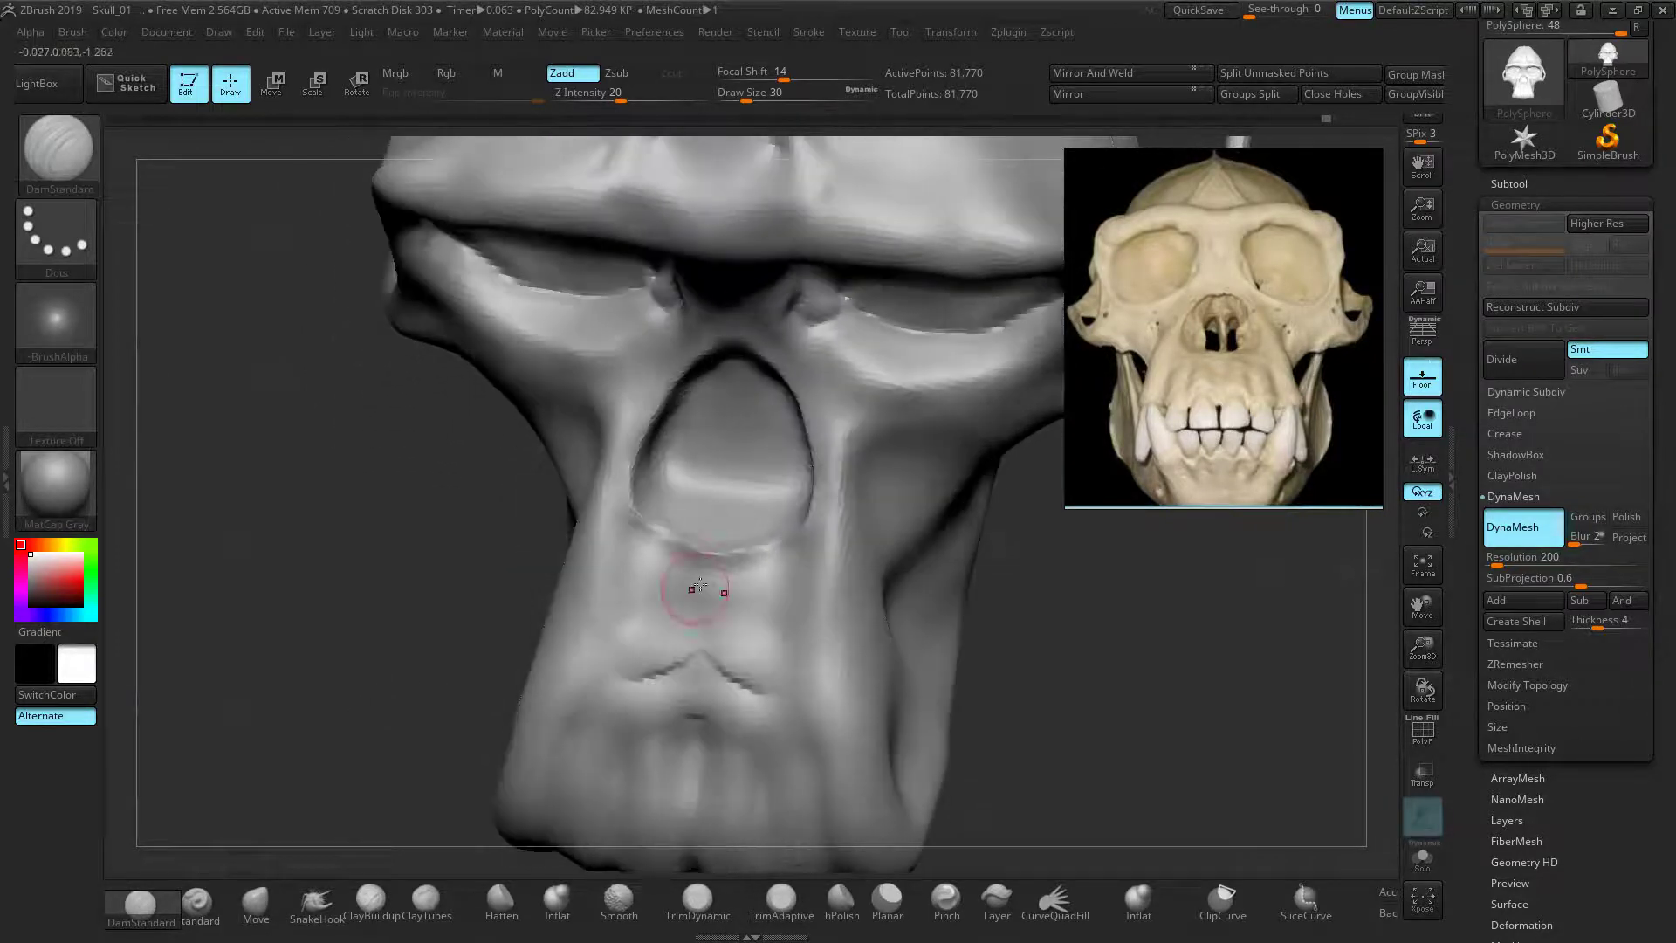
{"action": "mouse_move", "coordinate": [736, 525]}
{"action": "left_mouse_down", "text": "alt"}
{"action": "mouse_move", "coordinate": [674, 512]}
{"action": "mouse_move", "coordinate": [702, 516]}
{"action": "mouse_move", "coordinate": [666, 424]}
{"action": "left_mouse_up", "text": "alt"}
Deepen the inner side edges of the nasal opening with DamStandard, smoothing and recarving from its top to the lower corner
{"action": "mouse_move", "coordinate": [366, 648]}
{"action": "left_mouse_down"}
{"action": "mouse_move", "coordinate": [376, 584]}
{"action": "mouse_move", "coordinate": [454, 542]}
{"action": "left_mouse_up"}
{"action": "mouse_move", "coordinate": [688, 475]}
{"action": "left_mouse_down"}
{"action": "mouse_move", "coordinate": [698, 404]}
{"action": "mouse_move", "coordinate": [731, 401]}
{"action": "mouse_move", "coordinate": [777, 515]}
{"action": "mouse_move", "coordinate": [741, 448]}
{"action": "mouse_move", "coordinate": [767, 497]}
{"action": "mouse_move", "coordinate": [801, 471]}
{"action": "left_mouse_up"}
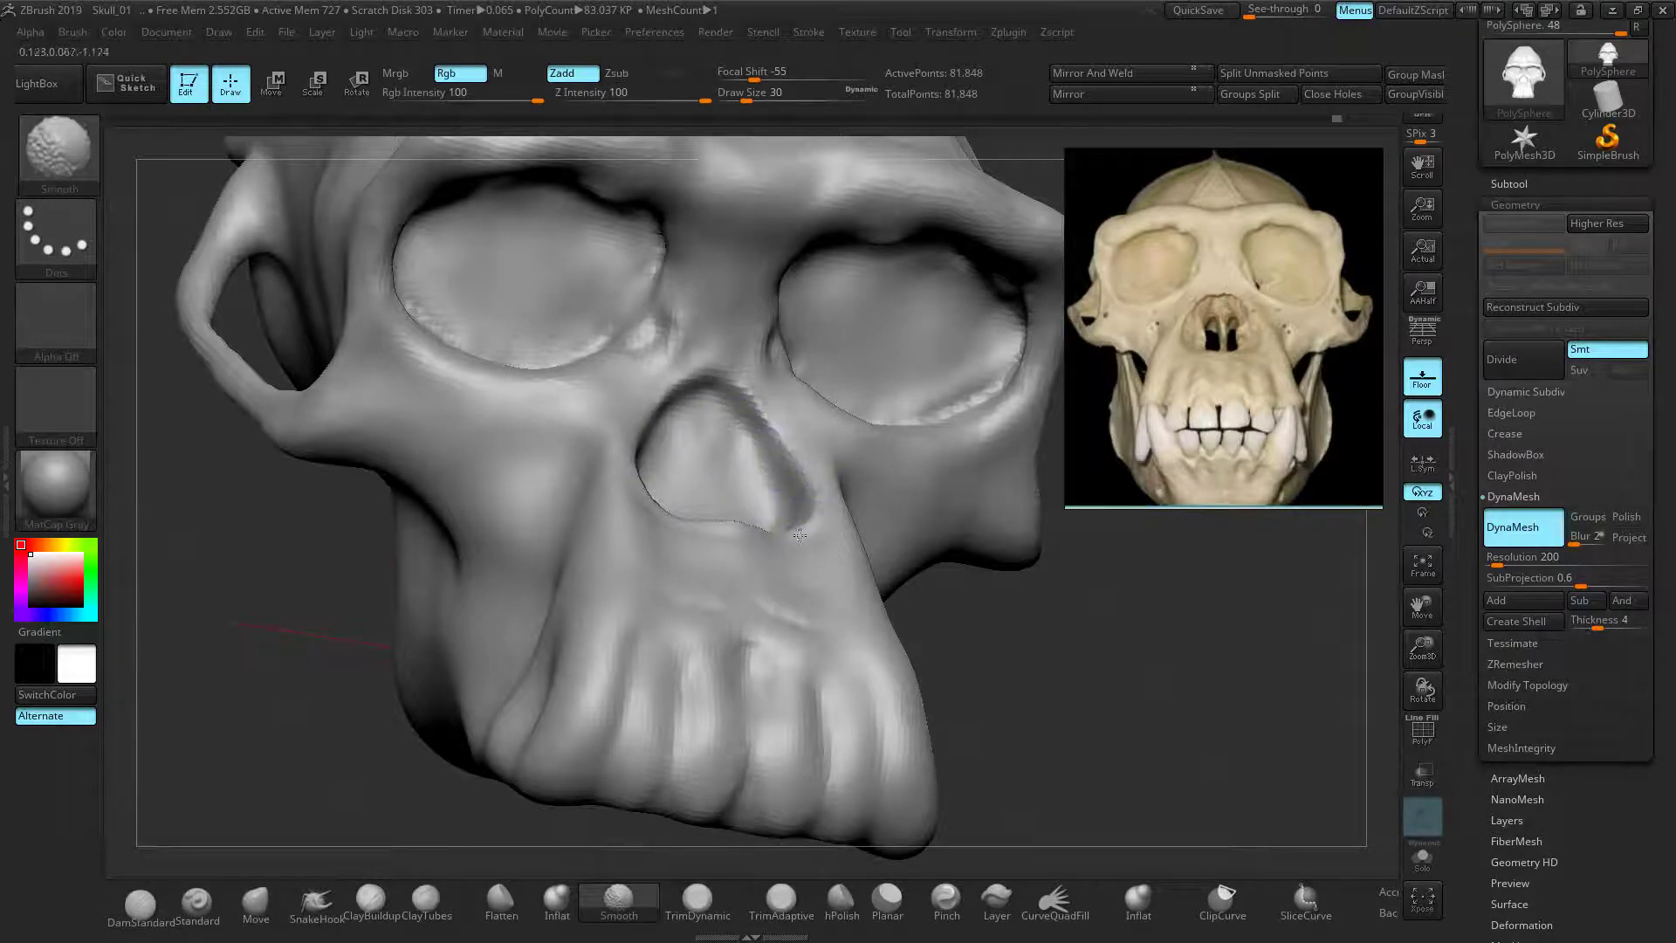
{"action": "left_click_drag", "start_coordinate": [799, 534], "coordinate": [747, 407], "text": "shift"}
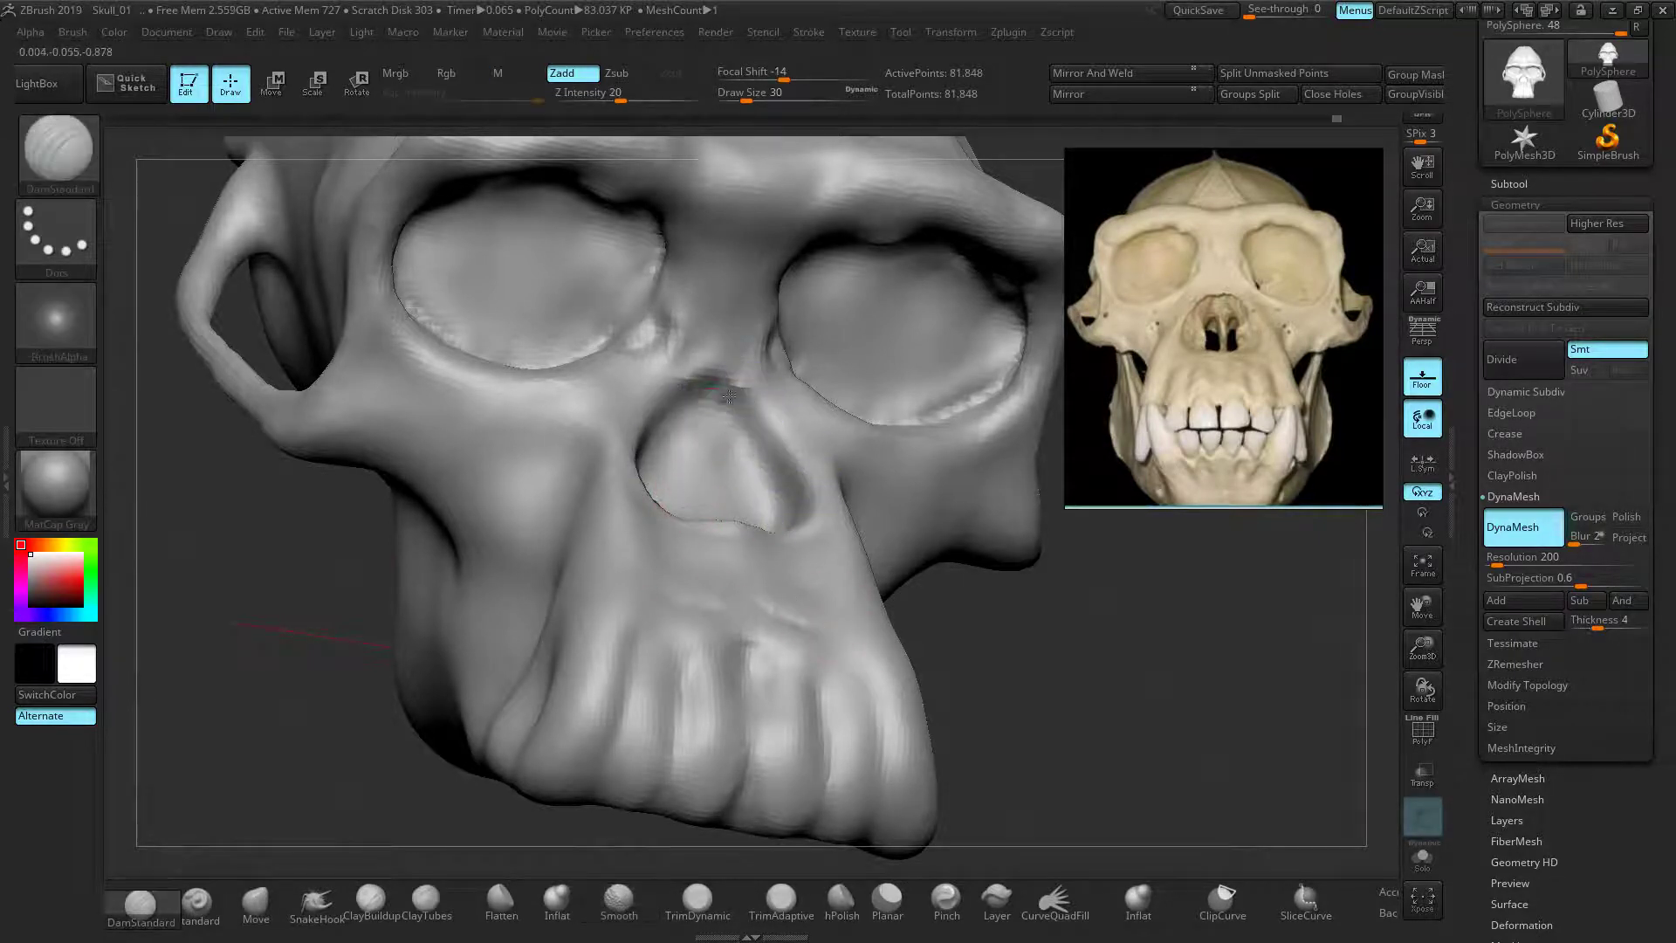
{"action": "mouse_move", "coordinate": [725, 395]}
{"action": "left_mouse_down"}
{"action": "mouse_move", "coordinate": [772, 428]}
{"action": "mouse_move", "coordinate": [802, 497]}
{"action": "left_mouse_up"}
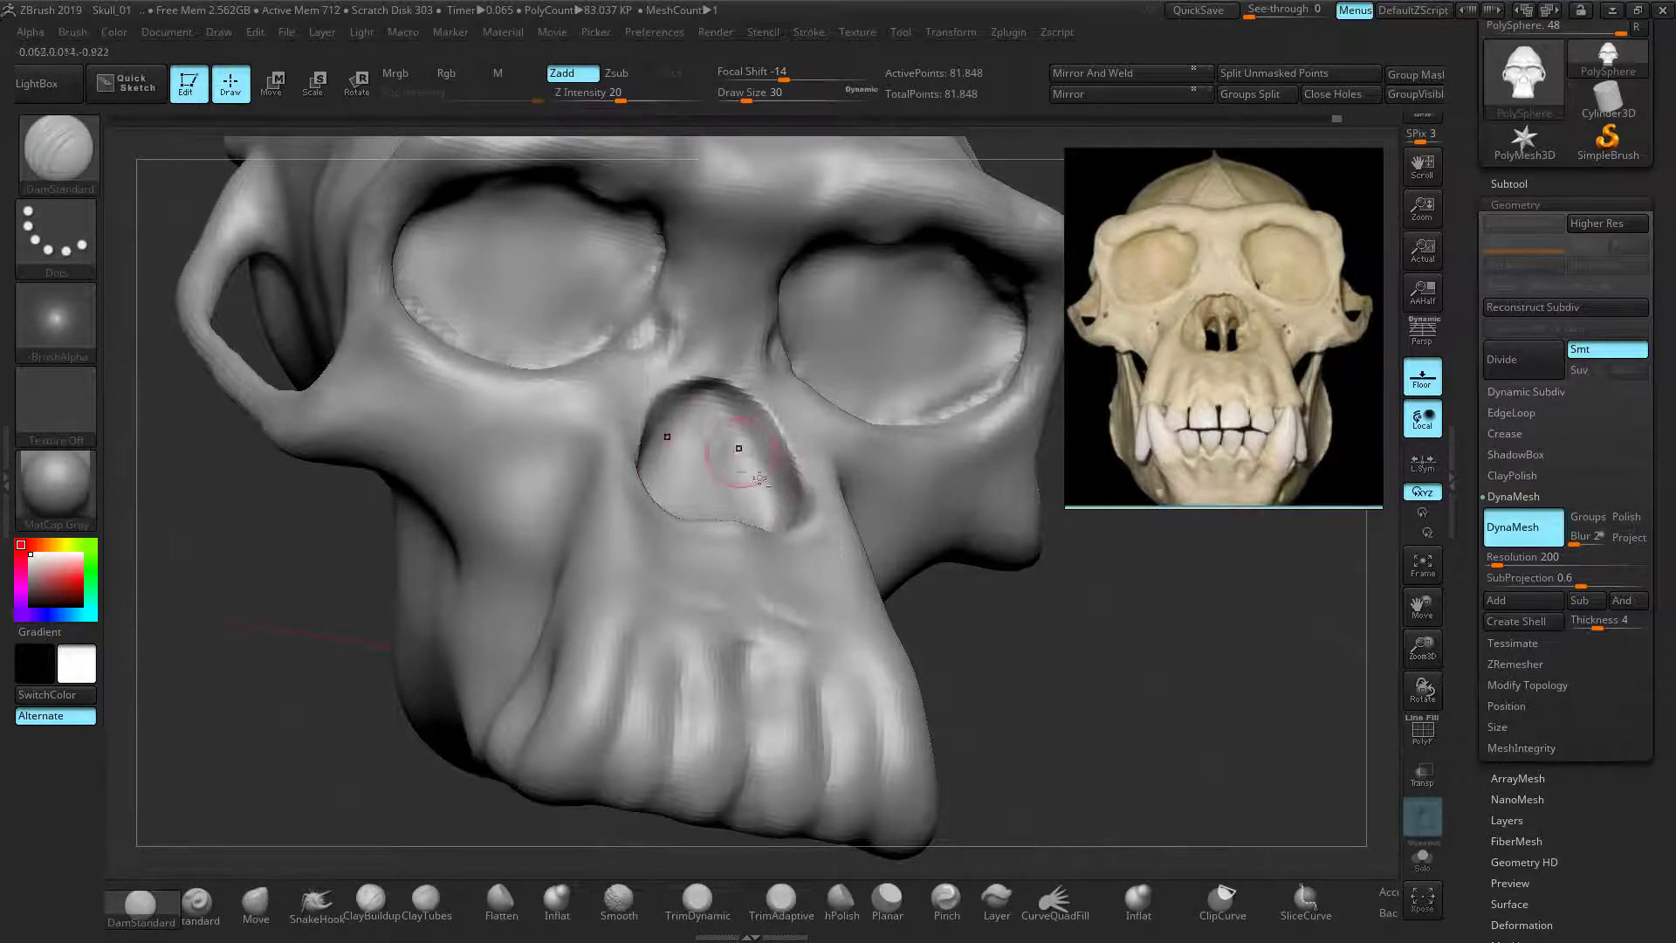
{"action": "left_click_drag", "start_coordinate": [725, 402], "coordinate": [785, 511]}
Set the DynaMesh resolution to 240 and remesh the skull
{"action": "right_click_drag", "start_coordinate": [823, 541], "coordinate": [722, 559]}
{"action": "right_click_drag", "start_coordinate": [1029, 624], "coordinate": [1037, 489]}
{"action": "mouse_move", "coordinate": [1055, 678]}
{"action": "right_mouse_down", "text": "ctrl"}
{"action": "mouse_move", "coordinate": [1014, 662]}
{"action": "mouse_move", "coordinate": [1056, 676]}
{"action": "right_mouse_up", "text": "ctrl"}
{"action": "mouse_move", "coordinate": [1056, 676]}
{"action": "right_mouse_down", "text": "alt"}
{"action": "mouse_move", "coordinate": [967, 645]}
{"action": "mouse_move", "coordinate": [995, 657]}
{"action": "mouse_move", "coordinate": [972, 691]}
{"action": "mouse_move", "coordinate": [977, 746]}
{"action": "mouse_move", "coordinate": [925, 718]}
{"action": "right_mouse_up", "text": "alt"}
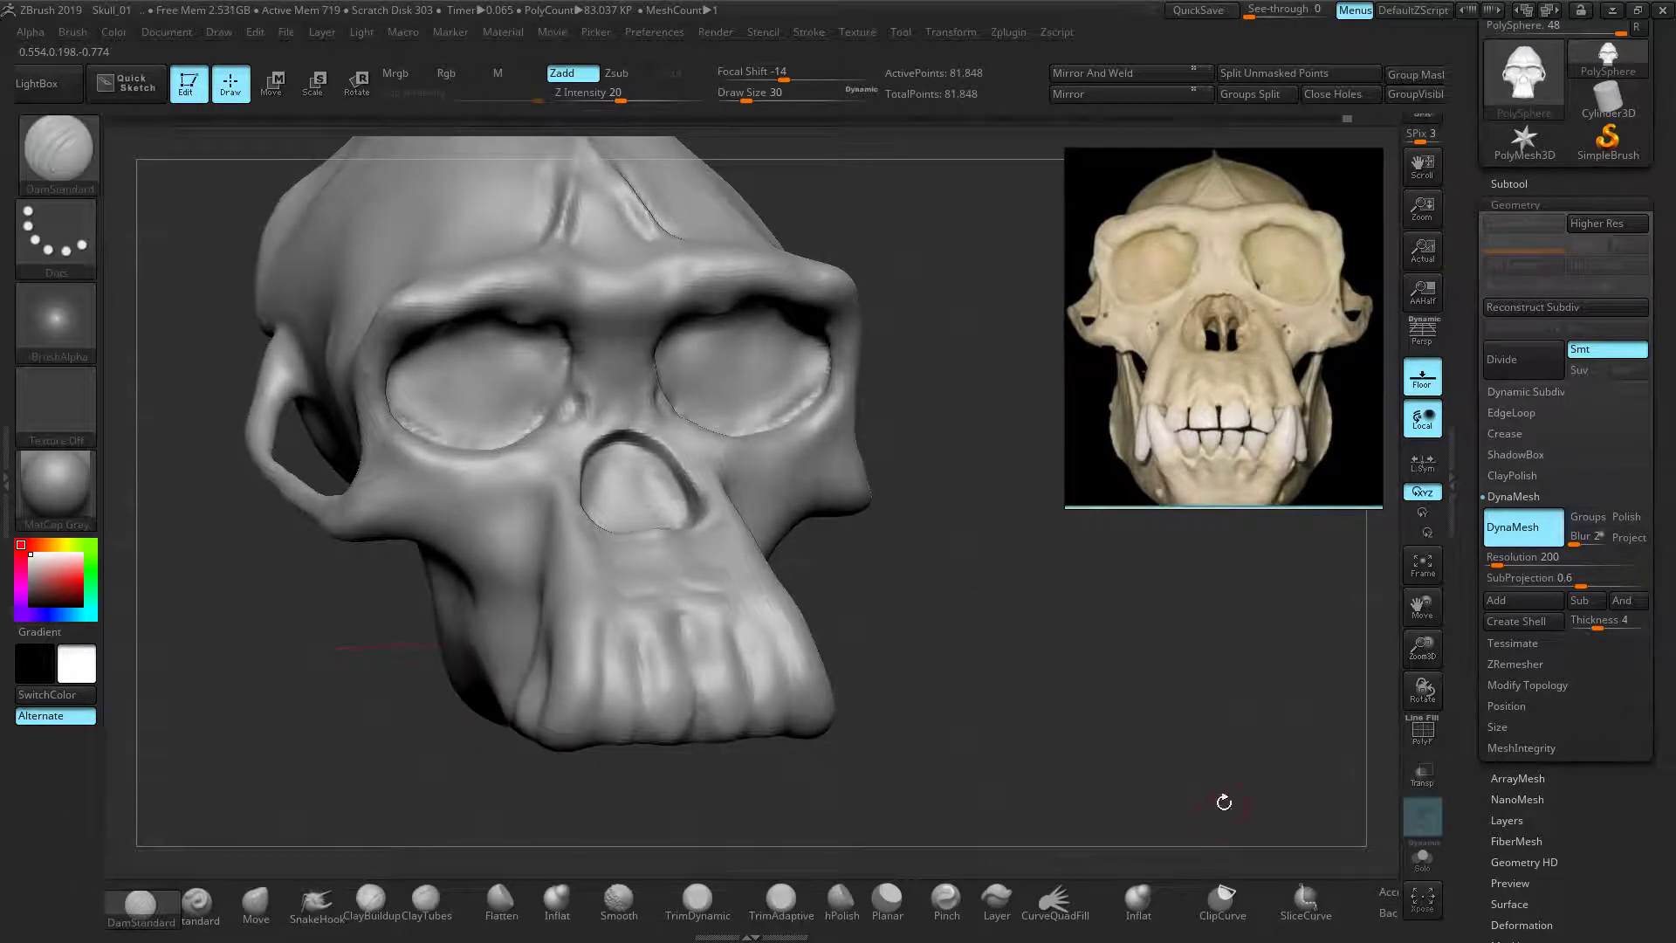
{"action": "left_click", "coordinate": [1527, 559]}
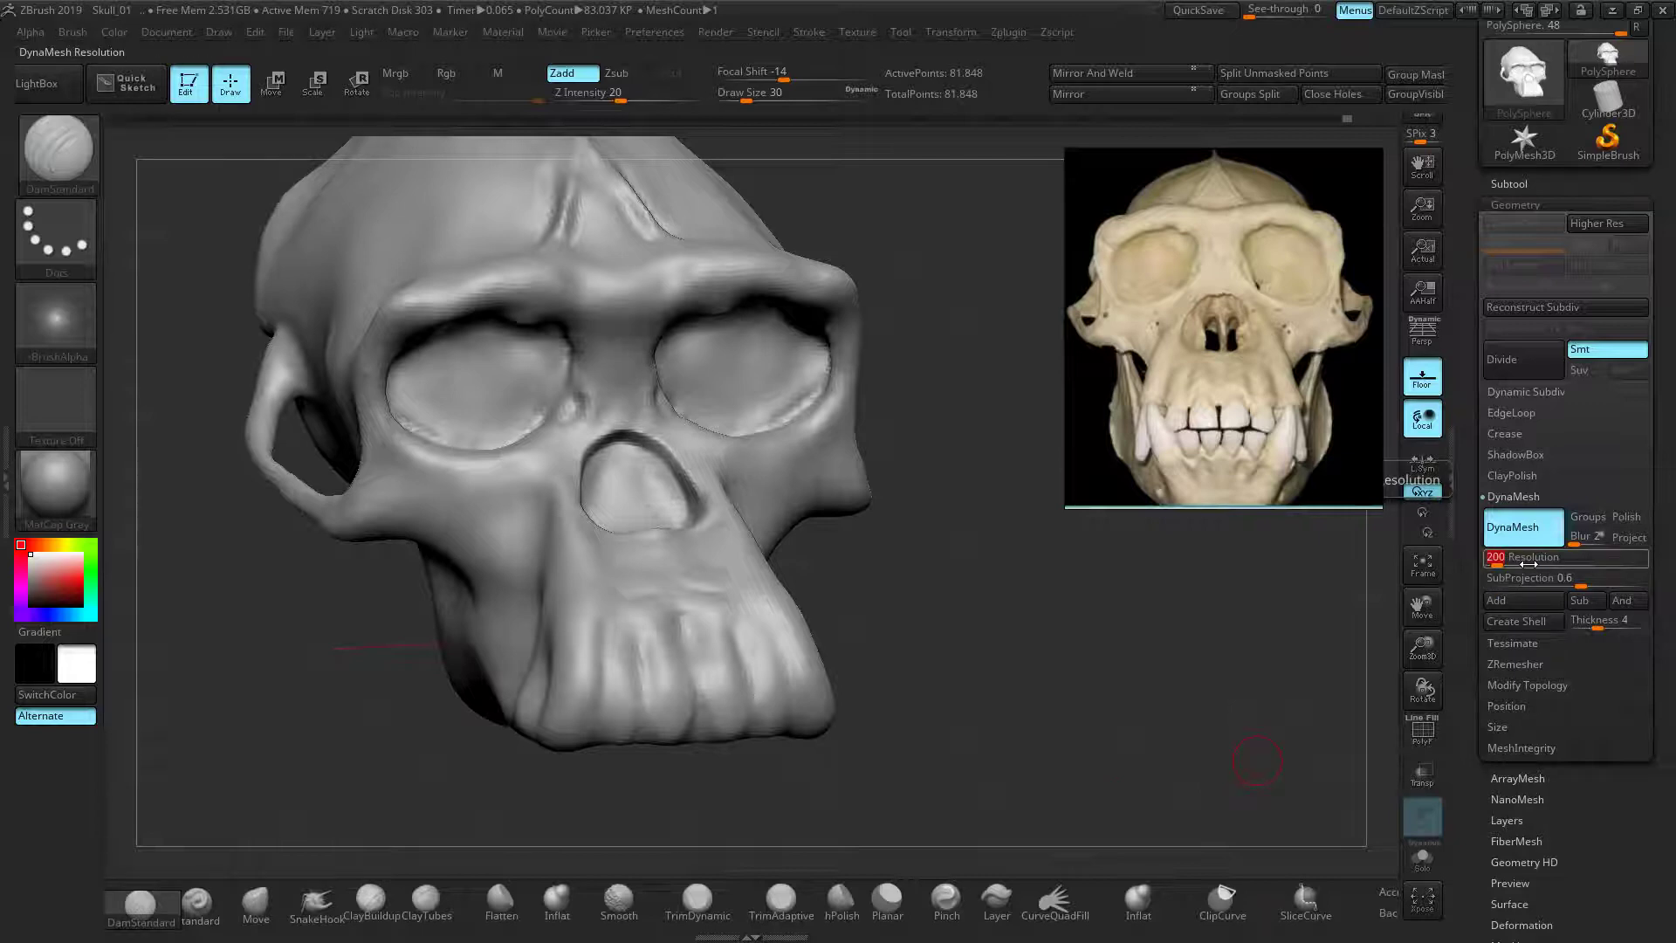
{"action": "type", "text": "240"}
{"action": "key", "text": "Return"}
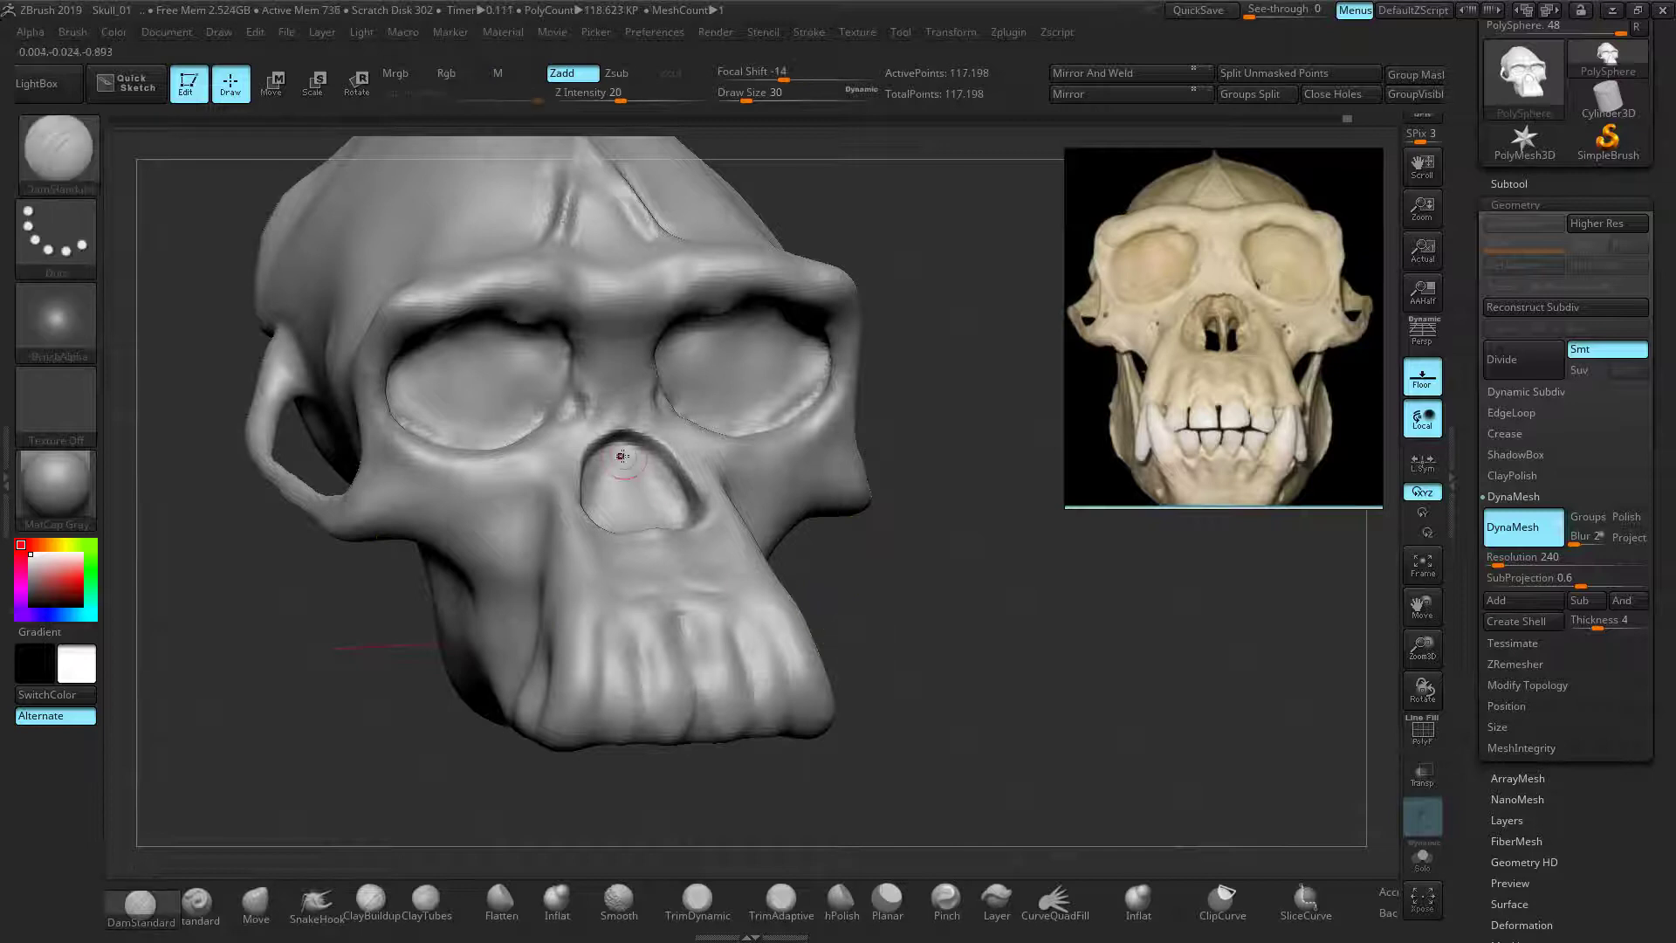
Smooth the area above the nasal opening and the lower outer rims of the eye sockets, undoing a trial inner-corner stroke
{"action": "left_click_drag", "start_coordinate": [635, 430], "coordinate": [613, 398], "text": "shift"}
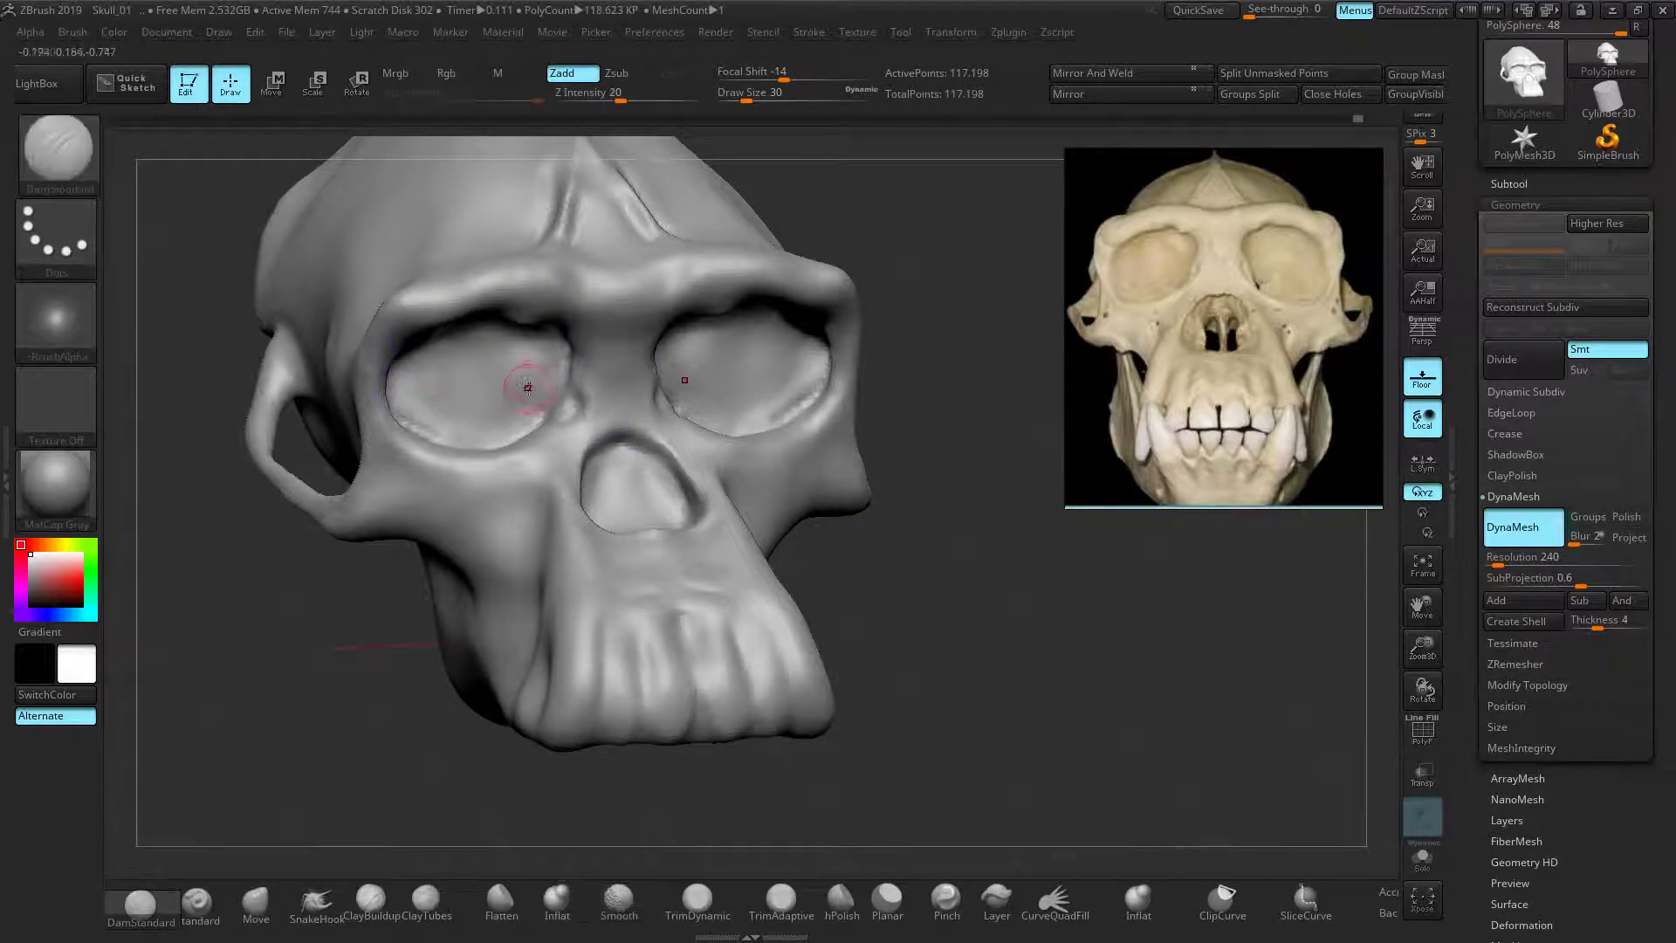
{"action": "left_click_drag", "start_coordinate": [1073, 576], "coordinate": [590, 418]}
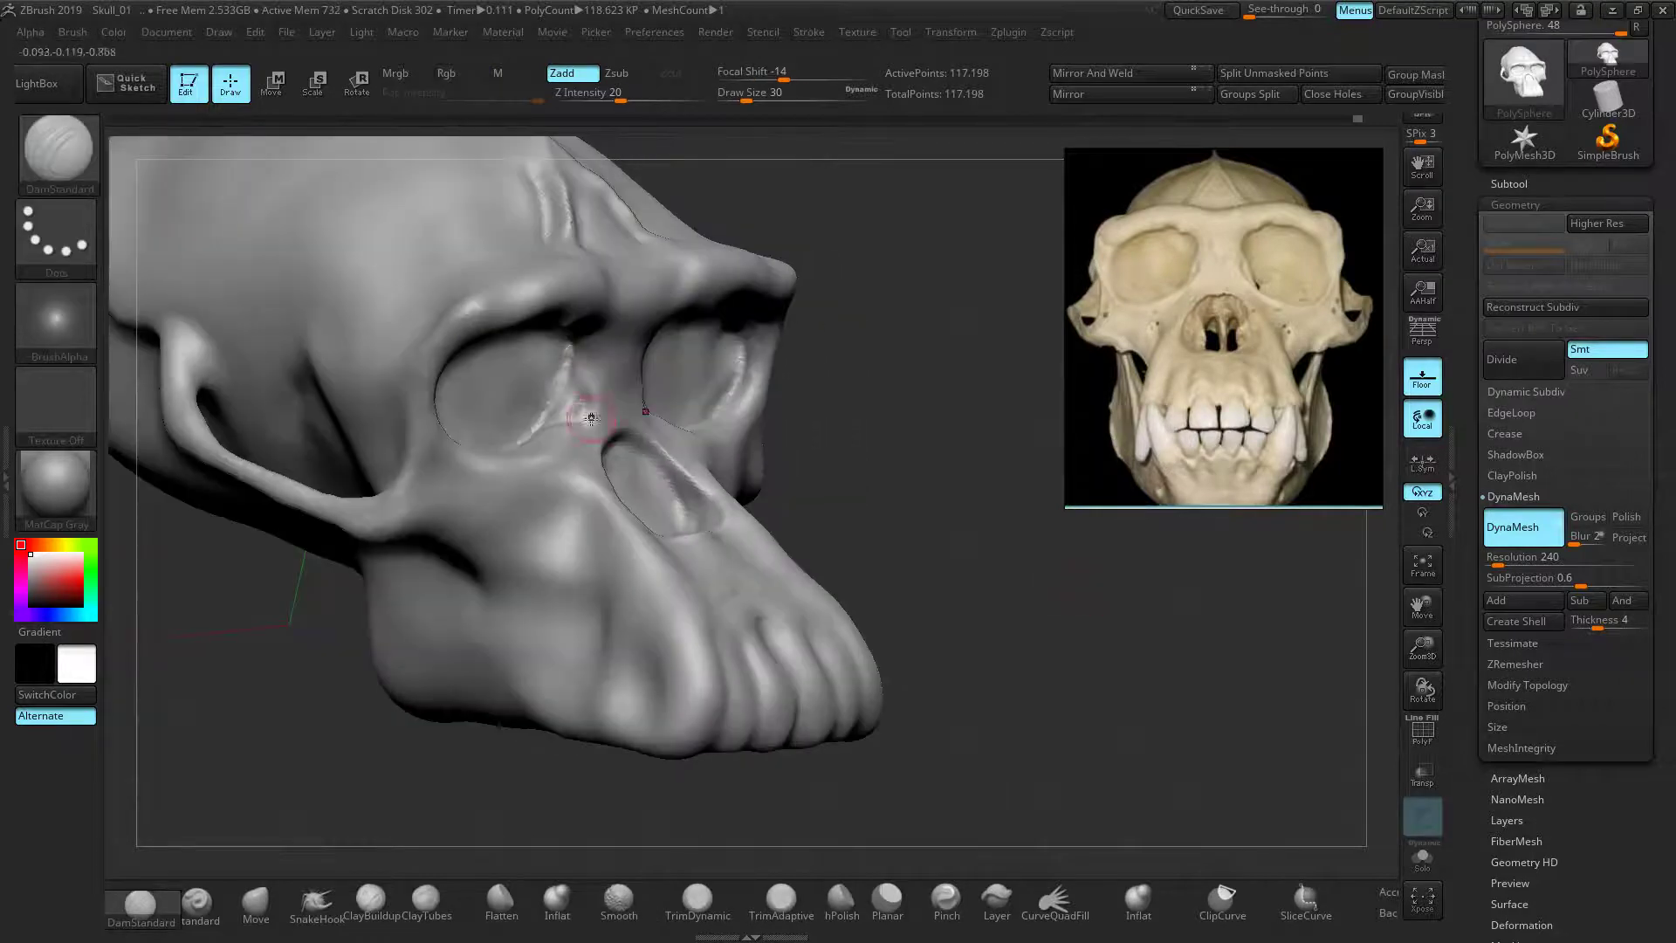
{"action": "key", "text": "ctrl"}
{"action": "key", "text": "ctrl"}
{"action": "left_click_drag", "start_coordinate": [548, 386], "coordinate": [562, 373]}
{"action": "key", "text": "ctrl+z"}
{"action": "left_click_drag", "start_coordinate": [909, 535], "coordinate": [789, 445]}
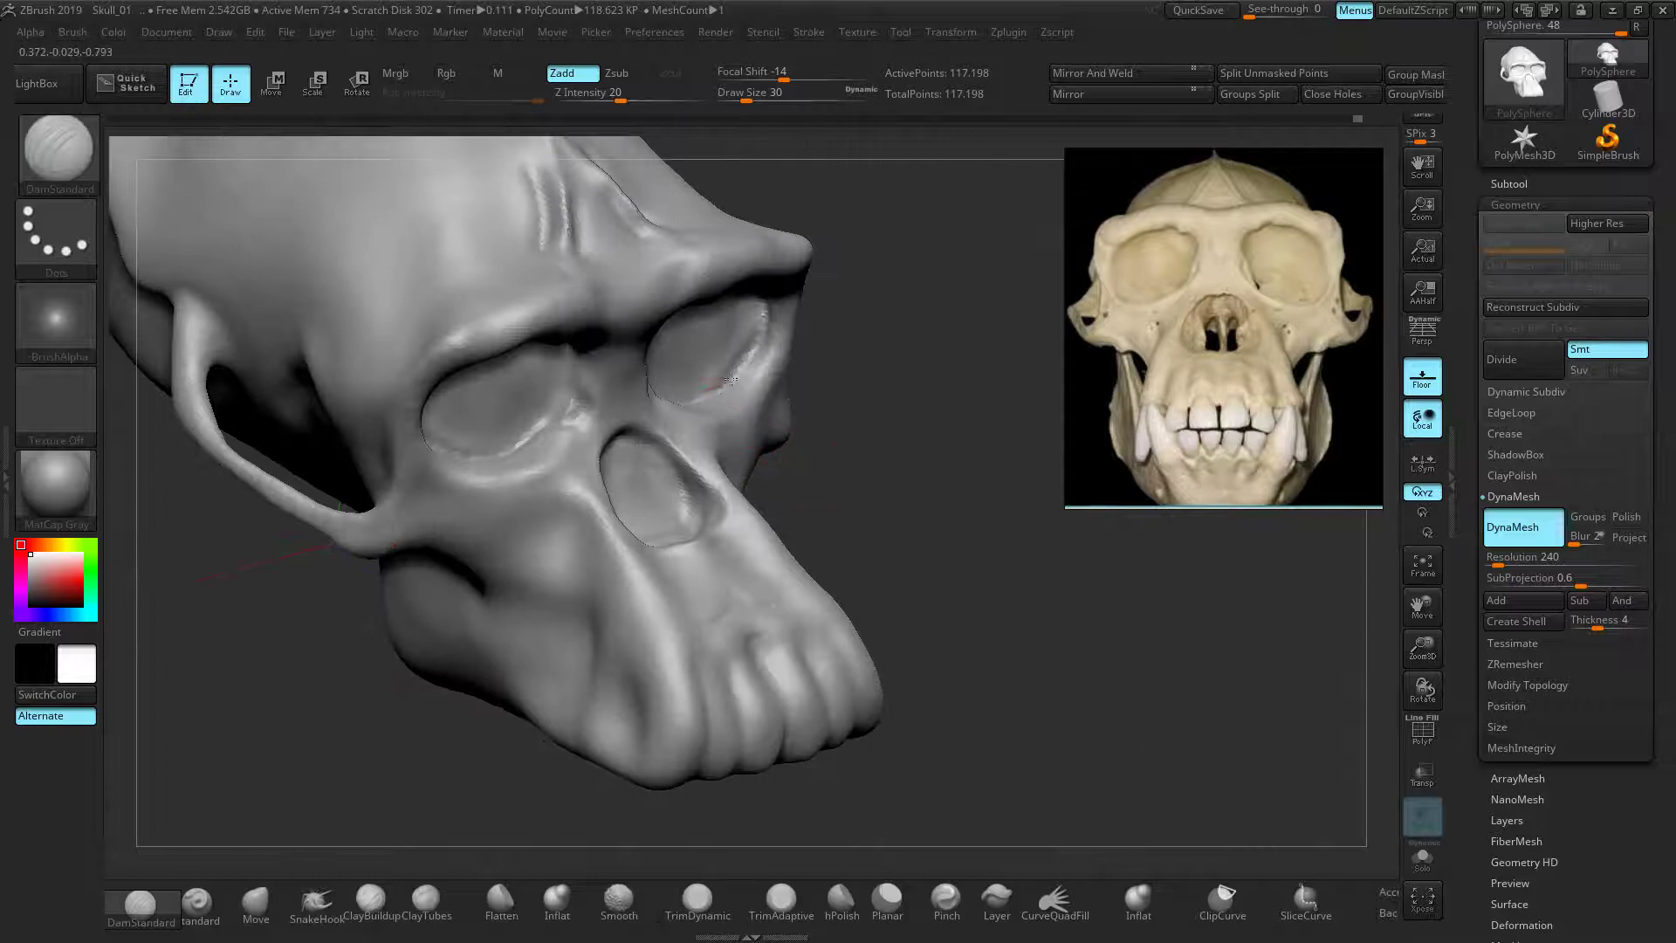
{"action": "mouse_move", "coordinate": [758, 338]}
{"action": "left_mouse_down", "text": "shift"}
{"action": "mouse_move", "coordinate": [703, 385]}
{"action": "mouse_move", "coordinate": [739, 391]}
{"action": "left_mouse_up", "text": "shift"}
{"action": "mouse_move", "coordinate": [804, 404]}
{"action": "left_mouse_down", "text": "shift"}
{"action": "mouse_move", "coordinate": [737, 389]}
{"action": "mouse_move", "coordinate": [777, 336]}
{"action": "mouse_move", "coordinate": [748, 363]}
{"action": "mouse_move", "coordinate": [749, 391]}
{"action": "left_mouse_up", "text": "shift"}
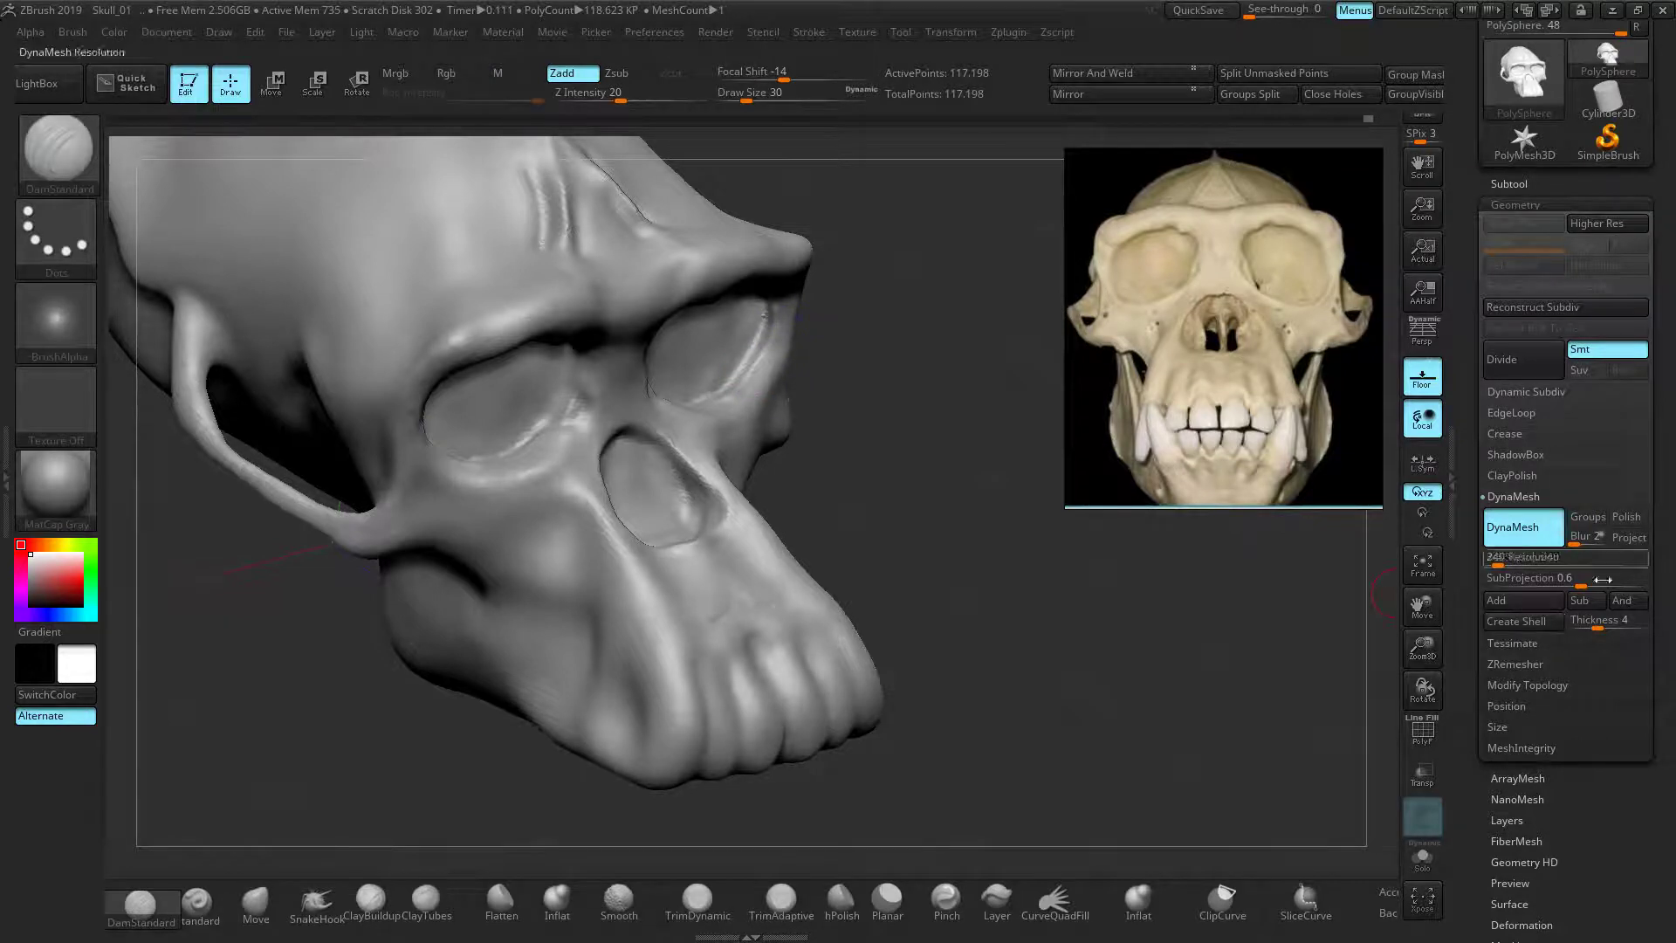
Raise a ridge from beside the nasal opening down the side of the muzzle with DamStandard and smooth its outer flank
{"action": "left_click_drag", "start_coordinate": [964, 515], "coordinate": [940, 462]}
{"action": "right_click_drag", "start_coordinate": [843, 577], "coordinate": [880, 620], "text": "ctrl"}
{"action": "mouse_move", "coordinate": [880, 619]}
{"action": "right_mouse_down", "text": "alt"}
{"action": "mouse_move", "coordinate": [995, 591]}
{"action": "mouse_move", "coordinate": [1048, 646]}
{"action": "right_mouse_up", "text": "alt"}
{"action": "right_click_drag", "start_coordinate": [1047, 646], "coordinate": [964, 685], "text": "ctrl"}
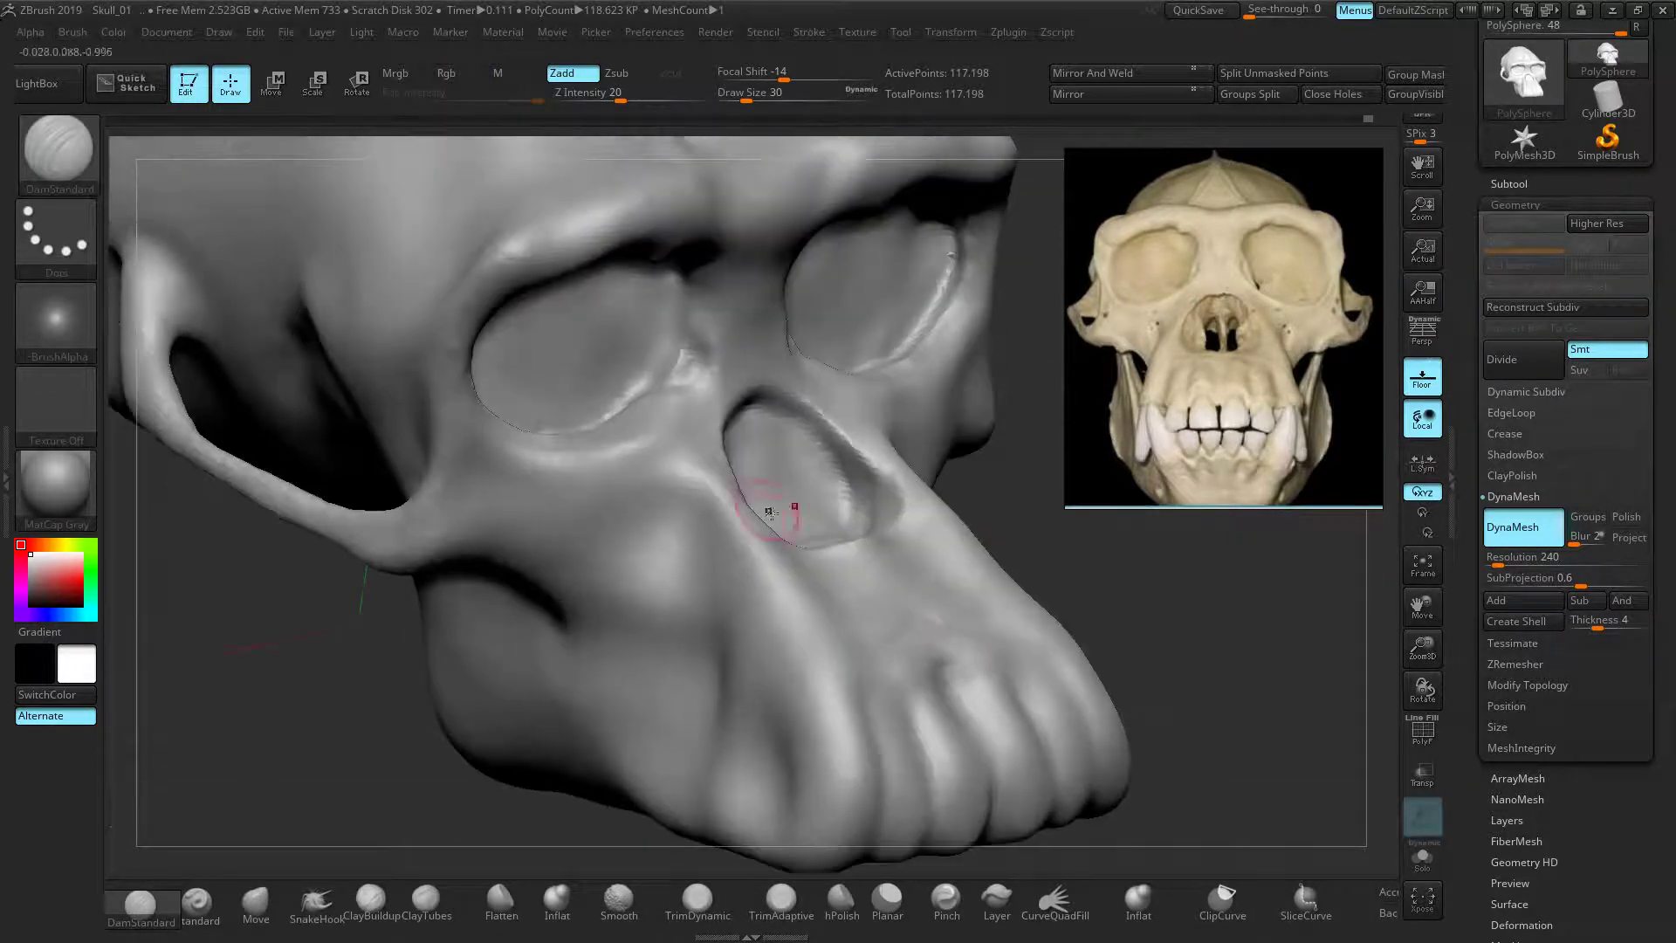
{"action": "left_click_drag", "start_coordinate": [709, 485], "coordinate": [777, 599]}
{"action": "key", "text": "ctrl+z"}
{"action": "left_click_drag", "start_coordinate": [715, 494], "coordinate": [793, 646]}
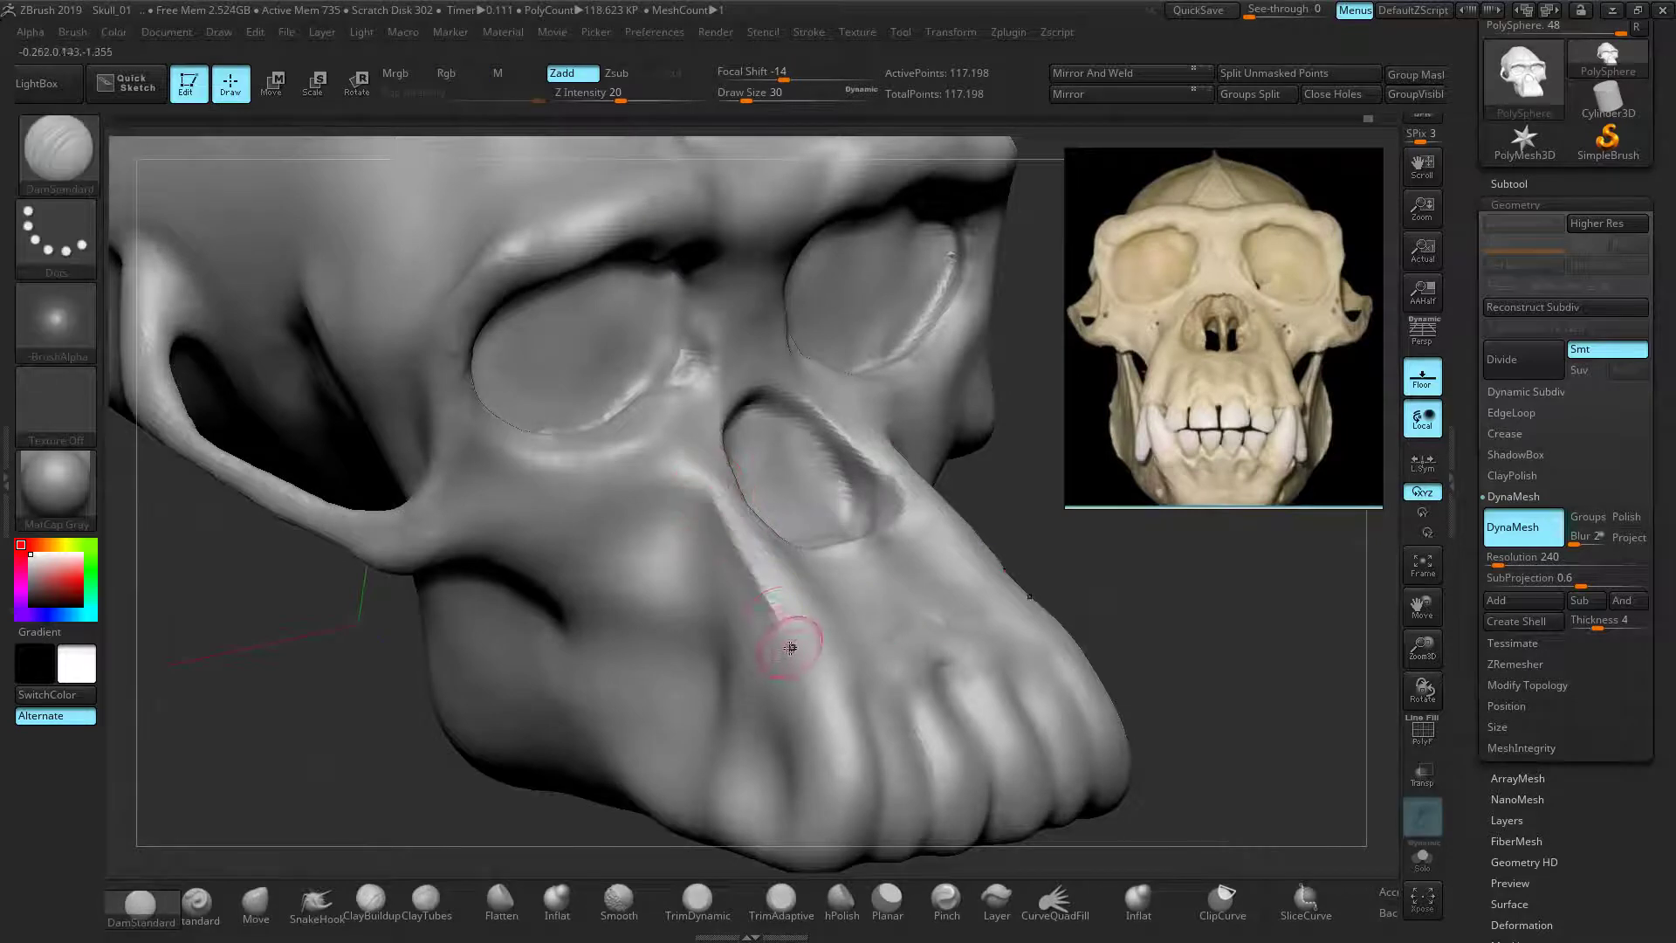
{"action": "left_click_drag", "start_coordinate": [718, 540], "coordinate": [782, 643], "text": "shift"}
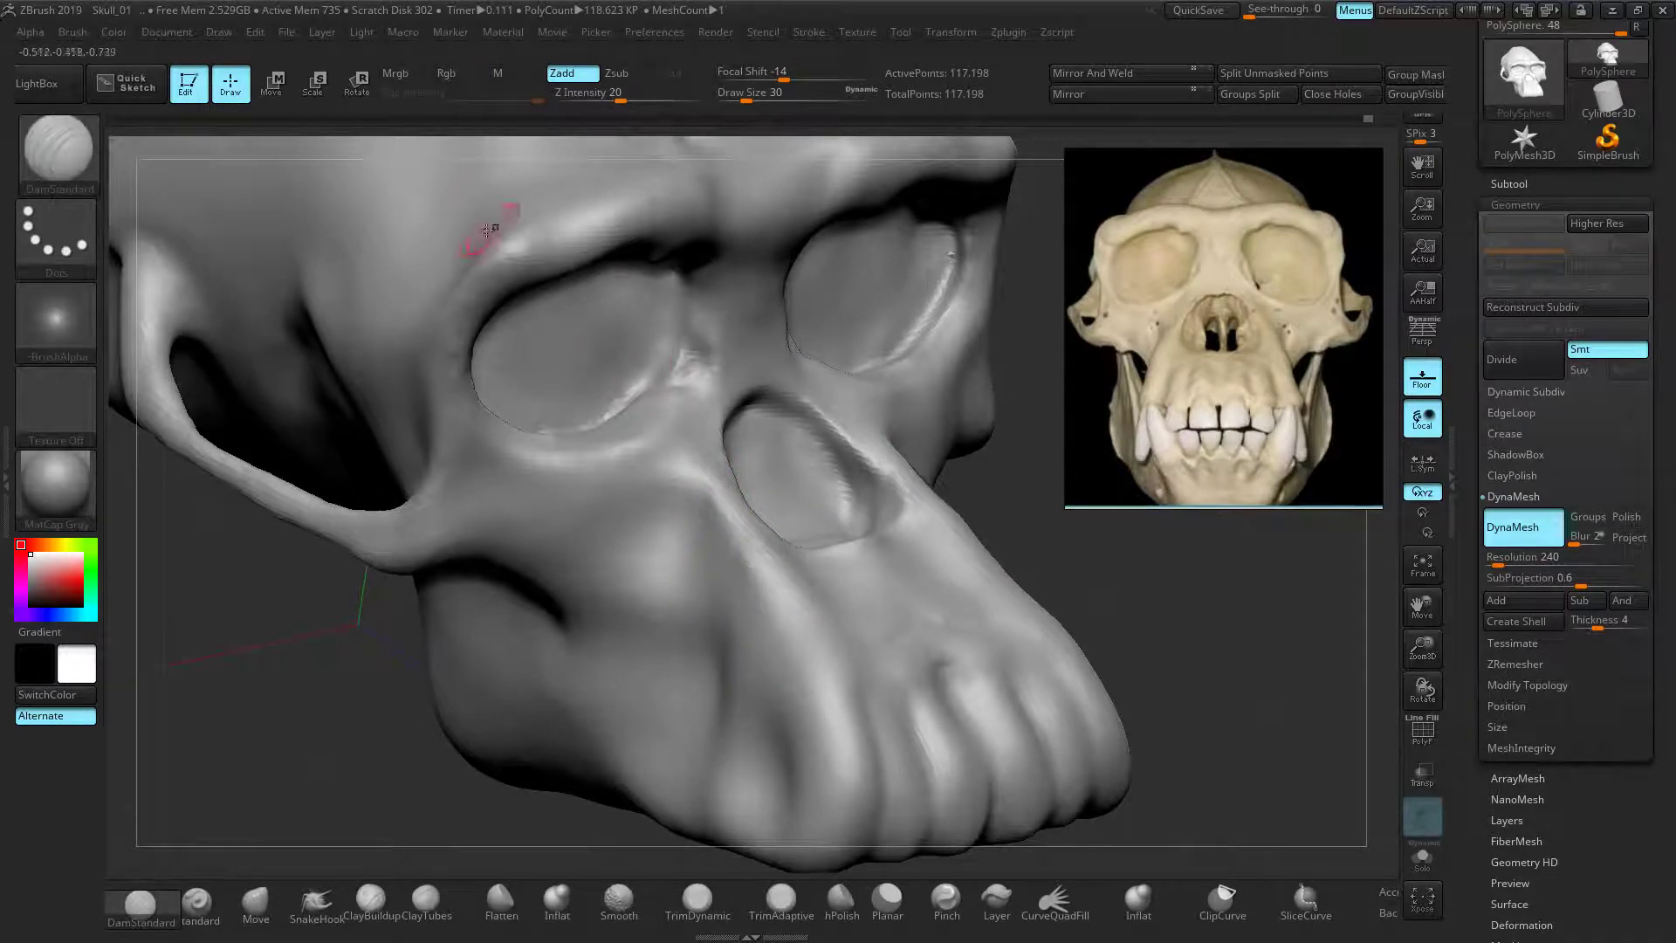
Try a DamStandard stroke behind the outer rim of the eye socket in side view
{"action": "mouse_move", "coordinate": [292, 731]}
{"action": "right_mouse_down"}
{"action": "mouse_move", "coordinate": [311, 689]}
{"action": "mouse_move", "coordinate": [333, 688]}
{"action": "right_mouse_up"}
{"action": "right_click_drag", "start_coordinate": [778, 319], "coordinate": [772, 283], "text": "ctrl"}
{"action": "right_click_drag", "start_coordinate": [772, 283], "coordinate": [877, 350], "text": "alt"}
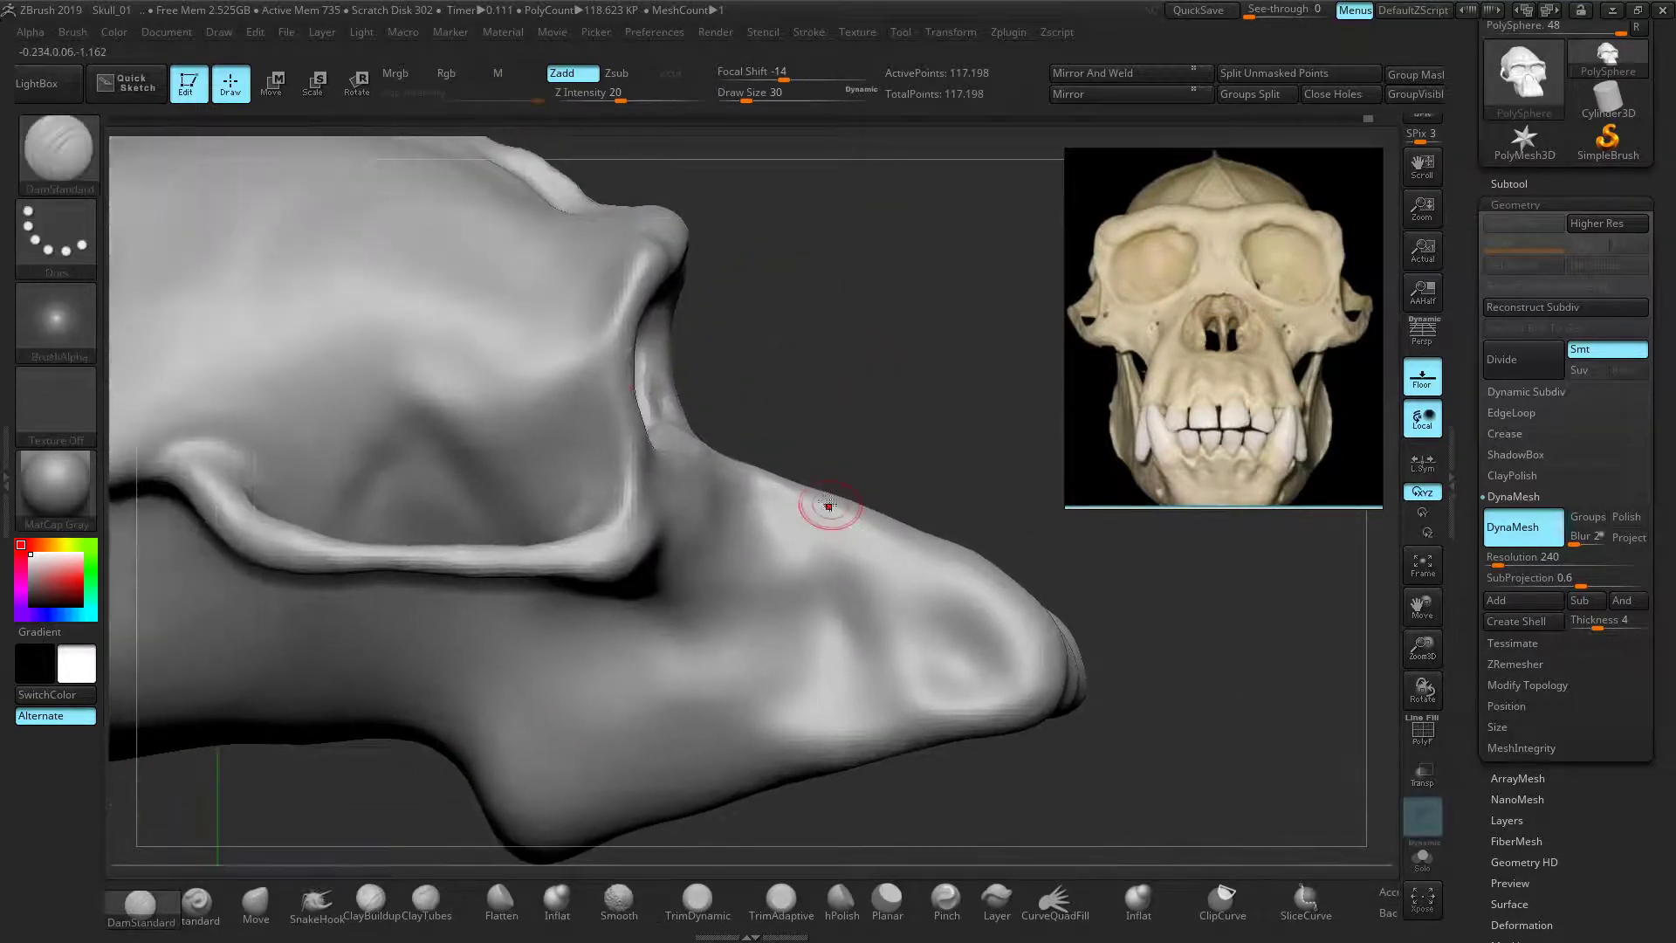
{"action": "left_click_drag", "start_coordinate": [602, 456], "coordinate": [576, 494]}
{"action": "key", "text": "ctrl+z"}
Sculpt a short vertical ridge on the nasal bridge between the eye sockets with DamStandard at draw size 26
{"action": "right_click_drag", "start_coordinate": [748, 373], "coordinate": [794, 393]}
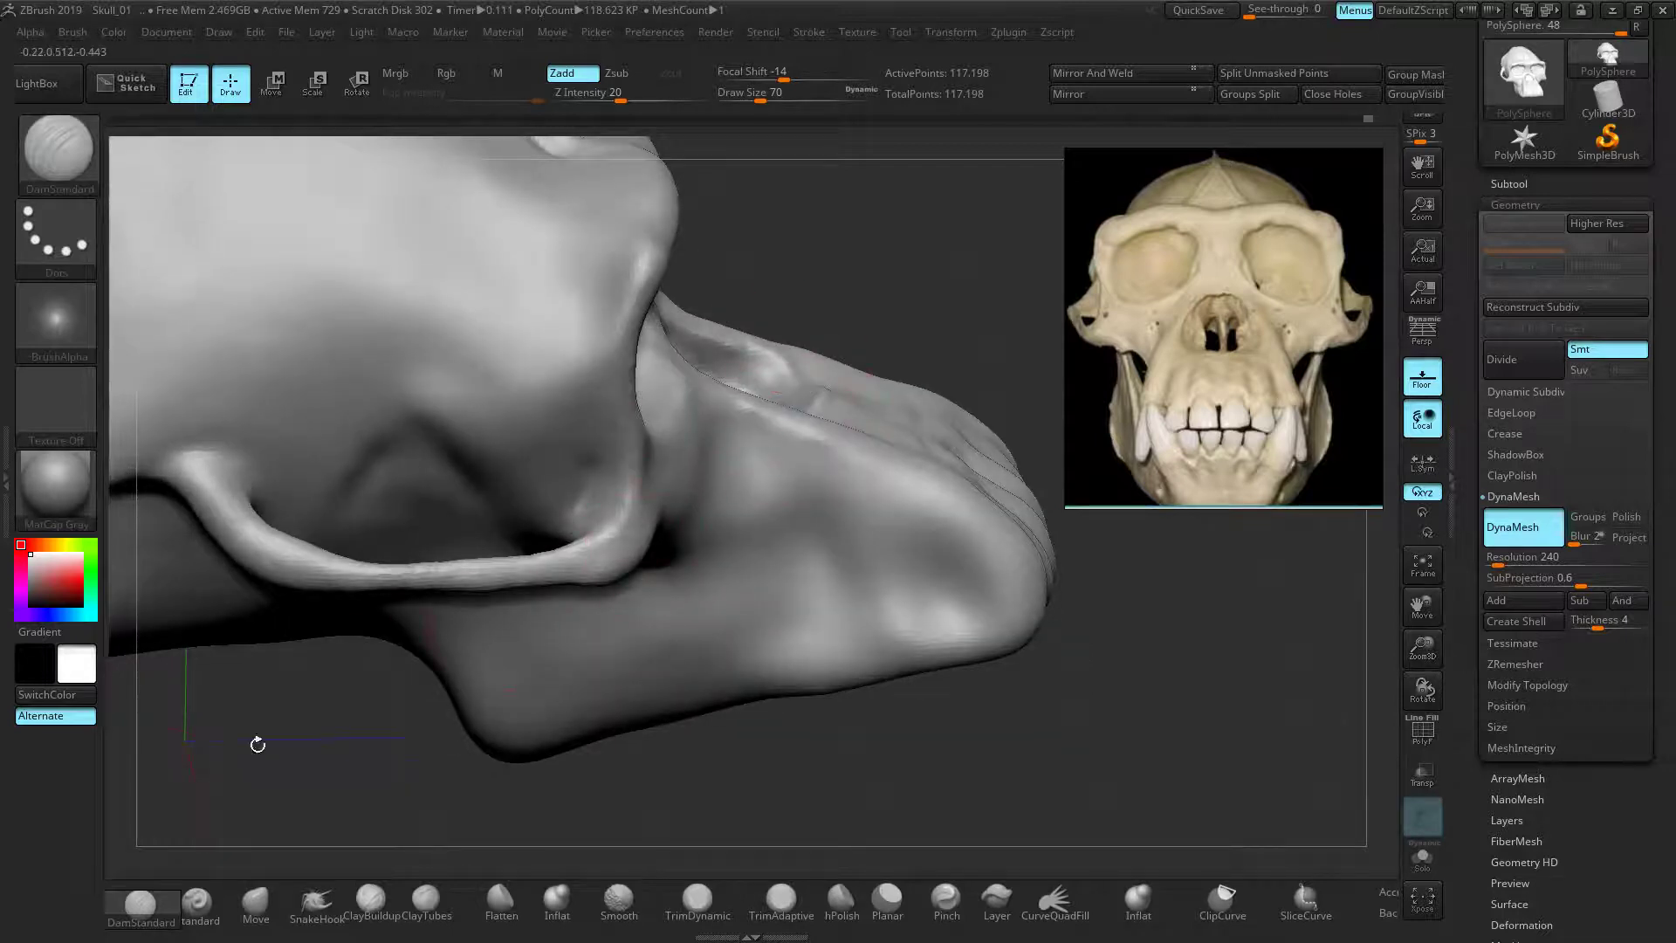
{"action": "left_click_drag", "start_coordinate": [820, 322], "coordinate": [776, 318]}
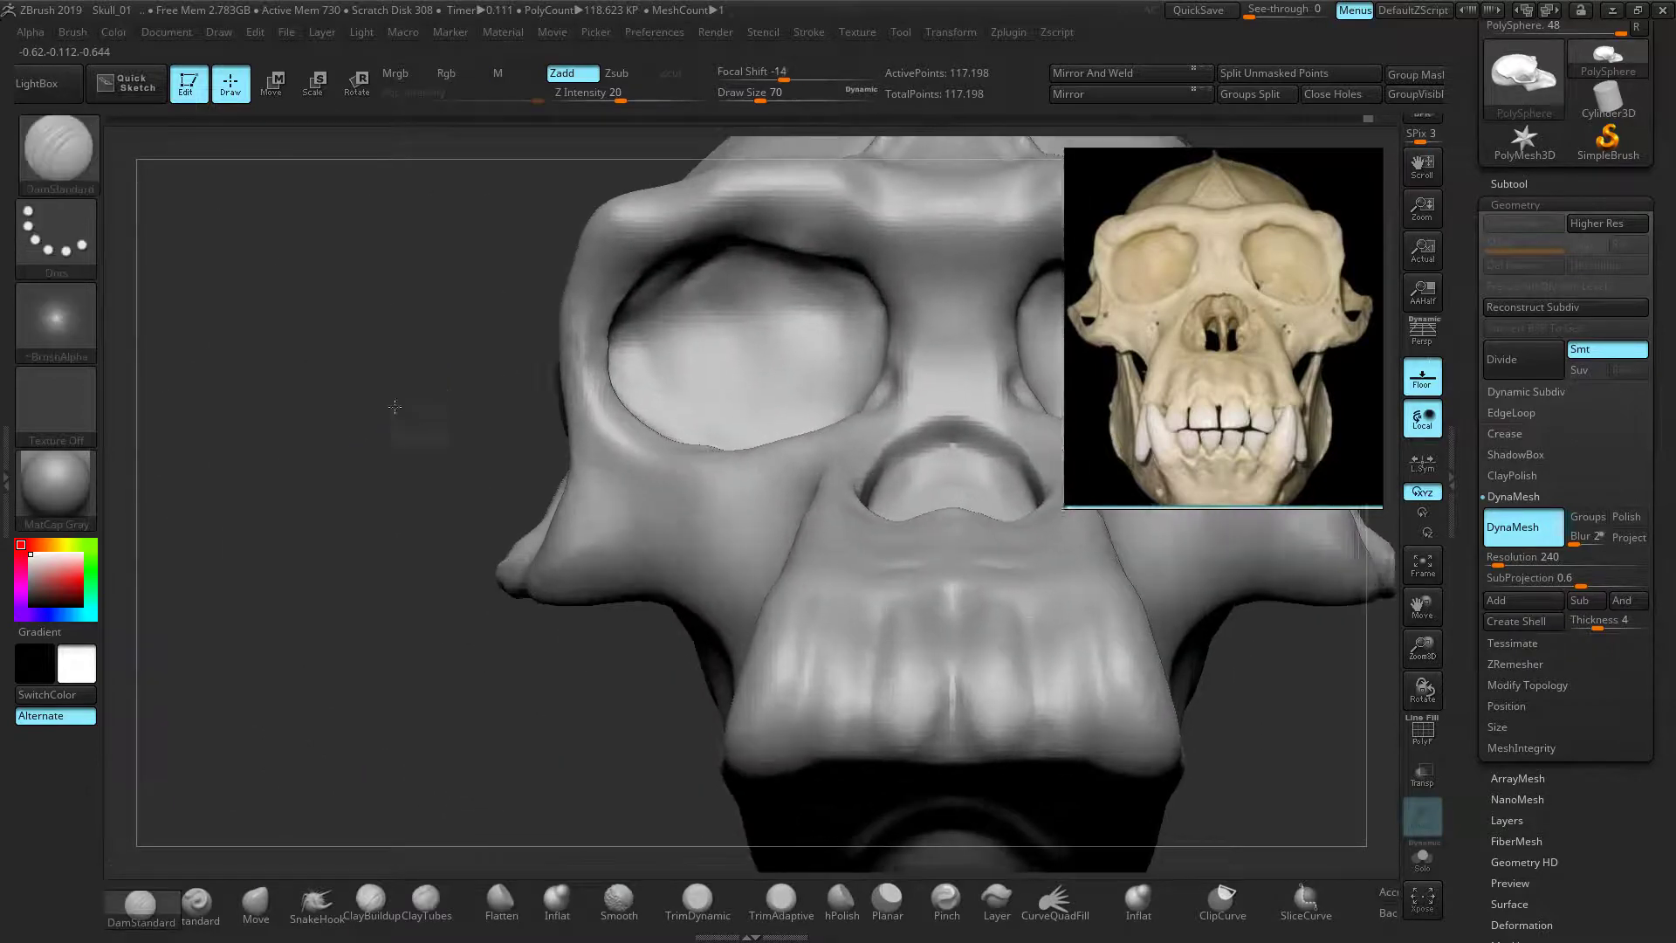
{"action": "left_click_drag", "start_coordinate": [1091, 611], "coordinate": [1021, 513]}
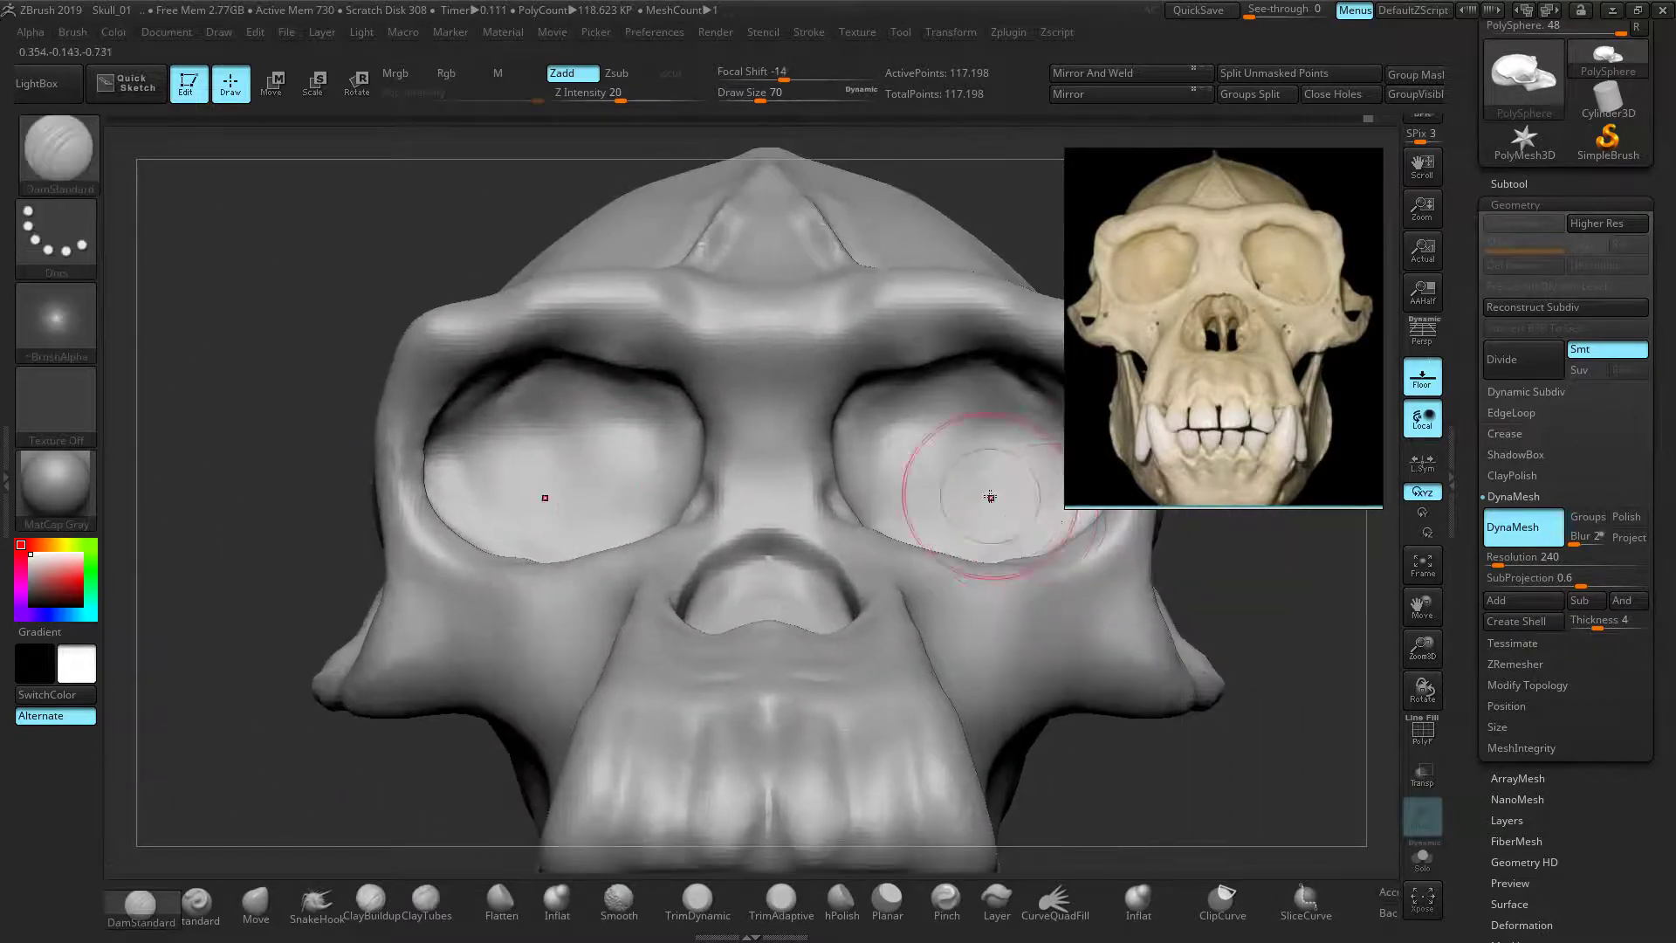
{"action": "left_click_drag", "start_coordinate": [759, 98], "coordinate": [733, 97]}
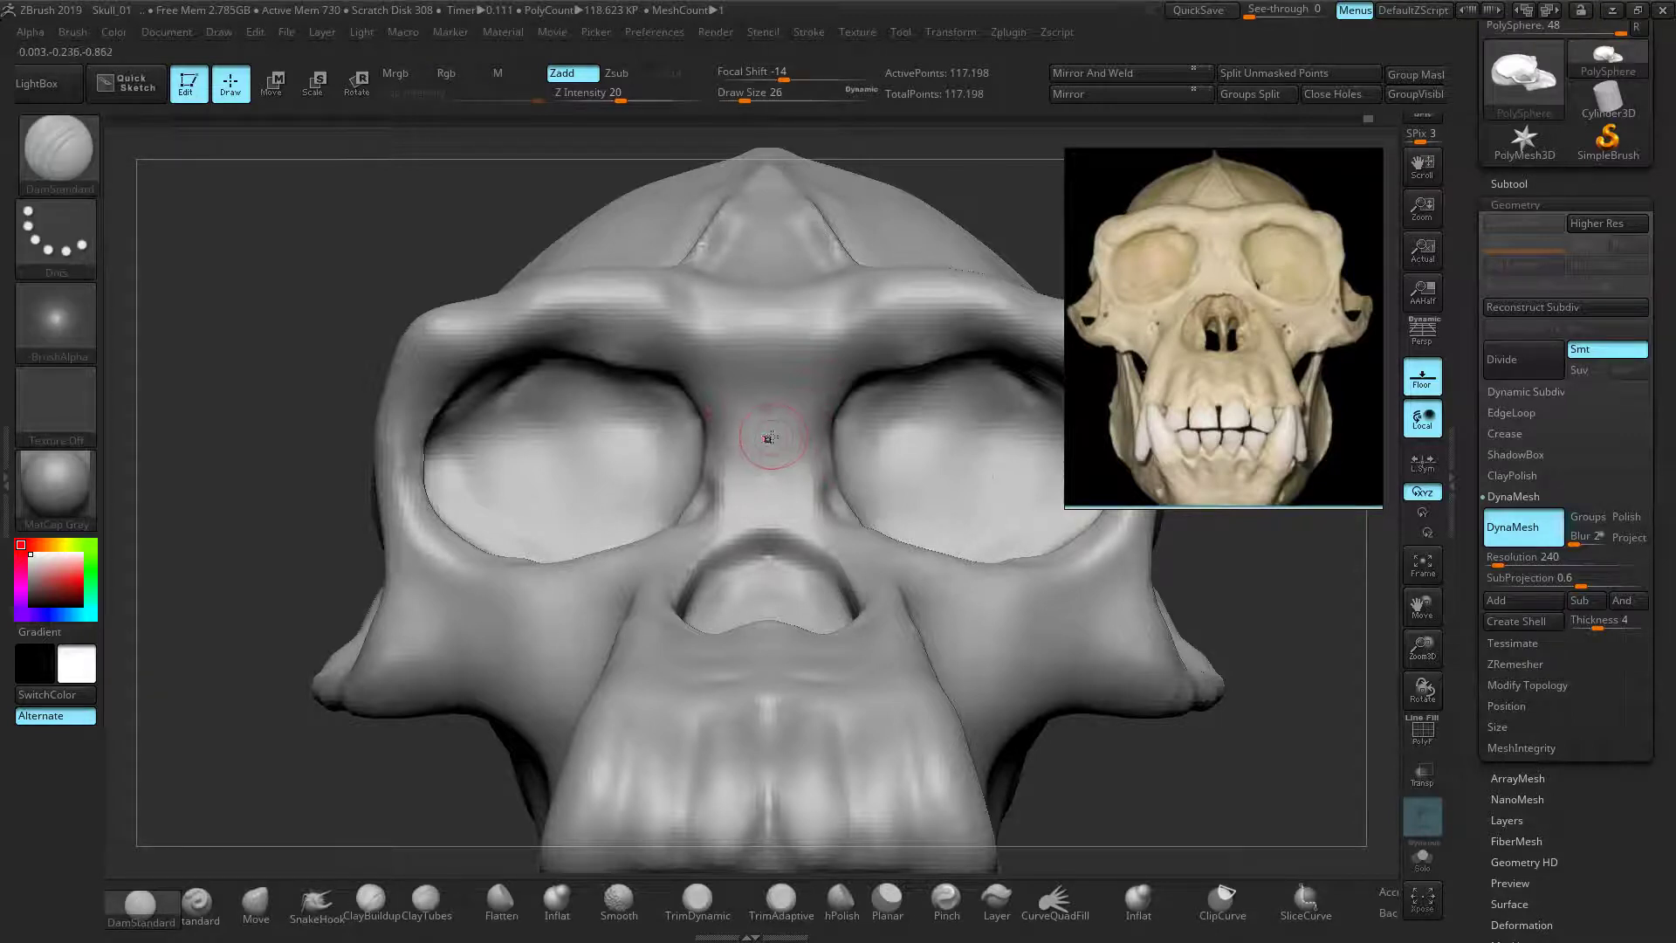
{"action": "key", "text": "shift"}
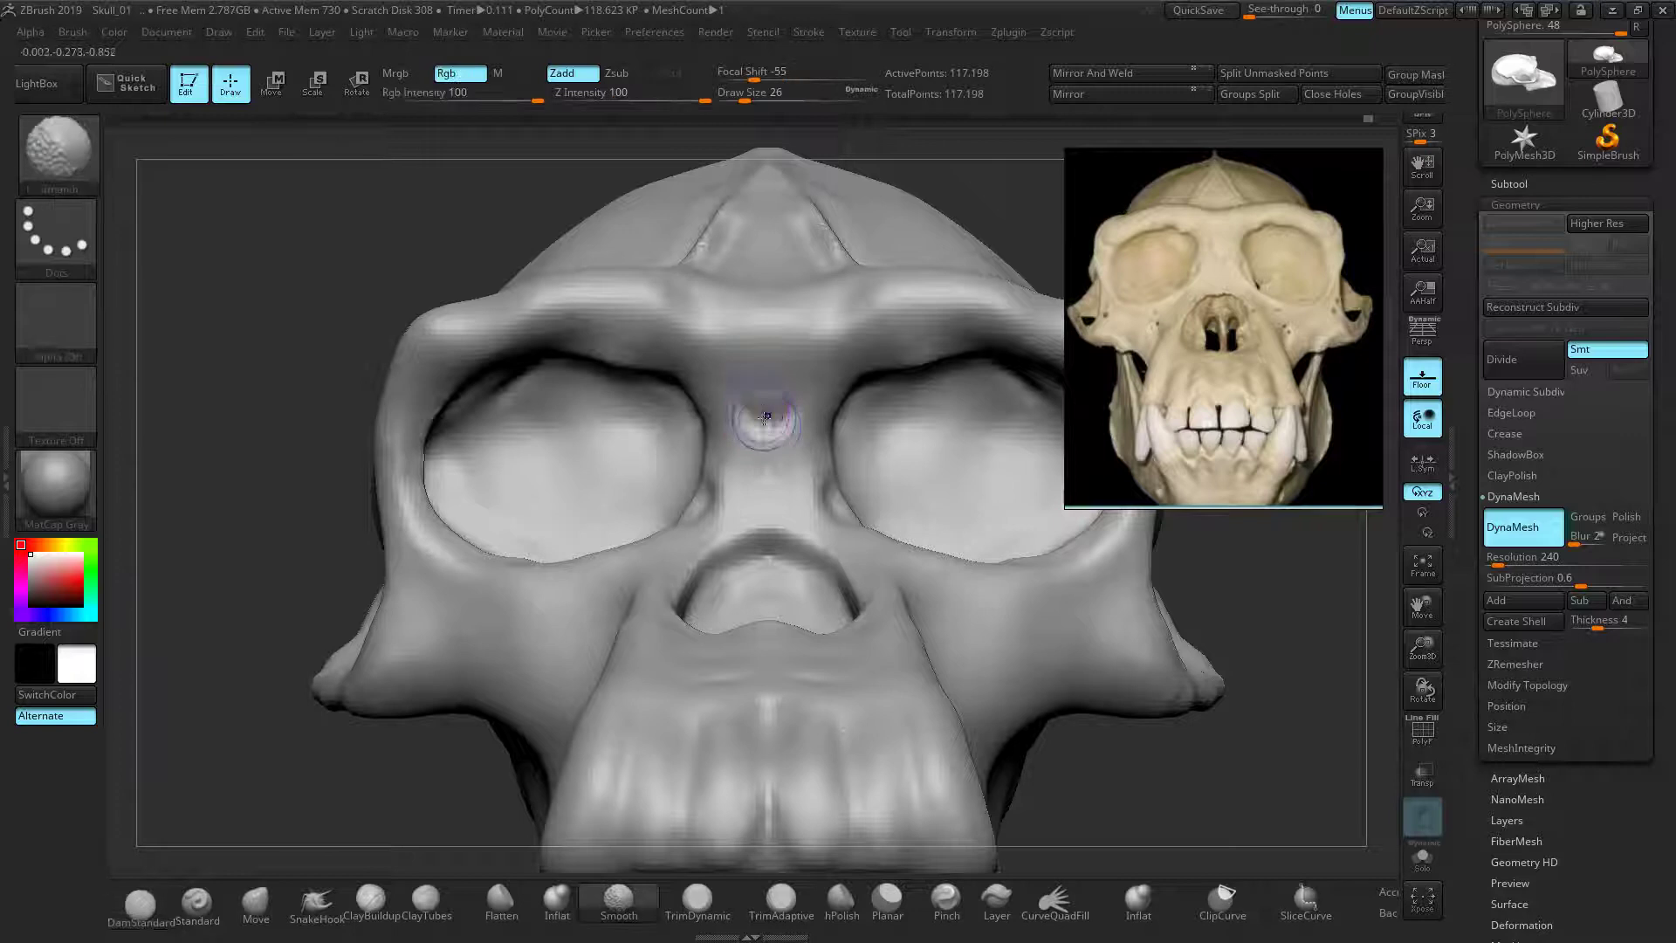
{"action": "left_click_drag", "start_coordinate": [769, 487], "coordinate": [770, 450]}
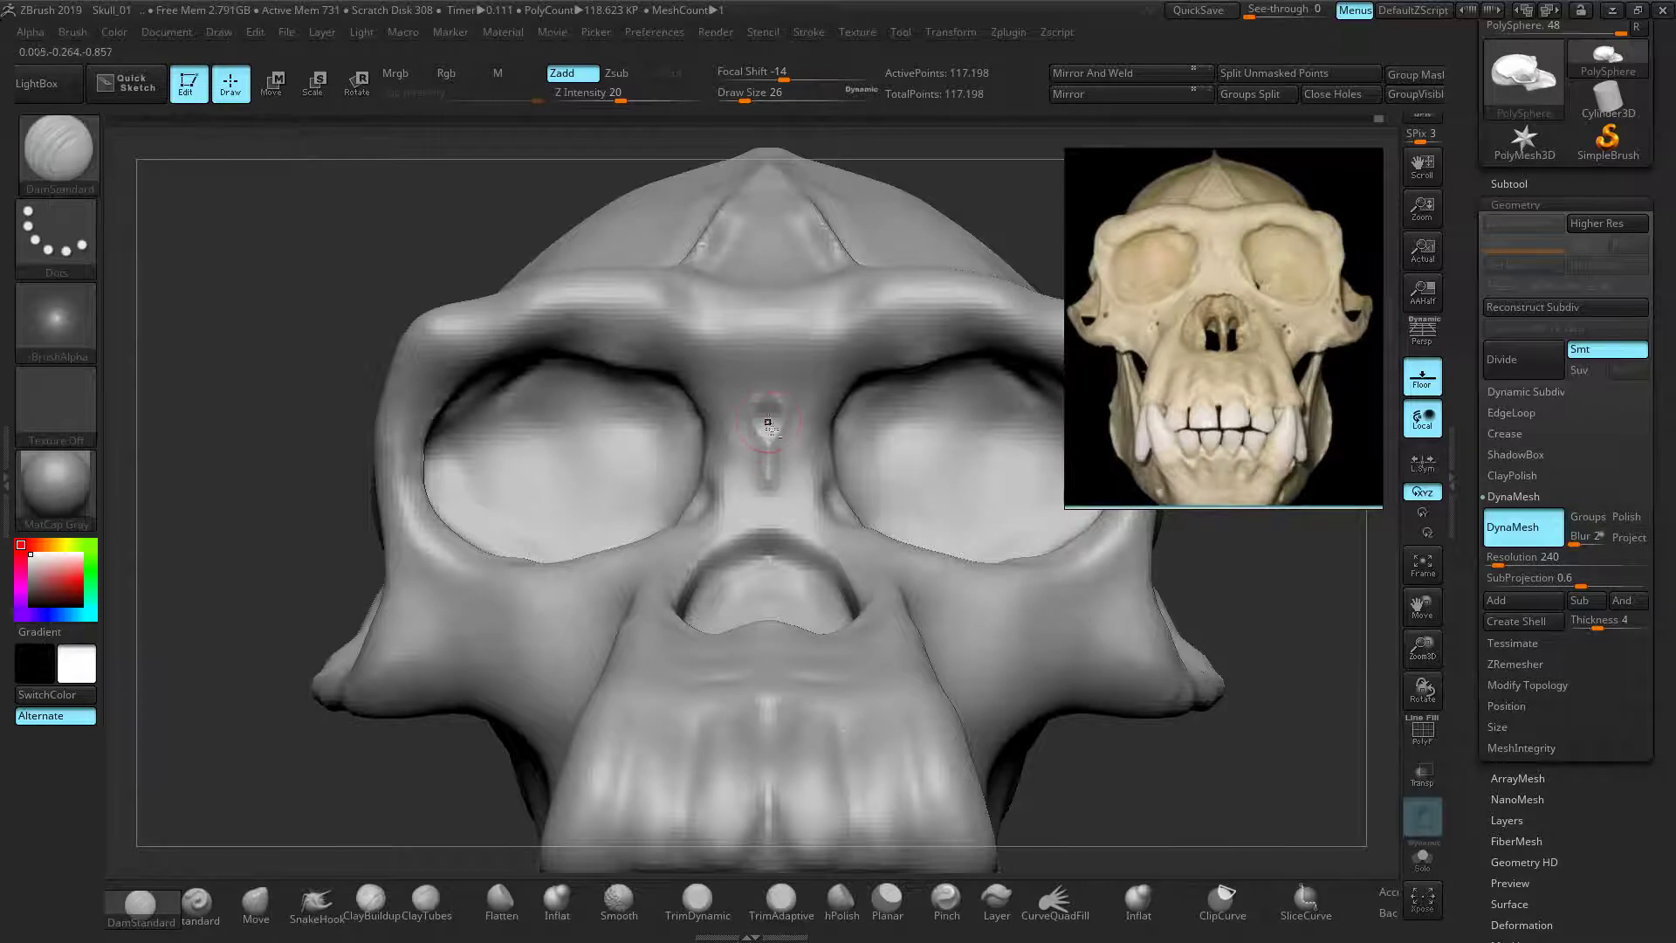
Soften the vertical detail on the nasal bridge and rework its upper end with DamStandard
{"action": "key", "text": "shift"}
{"action": "mouse_move", "coordinate": [188, 524]}
{"action": "left_mouse_down"}
{"action": "mouse_move", "coordinate": [271, 541]}
{"action": "mouse_move", "coordinate": [336, 523]}
{"action": "mouse_move", "coordinate": [281, 515]}
{"action": "left_mouse_up"}
{"action": "key", "text": "ctrl"}
{"action": "left_click_drag", "start_coordinate": [240, 336], "coordinate": [210, 334]}
{"action": "left_click_drag", "start_coordinate": [779, 474], "coordinate": [766, 467], "text": "shift"}
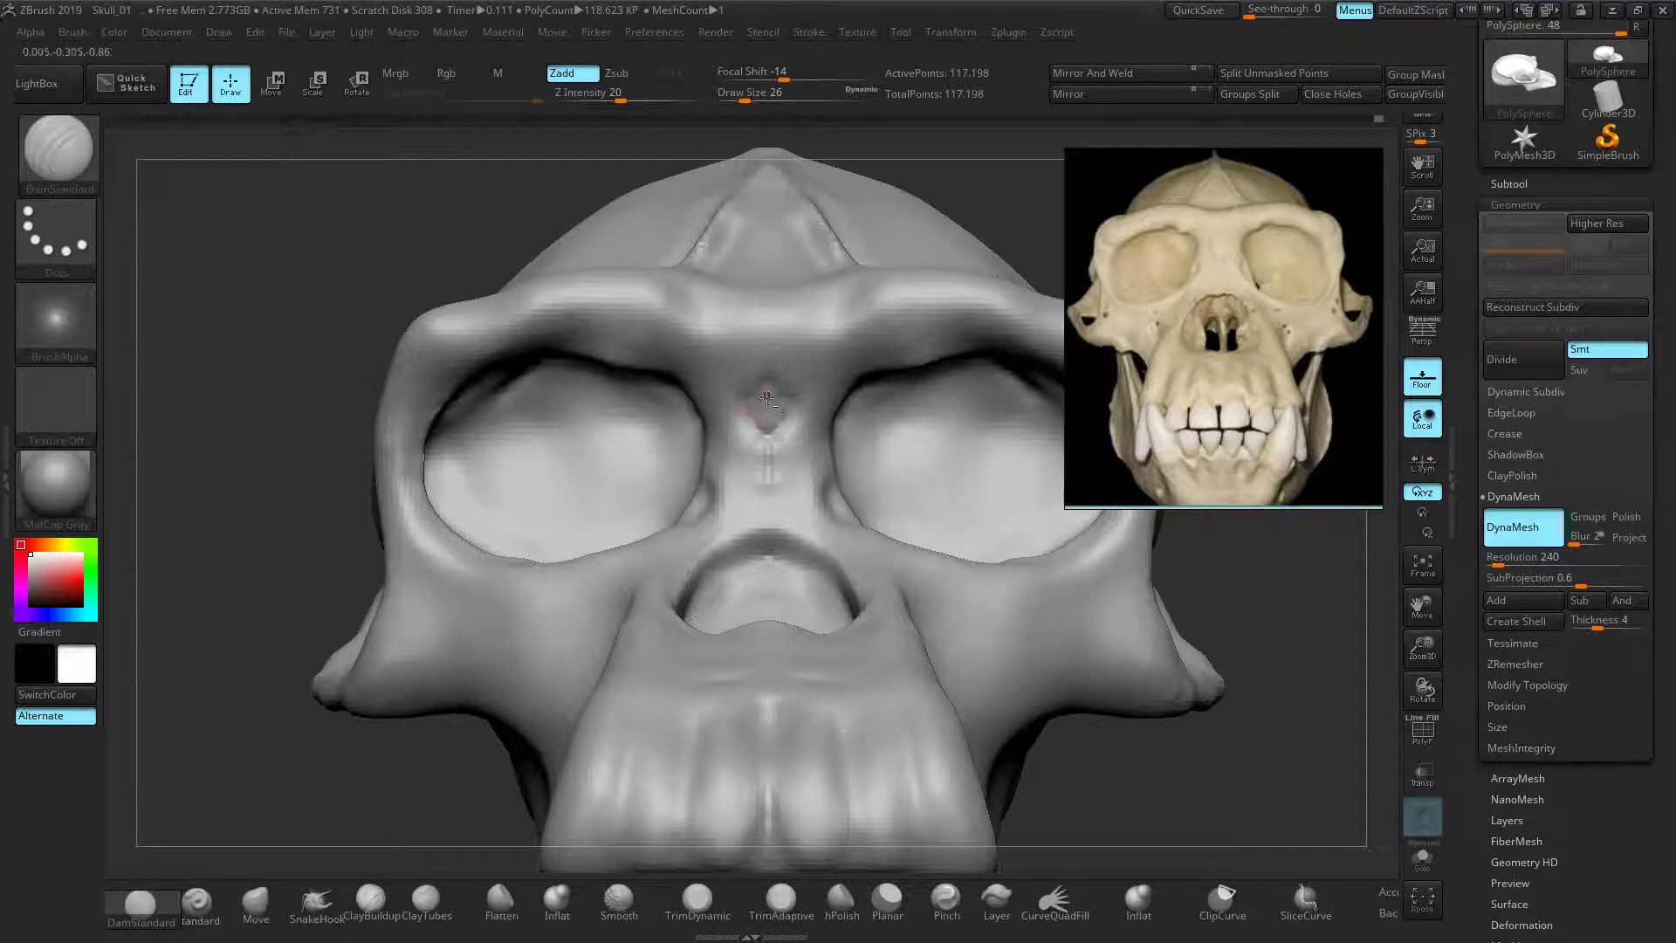
{"action": "mouse_move", "coordinate": [770, 401]}
{"action": "left_mouse_down"}
{"action": "mouse_move", "coordinate": [767, 426]}
{"action": "mouse_move", "coordinate": [767, 410]}
{"action": "left_mouse_up"}
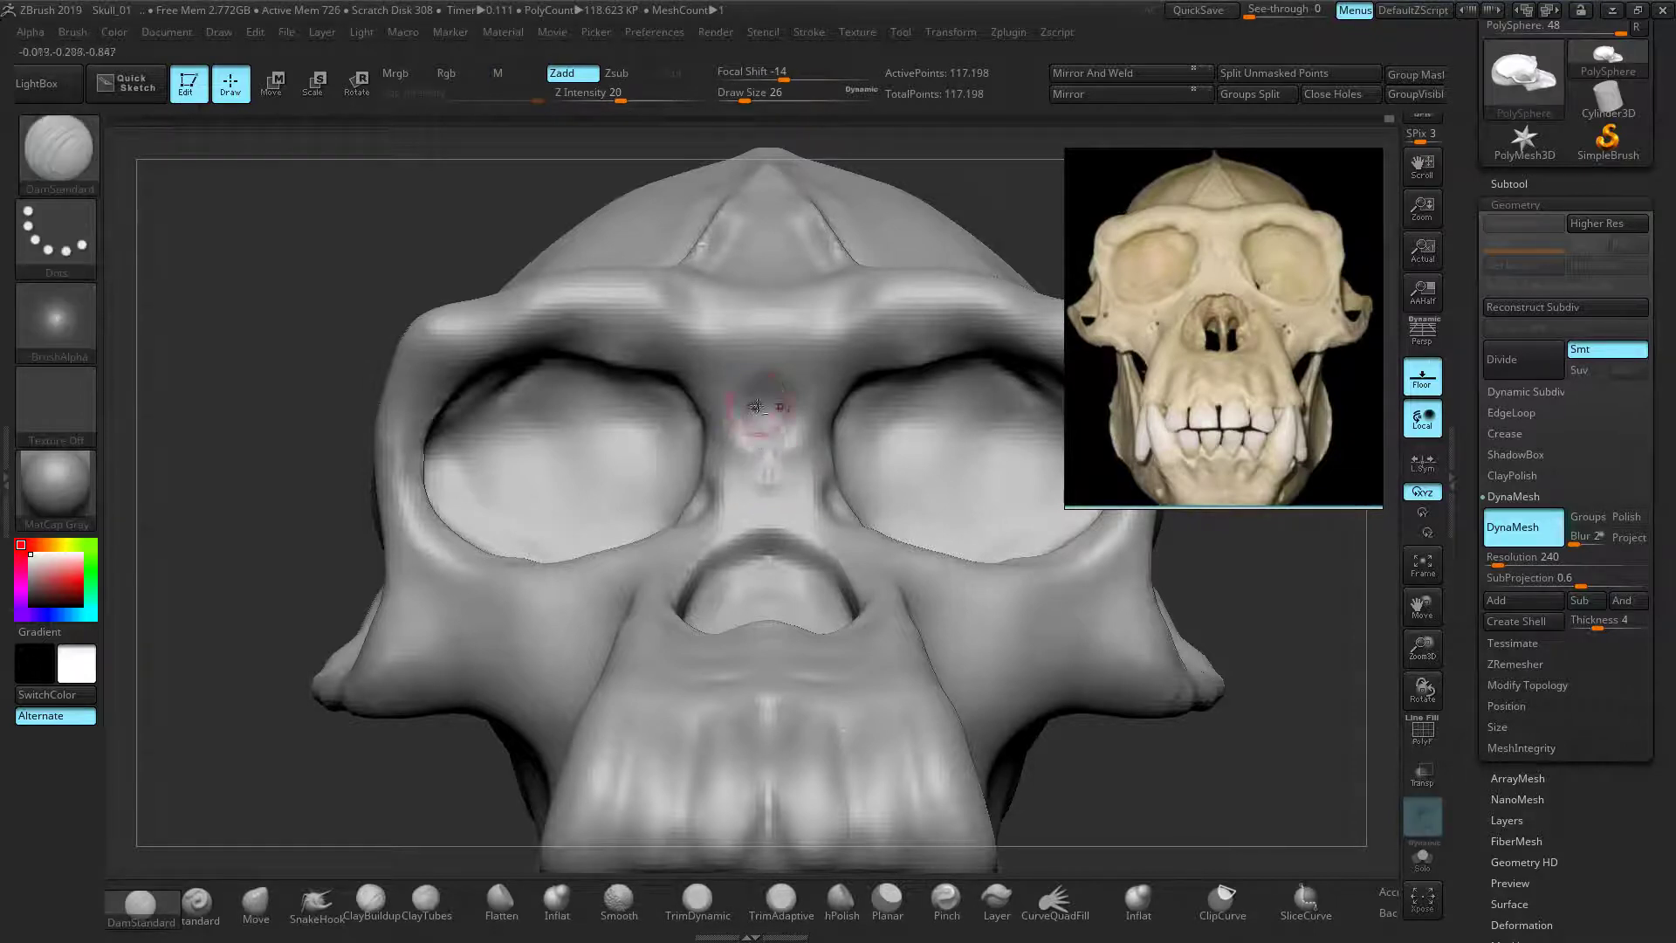
{"action": "right_click_drag", "start_coordinate": [512, 466], "coordinate": [842, 504]}
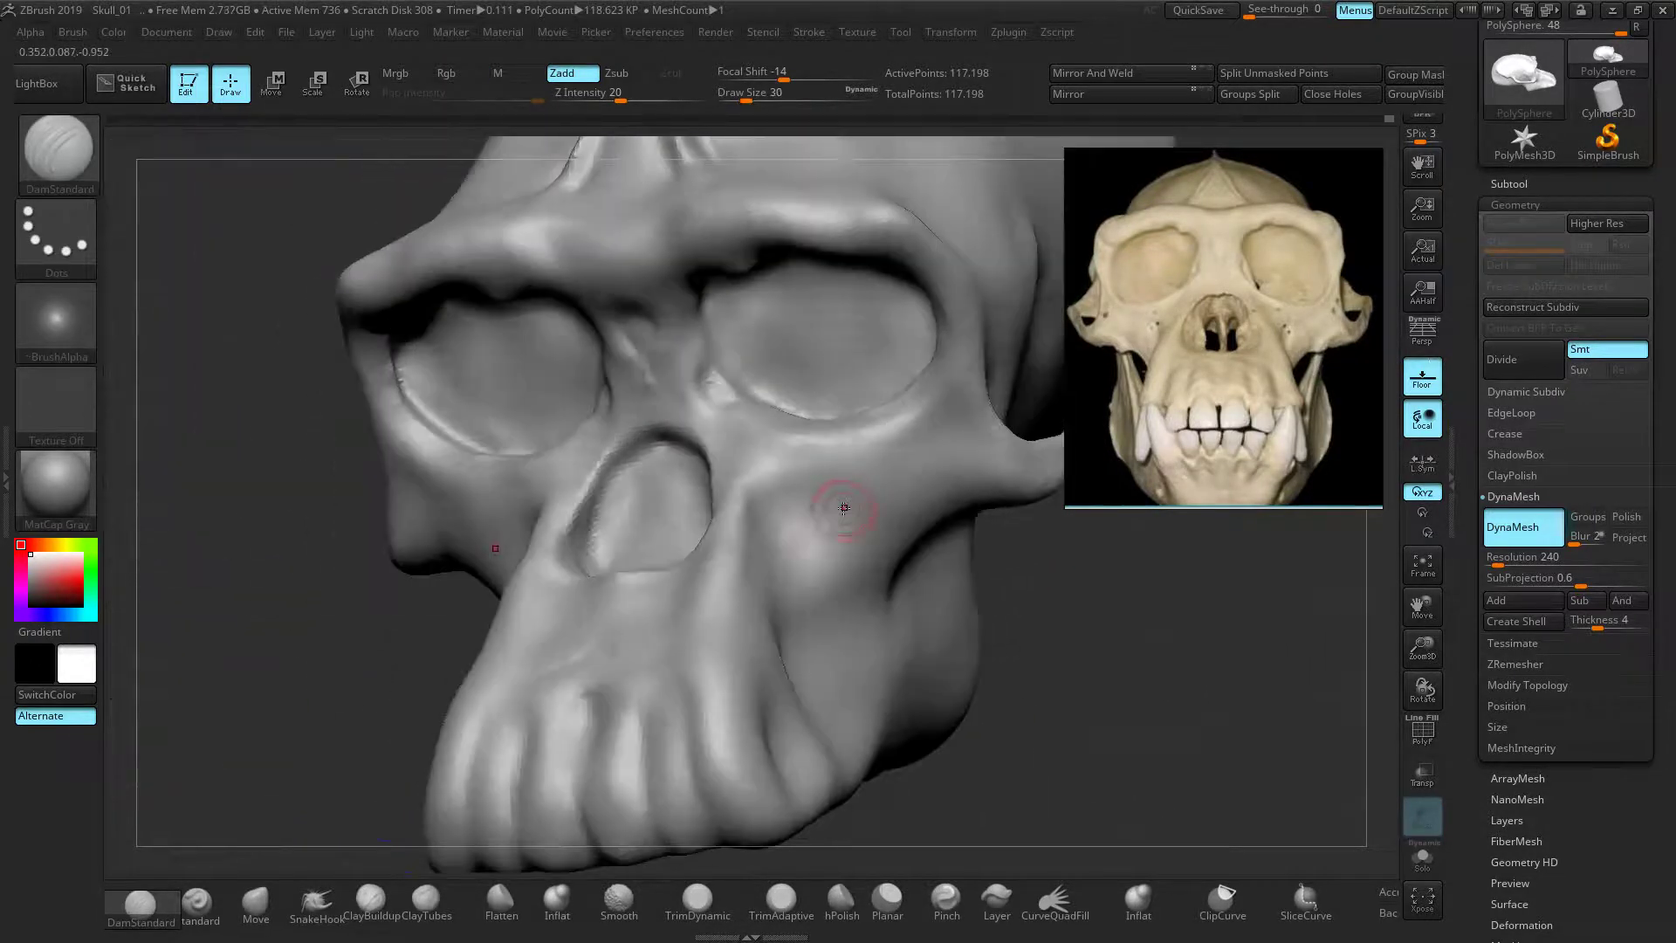
Deepen the groove along the outer side of the muzzle ridge below the eye socket with DamStandard at draw size 42
{"action": "left_click_drag", "start_coordinate": [744, 604], "coordinate": [744, 479]}
{"action": "key", "text": "ctrl+z"}
{"action": "left_click_drag", "start_coordinate": [760, 643], "coordinate": [755, 498]}
{"action": "mouse_move", "coordinate": [743, 509]}
{"action": "left_mouse_down"}
{"action": "mouse_move", "coordinate": [740, 698]}
{"action": "mouse_move", "coordinate": [749, 536]}
{"action": "mouse_move", "coordinate": [752, 551]}
{"action": "left_mouse_up"}
{"action": "left_click_drag", "start_coordinate": [1213, 760], "coordinate": [1043, 790]}
{"action": "left_click_drag", "start_coordinate": [801, 519], "coordinate": [774, 638]}
{"action": "key", "text": "ctrl+z"}
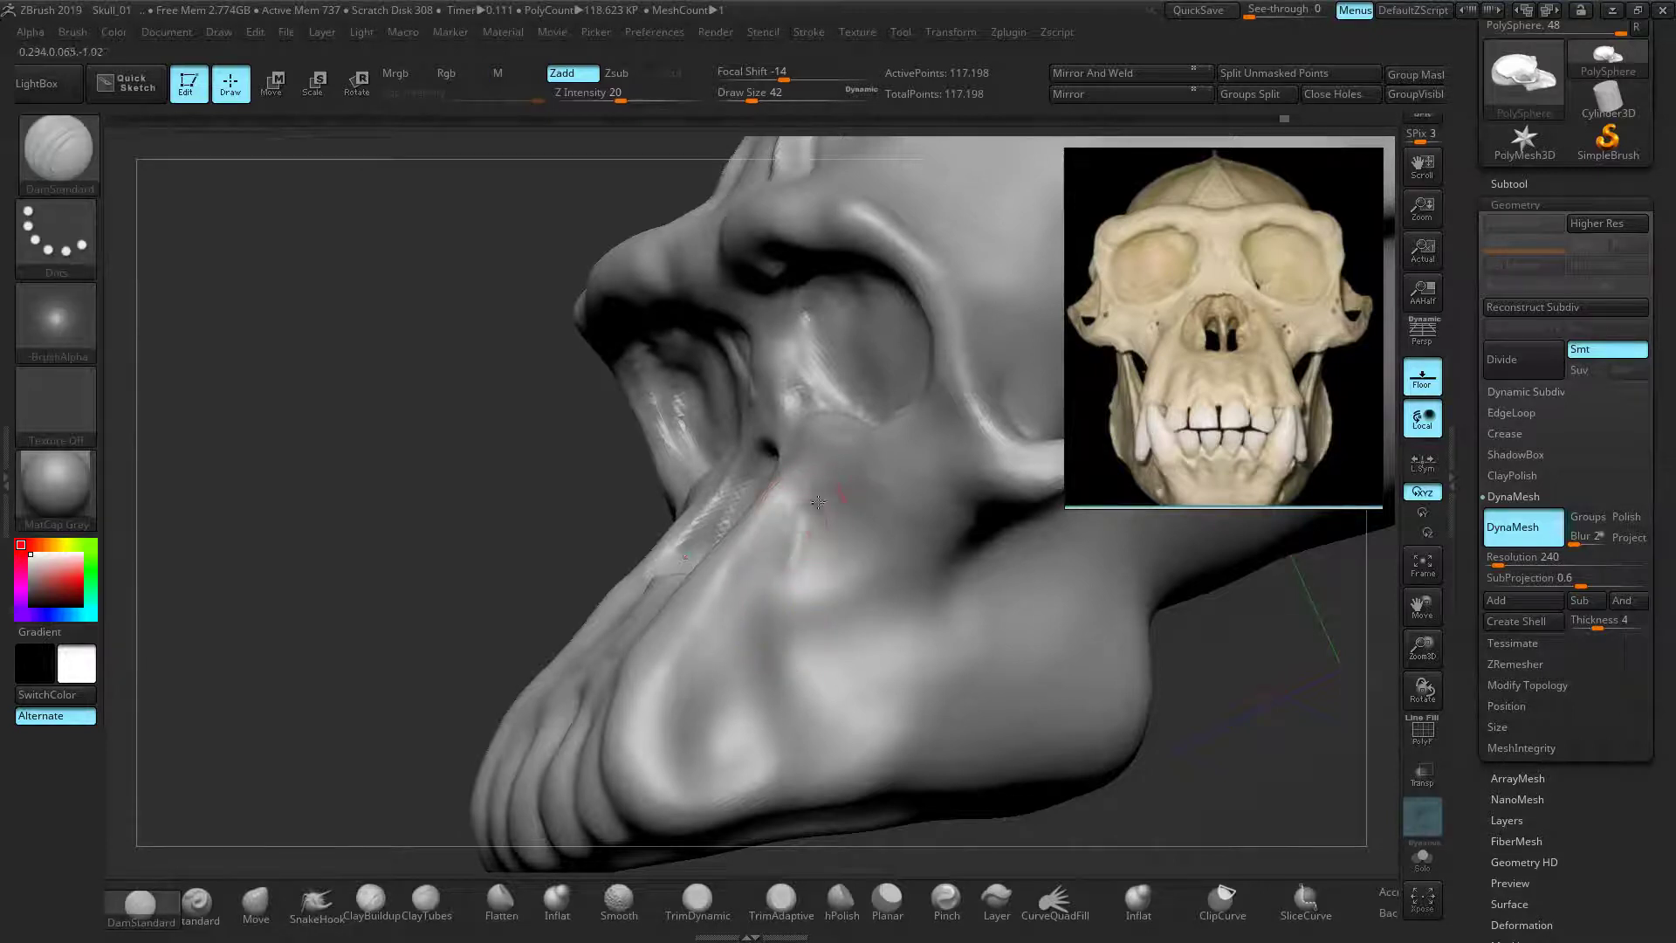
{"action": "mouse_move", "coordinate": [807, 515]}
{"action": "left_mouse_down"}
{"action": "mouse_move", "coordinate": [763, 609]}
{"action": "mouse_move", "coordinate": [821, 509]}
{"action": "mouse_move", "coordinate": [774, 584]}
{"action": "left_mouse_up"}
Remesh the skull with DynaMesh and smooth the far side wall of the nasal opening
{"action": "mouse_move", "coordinate": [523, 563]}
{"action": "left_mouse_down"}
{"action": "mouse_move", "coordinate": [628, 548]}
{"action": "mouse_move", "coordinate": [685, 480]}
{"action": "left_mouse_up"}
{"action": "left_click_drag", "start_coordinate": [402, 521], "coordinate": [428, 541], "text": "ctrl"}
{"action": "mouse_move", "coordinate": [633, 520]}
{"action": "left_mouse_down", "text": "shift"}
{"action": "mouse_move", "coordinate": [670, 501]}
{"action": "mouse_move", "coordinate": [652, 521]}
{"action": "left_mouse_up", "text": "shift"}
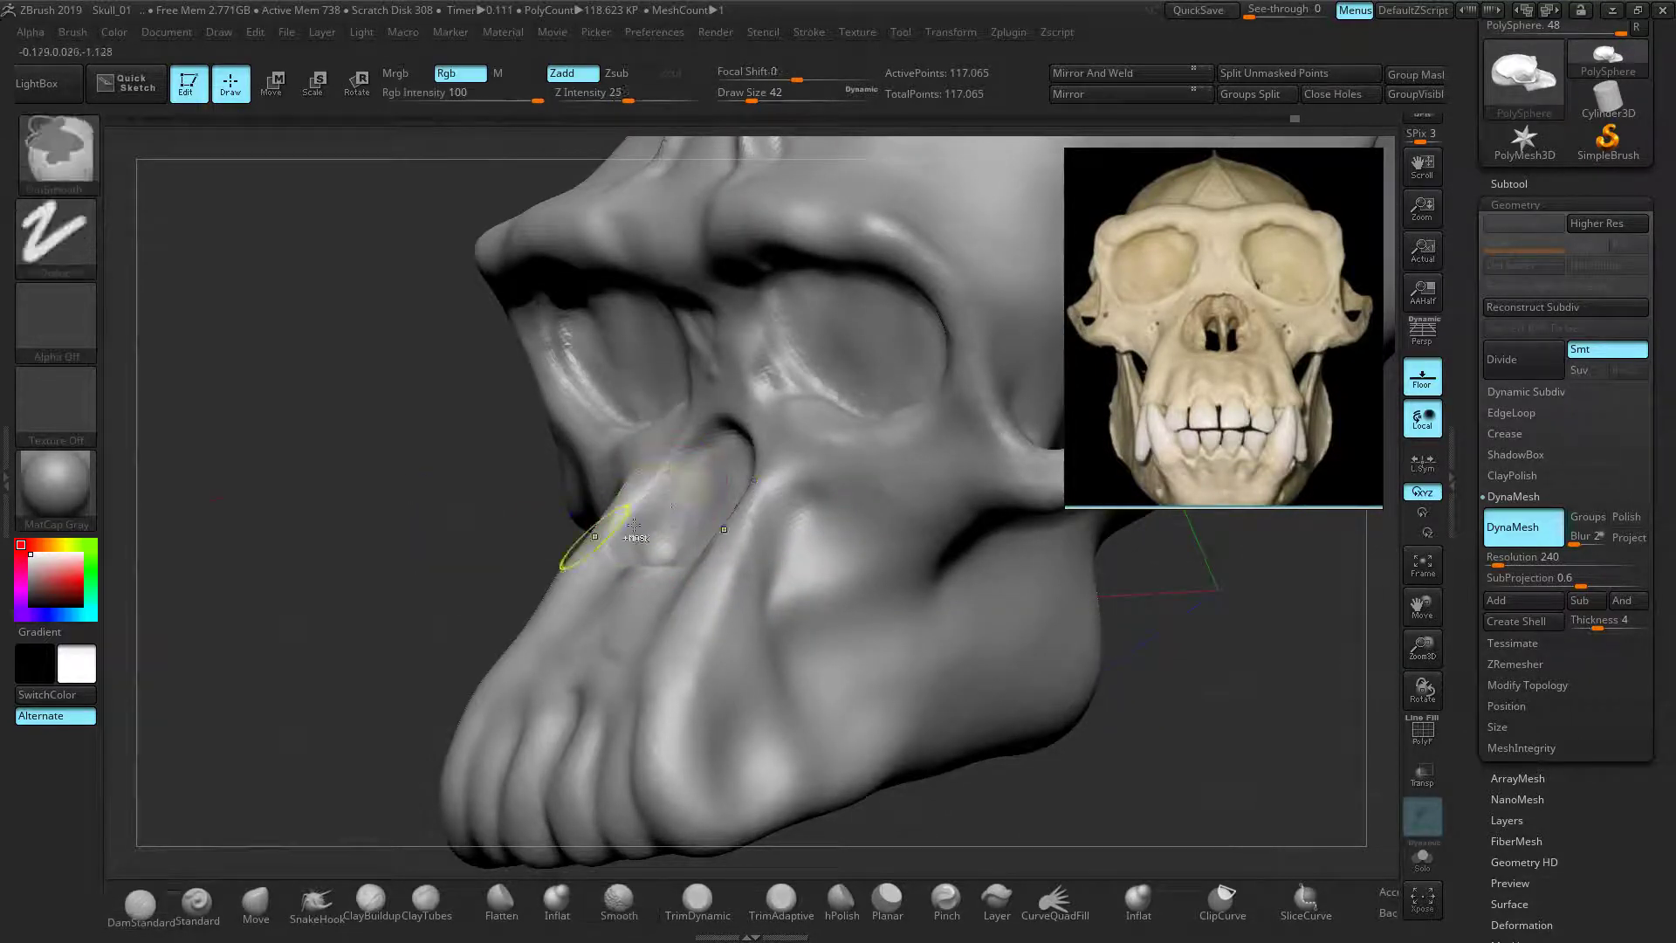
{"action": "left_click_drag", "start_coordinate": [166, 559], "coordinate": [255, 568]}
{"action": "left_click_drag", "start_coordinate": [647, 494], "coordinate": [636, 512], "text": "shift"}
Redefine the lower side rim of the nasal opening with DamStandard and smooth its upper edge
{"action": "left_click_drag", "start_coordinate": [528, 554], "coordinate": [513, 555]}
{"action": "mouse_move", "coordinate": [408, 664]}
{"action": "left_mouse_down"}
{"action": "mouse_move", "coordinate": [363, 656]}
{"action": "mouse_move", "coordinate": [354, 671]}
{"action": "left_mouse_up"}
{"action": "key", "text": "ctrl+z"}
{"action": "mouse_move", "coordinate": [618, 545]}
{"action": "left_mouse_down"}
{"action": "mouse_move", "coordinate": [651, 491]}
{"action": "mouse_move", "coordinate": [746, 454]}
{"action": "mouse_move", "coordinate": [729, 571]}
{"action": "mouse_move", "coordinate": [635, 606]}
{"action": "left_mouse_up"}
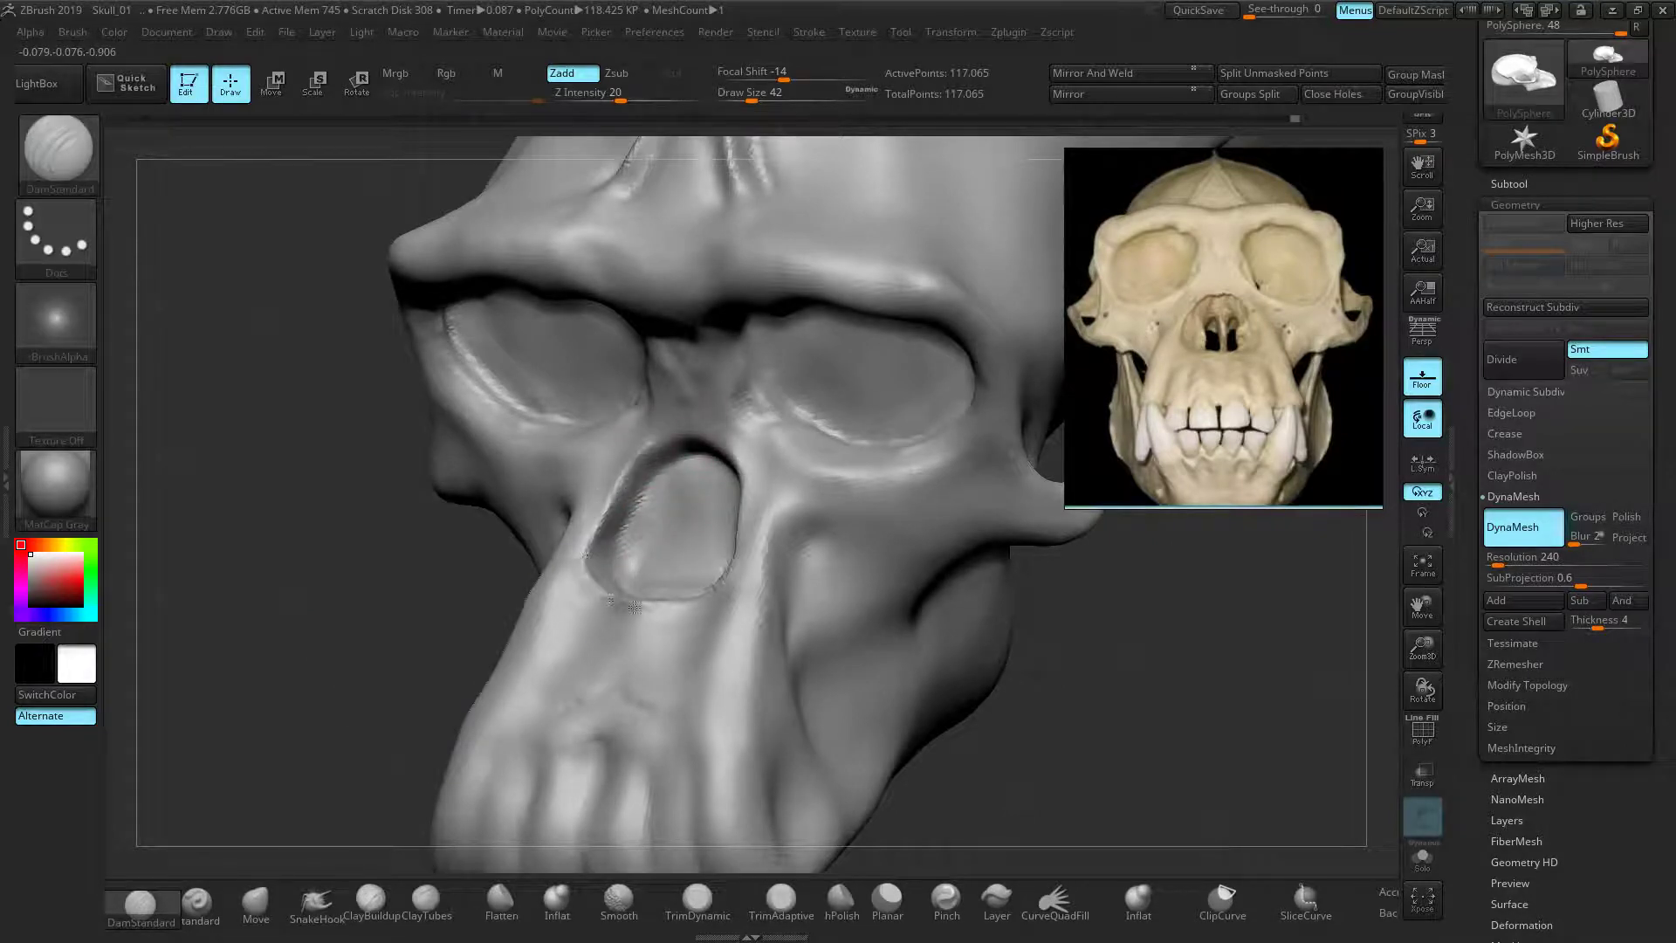
{"action": "left_click_drag", "start_coordinate": [665, 452], "coordinate": [709, 439], "text": "shift"}
Smooth the underside of the cheekbone where it runs into the upper jaw
{"action": "left_click_drag", "start_coordinate": [302, 598], "coordinate": [457, 615]}
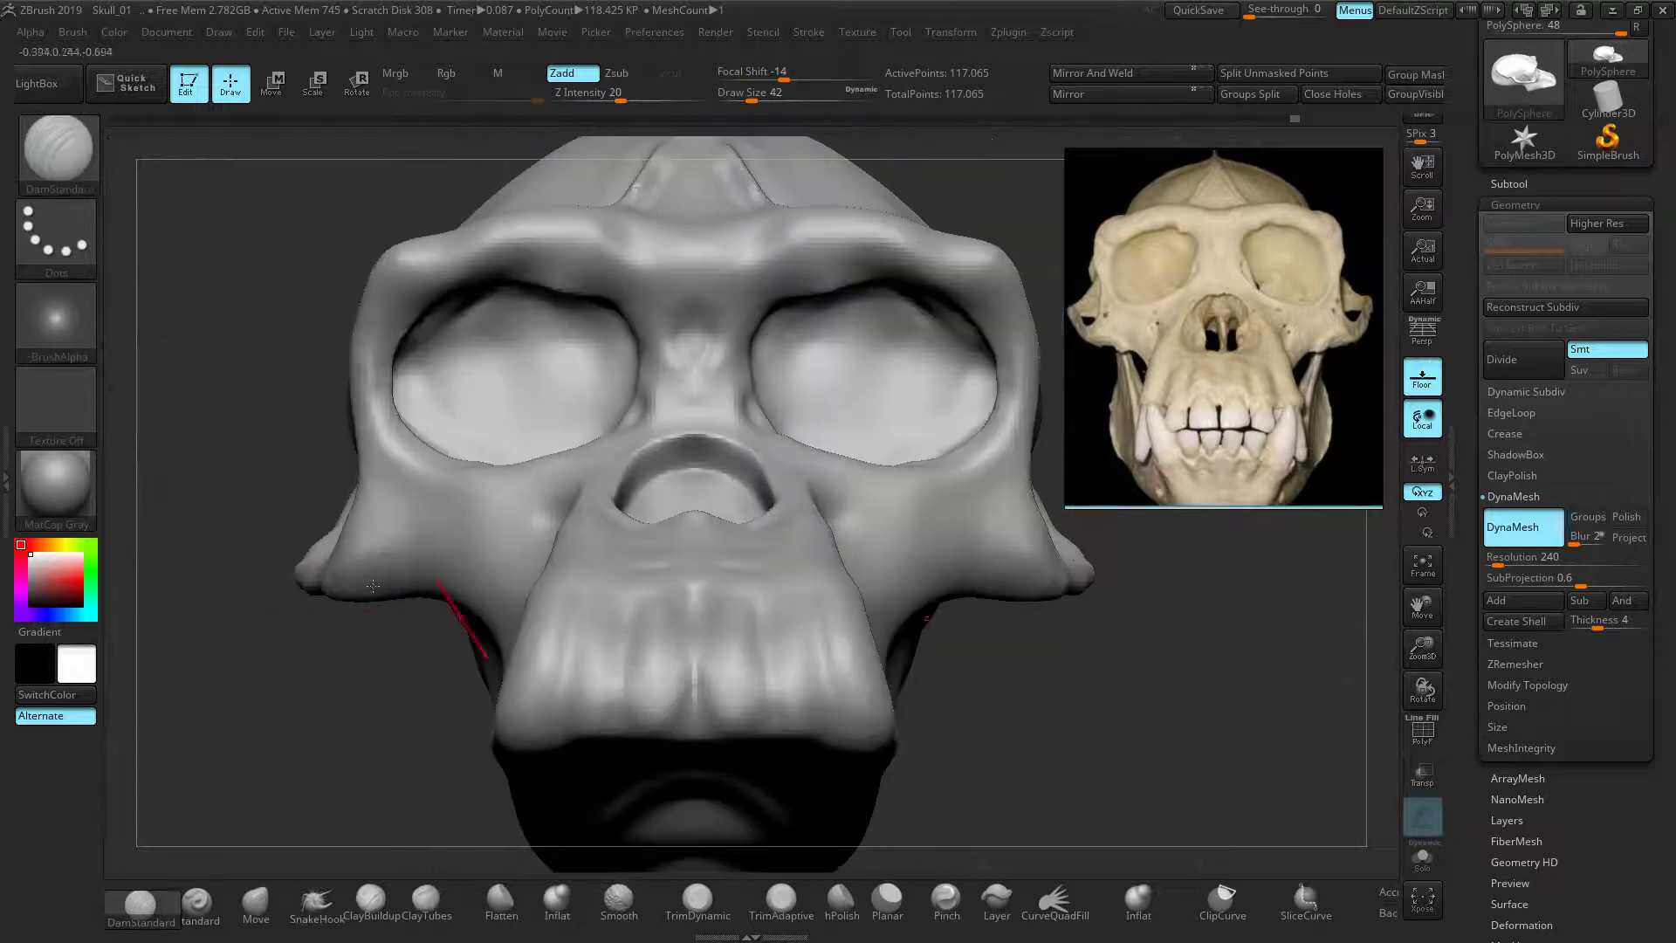
{"action": "right_click_drag", "start_coordinate": [872, 768], "coordinate": [862, 688], "text": "ctrl"}
{"action": "mouse_move", "coordinate": [862, 688]}
{"action": "left_mouse_down"}
{"action": "mouse_move", "coordinate": [852, 711]}
{"action": "mouse_move", "coordinate": [800, 481]}
{"action": "left_mouse_up"}
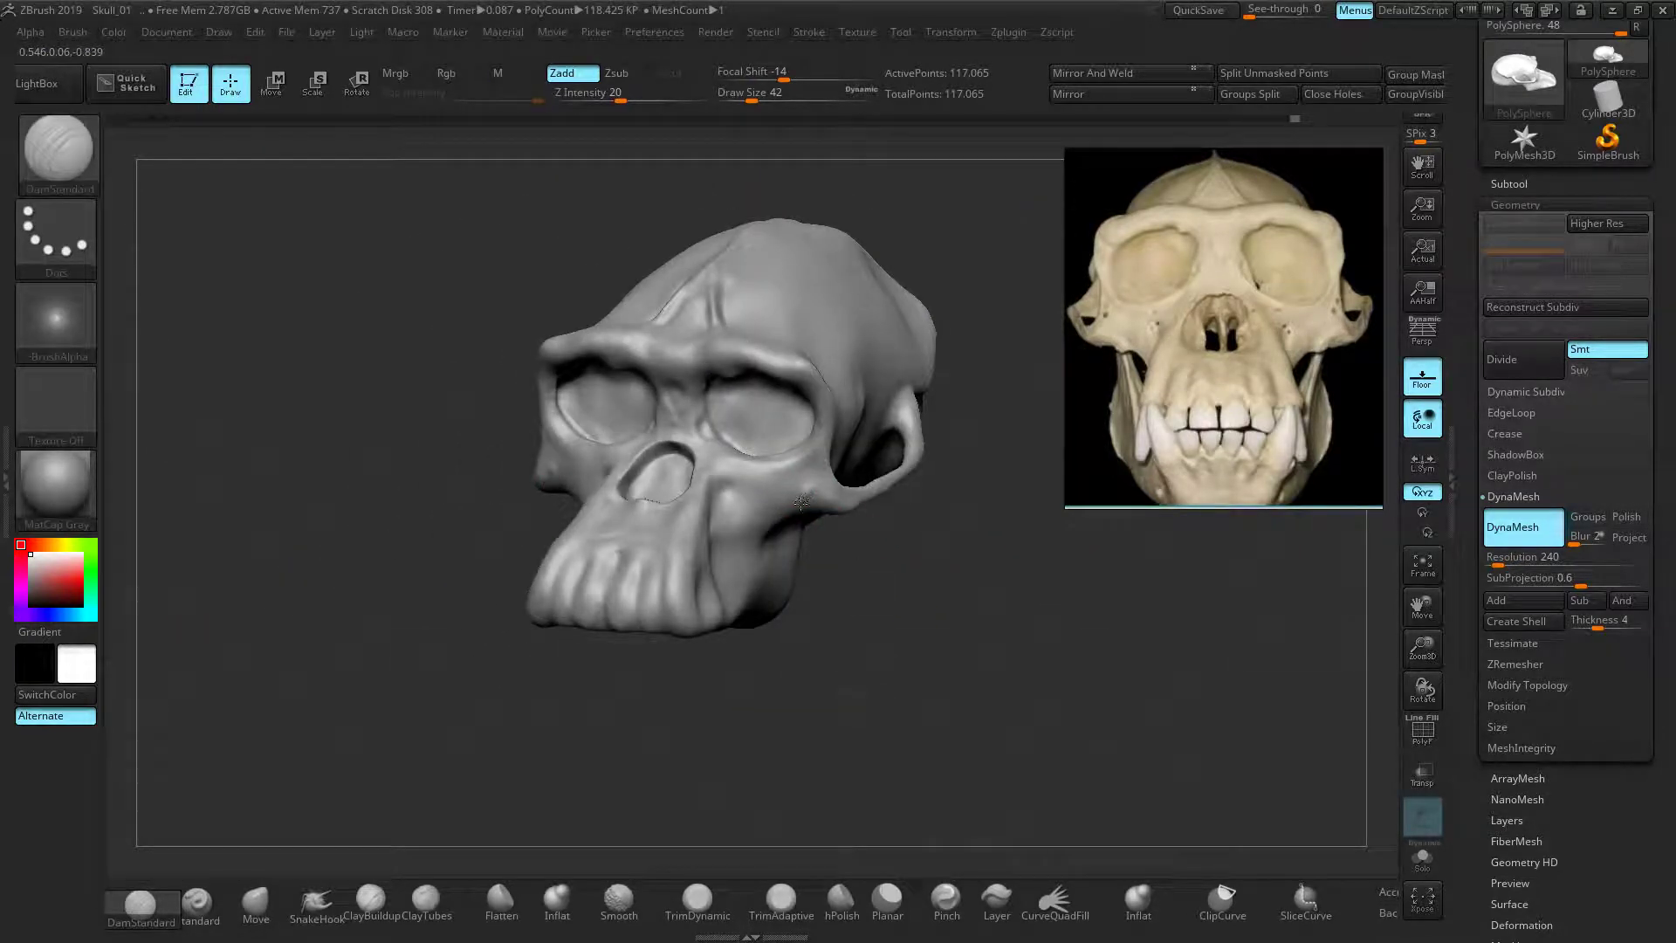
{"action": "right_click_drag", "start_coordinate": [879, 625], "coordinate": [881, 711], "text": "ctrl"}
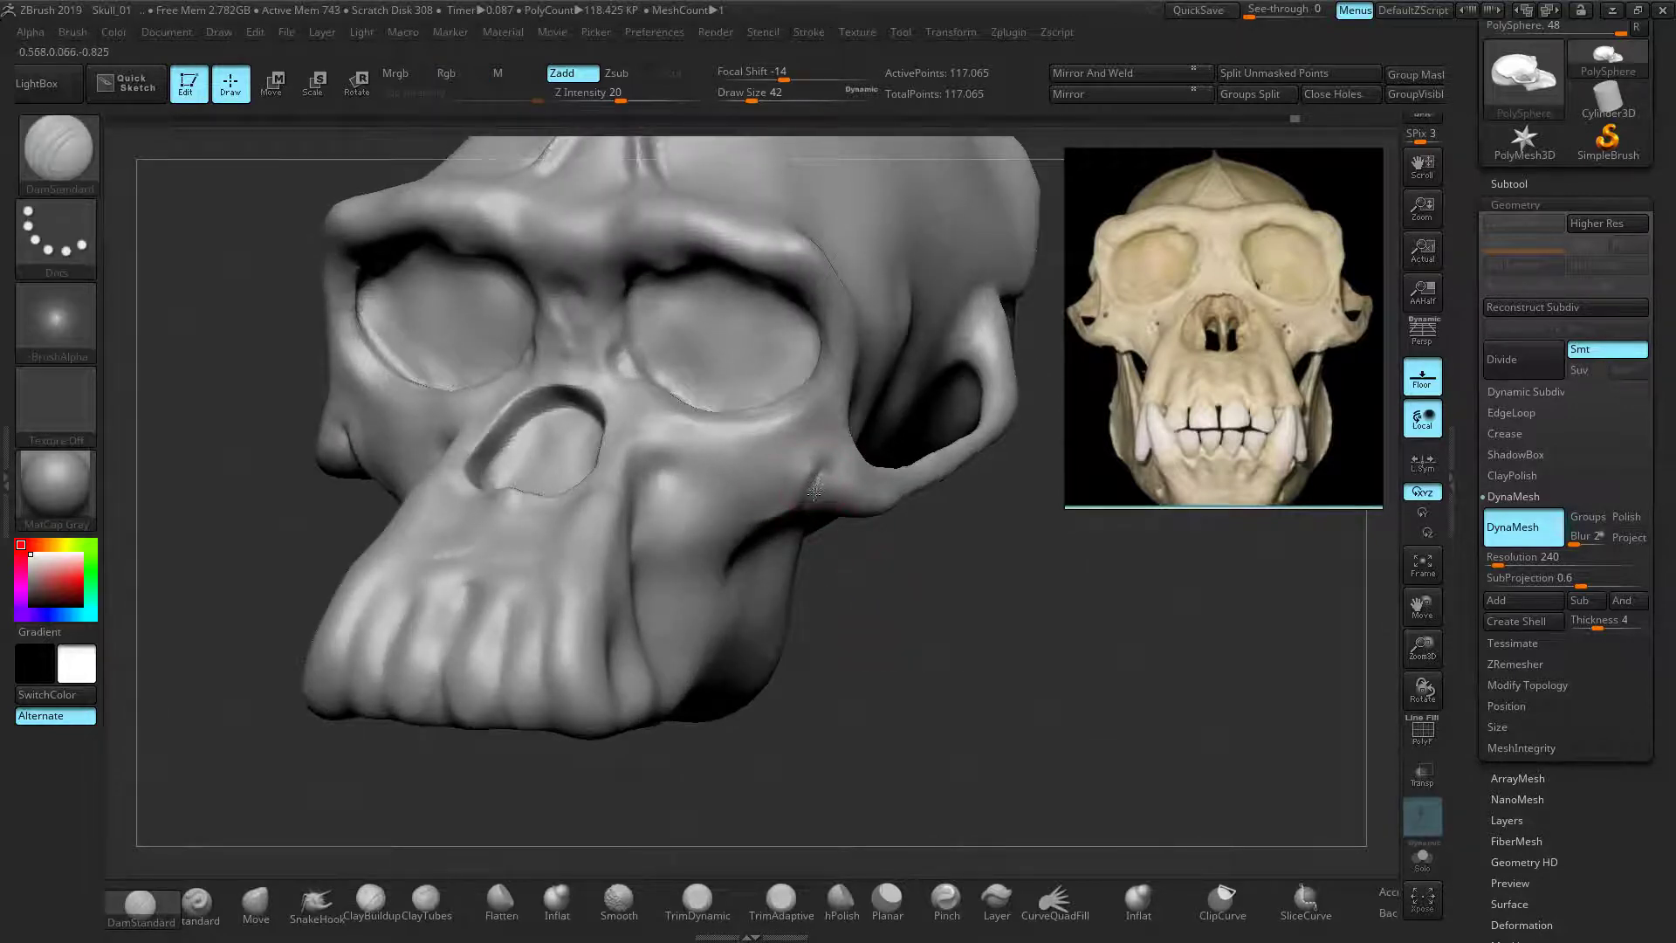
{"action": "left_click_drag", "start_coordinate": [923, 583], "coordinate": [885, 533]}
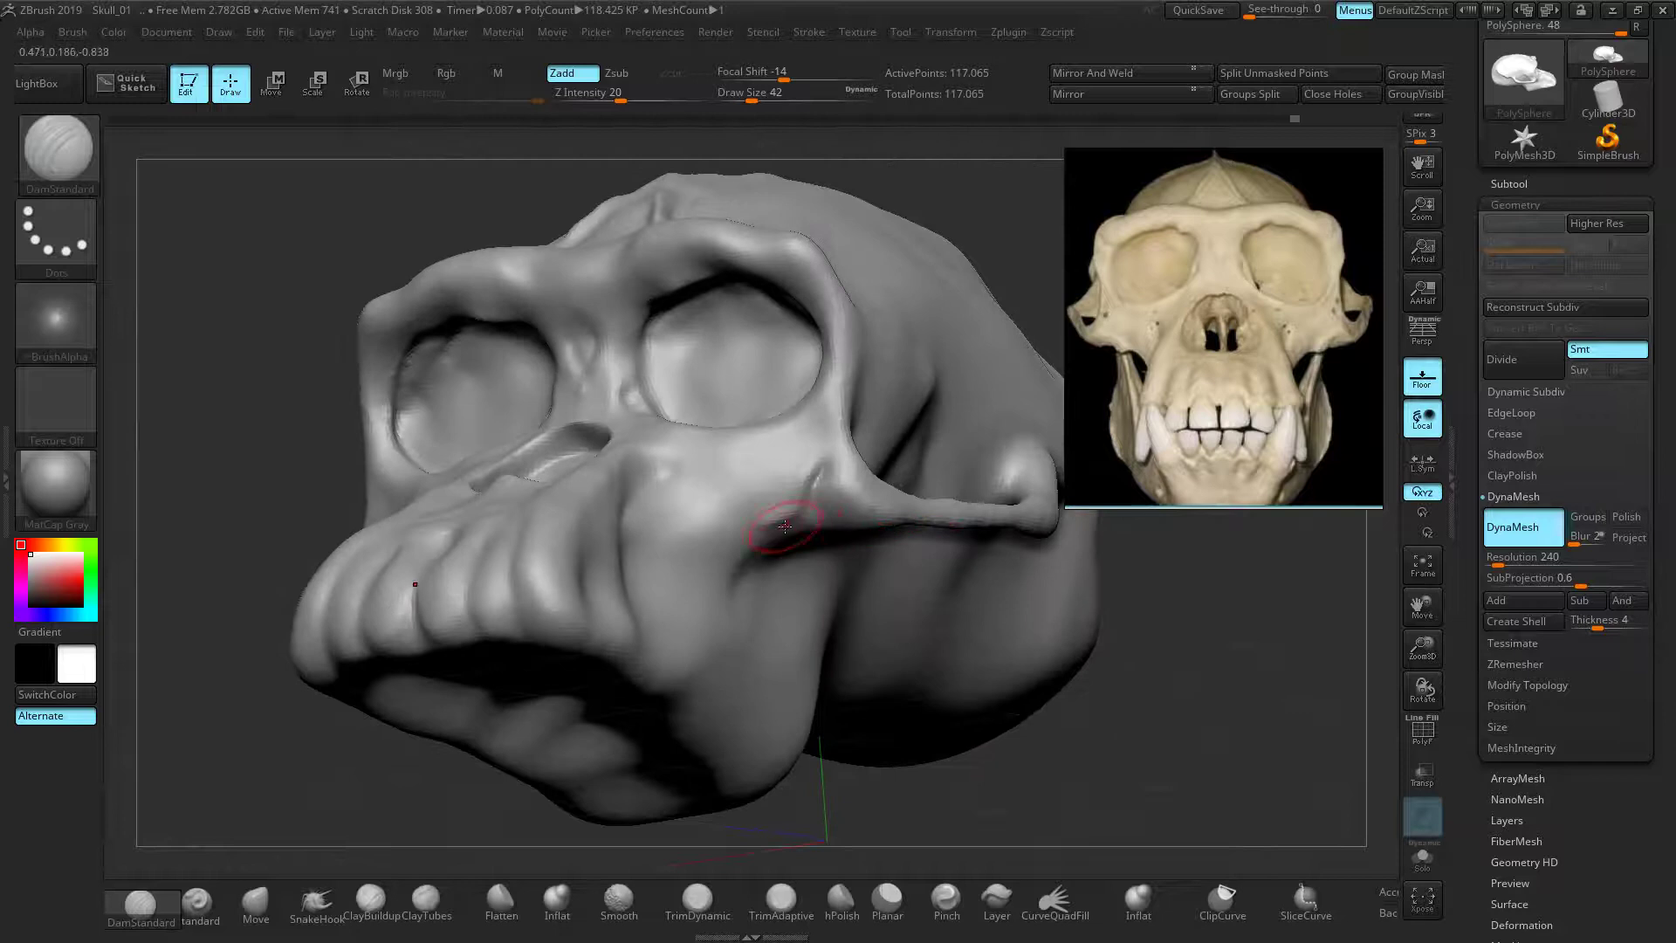
{"action": "mouse_move", "coordinate": [729, 546]}
{"action": "left_mouse_down", "text": "shift"}
{"action": "mouse_move", "coordinate": [784, 557]}
{"action": "mouse_move", "coordinate": [735, 540]}
{"action": "left_mouse_up", "text": "shift"}
Reshape the lower cheekbone contour in front view with the Move brush at draw size 66, remesh with DynaMesh and smooth it
{"action": "left_click_drag", "start_coordinate": [1176, 657], "coordinate": [750, 544]}
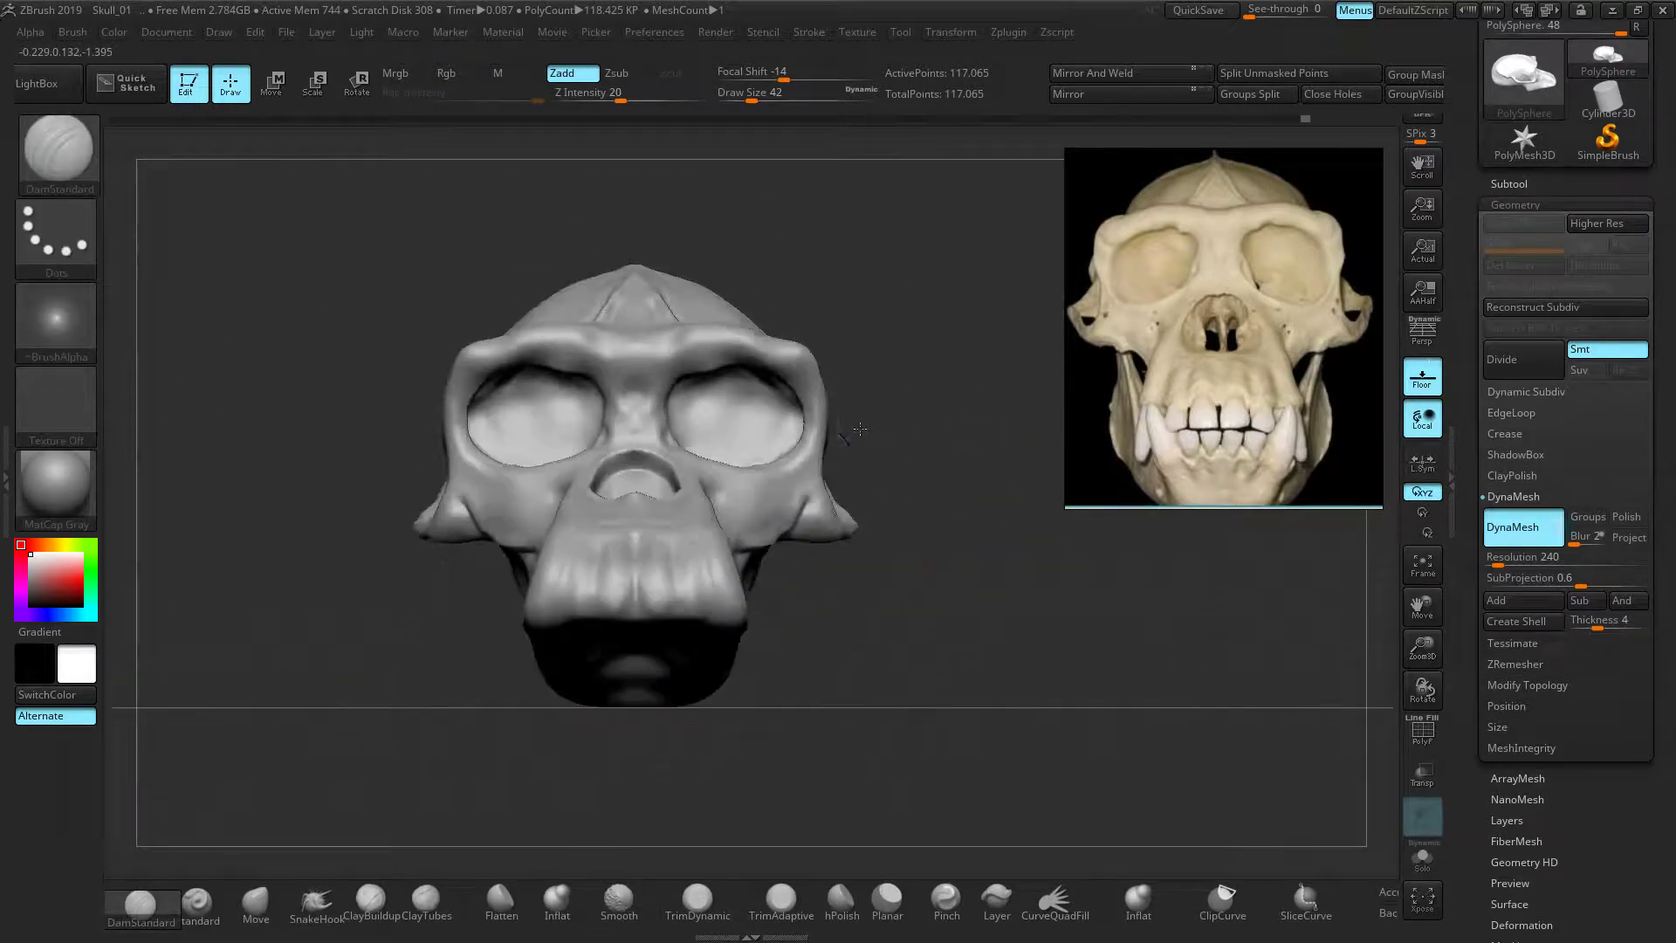
{"action": "mouse_move", "coordinate": [902, 722]}
{"action": "right_mouse_down", "text": "ctrl"}
{"action": "mouse_move", "coordinate": [925, 681]}
{"action": "mouse_move", "coordinate": [884, 631]}
{"action": "right_mouse_up", "text": "ctrl"}
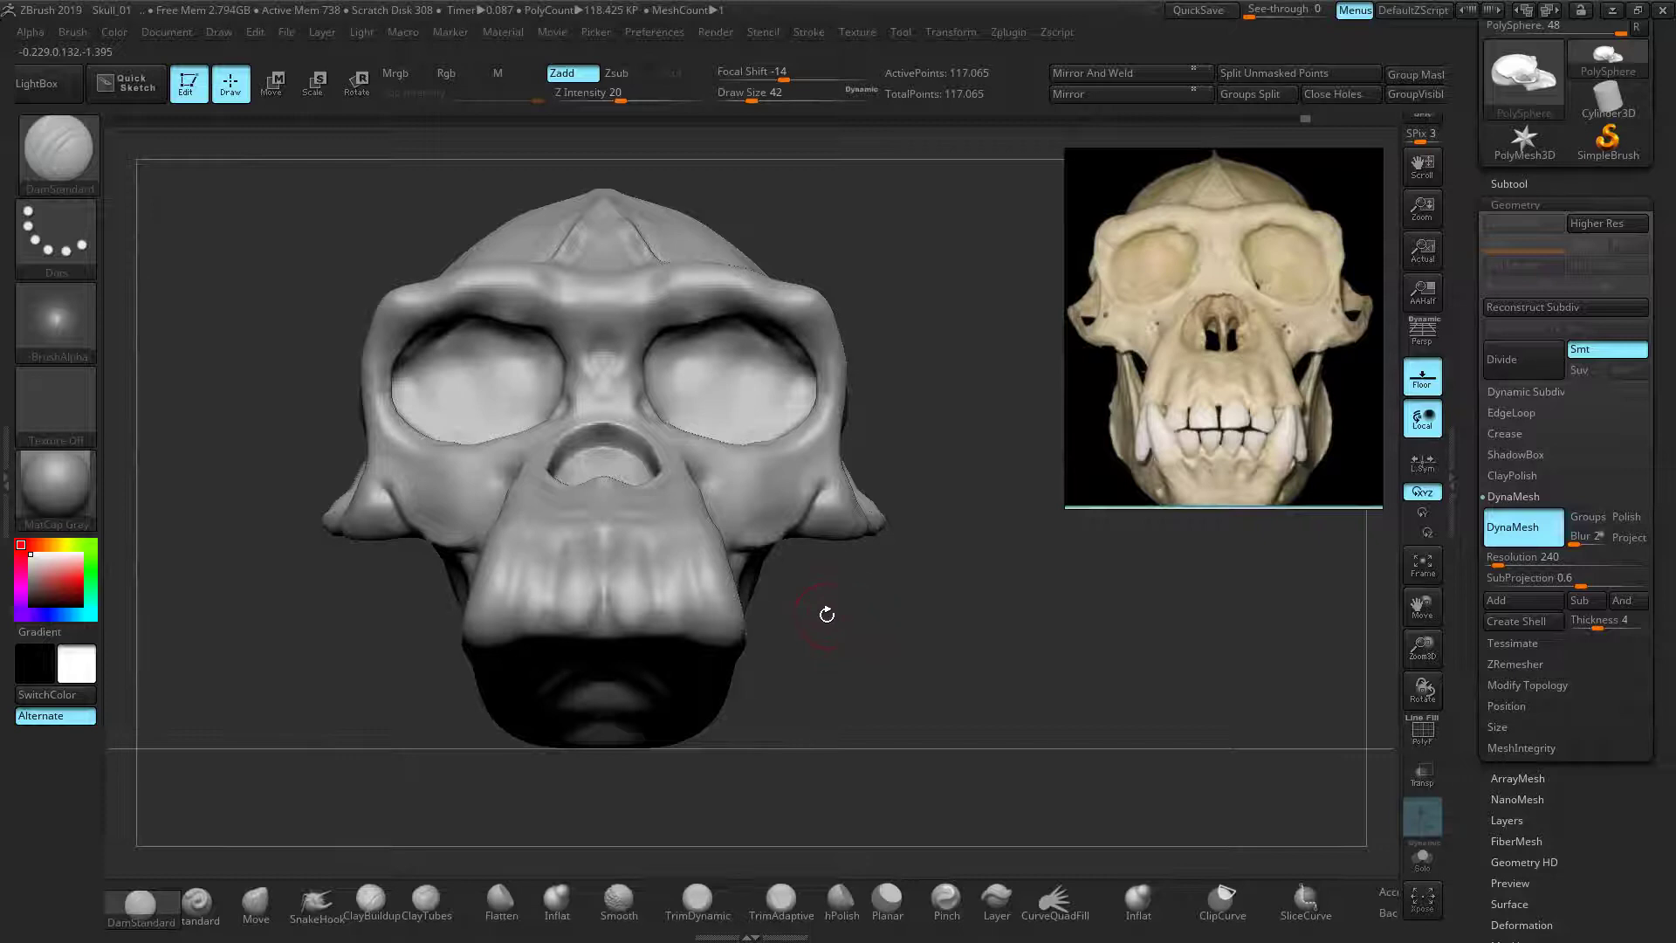
{"action": "left_click", "coordinate": [255, 899]}
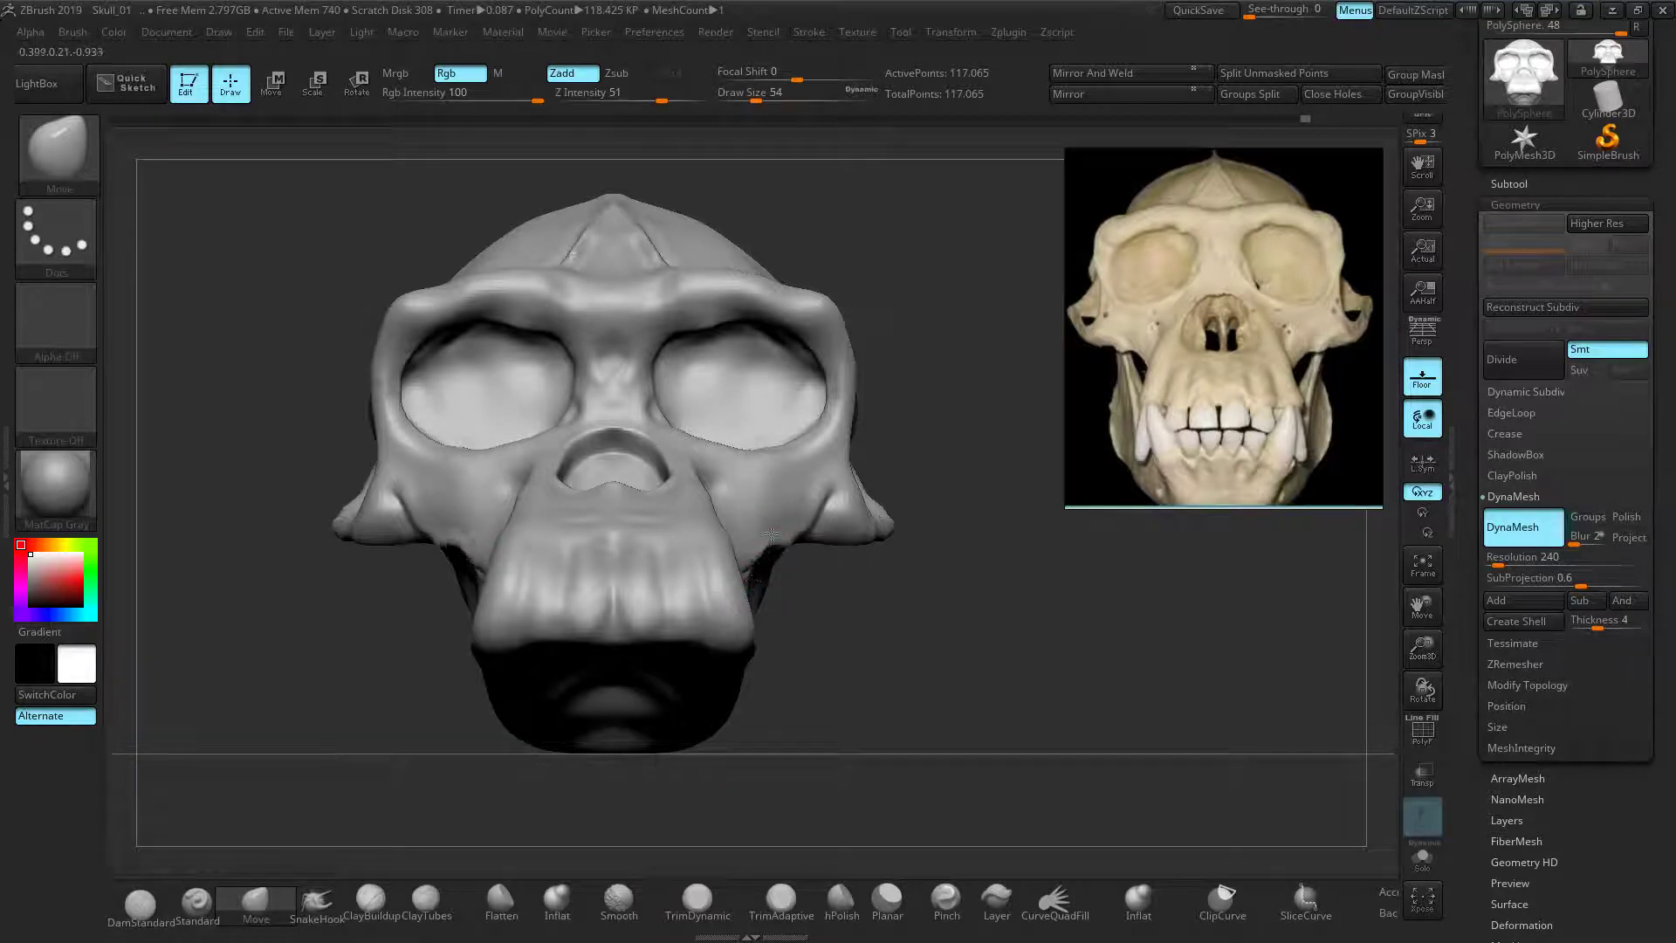
{"action": "key", "text": "bracketright"}
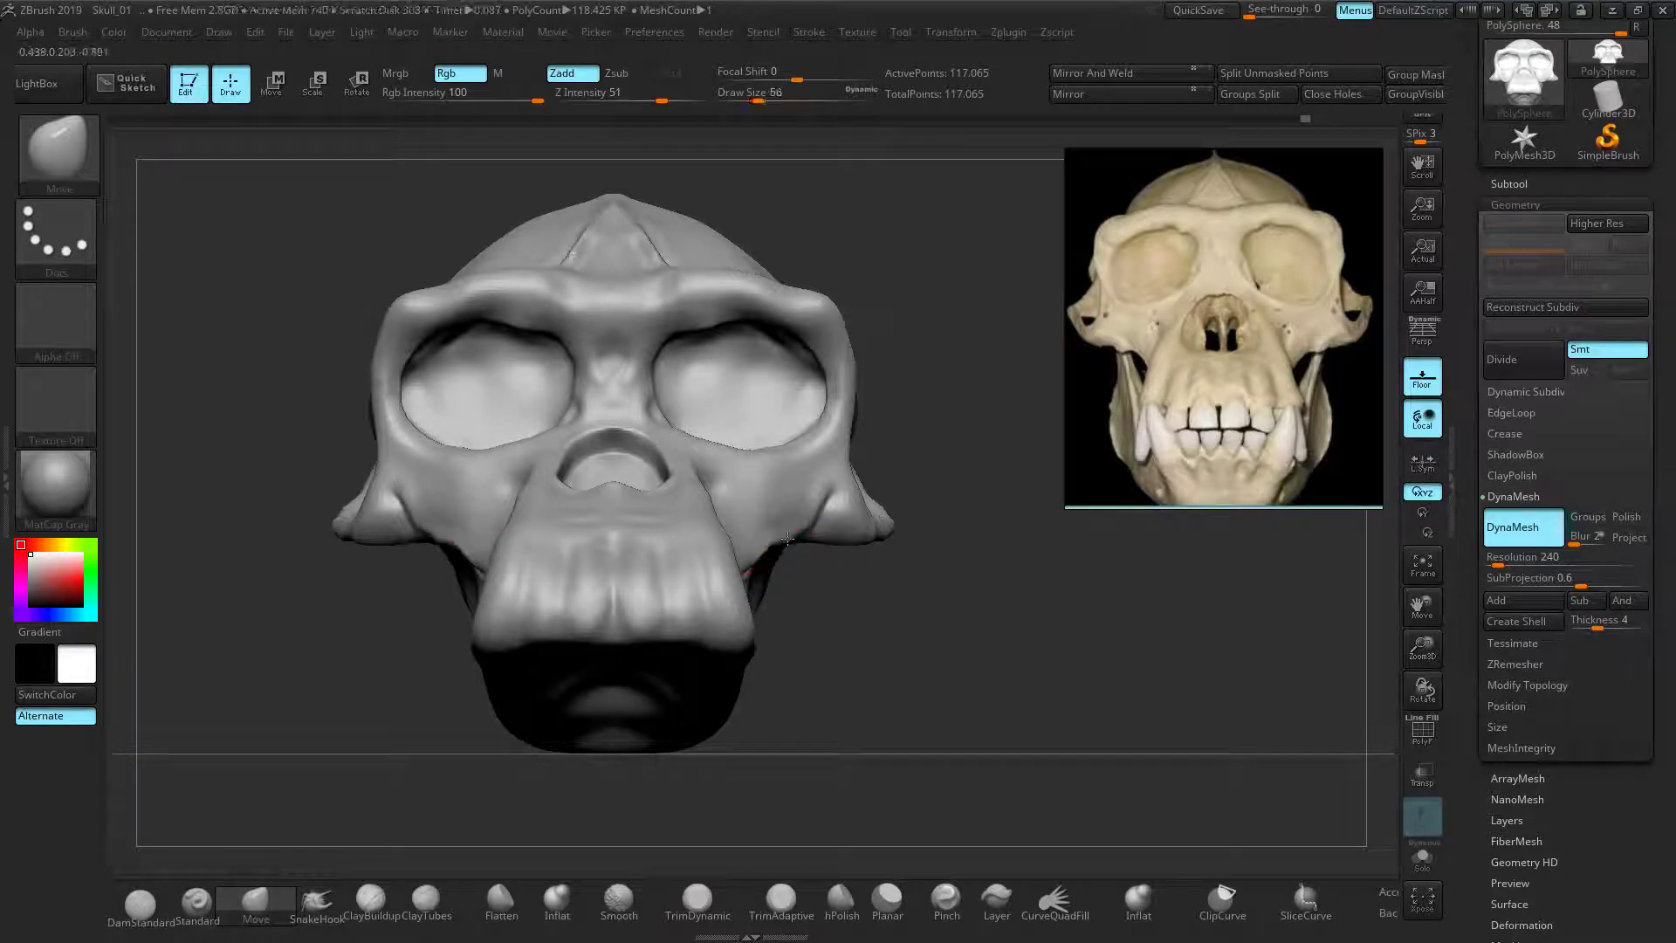
{"action": "left_click_drag", "start_coordinate": [972, 601], "coordinate": [925, 611], "text": "ctrl"}
{"action": "left_click_drag", "start_coordinate": [784, 550], "coordinate": [817, 521], "text": "shift"}
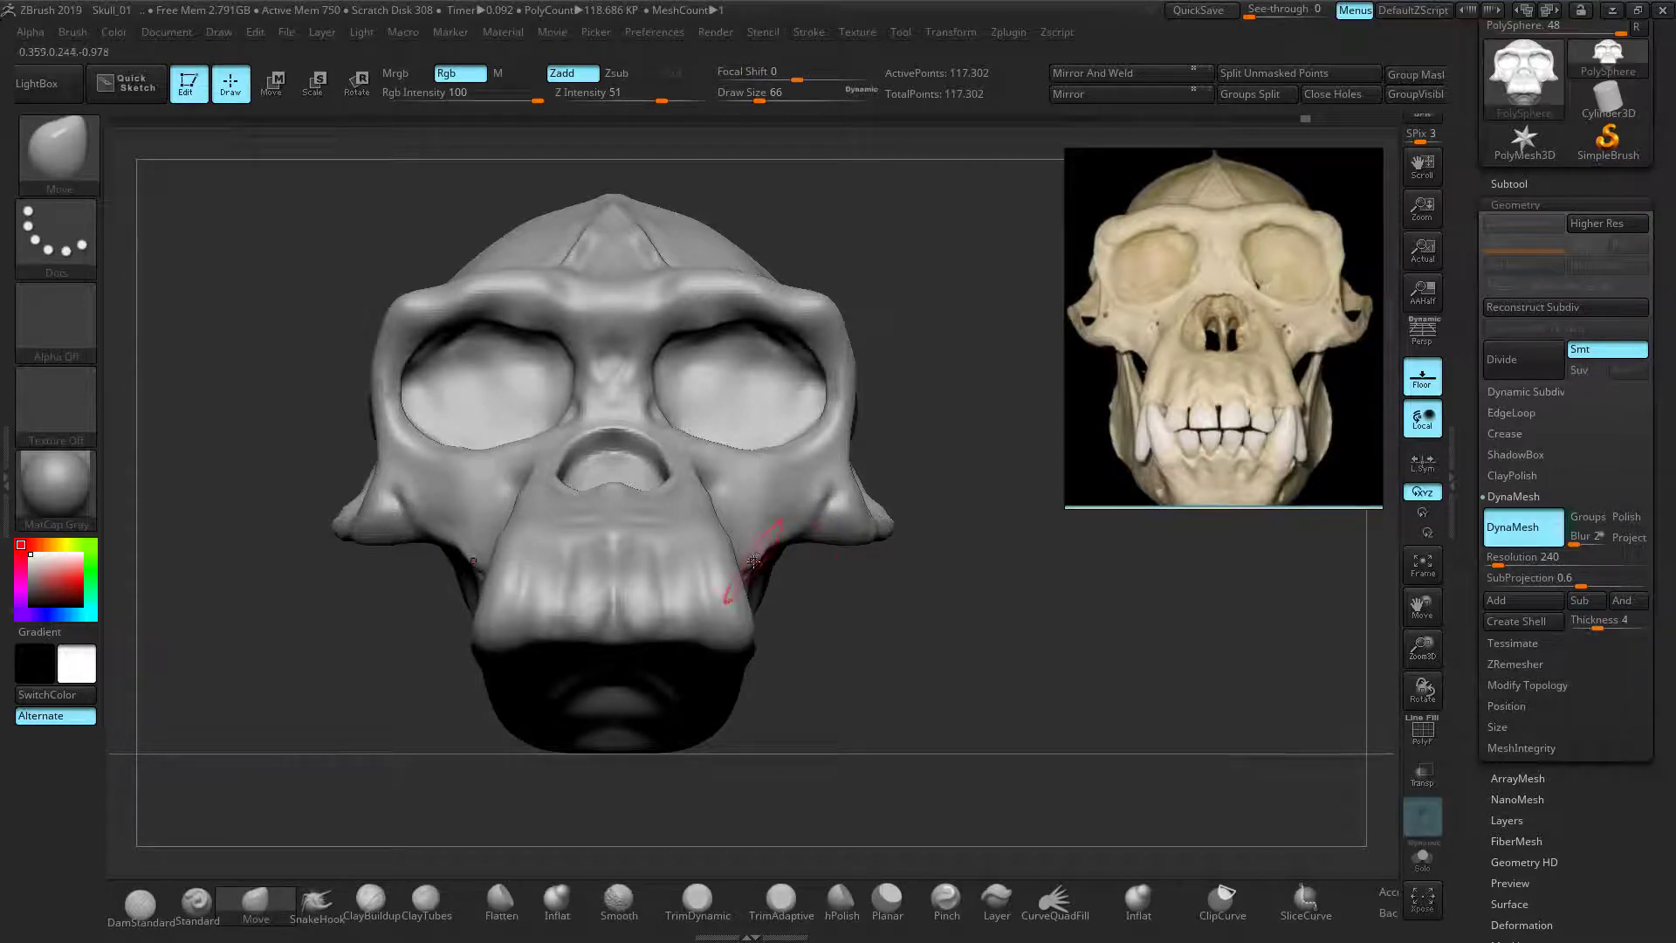
{"action": "left_click_drag", "start_coordinate": [867, 631], "coordinate": [872, 666]}
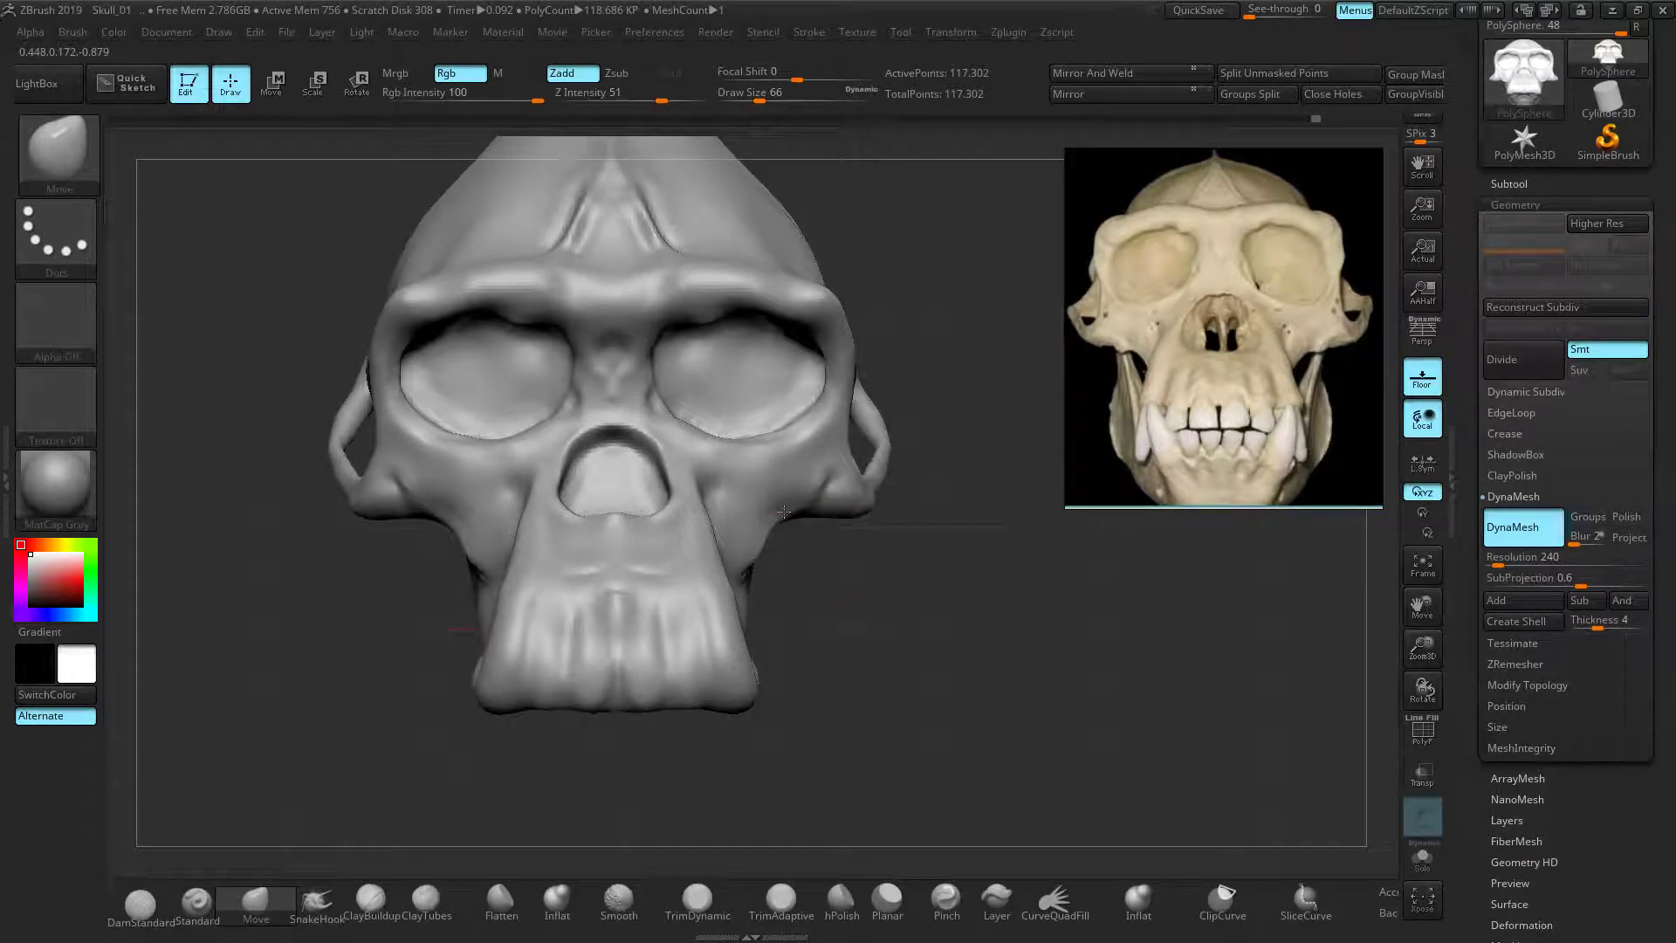
Refine the outer corner of the cheekbone with DamStandard at draw size 26 and smooth it
{"action": "left_click", "coordinate": [322, 902]}
{"action": "mouse_move", "coordinate": [335, 758]}
{"action": "right_mouse_down", "text": "ctrl"}
{"action": "mouse_move", "coordinate": [337, 811]}
{"action": "mouse_move", "coordinate": [241, 828]}
{"action": "right_mouse_up", "text": "ctrl"}
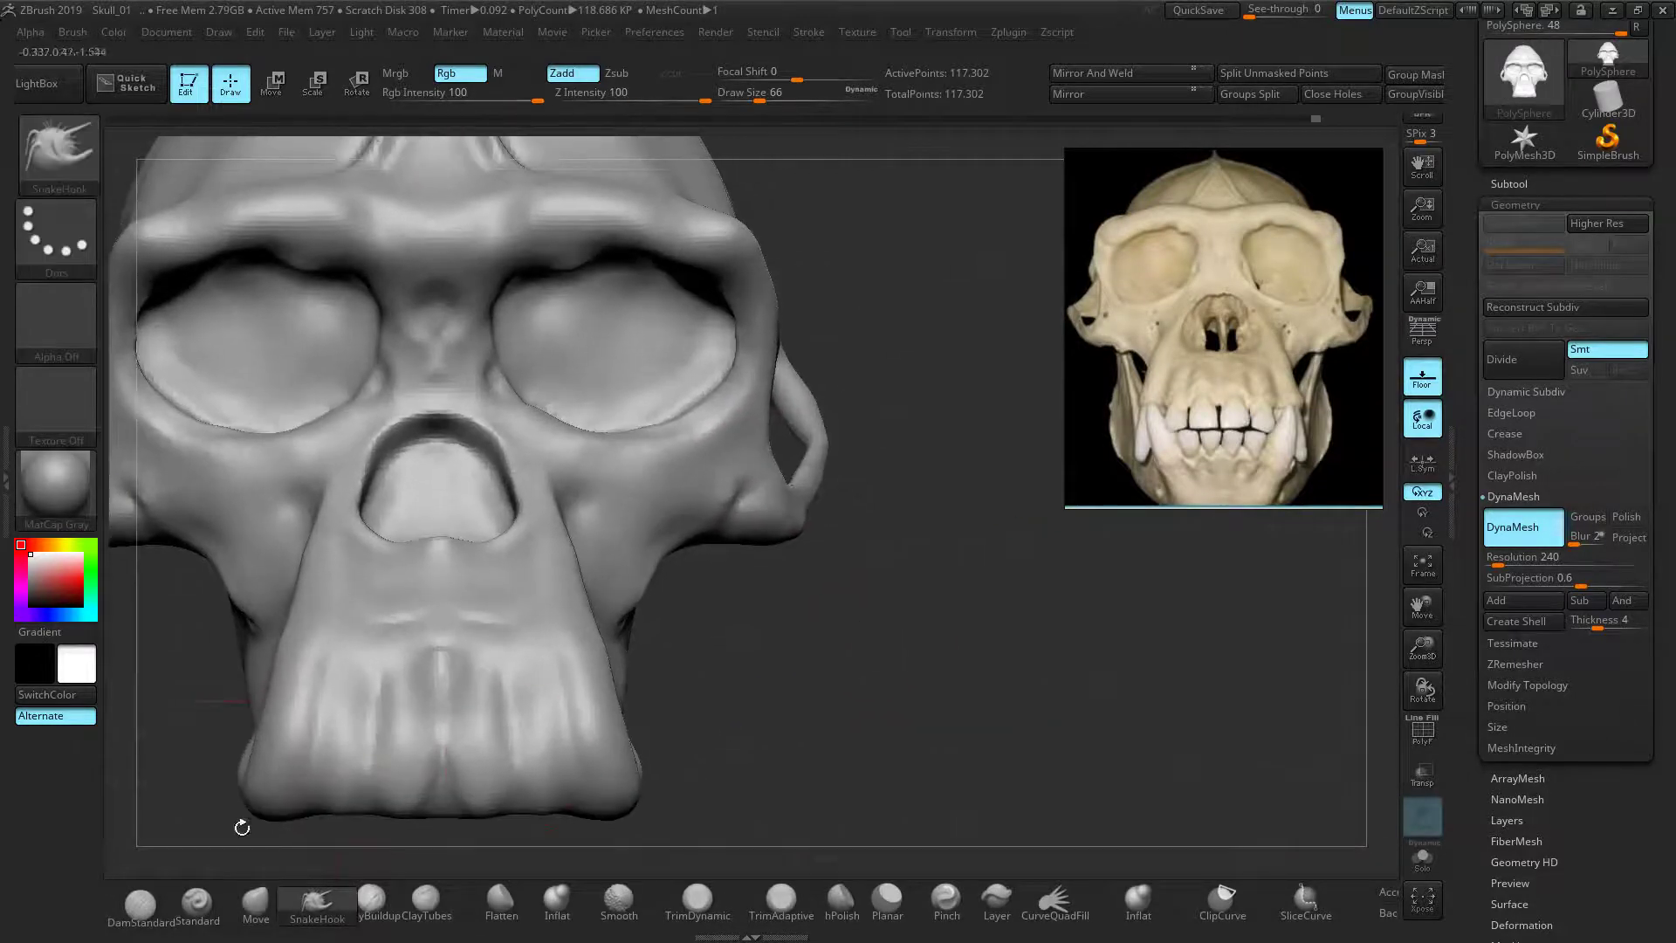
{"action": "left_click", "coordinate": [139, 902]}
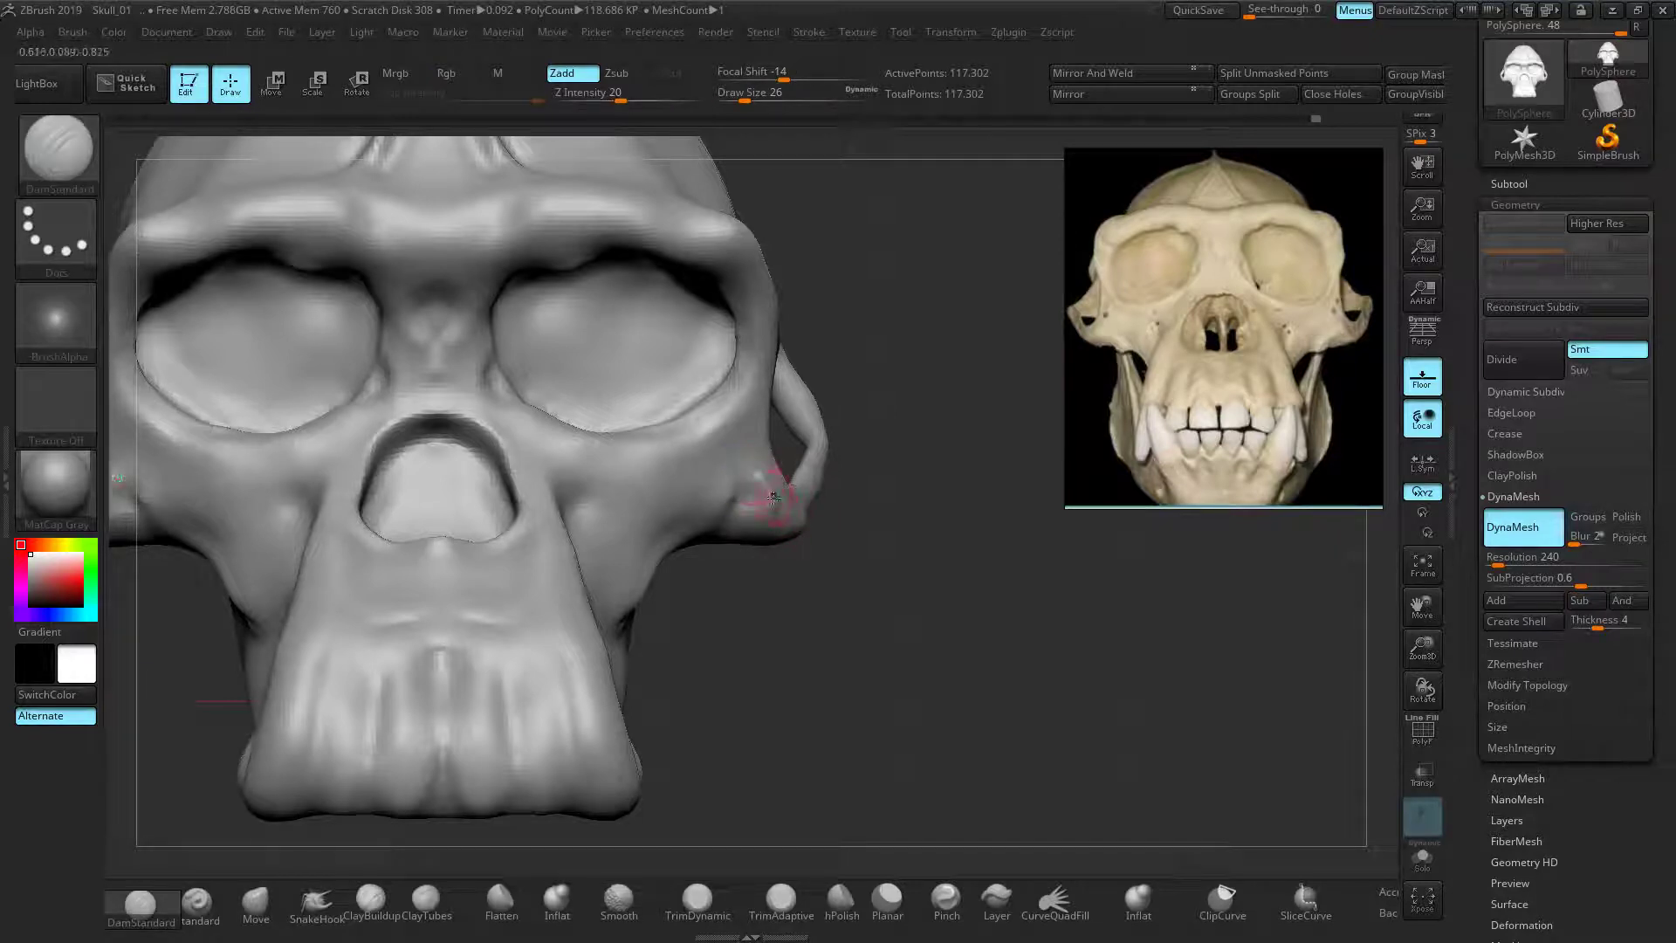
{"action": "left_click_drag", "start_coordinate": [868, 608], "coordinate": [707, 545]}
{"action": "mouse_move", "coordinate": [774, 497]}
{"action": "left_mouse_down", "text": "shift"}
{"action": "mouse_move", "coordinate": [779, 541]}
{"action": "mouse_move", "coordinate": [819, 561]}
{"action": "left_mouse_up", "text": "shift"}
Smooth the ridge detail on the forehead just above the brow
{"action": "mouse_move", "coordinate": [820, 567]}
{"action": "right_mouse_down"}
{"action": "mouse_move", "coordinate": [1242, 692]}
{"action": "mouse_move", "coordinate": [1161, 679]}
{"action": "right_mouse_up"}
{"action": "right_click_drag", "start_coordinate": [1160, 679], "coordinate": [932, 644], "text": "ctrl"}
{"action": "mouse_move", "coordinate": [932, 644]}
{"action": "right_mouse_down"}
{"action": "mouse_move", "coordinate": [868, 625]}
{"action": "mouse_move", "coordinate": [870, 602]}
{"action": "mouse_move", "coordinate": [960, 644]}
{"action": "right_mouse_up"}
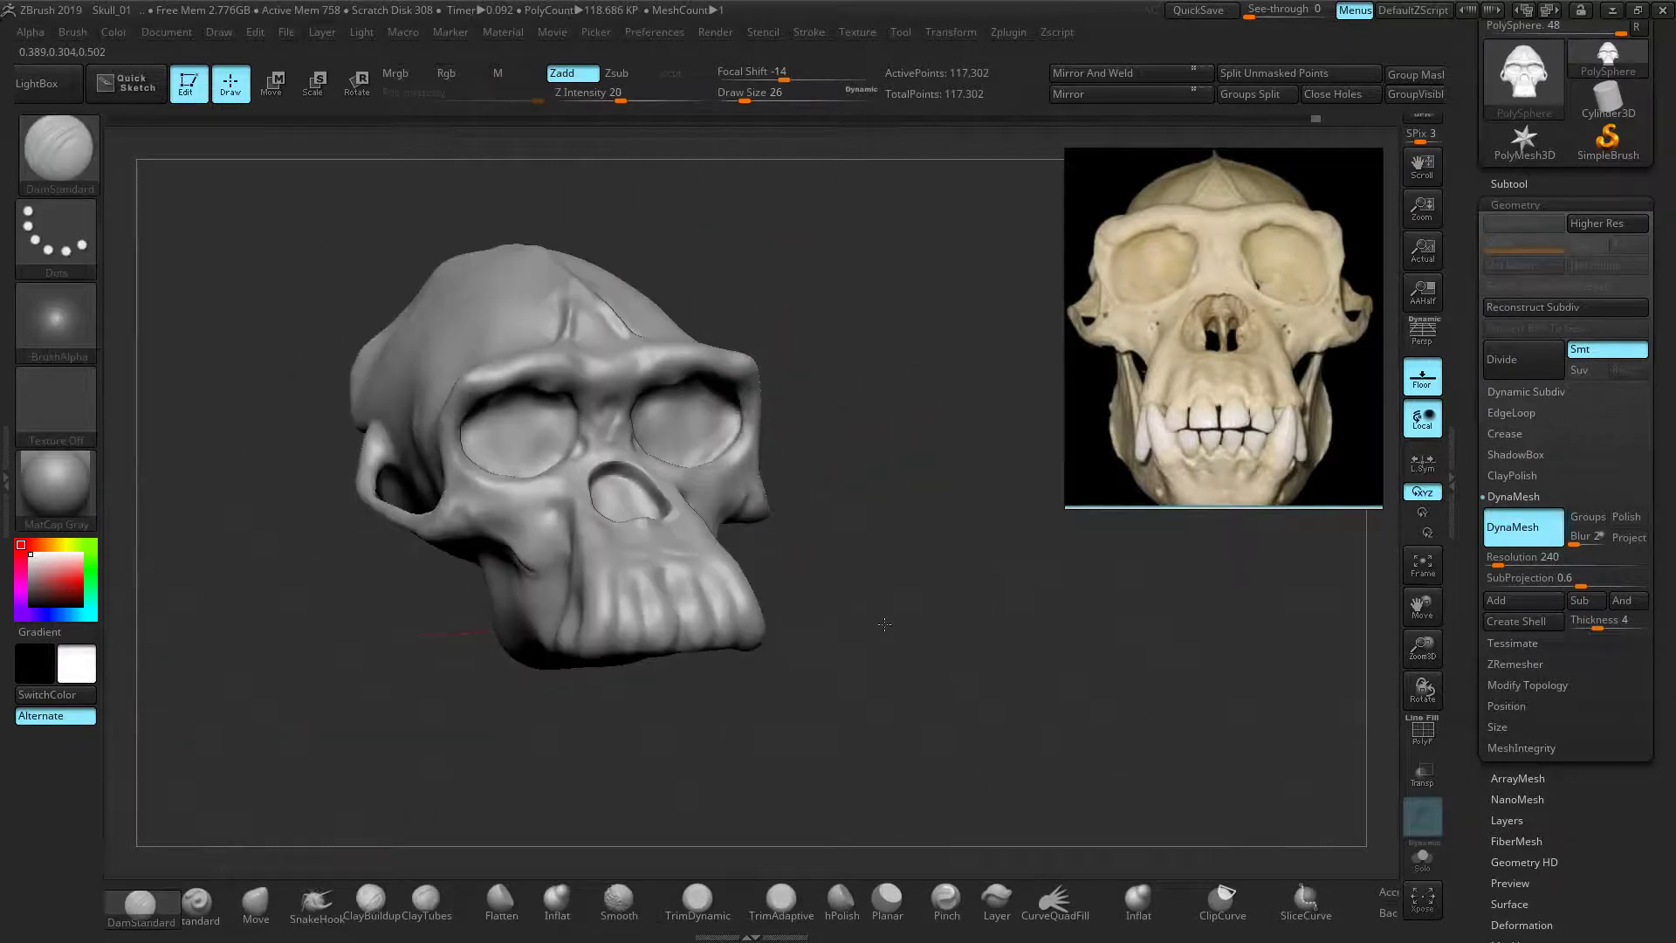
{"action": "right_click_drag", "start_coordinate": [881, 572], "coordinate": [912, 574], "text": "ctrl"}
{"action": "right_click_drag", "start_coordinate": [912, 559], "coordinate": [975, 629], "text": "alt"}
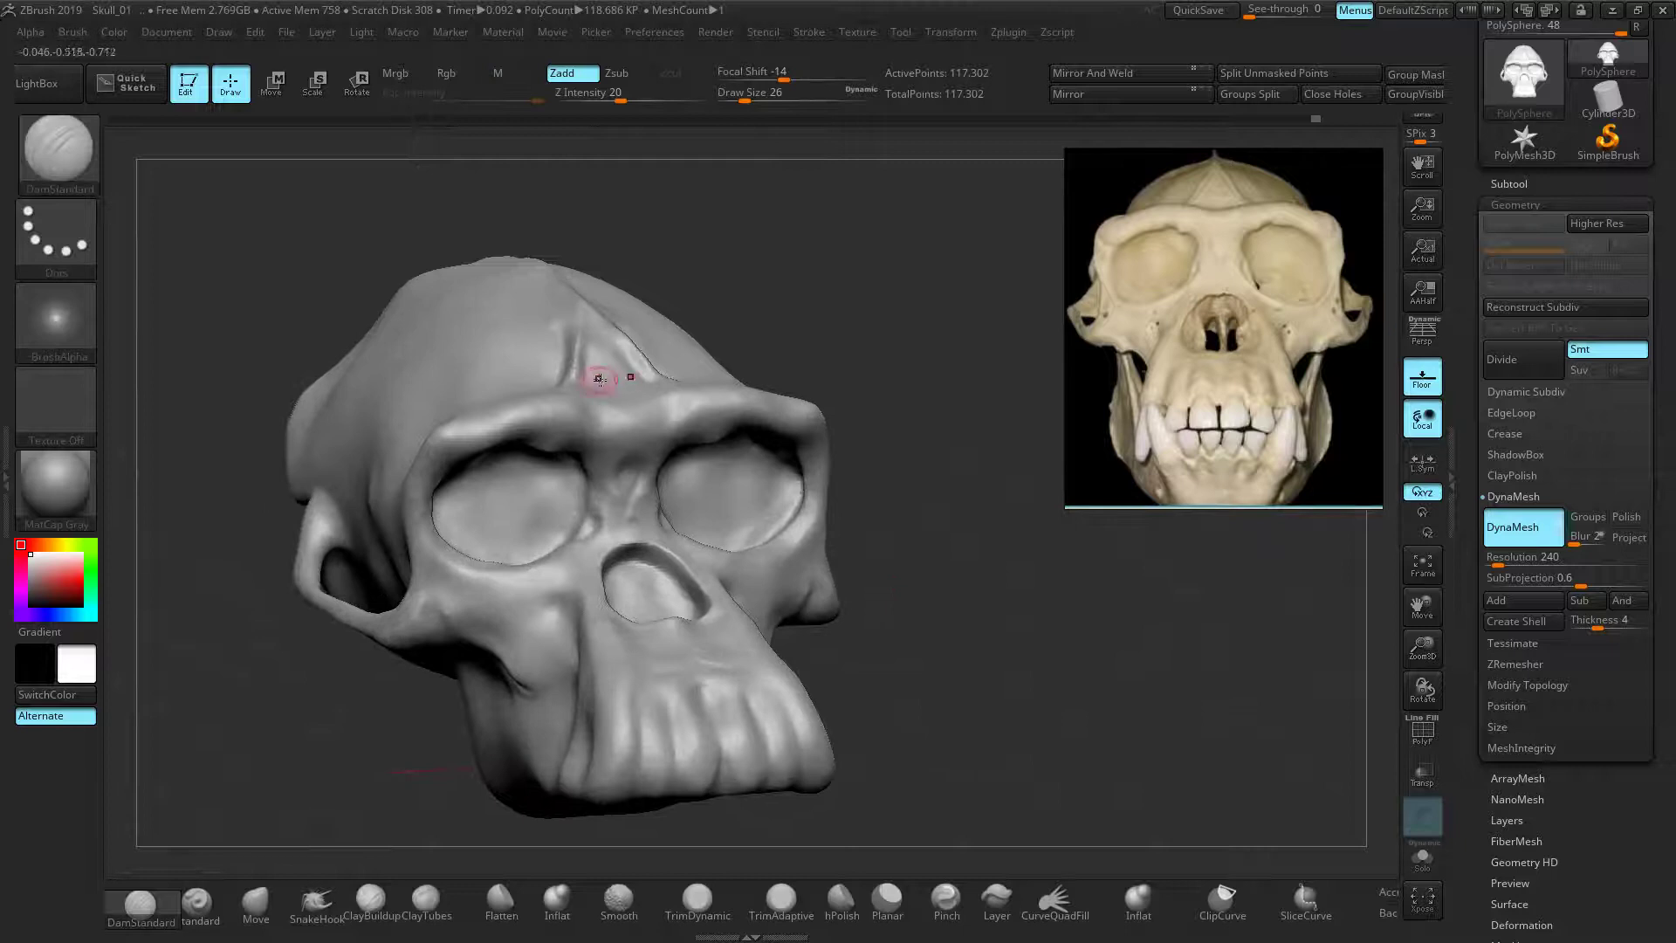
{"action": "mouse_move", "coordinate": [579, 355]}
{"action": "left_mouse_down", "text": "shift"}
{"action": "mouse_move", "coordinate": [576, 381]}
{"action": "mouse_move", "coordinate": [585, 346]}
{"action": "left_mouse_up", "text": "shift"}
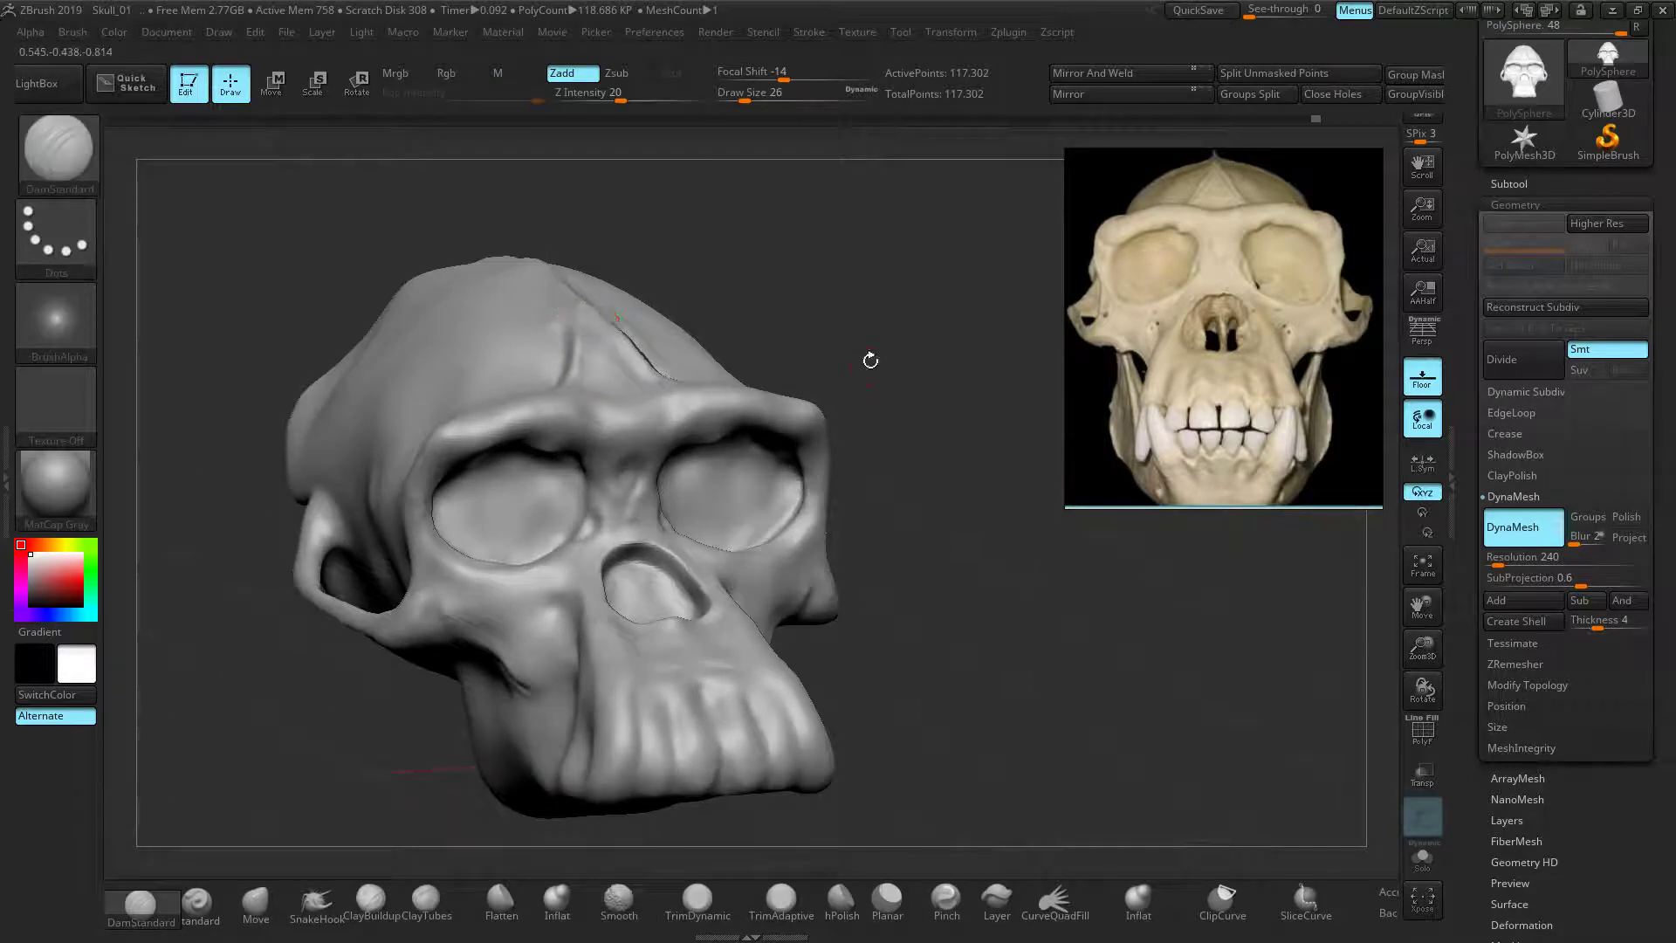
{"action": "right_click_drag", "start_coordinate": [868, 363], "coordinate": [550, 329]}
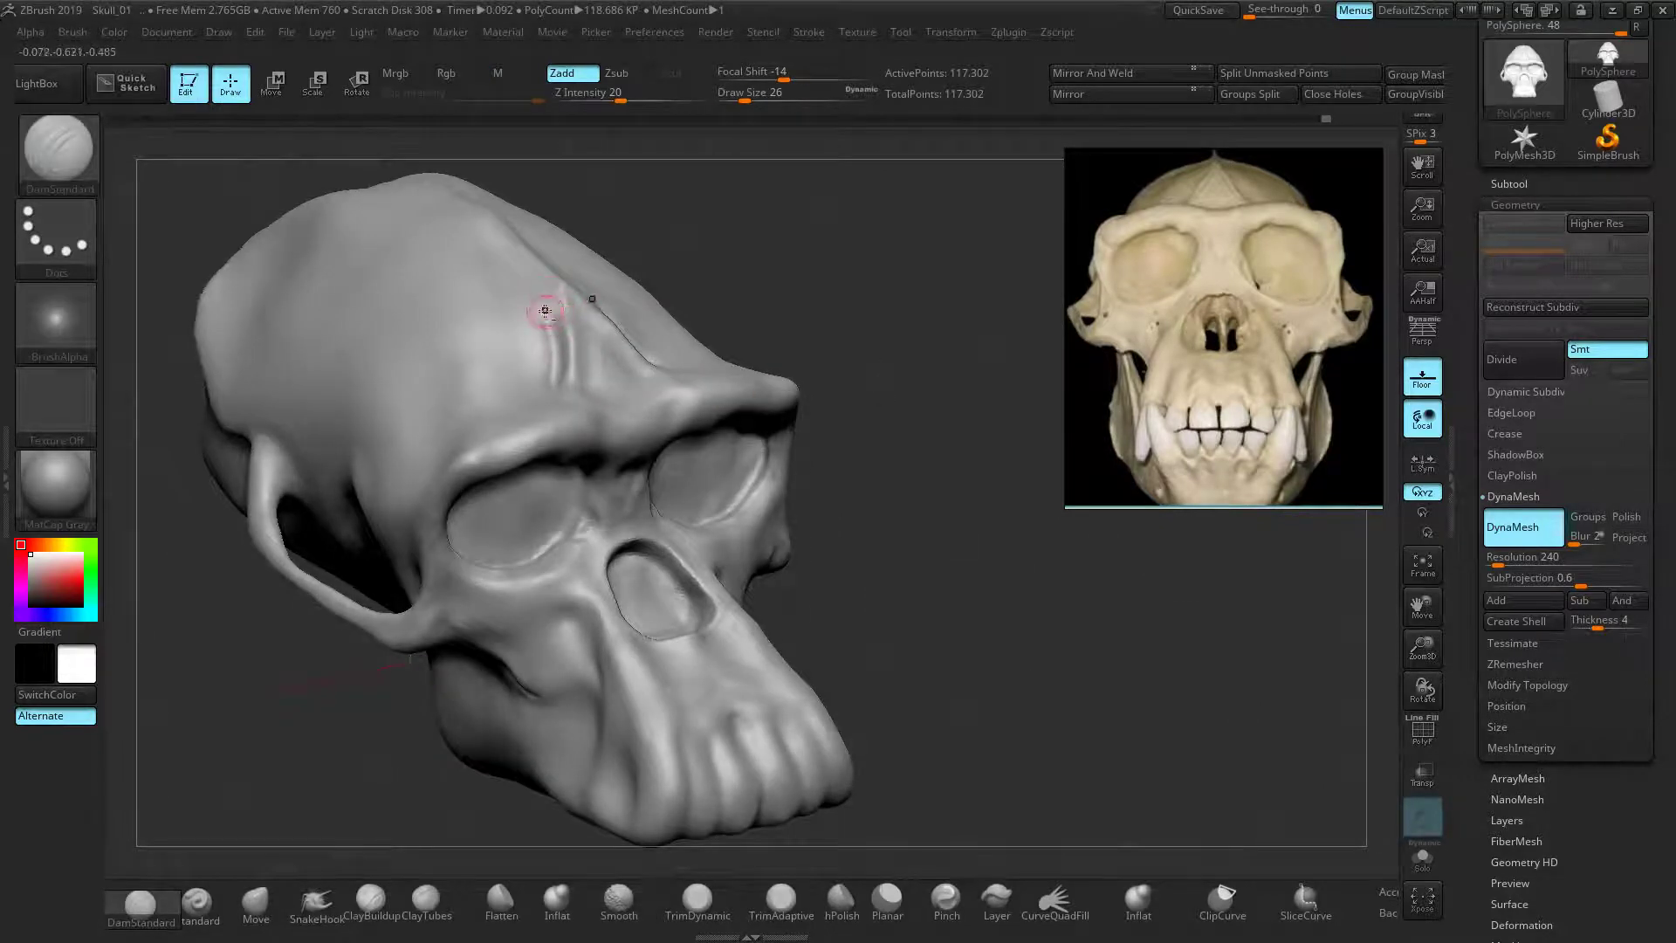
Sharpen the inner and lower rim of the eye socket with DamStandard strokes
{"action": "left_click_drag", "start_coordinate": [833, 431], "coordinate": [1039, 523]}
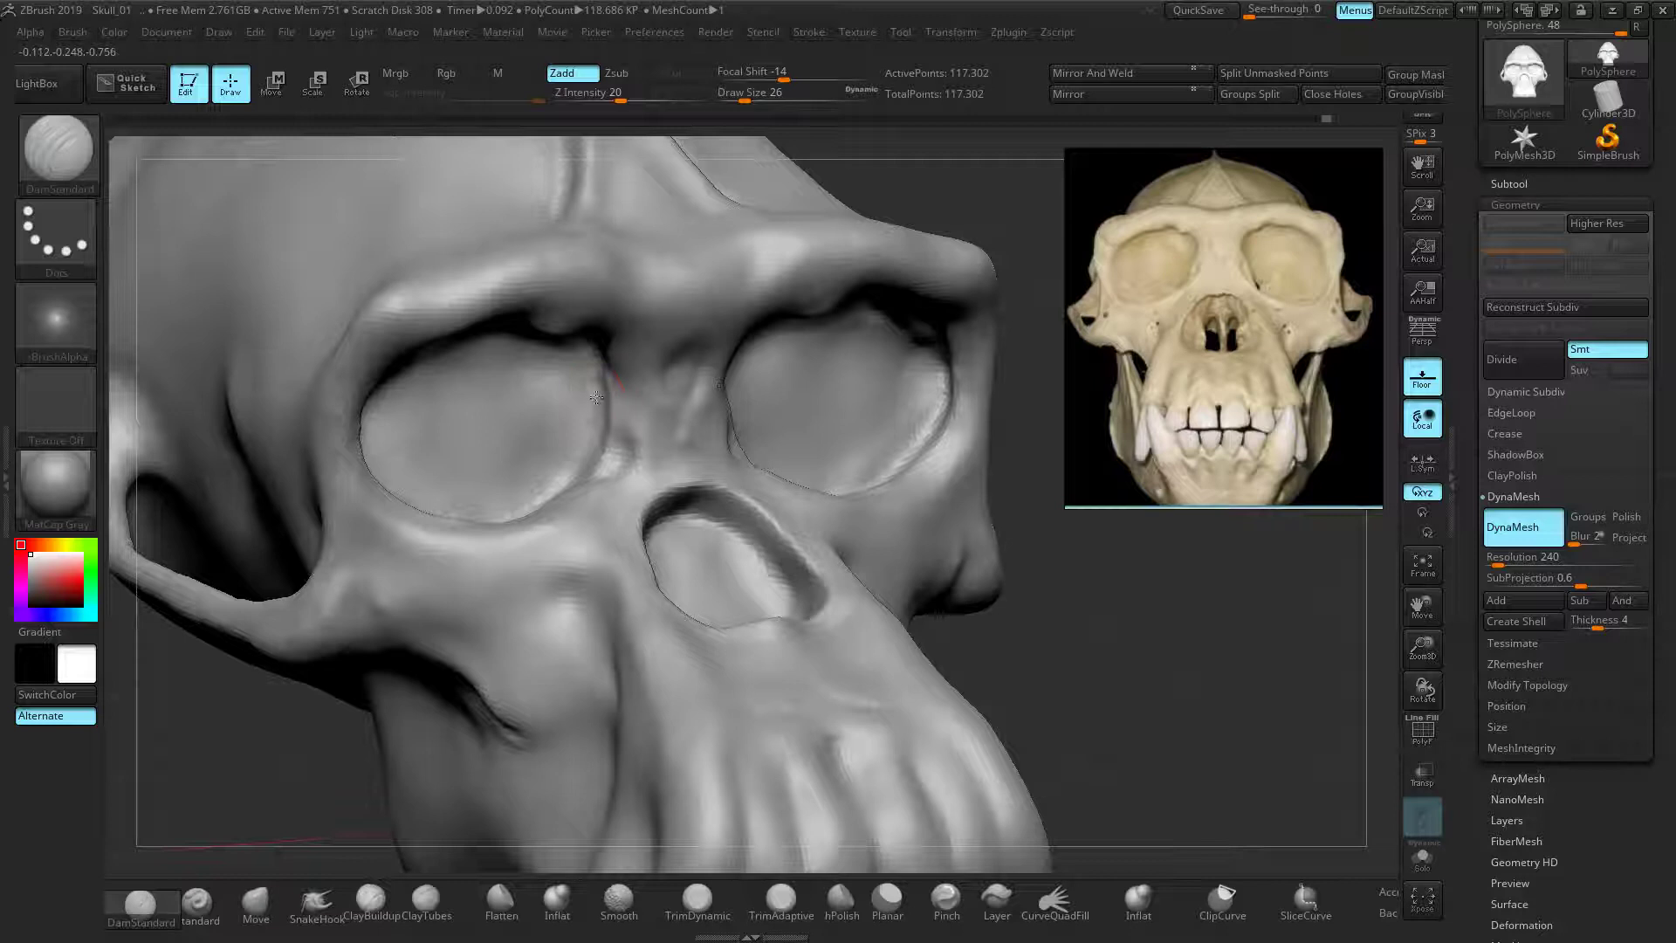
{"action": "left_click_drag", "start_coordinate": [1127, 606], "coordinate": [1149, 679]}
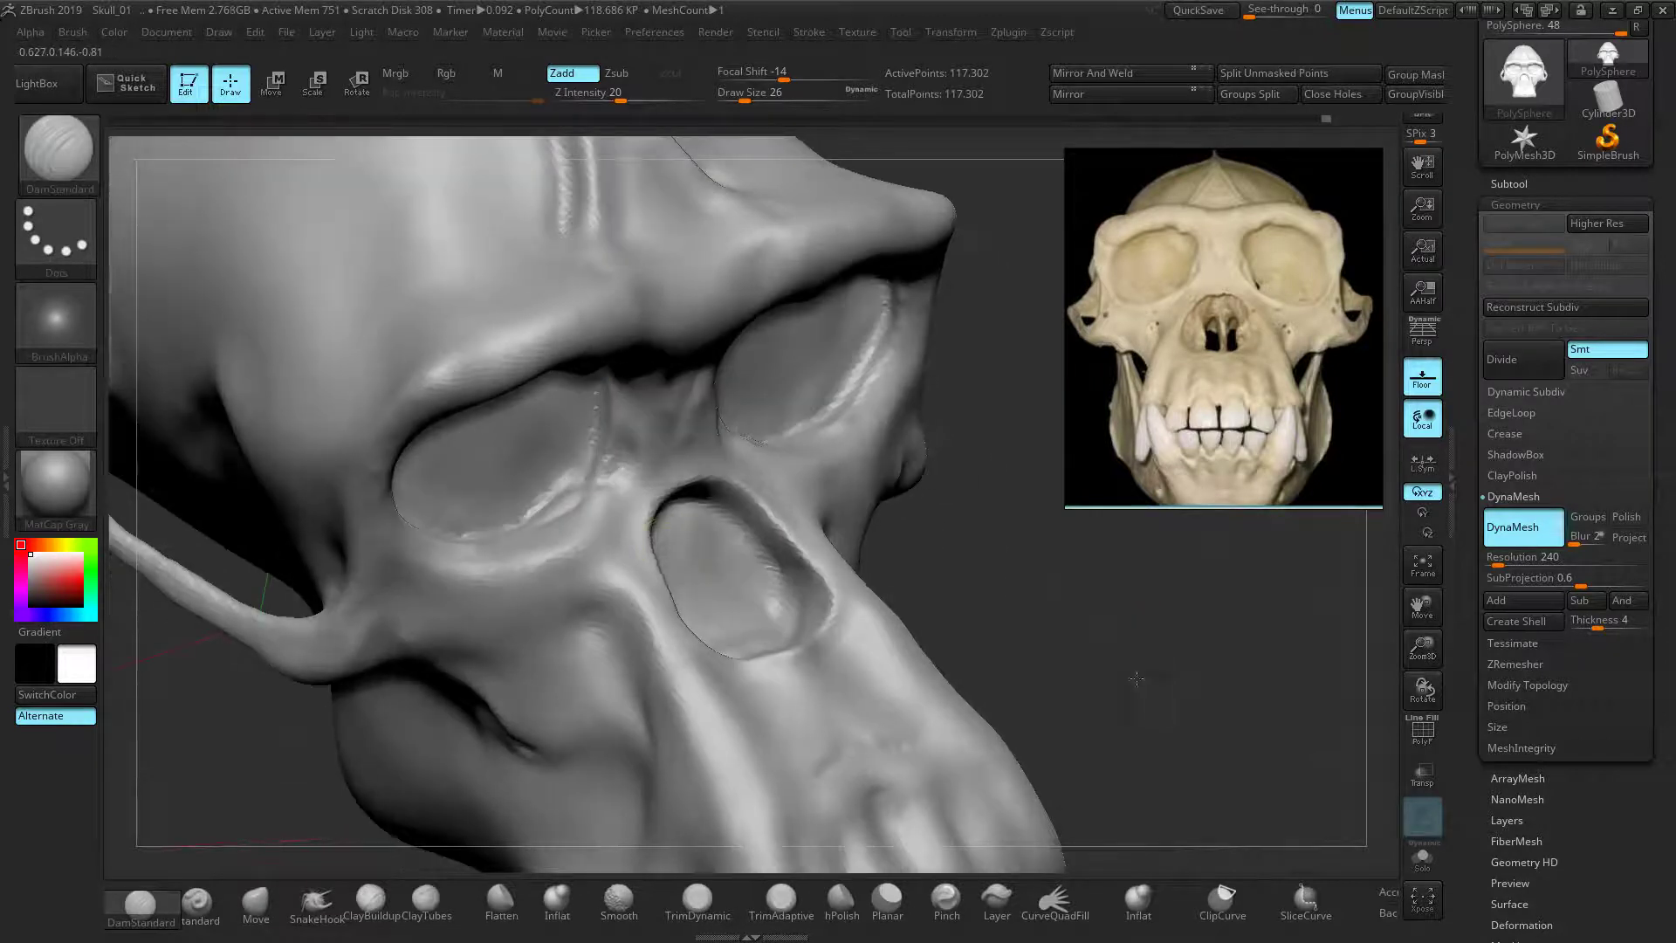
{"action": "left_click_drag", "start_coordinate": [591, 424], "coordinate": [542, 505]}
{"action": "left_click_drag", "start_coordinate": [461, 539], "coordinate": [506, 525]}
Carve a curved crease below the eye socket, around the upper end of the cheek hollow beside the muzzle ridge
{"action": "mouse_move", "coordinate": [983, 578]}
{"action": "right_mouse_down", "text": "ctrl"}
{"action": "mouse_move", "coordinate": [991, 539]}
{"action": "mouse_move", "coordinate": [913, 353]}
{"action": "right_mouse_up", "text": "ctrl"}
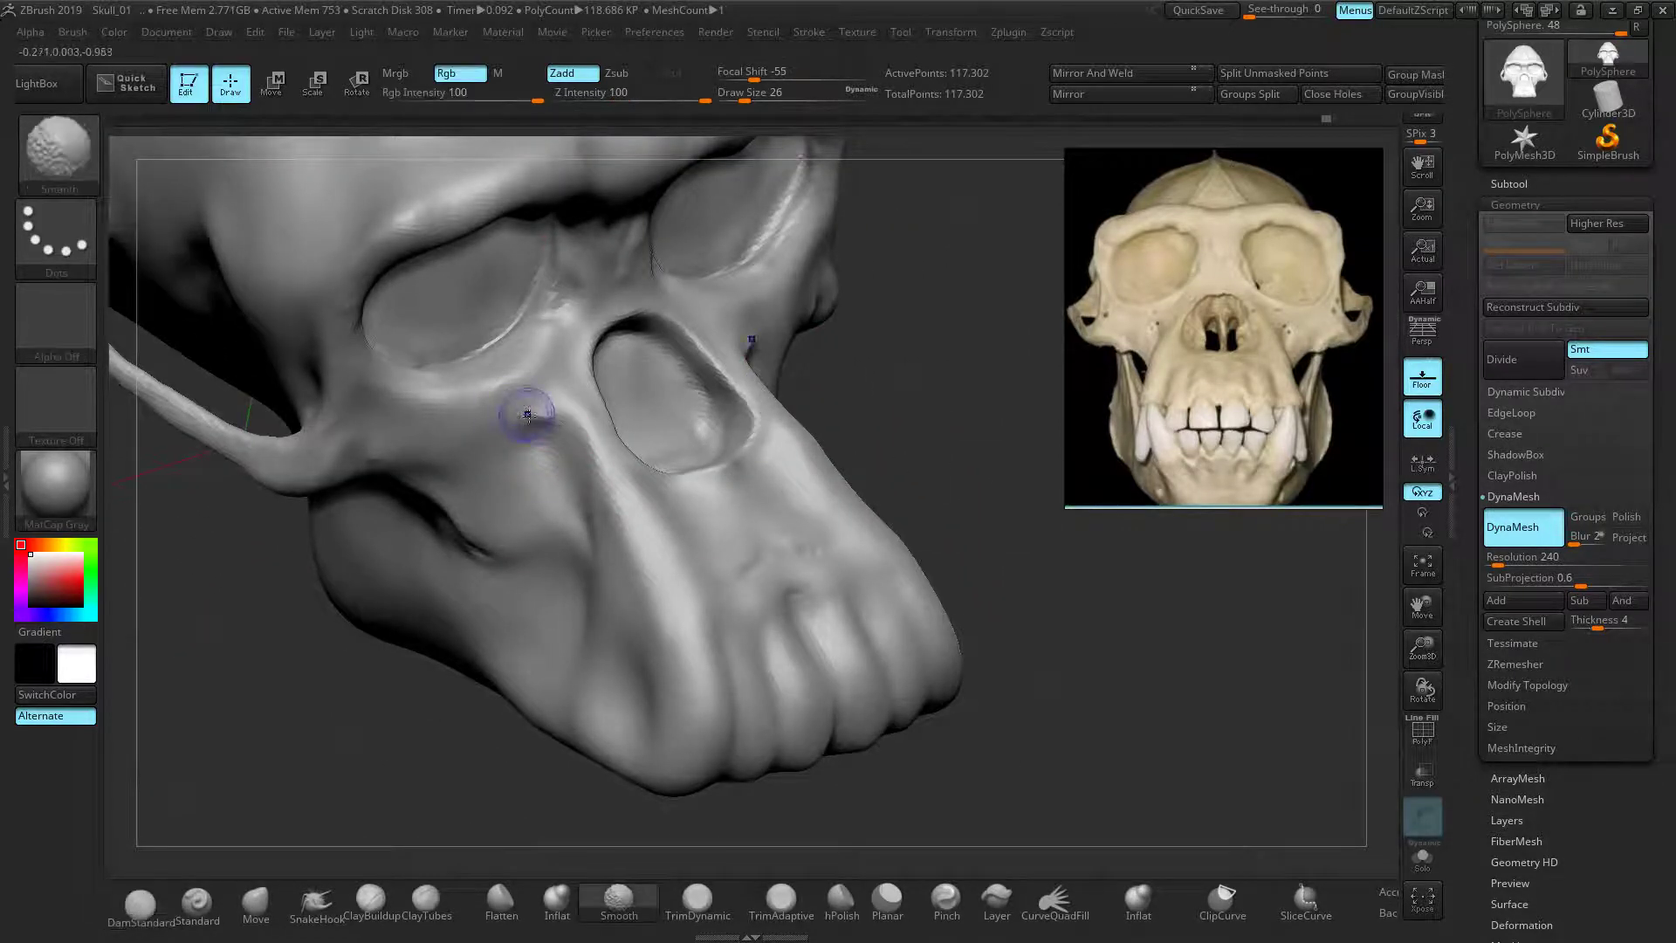
{"action": "left_click_drag", "start_coordinate": [524, 426], "coordinate": [567, 442]}
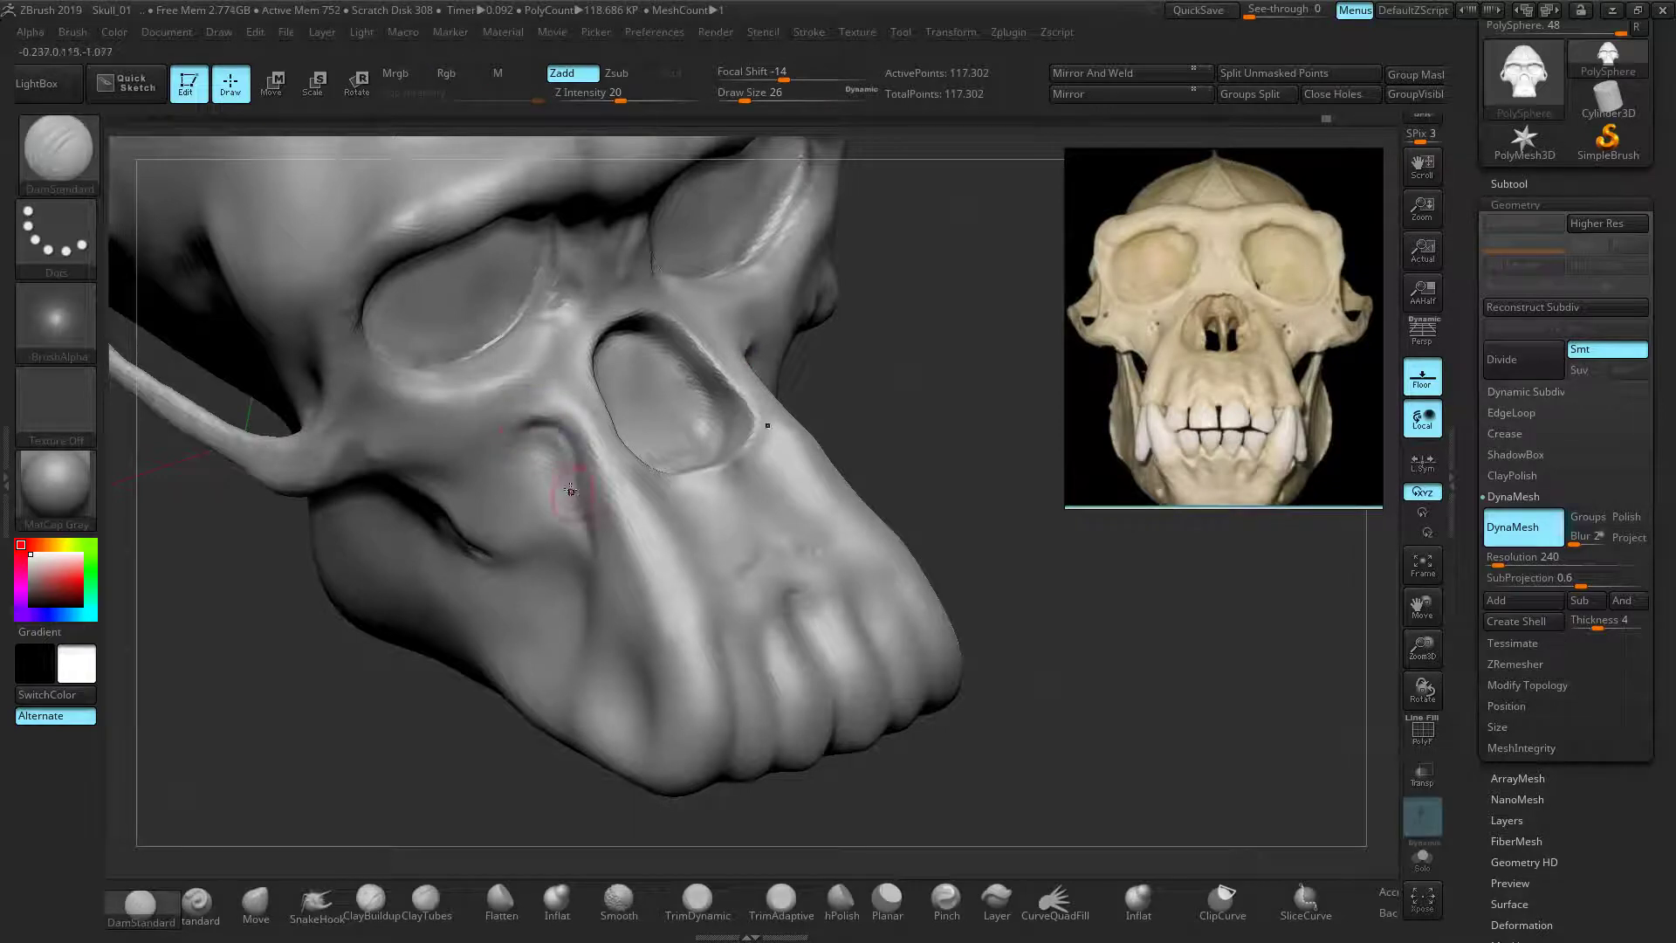
{"action": "left_click_drag", "start_coordinate": [916, 431], "coordinate": [955, 408]}
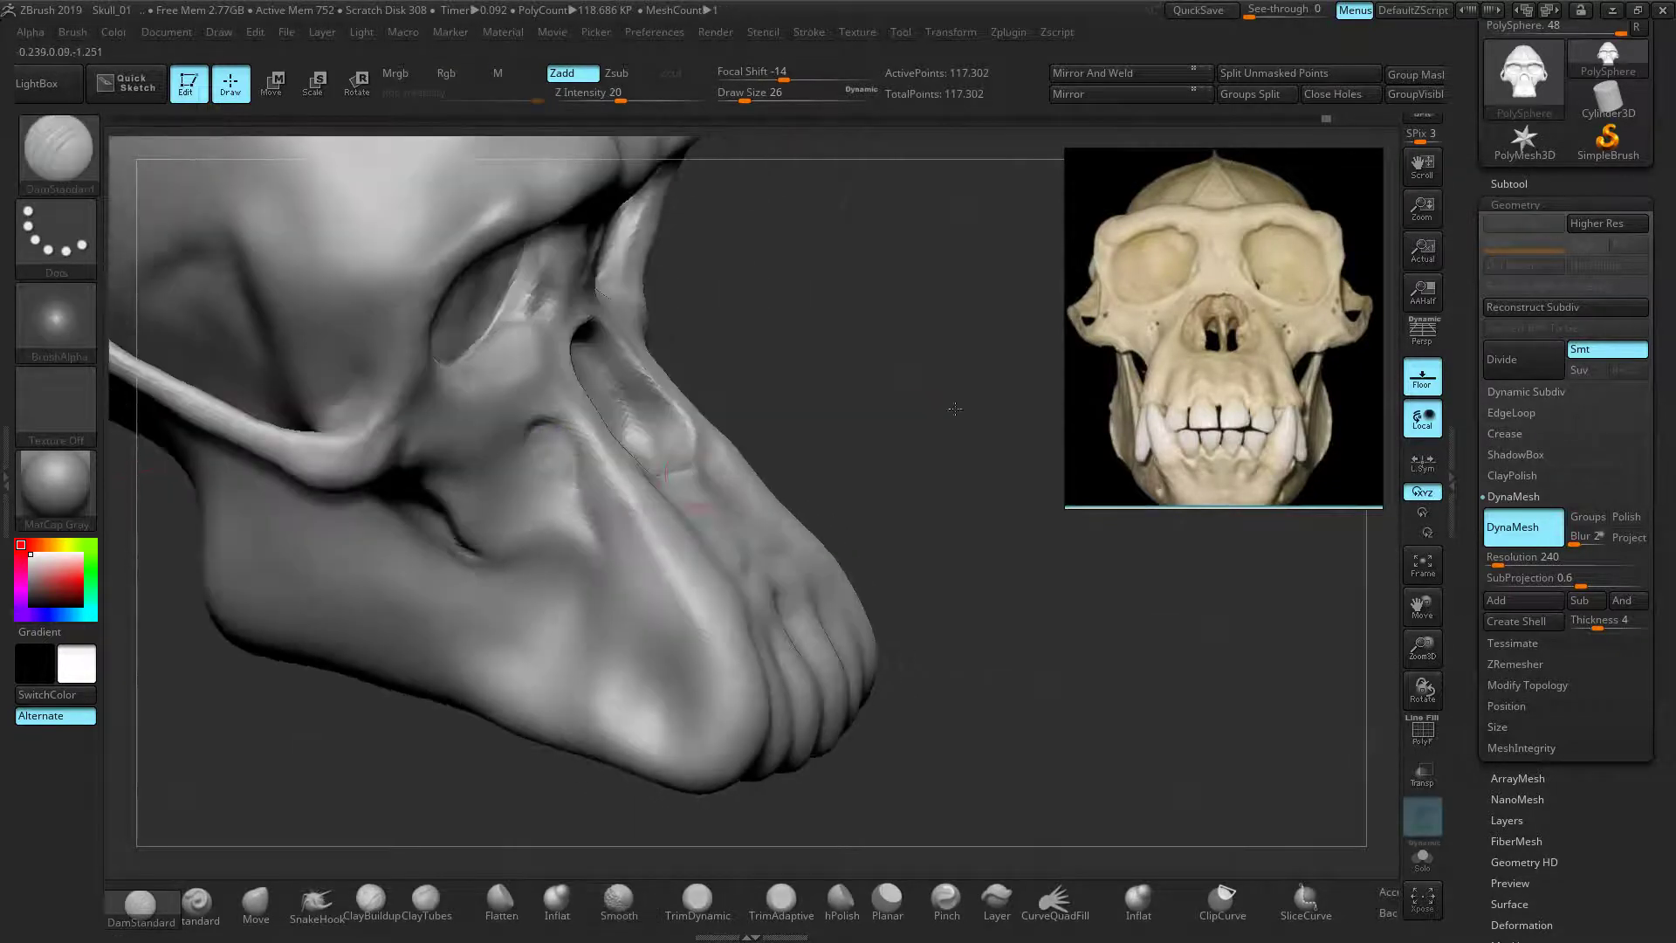
{"action": "mouse_move", "coordinate": [709, 563]}
{"action": "right_mouse_down"}
{"action": "mouse_move", "coordinate": [879, 385]}
{"action": "mouse_move", "coordinate": [859, 449]}
{"action": "right_mouse_up"}
Bring the three-quarter skull photo into the reference window and turn the model to show the same side of the muzzle
{"action": "mouse_move", "coordinate": [859, 450]}
{"action": "right_mouse_down", "text": "ctrl"}
{"action": "mouse_move", "coordinate": [803, 391]}
{"action": "mouse_move", "coordinate": [943, 393]}
{"action": "right_mouse_up", "text": "ctrl"}
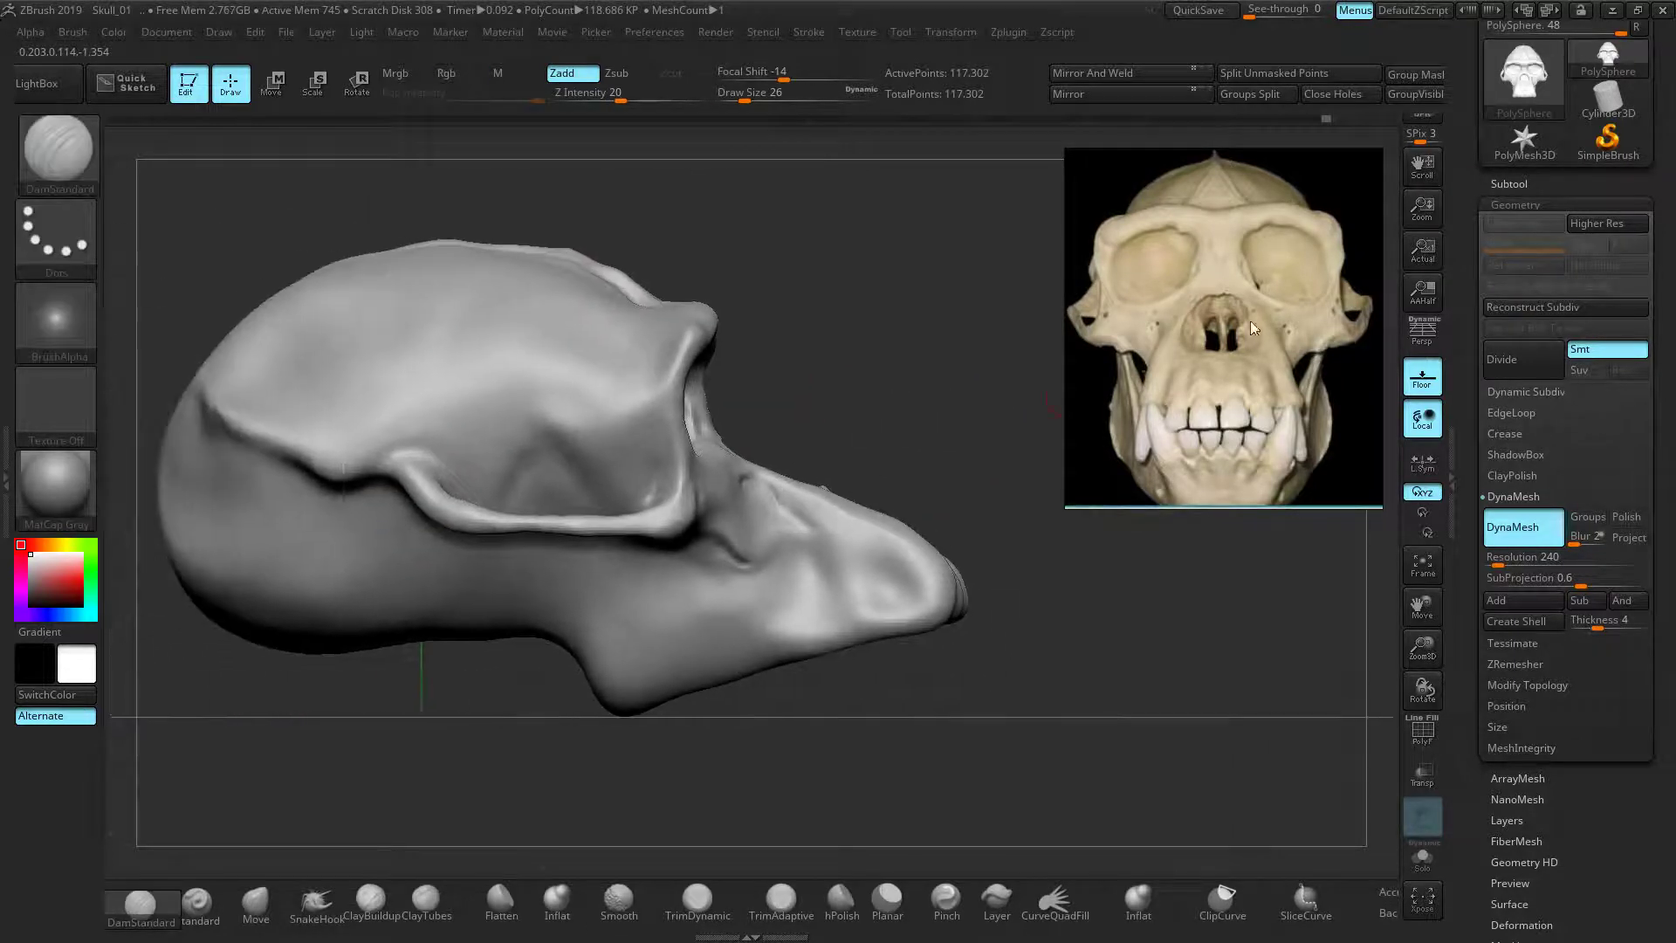
{"action": "middle_click_drag", "start_coordinate": [1250, 324], "coordinate": [1066, 325]}
{"action": "scroll", "coordinate": [1256, 328], "scroll_direction": "down", "scroll_amount": 2}
{"action": "middle_click_drag", "start_coordinate": [1256, 328], "coordinate": [1178, 306]}
{"action": "right_click_drag", "start_coordinate": [890, 368], "coordinate": [453, 459]}
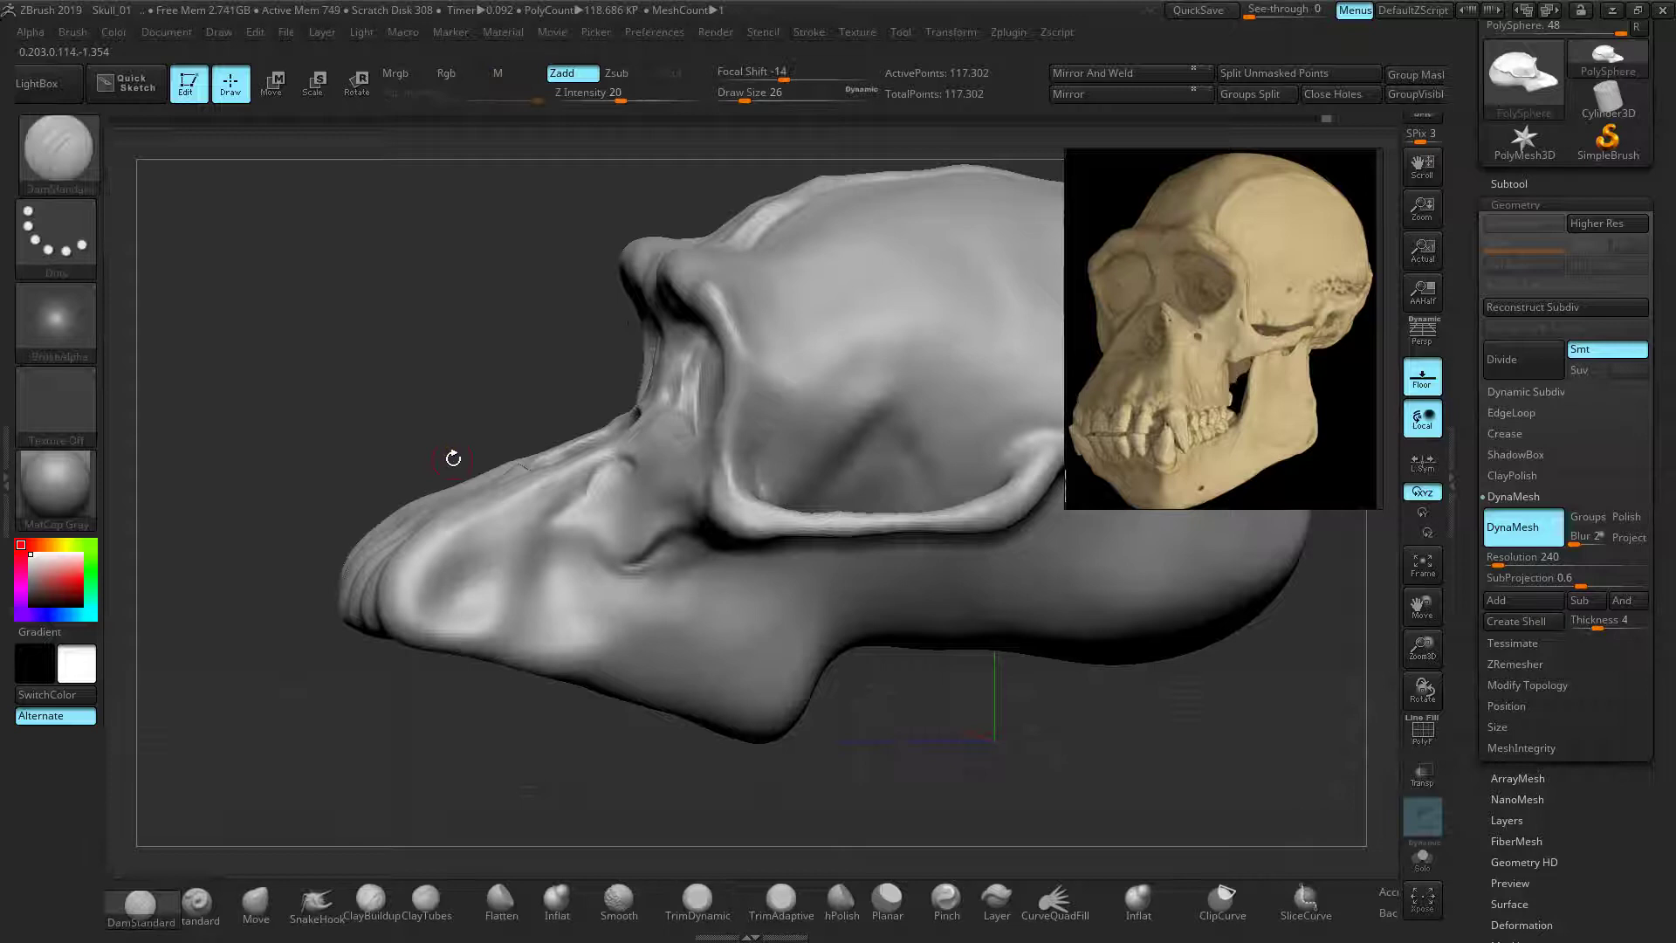
Set the draw size to 58, soften the cheek beside the muzzle ridge and carve a diagonal groove behind the canine root
{"action": "key", "text": "]"}
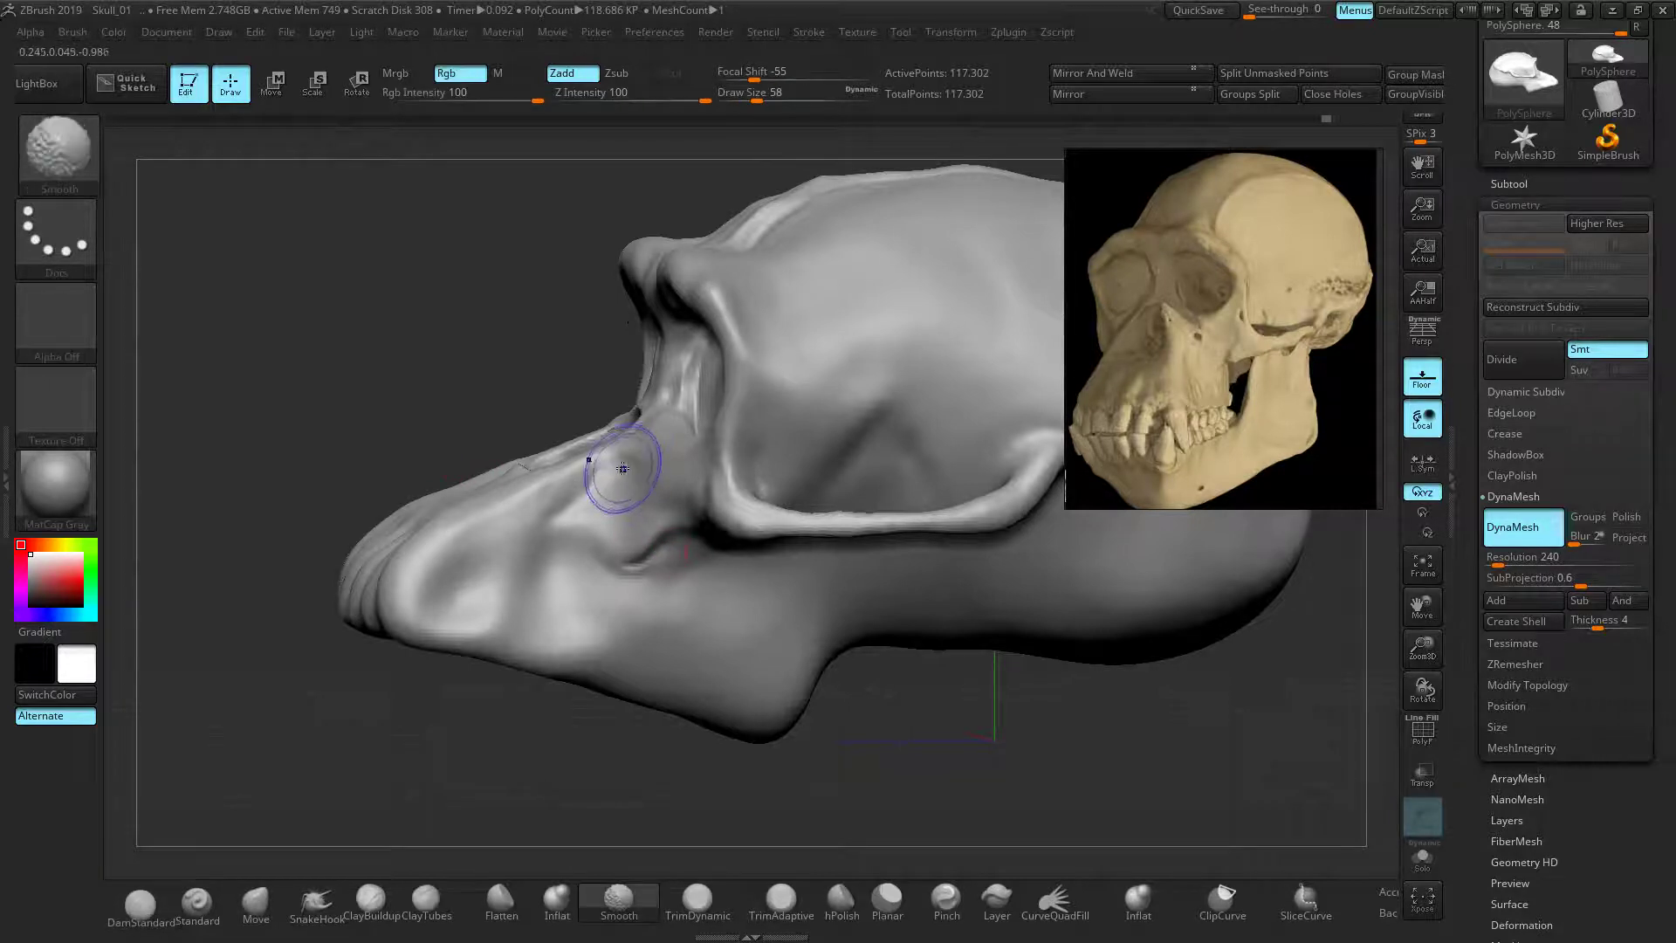
{"action": "left_click_drag", "start_coordinate": [621, 479], "coordinate": [574, 505]}
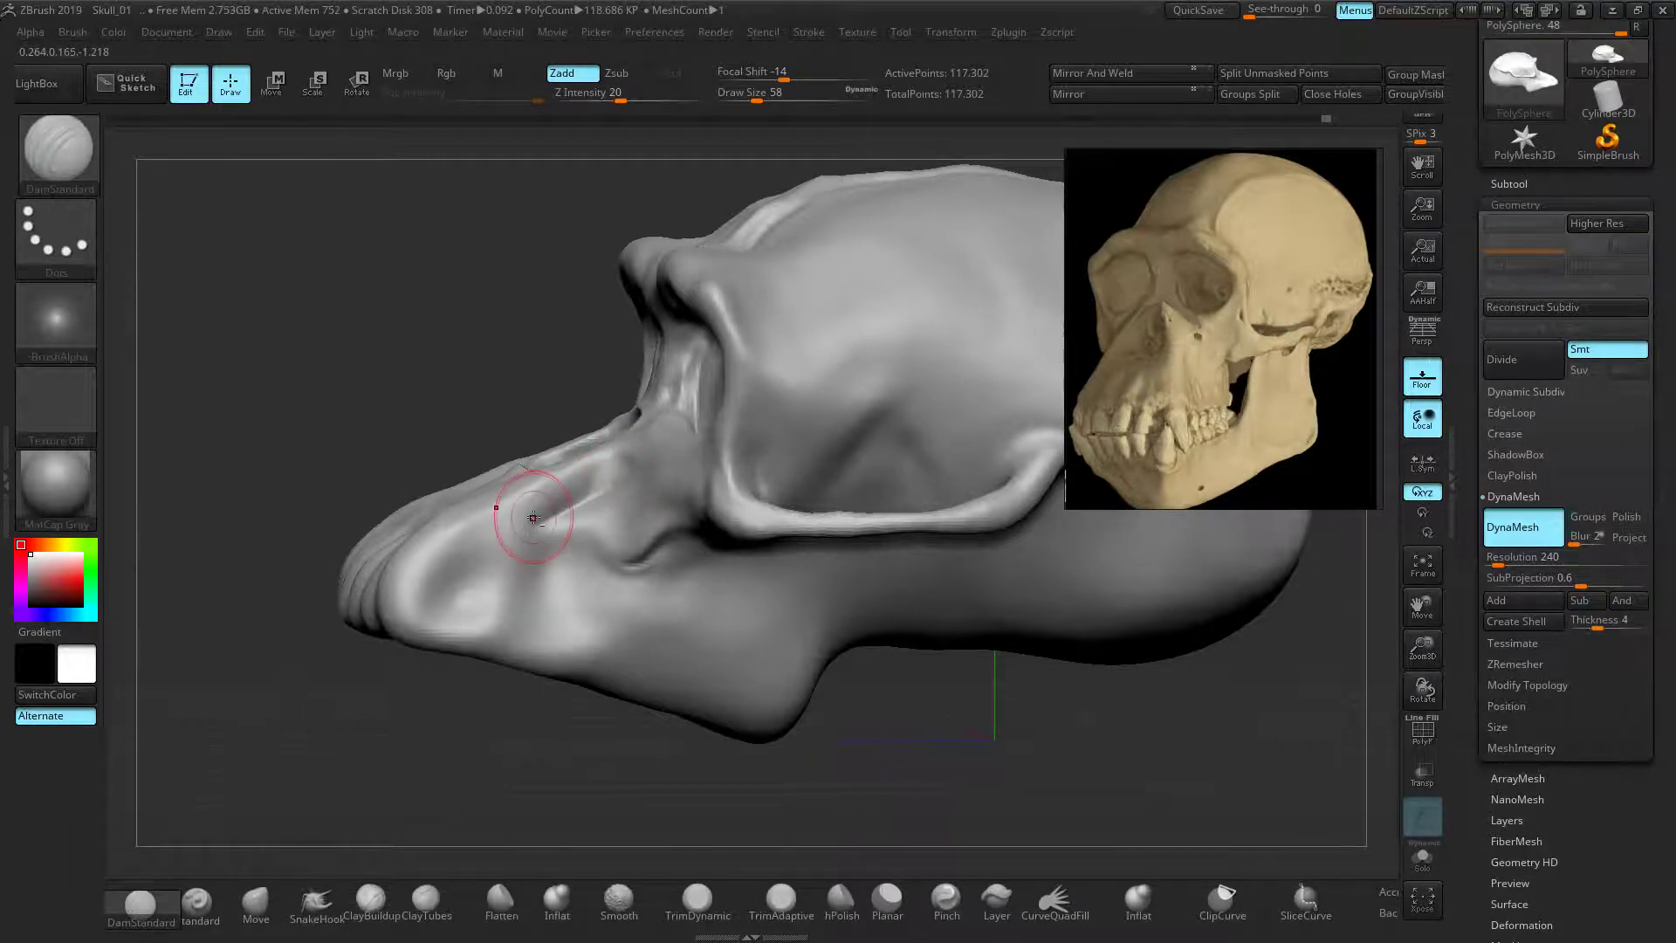
{"action": "mouse_move", "coordinate": [542, 518]}
{"action": "left_mouse_down"}
{"action": "mouse_move", "coordinate": [442, 587]}
{"action": "mouse_move", "coordinate": [524, 505]}
{"action": "mouse_move", "coordinate": [601, 507]}
{"action": "mouse_move", "coordinate": [434, 587]}
{"action": "mouse_move", "coordinate": [599, 486]}
{"action": "mouse_move", "coordinate": [545, 559]}
{"action": "mouse_move", "coordinate": [459, 599]}
{"action": "left_mouse_up"}
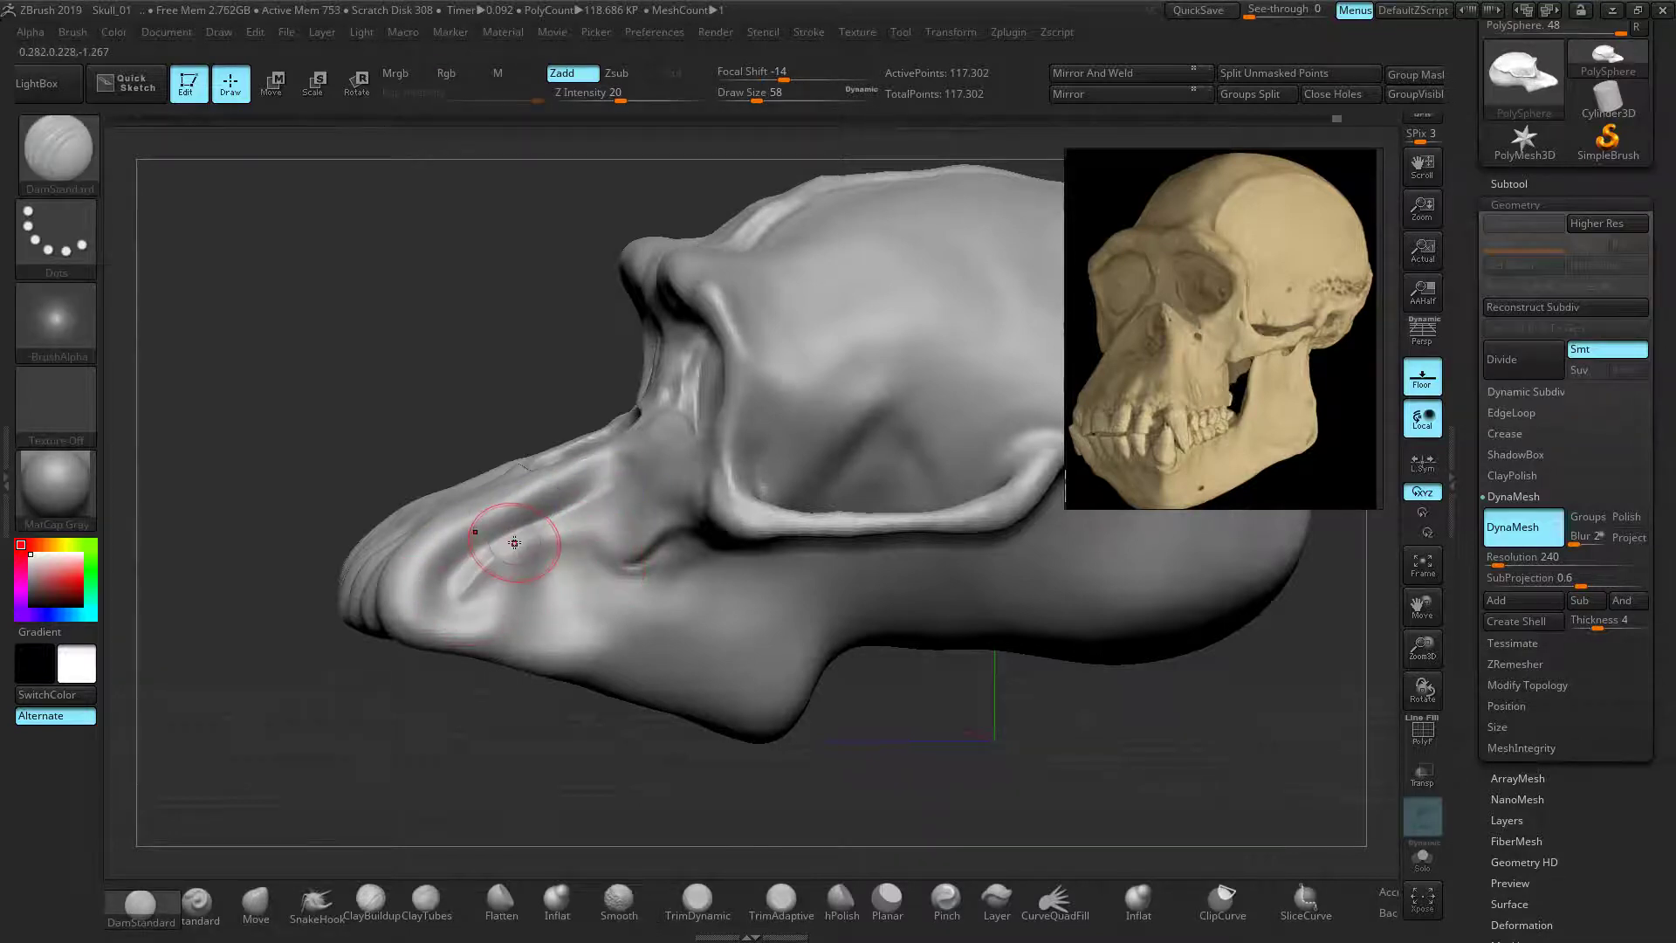
Carve a further tooth-root groove on the side of the upper jaw, behind the canine root, with DamStandard
{"action": "mouse_move", "coordinate": [325, 422]}
{"action": "left_mouse_down"}
{"action": "mouse_move", "coordinate": [357, 425]}
{"action": "mouse_move", "coordinate": [319, 408]}
{"action": "left_mouse_up"}
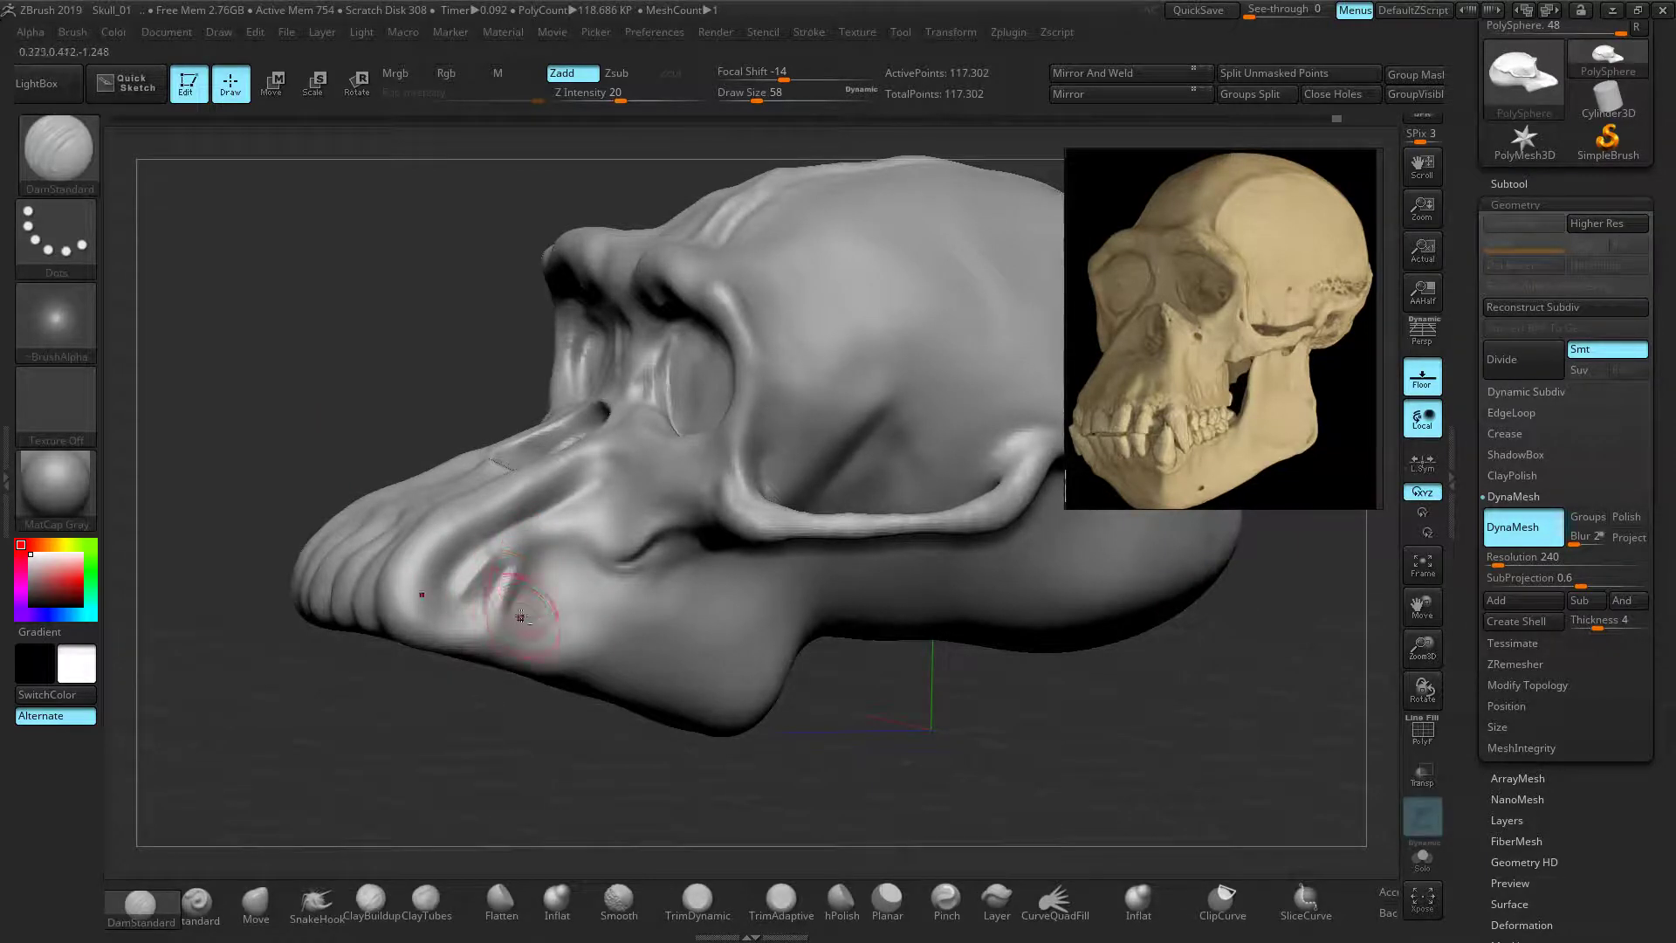
{"action": "mouse_move", "coordinate": [590, 576]}
{"action": "left_mouse_down"}
{"action": "mouse_move", "coordinate": [524, 617]}
{"action": "mouse_move", "coordinate": [457, 561]}
{"action": "mouse_move", "coordinate": [508, 632]}
{"action": "left_mouse_up"}
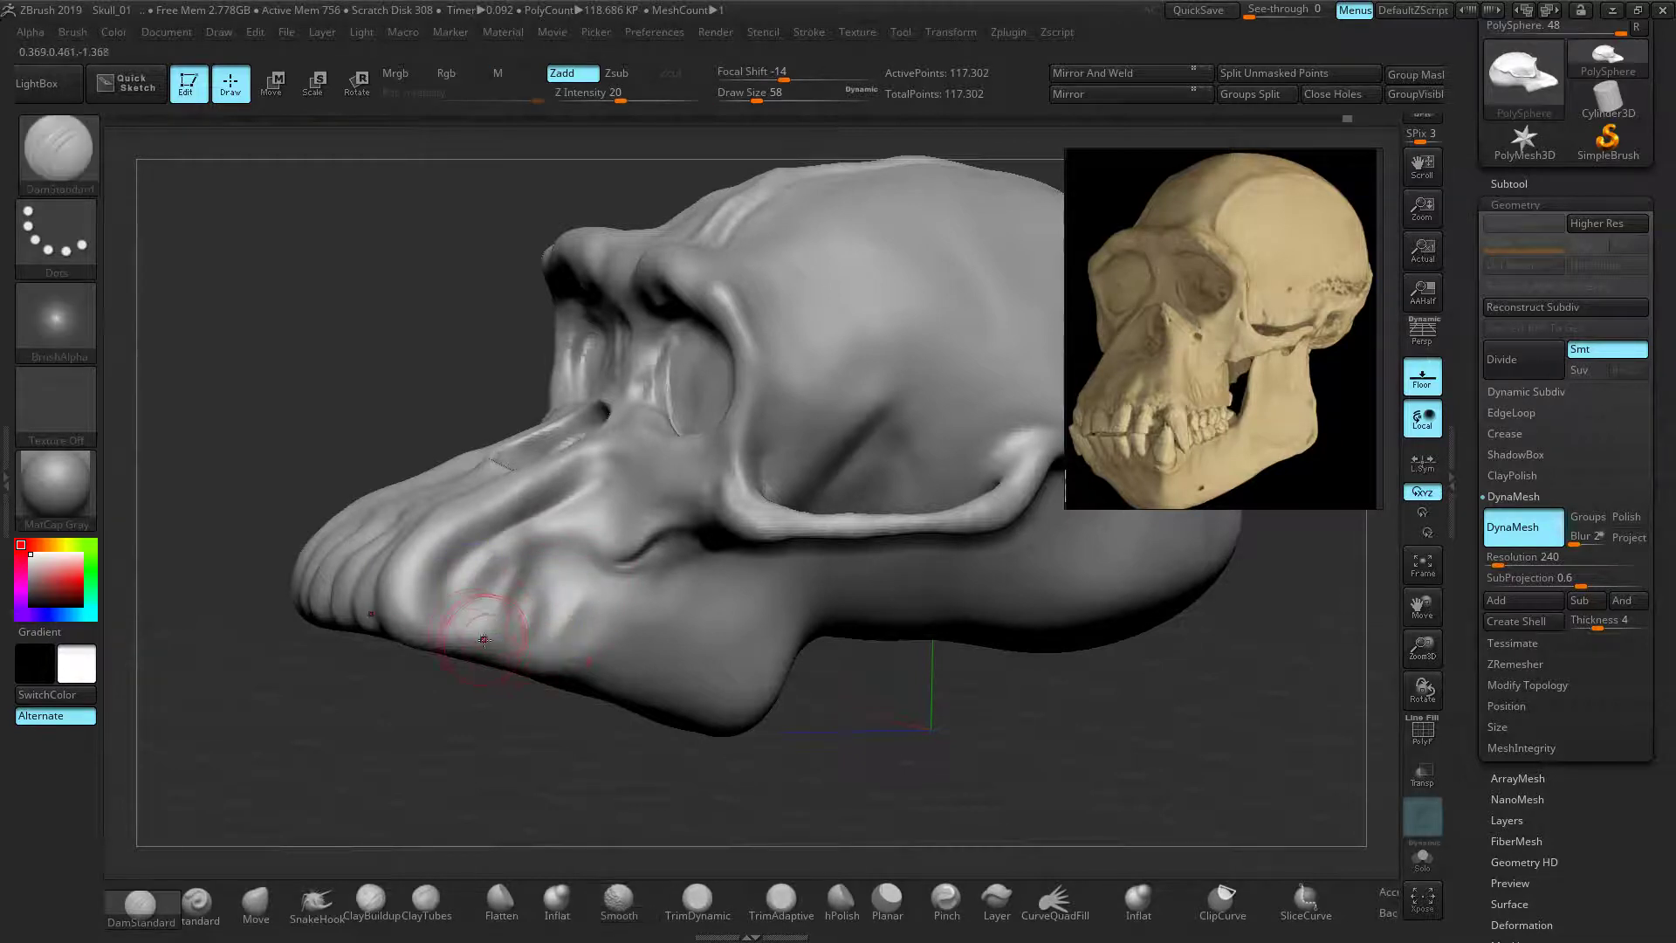
{"action": "mouse_move", "coordinate": [500, 704]}
{"action": "left_mouse_down"}
{"action": "mouse_move", "coordinate": [559, 708]}
{"action": "mouse_move", "coordinate": [437, 641]}
{"action": "left_mouse_up"}
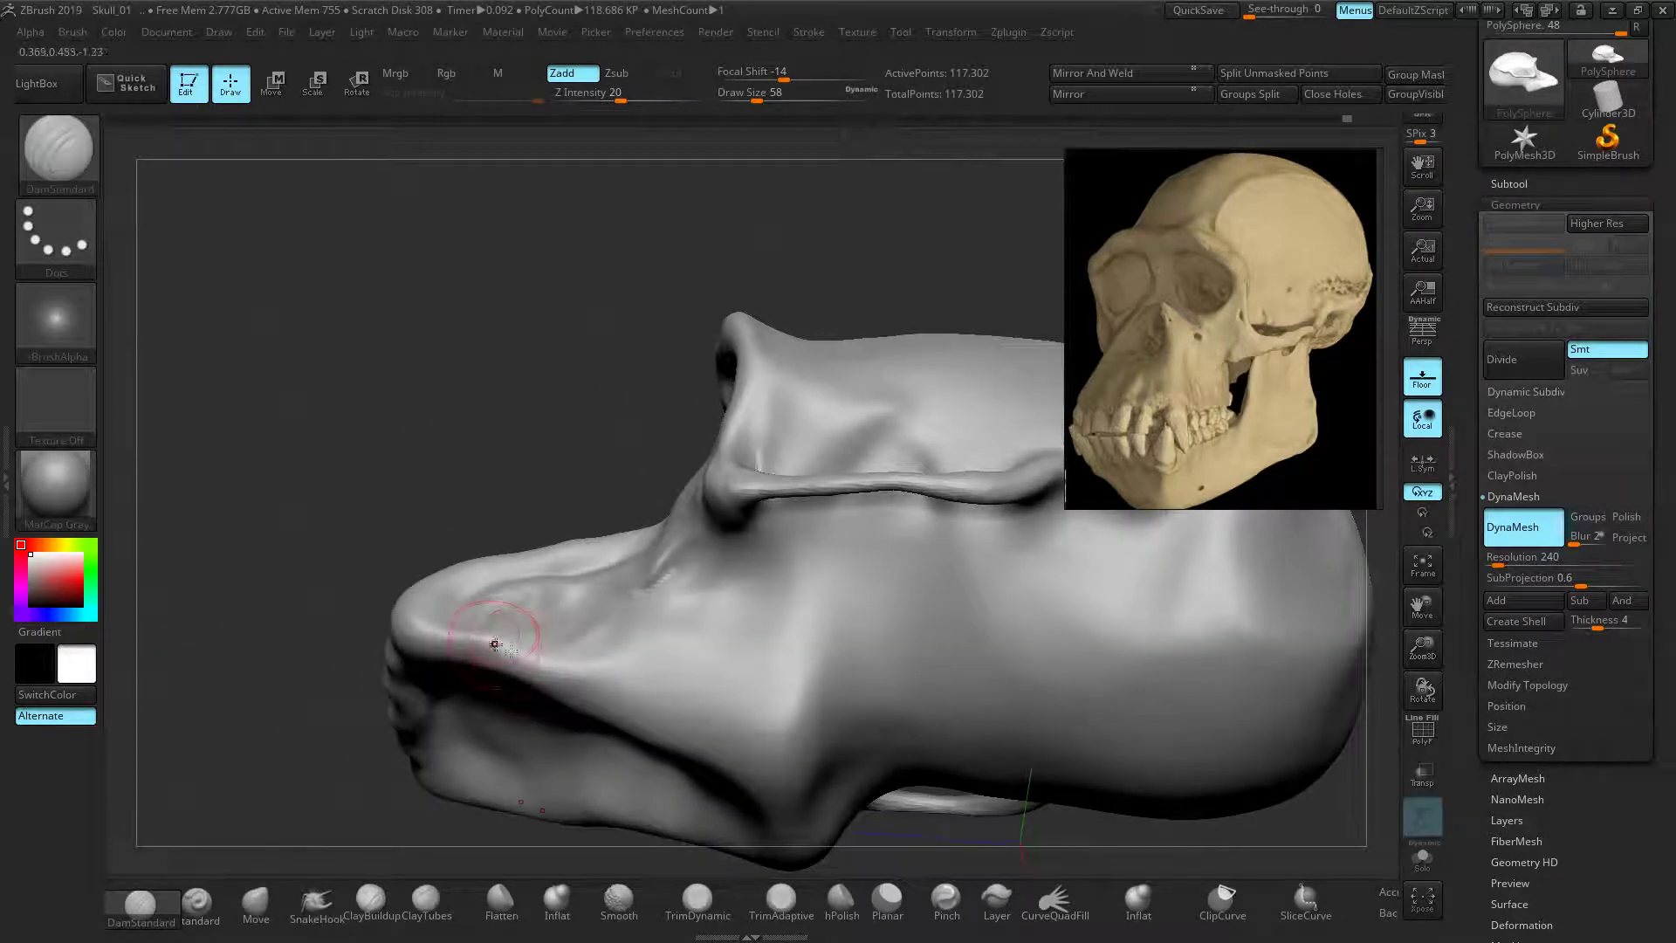
{"action": "key", "text": "shift"}
{"action": "mouse_move", "coordinate": [323, 524]}
{"action": "left_mouse_down"}
{"action": "mouse_move", "coordinate": [406, 551]}
{"action": "mouse_move", "coordinate": [445, 533]}
{"action": "mouse_move", "coordinate": [335, 514]}
{"action": "mouse_move", "coordinate": [364, 567]}
{"action": "left_mouse_up"}
Carve a short vertical pit in the cheek hollow beside the muzzle ridge with DamStandard, reducing the draw size to 30
{"action": "left_click_drag", "start_coordinate": [532, 476], "coordinate": [529, 537]}
{"action": "key", "text": "bracketleft"}
{"action": "key", "text": "bracketleft"}
{"action": "key", "text": "bracketleft"}
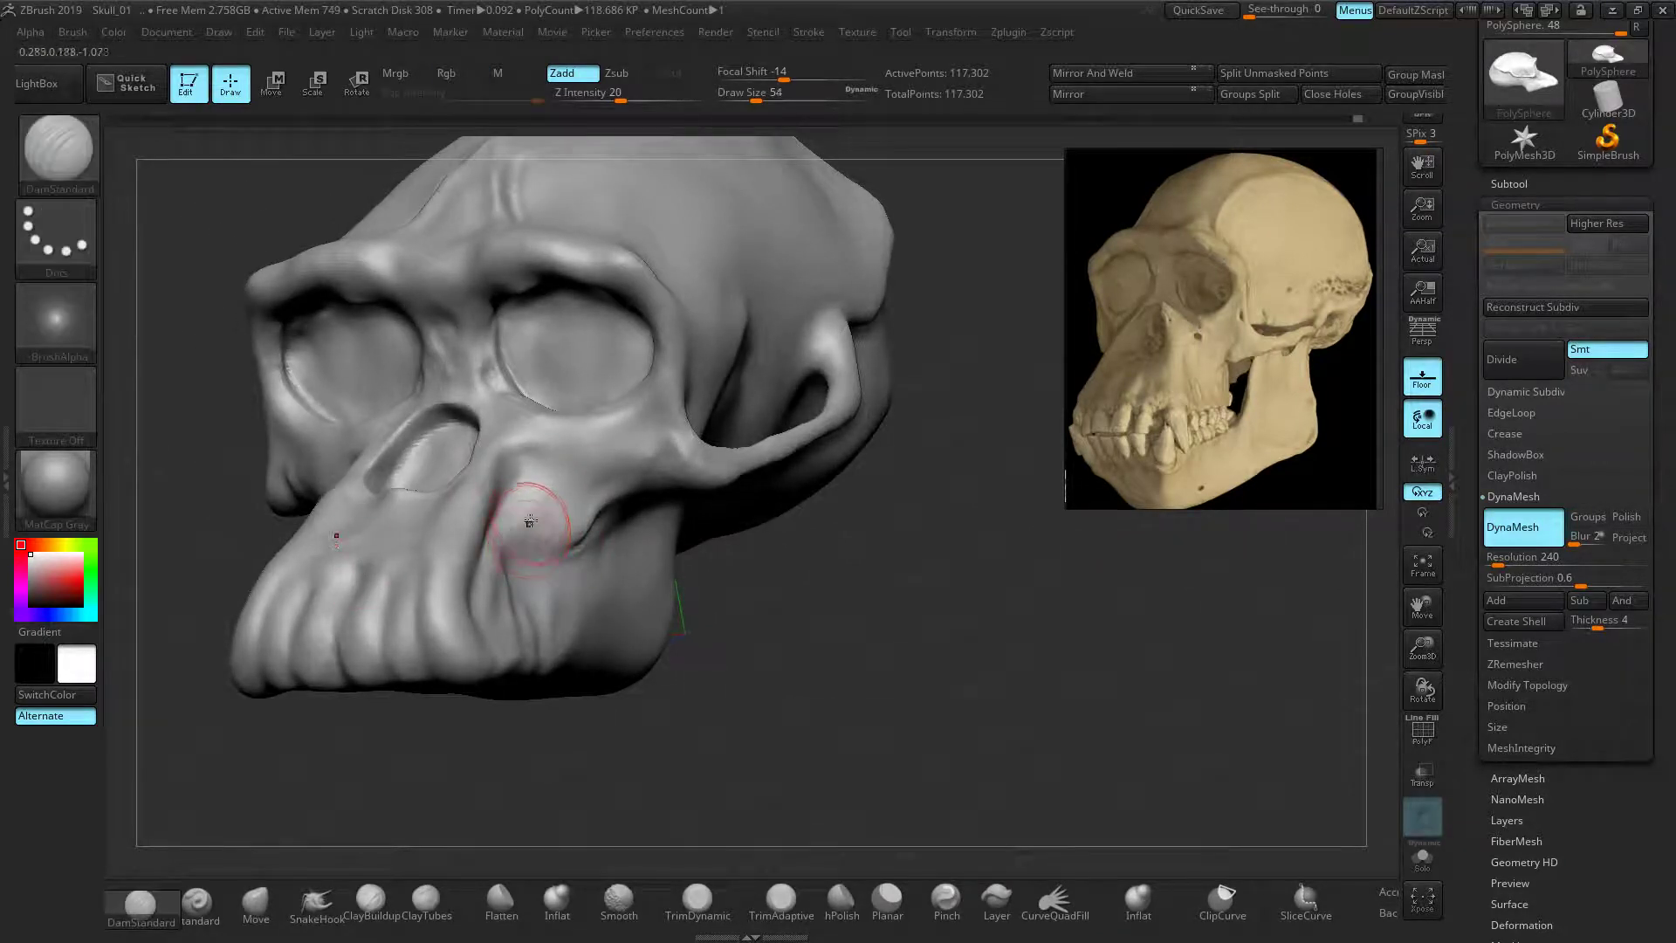
{"action": "left_click_drag", "start_coordinate": [523, 513], "coordinate": [524, 464]}
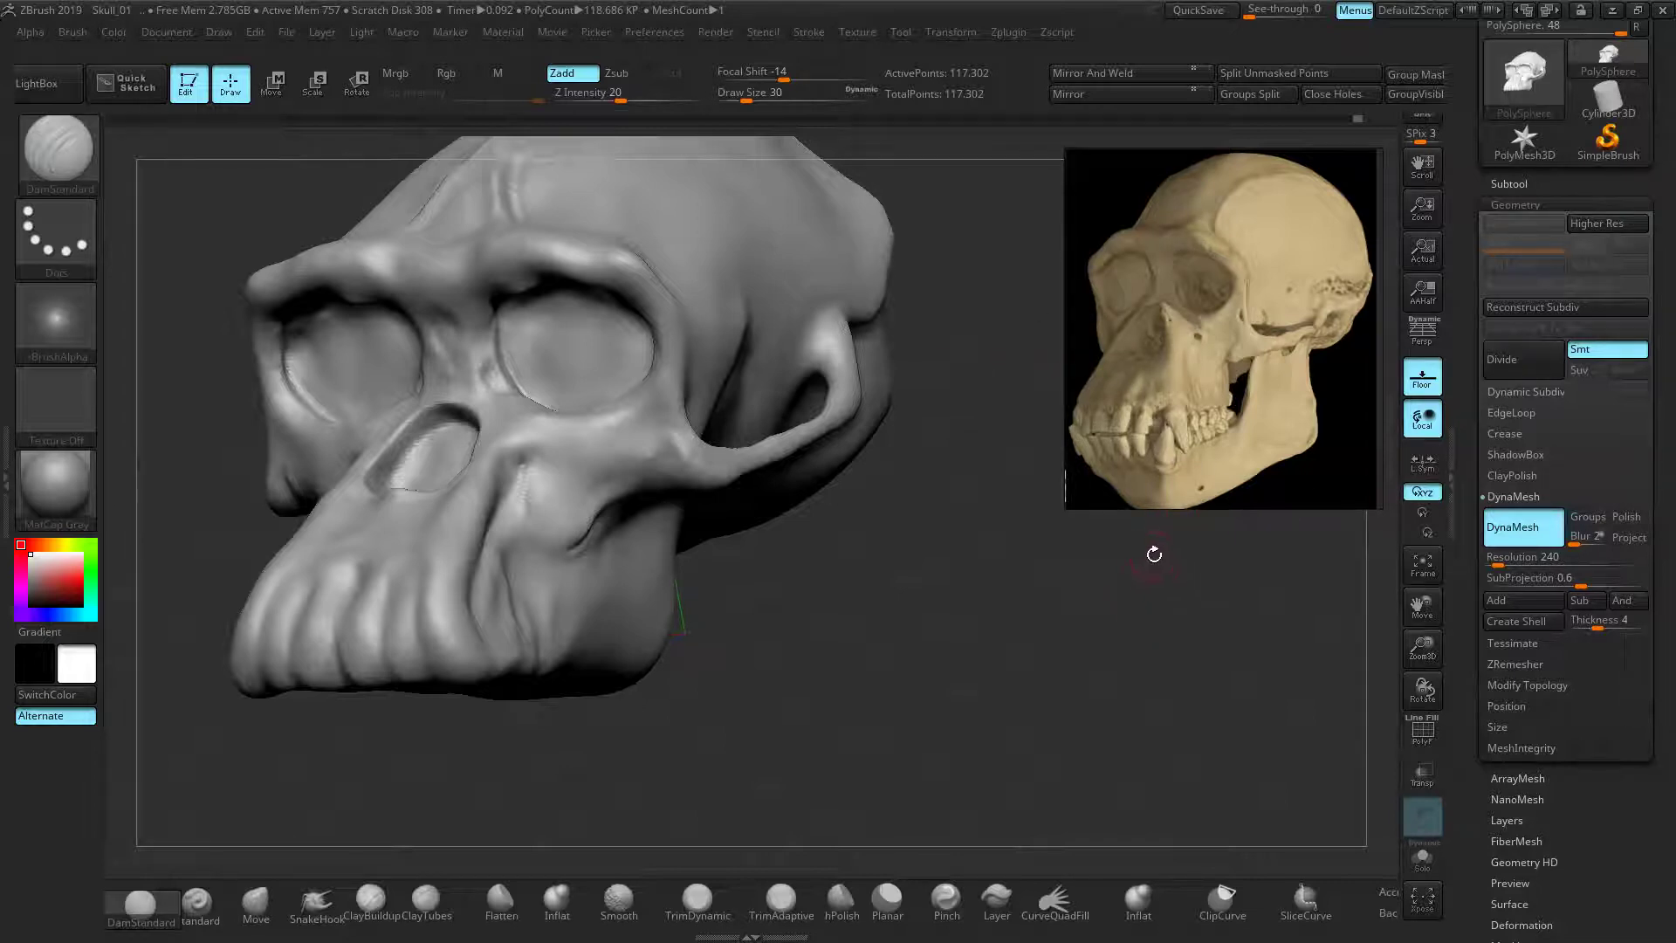
{"action": "mouse_move", "coordinate": [1050, 546]}
{"action": "left_mouse_down"}
{"action": "mouse_move", "coordinate": [812, 594]}
{"action": "mouse_move", "coordinate": [486, 512]}
{"action": "mouse_move", "coordinate": [528, 471]}
{"action": "mouse_move", "coordinate": [520, 523]}
{"action": "left_mouse_up"}
{"action": "mouse_move", "coordinate": [964, 541]}
{"action": "right_mouse_down", "text": "ctrl"}
{"action": "mouse_move", "coordinate": [996, 595]}
{"action": "mouse_move", "coordinate": [950, 639]}
{"action": "mouse_move", "coordinate": [894, 621]}
{"action": "mouse_move", "coordinate": [901, 603]}
{"action": "mouse_move", "coordinate": [1047, 615]}
{"action": "right_mouse_up", "text": "ctrl"}
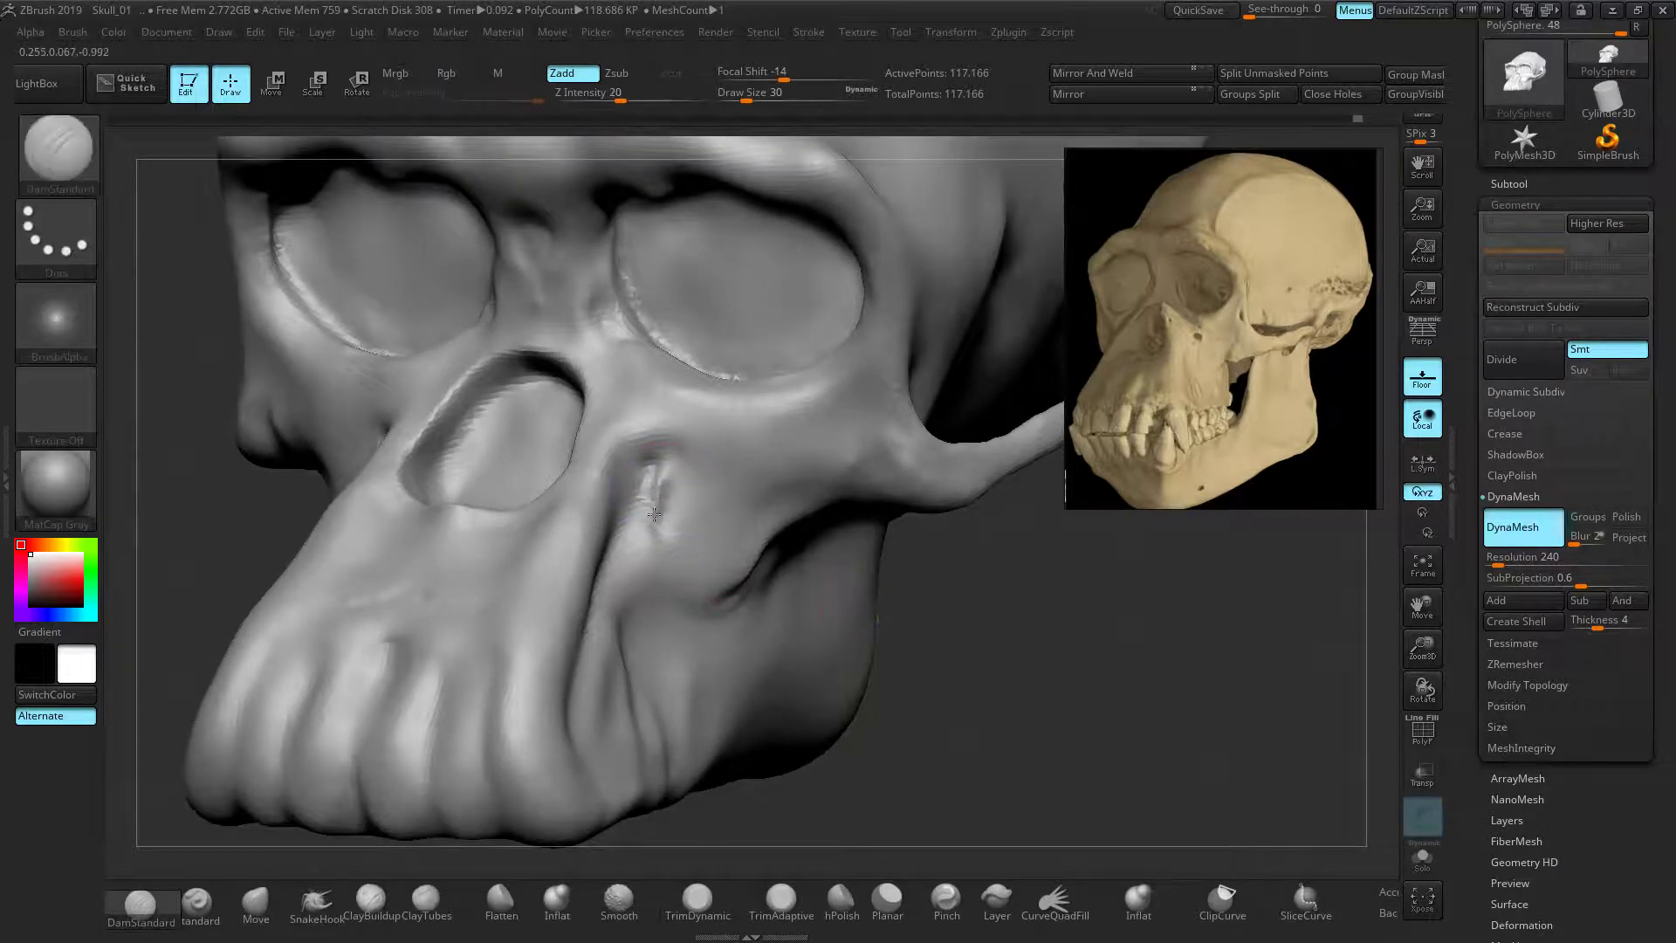
Smooth the carved pit in the cheek hollow beside the muzzle ridge, undoing one pass and refining it from three-quarter and front views
{"action": "left_click_drag", "start_coordinate": [643, 515], "coordinate": [646, 471], "text": "shift"}
{"action": "key", "text": "ctrl+z"}
{"action": "mouse_move", "coordinate": [648, 494]}
{"action": "left_mouse_down", "text": "shift"}
{"action": "mouse_move", "coordinate": [662, 471]}
{"action": "mouse_move", "coordinate": [650, 489]}
{"action": "mouse_move", "coordinate": [646, 471]}
{"action": "left_mouse_up", "text": "shift"}
{"action": "left_click_drag", "start_coordinate": [1066, 718], "coordinate": [659, 500]}
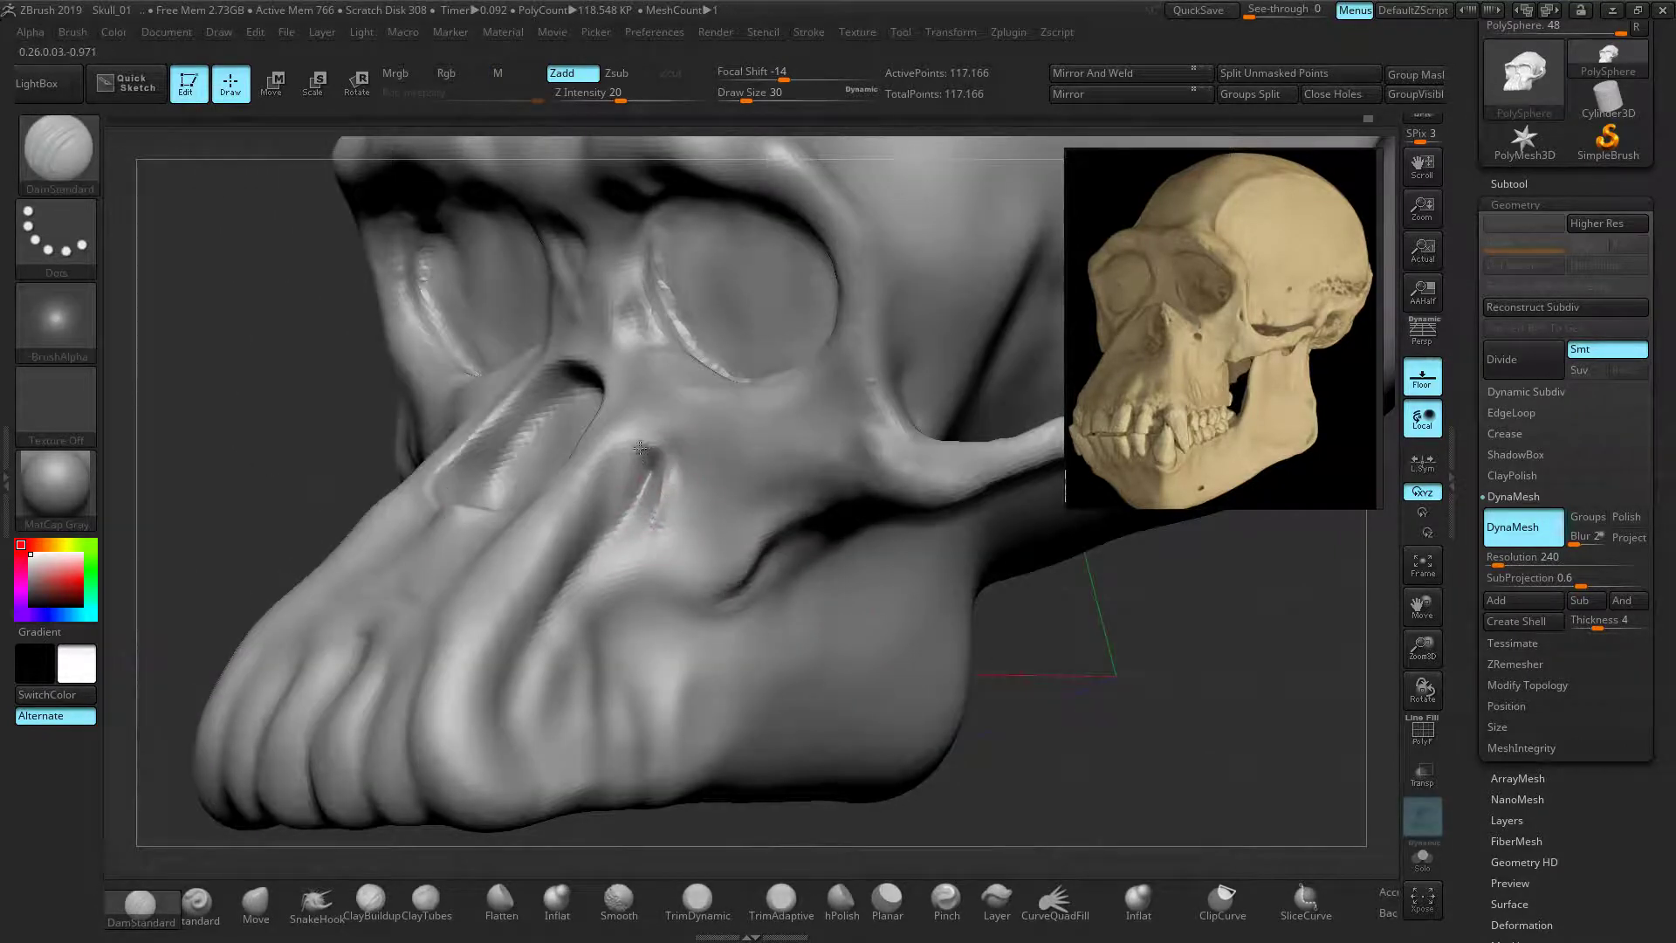
{"action": "left_click_drag", "start_coordinate": [292, 385], "coordinate": [326, 392], "text": "shift"}
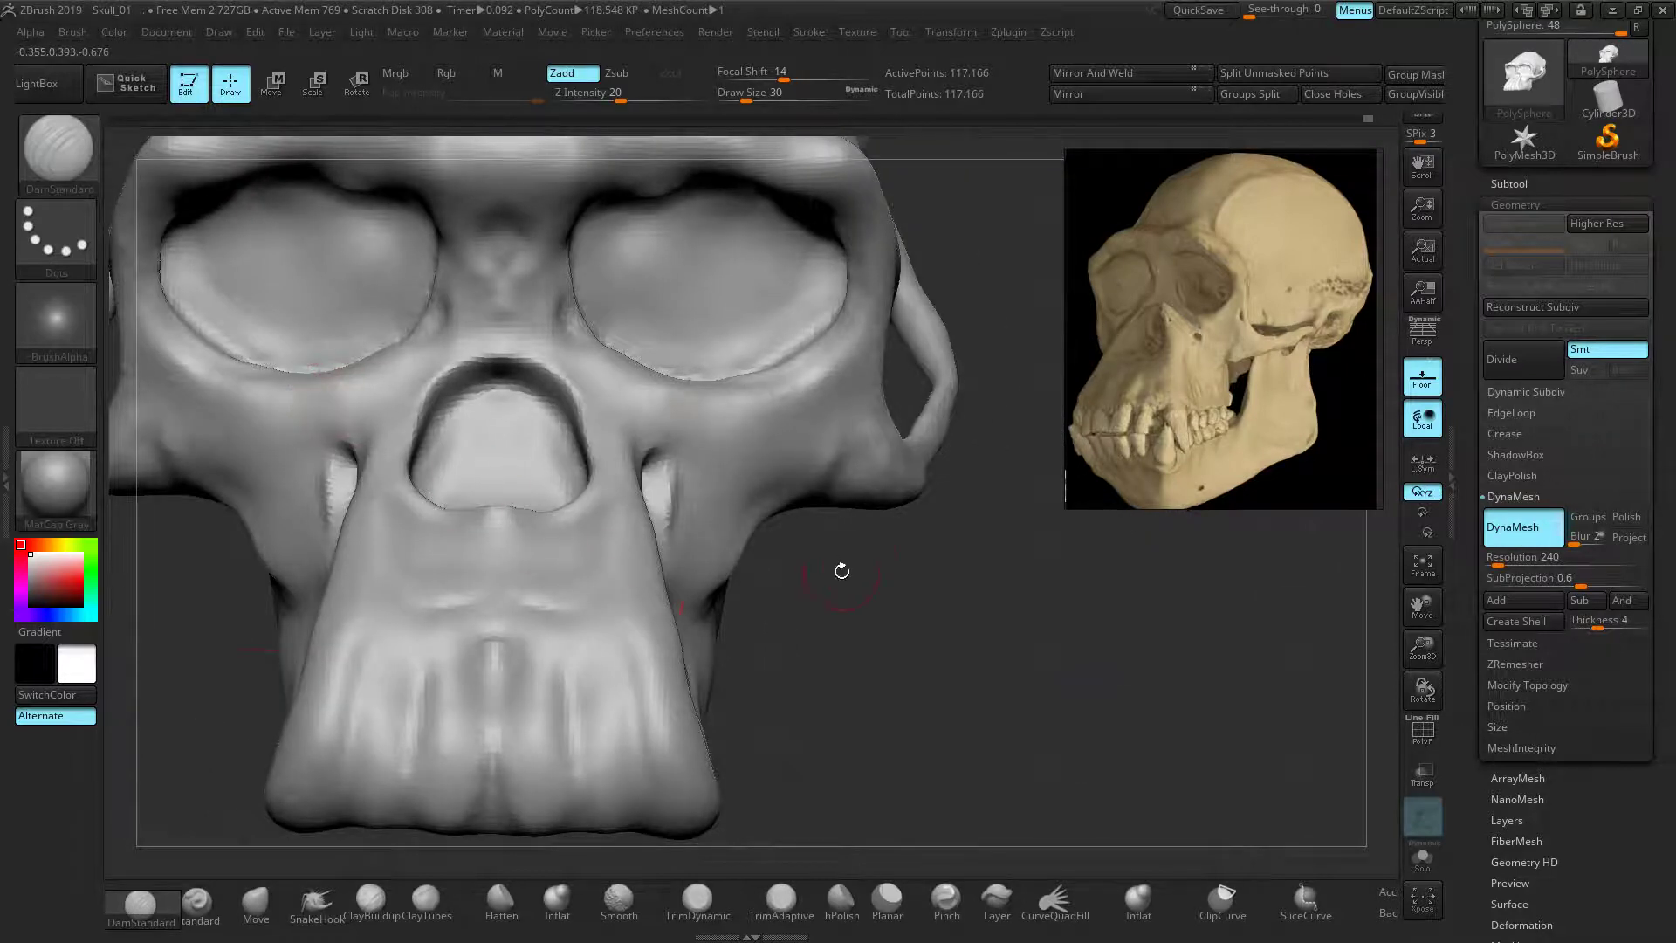
{"action": "mouse_move", "coordinate": [678, 523]}
{"action": "left_mouse_down", "text": "shift"}
{"action": "mouse_move", "coordinate": [654, 496]}
{"action": "mouse_move", "coordinate": [676, 482]}
{"action": "mouse_move", "coordinate": [651, 457]}
{"action": "left_mouse_up", "text": "shift"}
{"action": "mouse_move", "coordinate": [940, 640]}
{"action": "left_mouse_down"}
{"action": "mouse_move", "coordinate": [867, 658]}
{"action": "mouse_move", "coordinate": [912, 646]}
{"action": "mouse_move", "coordinate": [591, 498]}
{"action": "left_mouse_up"}
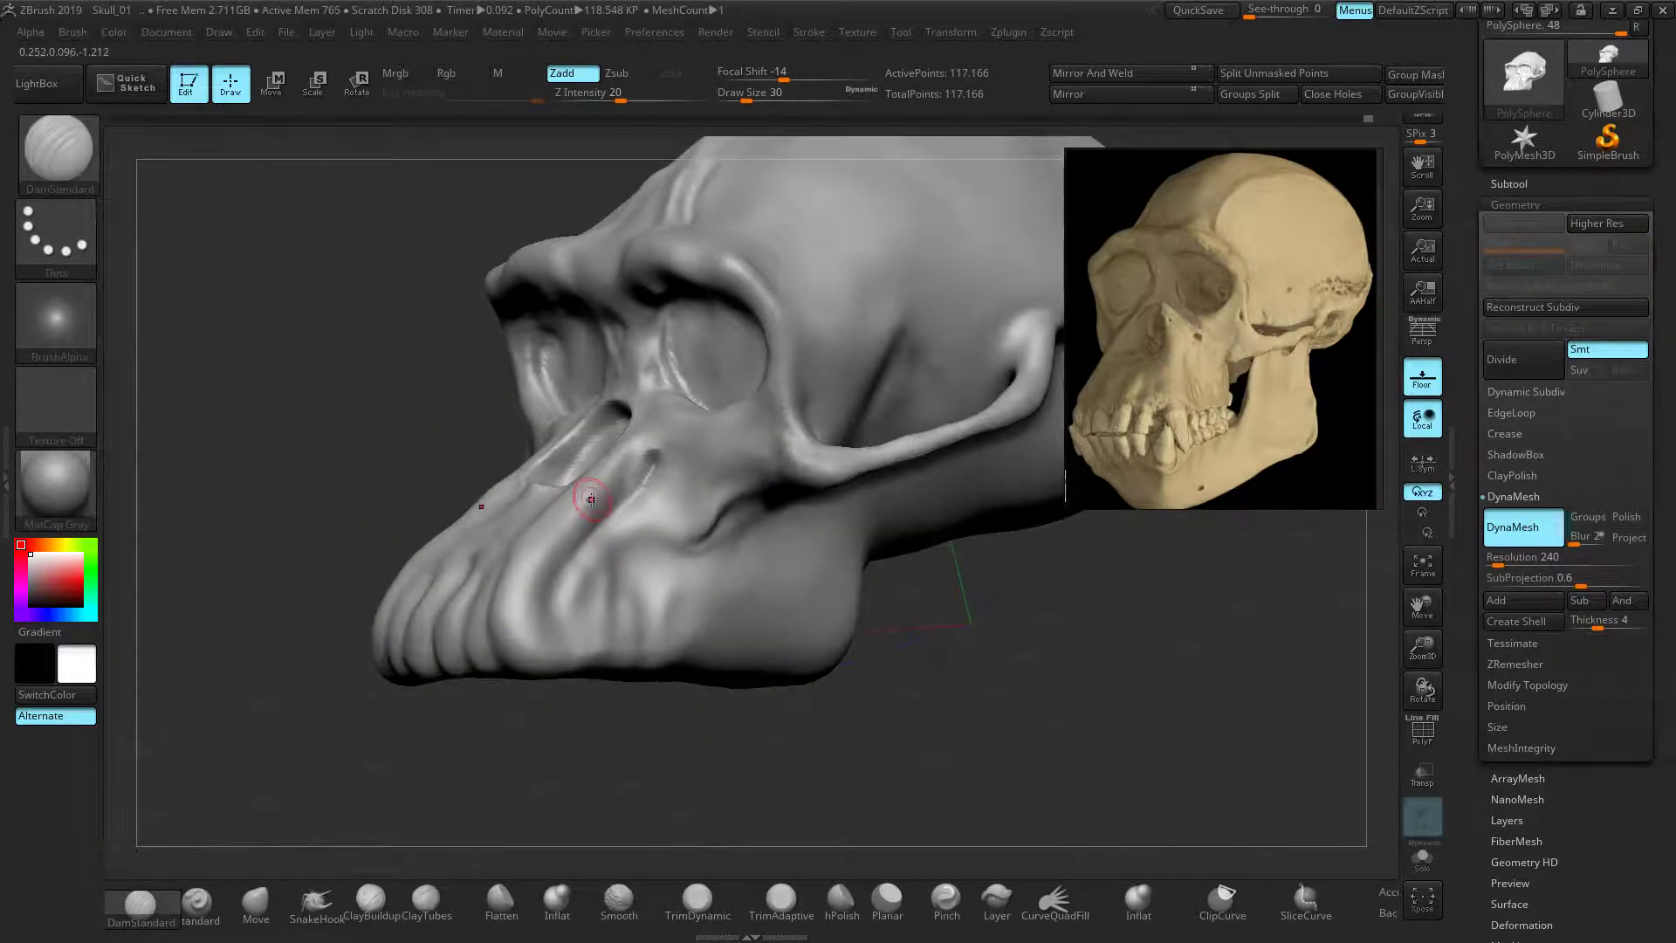
Deepen the hollow at the upper end of the muzzle ridge with inverted Standard brush strokes at draw size 38
{"action": "key", "text": "bracketright"}
{"action": "left_click", "coordinate": [198, 900]}
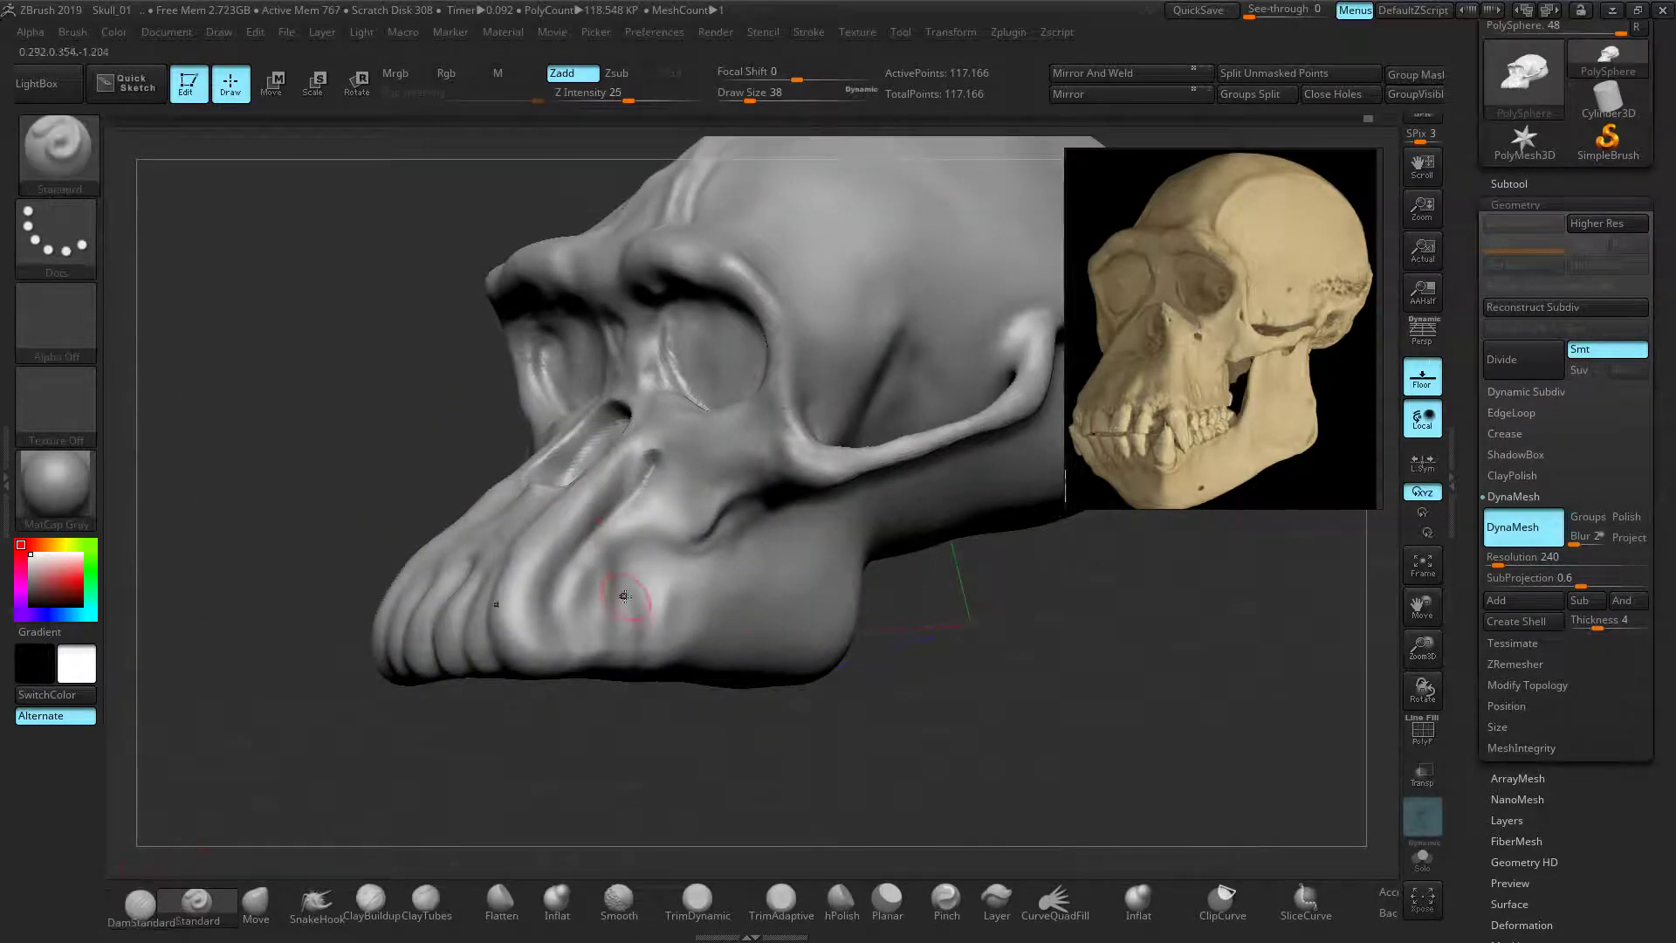
{"action": "mouse_move", "coordinate": [636, 455]}
{"action": "left_mouse_down", "text": "alt"}
{"action": "mouse_move", "coordinate": [618, 495]}
{"action": "mouse_move", "coordinate": [630, 455]}
{"action": "left_mouse_up", "text": "alt"}
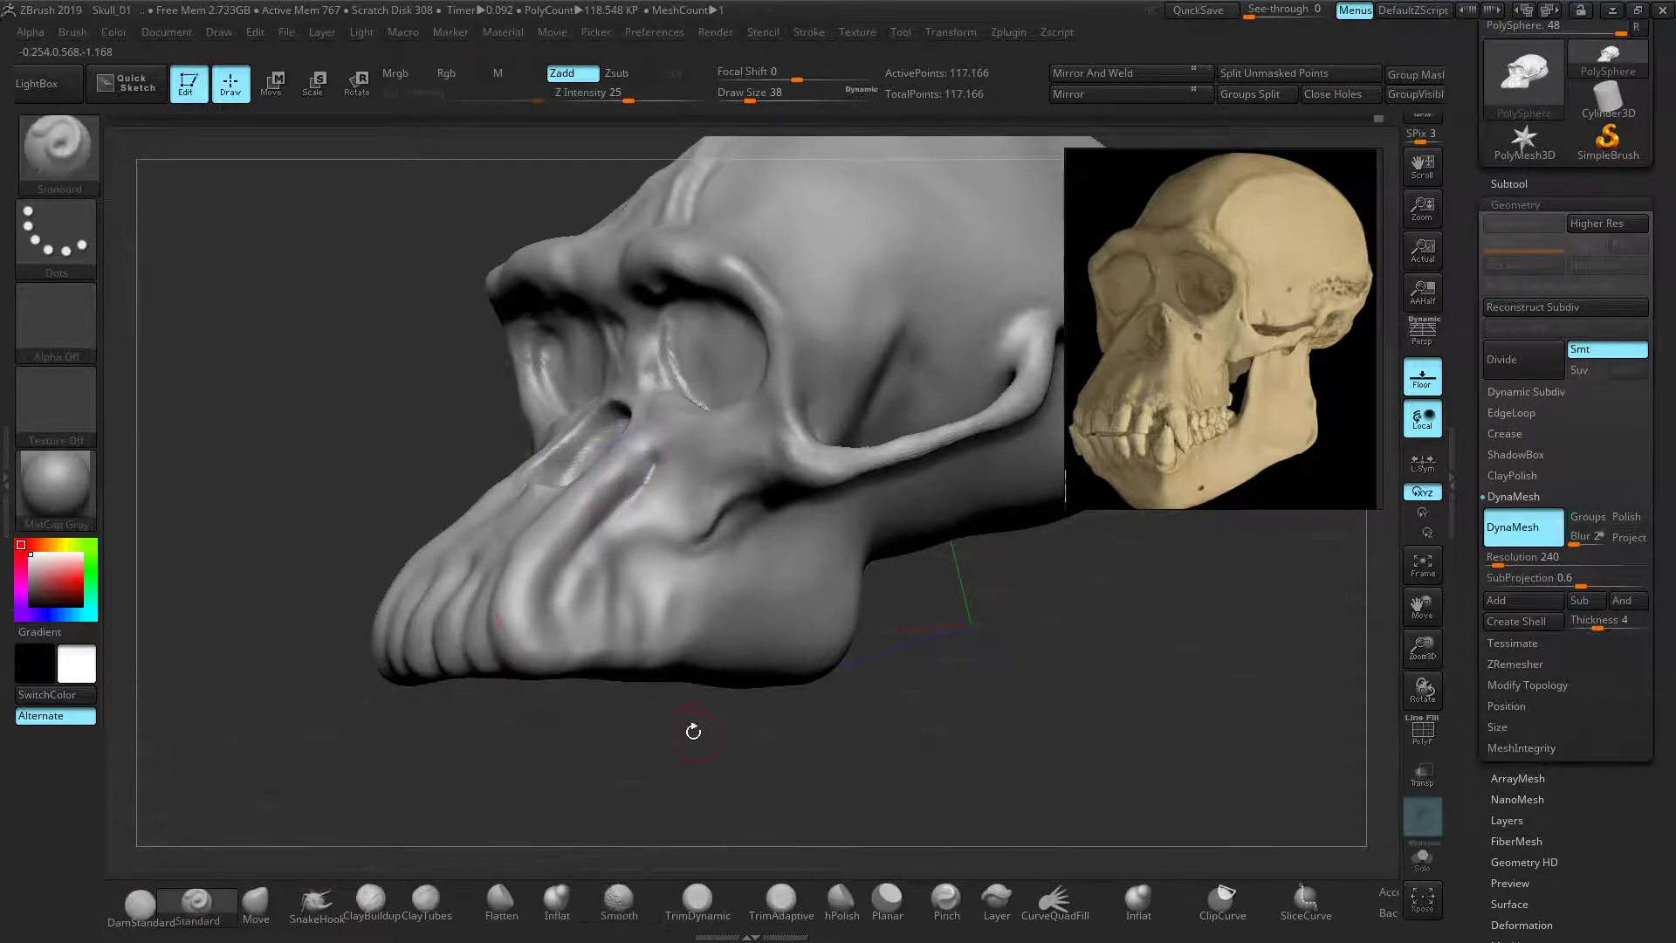
{"action": "left_click_drag", "start_coordinate": [693, 730], "coordinate": [663, 754]}
Deepen the groove behind the canine root on the side of the upper jaw with DamStandard
{"action": "left_click", "coordinate": [140, 900]}
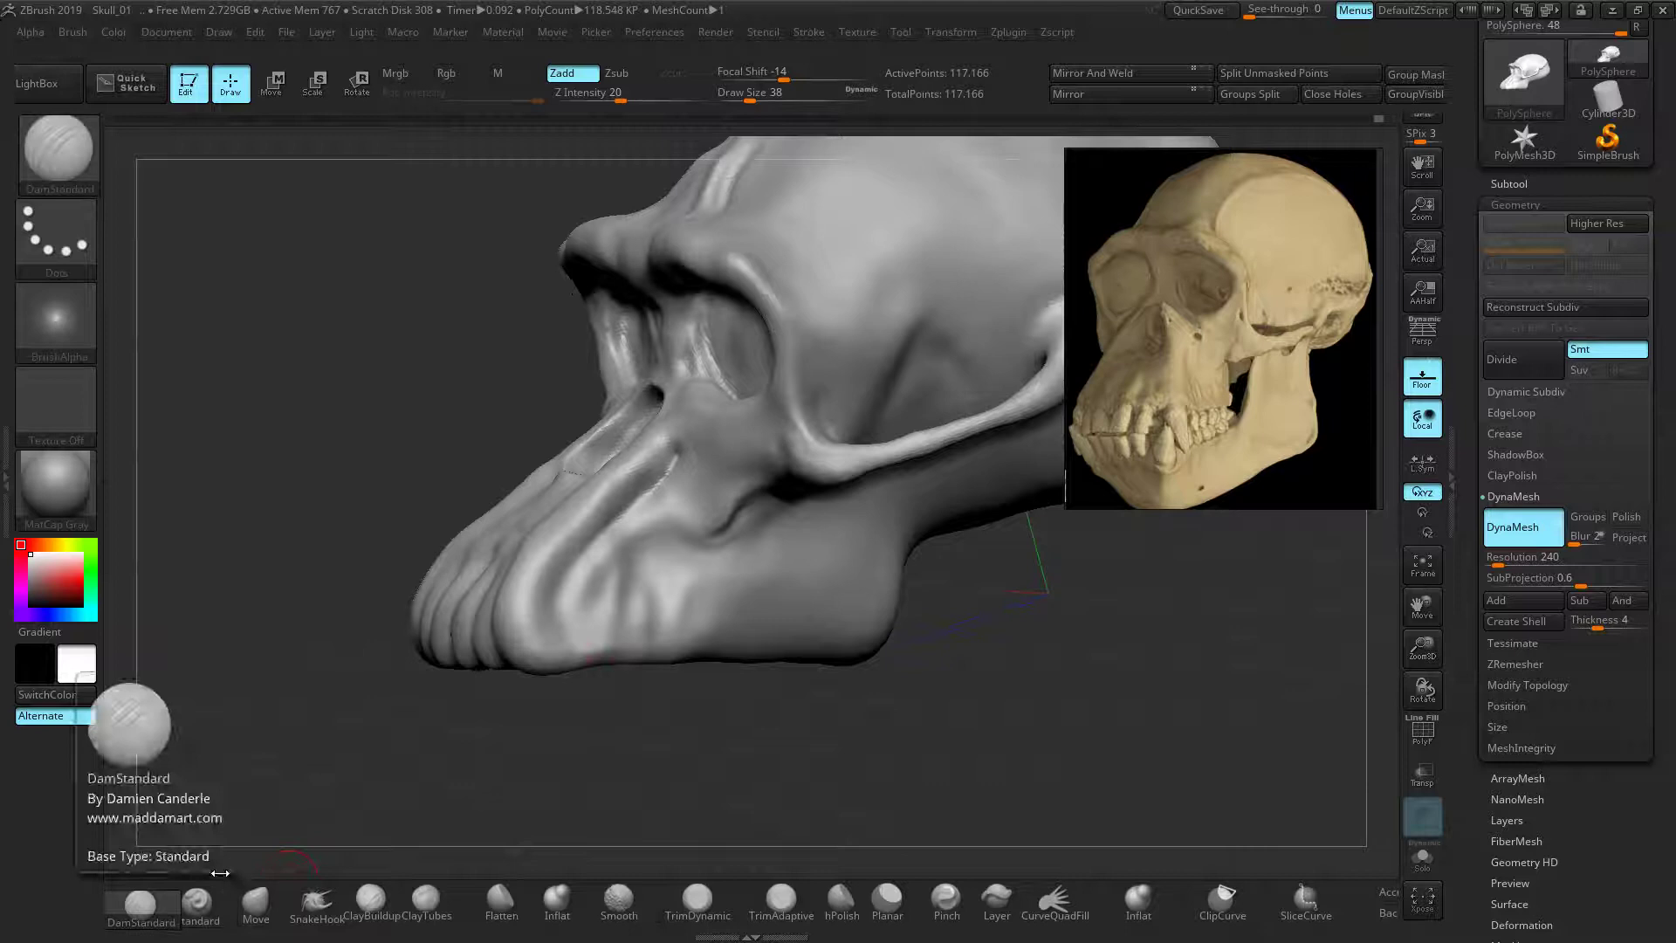
{"action": "left_click_drag", "start_coordinate": [559, 645], "coordinate": [544, 627]}
{"action": "left_click_drag", "start_coordinate": [637, 732], "coordinate": [543, 728]}
{"action": "left_click_drag", "start_coordinate": [556, 621], "coordinate": [594, 662]}
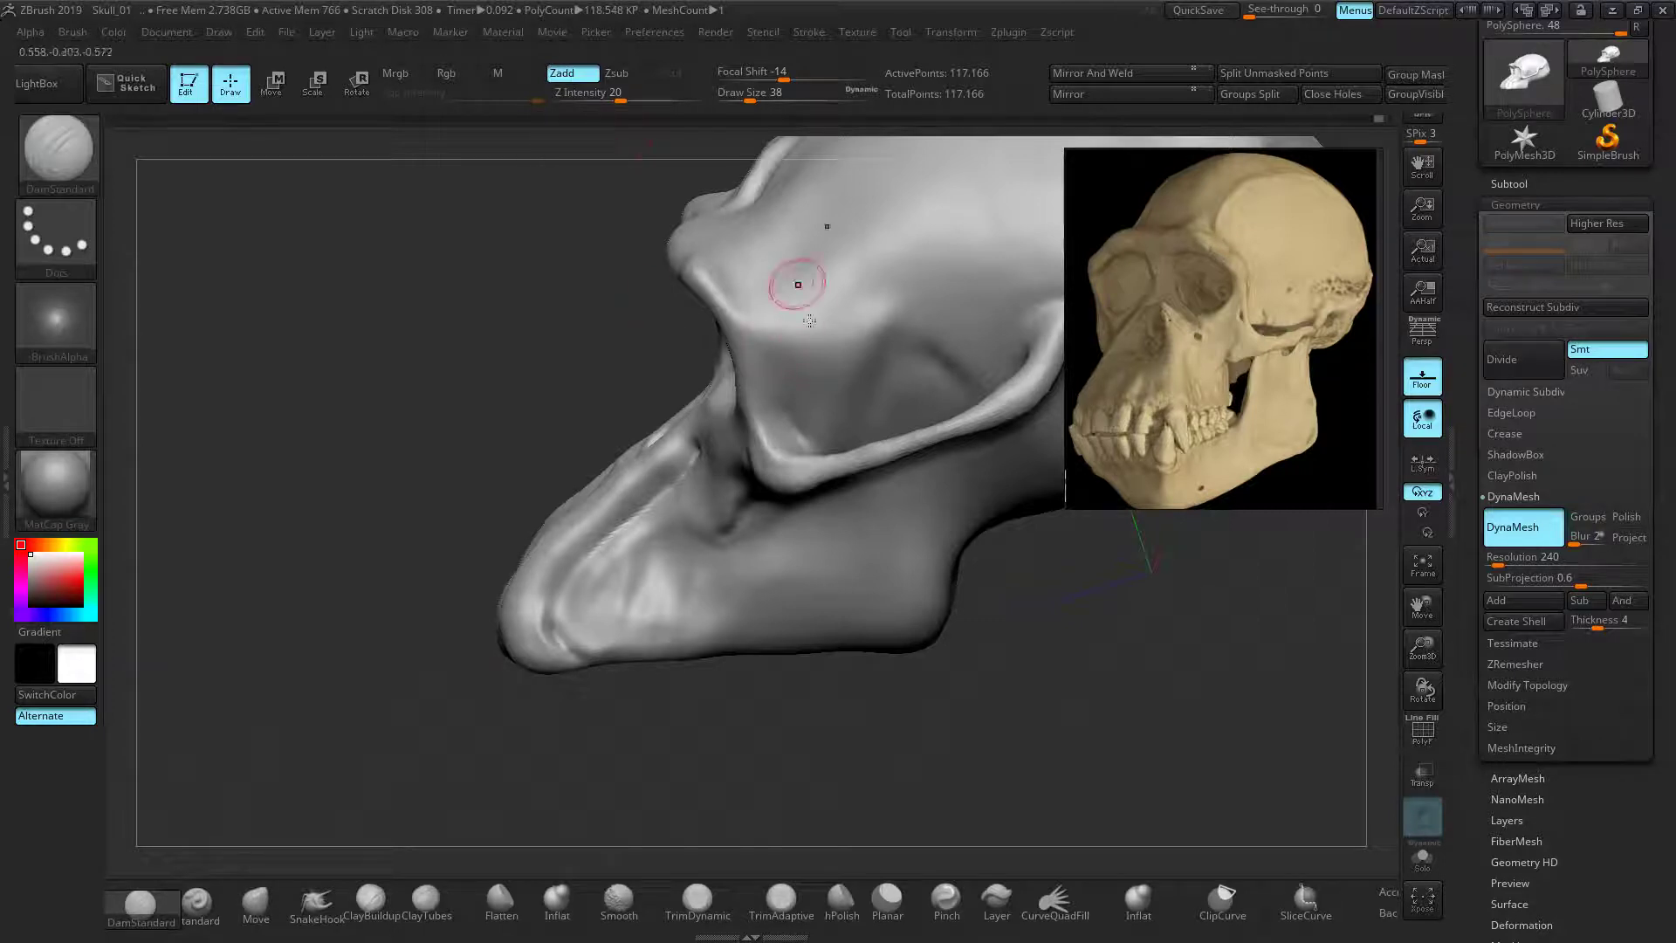
Try DamStandard strokes on the temple behind the brow, undo them and set the brush to Zadd
{"action": "mouse_move", "coordinate": [836, 266]}
{"action": "left_mouse_down"}
{"action": "mouse_move", "coordinate": [936, 188]}
{"action": "mouse_move", "coordinate": [859, 243]}
{"action": "mouse_move", "coordinate": [858, 262]}
{"action": "left_mouse_up"}
{"action": "key", "text": "ctrl+z"}
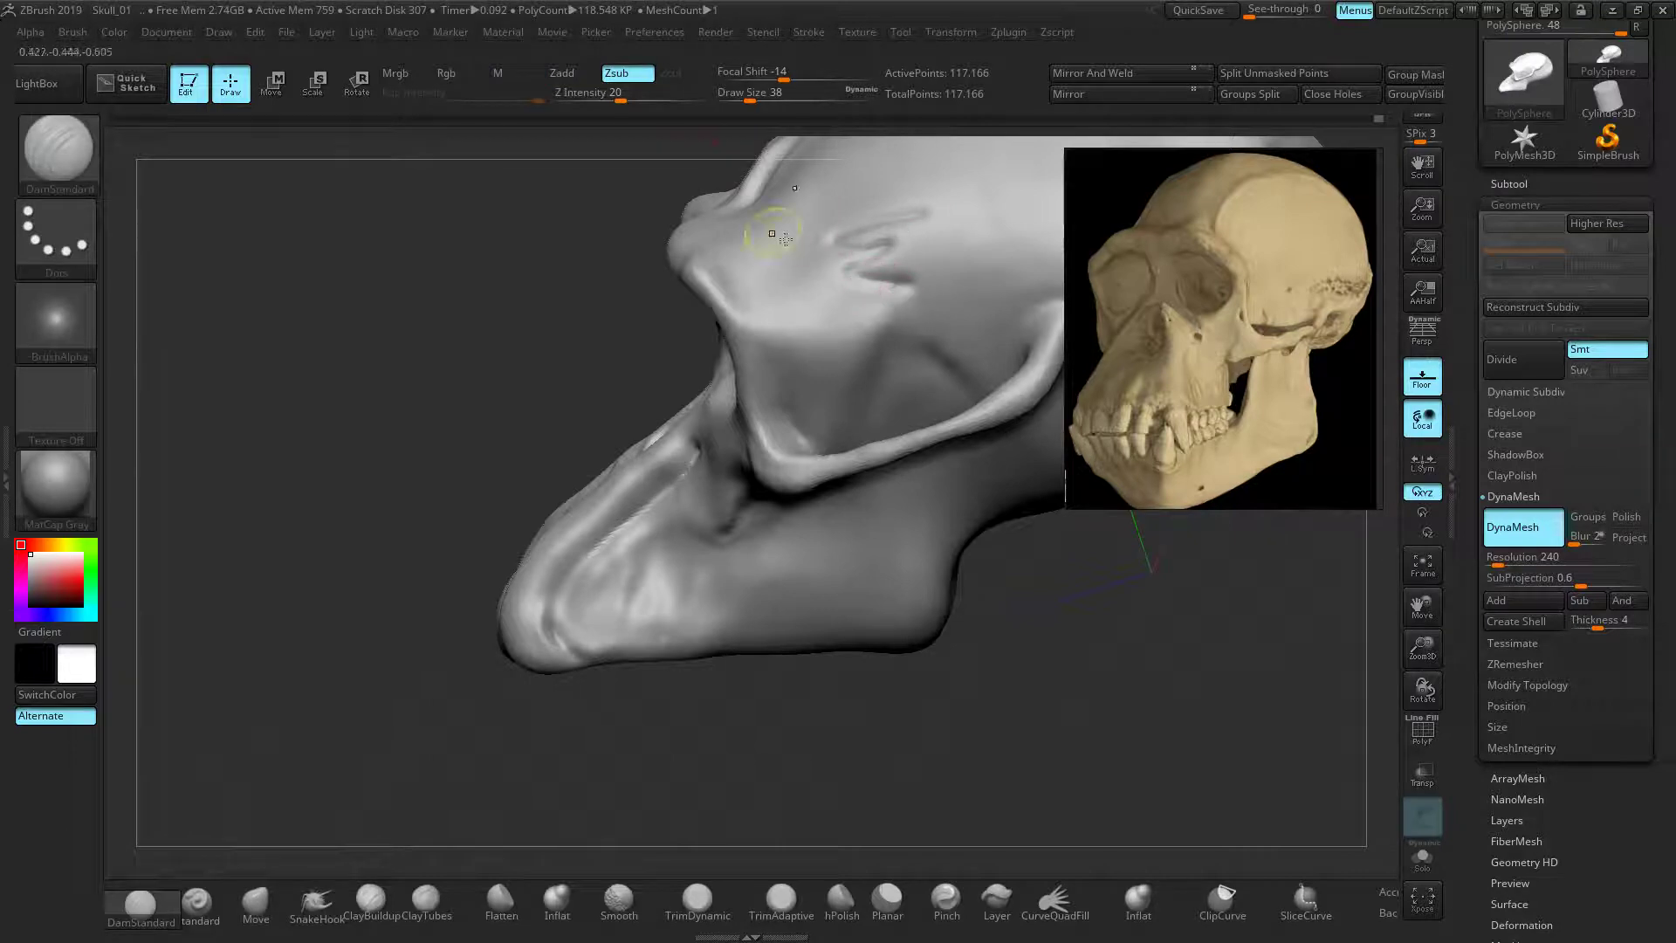
{"action": "left_click", "coordinate": [563, 74]}
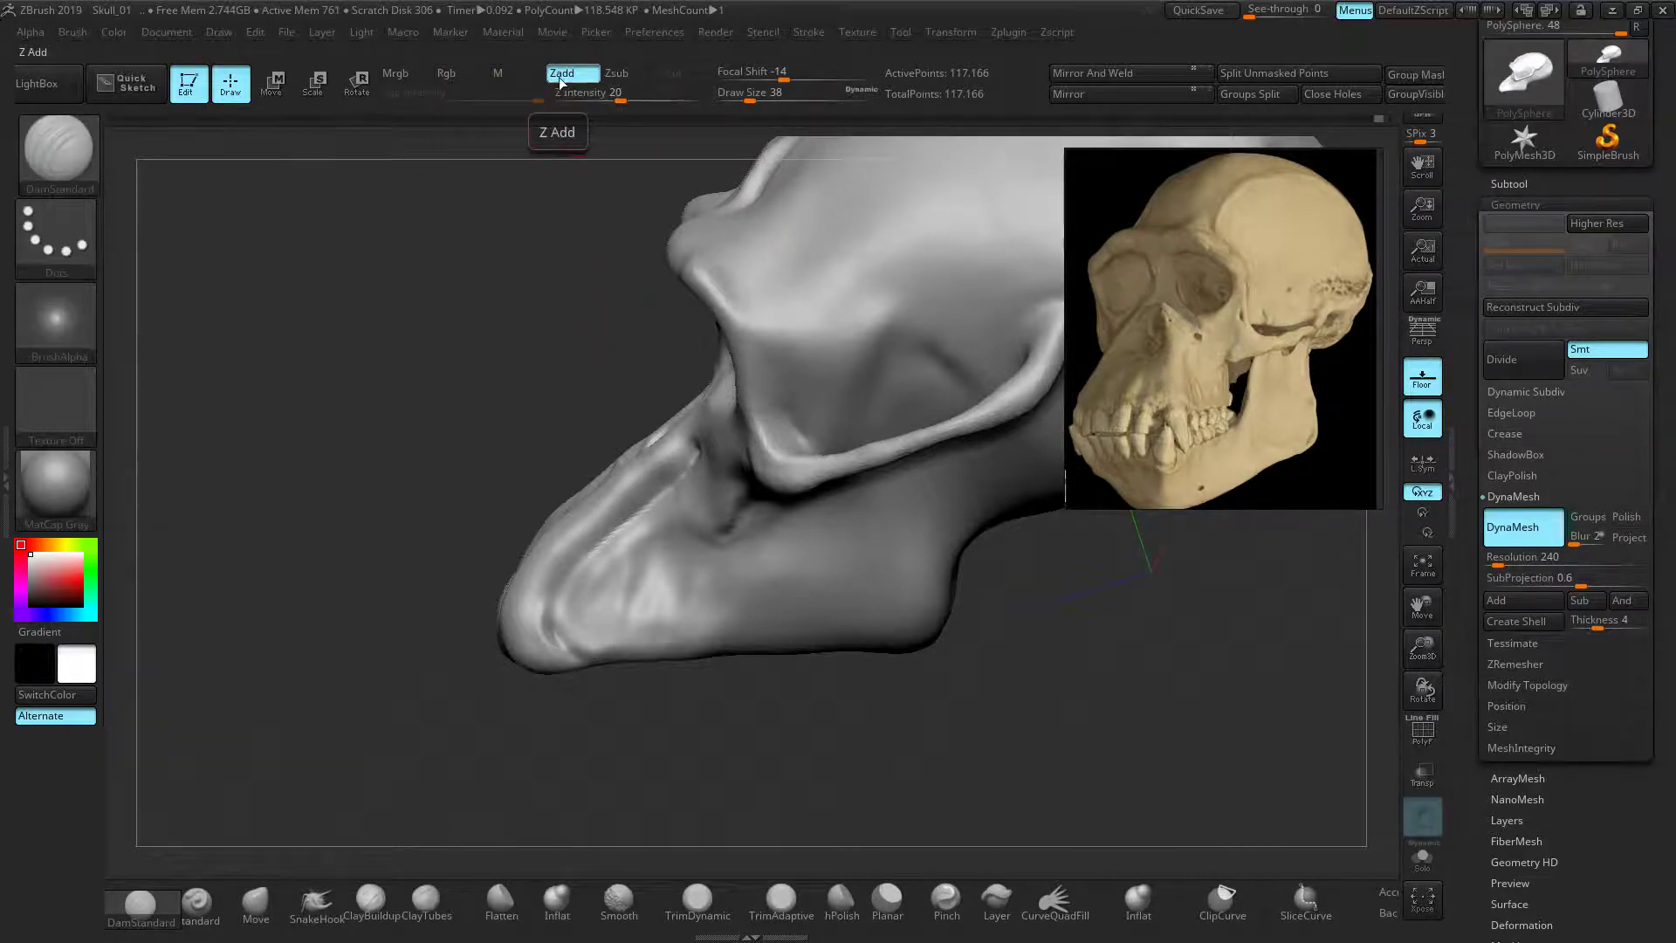
Even out the bone between the nasal opening and the front tooth roots with inverted DamStandard strokes and smoothing
{"action": "left_click_drag", "start_coordinate": [426, 271], "coordinate": [568, 329]}
{"action": "mouse_move", "coordinate": [482, 552]}
{"action": "right_mouse_down"}
{"action": "mouse_move", "coordinate": [500, 657]}
{"action": "mouse_move", "coordinate": [426, 569]}
{"action": "right_mouse_up"}
{"action": "right_click_drag", "start_coordinate": [495, 647], "coordinate": [539, 671], "text": "ctrl"}
{"action": "mouse_move", "coordinate": [539, 670]}
{"action": "right_mouse_down", "text": "alt"}
{"action": "mouse_move", "coordinate": [497, 623]}
{"action": "mouse_move", "coordinate": [479, 522]}
{"action": "right_mouse_up", "text": "alt"}
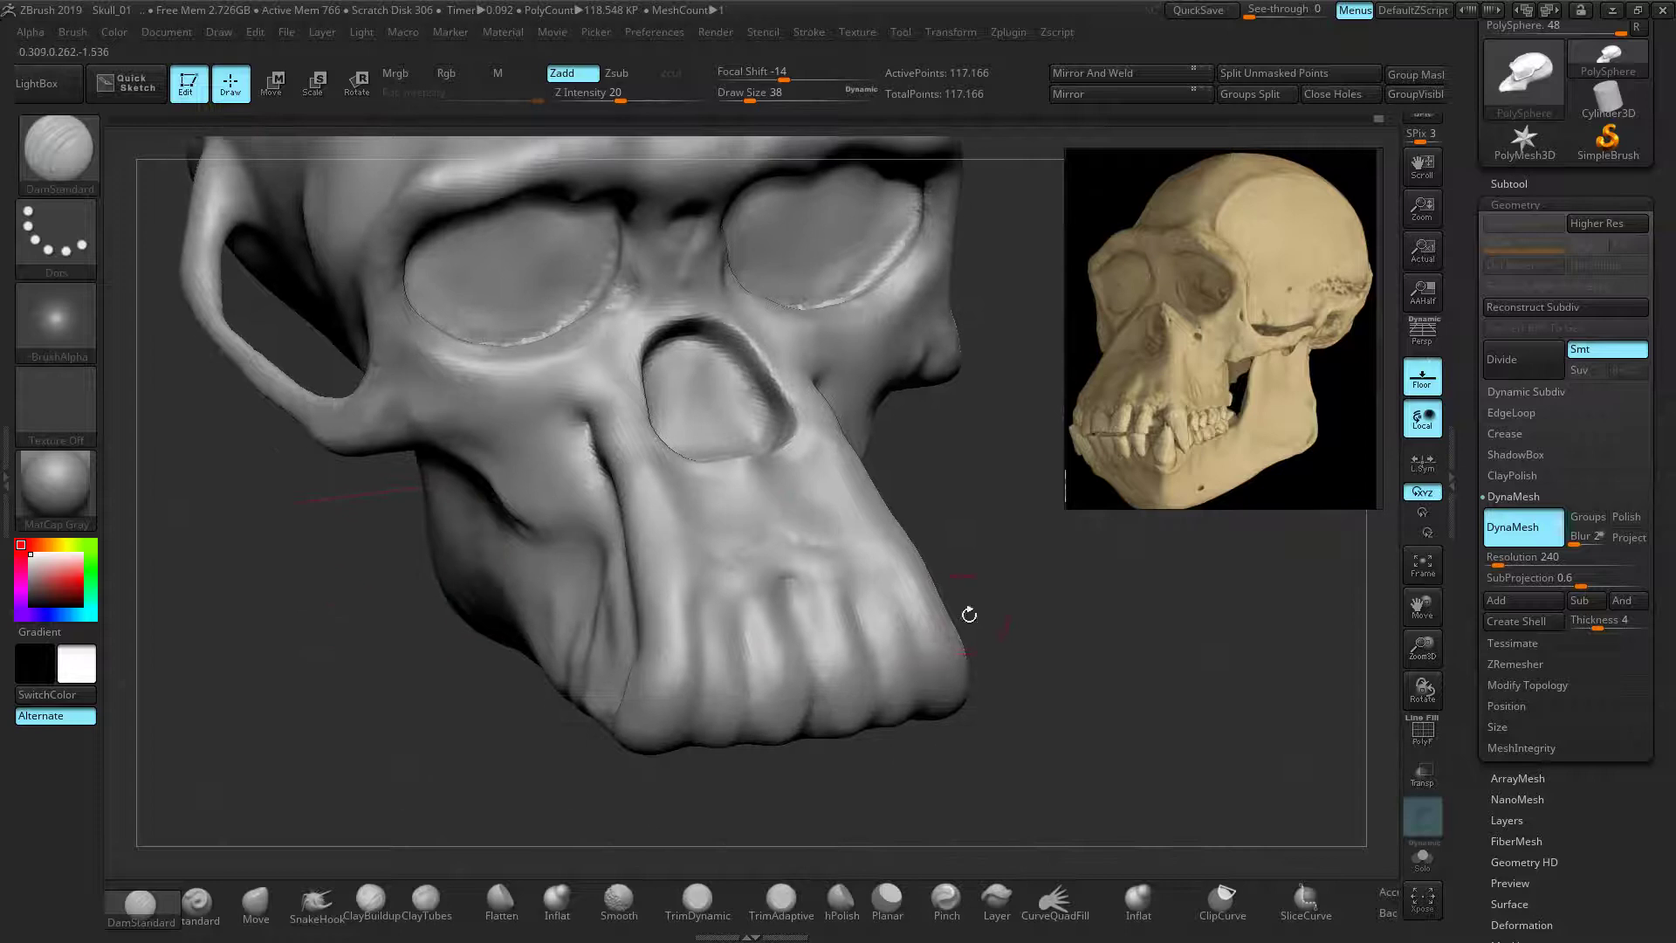
{"action": "right_click_drag", "start_coordinate": [968, 614], "coordinate": [829, 611]}
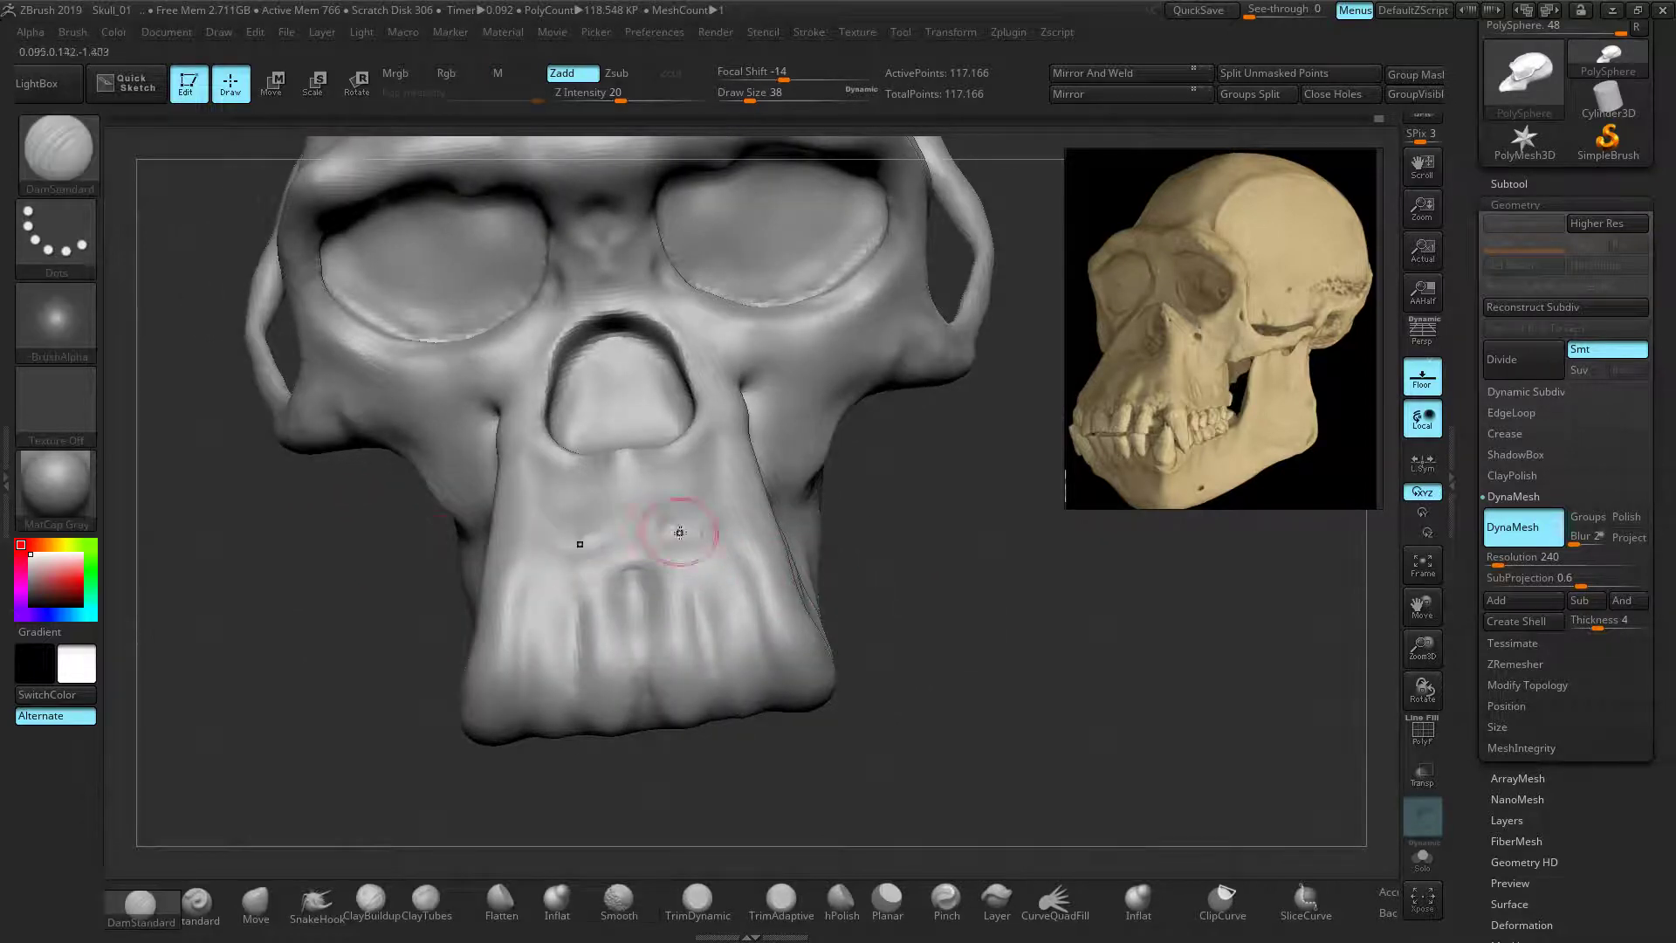
{"action": "key", "text": "alt"}
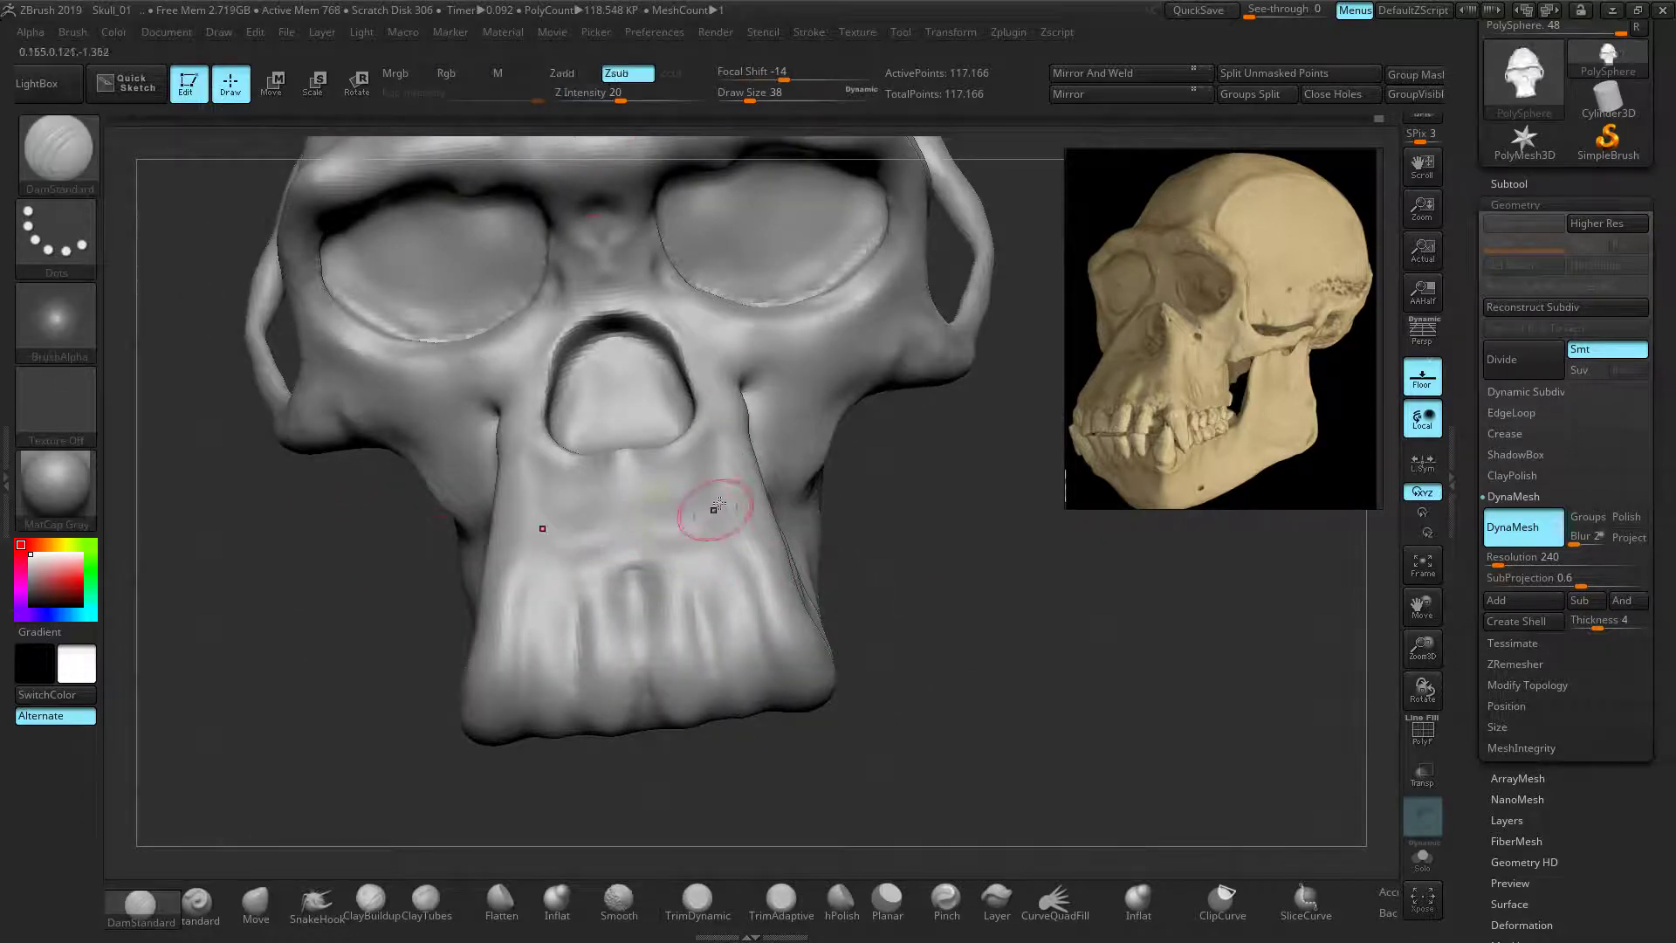
{"action": "mouse_move", "coordinate": [689, 539]}
{"action": "left_mouse_down", "text": "shift"}
{"action": "mouse_move", "coordinate": [667, 529]}
{"action": "mouse_move", "coordinate": [714, 535]}
{"action": "mouse_move", "coordinate": [678, 522]}
{"action": "mouse_move", "coordinate": [700, 535]}
{"action": "left_mouse_up", "text": "shift"}
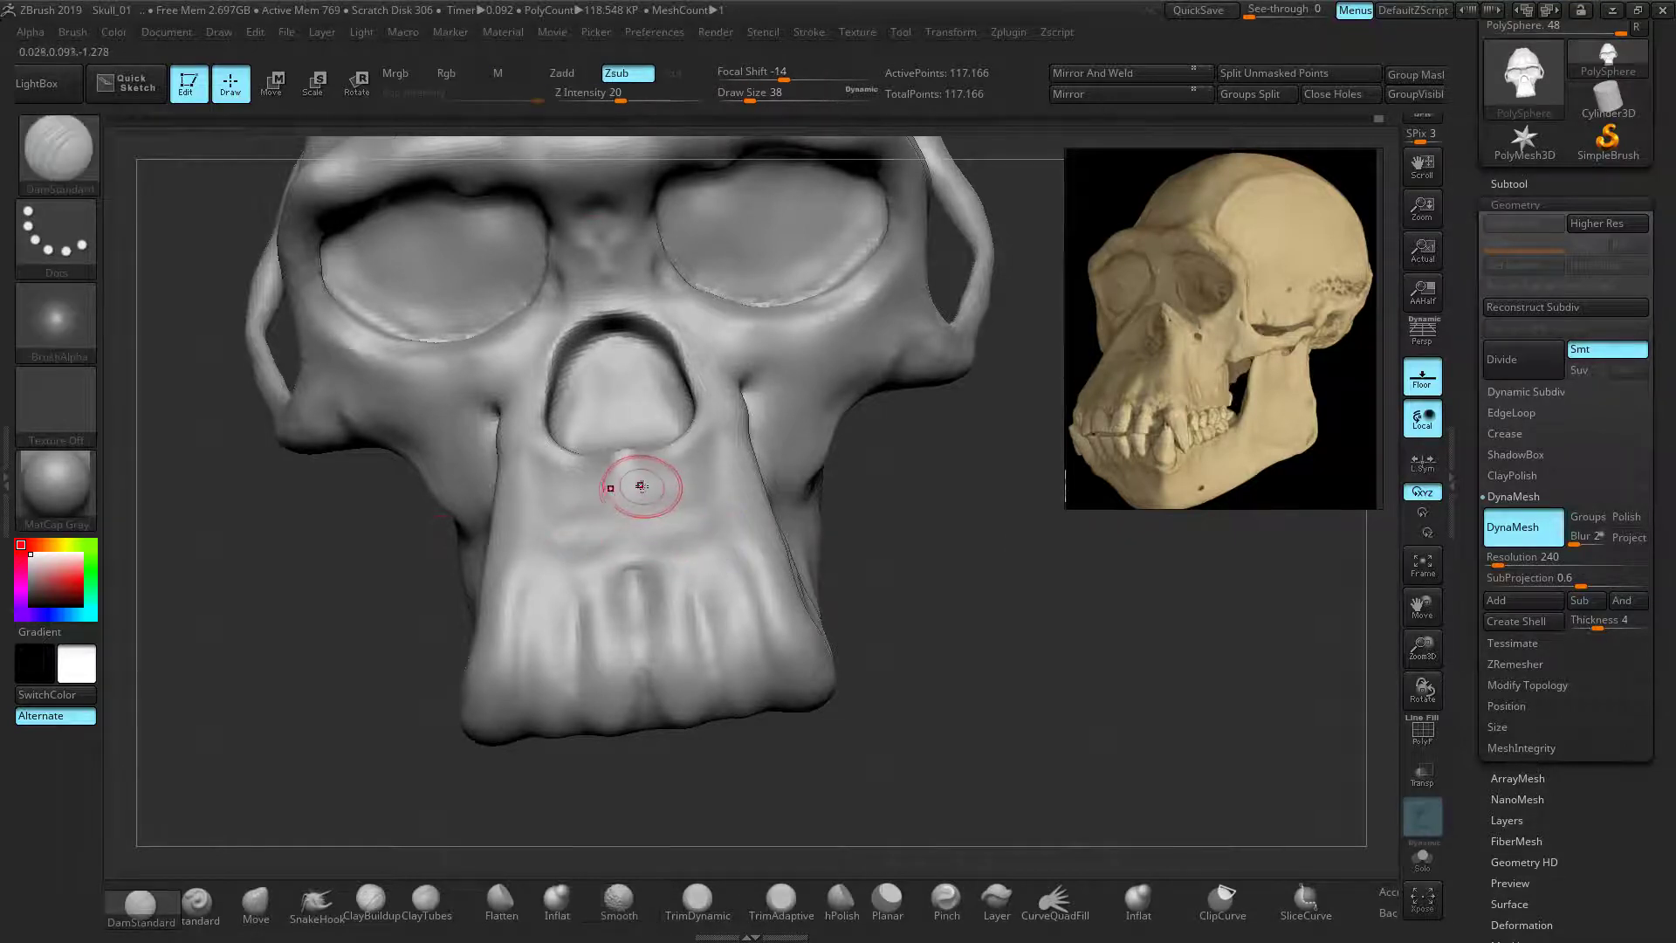
Turn the skull to a side view and bring the side-view skull of the skeleton photo into the reference window
{"action": "mouse_move", "coordinate": [918, 556]}
{"action": "left_mouse_down"}
{"action": "mouse_move", "coordinate": [640, 479]}
{"action": "mouse_move", "coordinate": [679, 441]}
{"action": "mouse_move", "coordinate": [659, 467]}
{"action": "left_mouse_up"}
{"action": "mouse_move", "coordinate": [833, 466]}
{"action": "left_mouse_down"}
{"action": "mouse_move", "coordinate": [917, 448]}
{"action": "mouse_move", "coordinate": [920, 479]}
{"action": "mouse_move", "coordinate": [783, 505]}
{"action": "mouse_move", "coordinate": [834, 442]}
{"action": "mouse_move", "coordinate": [792, 479]}
{"action": "mouse_move", "coordinate": [826, 490]}
{"action": "left_mouse_up"}
{"action": "right_click_drag", "start_coordinate": [805, 428], "coordinate": [816, 432], "text": "ctrl"}
{"action": "left_click_drag", "start_coordinate": [741, 339], "coordinate": [837, 351], "text": "alt"}
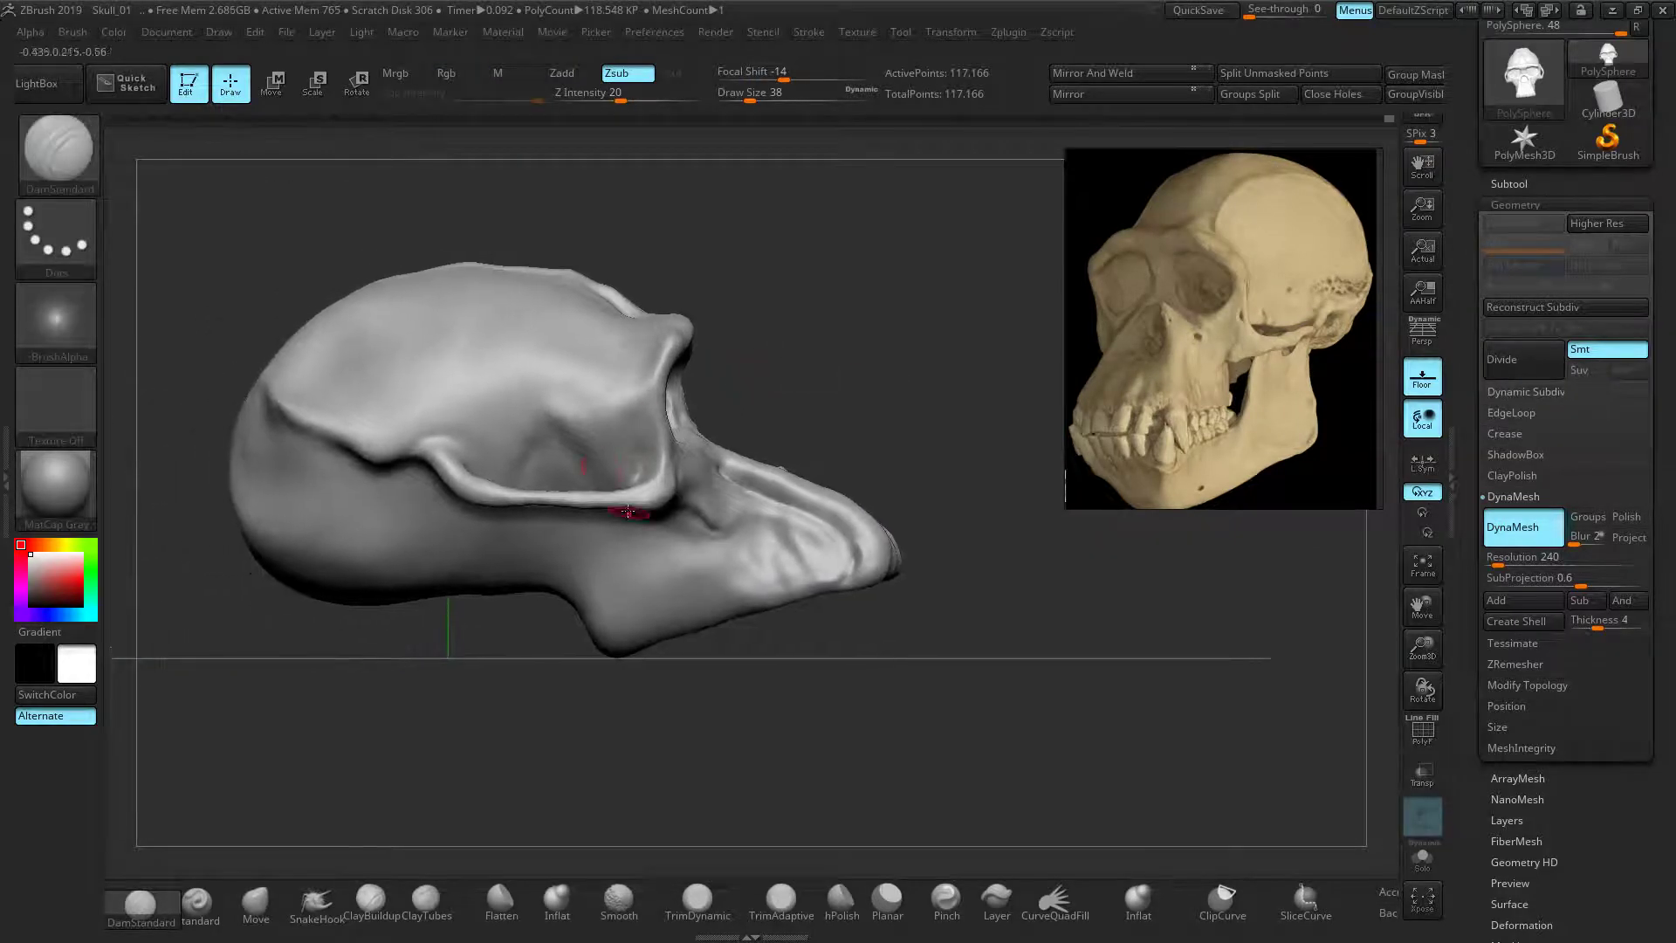
{"action": "mouse_move", "coordinate": [1101, 274]}
{"action": "middle_mouse_down"}
{"action": "mouse_move", "coordinate": [1168, 282]}
{"action": "mouse_move", "coordinate": [1048, 247]}
{"action": "middle_mouse_up"}
{"action": "scroll", "coordinate": [1171, 285], "scroll_direction": "down", "scroll_amount": 5}
{"action": "scroll", "coordinate": [1112, 268], "scroll_direction": "up", "scroll_amount": 5}
{"action": "middle_click_drag", "start_coordinate": [1287, 171], "coordinate": [1203, 360]}
{"action": "scroll", "coordinate": [1204, 358], "scroll_direction": "up", "scroll_amount": 6}
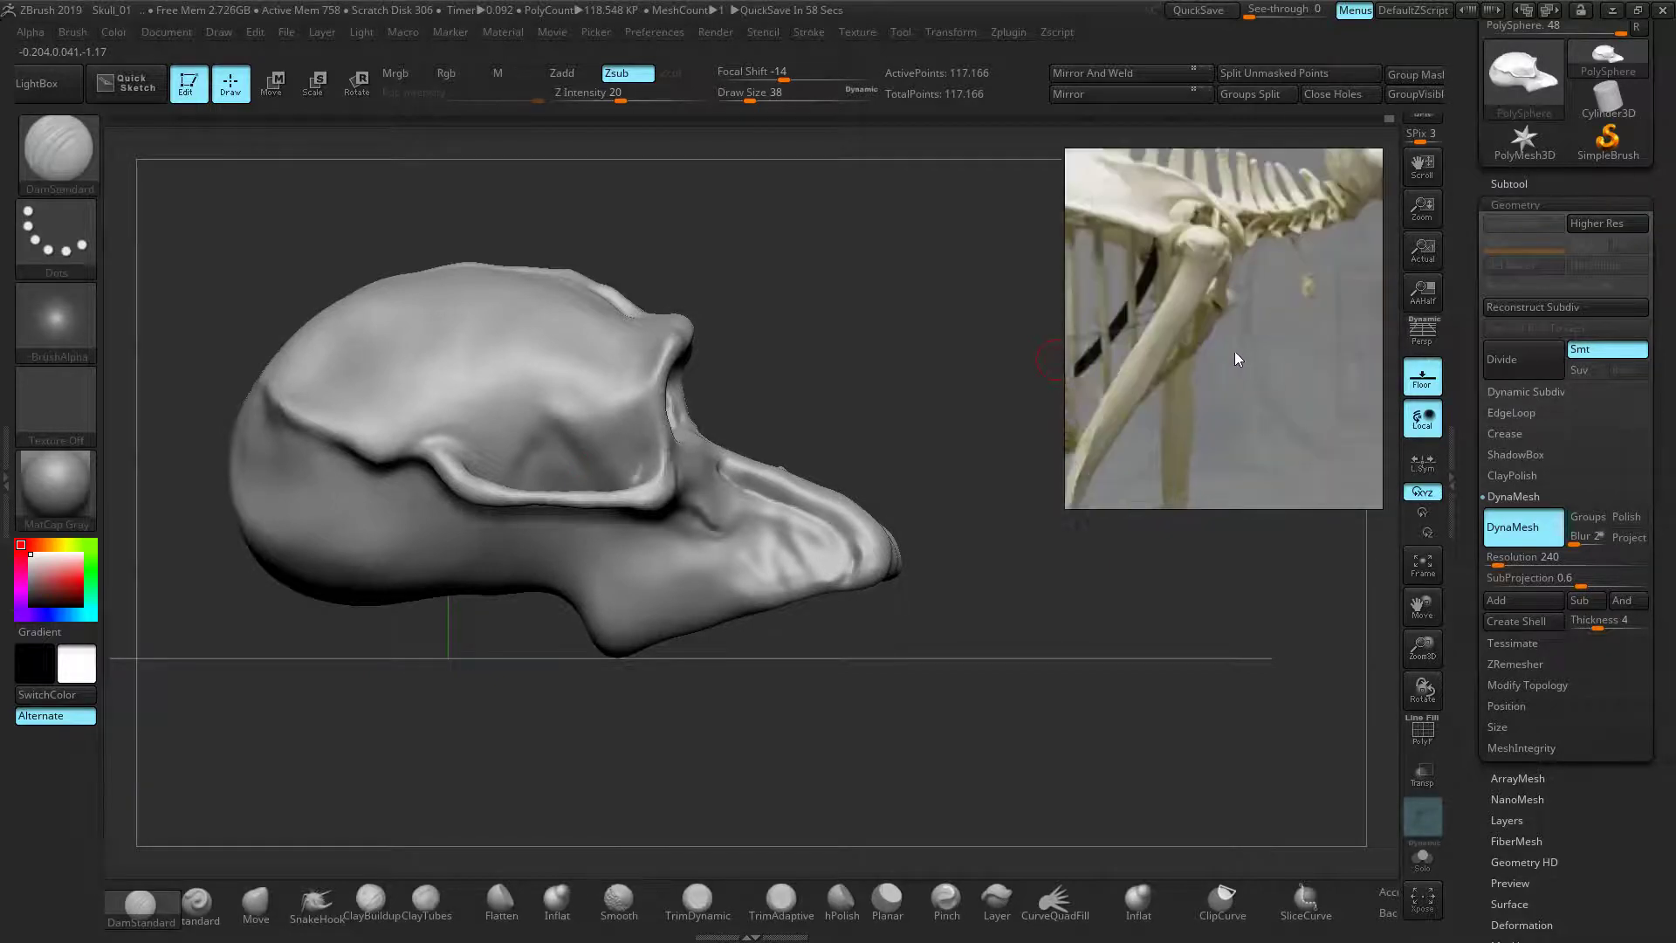
{"action": "middle_click_drag", "start_coordinate": [1361, 292], "coordinate": [1162, 369]}
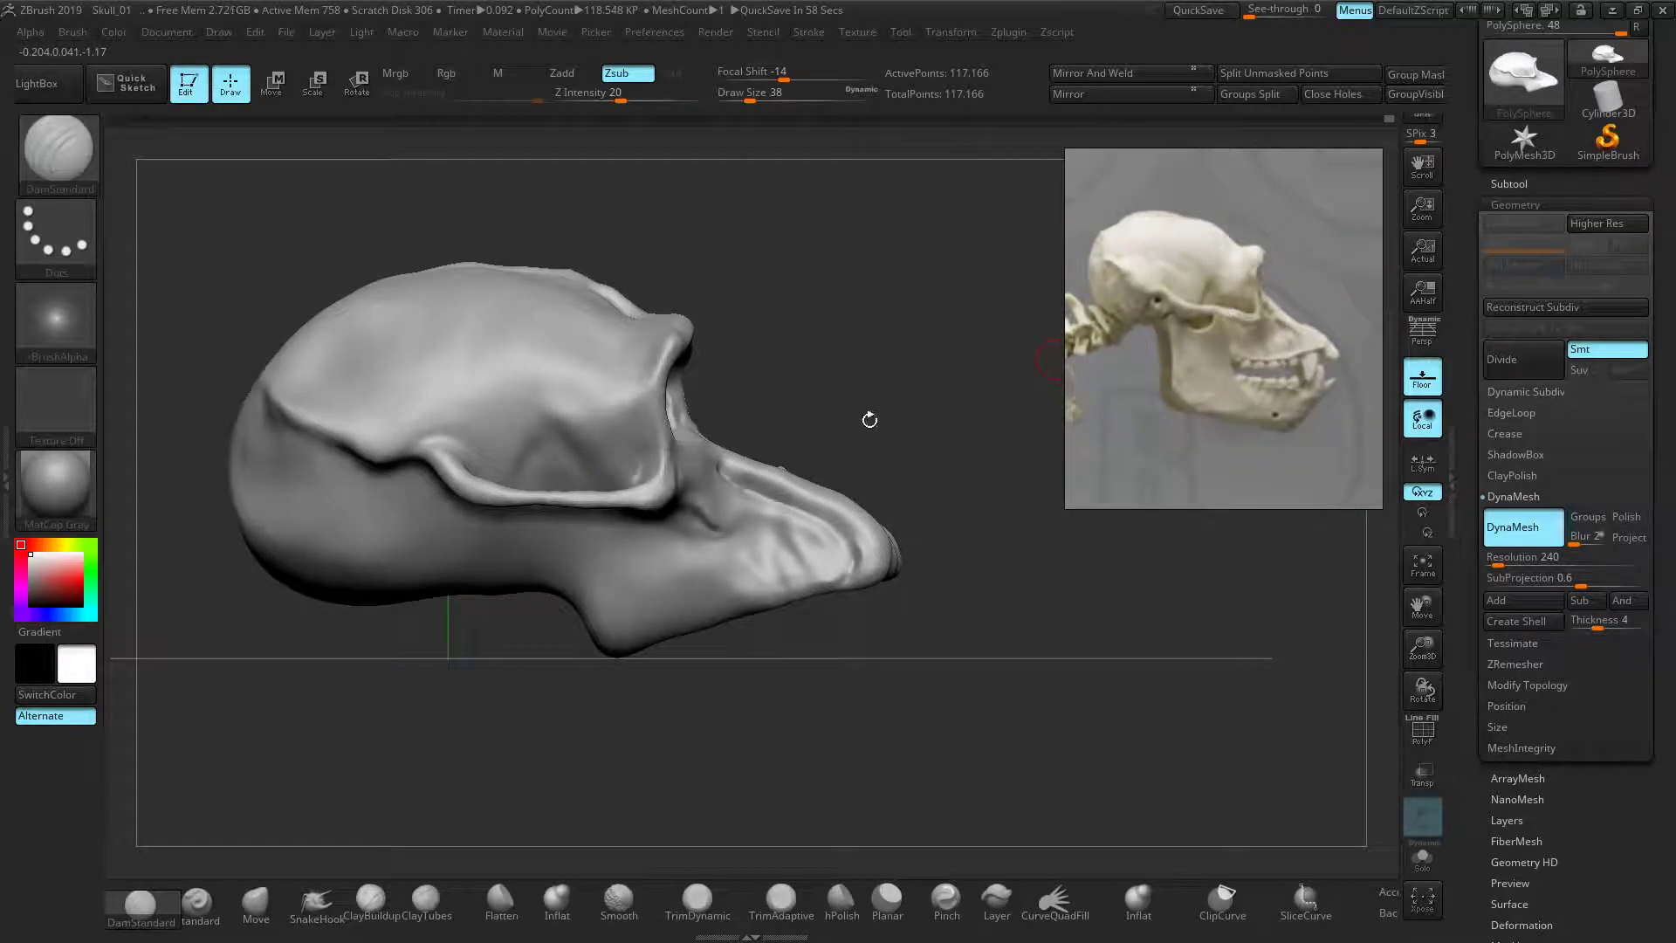
Smooth the temple hollow above the cheekbone arch and redefine its curved edge with DamStandard
{"action": "mouse_move", "coordinate": [571, 456]}
{"action": "left_mouse_down", "text": "shift"}
{"action": "mouse_move", "coordinate": [572, 441]}
{"action": "mouse_move", "coordinate": [549, 441]}
{"action": "mouse_move", "coordinate": [525, 477]}
{"action": "mouse_move", "coordinate": [561, 412]}
{"action": "left_mouse_up", "text": "shift"}
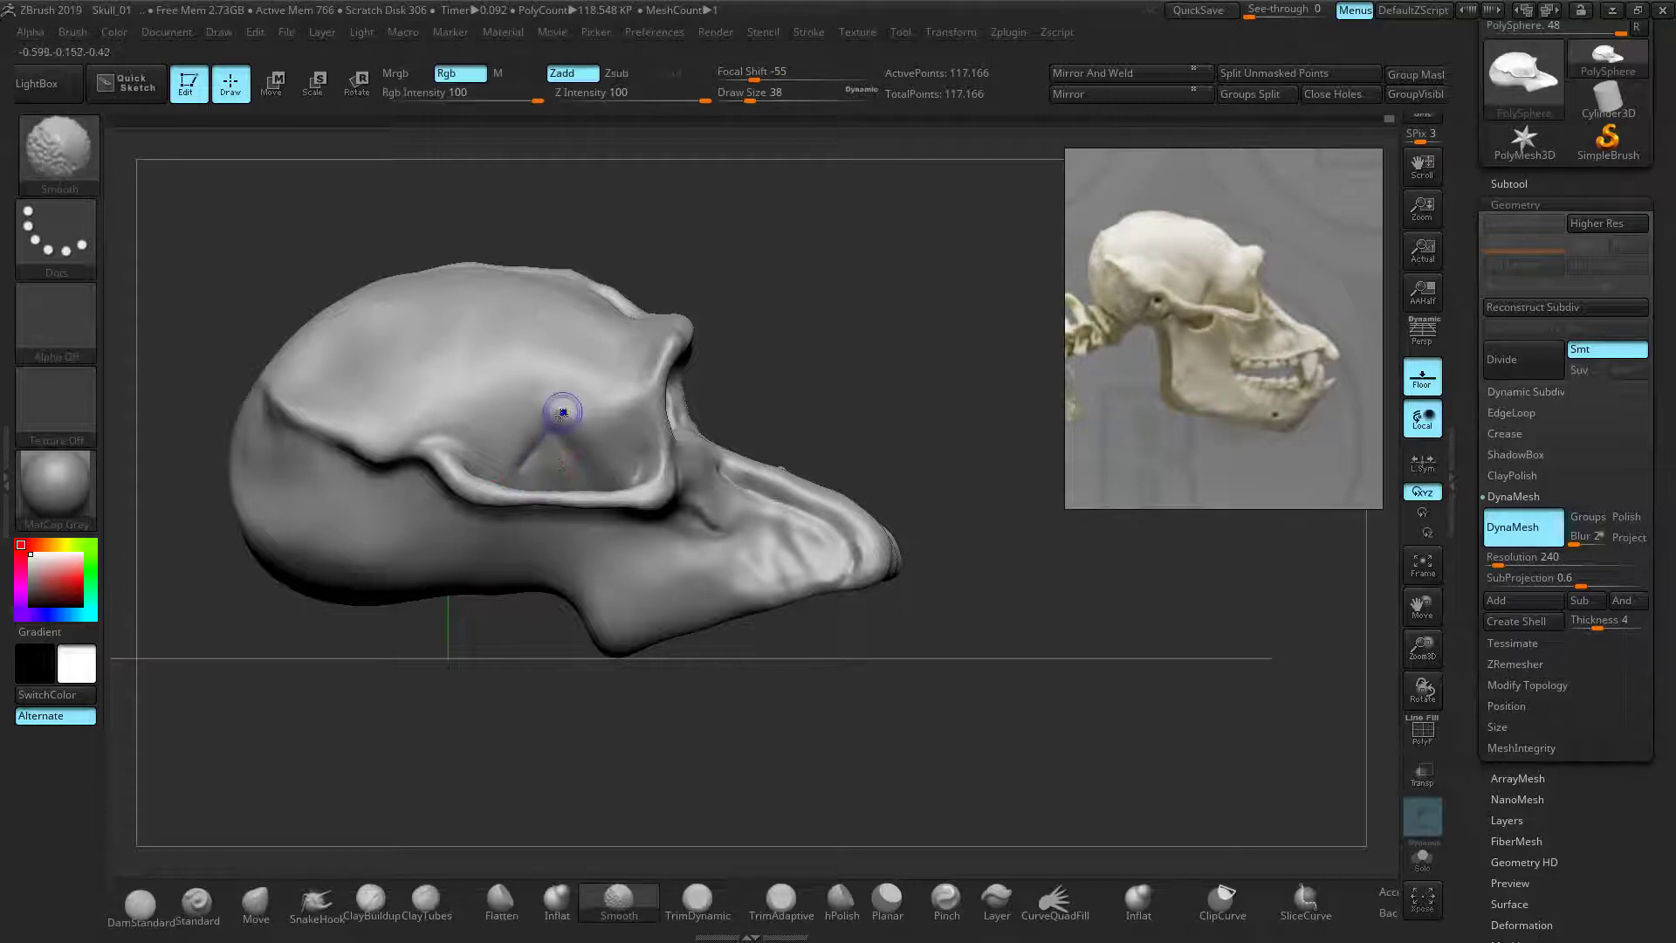
{"action": "mouse_move", "coordinate": [515, 482]}
{"action": "left_mouse_down", "text": "shift"}
{"action": "mouse_move", "coordinate": [547, 409]}
{"action": "mouse_move", "coordinate": [520, 483]}
{"action": "mouse_move", "coordinate": [565, 409]}
{"action": "mouse_move", "coordinate": [514, 485]}
{"action": "mouse_move", "coordinate": [542, 440]}
{"action": "left_mouse_up", "text": "shift"}
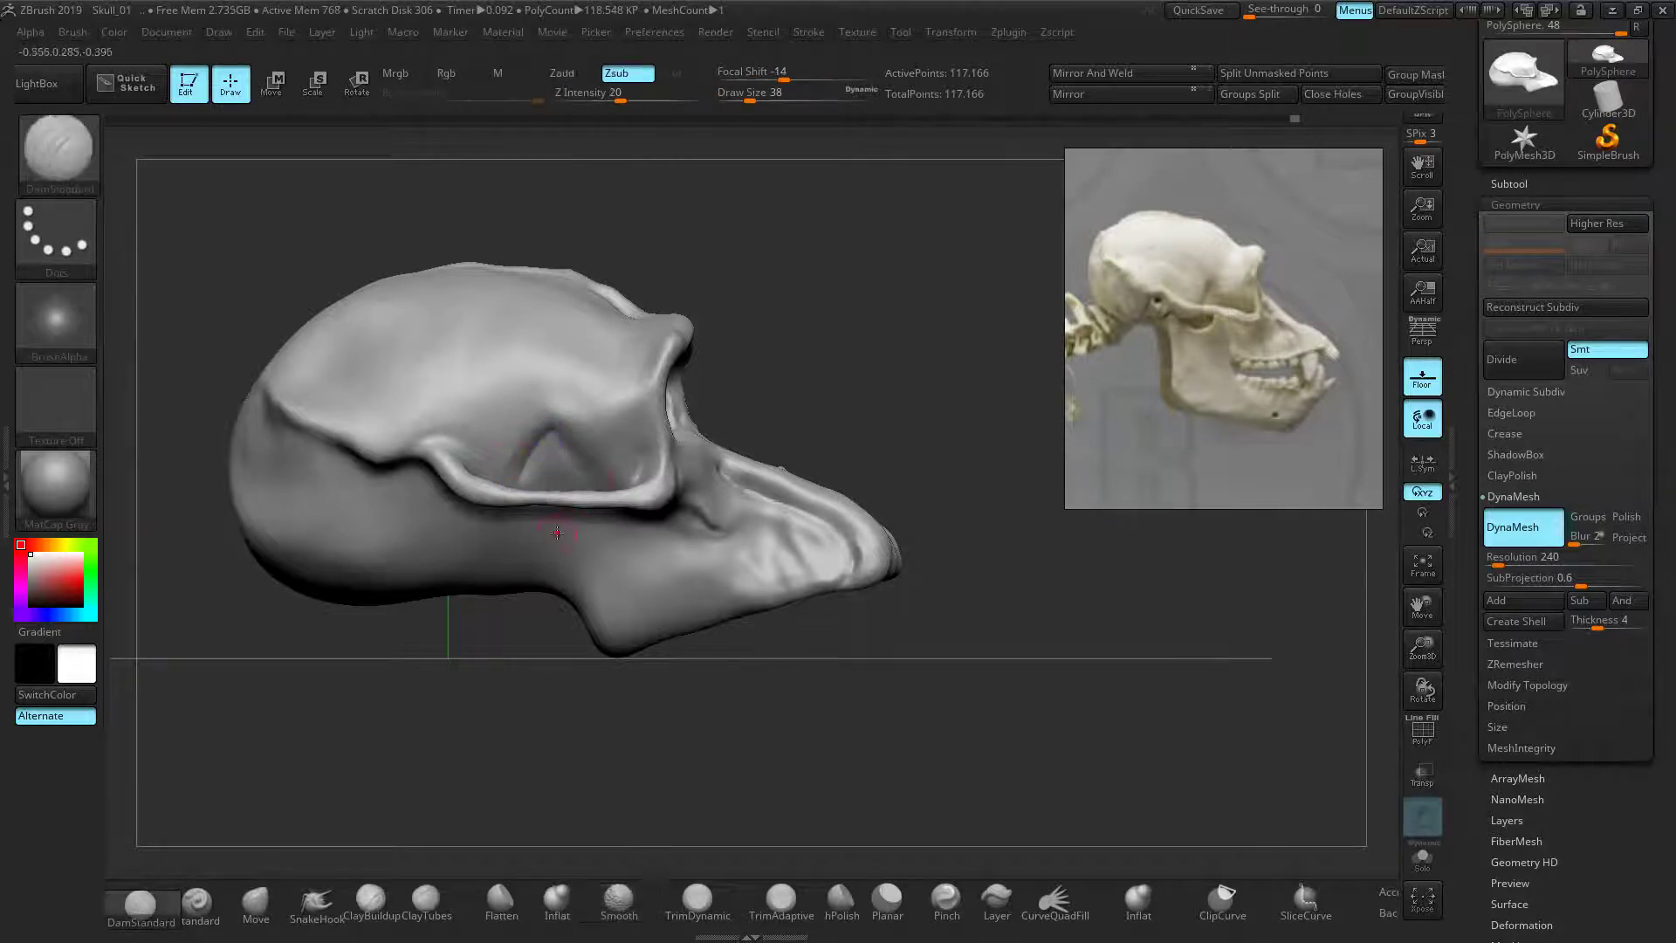
{"action": "mouse_move", "coordinate": [552, 467]}
{"action": "left_mouse_down", "text": "shift"}
{"action": "mouse_move", "coordinate": [576, 472]}
{"action": "mouse_move", "coordinate": [551, 453]}
{"action": "left_mouse_up", "text": "shift"}
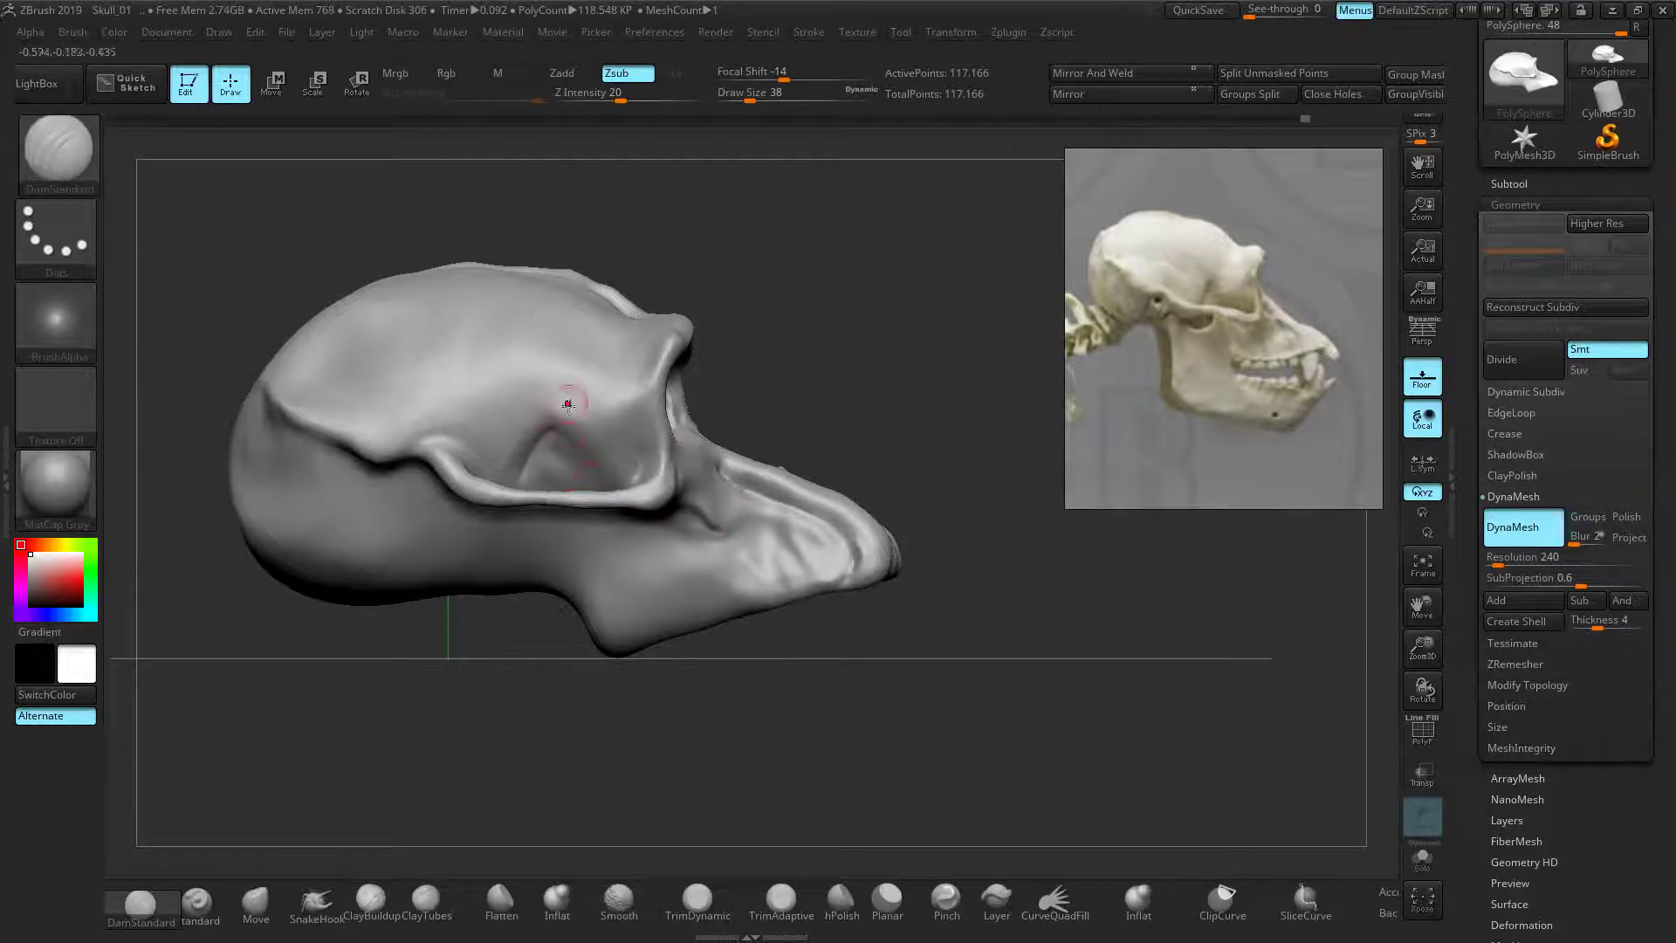
Add diagonal DamStandard strokes across the temple above the cheekbone arch and smooth them into the cranium
{"action": "mouse_move", "coordinate": [480, 382]}
{"action": "left_mouse_down"}
{"action": "mouse_move", "coordinate": [557, 346]}
{"action": "mouse_move", "coordinate": [483, 389]}
{"action": "left_mouse_up"}
{"action": "mouse_move", "coordinate": [483, 389]}
{"action": "left_mouse_down"}
{"action": "mouse_move", "coordinate": [571, 344]}
{"action": "mouse_move", "coordinate": [454, 394]}
{"action": "left_mouse_up"}
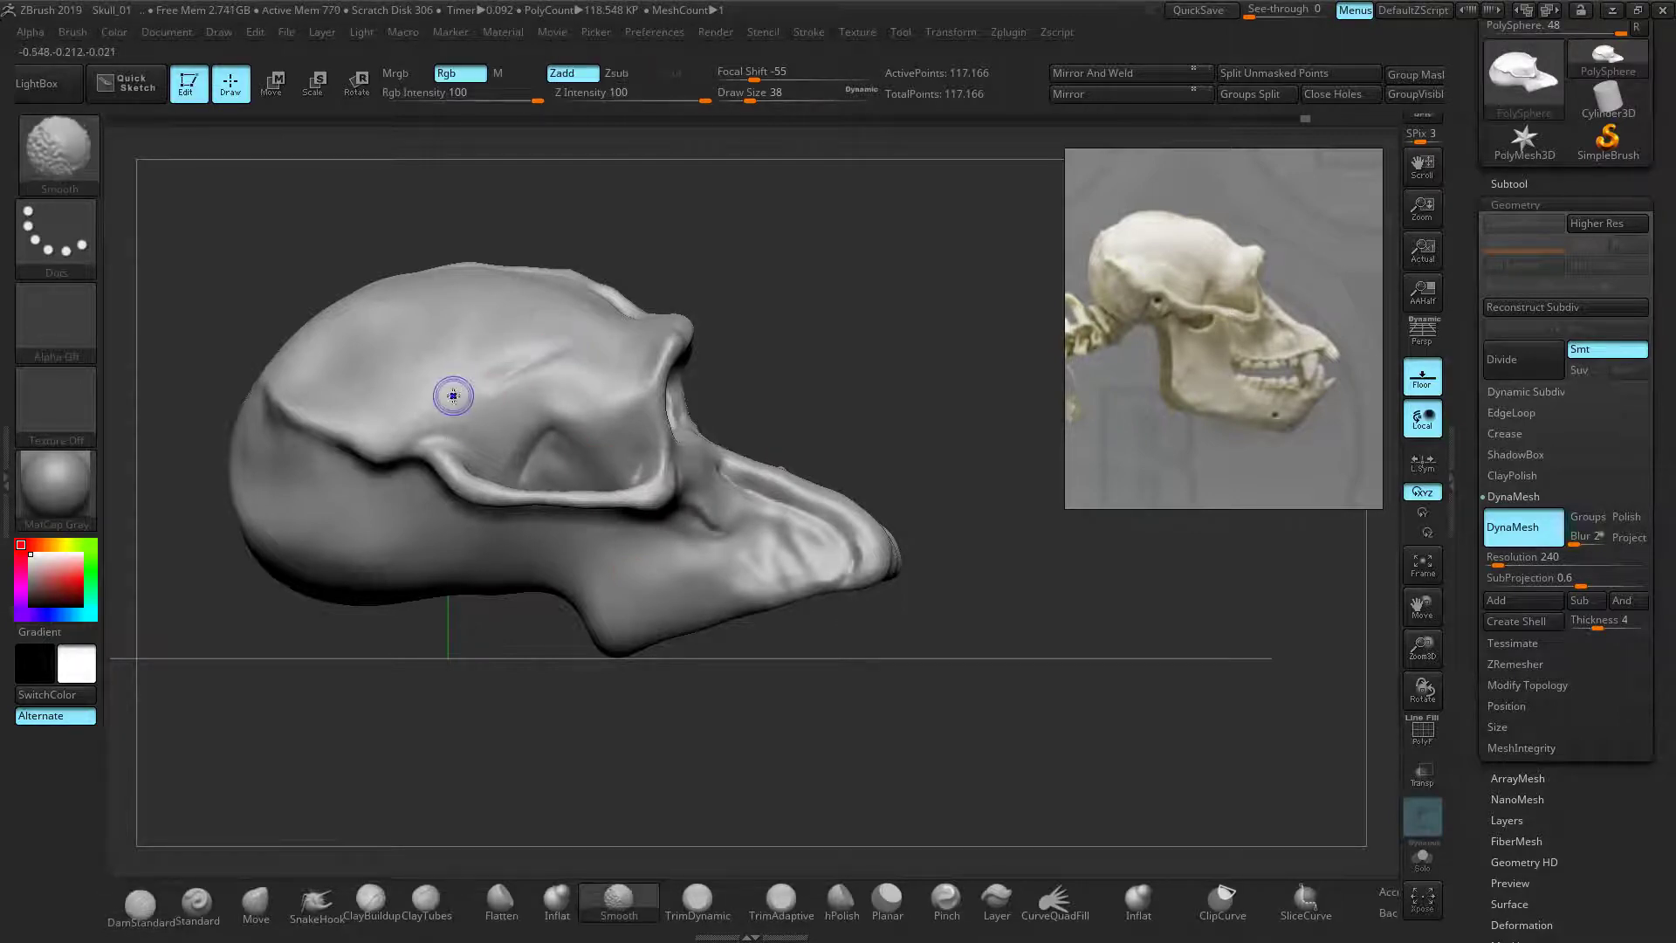
{"action": "mouse_move", "coordinate": [553, 344]}
{"action": "left_mouse_down", "text": "shift"}
{"action": "mouse_move", "coordinate": [479, 374]}
{"action": "mouse_move", "coordinate": [575, 331]}
{"action": "left_mouse_up", "text": "shift"}
{"action": "key", "text": "ctrl"}
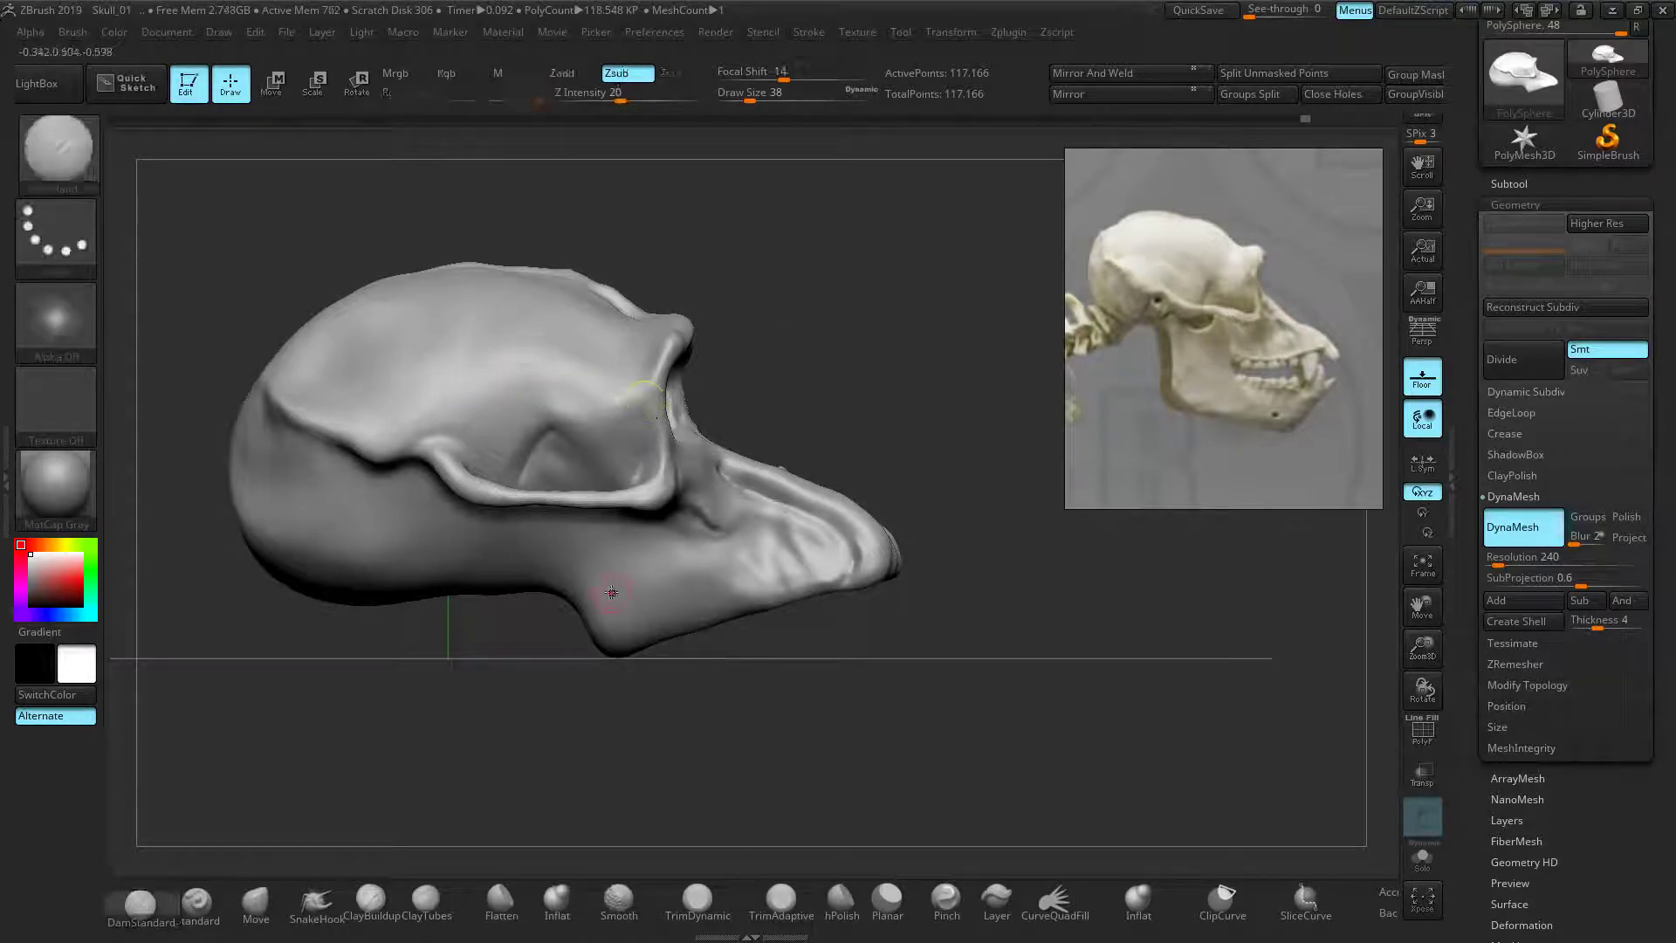
Define the ridge running from the cheekbone arch to the back of the skull with DamStandard and smooth its rear end
{"action": "left_click_drag", "start_coordinate": [517, 613], "coordinate": [567, 612], "text": "alt"}
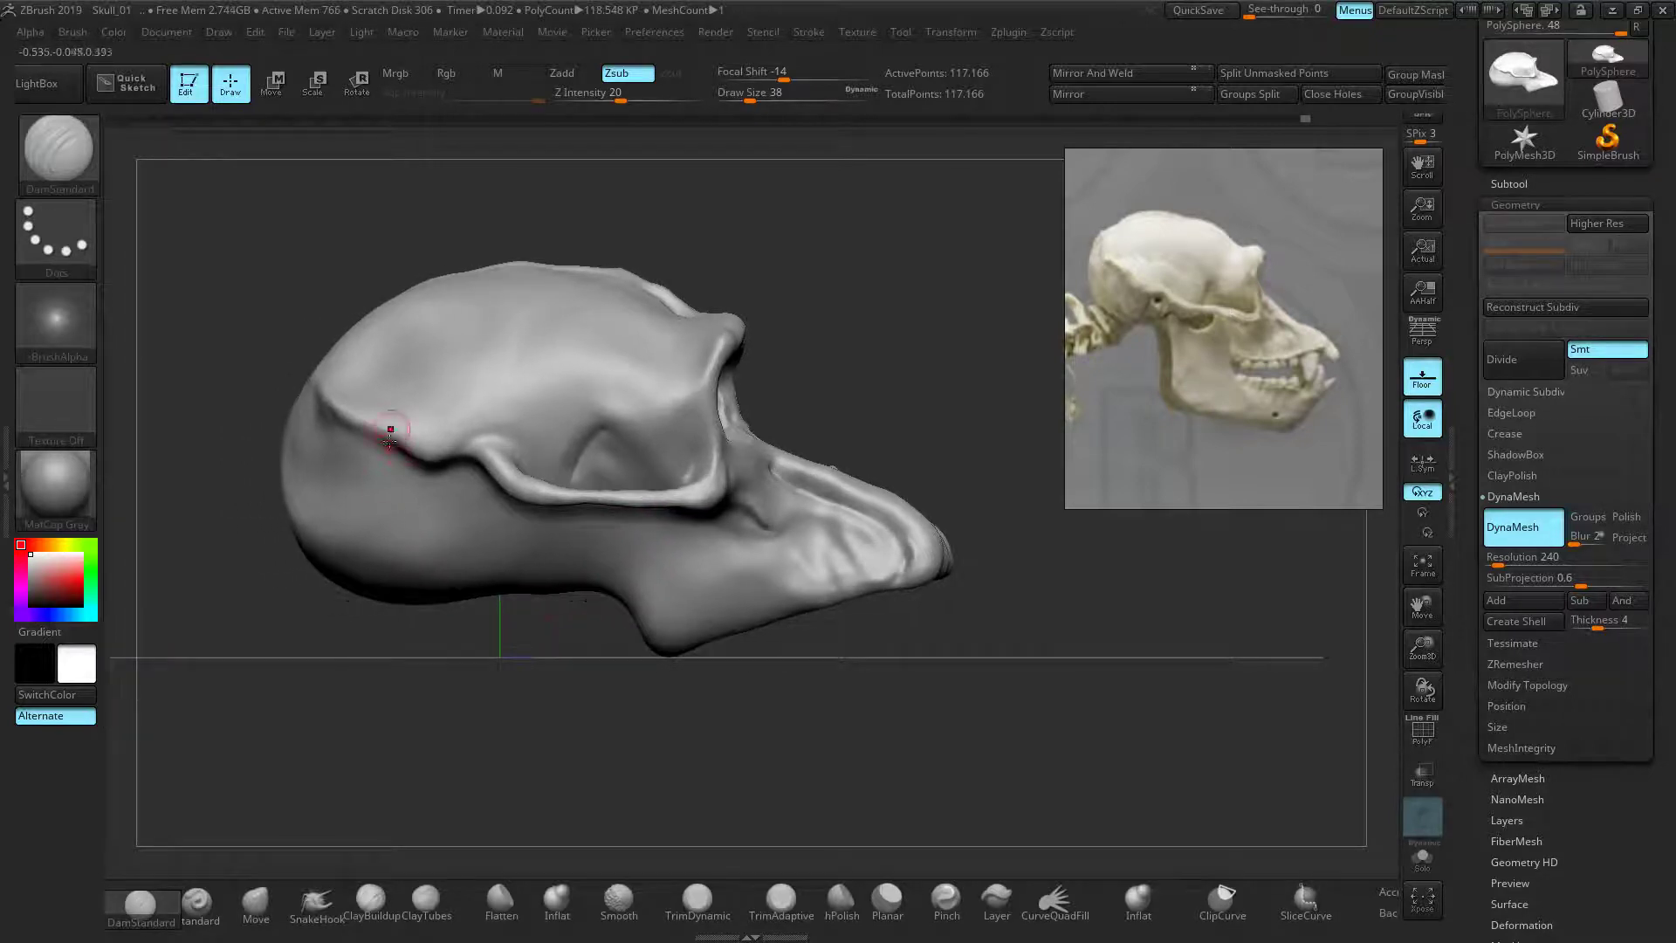
{"action": "key", "text": "ctrl"}
{"action": "mouse_move", "coordinate": [355, 434]}
{"action": "left_mouse_down", "text": "shift"}
{"action": "mouse_move", "coordinate": [386, 445]}
{"action": "mouse_move", "coordinate": [344, 422]}
{"action": "left_mouse_up", "text": "shift"}
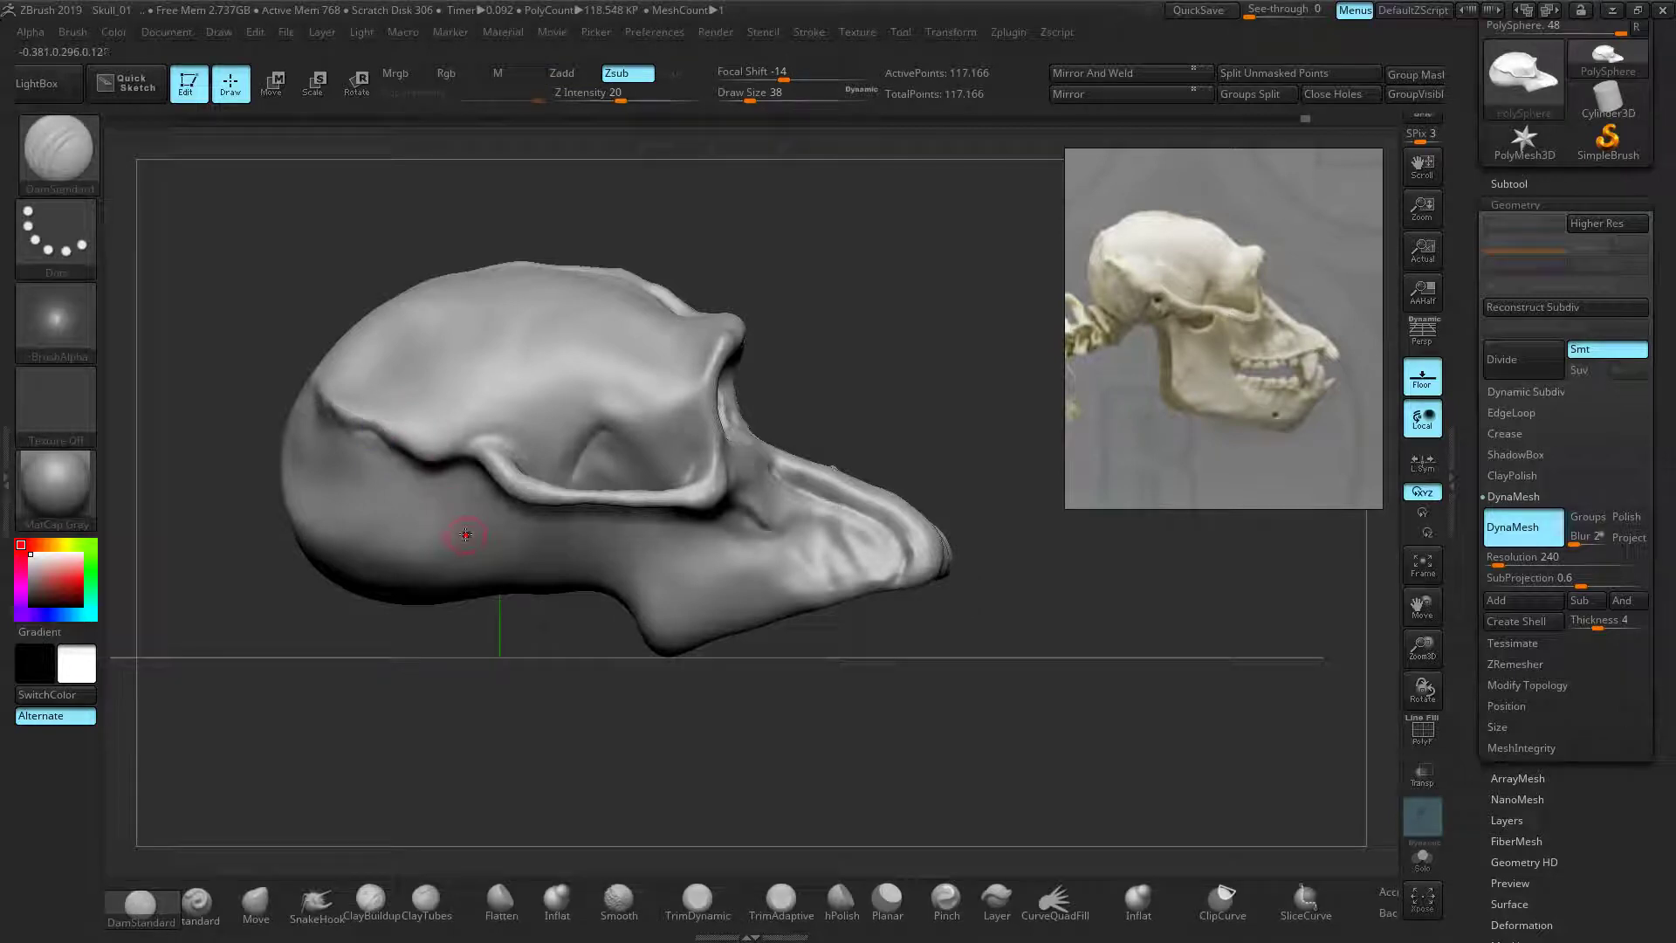
{"action": "left_click_drag", "start_coordinate": [859, 428], "coordinate": [820, 432]}
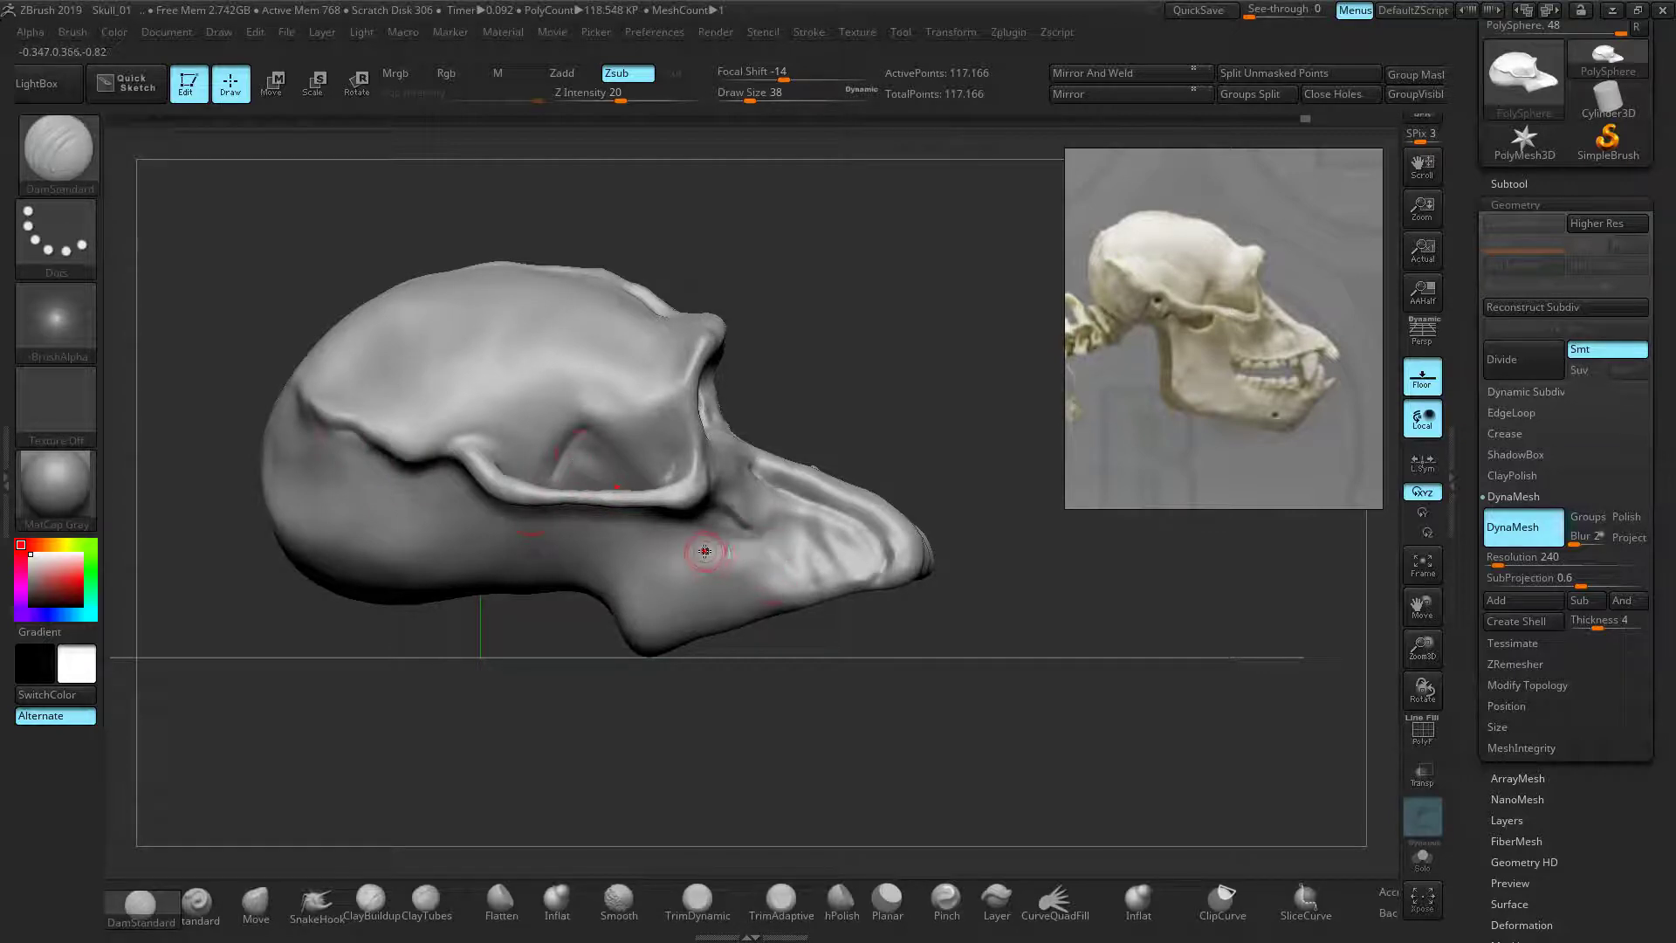
Shape a diagonal crease on the side of the upper jaw behind the tooth roots and define the jaw's lower edge
{"action": "key", "text": "shift"}
{"action": "key", "text": "shift"}
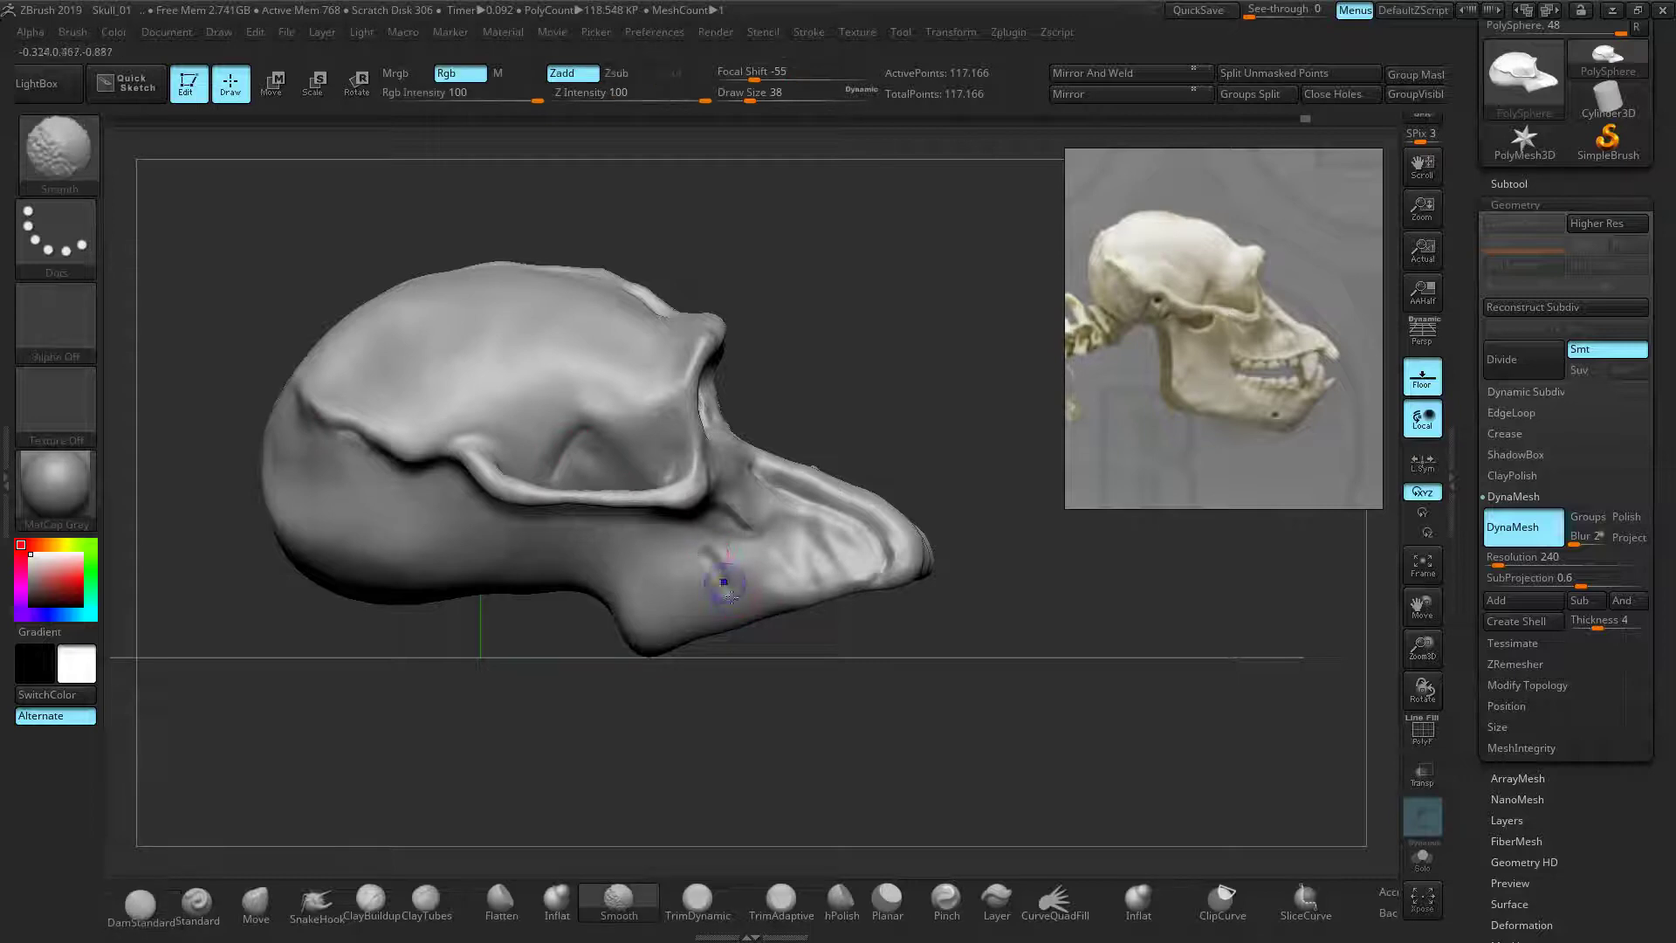
{"action": "left_click_drag", "start_coordinate": [699, 550], "coordinate": [750, 632]}
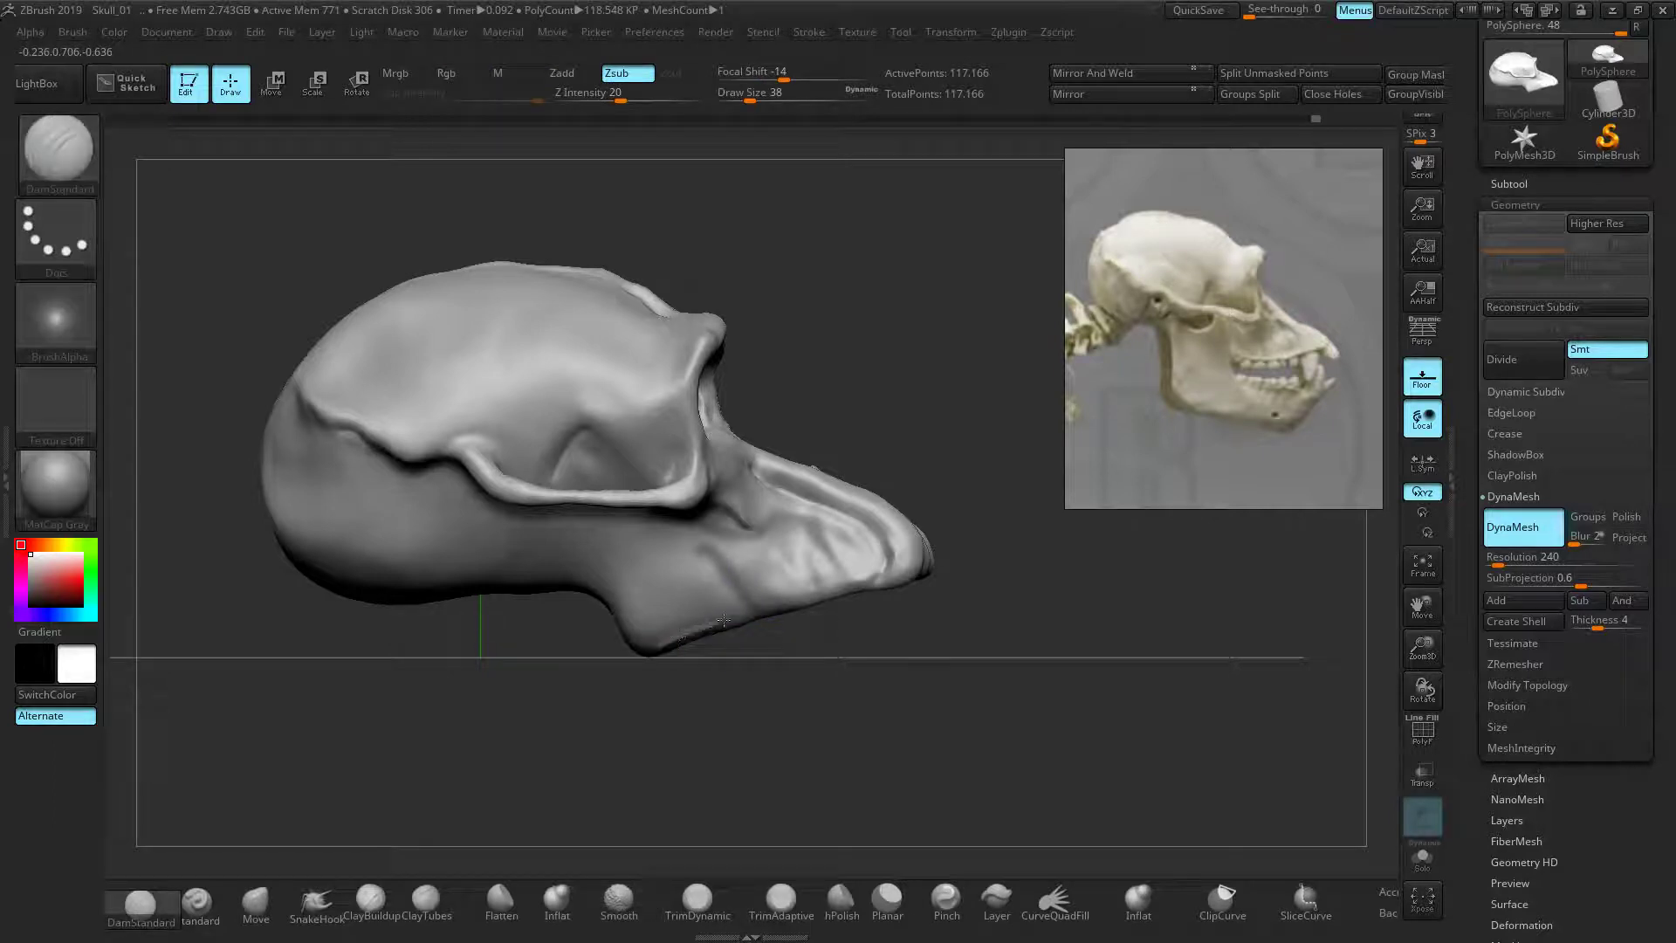
{"action": "key", "text": "shift"}
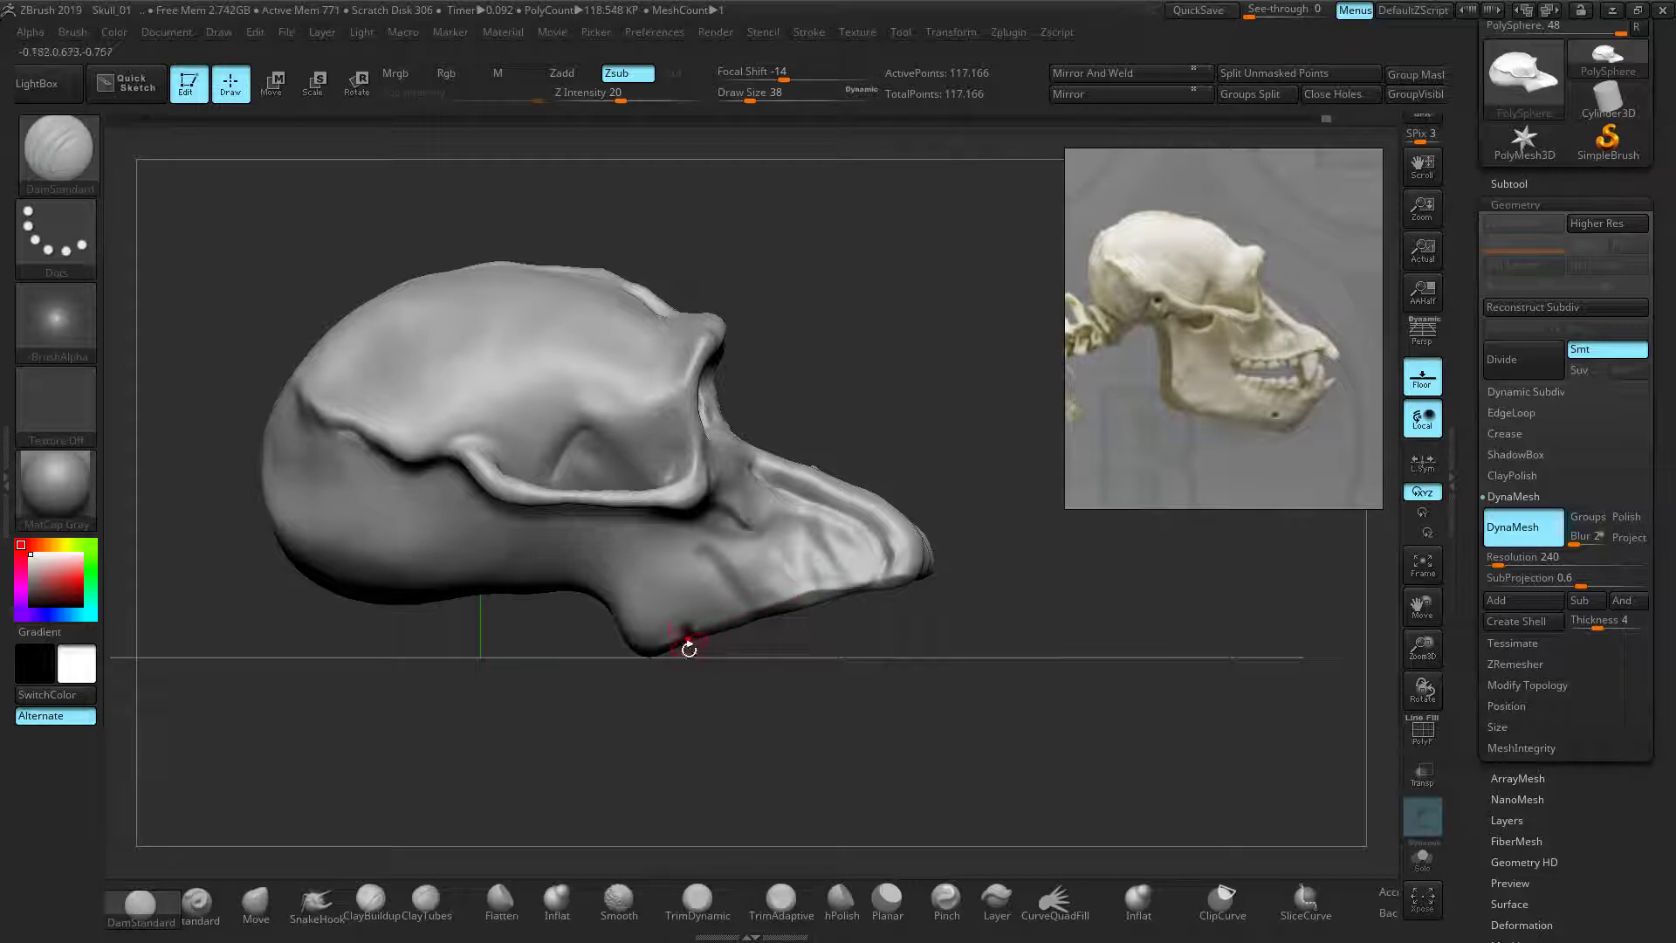
{"action": "key", "text": "shift"}
Sharpen the outer end of the brow ridge above the eye socket with inverted DamStandard strokes and smooth it toward the temple
{"action": "mouse_move", "coordinate": [925, 689]}
{"action": "left_mouse_down"}
{"action": "mouse_move", "coordinate": [845, 671]}
{"action": "mouse_move", "coordinate": [908, 688]}
{"action": "mouse_move", "coordinate": [902, 615]}
{"action": "left_mouse_up"}
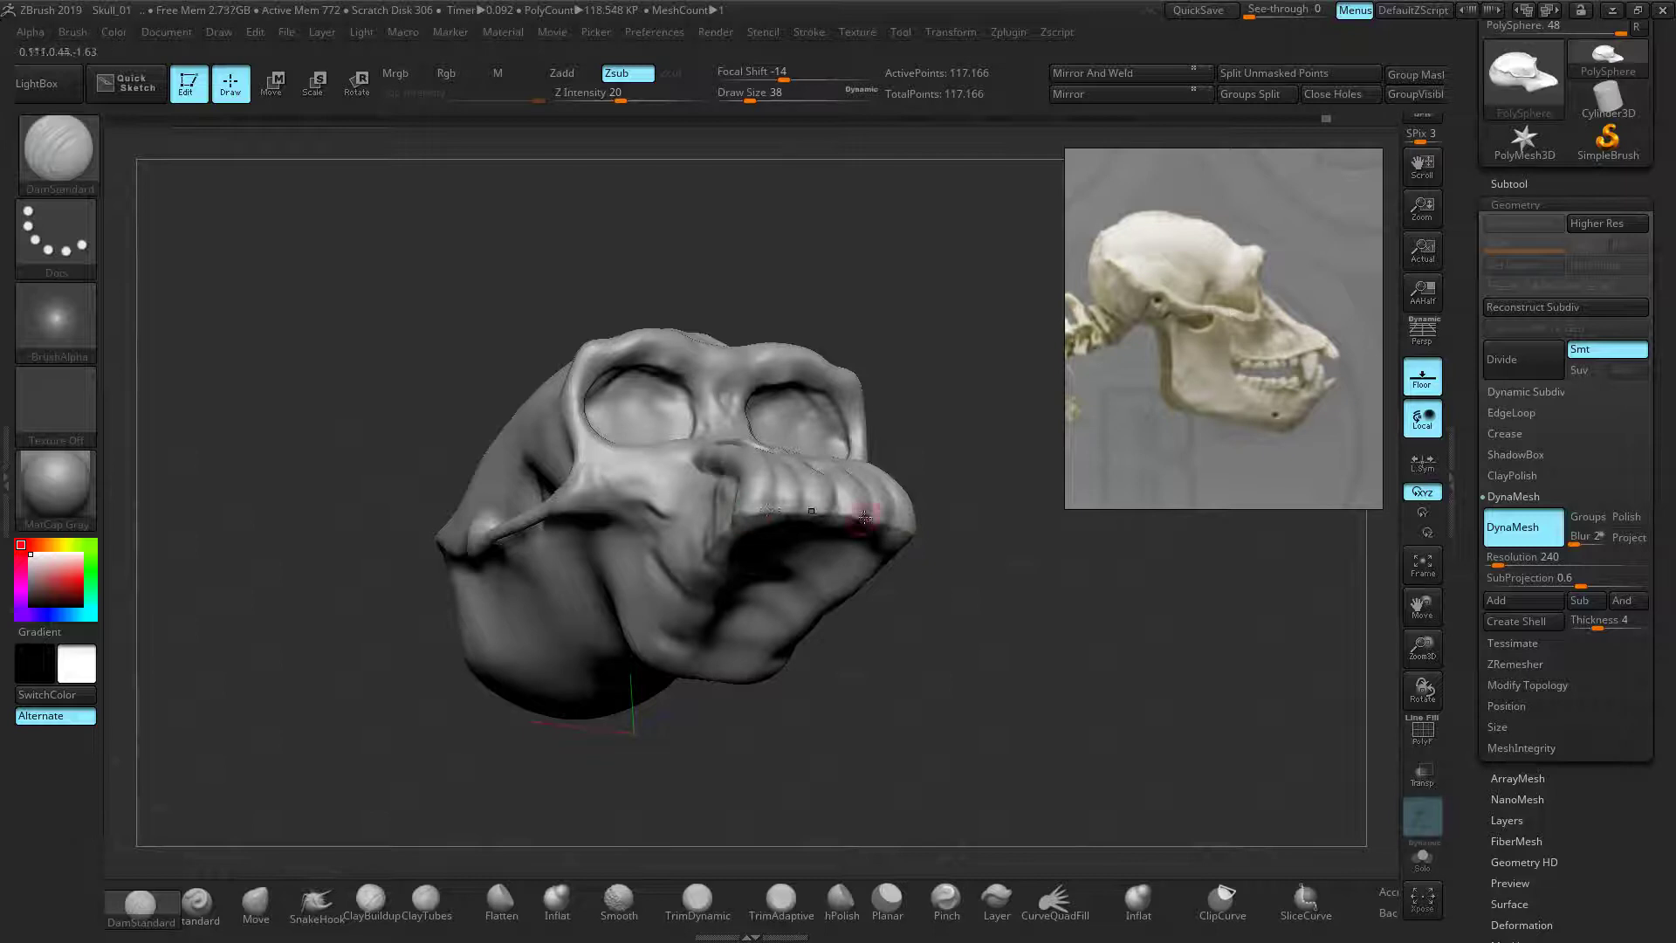
{"action": "left_click_drag", "start_coordinate": [990, 558], "coordinate": [896, 616]}
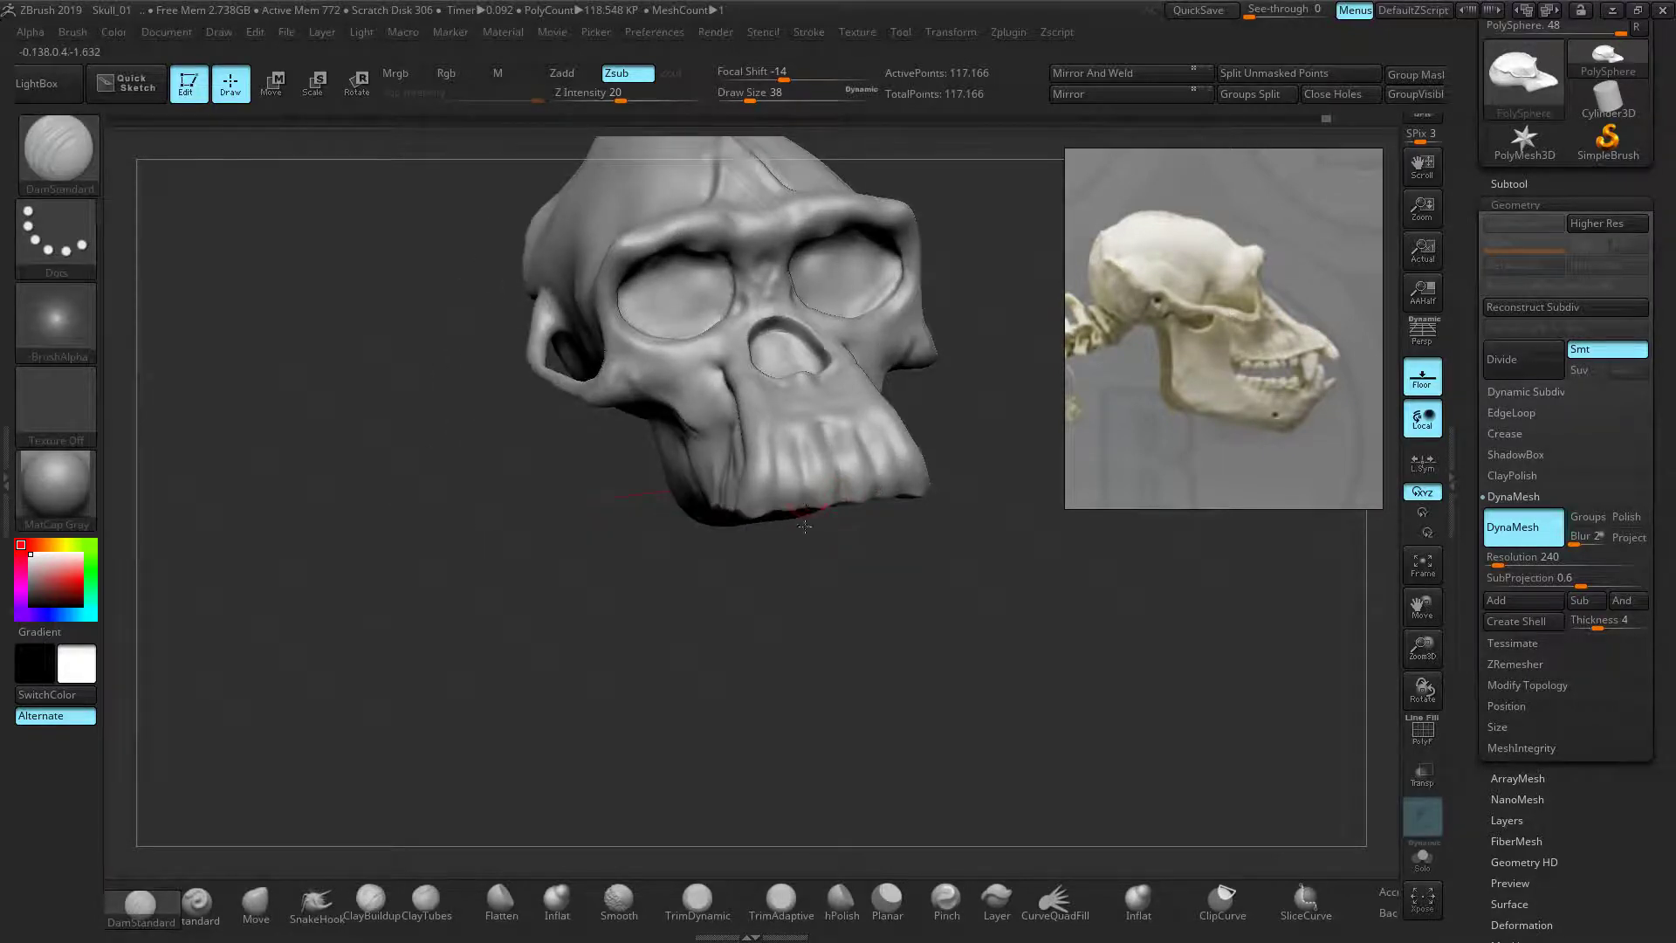
{"action": "mouse_move", "coordinate": [783, 548]}
{"action": "left_mouse_down"}
{"action": "mouse_move", "coordinate": [883, 625]}
{"action": "mouse_move", "coordinate": [916, 542]}
{"action": "mouse_move", "coordinate": [971, 552]}
{"action": "mouse_move", "coordinate": [1040, 704]}
{"action": "left_mouse_up"}
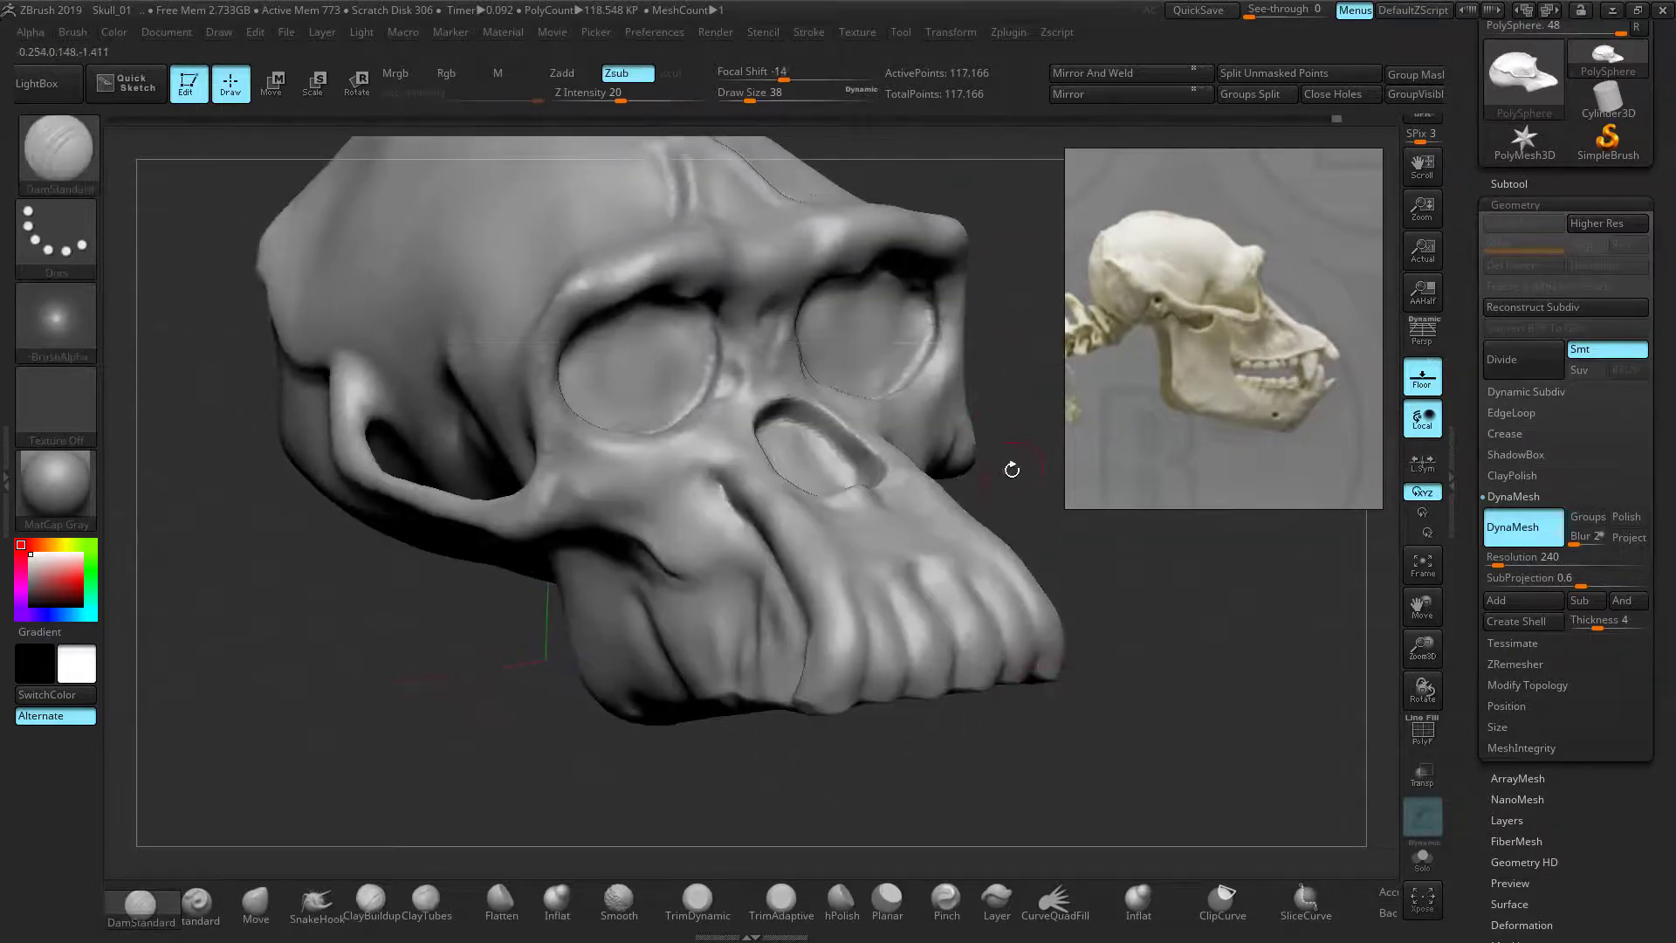
{"action": "left_click_drag", "start_coordinate": [987, 479], "coordinate": [816, 380]}
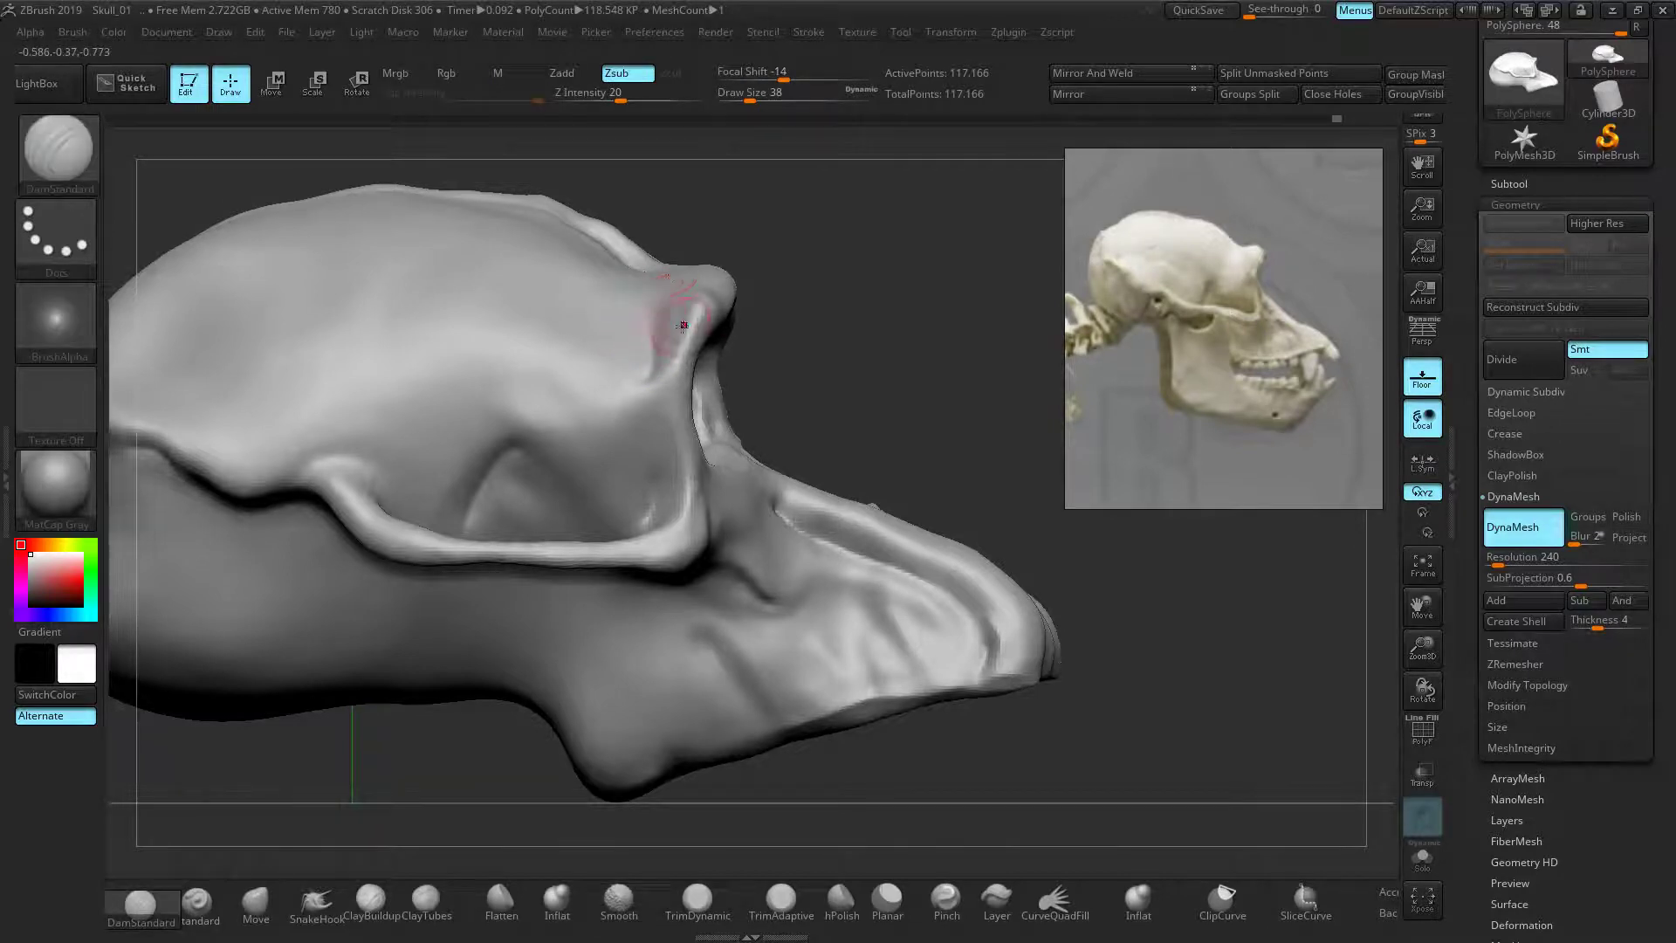
{"action": "key", "text": "shift"}
{"action": "key", "text": "shift"}
{"action": "key", "text": "shift"}
{"action": "key", "text": "shift"}
{"action": "key", "text": "shift"}
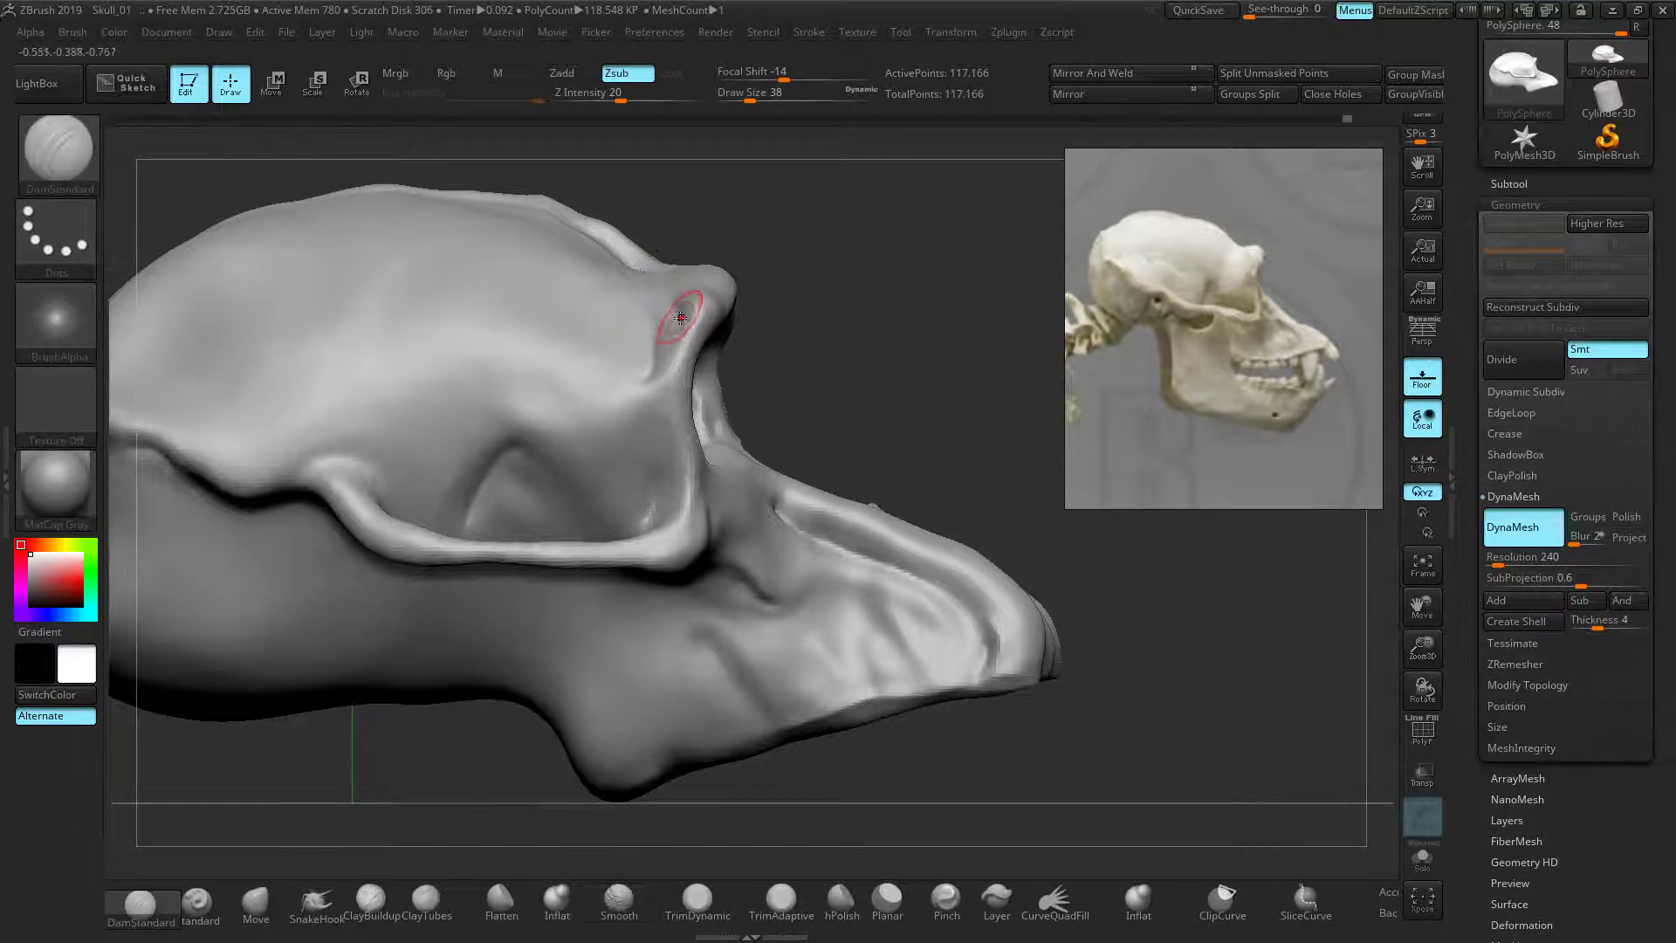
{"action": "key", "text": "shift"}
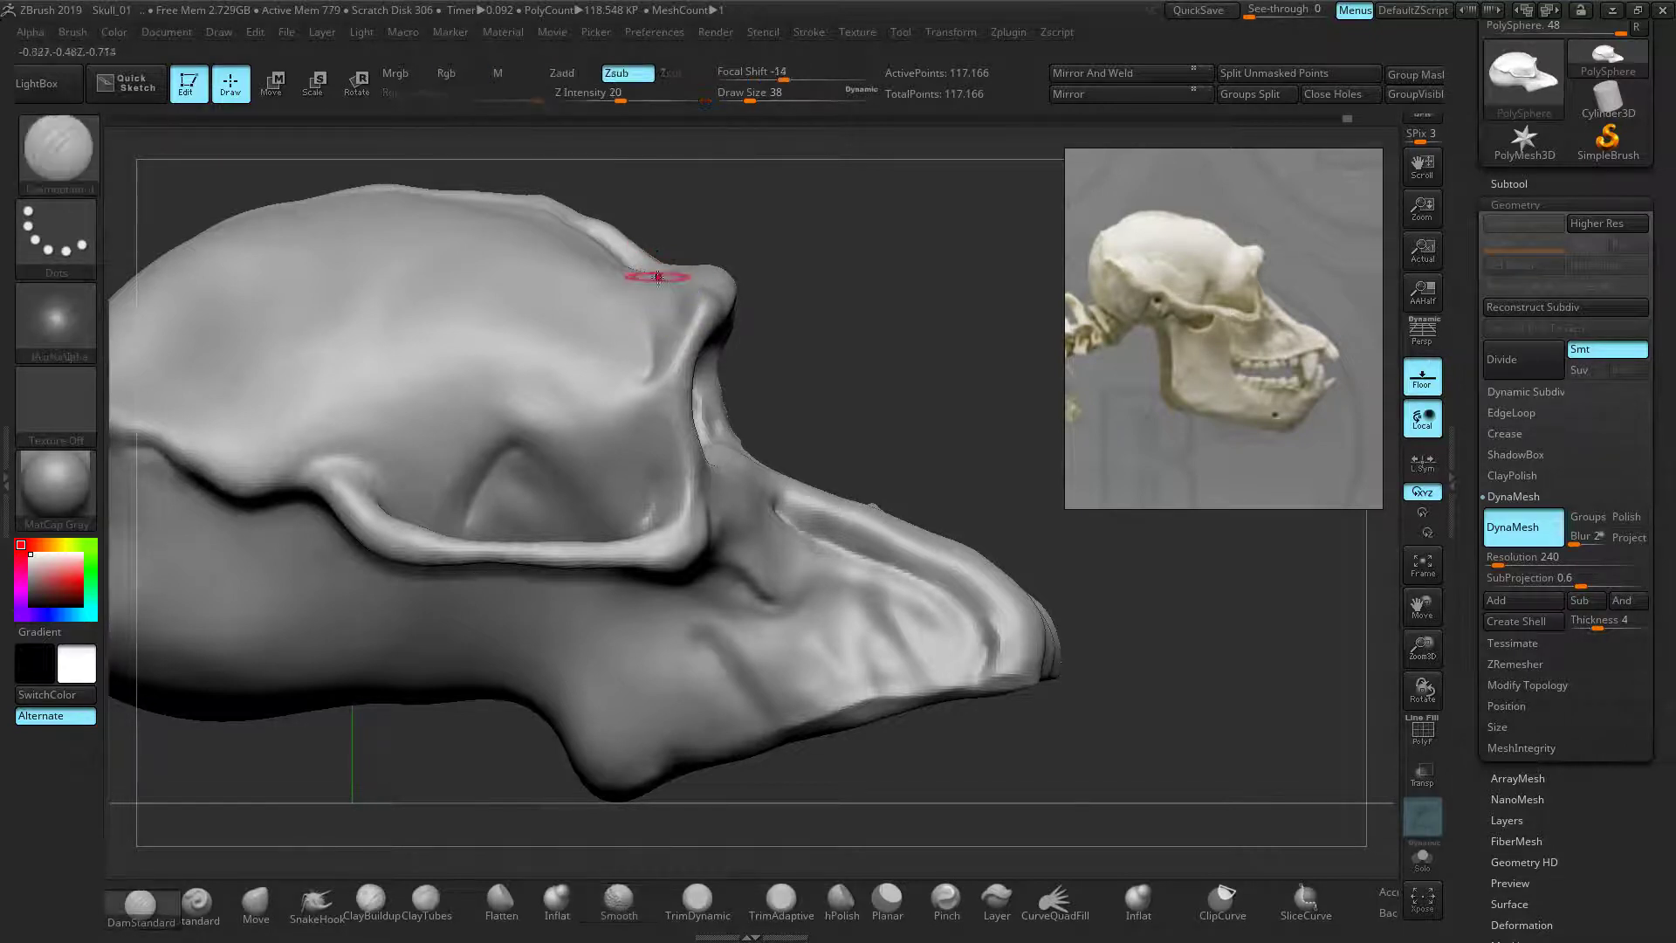
Reshape the outer end of the brow ridge with the SnakeHook brush so its profile follows the side reference
{"action": "left_click", "coordinate": [295, 906]}
{"action": "left_click_drag", "start_coordinate": [857, 375], "coordinate": [797, 307]}
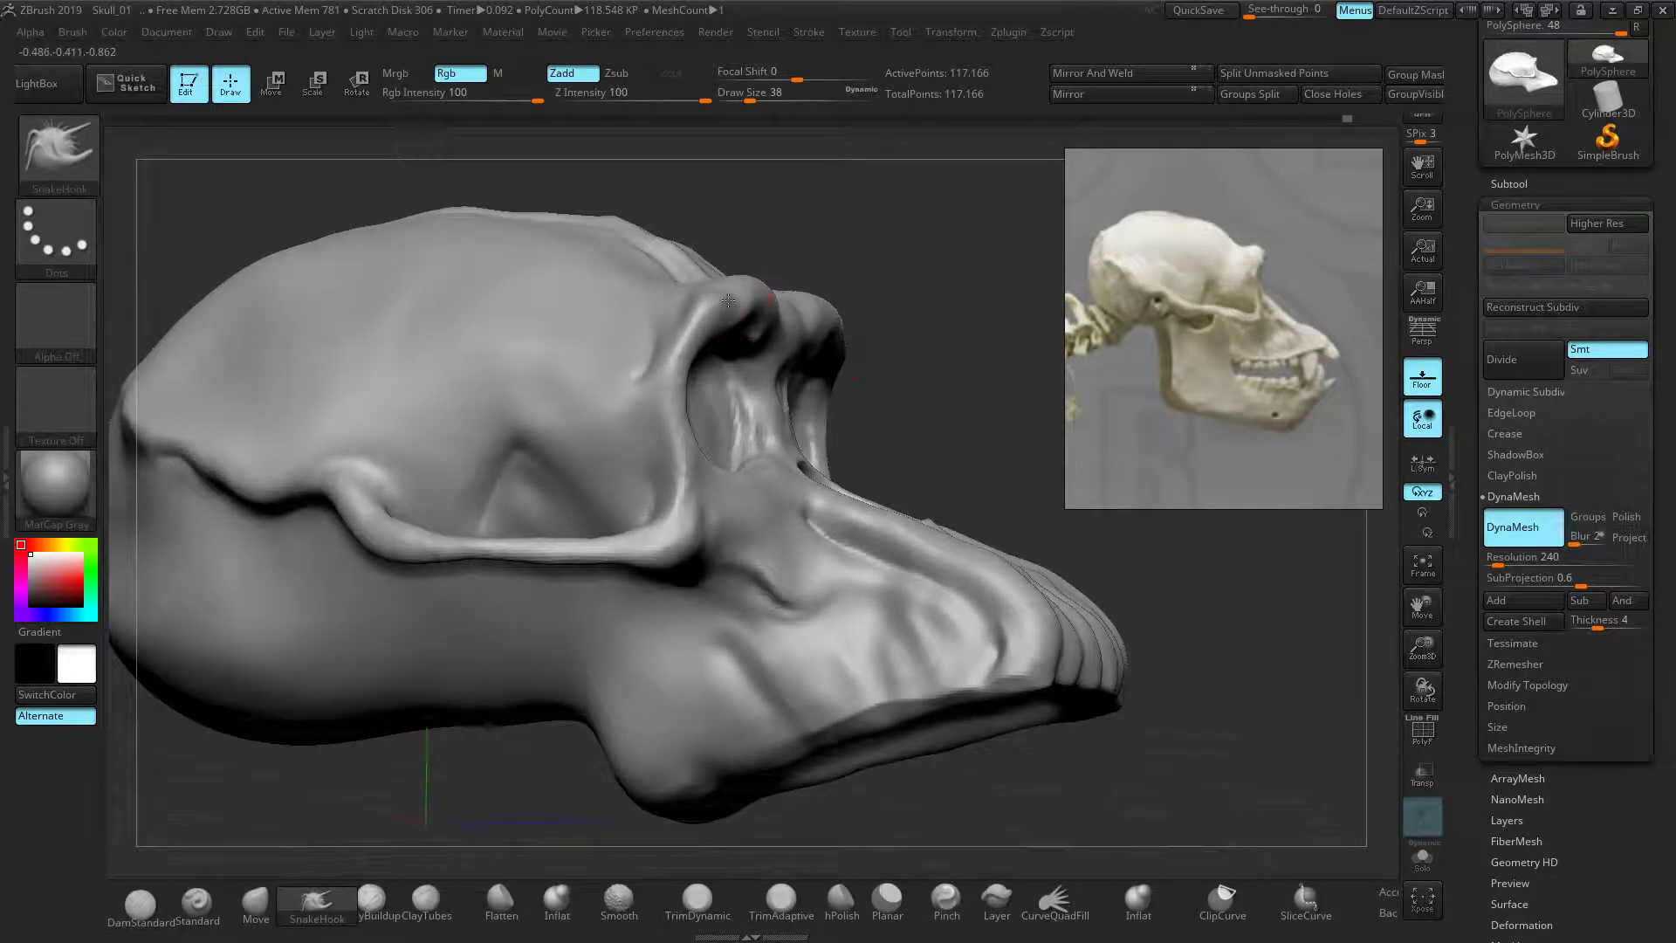
{"action": "key", "text": "shift"}
{"action": "left_click_drag", "start_coordinate": [728, 306], "coordinate": [726, 298]}
{"action": "left_click_drag", "start_coordinate": [881, 239], "coordinate": [784, 159]}
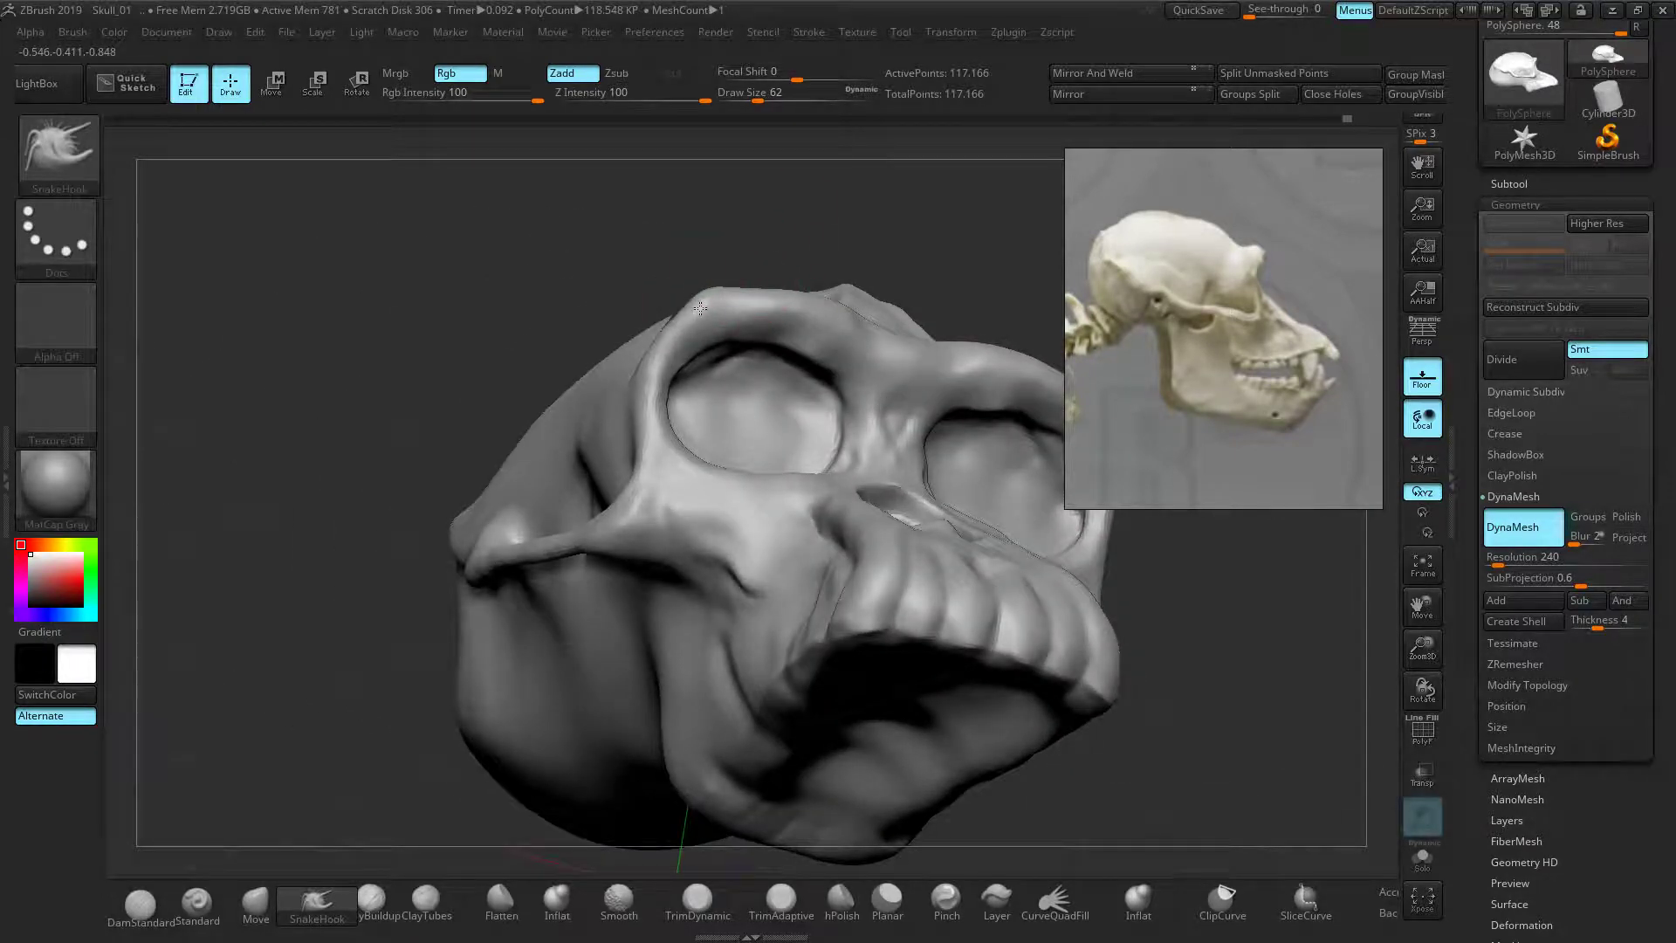
{"action": "left_click_drag", "start_coordinate": [821, 303], "coordinate": [580, 325]}
{"action": "left_click_drag", "start_coordinate": [811, 397], "coordinate": [762, 394]}
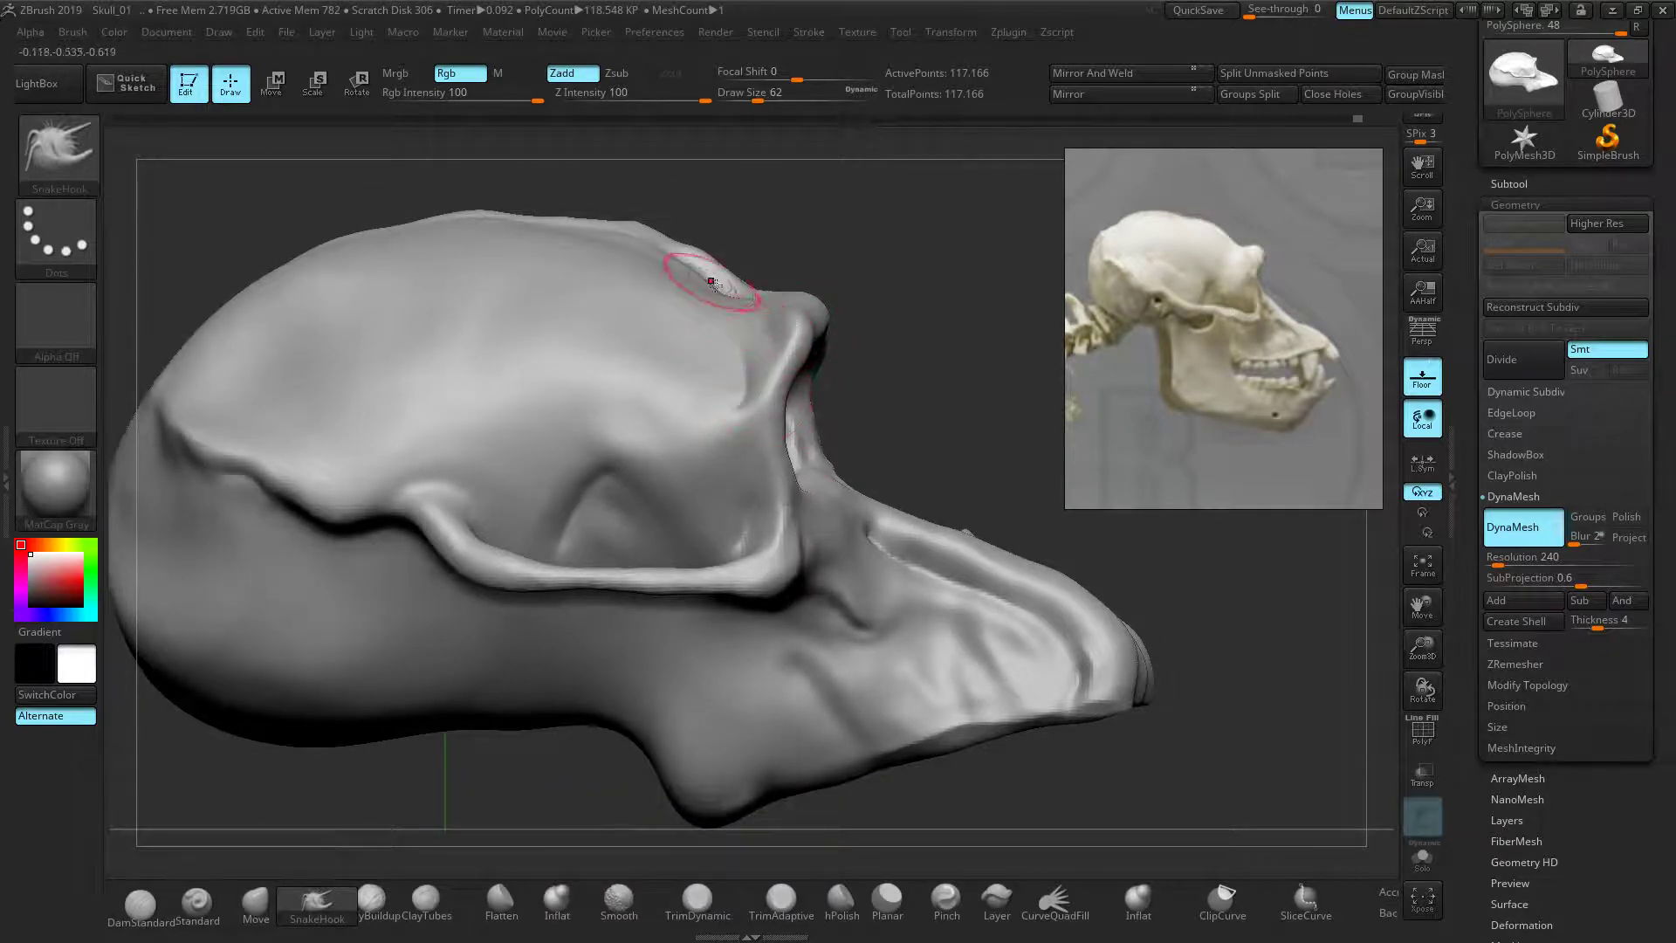
Enlarge the brush to draw size 82 and smooth the top profile and rear side of the cranium
{"action": "key", "text": "]"}
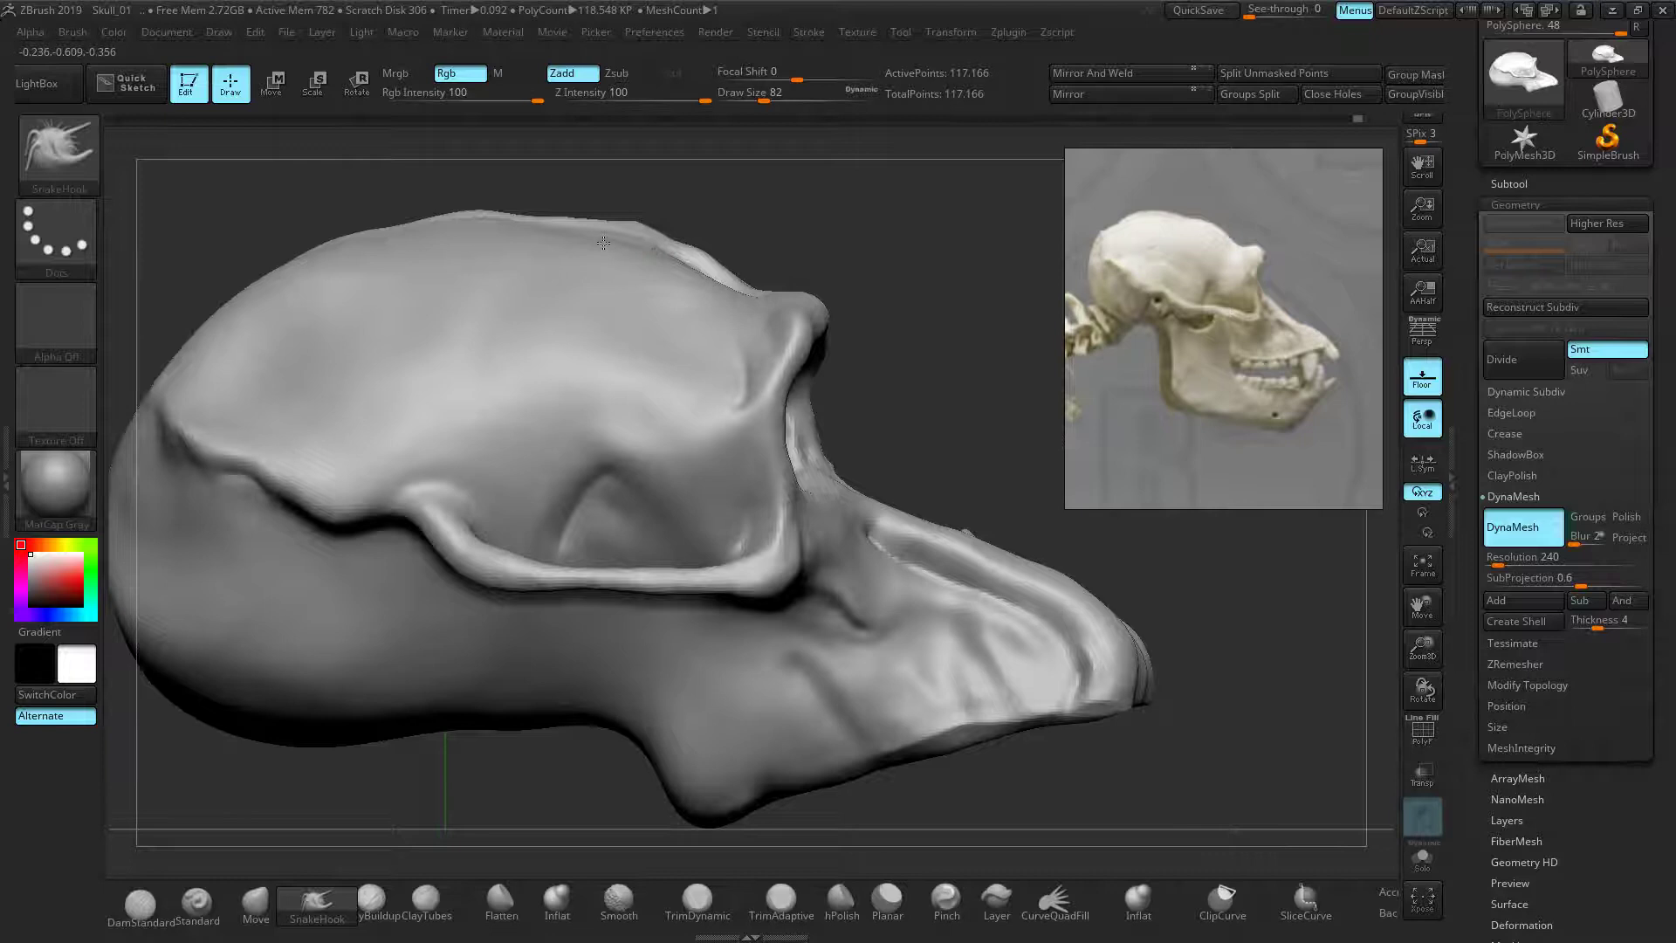
{"action": "key", "text": "shift"}
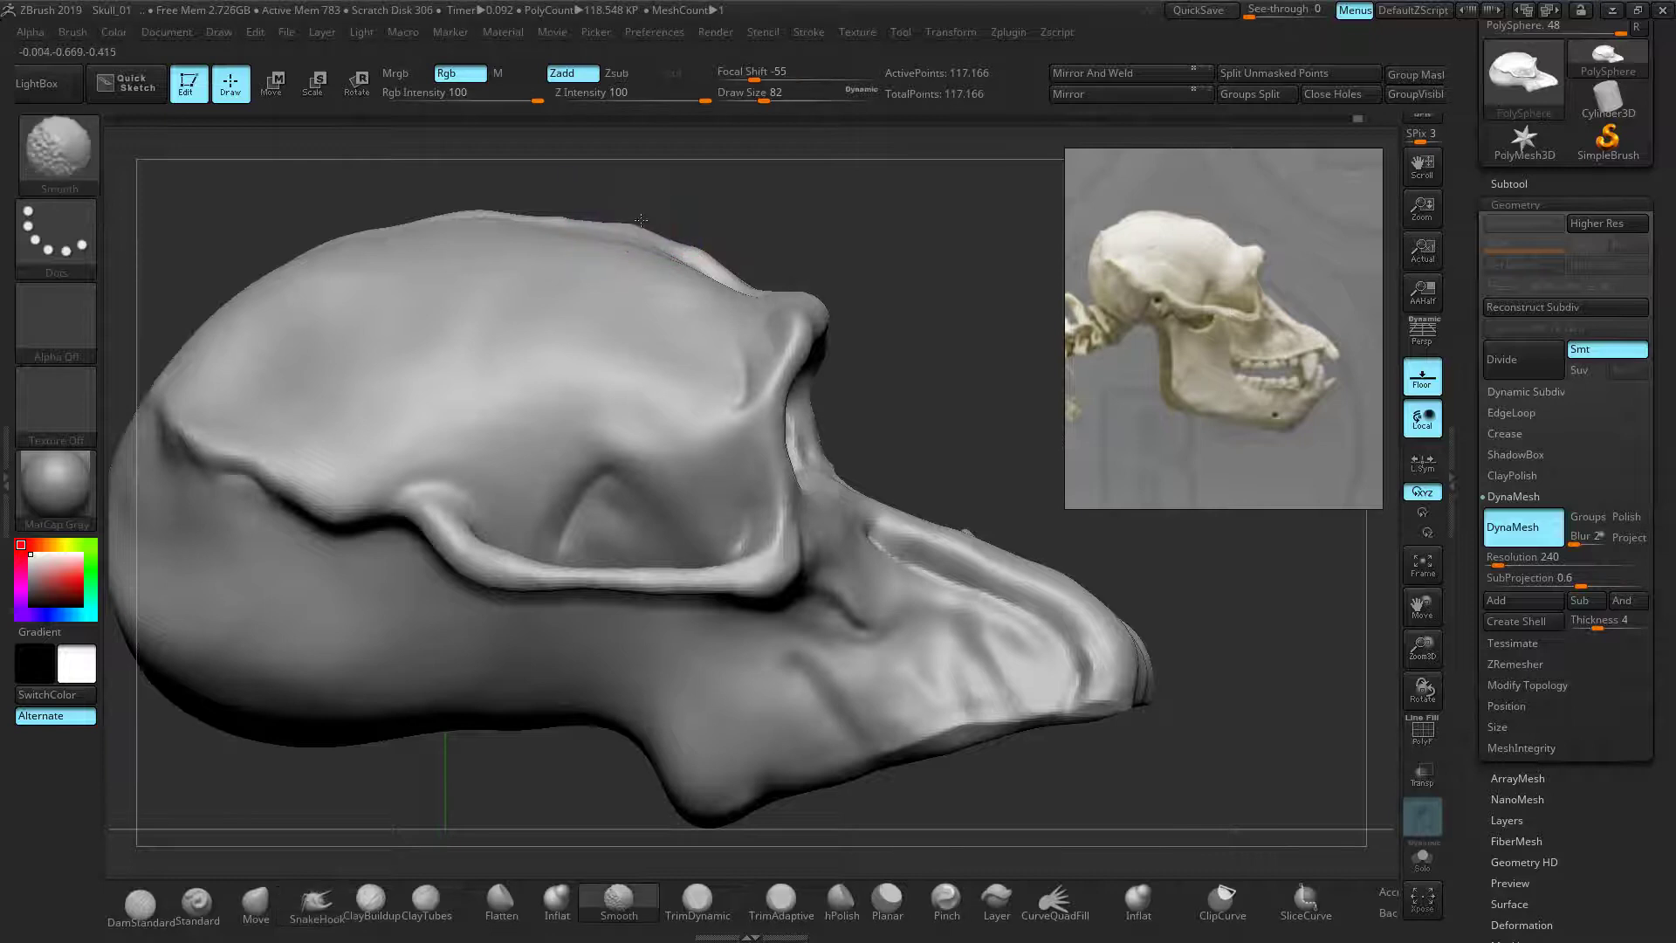
{"action": "left_click_drag", "start_coordinate": [627, 222], "coordinate": [563, 207], "text": "shift"}
{"action": "mouse_move", "coordinate": [360, 207]}
{"action": "left_mouse_down"}
{"action": "mouse_move", "coordinate": [248, 305]}
{"action": "mouse_move", "coordinate": [166, 283]}
{"action": "left_mouse_up"}
{"action": "mouse_move", "coordinate": [689, 355]}
{"action": "left_mouse_down"}
{"action": "mouse_move", "coordinate": [494, 449]}
{"action": "mouse_move", "coordinate": [786, 441]}
{"action": "mouse_move", "coordinate": [542, 419]}
{"action": "left_mouse_up"}
{"action": "mouse_move", "coordinate": [288, 456]}
{"action": "left_mouse_down", "text": "shift"}
{"action": "mouse_move", "coordinate": [257, 362]}
{"action": "mouse_move", "coordinate": [362, 444]}
{"action": "left_mouse_up", "text": "shift"}
Define a sharp midline running along the top of the cranium from the brow to the rear with DamStandard
{"action": "left_click_drag", "start_coordinate": [886, 299], "coordinate": [886, 459], "text": "shift"}
{"action": "mouse_move", "coordinate": [887, 459]}
{"action": "right_mouse_down", "text": "alt"}
{"action": "mouse_move", "coordinate": [875, 546]}
{"action": "mouse_move", "coordinate": [925, 611]}
{"action": "right_mouse_up", "text": "alt"}
{"action": "mouse_move", "coordinate": [925, 611]}
{"action": "right_mouse_down", "text": "ctrl"}
{"action": "mouse_move", "coordinate": [941, 574]}
{"action": "mouse_move", "coordinate": [924, 479]}
{"action": "mouse_move", "coordinate": [972, 603]}
{"action": "right_mouse_up", "text": "ctrl"}
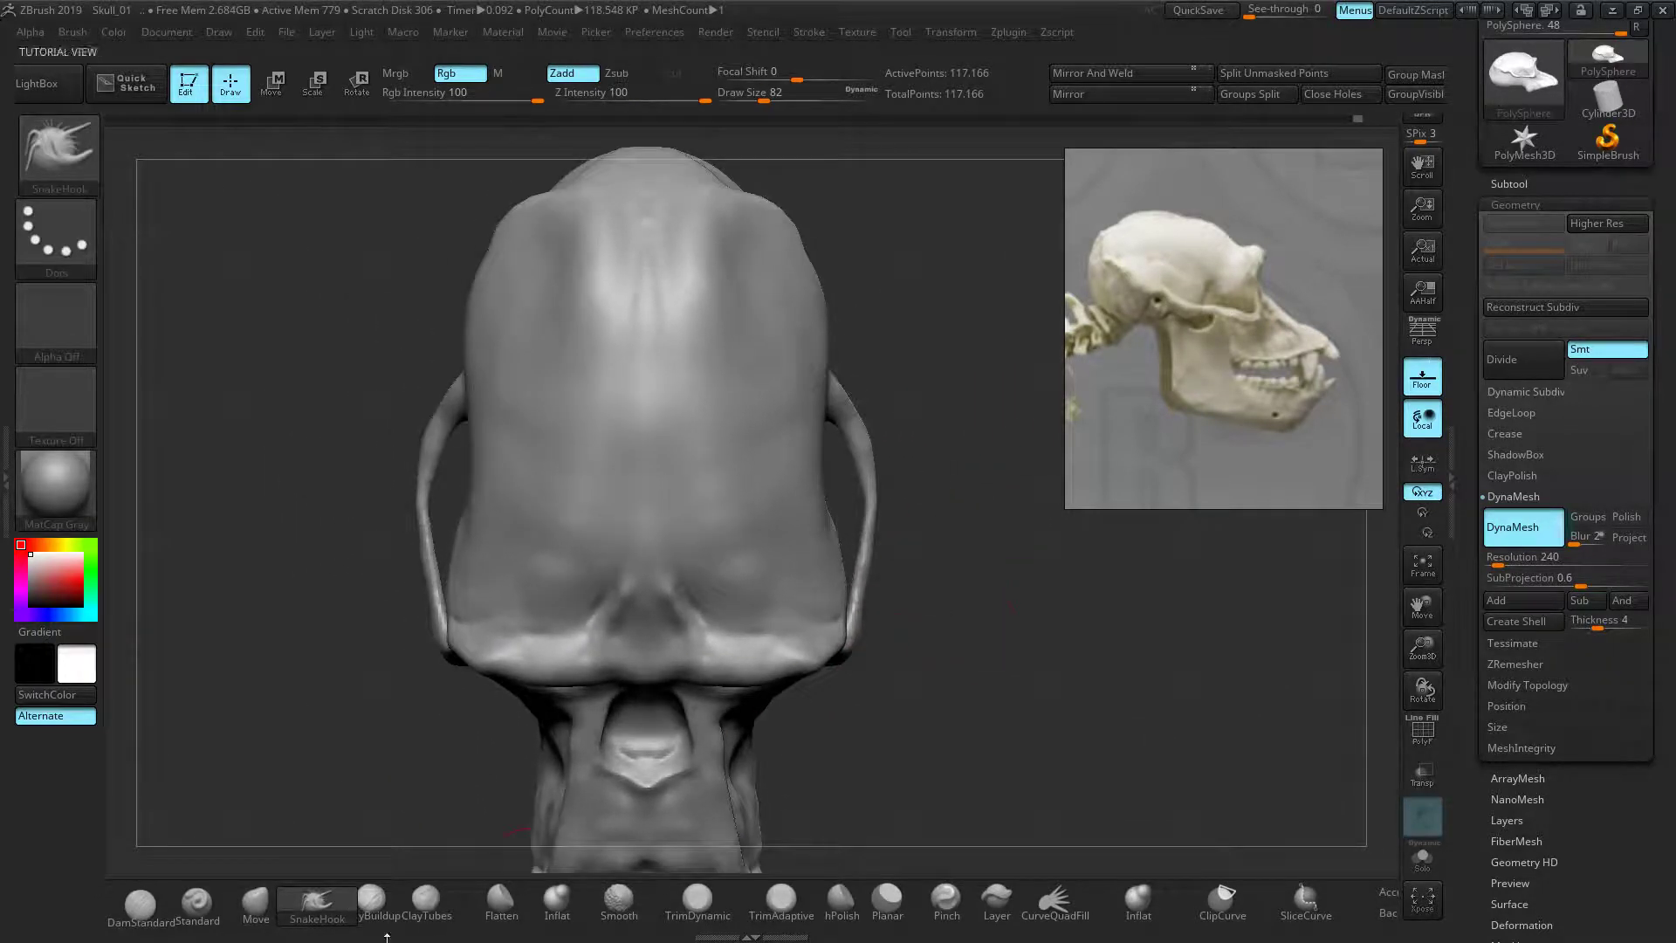
{"action": "left_click", "coordinate": [140, 904]}
{"action": "left_click_drag", "start_coordinate": [687, 591], "coordinate": [680, 534]}
{"action": "key", "text": "ctrl+z"}
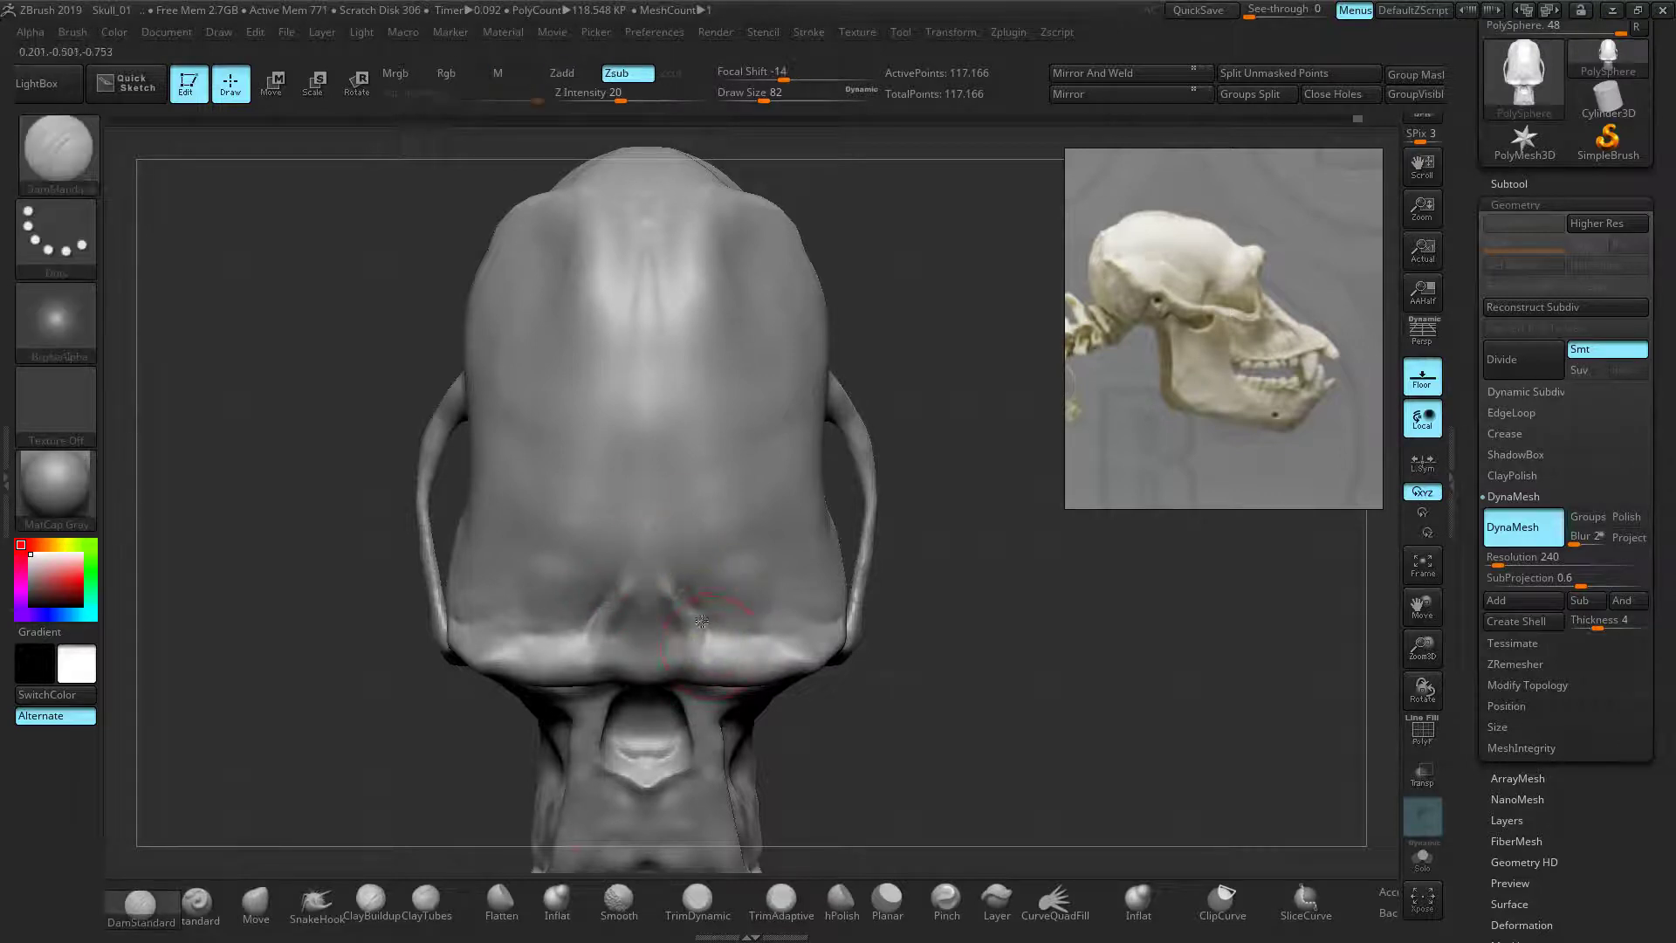
{"action": "mouse_move", "coordinate": [670, 547]}
{"action": "left_mouse_down"}
{"action": "mouse_move", "coordinate": [647, 311]}
{"action": "mouse_move", "coordinate": [683, 170]}
{"action": "left_mouse_up"}
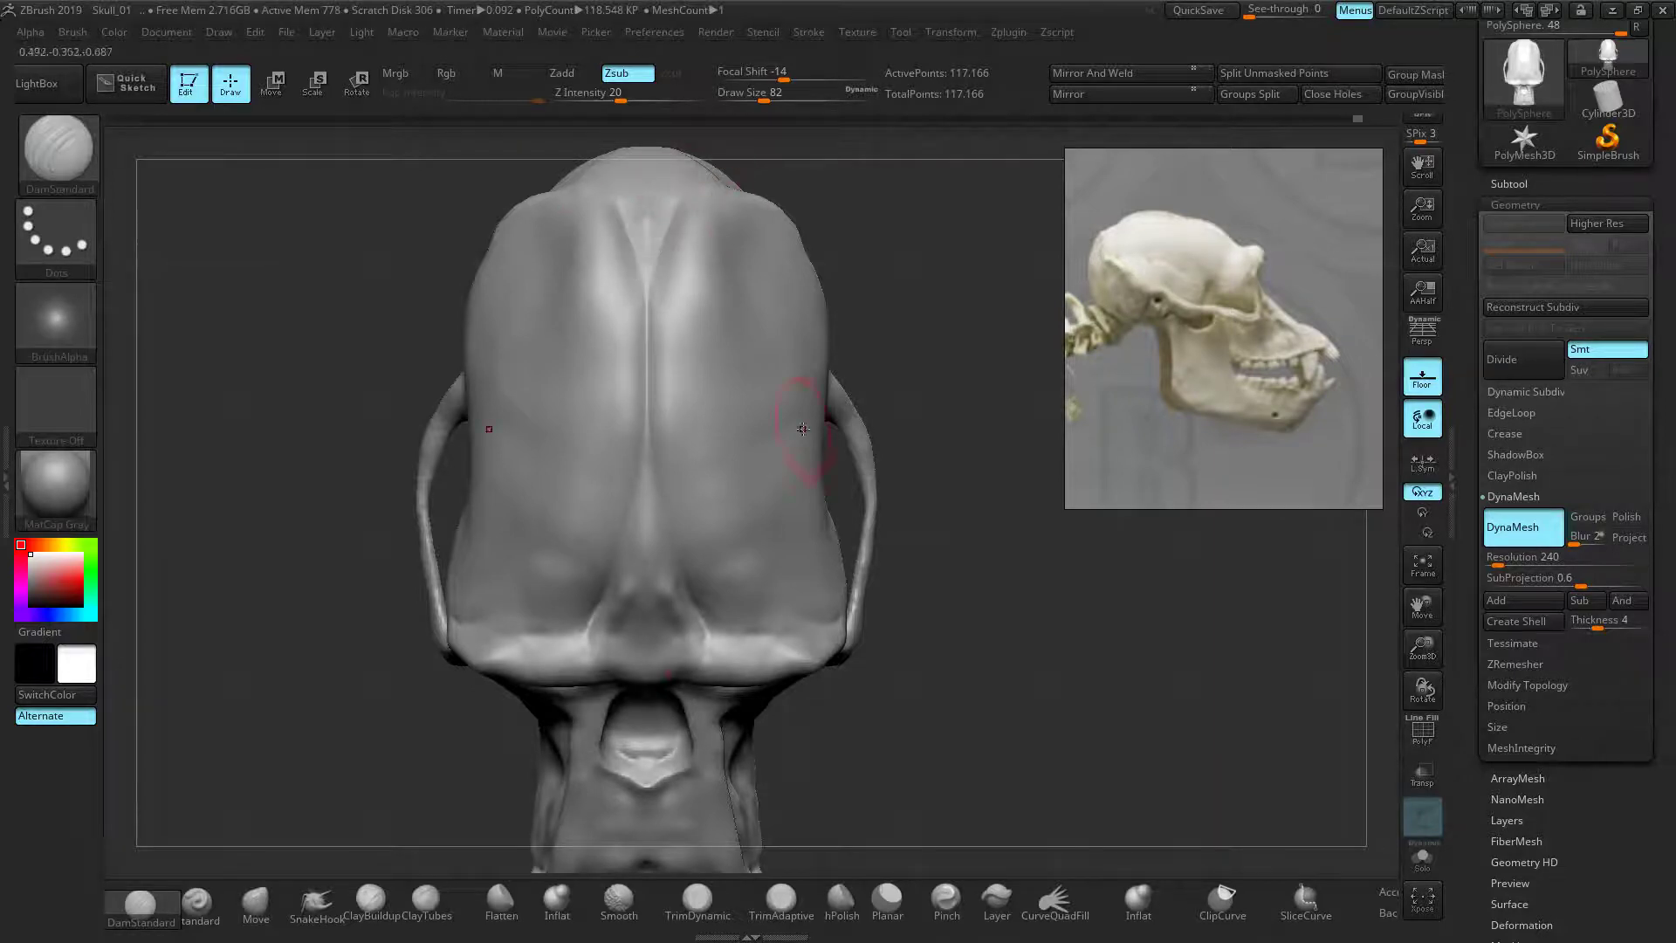
{"action": "left_click_drag", "start_coordinate": [709, 644], "coordinate": [661, 529]}
Reduce DamStandard to draw size 42 and draw two lines converging from the brow ridge to the cranium's midline
{"action": "mouse_move", "coordinate": [957, 499]}
{"action": "right_mouse_down", "text": "ctrl"}
{"action": "mouse_move", "coordinate": [1001, 692]}
{"action": "mouse_move", "coordinate": [990, 619]}
{"action": "right_mouse_up", "text": "ctrl"}
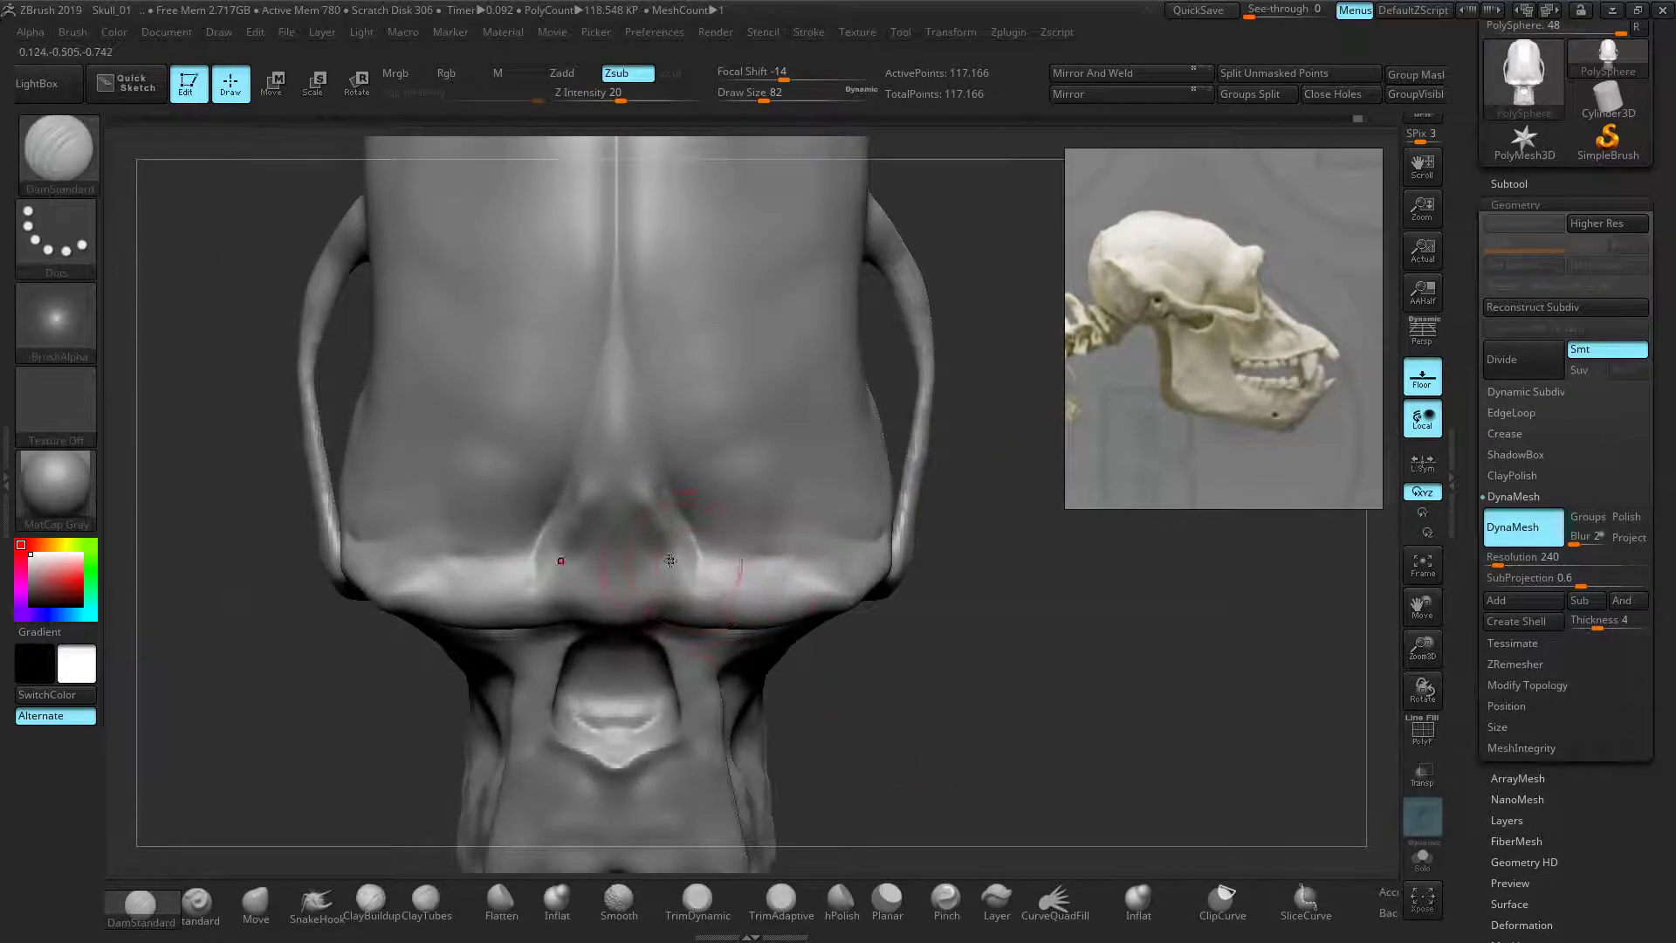
{"action": "key", "text": "bracketleft"}
{"action": "mouse_move", "coordinate": [692, 548]}
{"action": "left_mouse_down"}
{"action": "mouse_move", "coordinate": [685, 531]}
{"action": "mouse_move", "coordinate": [617, 651]}
{"action": "mouse_move", "coordinate": [655, 591]}
{"action": "mouse_move", "coordinate": [658, 529]}
{"action": "left_mouse_up"}
{"action": "left_click_drag", "start_coordinate": [630, 474], "coordinate": [615, 356]}
{"action": "mouse_move", "coordinate": [699, 578]}
{"action": "left_mouse_down"}
{"action": "mouse_move", "coordinate": [610, 405]}
{"action": "mouse_move", "coordinate": [616, 370]}
{"action": "mouse_move", "coordinate": [677, 572]}
{"action": "mouse_move", "coordinate": [662, 520]}
{"action": "left_mouse_up"}
{"action": "left_click_drag", "start_coordinate": [637, 451], "coordinate": [615, 278]}
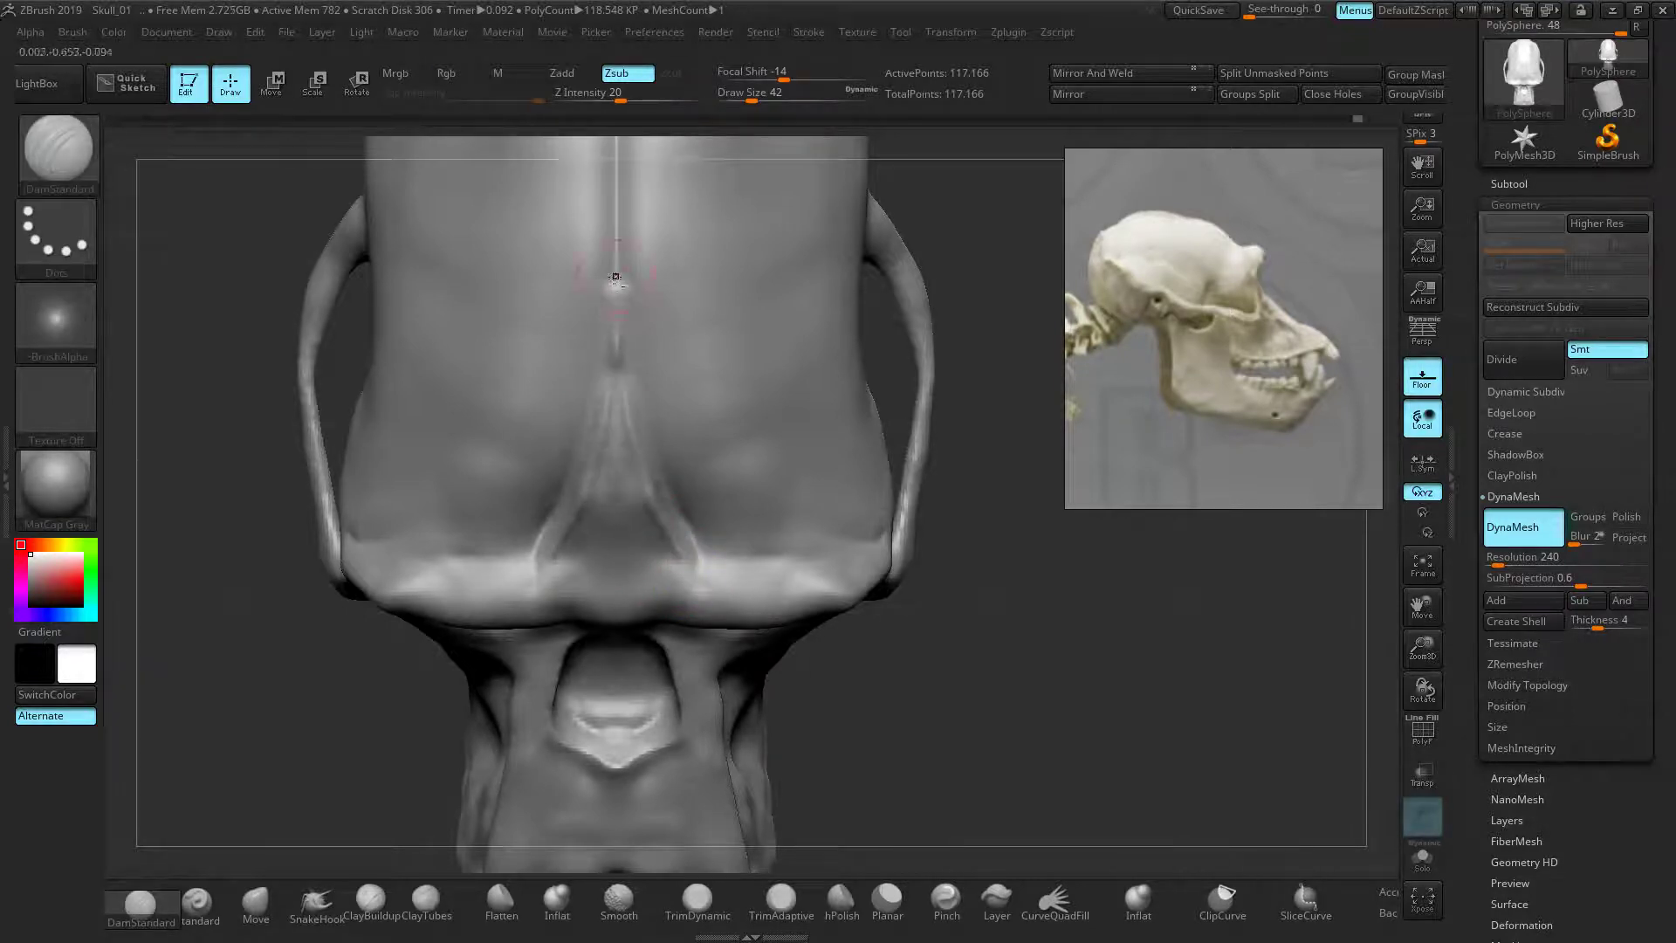
Refine the point where the two forehead creases meet the midline and smooth the area between them
{"action": "left_click_drag", "start_coordinate": [992, 397], "coordinate": [1016, 620], "text": "alt"}
{"action": "left_click_drag", "start_coordinate": [632, 597], "coordinate": [630, 187]}
{"action": "mouse_move", "coordinate": [913, 440]}
{"action": "left_mouse_down"}
{"action": "mouse_move", "coordinate": [961, 238]}
{"action": "mouse_move", "coordinate": [935, 307]}
{"action": "left_mouse_up"}
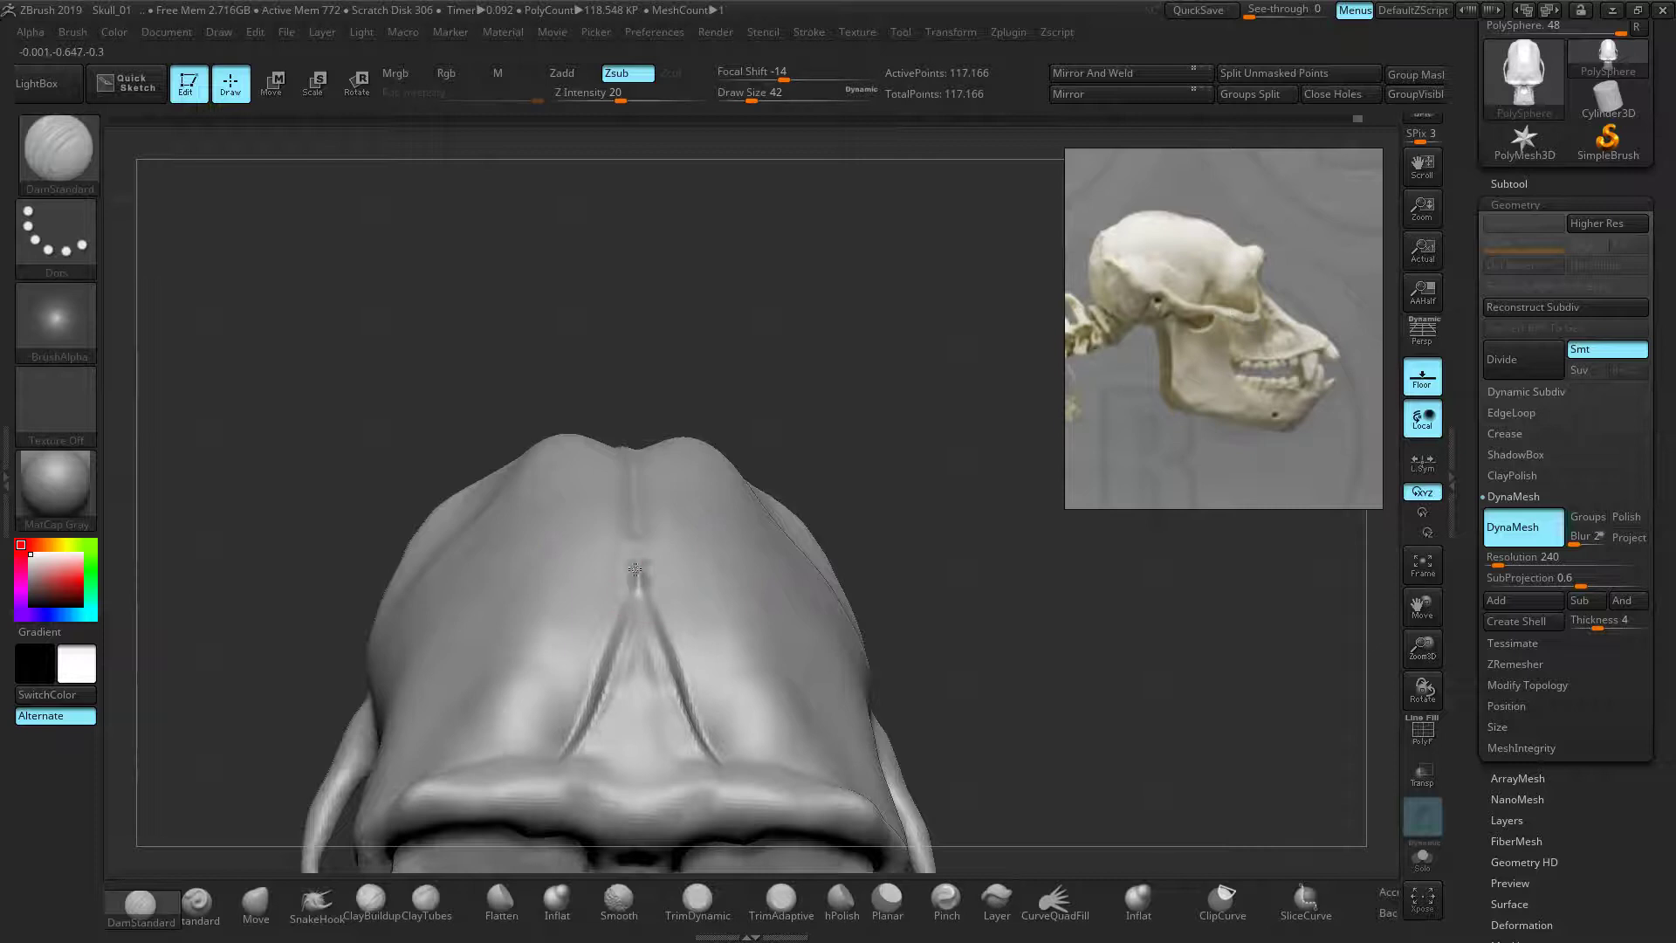
{"action": "mouse_move", "coordinate": [623, 616]}
{"action": "left_mouse_down"}
{"action": "mouse_move", "coordinate": [556, 753]}
{"action": "mouse_move", "coordinate": [591, 740]}
{"action": "mouse_move", "coordinate": [638, 602]}
{"action": "left_mouse_up"}
{"action": "mouse_move", "coordinate": [793, 479]}
{"action": "left_mouse_down"}
{"action": "mouse_move", "coordinate": [916, 423]}
{"action": "mouse_move", "coordinate": [890, 504]}
{"action": "left_mouse_up"}
{"action": "key", "text": "ctrl+z"}
{"action": "left_click_drag", "start_coordinate": [598, 572], "coordinate": [633, 641], "text": "shift"}
Lower DamStandard's Z Intensity to 10 and draw a faint curved line across the temple above the cheekbone arch
{"action": "left_click_drag", "start_coordinate": [890, 559], "coordinate": [933, 508]}
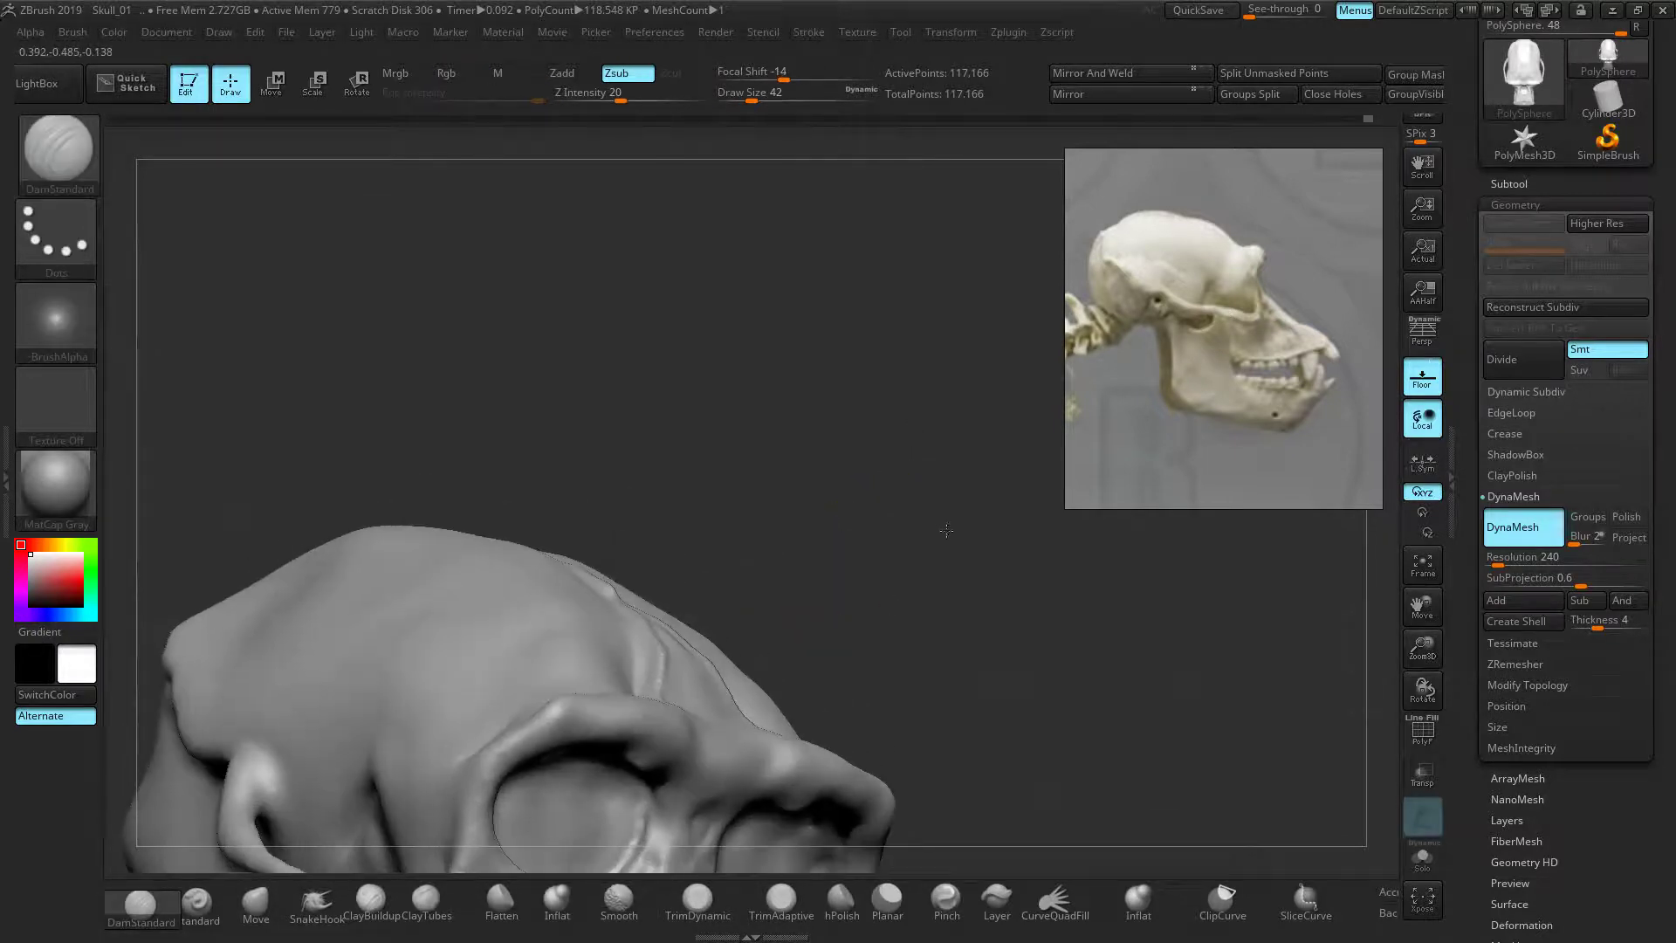
{"action": "left_click_drag", "start_coordinate": [1018, 666], "coordinate": [931, 699]}
{"action": "mouse_move", "coordinate": [932, 699]}
{"action": "right_mouse_down"}
{"action": "mouse_move", "coordinate": [962, 670]}
{"action": "mouse_move", "coordinate": [864, 579]}
{"action": "mouse_move", "coordinate": [891, 648]}
{"action": "right_mouse_up"}
{"action": "key", "text": "f"}
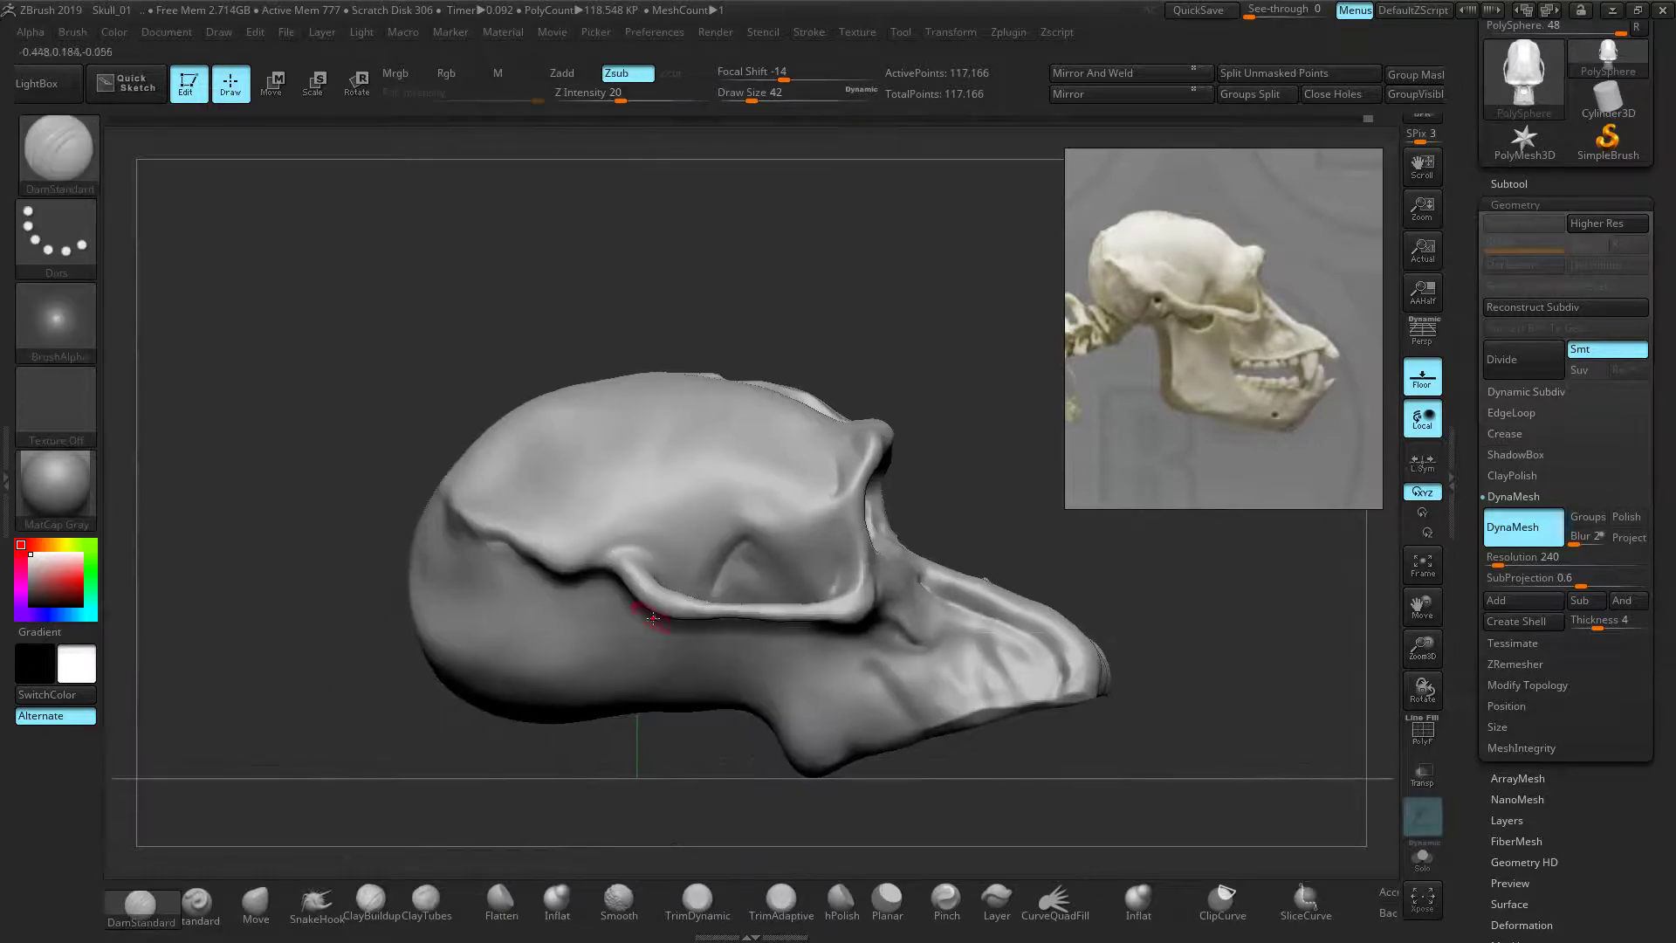
{"action": "key", "text": "shift"}
{"action": "key", "text": "ctrl+z"}
{"action": "key", "text": "ctrl+z"}
{"action": "type", "text": "0"}
{"action": "key", "text": "Return"}
{"action": "mouse_move", "coordinate": [695, 491]}
{"action": "left_mouse_down"}
{"action": "mouse_move", "coordinate": [642, 498]}
{"action": "mouse_move", "coordinate": [487, 463]}
{"action": "mouse_move", "coordinate": [534, 492]}
{"action": "left_mouse_up"}
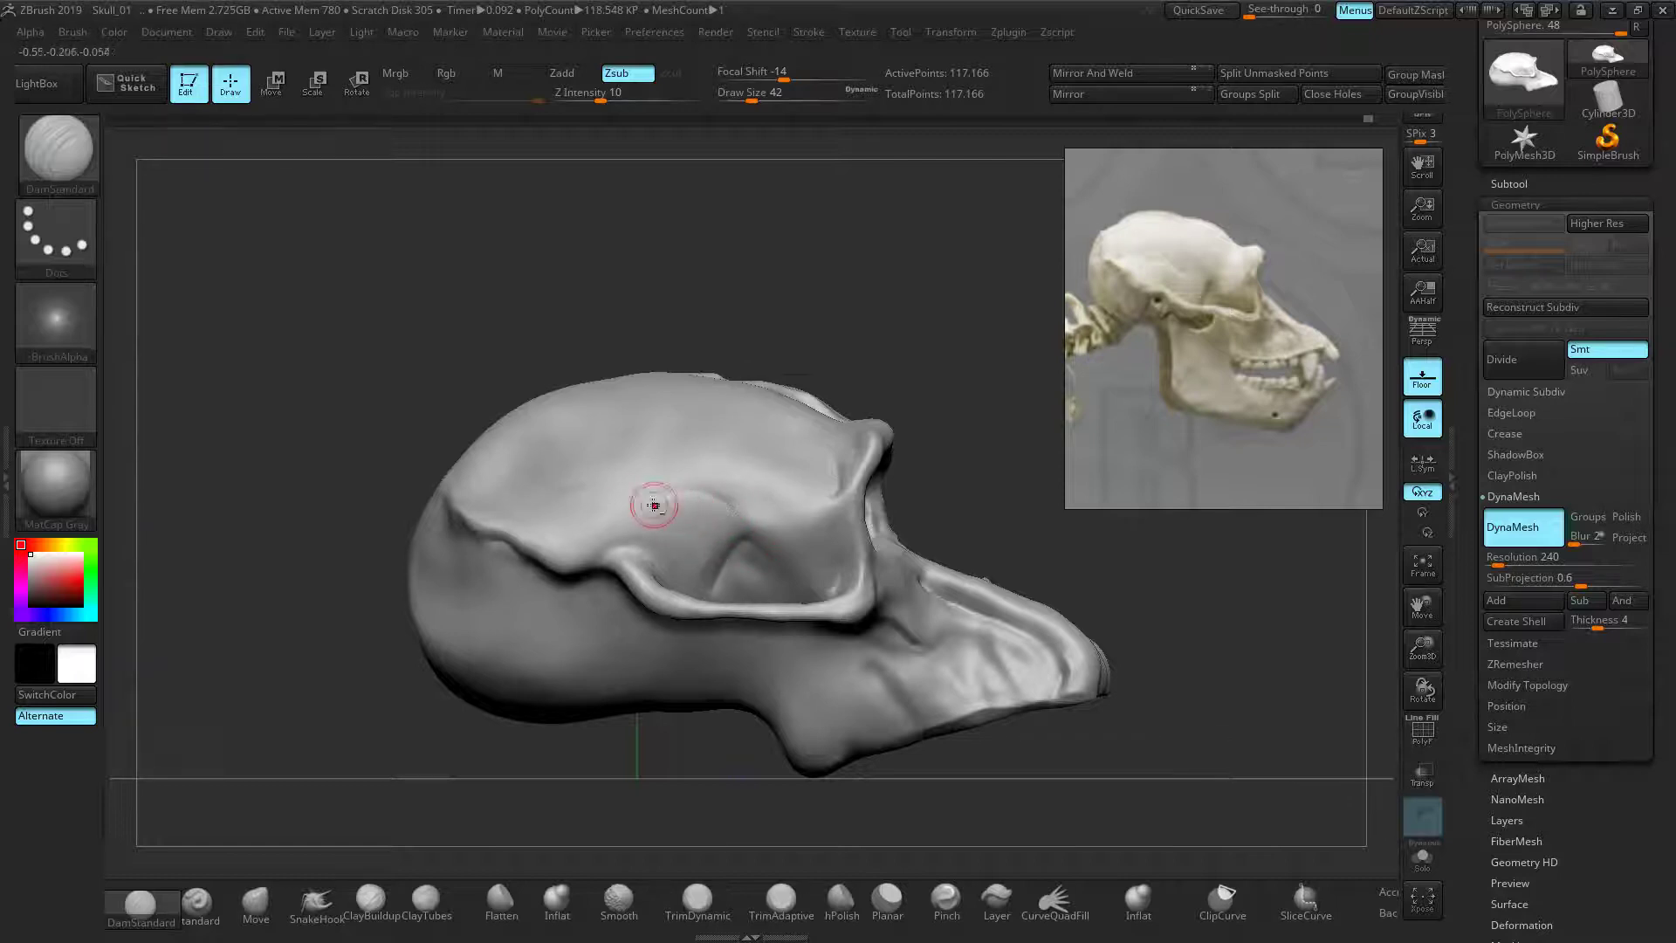
Carve a short crease on the rear side of the skull below the ridge at draw size 50 and smooth it
{"action": "mouse_move", "coordinate": [522, 517]}
{"action": "right_mouse_down"}
{"action": "mouse_move", "coordinate": [516, 490]}
{"action": "mouse_move", "coordinate": [373, 575]}
{"action": "mouse_move", "coordinate": [374, 471]}
{"action": "mouse_move", "coordinate": [280, 471]}
{"action": "mouse_move", "coordinate": [391, 509]}
{"action": "mouse_move", "coordinate": [550, 490]}
{"action": "mouse_move", "coordinate": [439, 468]}
{"action": "right_mouse_up"}
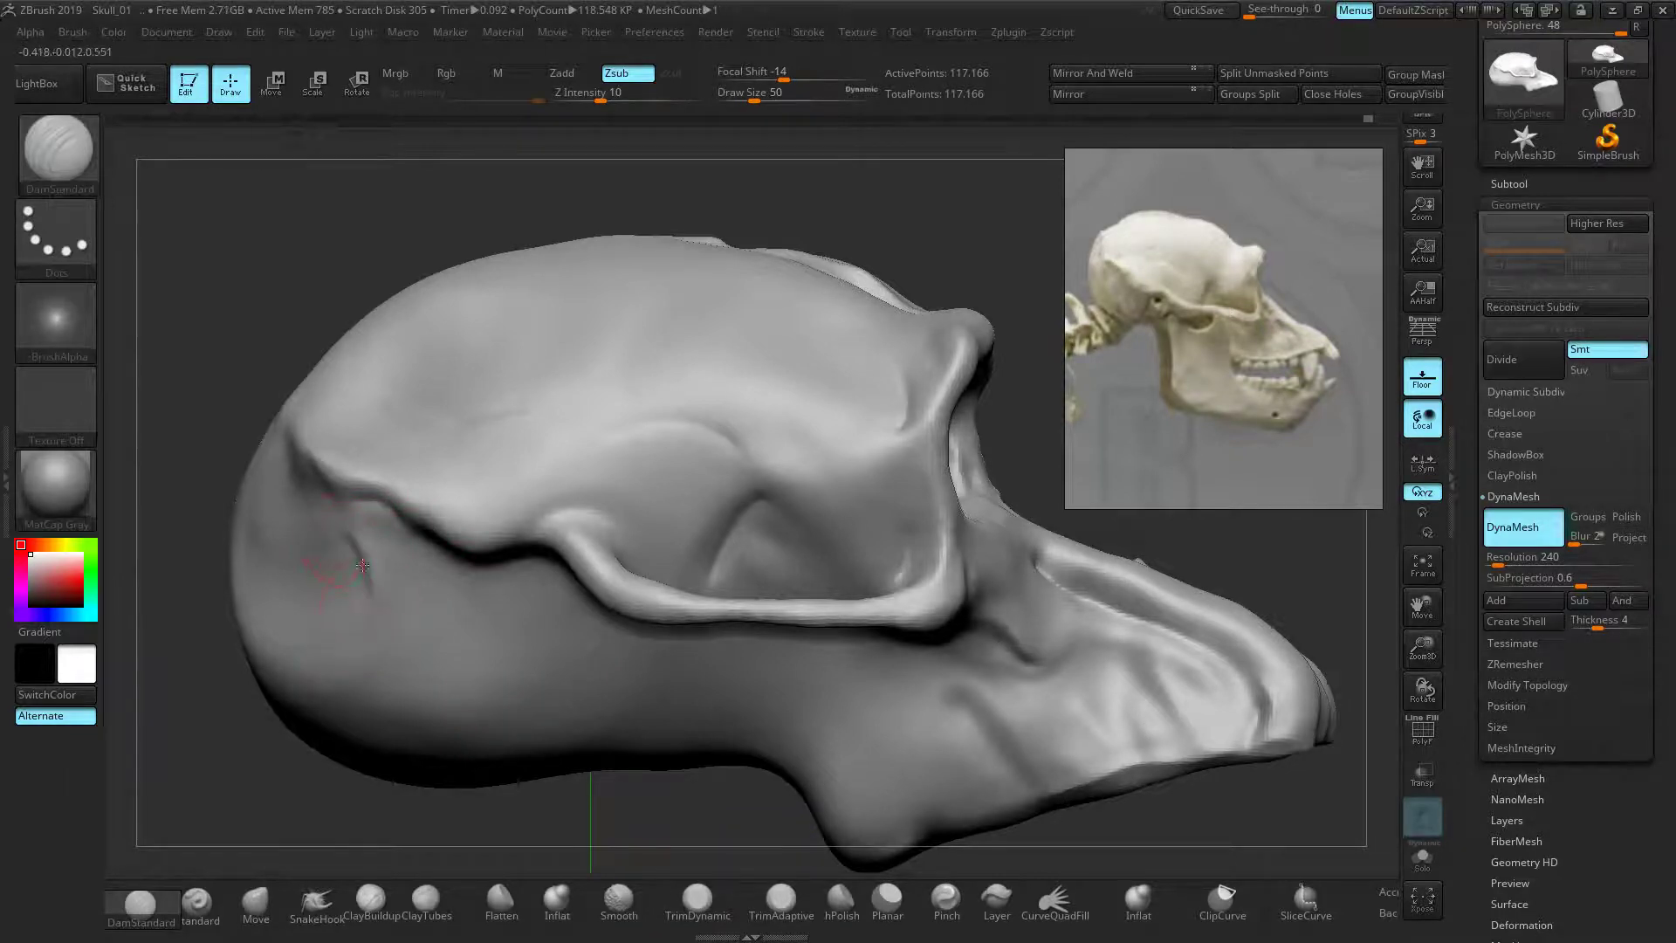
{"action": "key", "text": "shift"}
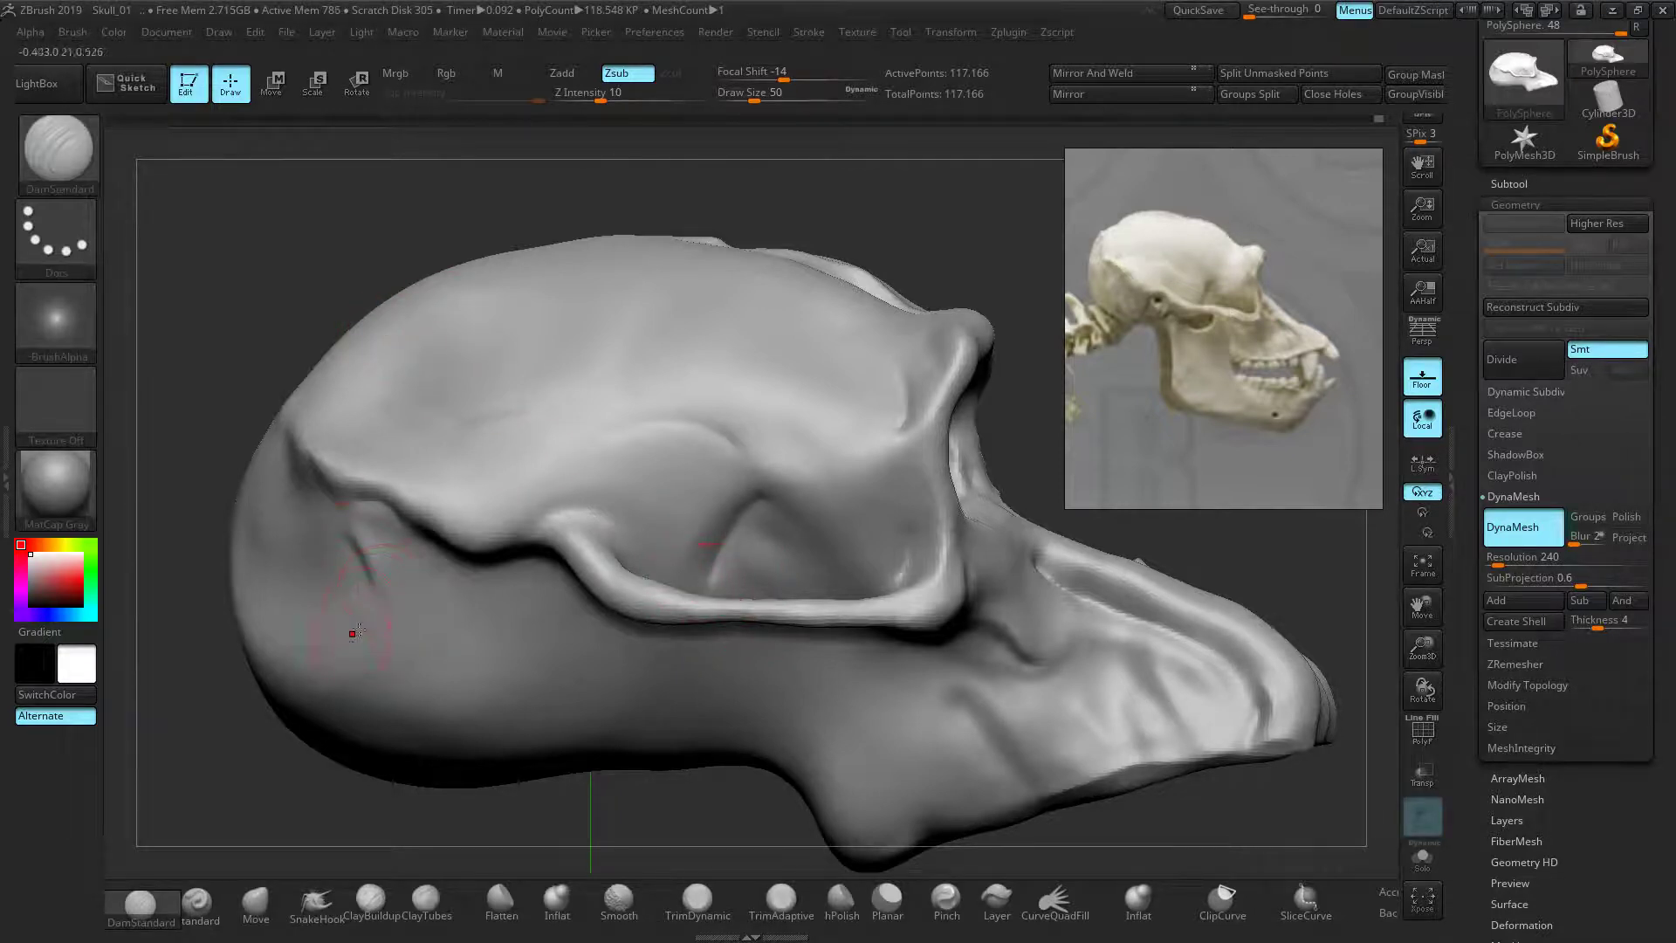
{"action": "left_click_drag", "start_coordinate": [385, 625], "coordinate": [365, 568], "text": "shift"}
Restore DamStandard's Z Intensity to 20 and refine the eye socket rim and the brow above it
{"action": "right_click_drag", "start_coordinate": [591, 374], "coordinate": [258, 292]}
{"action": "right_click_drag", "start_coordinate": [561, 416], "coordinate": [526, 408], "text": "ctrl"}
{"action": "mouse_move", "coordinate": [630, 456]}
{"action": "right_mouse_down", "text": "alt"}
{"action": "mouse_move", "coordinate": [403, 404]}
{"action": "mouse_move", "coordinate": [410, 431]}
{"action": "mouse_move", "coordinate": [525, 428]}
{"action": "right_mouse_up", "text": "alt"}
{"action": "mouse_move", "coordinate": [1118, 640]}
{"action": "right_mouse_down", "text": "ctrl"}
{"action": "mouse_move", "coordinate": [1115, 625]}
{"action": "mouse_move", "coordinate": [1065, 635]}
{"action": "mouse_move", "coordinate": [959, 463]}
{"action": "right_mouse_up", "text": "ctrl"}
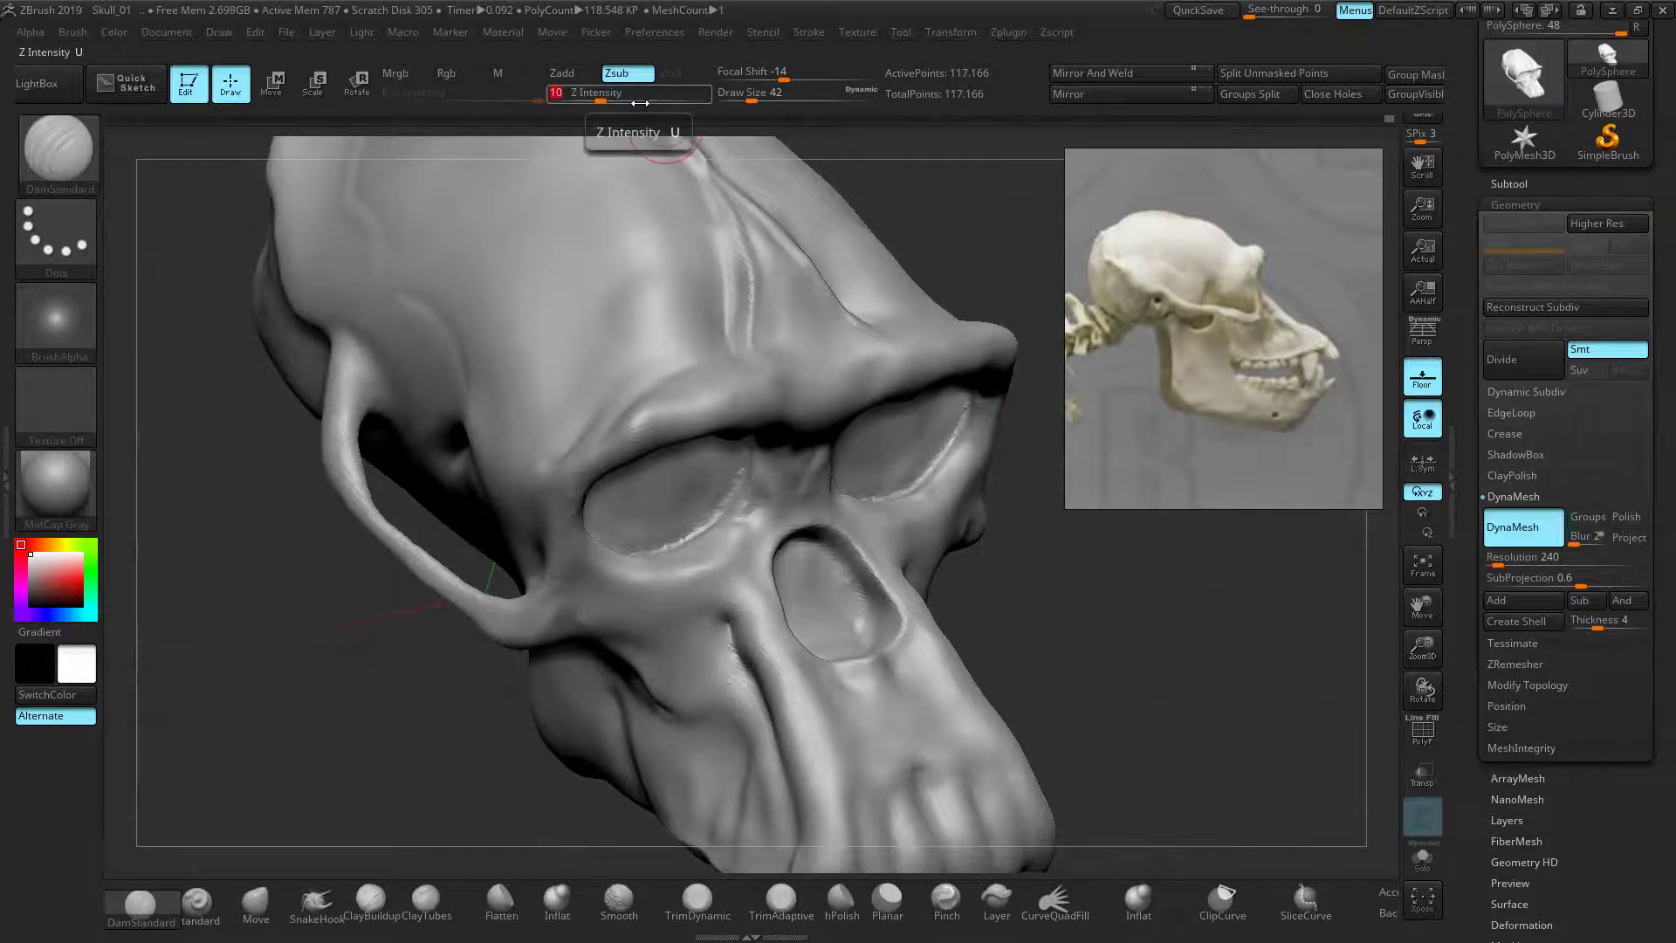
{"action": "type", "text": "0"}
{"action": "key", "text": "Return"}
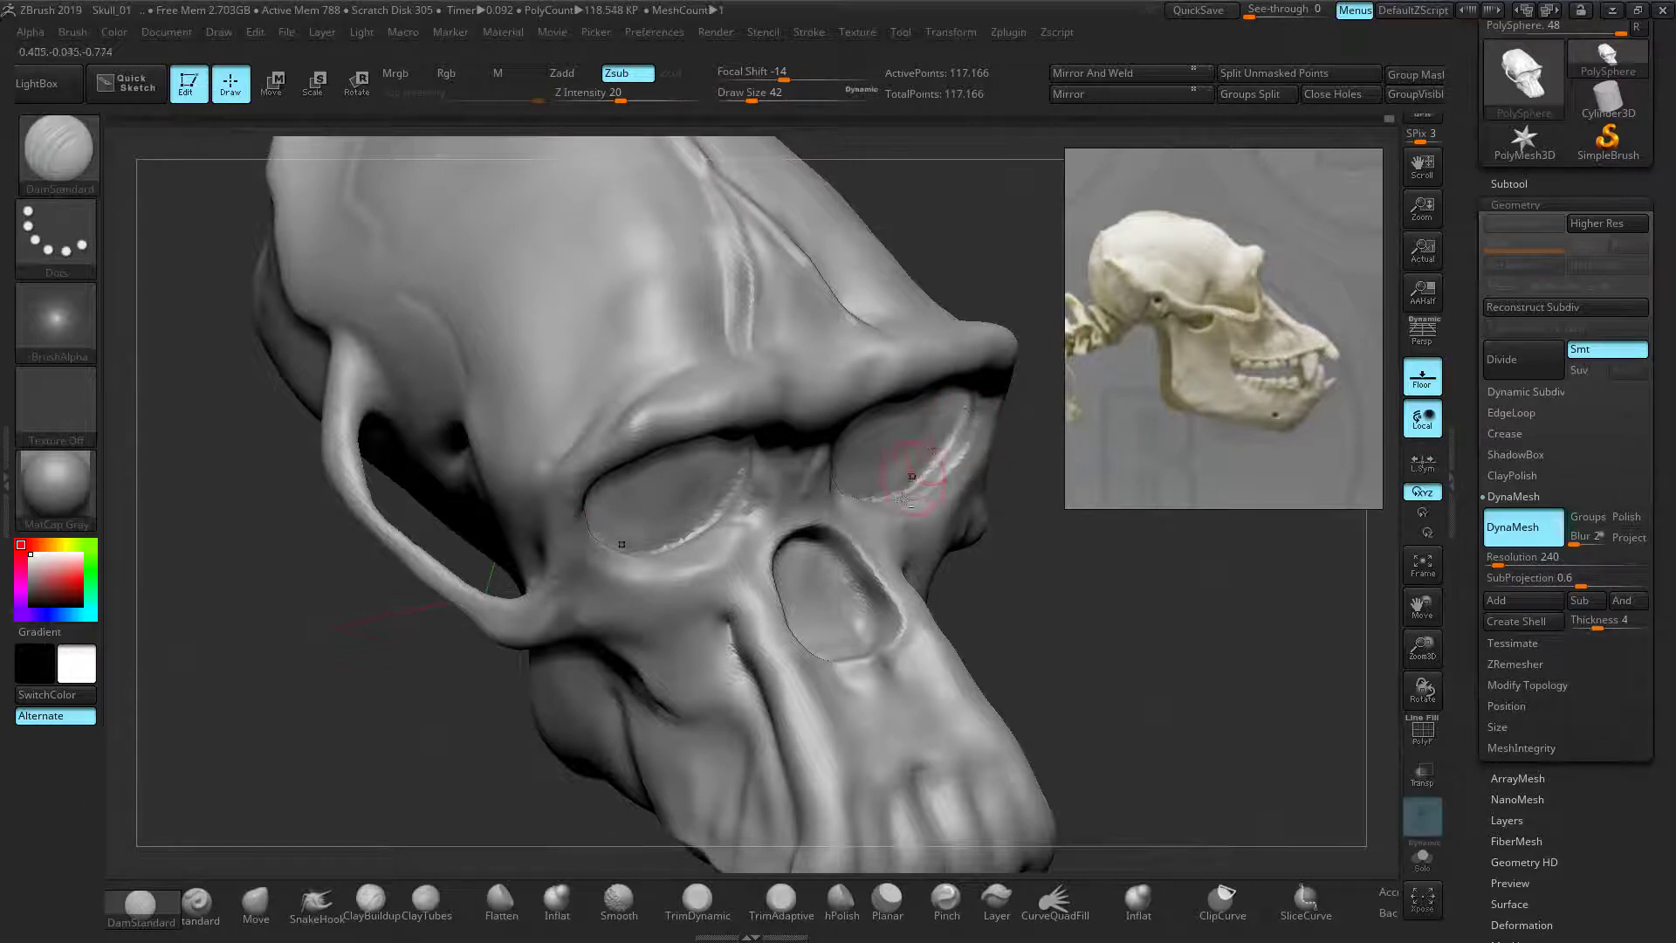
{"action": "left_click_drag", "start_coordinate": [1005, 302], "coordinate": [1011, 157]}
{"action": "left_click_drag", "start_coordinate": [926, 335], "coordinate": [951, 356]}
{"action": "mouse_move", "coordinate": [995, 250]}
{"action": "left_mouse_down"}
{"action": "mouse_move", "coordinate": [881, 305]}
{"action": "mouse_move", "coordinate": [811, 393]}
{"action": "left_mouse_up"}
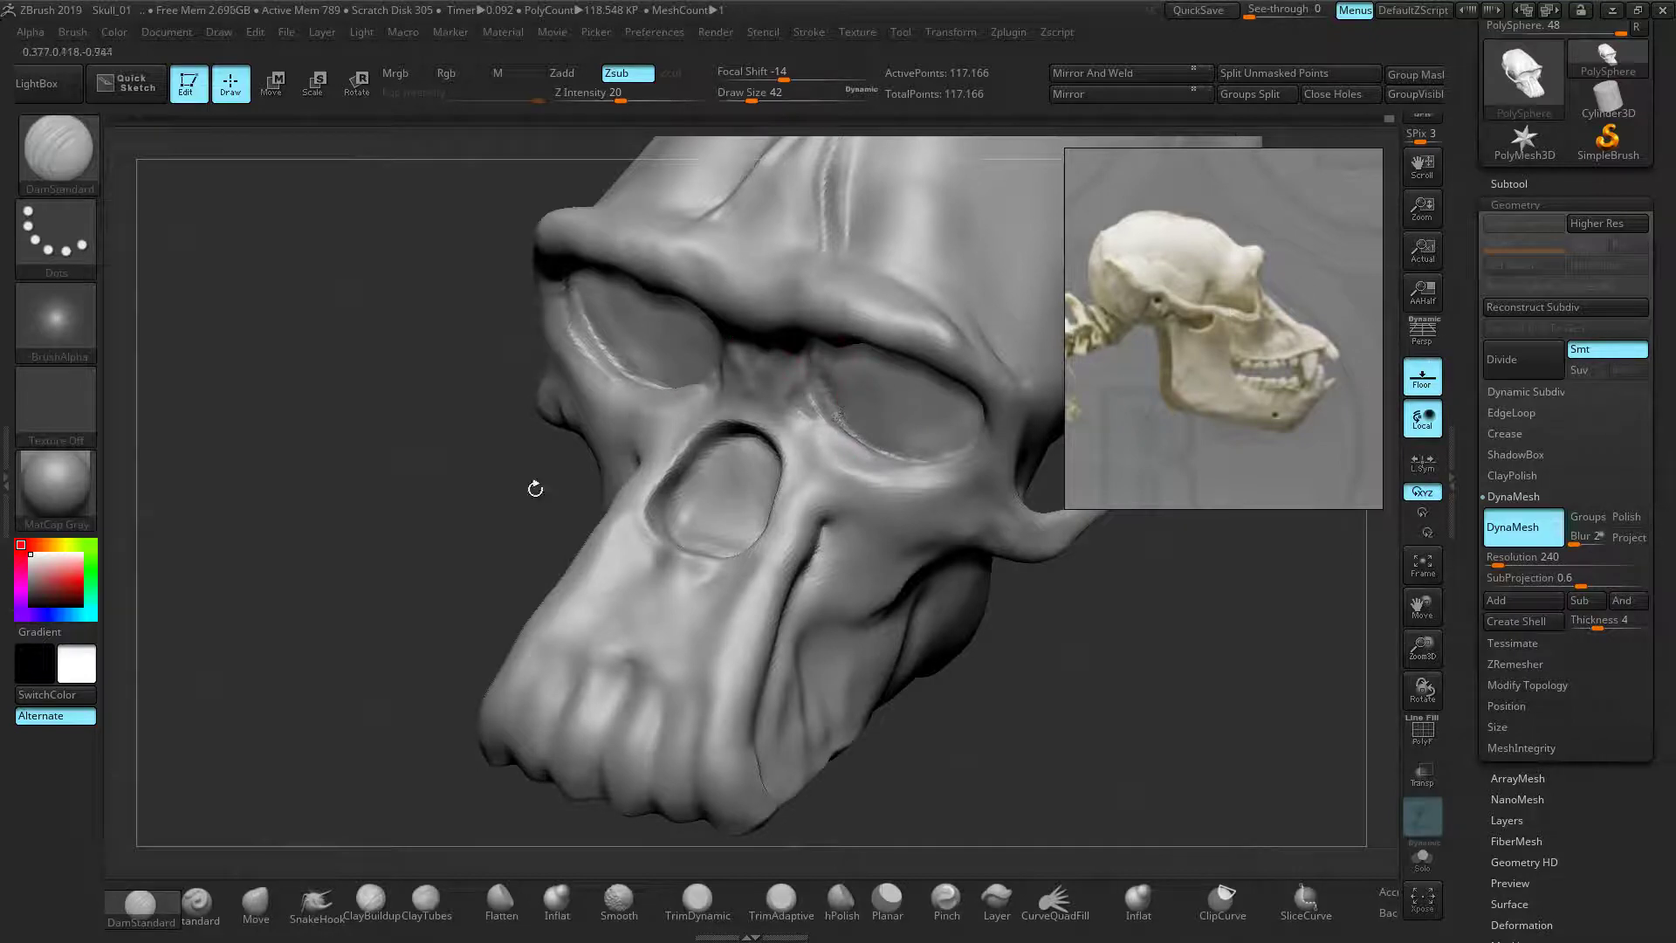
Compare with the three-quarter skull reference and reshape the hollow below the cheekbone with SnakeHook at draw size 58
{"action": "left_click_drag", "start_coordinate": [535, 489], "coordinate": [295, 543]}
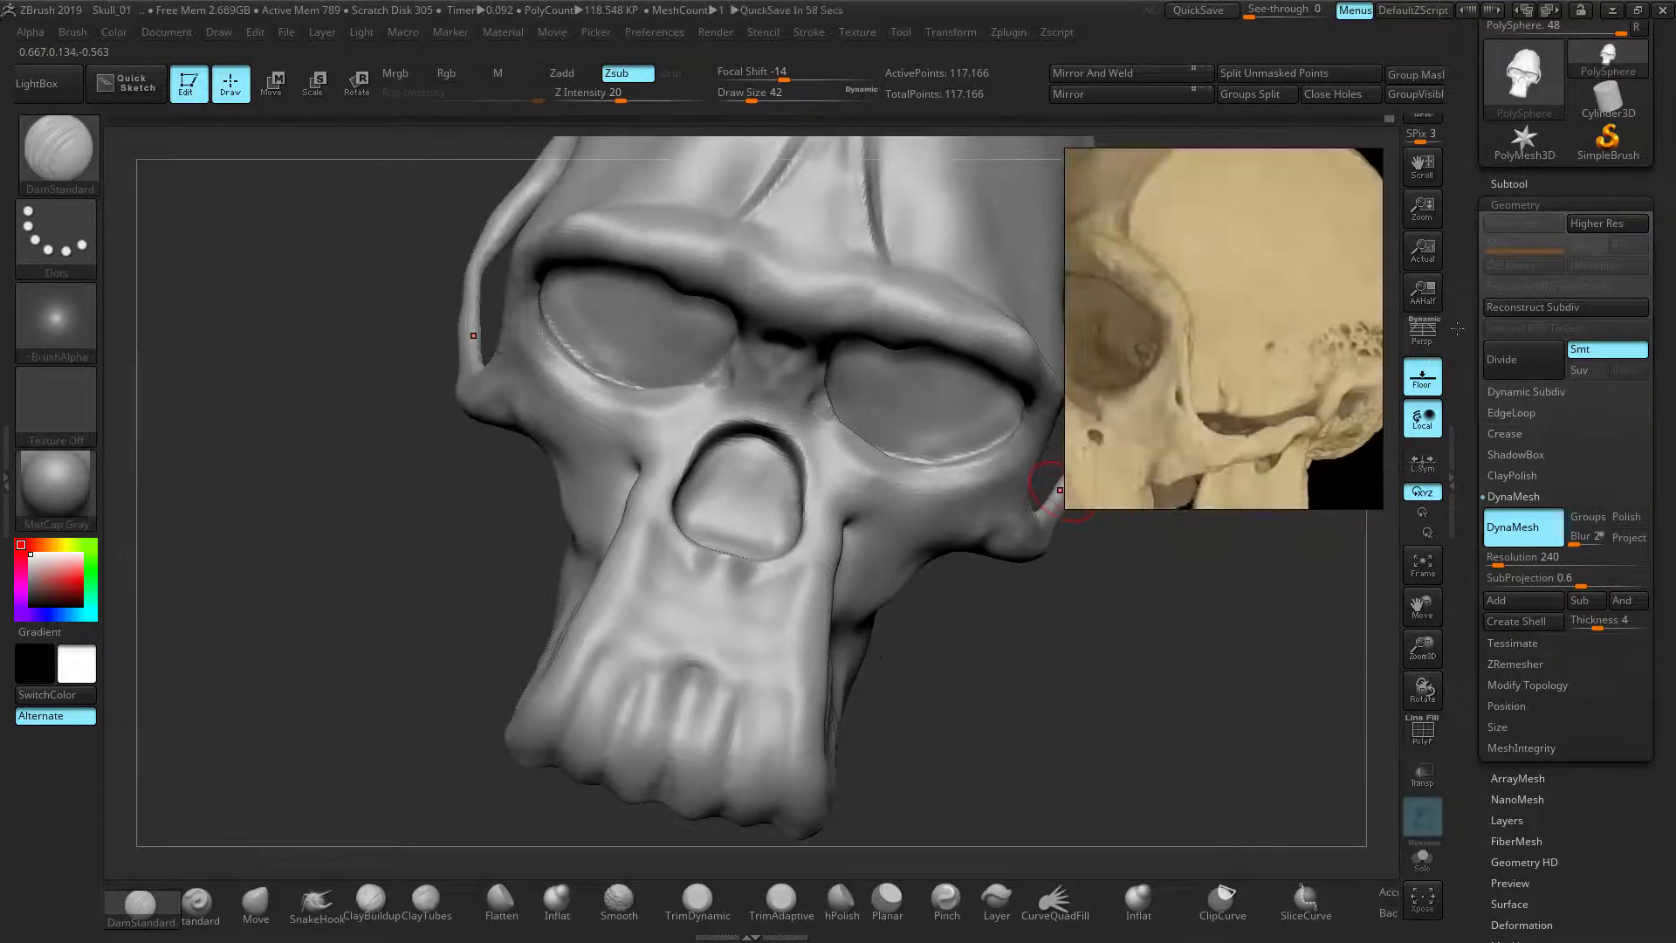
{"action": "left_click_drag", "start_coordinate": [1161, 611], "coordinate": [936, 679]}
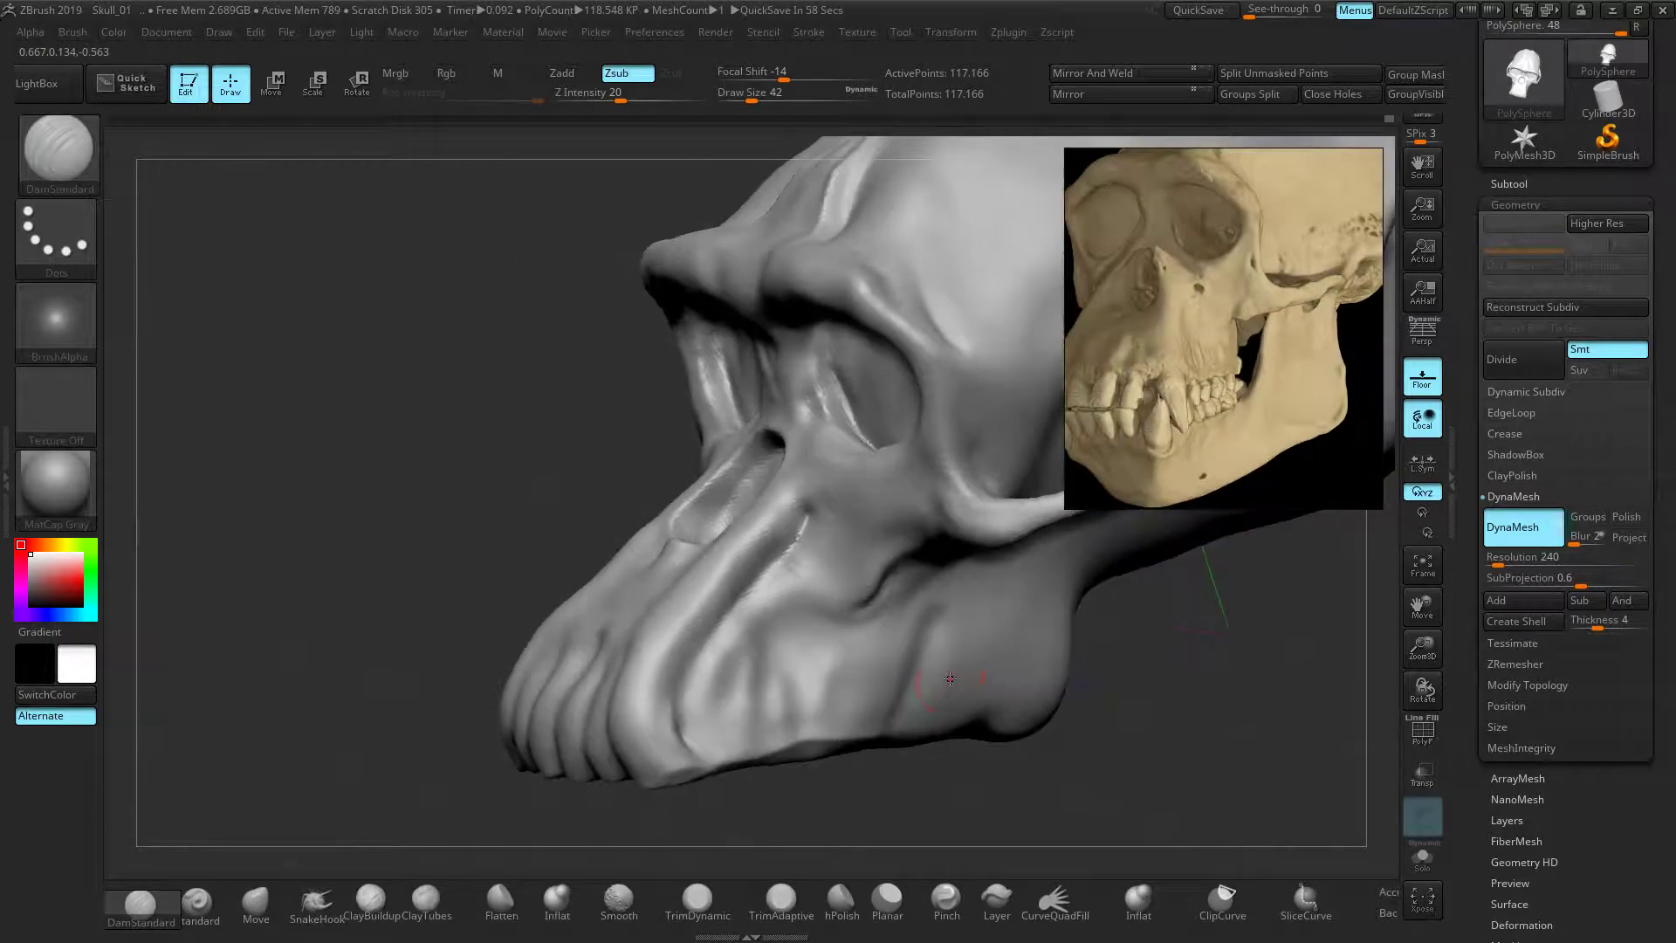
{"action": "left_click_drag", "start_coordinate": [849, 632], "coordinate": [858, 602]}
{"action": "left_click", "coordinate": [316, 901]}
{"action": "key", "text": "]"}
{"action": "left_click_drag", "start_coordinate": [863, 580], "coordinate": [858, 632]}
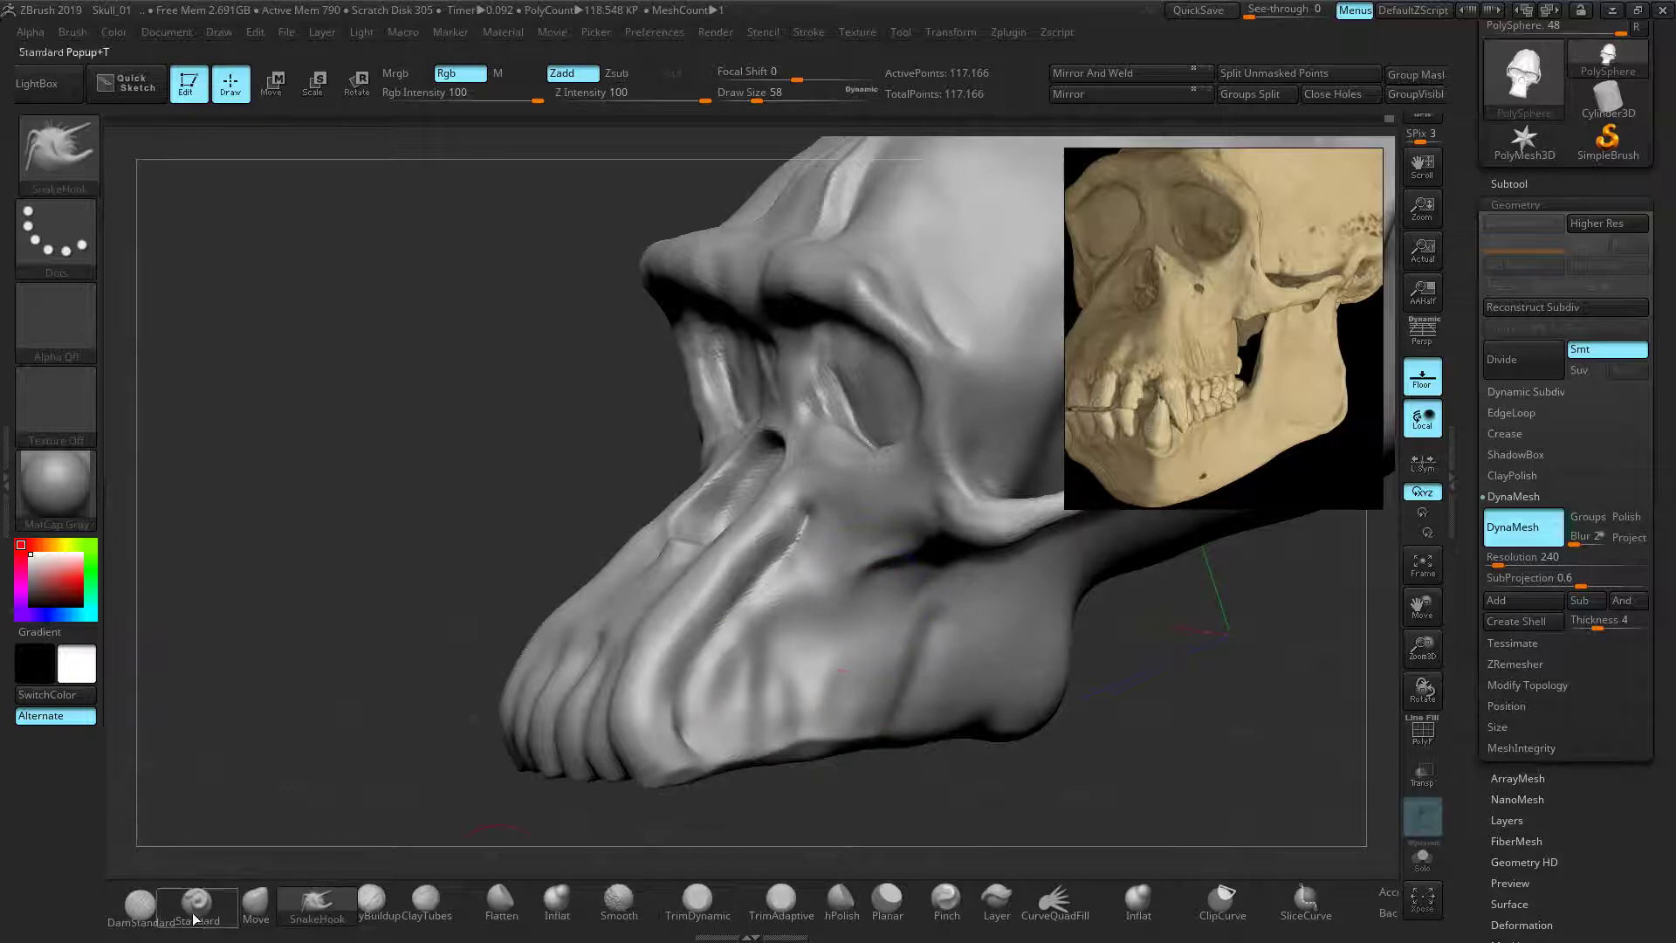
Carve a tooth-root groove on the side of the upper jaw with DamStandard and smooth the jaw surface behind it
{"action": "left_click", "coordinate": [140, 903]}
{"action": "left_click_drag", "start_coordinate": [827, 668], "coordinate": [837, 733]}
{"action": "key", "text": "ctrl+z"}
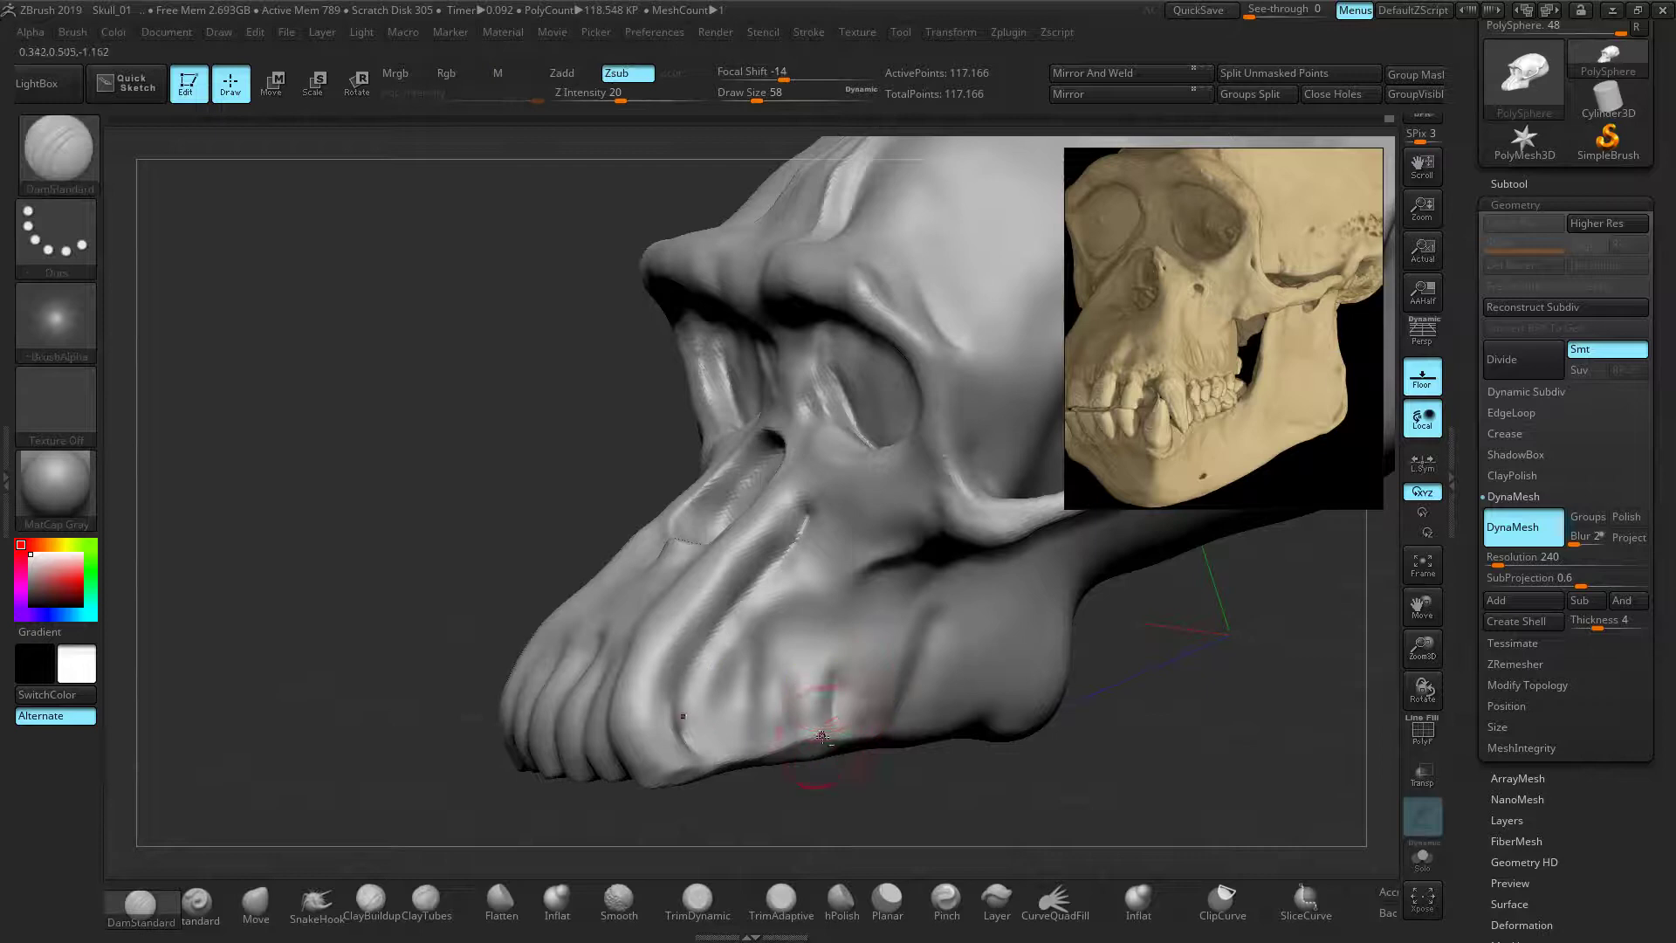
{"action": "left_click_drag", "start_coordinate": [1003, 829], "coordinate": [946, 839]}
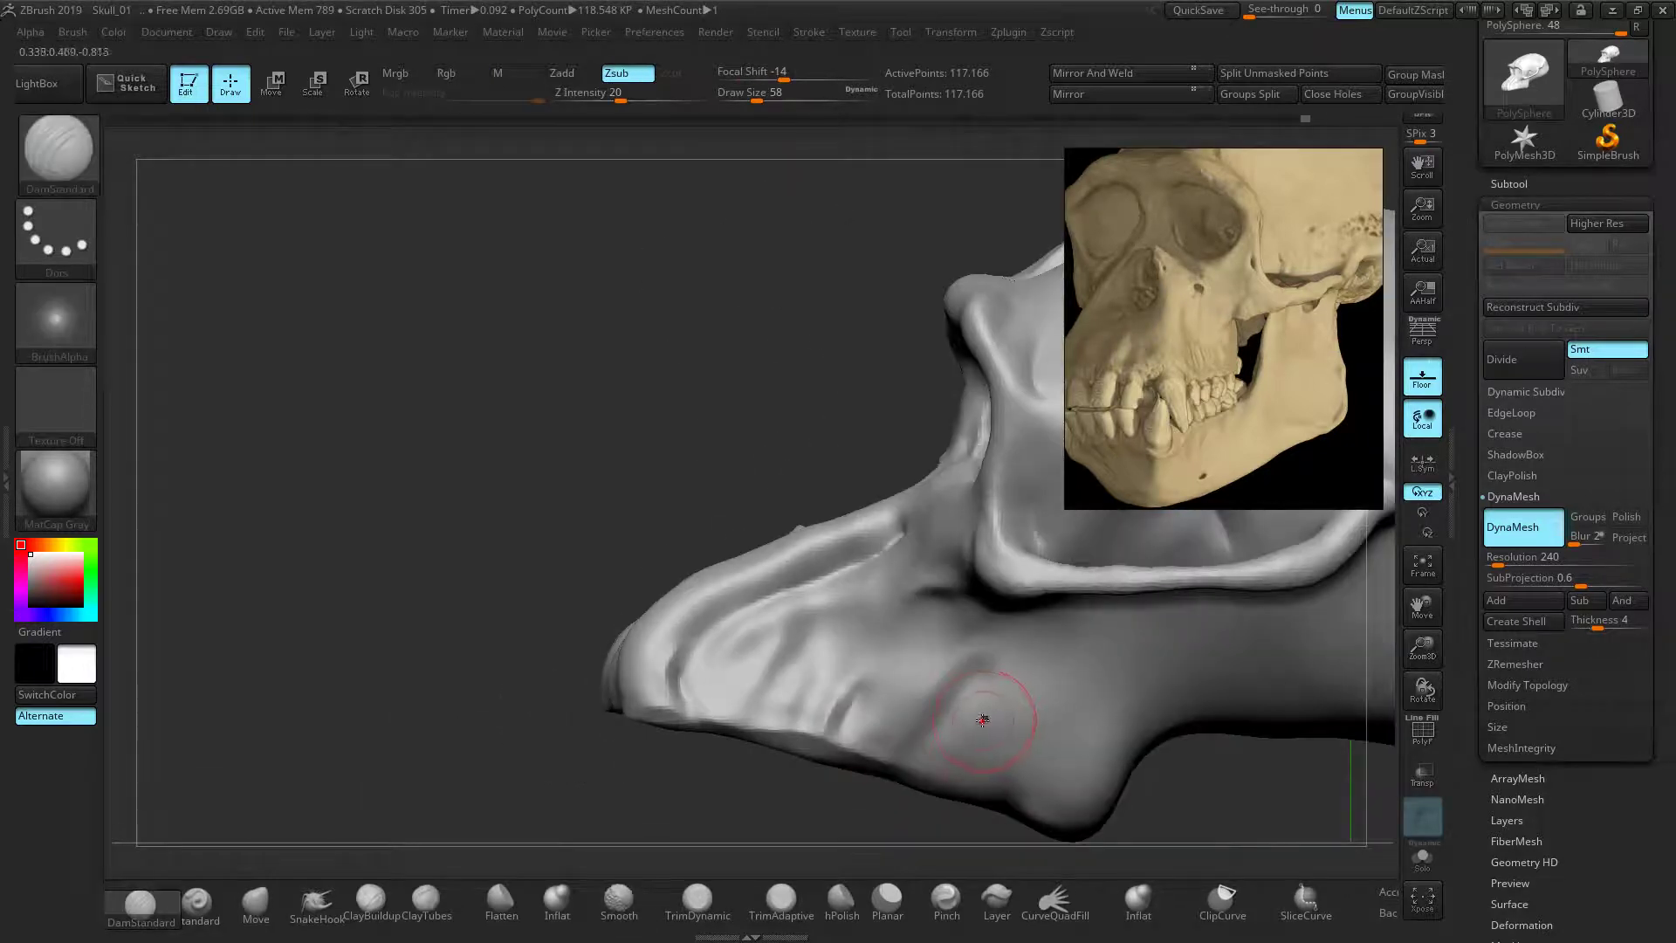
{"action": "mouse_move", "coordinate": [988, 759]}
{"action": "left_mouse_down", "text": "shift"}
{"action": "mouse_move", "coordinate": [998, 746]}
{"action": "mouse_move", "coordinate": [976, 756]}
{"action": "left_mouse_up", "text": "shift"}
Carve creases inside the nasal opening with DamStandard at draw size 18 and smooth them
{"action": "left_click_drag", "start_coordinate": [539, 488], "coordinate": [648, 505]}
{"action": "left_click_drag", "start_coordinate": [404, 491], "coordinate": [388, 429]}
{"action": "left_click_drag", "start_coordinate": [400, 349], "coordinate": [526, 398]}
{"action": "left_click_drag", "start_coordinate": [1153, 608], "coordinate": [1112, 617]}
{"action": "mouse_move", "coordinate": [688, 470]}
{"action": "left_mouse_down"}
{"action": "mouse_move", "coordinate": [695, 485]}
{"action": "mouse_move", "coordinate": [709, 471]}
{"action": "mouse_move", "coordinate": [698, 506]}
{"action": "mouse_move", "coordinate": [716, 474]}
{"action": "left_mouse_up"}
{"action": "mouse_move", "coordinate": [375, 568]}
{"action": "left_mouse_down"}
{"action": "mouse_move", "coordinate": [419, 607]}
{"action": "mouse_move", "coordinate": [384, 611]}
{"action": "left_mouse_up"}
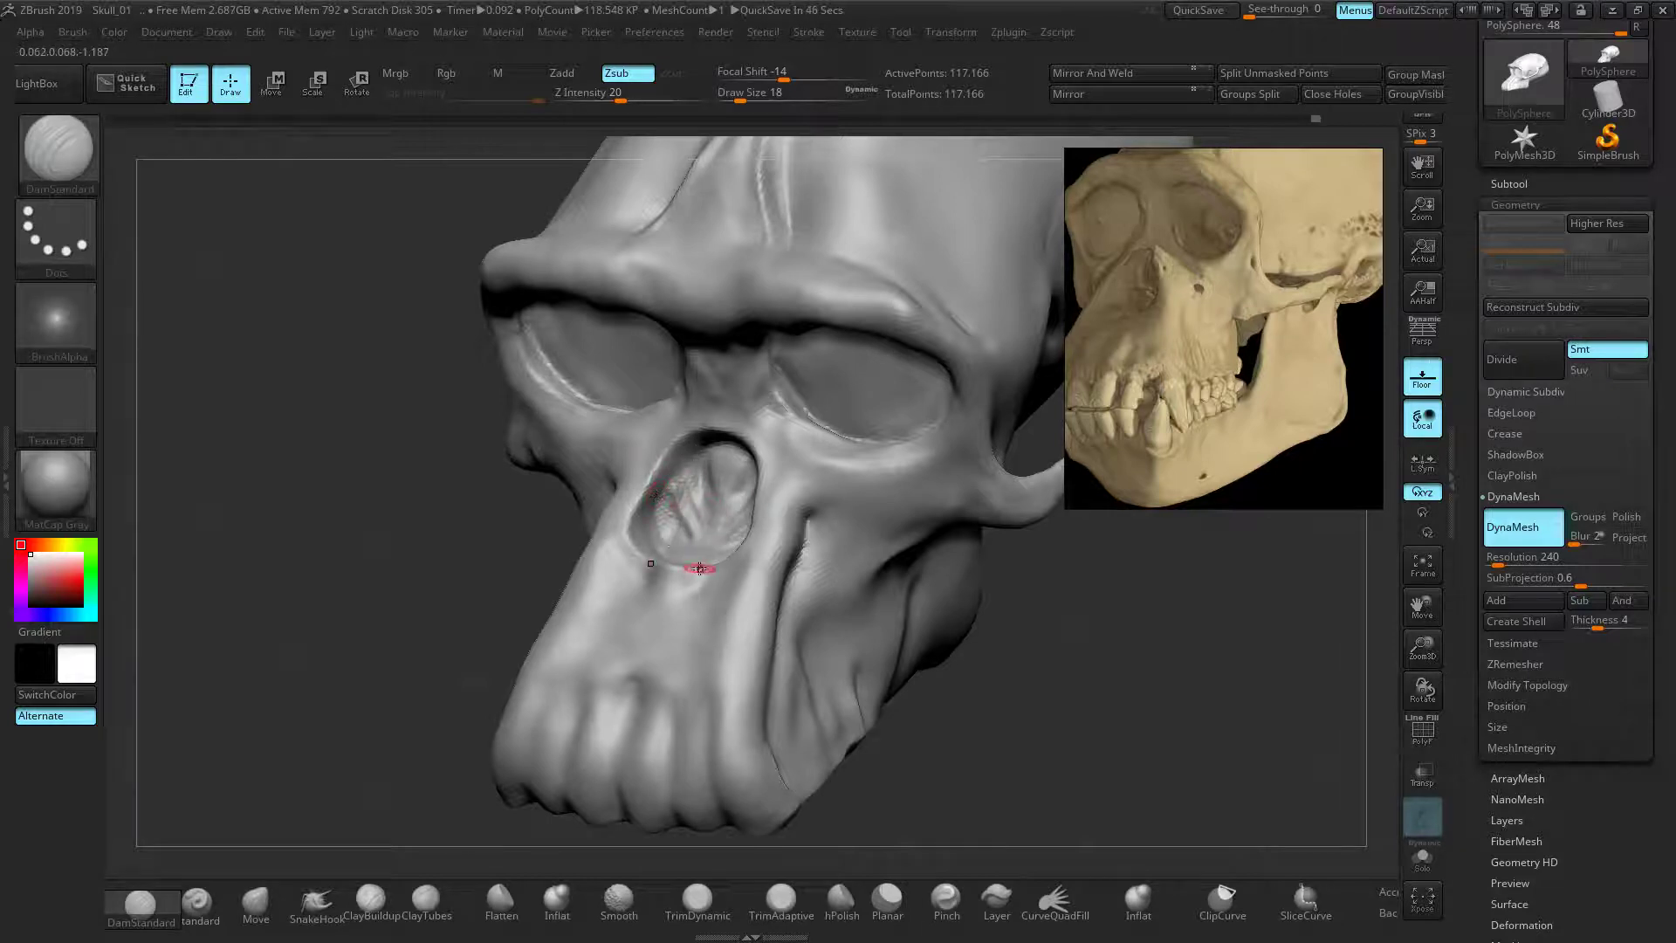
{"action": "left_click_drag", "start_coordinate": [663, 527], "coordinate": [696, 522], "text": "shift"}
Enlarge DamStandard to draw size 26 and add diagonal creases down the middle of the nasal cavity
{"action": "left_click_drag", "start_coordinate": [471, 567], "coordinate": [392, 548]}
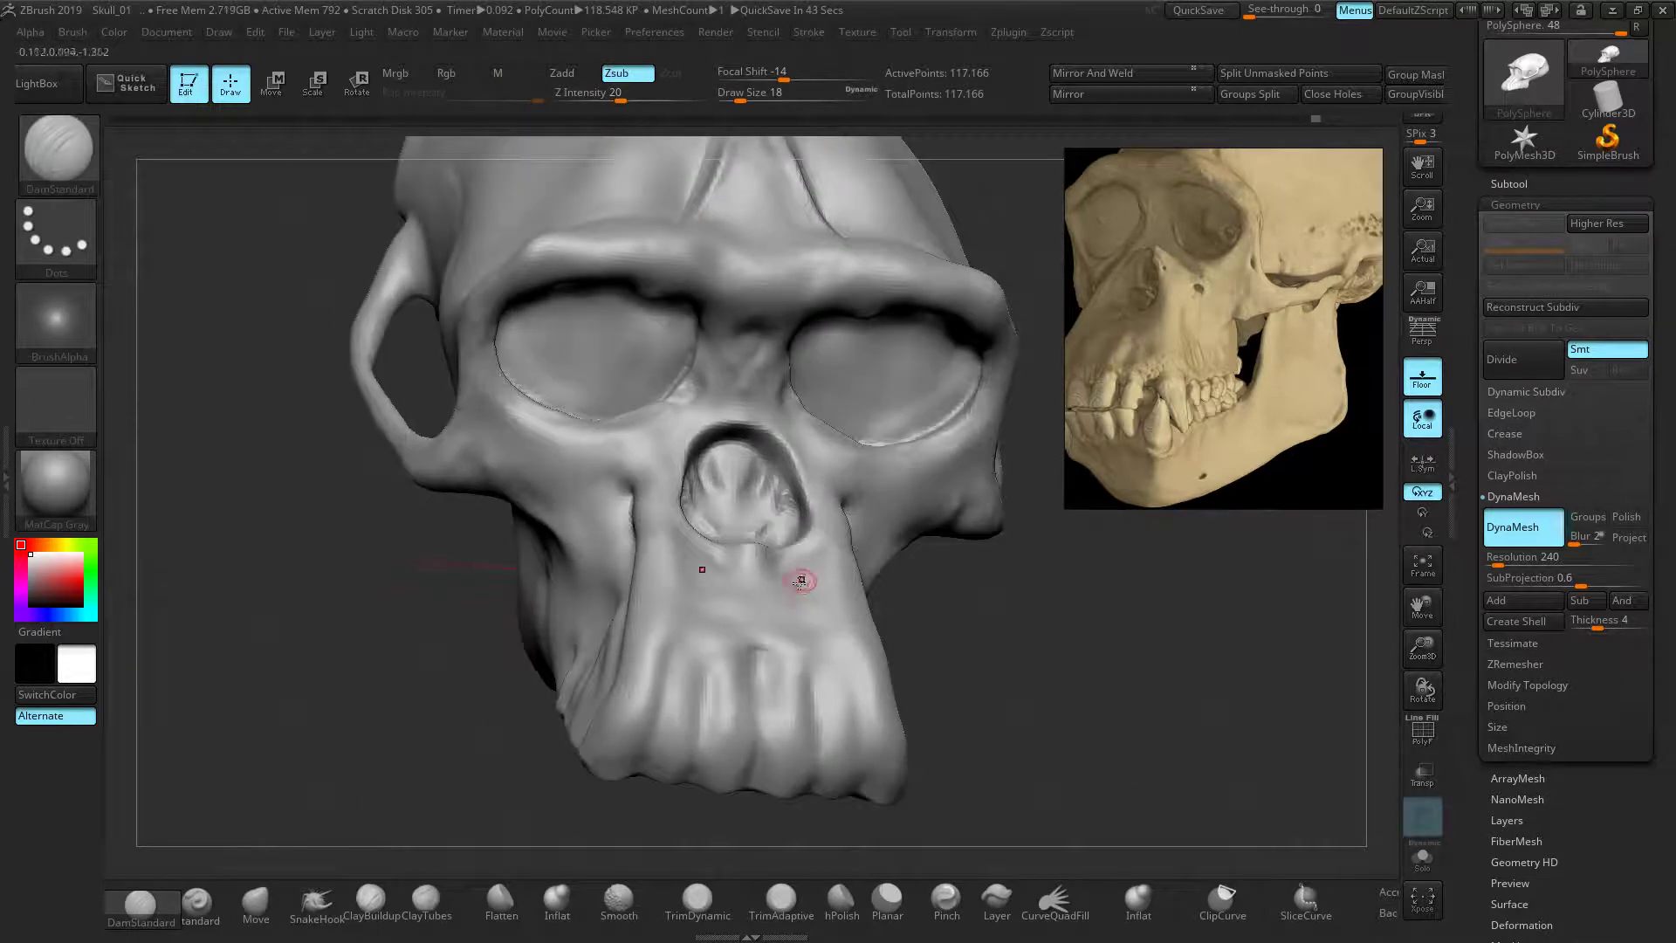
{"action": "left_click_drag", "start_coordinate": [911, 613], "coordinate": [908, 616]}
{"action": "mouse_move", "coordinate": [758, 524]}
{"action": "left_mouse_down"}
{"action": "mouse_move", "coordinate": [732, 472]}
{"action": "mouse_move", "coordinate": [728, 527]}
{"action": "left_mouse_up"}
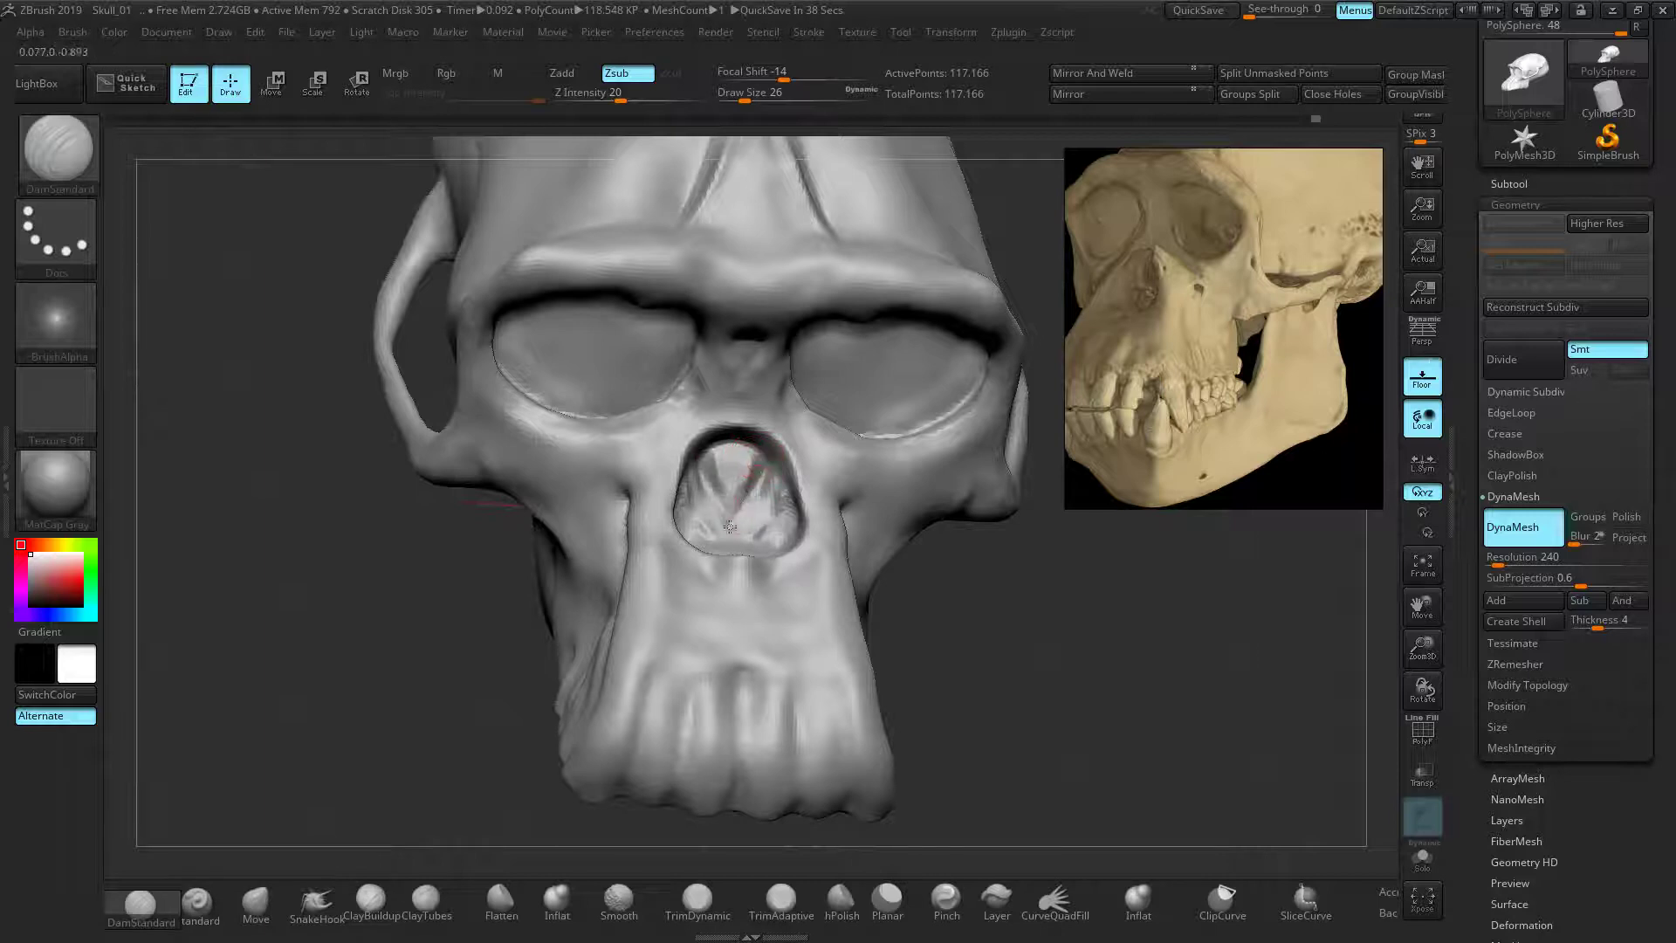
{"action": "mouse_move", "coordinate": [764, 466]}
{"action": "left_mouse_down"}
{"action": "mouse_move", "coordinate": [769, 502]}
{"action": "mouse_move", "coordinate": [748, 523]}
{"action": "left_mouse_up"}
Smooth the lower rim of the nasal opening where it blends into the top of the muzzle
{"action": "mouse_move", "coordinate": [1002, 591]}
{"action": "left_mouse_down"}
{"action": "mouse_move", "coordinate": [963, 588]}
{"action": "mouse_move", "coordinate": [934, 550]}
{"action": "left_mouse_up"}
{"action": "left_click_drag", "start_coordinate": [670, 548], "coordinate": [633, 525], "text": "shift"}
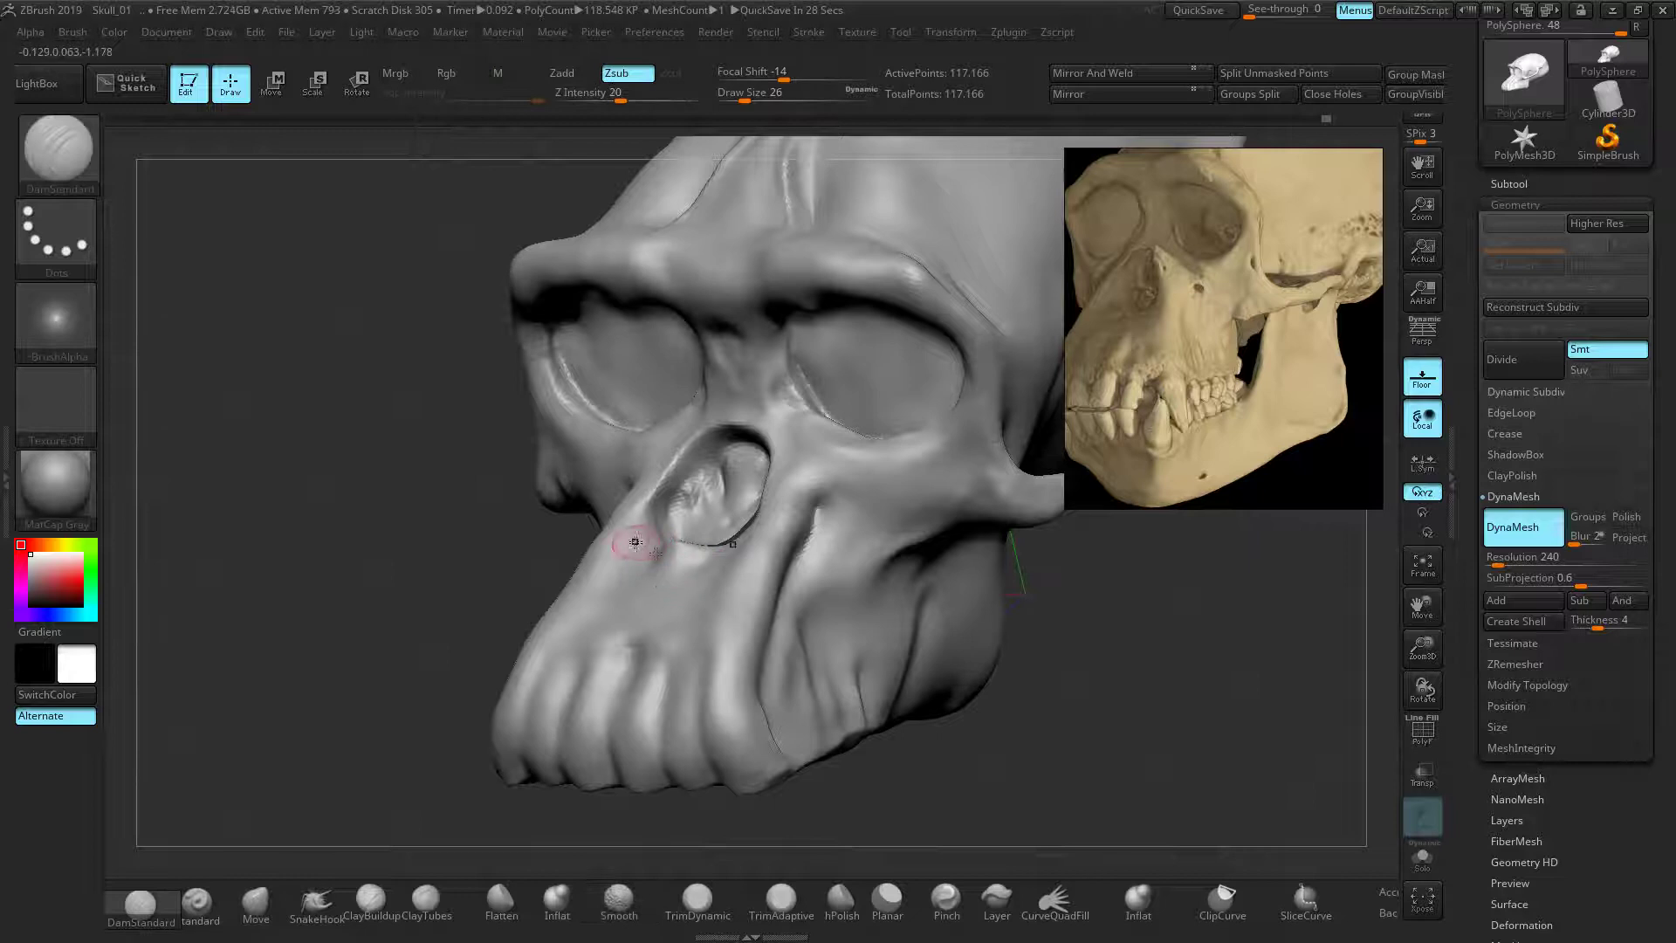
{"action": "left_click_drag", "start_coordinate": [526, 548], "coordinate": [477, 546]}
{"action": "mouse_move", "coordinate": [714, 564]}
{"action": "left_mouse_down", "text": "shift"}
{"action": "mouse_move", "coordinate": [689, 553]}
{"action": "mouse_move", "coordinate": [676, 569]}
{"action": "left_mouse_up", "text": "shift"}
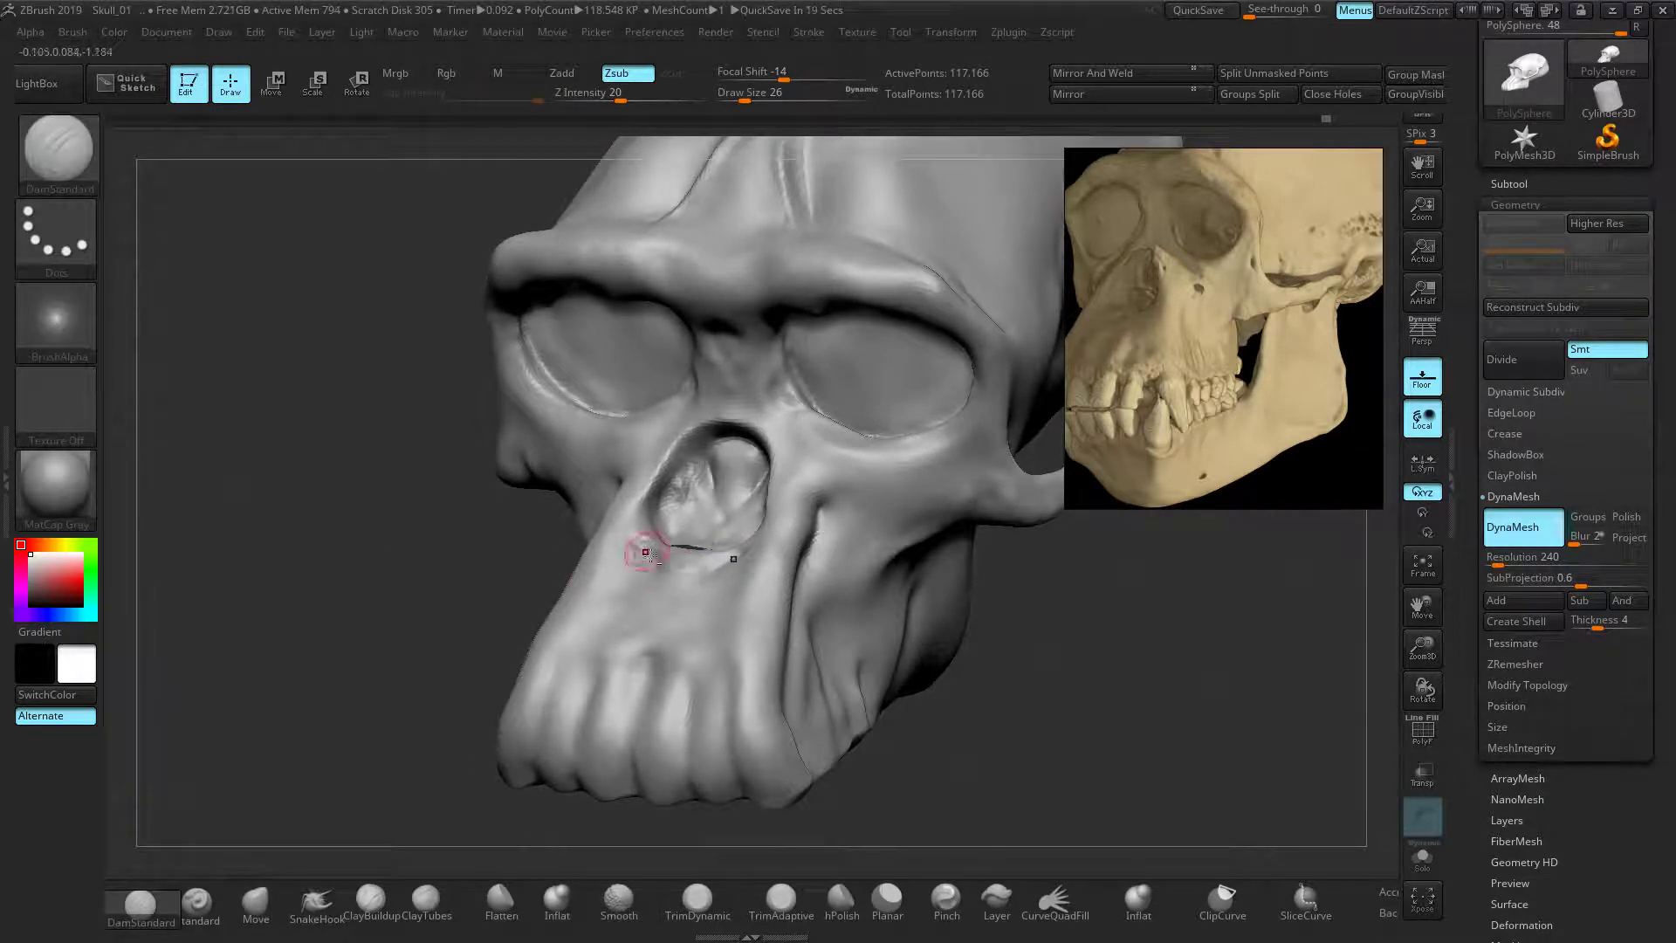
{"action": "left_click_drag", "start_coordinate": [349, 557], "coordinate": [511, 561]}
{"action": "left_click_drag", "start_coordinate": [639, 558], "coordinate": [647, 565], "text": "shift"}
{"action": "mouse_move", "coordinate": [1017, 597]}
{"action": "left_mouse_down"}
{"action": "mouse_move", "coordinate": [933, 600]}
{"action": "mouse_move", "coordinate": [711, 723]}
{"action": "left_mouse_up"}
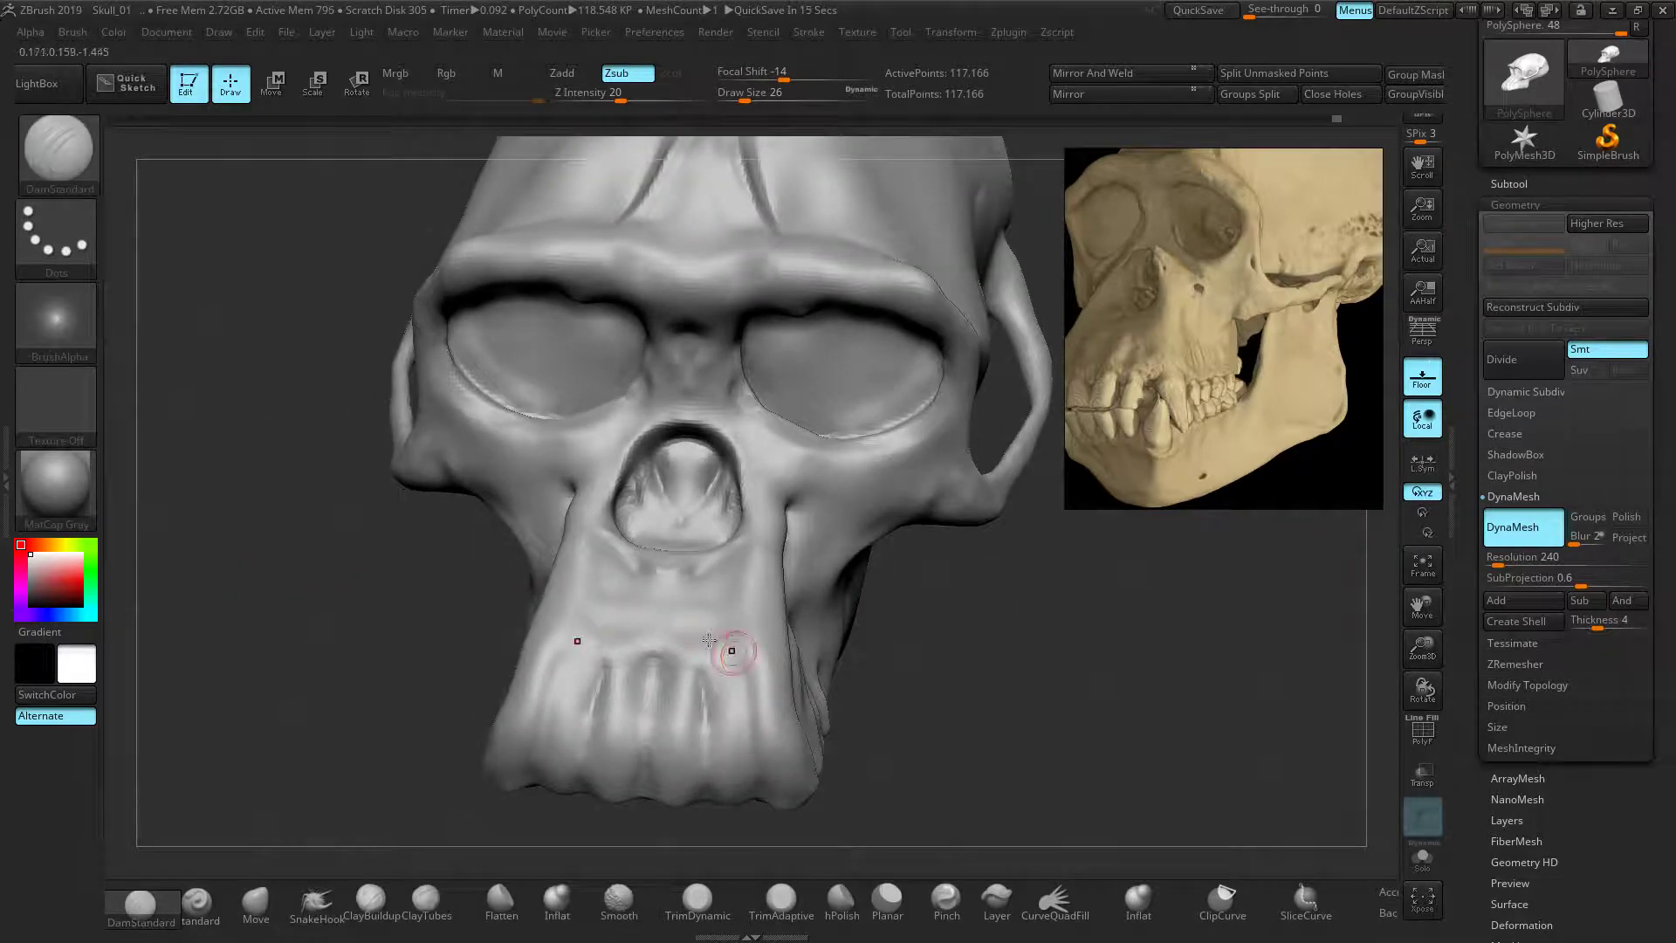
Switch to the Move brush and enlarge it to draw size 274 for reshaping the front of the muzzle
{"action": "mouse_move", "coordinate": [882, 677]}
{"action": "left_mouse_down"}
{"action": "mouse_move", "coordinate": [876, 636]}
{"action": "mouse_move", "coordinate": [576, 623]}
{"action": "mouse_move", "coordinate": [536, 650]}
{"action": "mouse_move", "coordinate": [557, 646]}
{"action": "left_mouse_up"}
{"action": "mouse_move", "coordinate": [561, 646]}
{"action": "right_mouse_down", "text": "ctrl"}
{"action": "mouse_move", "coordinate": [492, 641]}
{"action": "mouse_move", "coordinate": [489, 614]}
{"action": "right_mouse_up", "text": "ctrl"}
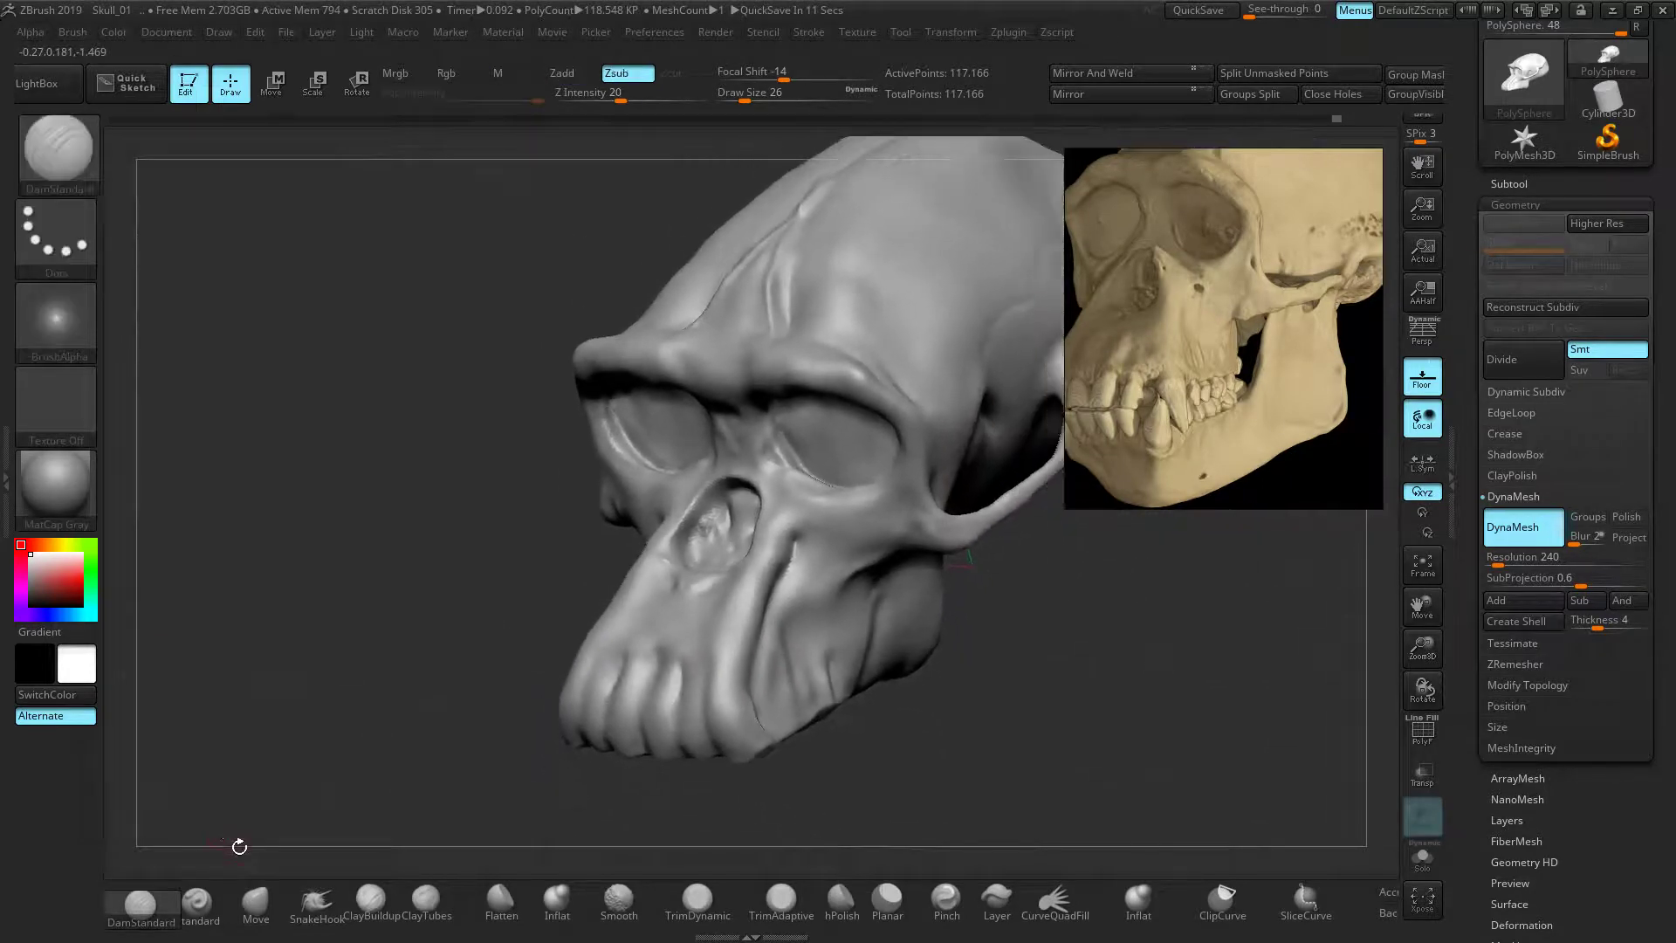
{"action": "left_click", "coordinate": [255, 900]}
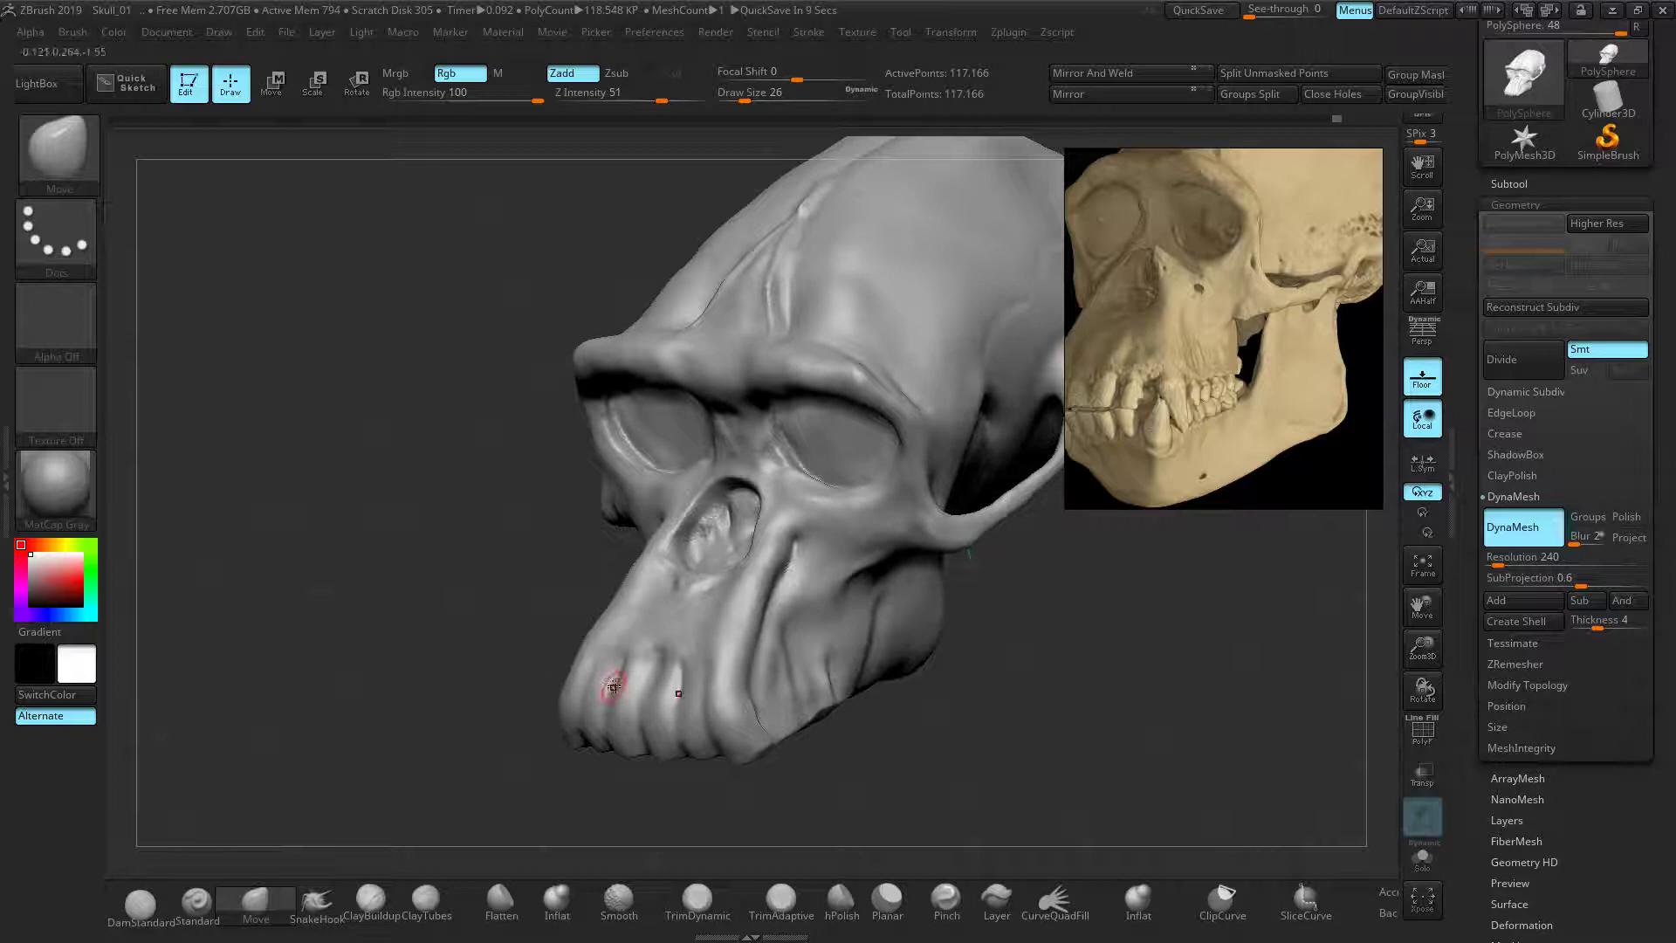
{"action": "key", "text": "]"}
{"action": "key", "text": "]"}
{"action": "key", "text": "]"}
{"action": "key", "text": "]"}
{"action": "key", "text": "]"}
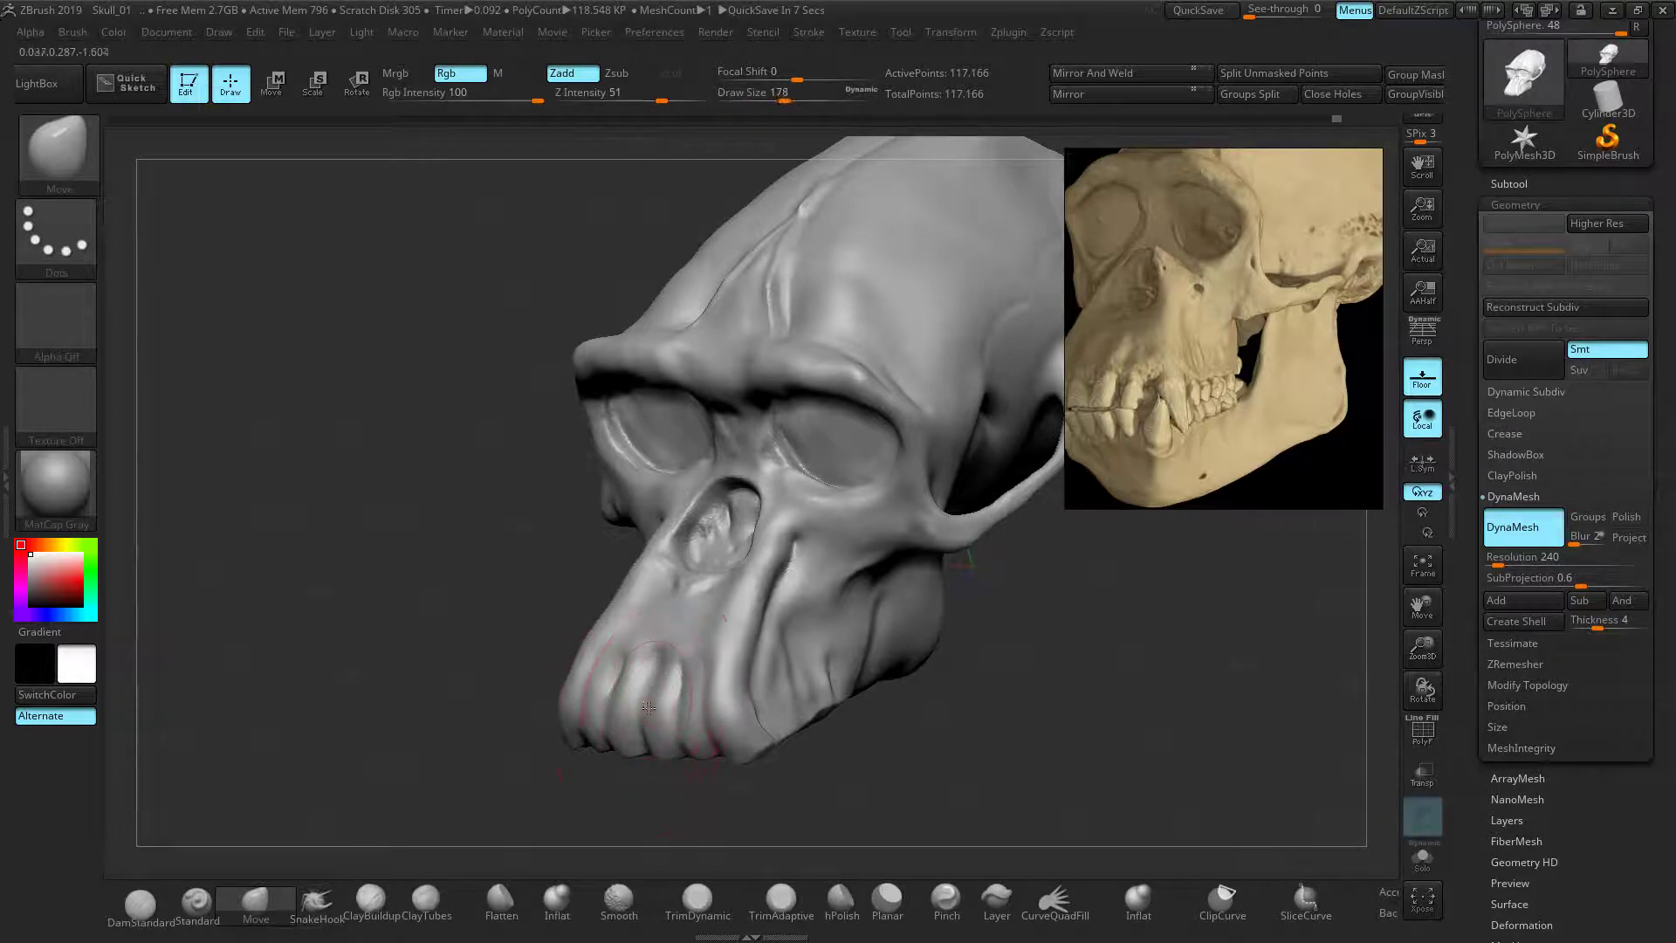
{"action": "key", "text": "]"}
Bring the side-view skeleton reference into frame and compare its head with the sculpted skull in matching profile
{"action": "right_click_drag", "start_coordinate": [626, 712], "coordinate": [743, 663]}
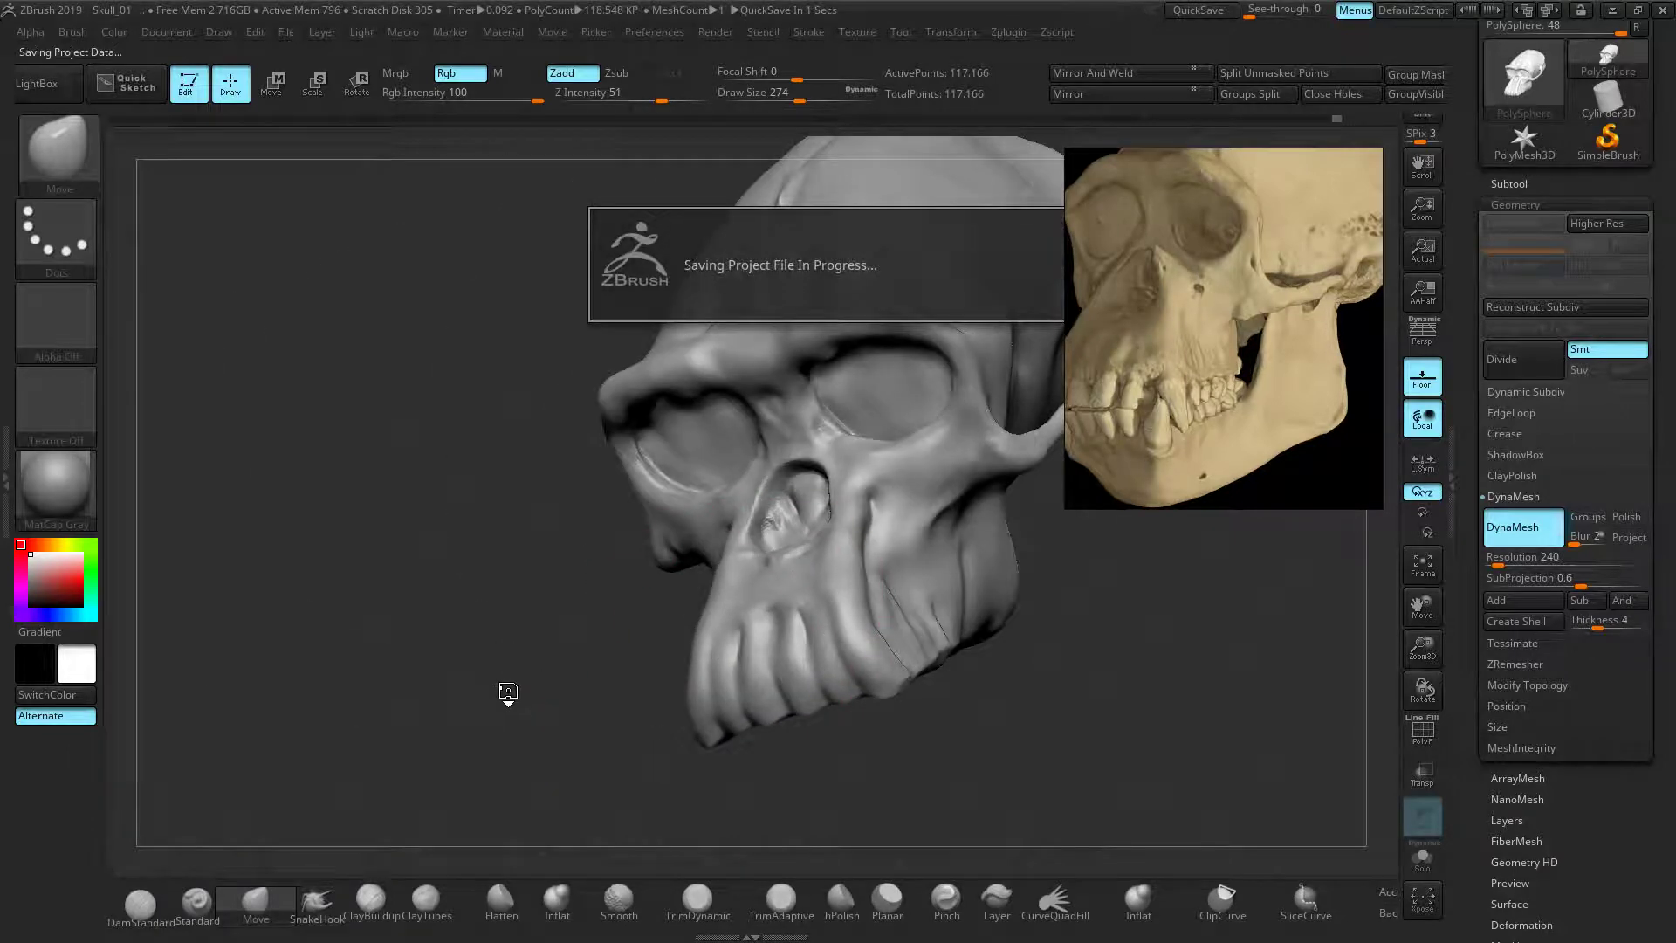
{"action": "right_click_drag", "start_coordinate": [553, 653], "coordinate": [445, 613]}
{"action": "right_click_drag", "start_coordinate": [550, 606], "coordinate": [441, 525]}
{"action": "middle_click_drag", "start_coordinate": [1131, 373], "coordinate": [1099, 354]}
{"action": "scroll", "coordinate": [1211, 395], "scroll_direction": "down", "scroll_amount": 2}
{"action": "scroll", "coordinate": [1257, 403], "scroll_direction": "down", "scroll_amount": 1}
{"action": "middle_click_drag", "start_coordinate": [1340, 375], "coordinate": [1080, 356]}
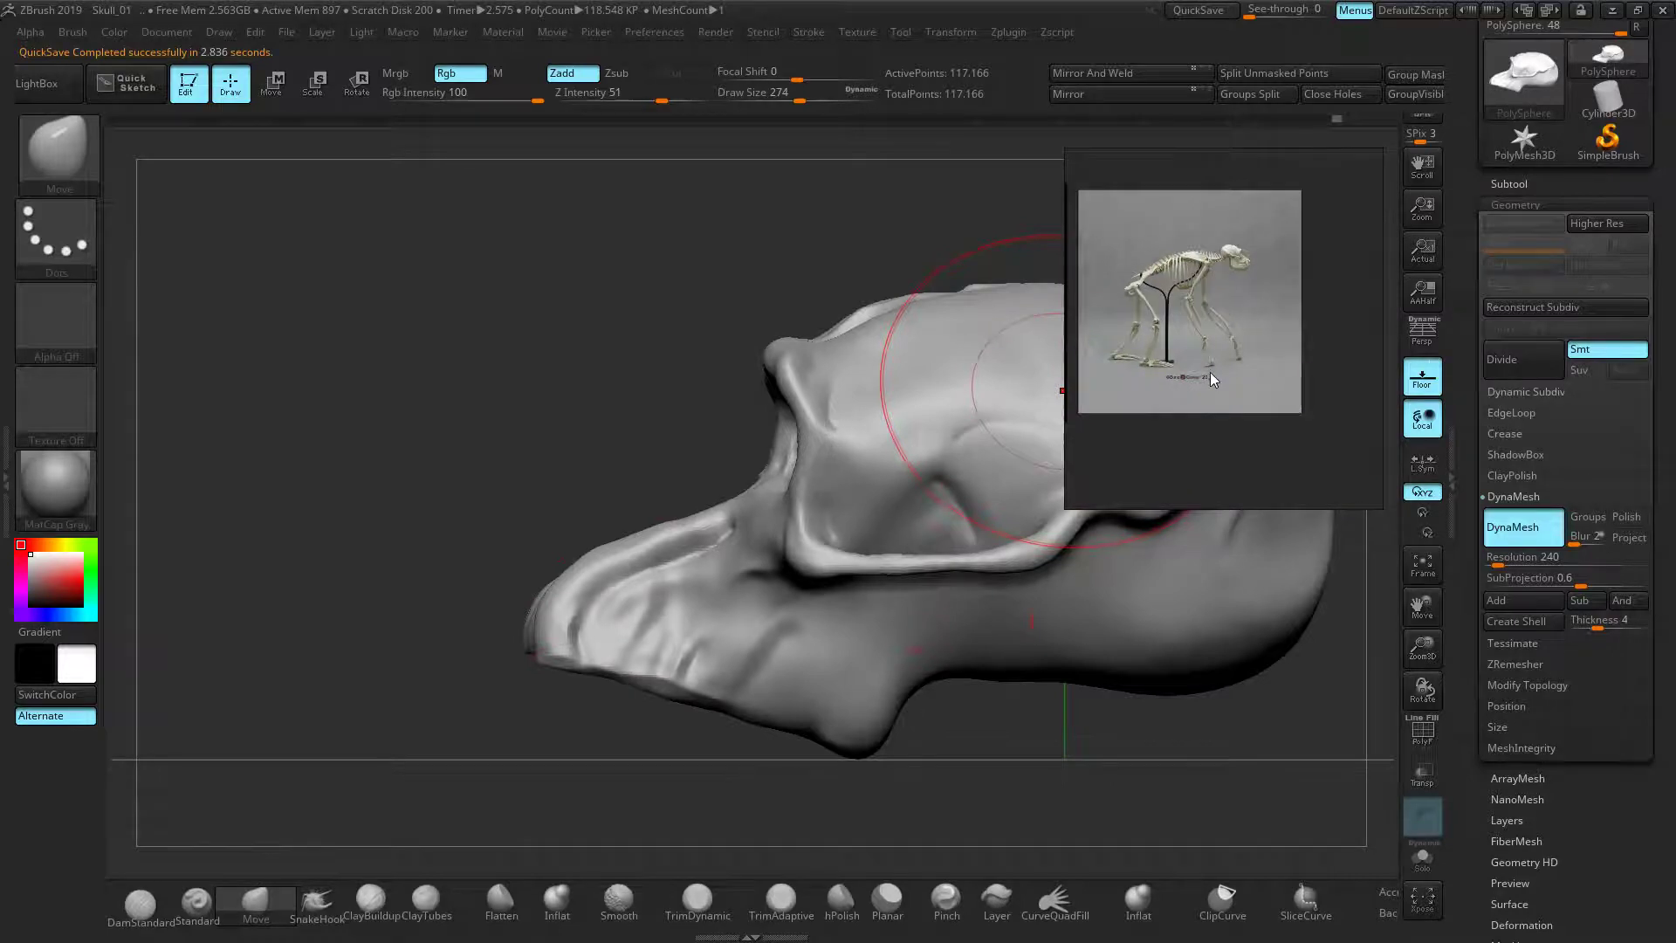
{"action": "scroll", "coordinate": [1209, 373], "scroll_direction": "up", "scroll_amount": 5}
{"action": "middle_click_drag", "start_coordinate": [1224, 320], "coordinate": [1191, 458]}
{"action": "middle_click_drag", "start_coordinate": [1244, 222], "coordinate": [1176, 431]}
{"action": "left_click_drag", "start_coordinate": [563, 410], "coordinate": [1002, 342]}
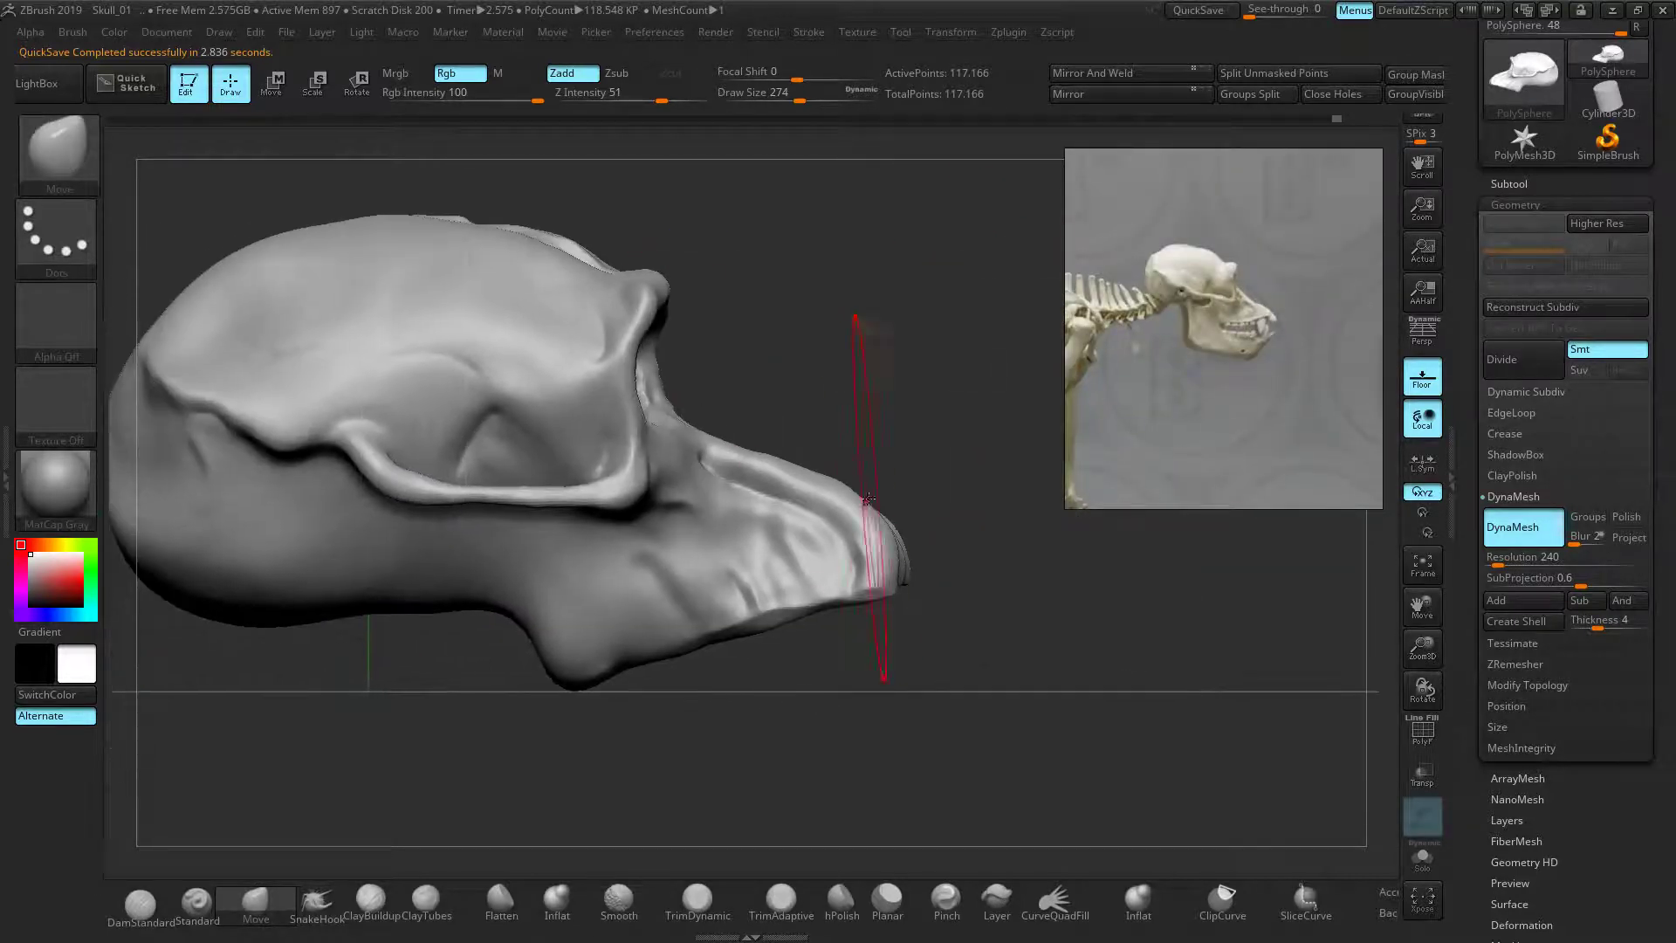
Reduce the Move brush to draw size 146 and push in the muzzle's upper profile between the nasal opening and the front teeth
{"action": "key", "text": "bracketleft"}
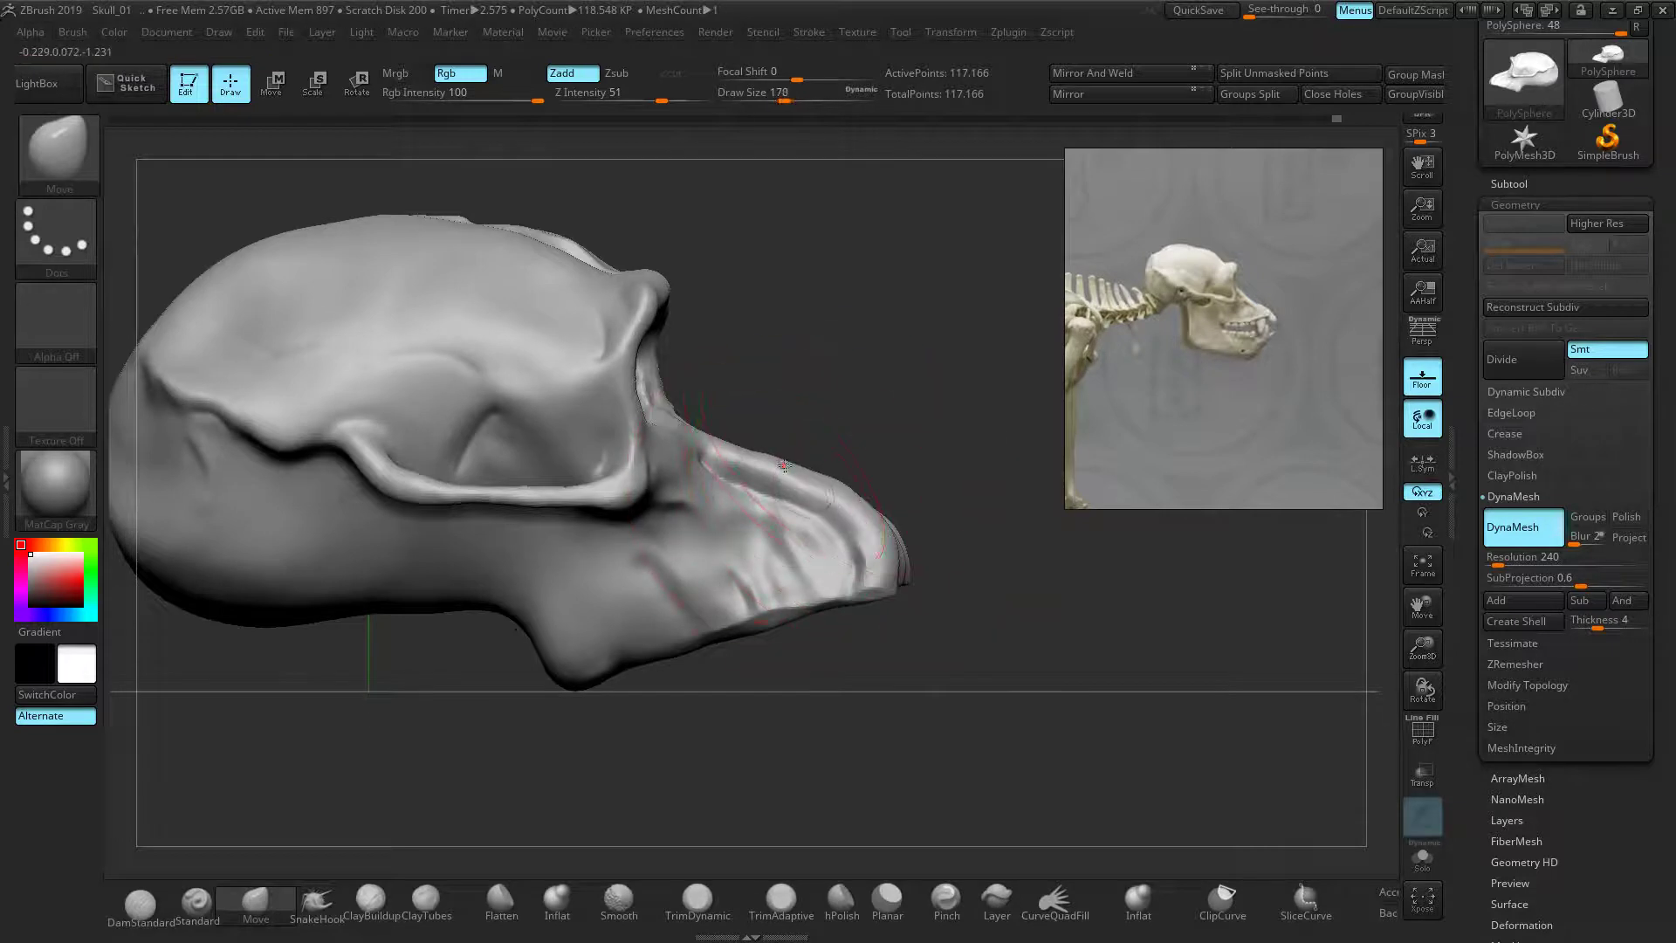
{"action": "mouse_move", "coordinate": [798, 470]}
{"action": "left_mouse_down"}
{"action": "mouse_move", "coordinate": [787, 494]}
{"action": "mouse_move", "coordinate": [781, 470]}
{"action": "mouse_move", "coordinate": [761, 479]}
{"action": "left_mouse_up"}
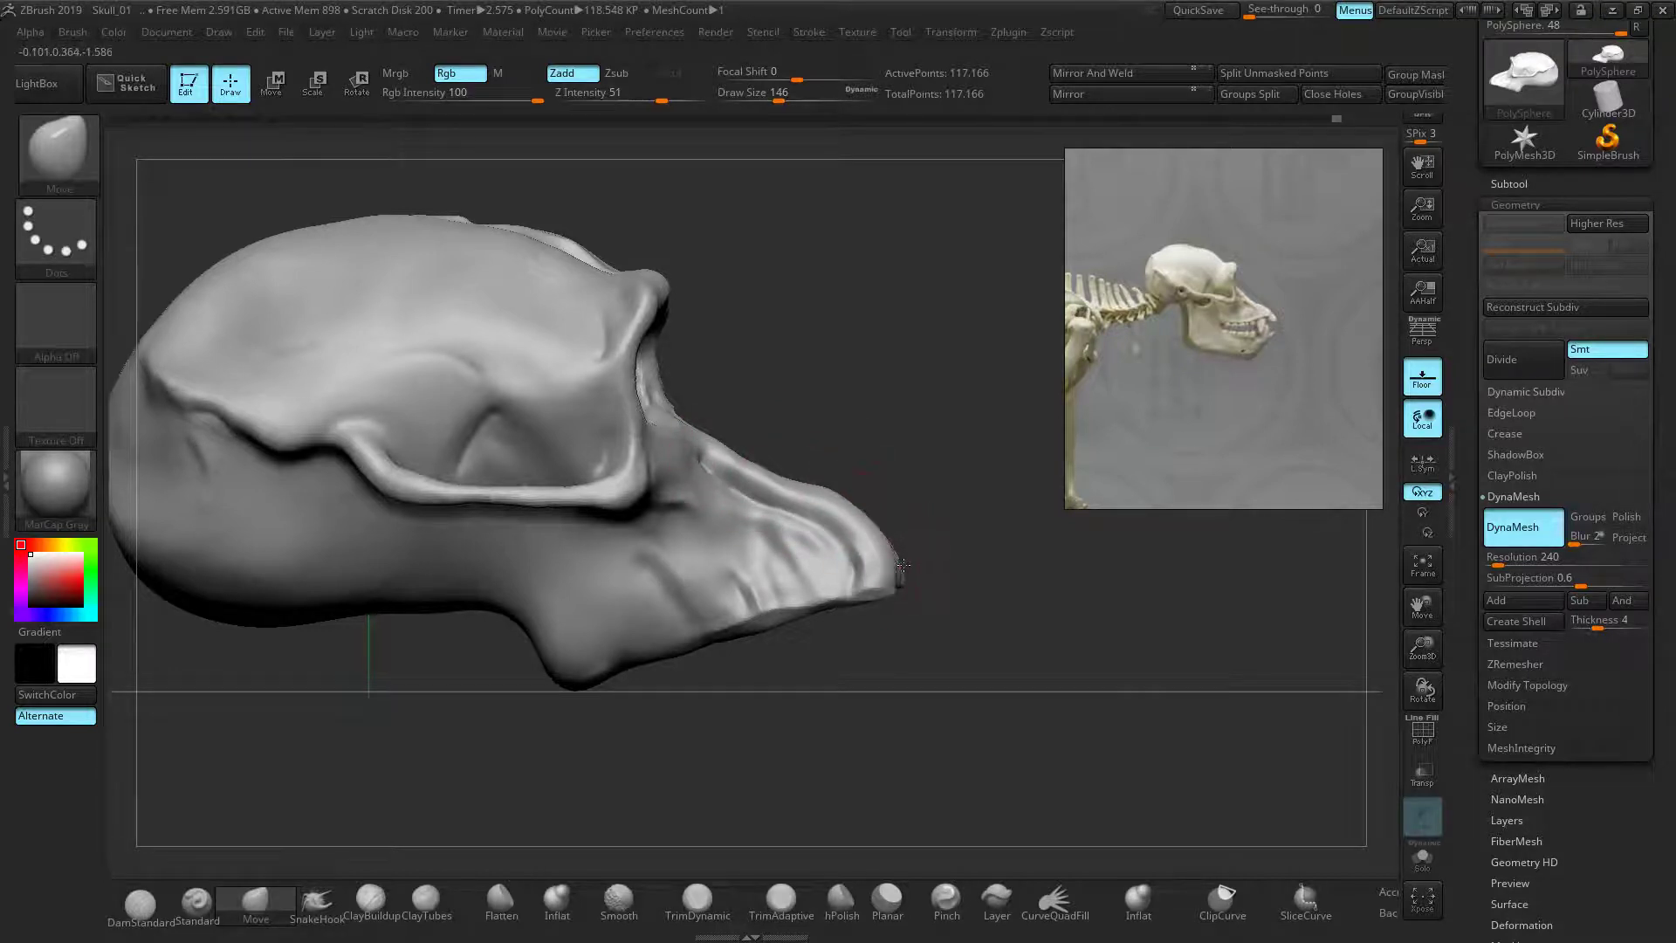
{"action": "left_click_drag", "start_coordinate": [963, 479], "coordinate": [941, 491]}
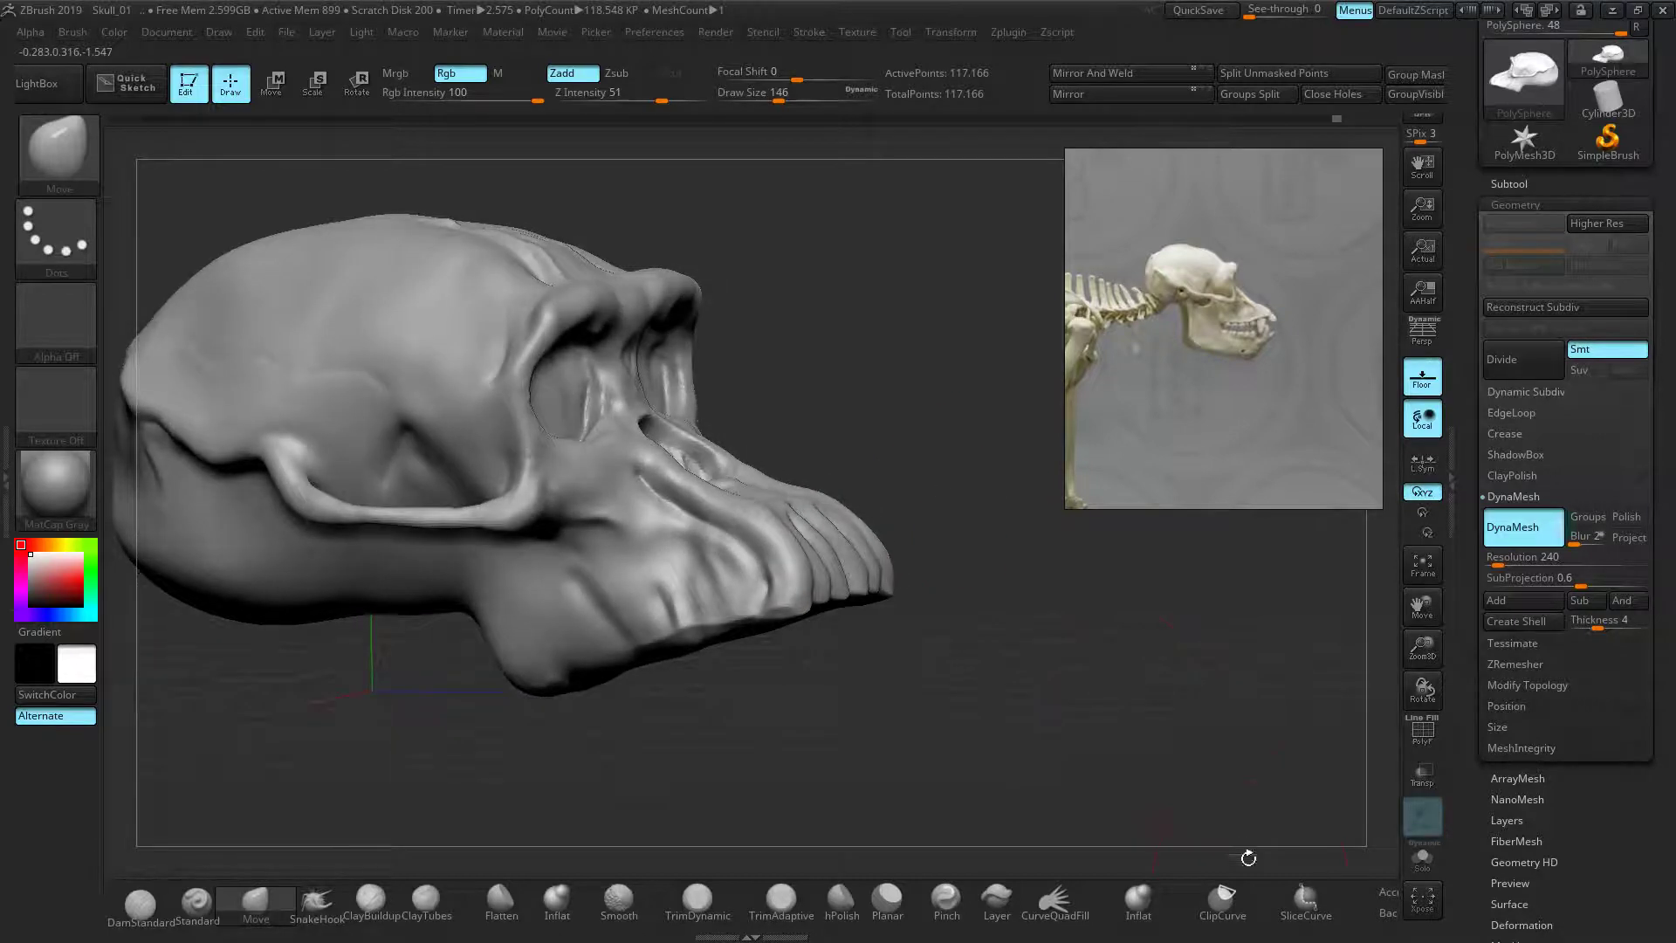
{"action": "mouse_move", "coordinate": [1258, 928]}
{"action": "left_mouse_down", "text": "ctrl"}
{"action": "mouse_move", "coordinate": [890, 925]}
{"action": "mouse_move", "coordinate": [1075, 925]}
{"action": "left_mouse_up", "text": "ctrl"}
{"action": "left_click_drag", "start_coordinate": [899, 599], "coordinate": [1003, 588]}
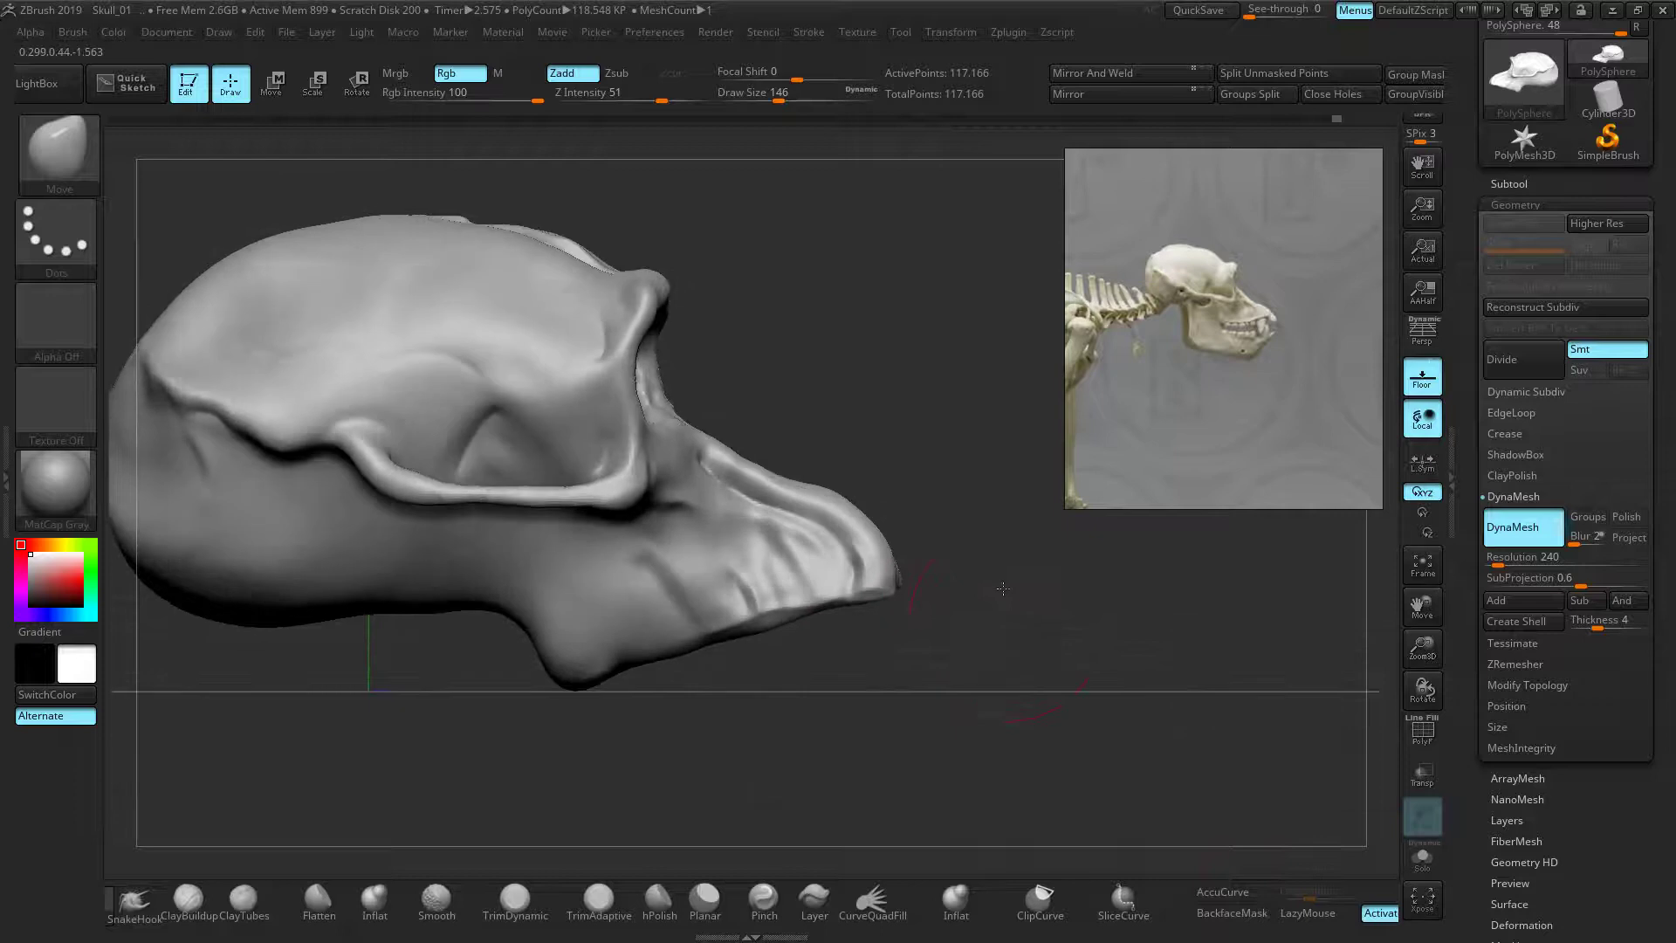
{"action": "mouse_move", "coordinate": [855, 573]}
{"action": "left_mouse_down"}
{"action": "mouse_move", "coordinate": [805, 557]}
{"action": "mouse_move", "coordinate": [824, 566]}
{"action": "left_mouse_up"}
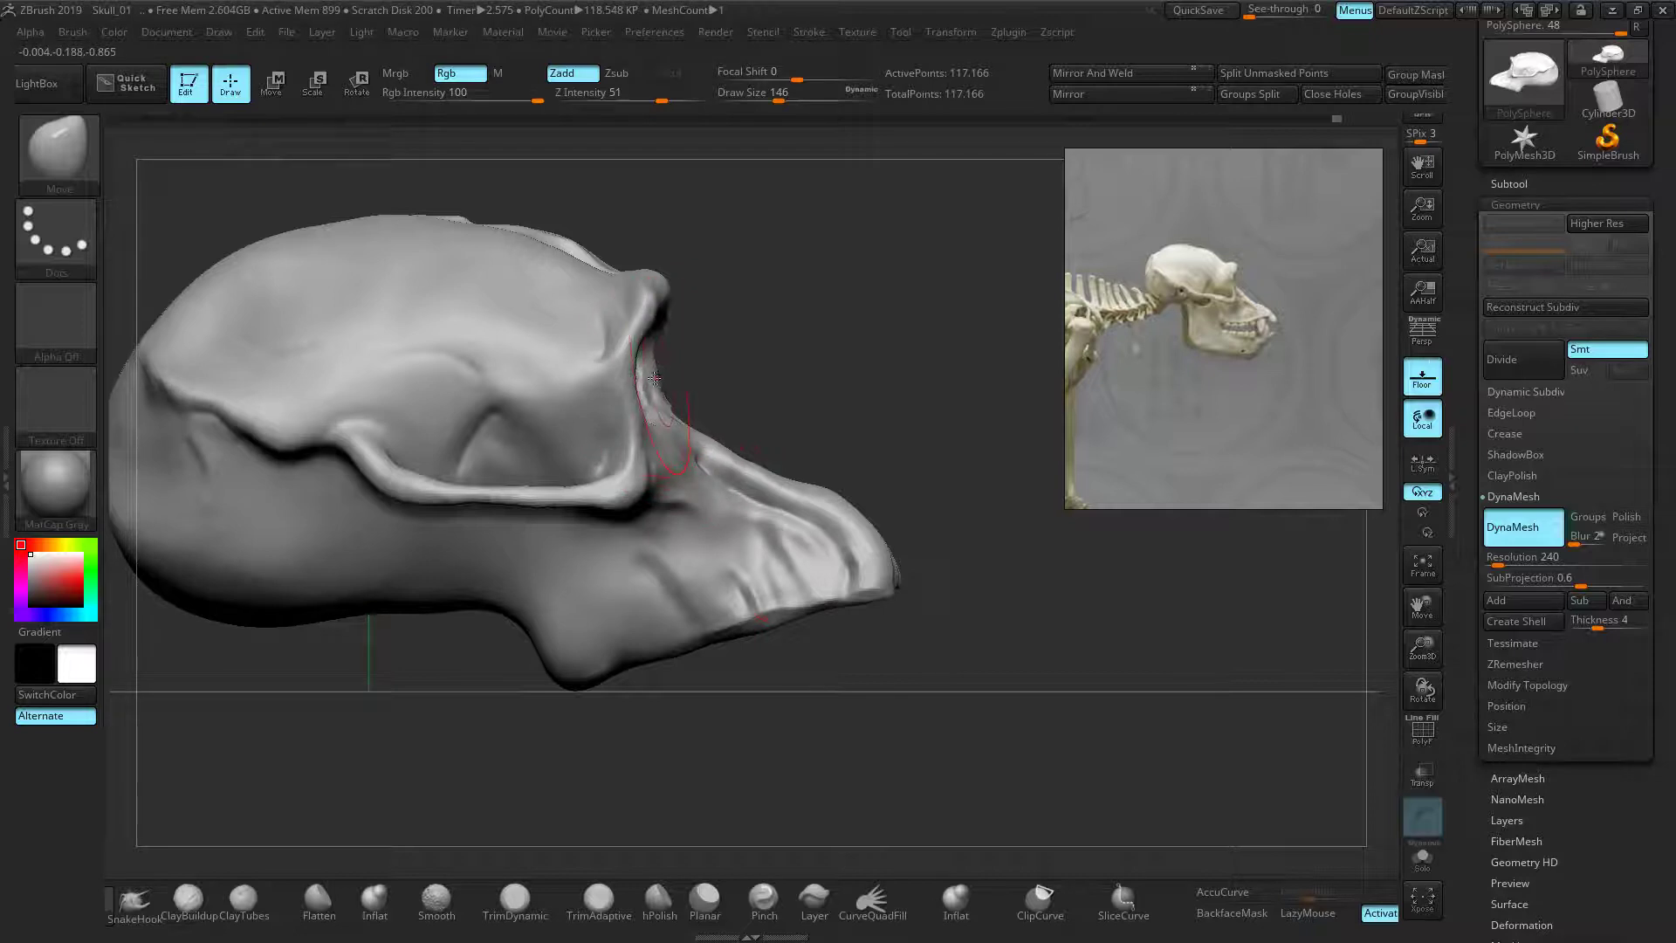
Examine the skull from three-quarter, front and underside views, comparing the muzzle and tooth row with the close-up teeth reference
{"action": "left_click_drag", "start_coordinate": [831, 405], "coordinate": [875, 617]}
{"action": "right_click_drag", "start_coordinate": [875, 617], "coordinate": [974, 647], "text": "ctrl"}
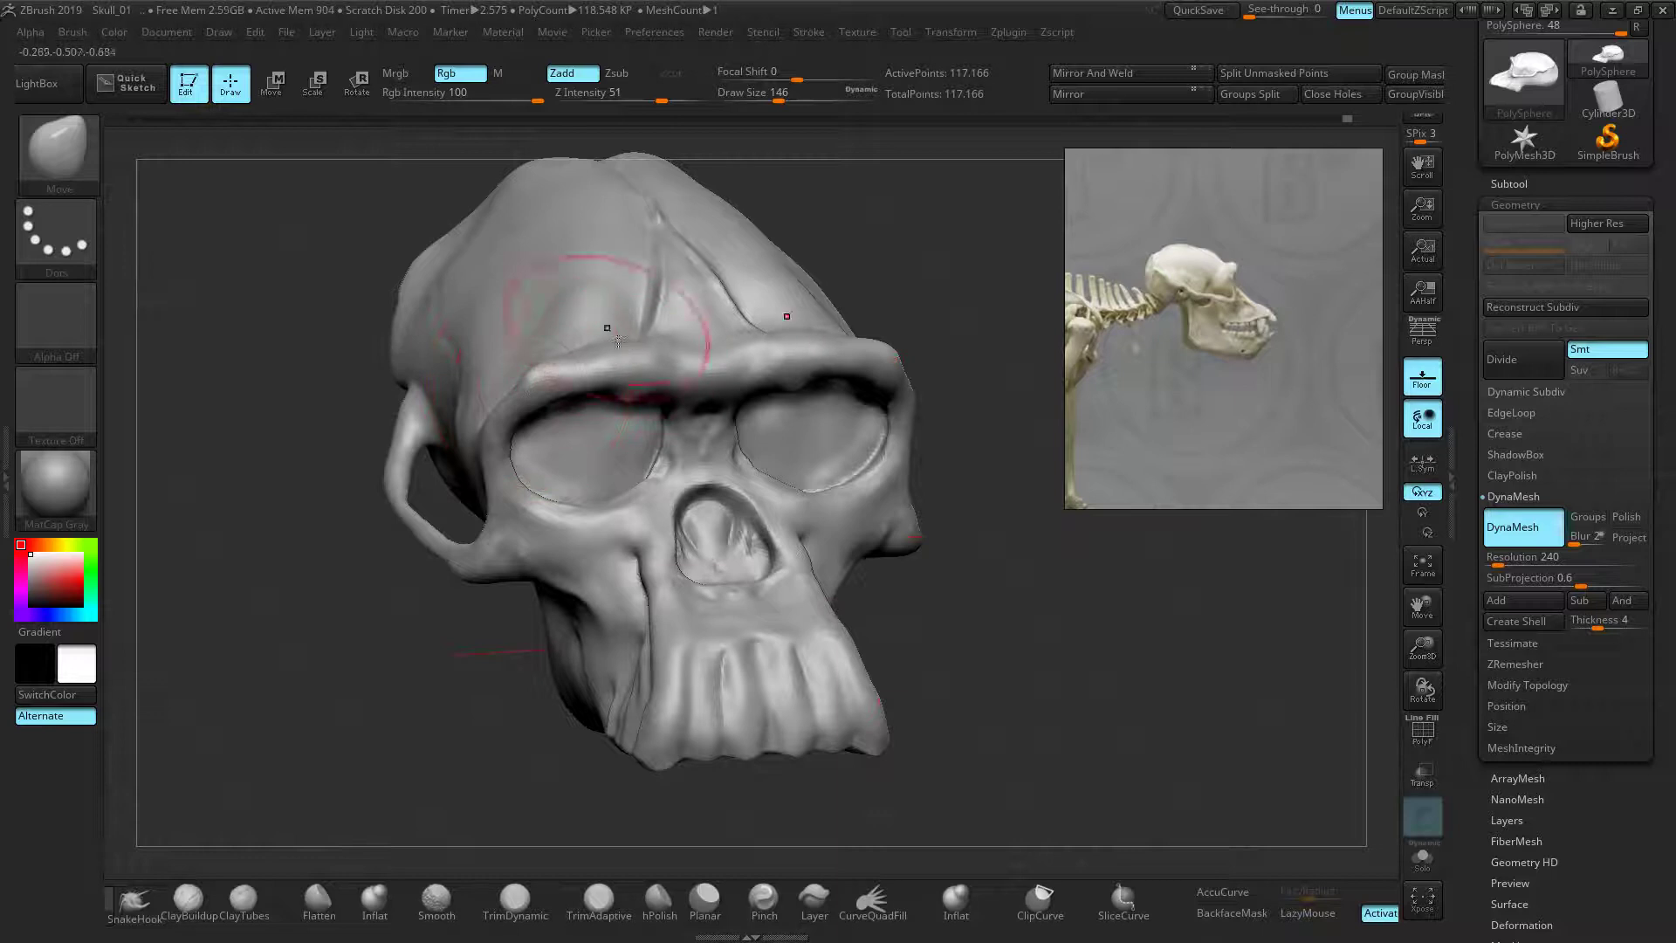
{"action": "left_click_drag", "start_coordinate": [369, 542], "coordinate": [349, 506]}
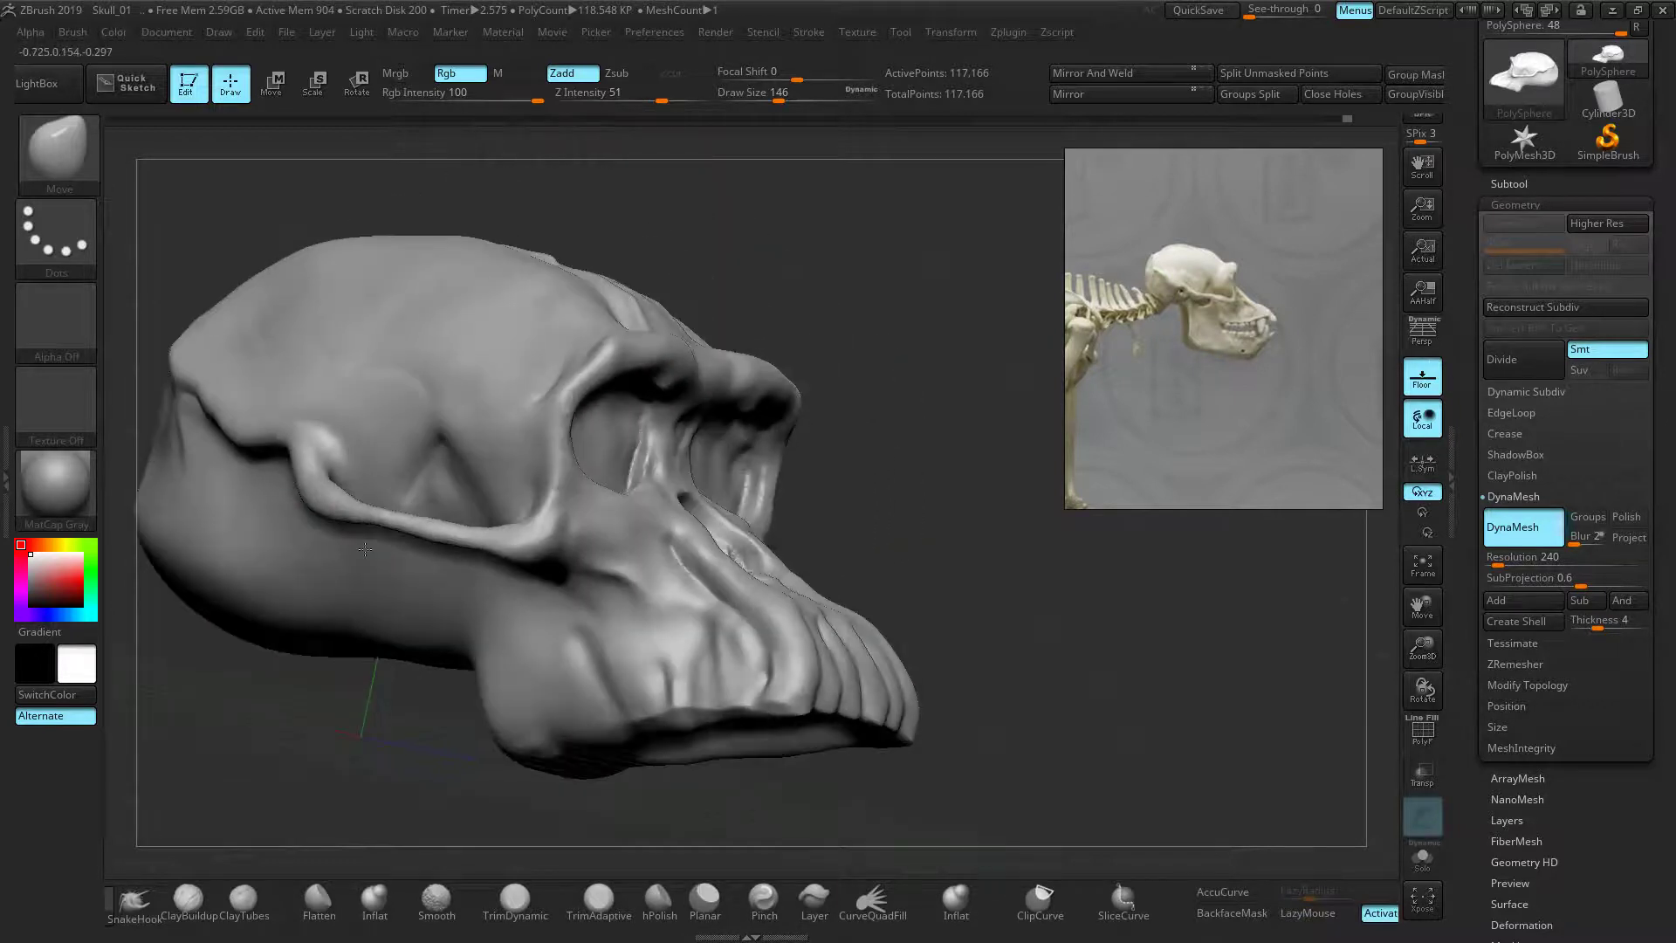
{"action": "right_click_drag", "start_coordinate": [1004, 515], "coordinate": [912, 694]}
{"action": "right_click_drag", "start_coordinate": [732, 620], "coordinate": [658, 587], "text": "ctrl"}
{"action": "right_click_drag", "start_coordinate": [687, 523], "coordinate": [1192, 425], "text": "ctrl"}
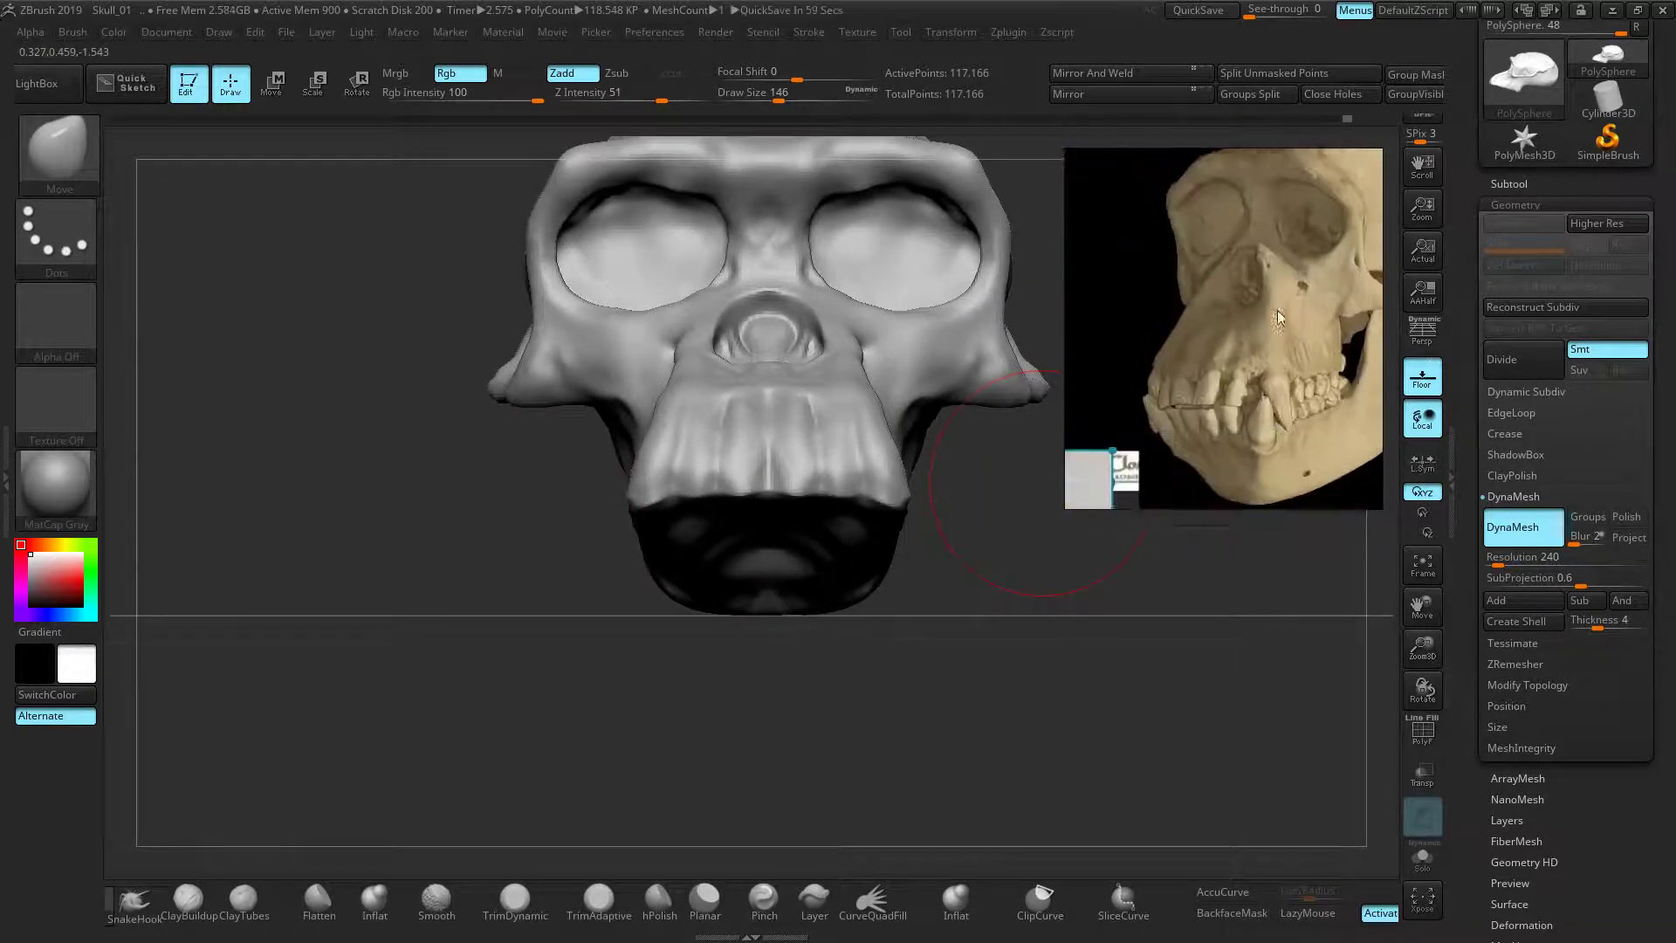
{"action": "right_click_drag", "start_coordinate": [929, 656], "coordinate": [963, 664]}
{"action": "mouse_move", "coordinate": [1095, 662]}
{"action": "right_mouse_down", "text": "ctrl"}
{"action": "mouse_move", "coordinate": [1126, 673]}
{"action": "mouse_move", "coordinate": [1047, 576]}
{"action": "mouse_move", "coordinate": [951, 513]}
{"action": "mouse_move", "coordinate": [672, 611]}
{"action": "mouse_move", "coordinate": [625, 693]}
{"action": "right_mouse_up", "text": "ctrl"}
{"action": "mouse_move", "coordinate": [668, 524]}
{"action": "right_mouse_down", "text": "alt"}
{"action": "mouse_move", "coordinate": [699, 530]}
{"action": "mouse_move", "coordinate": [675, 535]}
{"action": "right_mouse_up", "text": "alt"}
{"action": "mouse_move", "coordinate": [786, 468]}
{"action": "right_mouse_down", "text": "ctrl"}
{"action": "mouse_move", "coordinate": [689, 509]}
{"action": "mouse_move", "coordinate": [776, 480]}
{"action": "right_mouse_up", "text": "ctrl"}
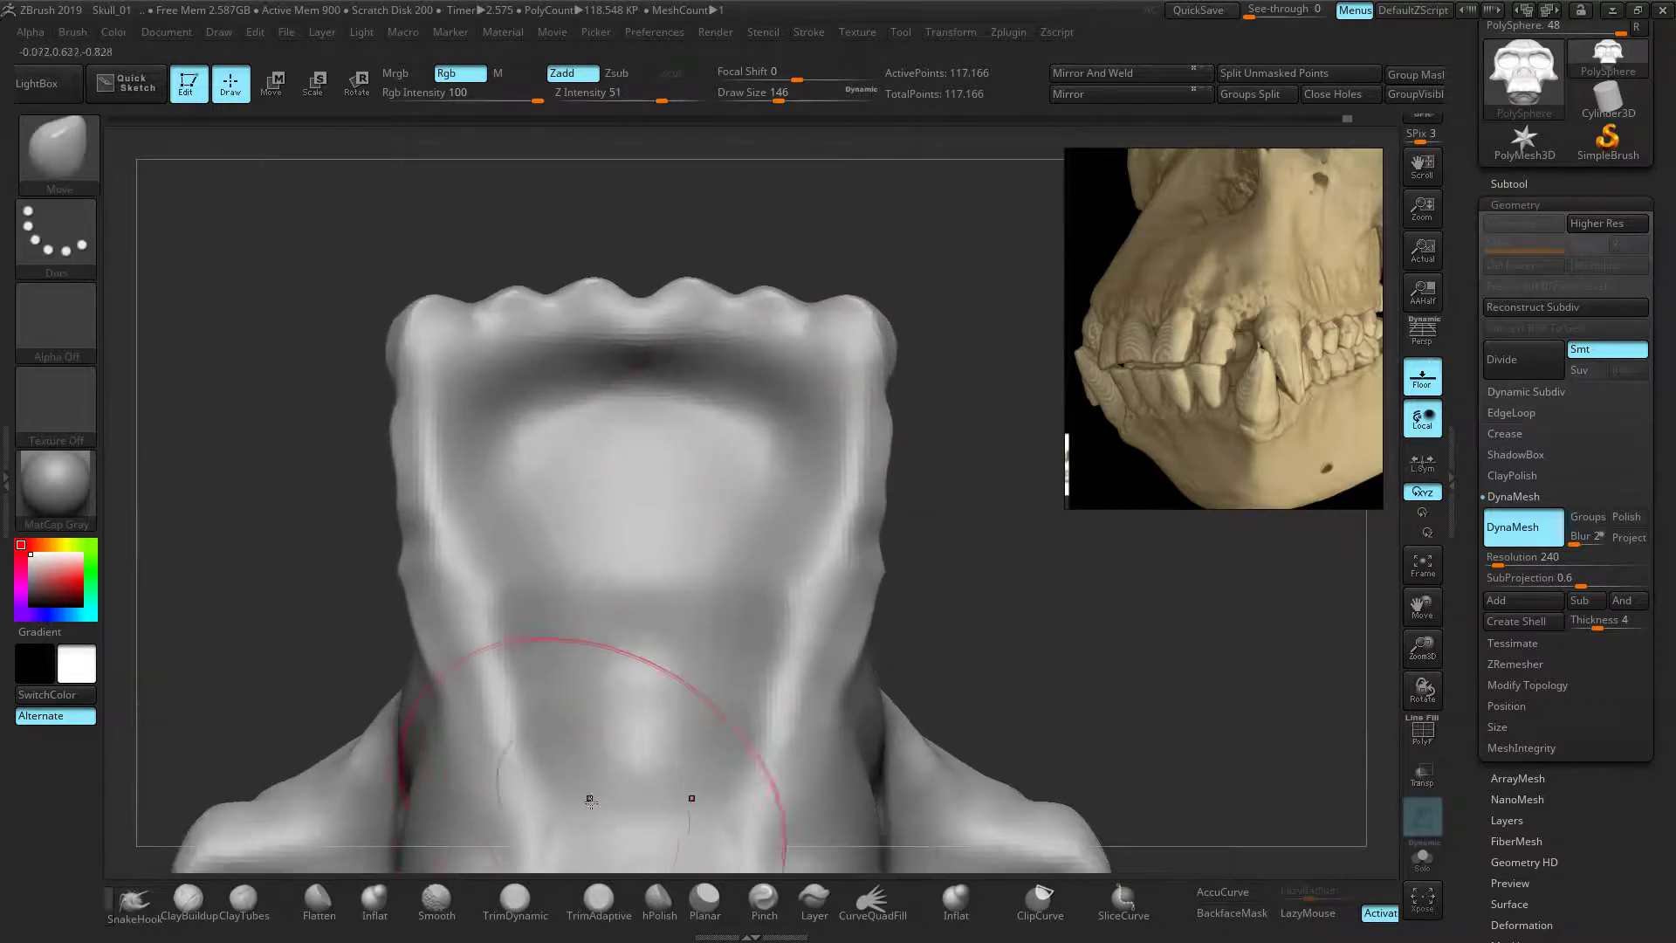
Mask round tooth spots for the incisors and canines along the upper jaw's front edge, using a draw size of 30
{"action": "key", "text": "ctrl"}
{"action": "left_click_drag", "start_coordinate": [337, 928], "coordinate": [579, 921]}
{"action": "key", "text": "bracketleft"}
{"action": "key", "text": "bracketleft"}
{"action": "key", "text": "bracketleft"}
{"action": "key", "text": "bracketleft"}
{"action": "key", "text": "bracketleft"}
{"action": "key", "text": "bracketleft"}
{"action": "key", "text": "bracketleft"}
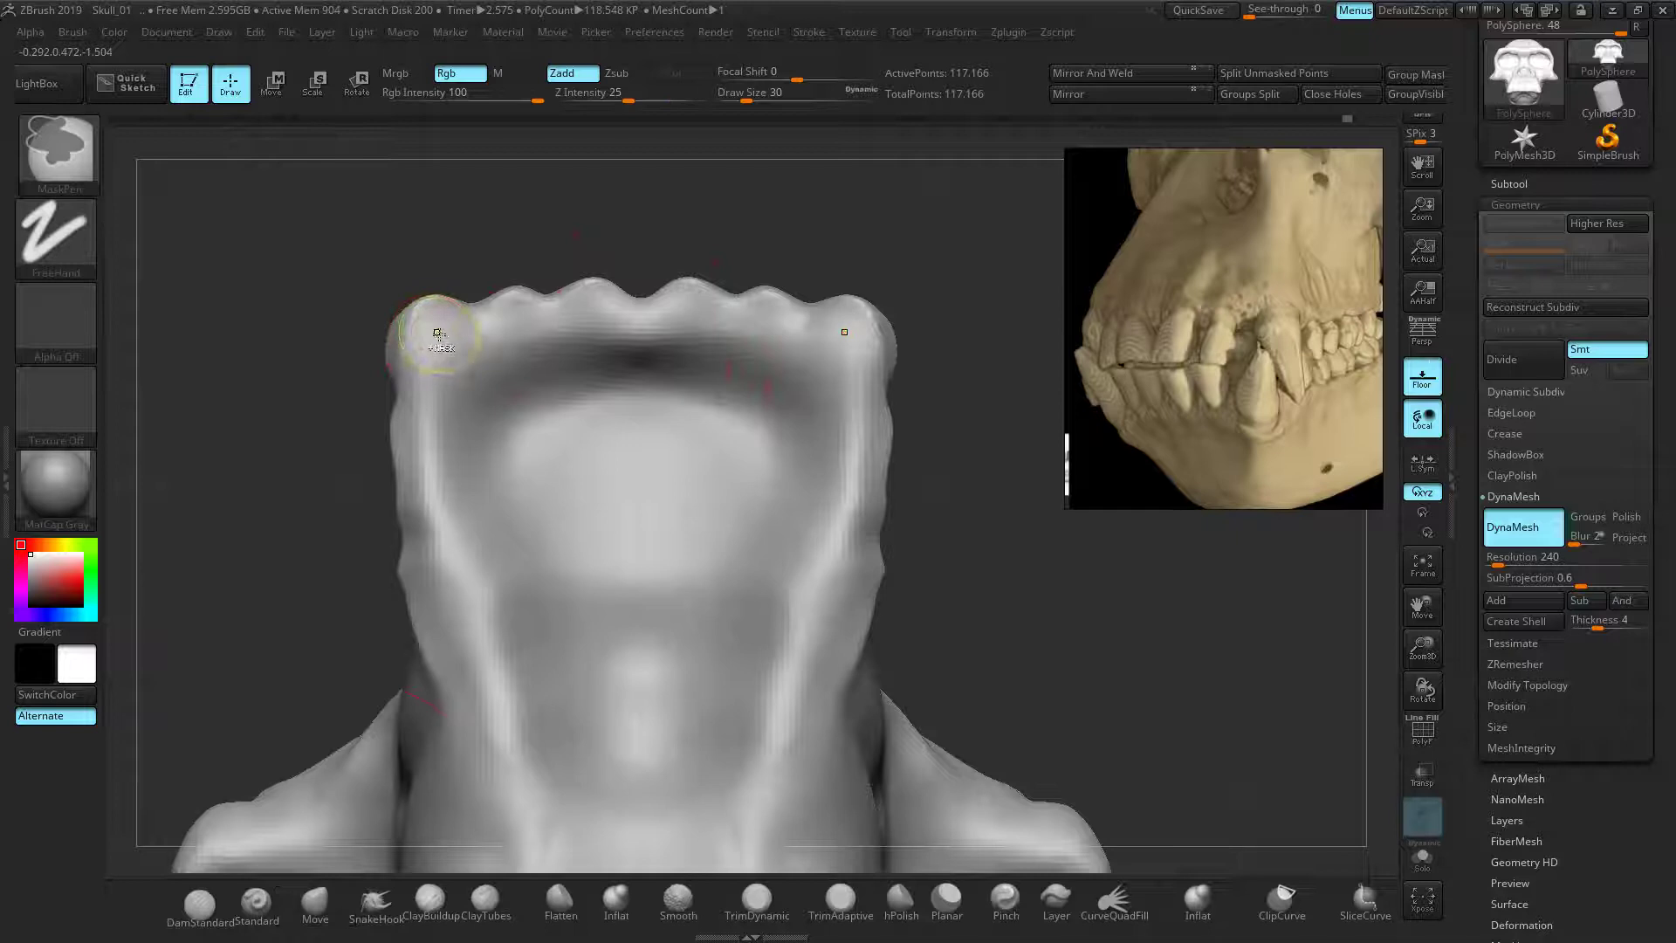
{"action": "left_click", "coordinate": [430, 332], "text": "ctrl"}
{"action": "left_click", "coordinate": [517, 314], "text": "ctrl"}
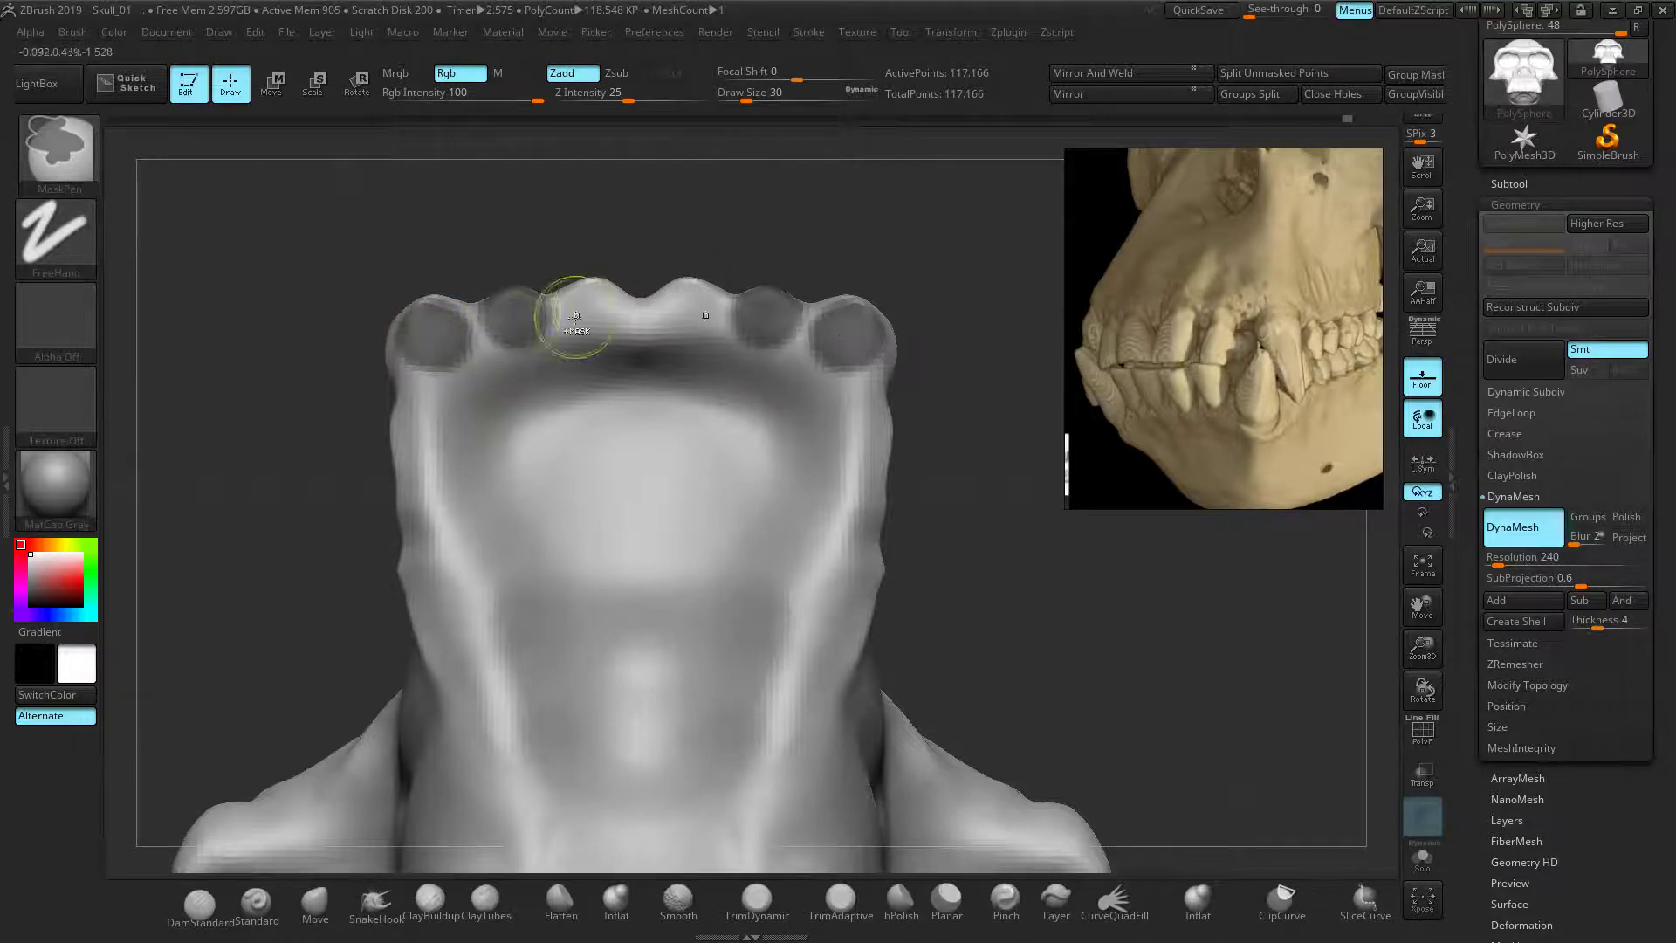
{"action": "left_click", "coordinate": [604, 301], "text": "ctrl"}
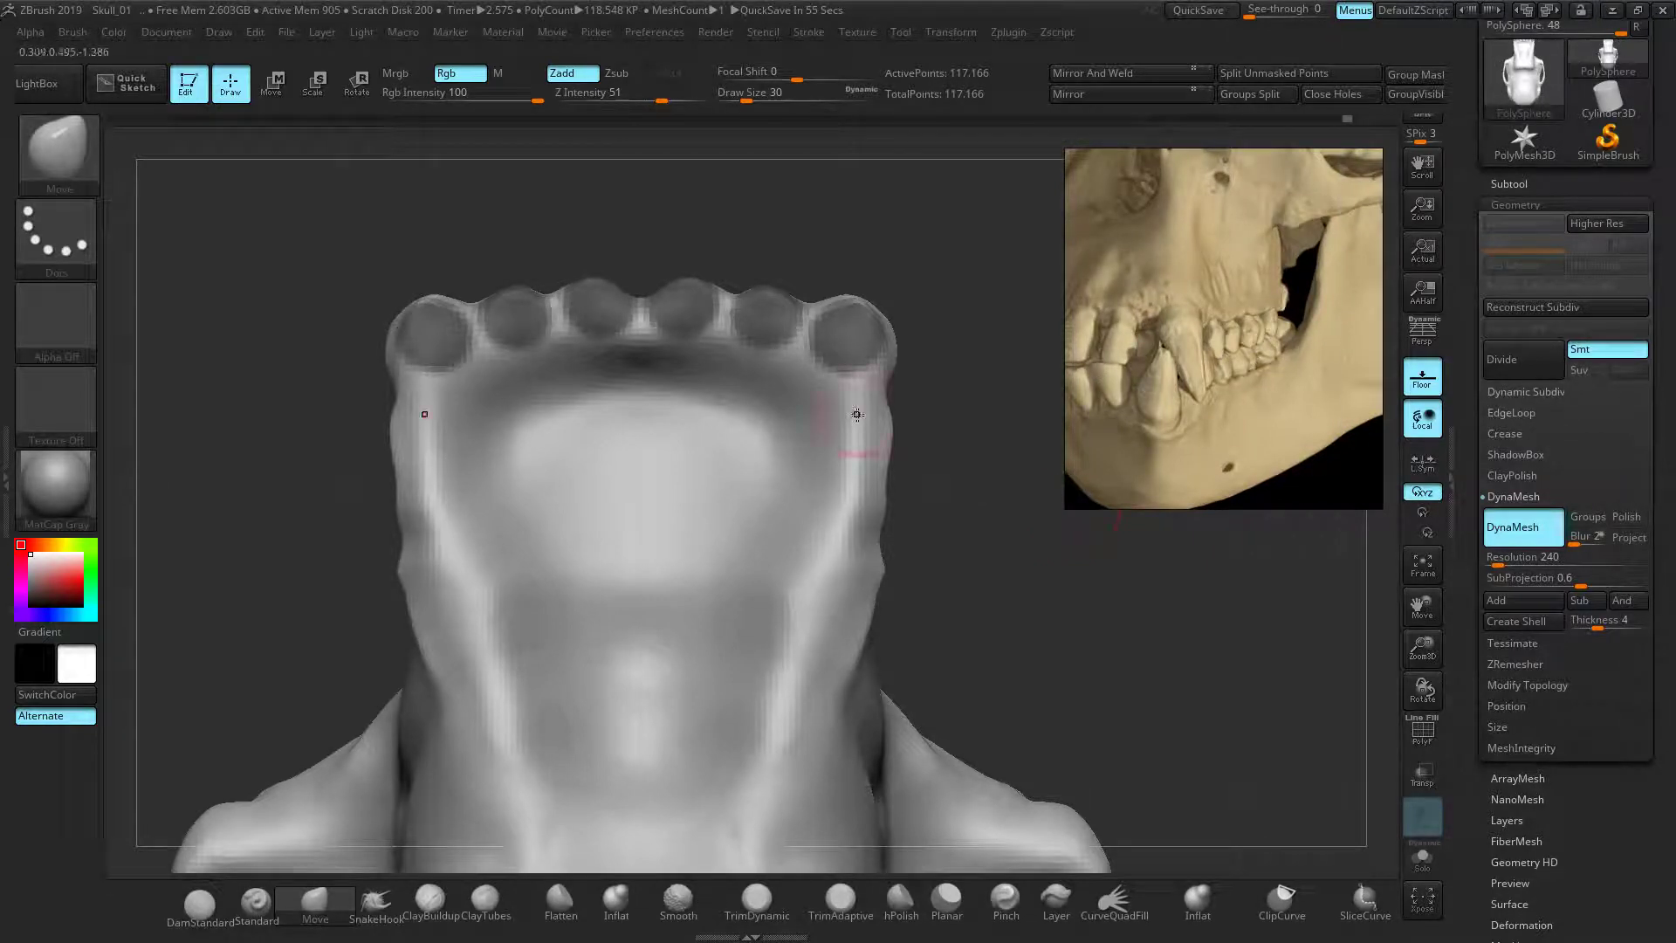
Mask a row of round spots for the cheek teeth along both sides of the upper jaw
{"action": "left_click_drag", "start_coordinate": [956, 419], "coordinate": [986, 450], "text": "ctrl"}
{"action": "key", "text": "ctrl+z"}
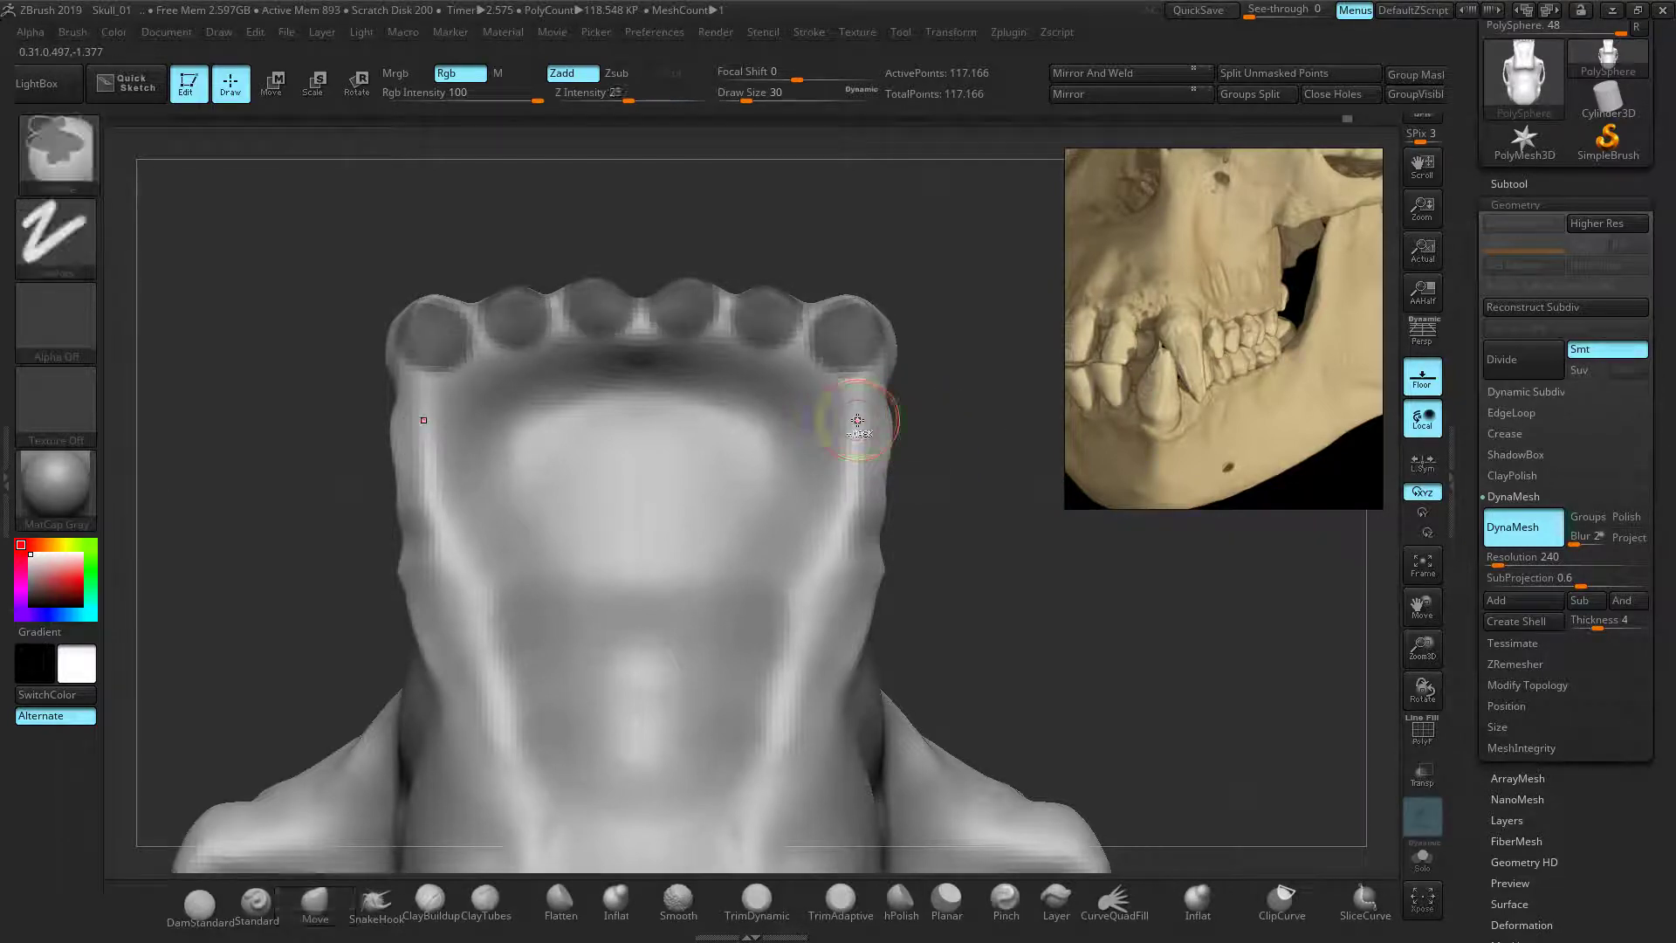
{"action": "left_click", "coordinate": [859, 423], "text": "ctrl"}
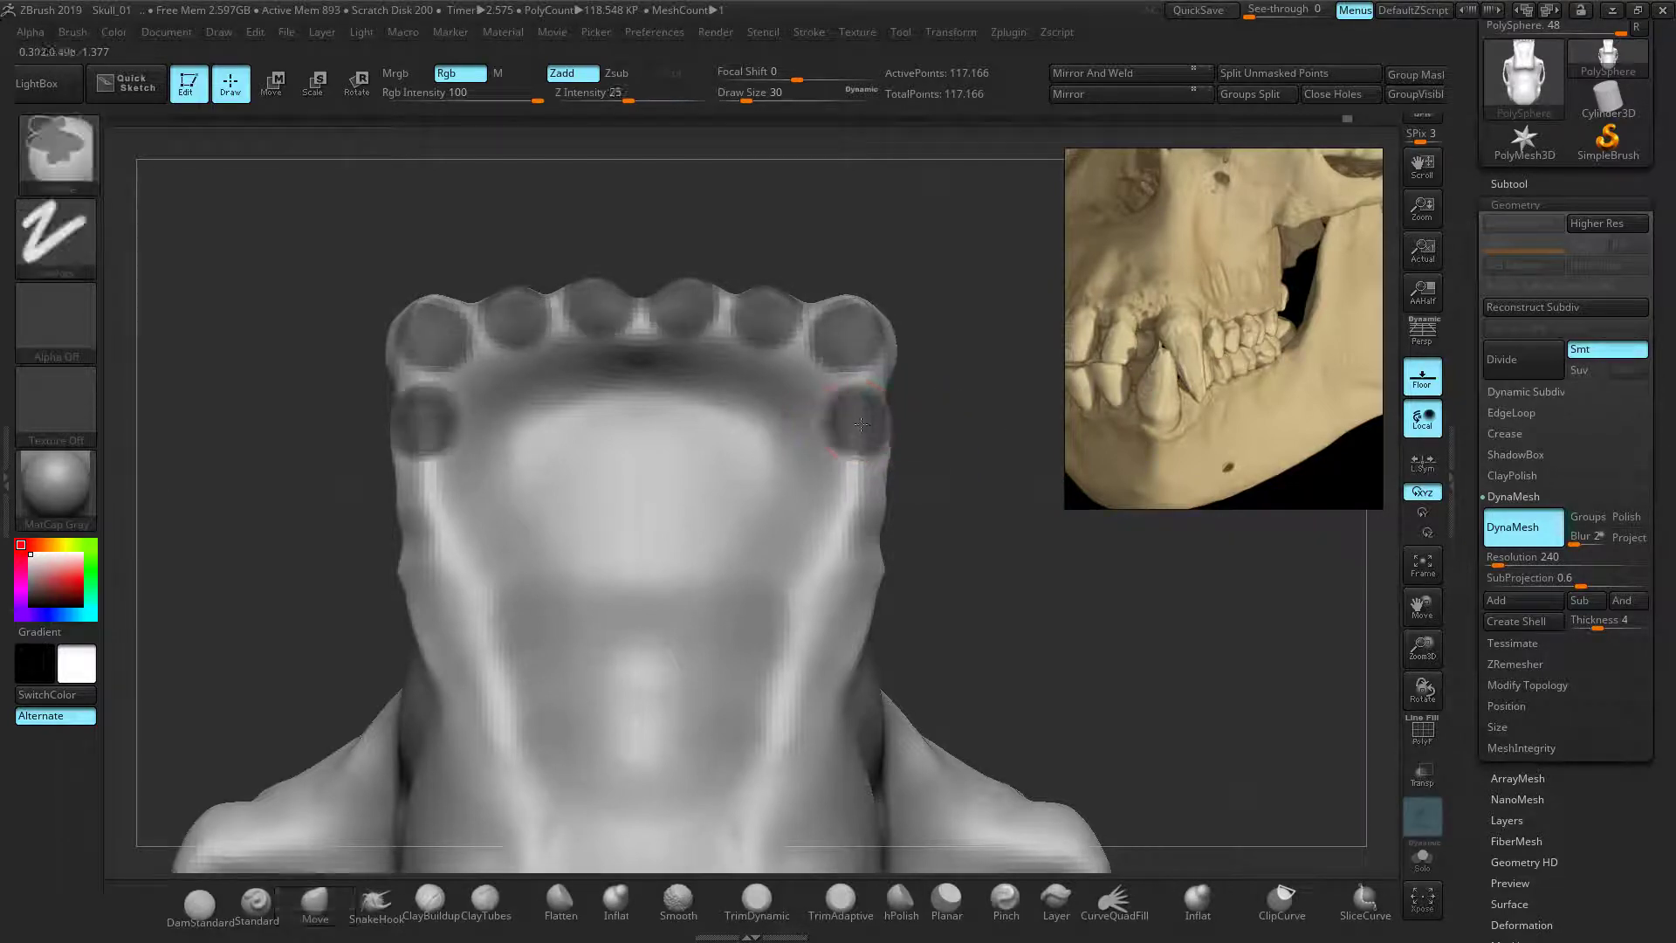
{"action": "left_click", "coordinate": [851, 503], "text": "ctrl"}
{"action": "left_click", "coordinate": [828, 590], "text": "ctrl"}
{"action": "left_click_drag", "start_coordinate": [927, 579], "coordinate": [831, 504]}
{"action": "left_click", "coordinate": [835, 492], "text": "ctrl"}
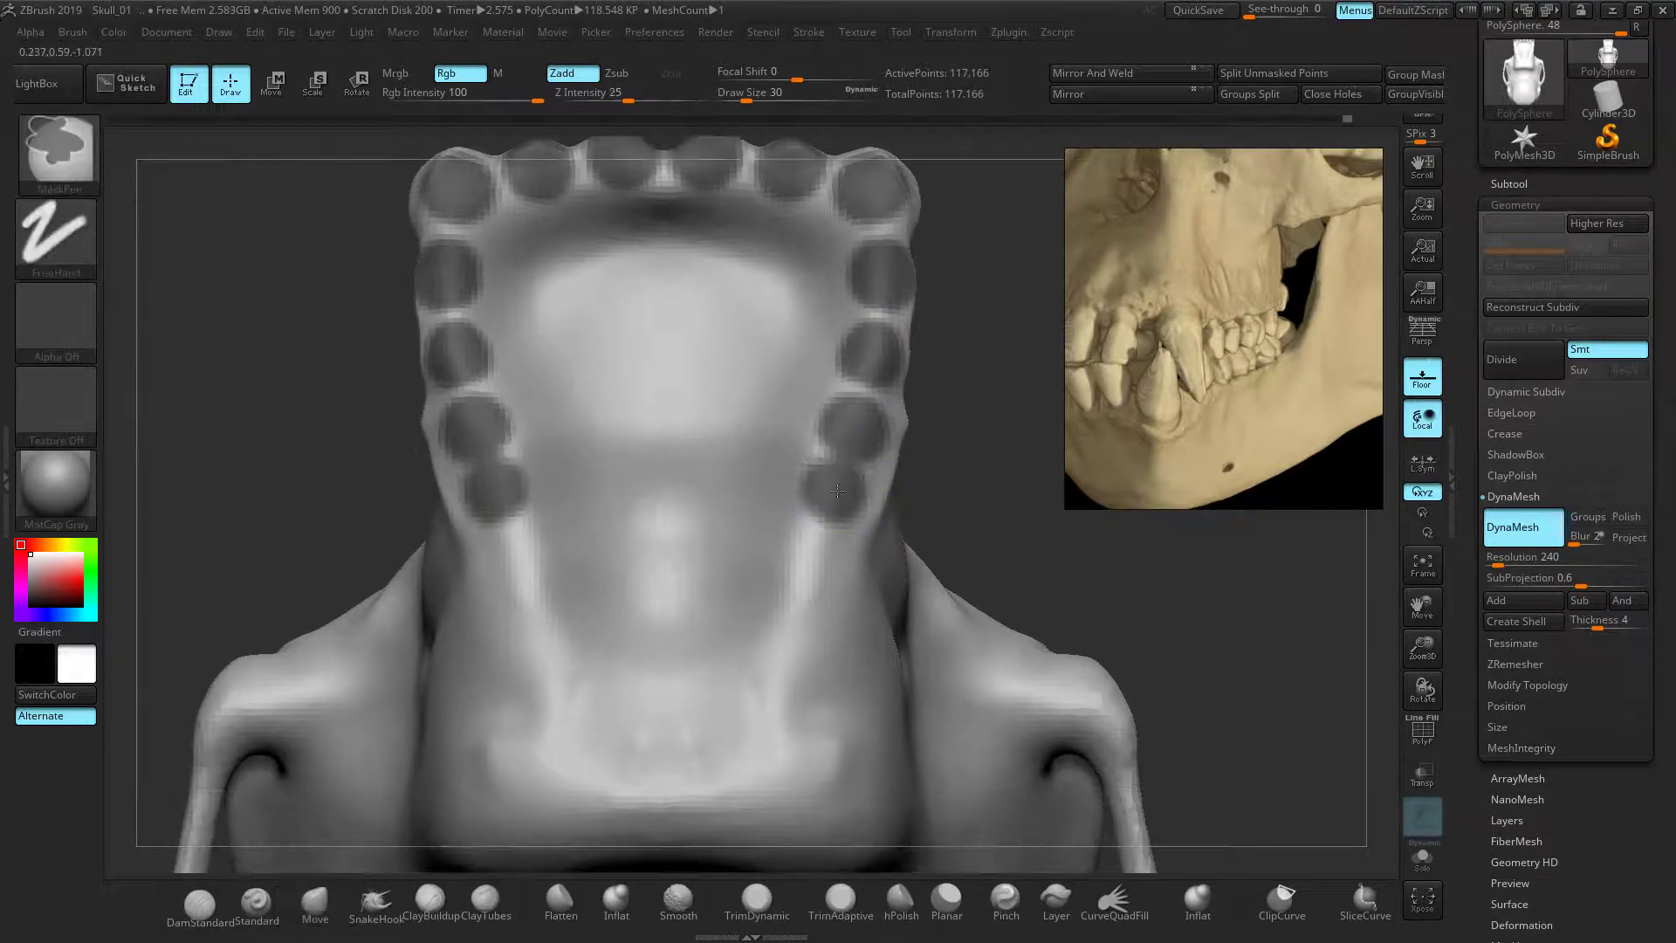
{"action": "left_click", "coordinate": [832, 557], "text": "ctrl"}
{"action": "mouse_move", "coordinate": [995, 411]}
{"action": "left_mouse_down"}
{"action": "mouse_move", "coordinate": [896, 406]}
{"action": "mouse_move", "coordinate": [1002, 369]}
{"action": "mouse_move", "coordinate": [984, 464]}
{"action": "left_mouse_up"}
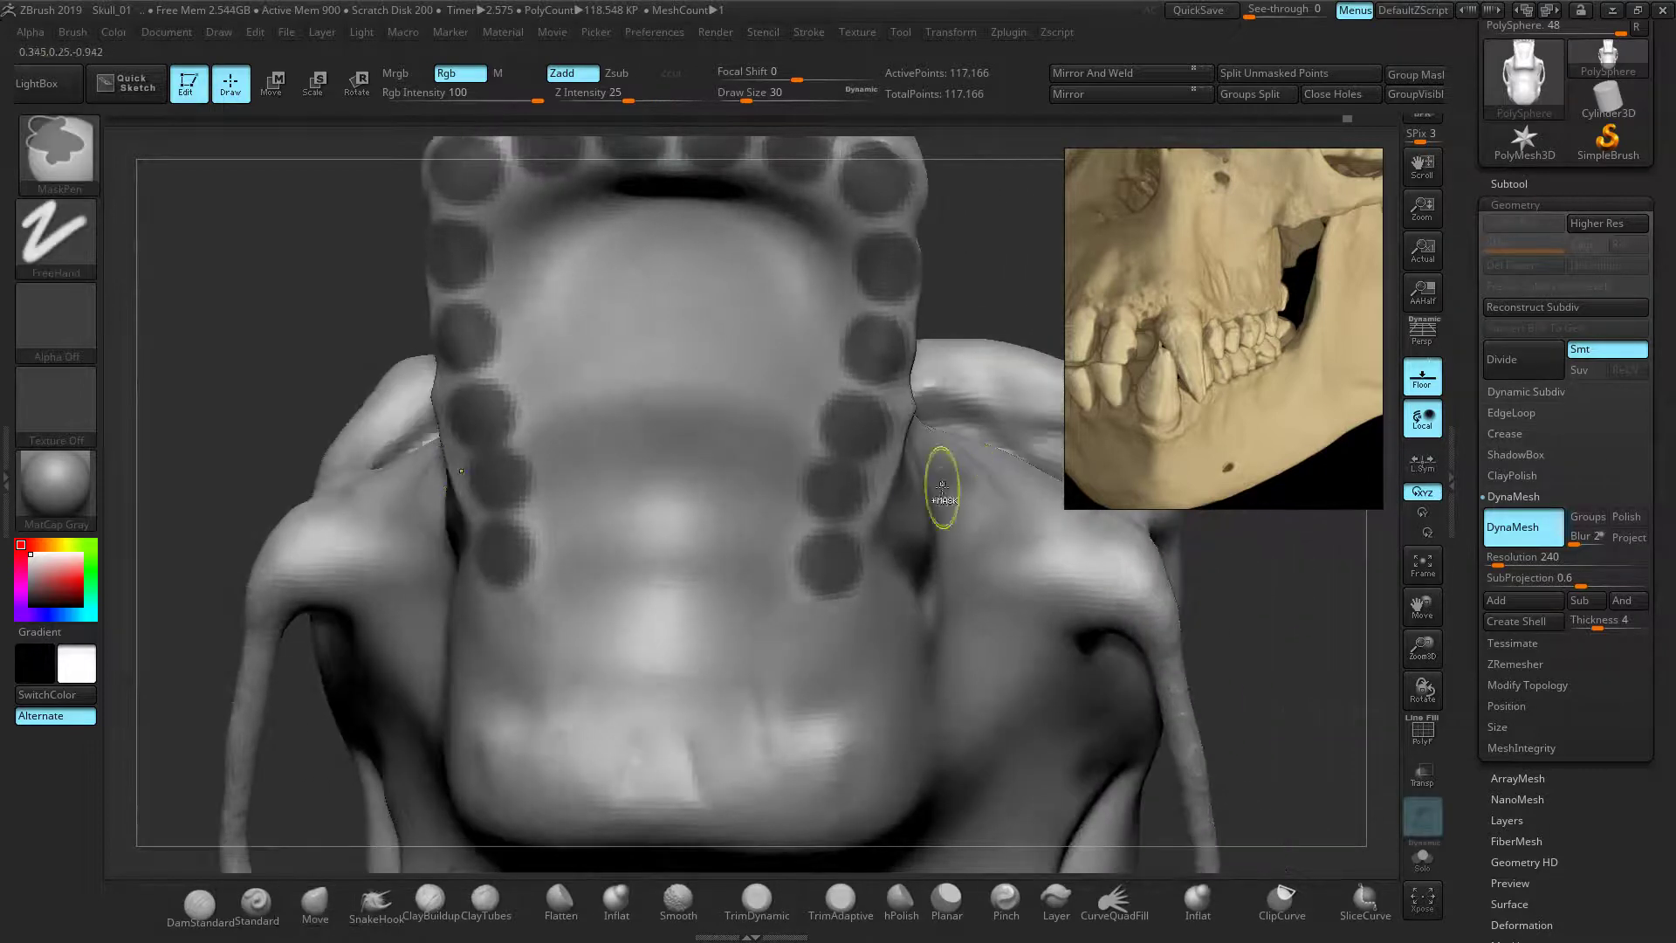
Undo the two rearmost tooth spots and mask them again spaced farther apart along the jaw
{"action": "key", "text": "ctrl+z"}
{"action": "key", "text": "ctrl+z"}
{"action": "left_click_drag", "start_coordinate": [836, 500], "coordinate": [832, 506], "text": "ctrl"}
{"action": "left_click", "coordinate": [825, 594], "text": "ctrl"}
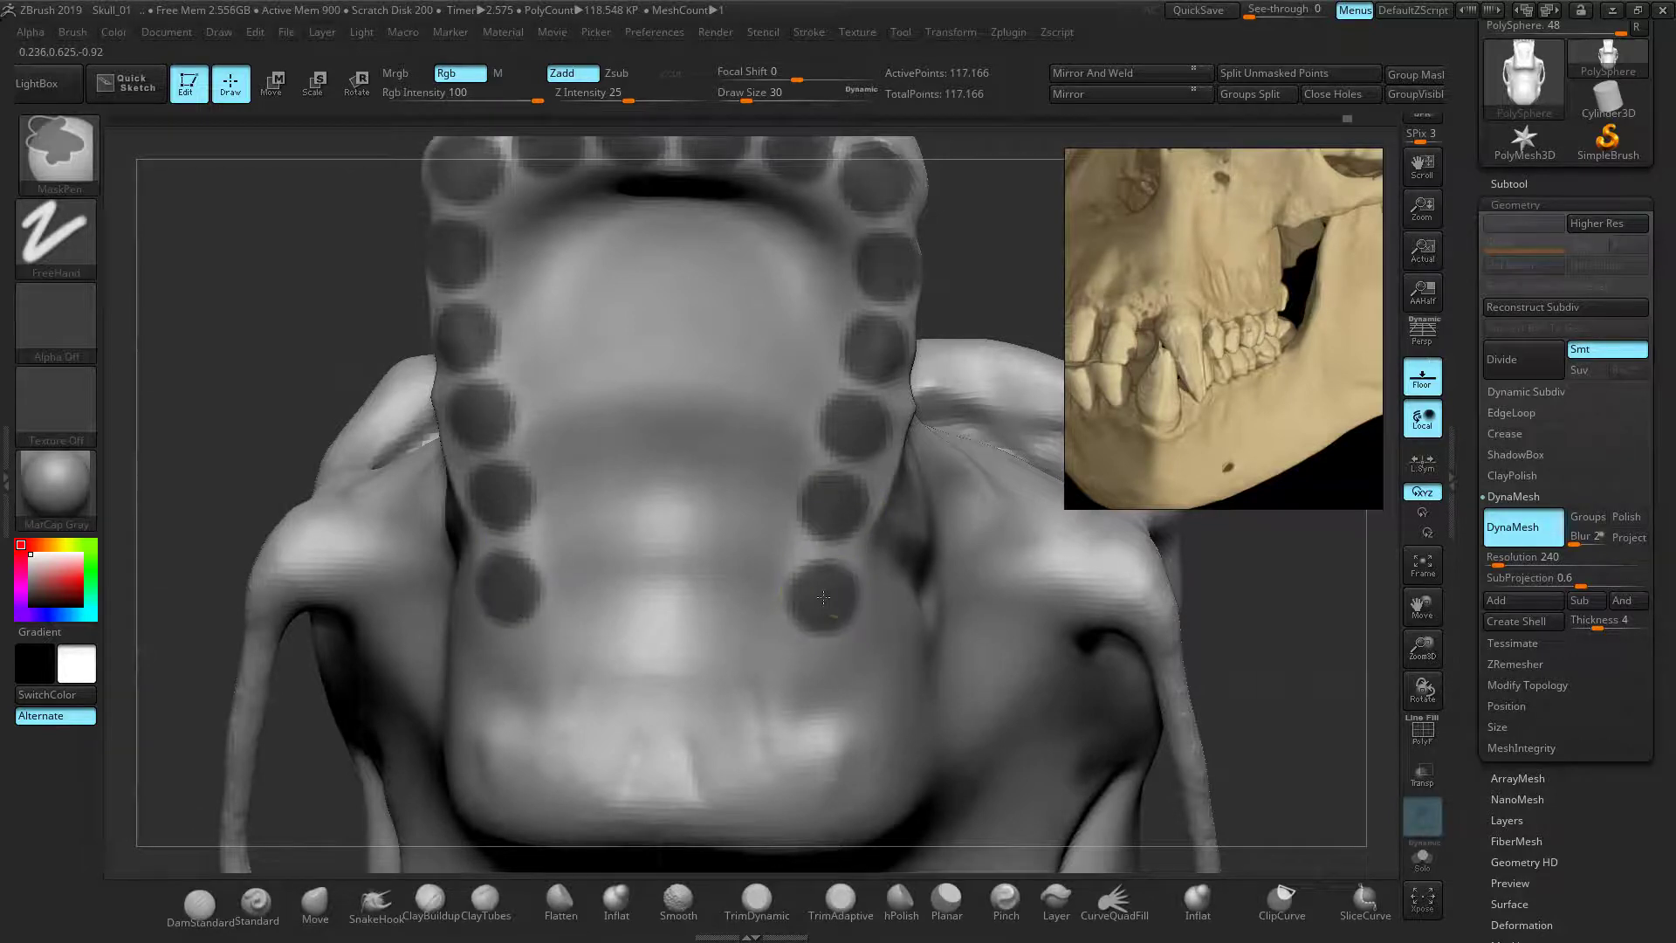
Examine the tooth row of the reference skulls and compare it with the sculpt's jaw in side view
{"action": "mouse_move", "coordinate": [1018, 254]}
{"action": "left_mouse_down"}
{"action": "mouse_move", "coordinate": [1010, 518]}
{"action": "mouse_move", "coordinate": [877, 532]}
{"action": "mouse_move", "coordinate": [795, 689]}
{"action": "mouse_move", "coordinate": [732, 658]}
{"action": "left_mouse_up"}
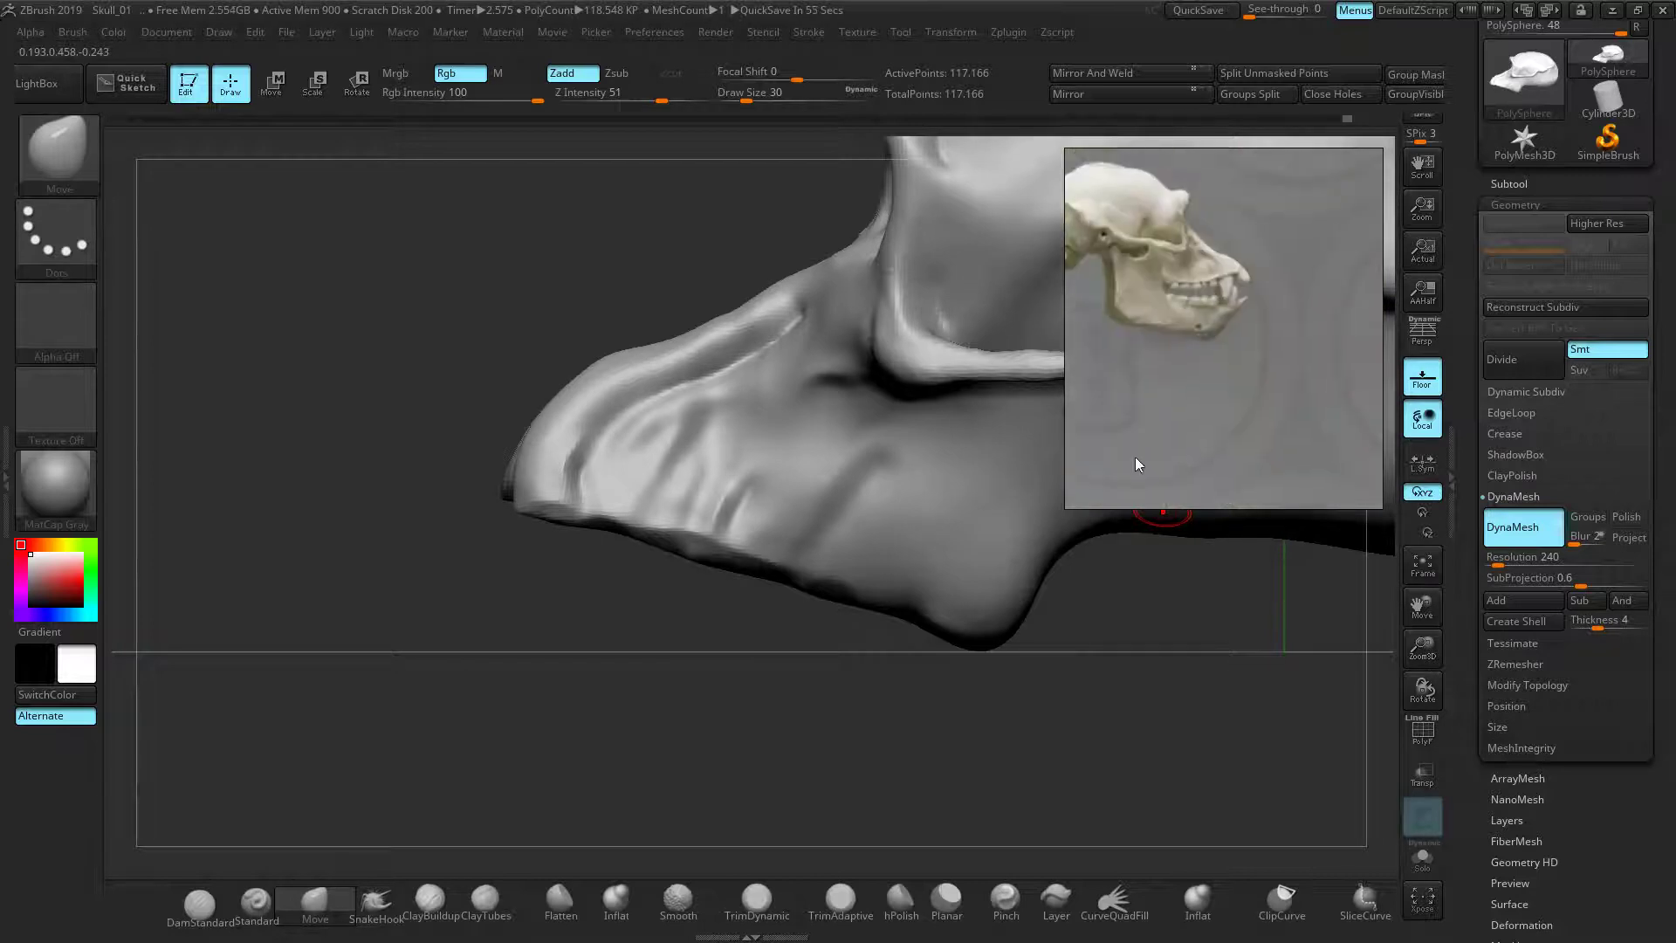
{"action": "left_click_drag", "start_coordinate": [536, 332], "coordinate": [494, 243]}
{"action": "middle_click_drag", "start_coordinate": [1167, 336], "coordinate": [1239, 406]}
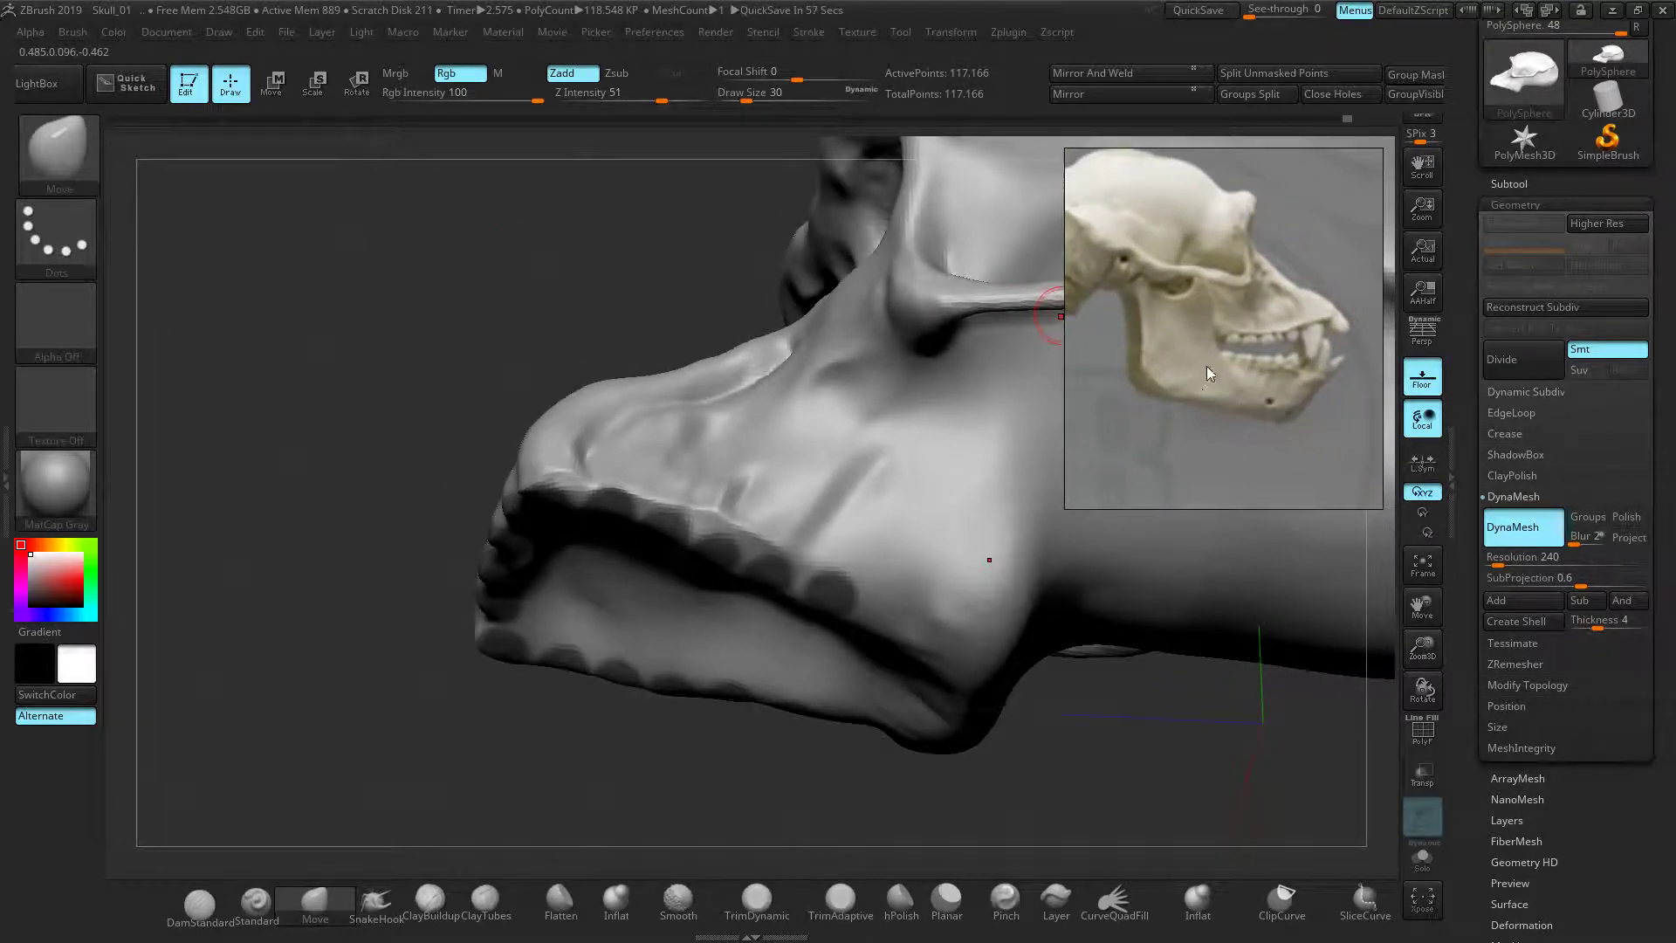
{"action": "scroll", "coordinate": [1206, 364], "scroll_direction": "down", "scroll_amount": 5}
{"action": "scroll", "coordinate": [1169, 353], "scroll_direction": "up", "scroll_amount": 2}
{"action": "scroll", "coordinate": [1189, 347], "scroll_direction": "up", "scroll_amount": 3}
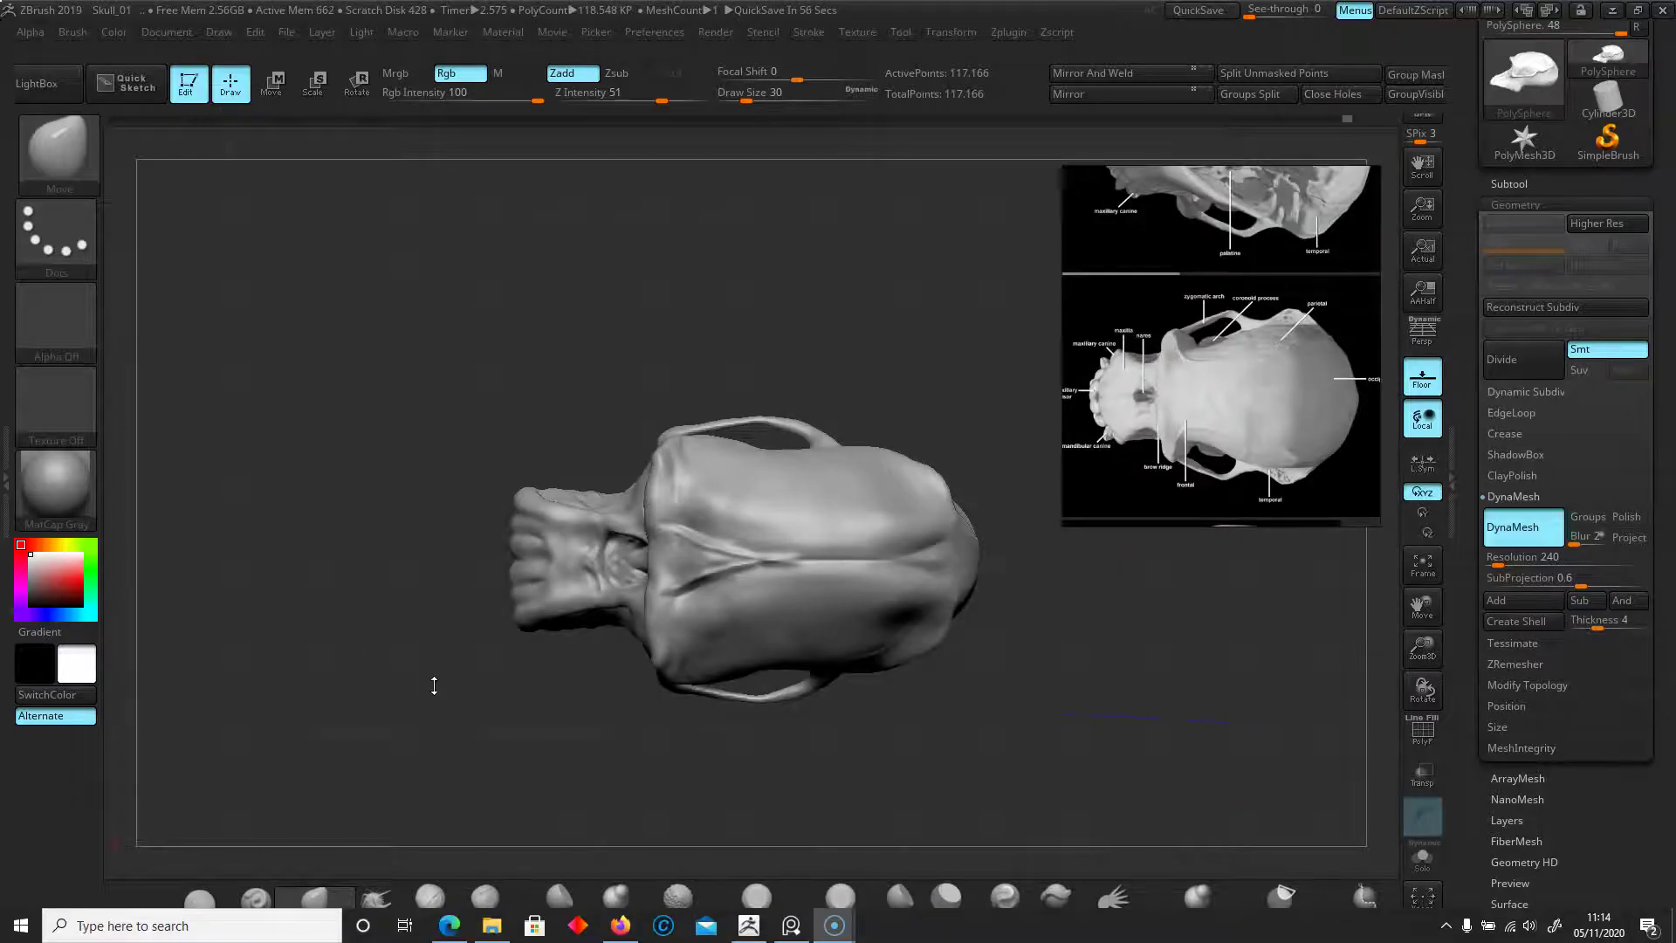
{"action": "middle_click_drag", "start_coordinate": [1171, 218], "coordinate": [1153, 373]}
{"action": "middle_click_drag", "start_coordinate": [1182, 458], "coordinate": [1236, 42]}
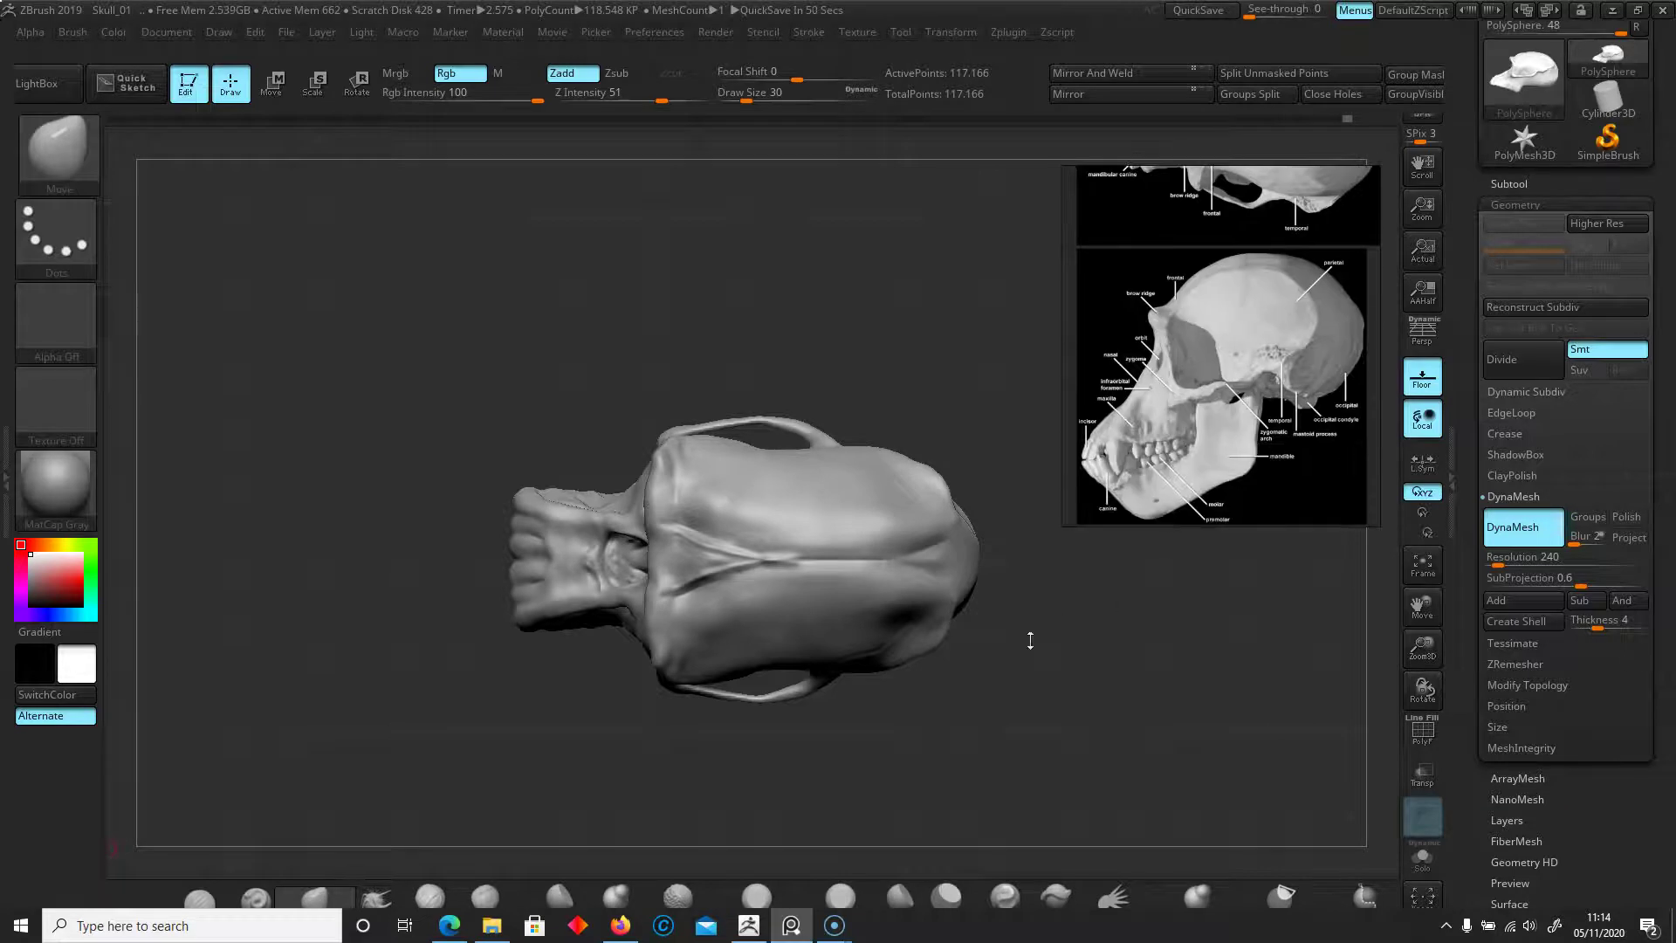
{"action": "mouse_move", "coordinate": [1029, 655]}
{"action": "left_mouse_down"}
{"action": "mouse_move", "coordinate": [946, 630]}
{"action": "mouse_move", "coordinate": [886, 671]}
{"action": "mouse_move", "coordinate": [807, 663]}
{"action": "mouse_move", "coordinate": [827, 630]}
{"action": "mouse_move", "coordinate": [820, 644]}
{"action": "left_mouse_up"}
{"action": "key", "text": "ctrl"}
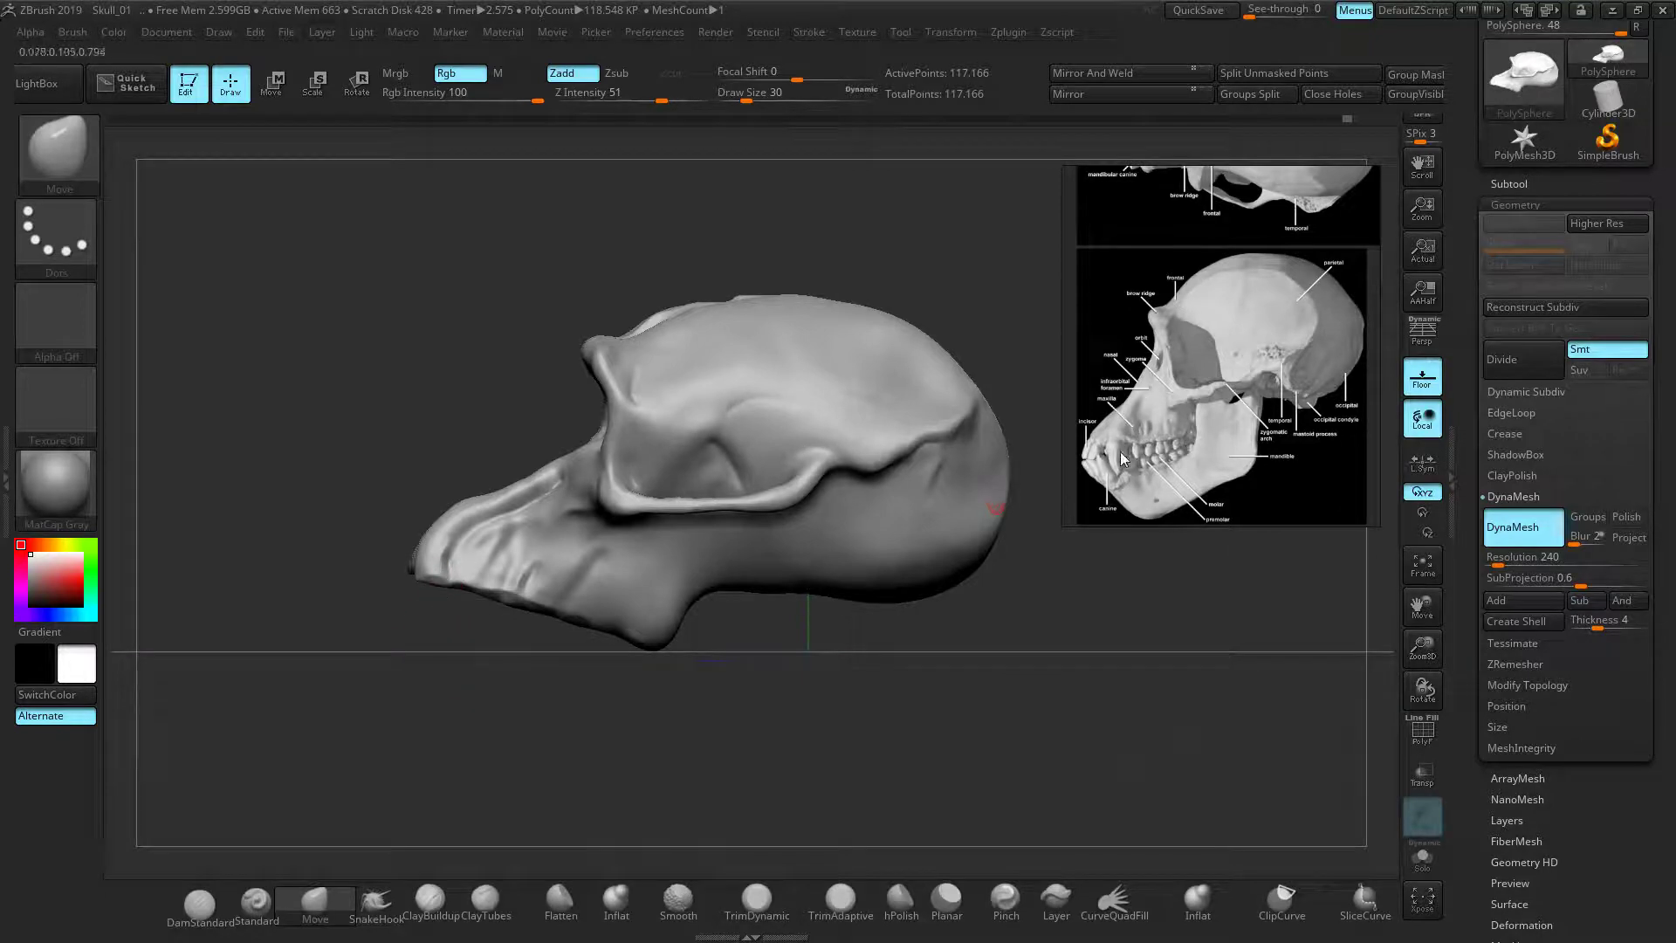
Mask one more molar spot at the rear of each tooth row and invert the mask to free the teeth
{"action": "mouse_move", "coordinate": [636, 690]}
{"action": "left_mouse_down"}
{"action": "mouse_move", "coordinate": [603, 582]}
{"action": "mouse_move", "coordinate": [601, 642]}
{"action": "left_mouse_up"}
{"action": "key", "text": "ctrl"}
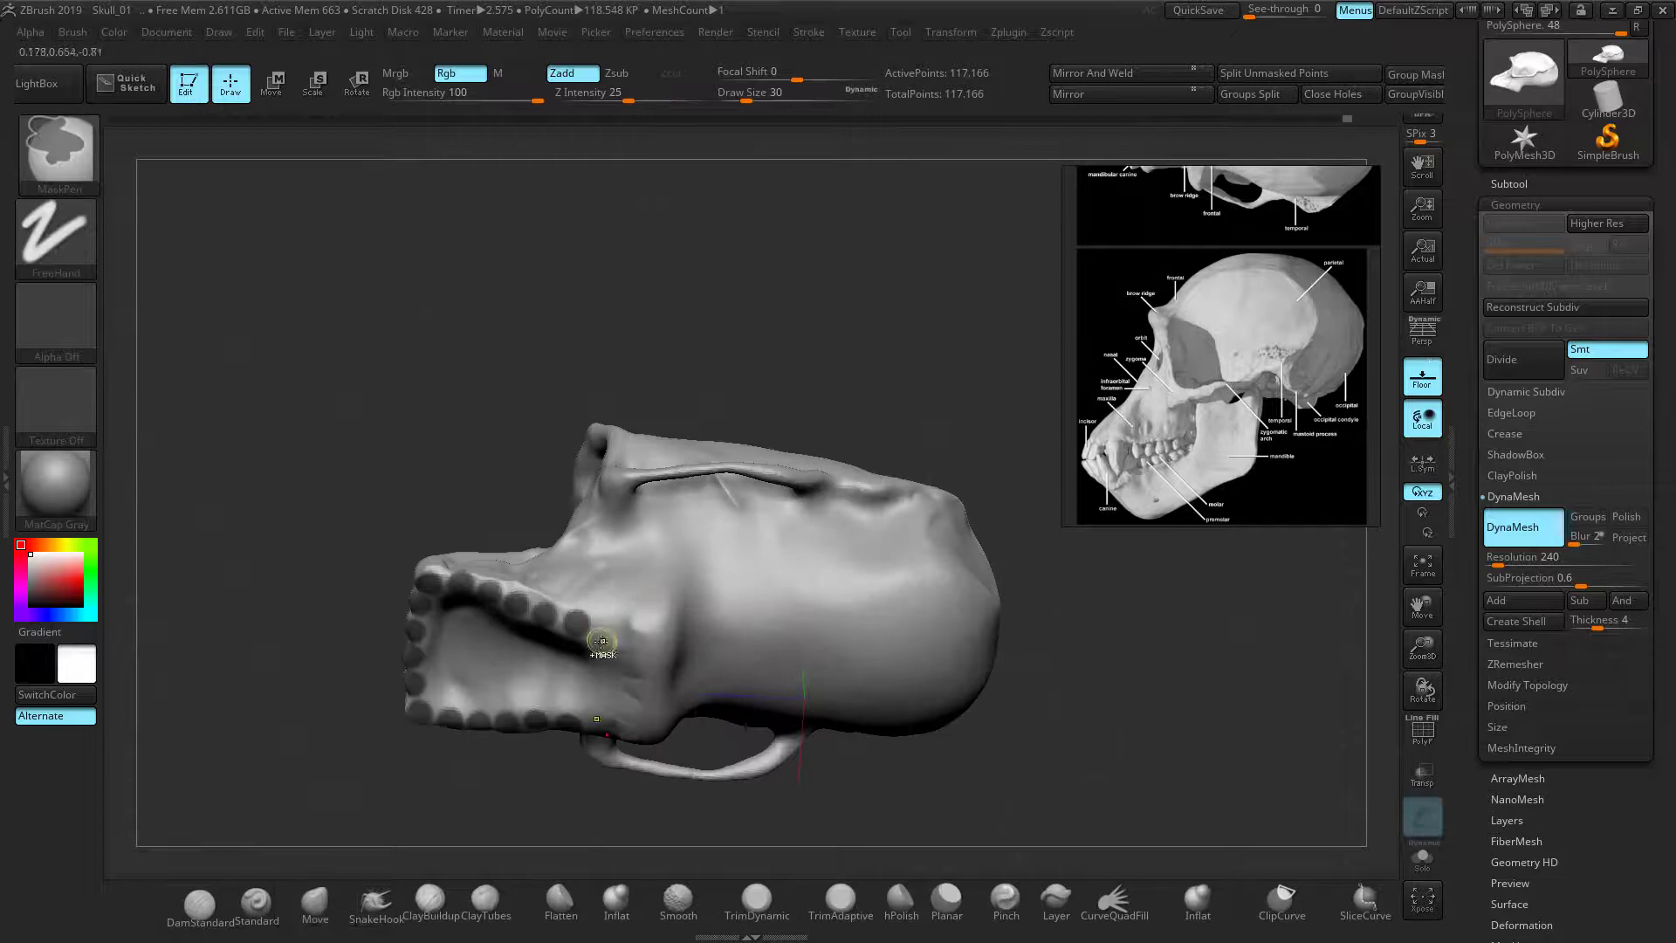
{"action": "left_click", "coordinate": [384, 358], "text": "ctrl"}
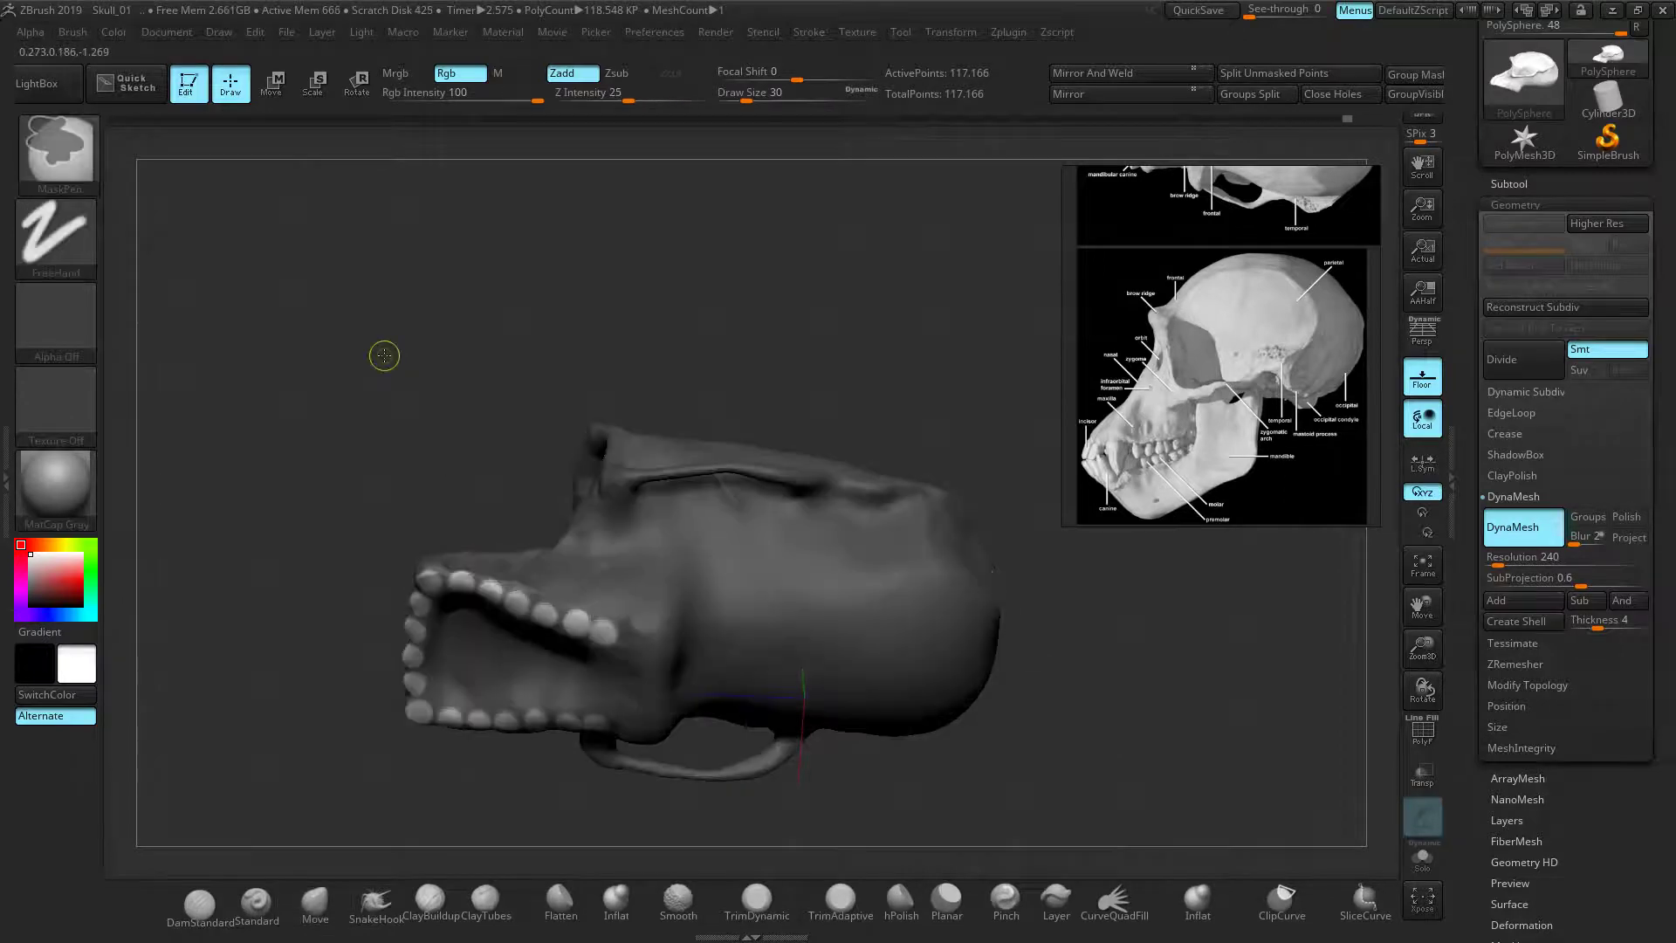
Move the unmasked tooth spots downward out of the jaw, clear the mask and update the DynaMesh
{"action": "left_click", "coordinate": [275, 90]}
{"action": "left_click_drag", "start_coordinate": [313, 440], "coordinate": [334, 571]}
{"action": "left_click_drag", "start_coordinate": [900, 508], "coordinate": [899, 527]}
{"action": "left_click_drag", "start_coordinate": [793, 630], "coordinate": [790, 630]}
{"action": "left_click_drag", "start_coordinate": [320, 450], "coordinate": [612, 306], "text": "ctrl"}
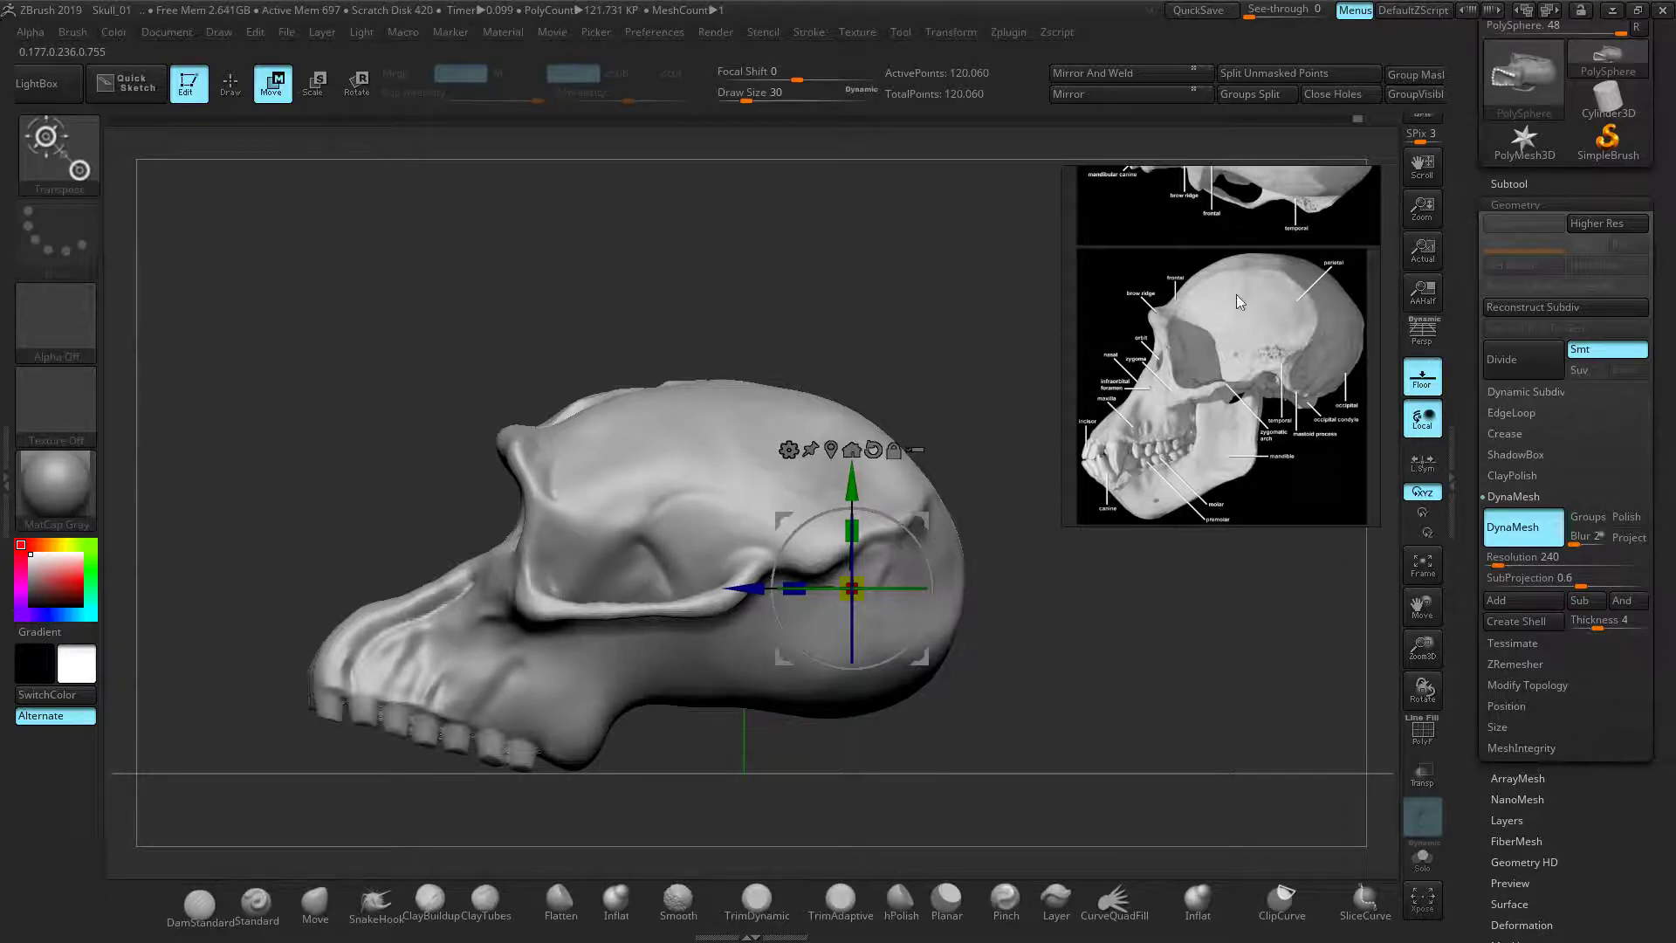
Examine the labelled top-view reference skull and turn the sculpt to a matching top view
{"action": "scroll", "coordinate": [1252, 377], "scroll_direction": "down", "scroll_amount": 2}
{"action": "middle_click_drag", "start_coordinate": [1218, 305], "coordinate": [1407, 541]}
{"action": "middle_click_drag", "start_coordinate": [1105, 316], "coordinate": [991, 391]}
{"action": "scroll", "coordinate": [1254, 369], "scroll_direction": "up", "scroll_amount": 1}
{"action": "middle_click_drag", "start_coordinate": [1323, 353], "coordinate": [1218, 352]}
{"action": "middle_click_drag", "start_coordinate": [1366, 425], "coordinate": [1262, 325]}
{"action": "left_click_drag", "start_coordinate": [799, 292], "coordinate": [757, 298], "text": "shift"}
{"action": "left_click_drag", "start_coordinate": [911, 324], "coordinate": [905, 279], "text": "alt"}
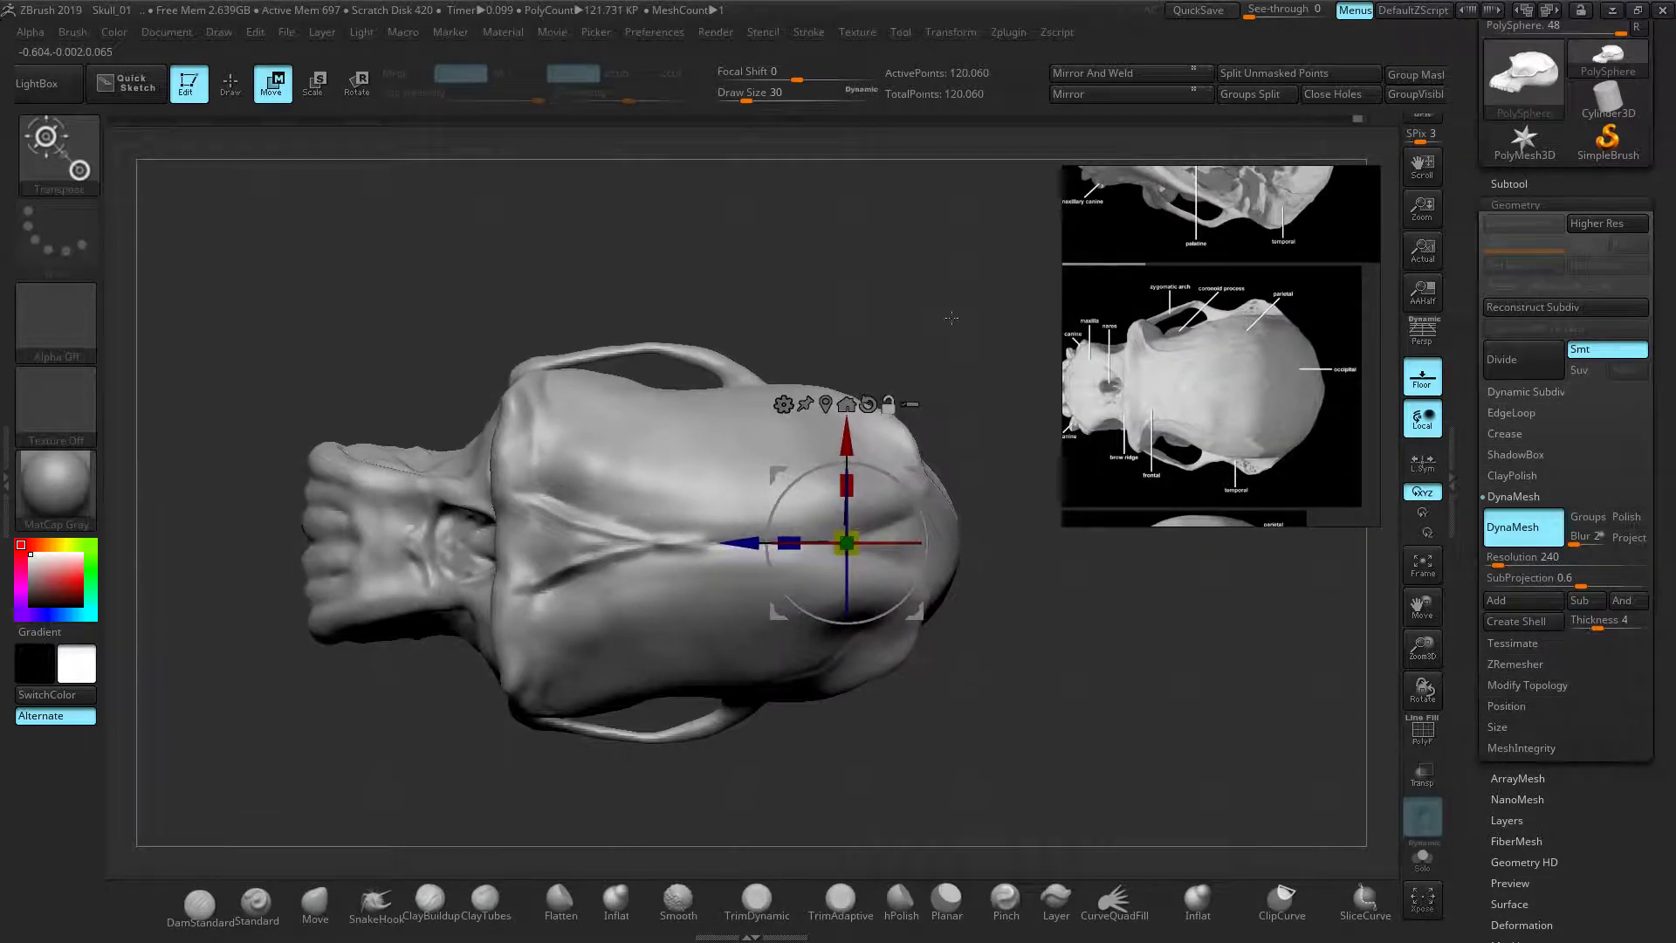
Push in and round the back of the cranium with the Move brush, using a draw size up to 262, and smooth it
{"action": "left_click", "coordinate": [315, 902]}
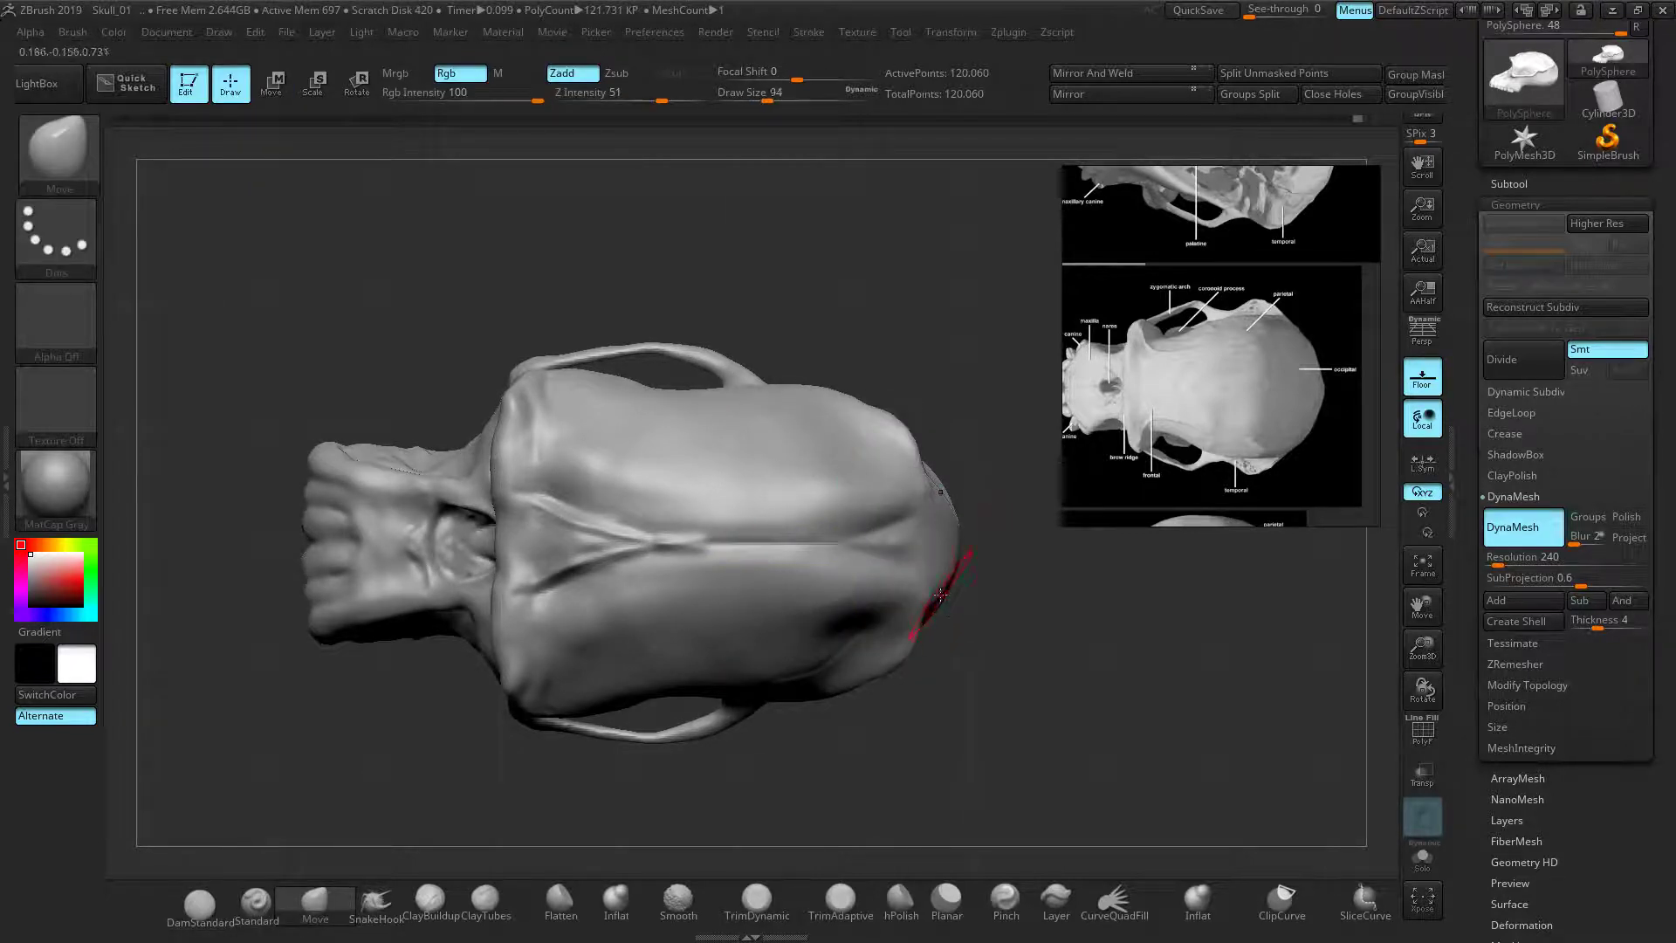
{"action": "mouse_move", "coordinate": [947, 538]}
{"action": "left_mouse_down"}
{"action": "mouse_move", "coordinate": [927, 539]}
{"action": "mouse_move", "coordinate": [945, 528]}
{"action": "mouse_move", "coordinate": [919, 502]}
{"action": "left_mouse_up"}
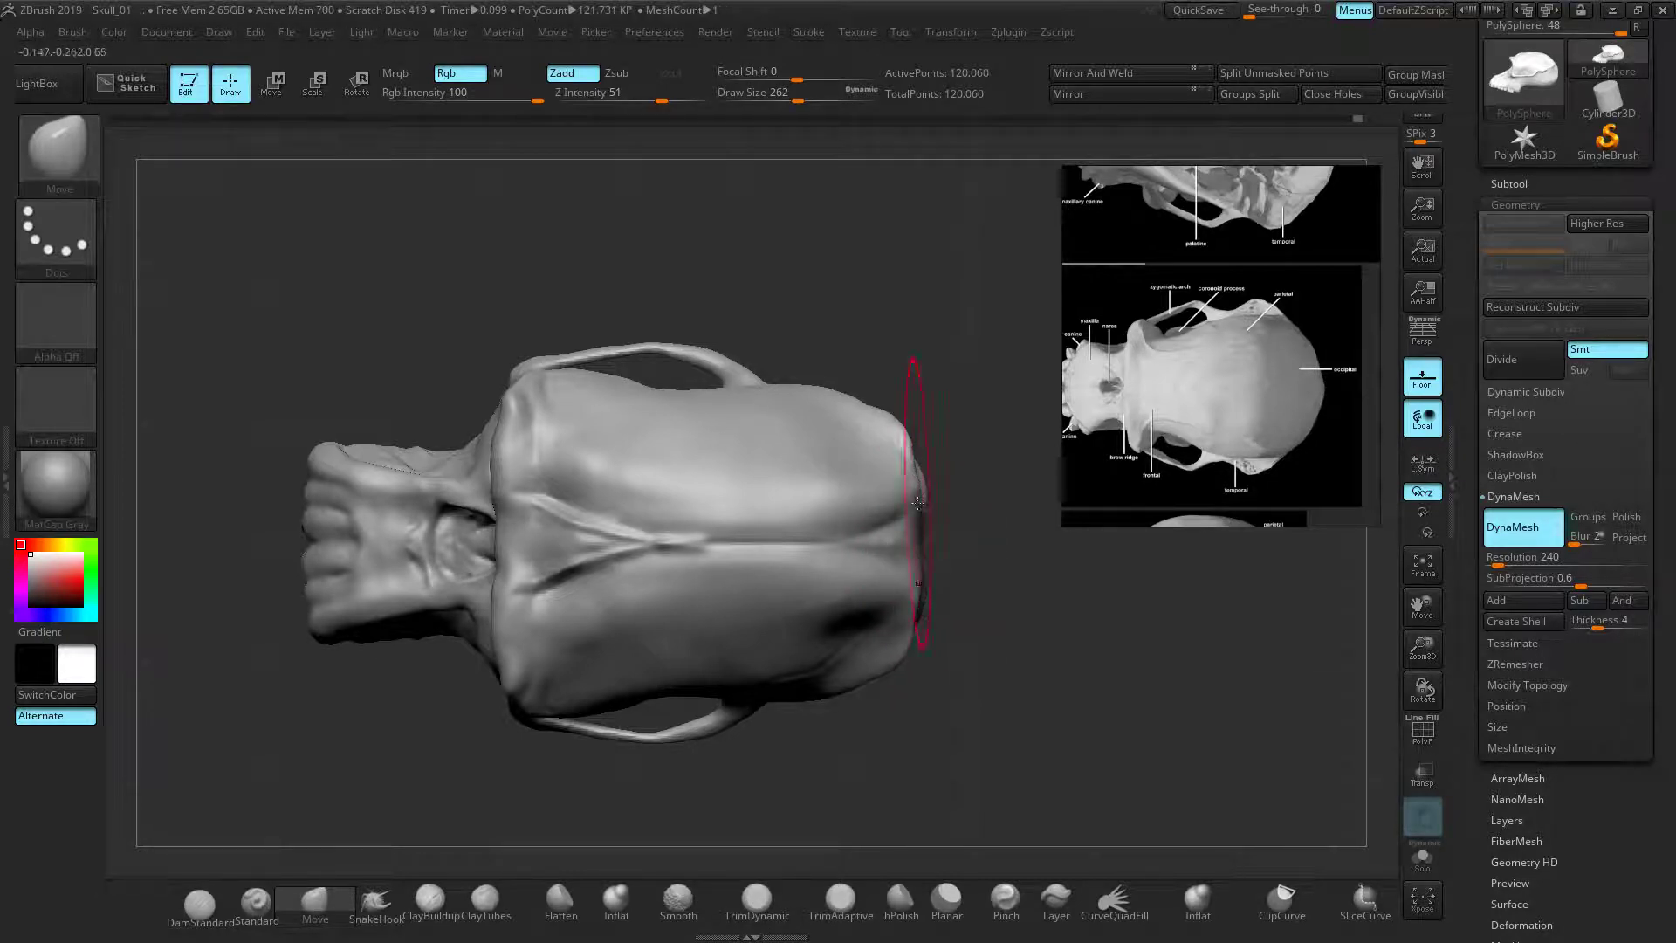
{"action": "left_click_drag", "start_coordinate": [882, 418], "coordinate": [868, 421]}
{"action": "mouse_move", "coordinate": [910, 509]}
{"action": "left_mouse_down"}
{"action": "mouse_move", "coordinate": [905, 447]}
{"action": "mouse_move", "coordinate": [928, 505]}
{"action": "mouse_move", "coordinate": [873, 404]}
{"action": "mouse_move", "coordinate": [874, 434]}
{"action": "left_mouse_up"}
{"action": "left_click_drag", "start_coordinate": [740, 517], "coordinate": [748, 543], "text": "shift"}
{"action": "left_click_drag", "start_coordinate": [925, 731], "coordinate": [1020, 670]}
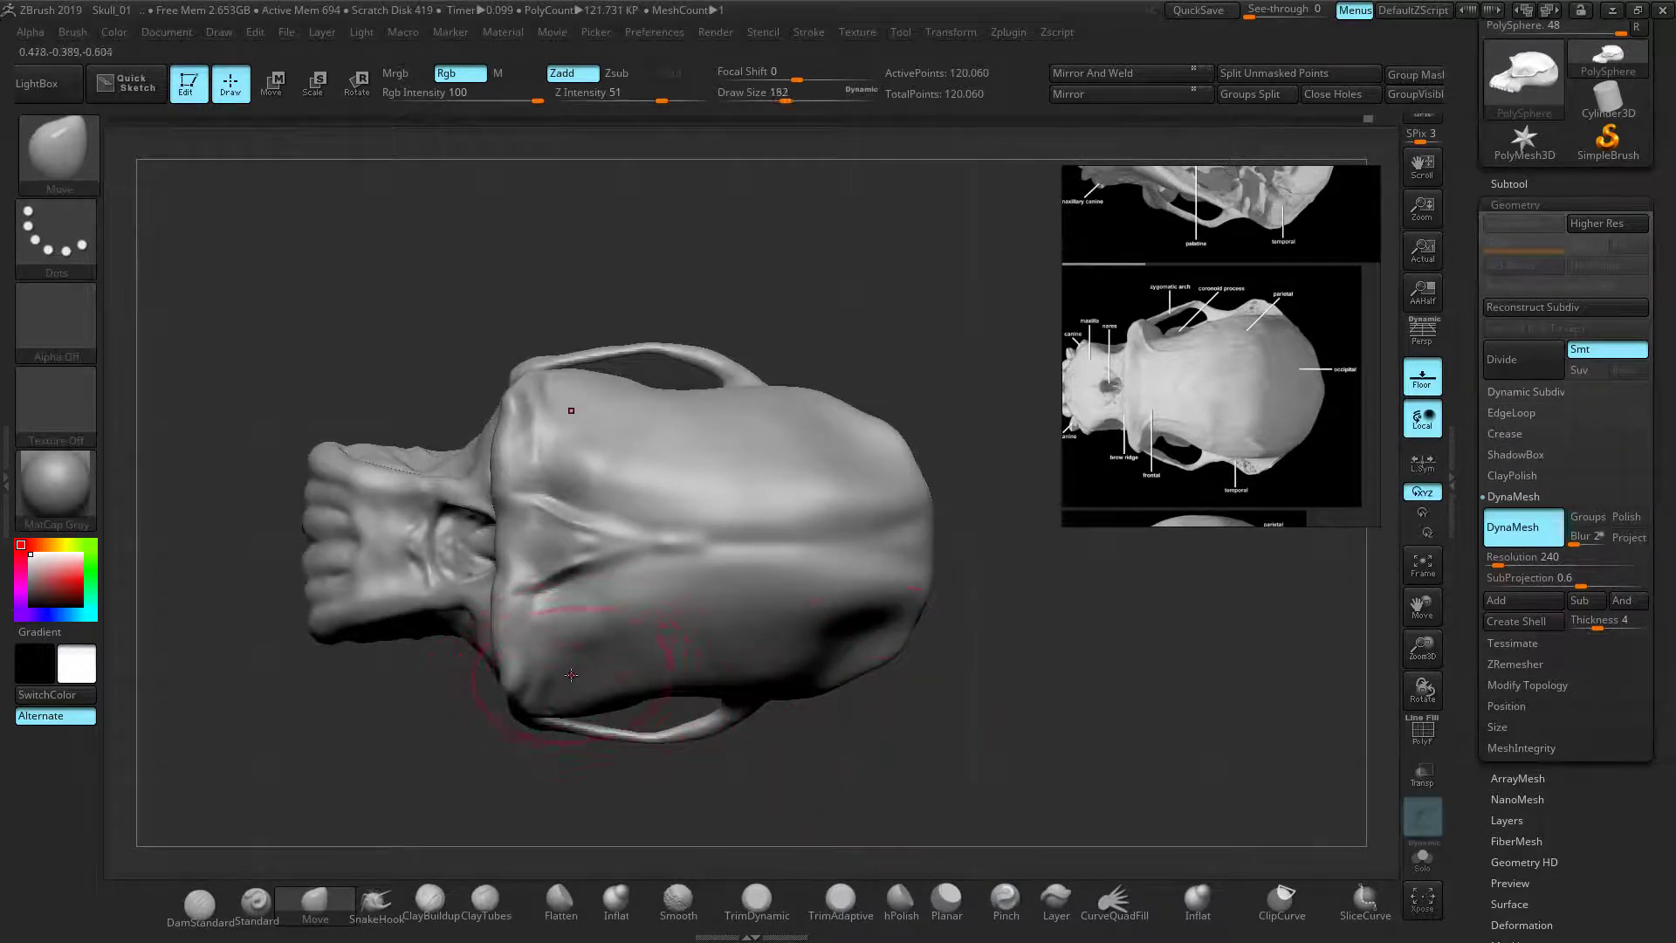
Reshape the temple areas just behind the brow ridge with the Move brush and check the cranium's sides
{"action": "mouse_move", "coordinate": [577, 671]}
{"action": "left_mouse_down"}
{"action": "mouse_move", "coordinate": [568, 647]}
{"action": "mouse_move", "coordinate": [557, 668]}
{"action": "mouse_move", "coordinate": [594, 656]}
{"action": "mouse_move", "coordinate": [539, 687]}
{"action": "left_mouse_up"}
{"action": "left_click", "coordinate": [616, 899]}
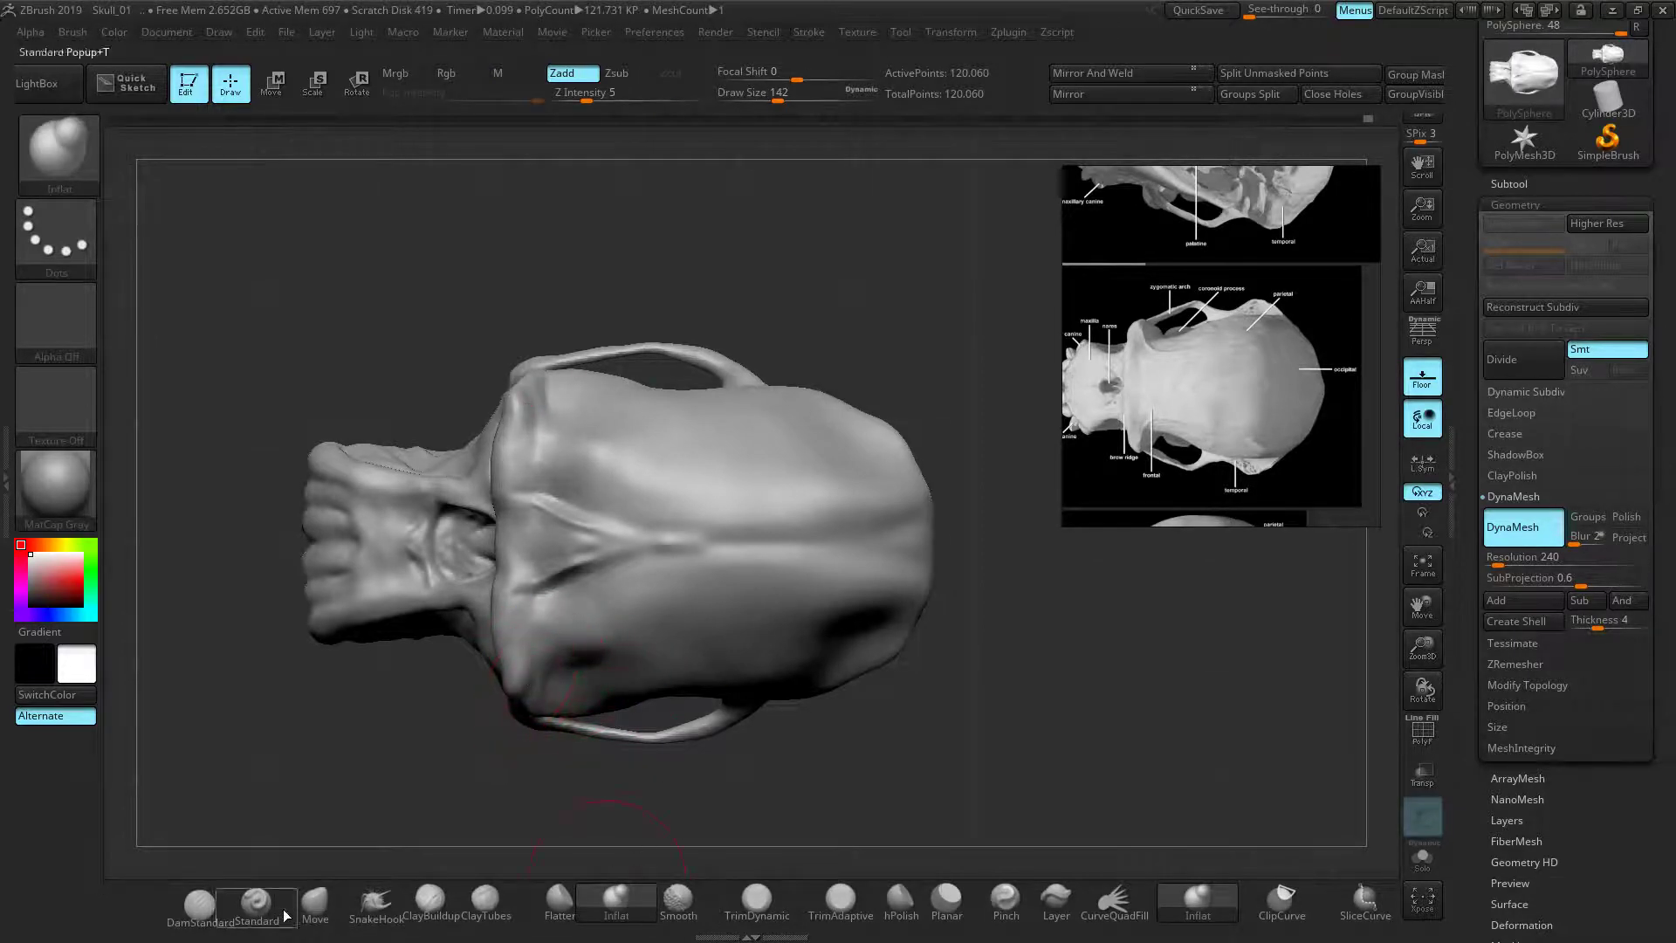
{"action": "left_click", "coordinate": [337, 923]}
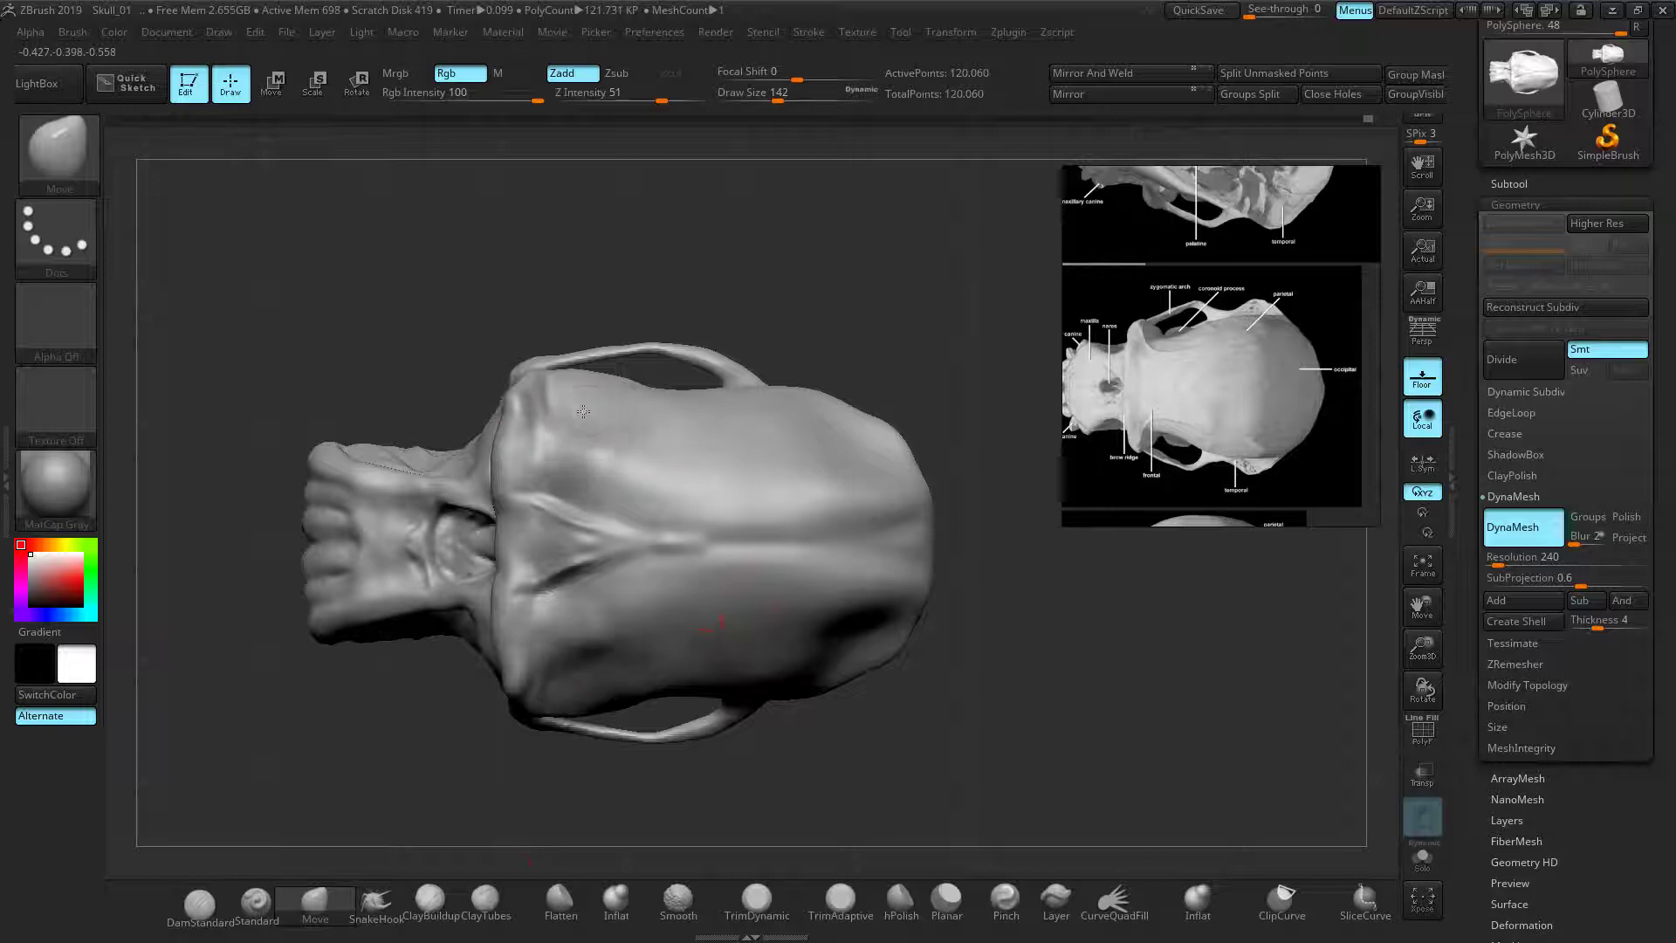
{"action": "left_click_drag", "start_coordinate": [936, 343], "coordinate": [939, 417]}
{"action": "left_click_drag", "start_coordinate": [817, 346], "coordinate": [826, 326]}
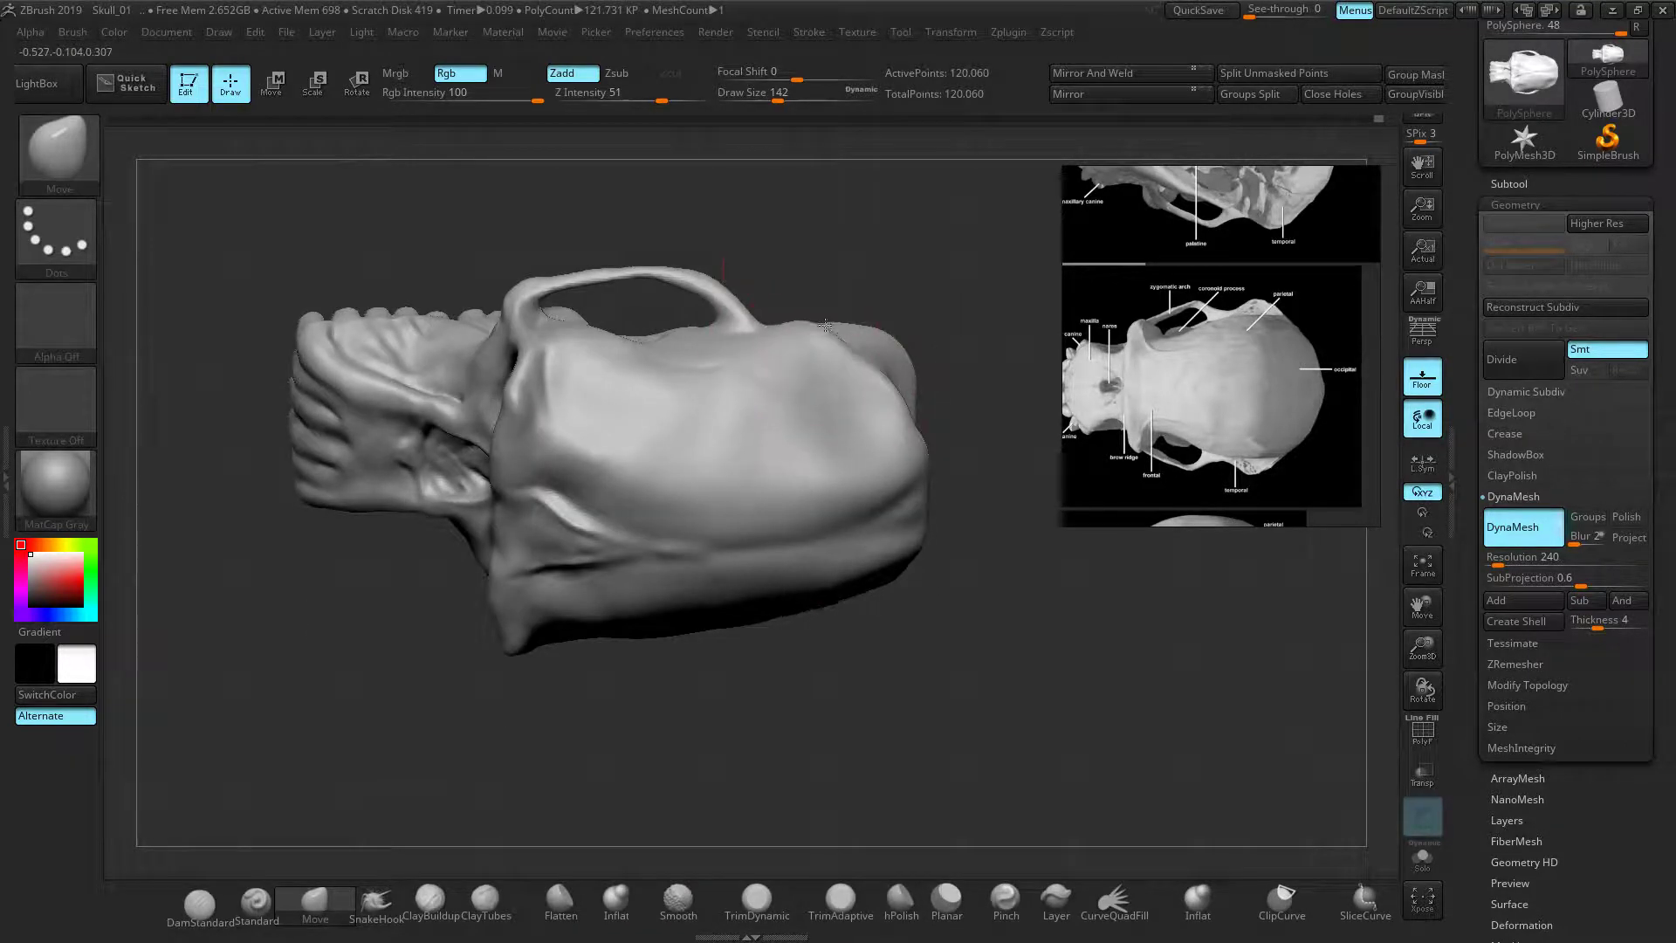
{"action": "left_click_drag", "start_coordinate": [875, 265], "coordinate": [882, 232]}
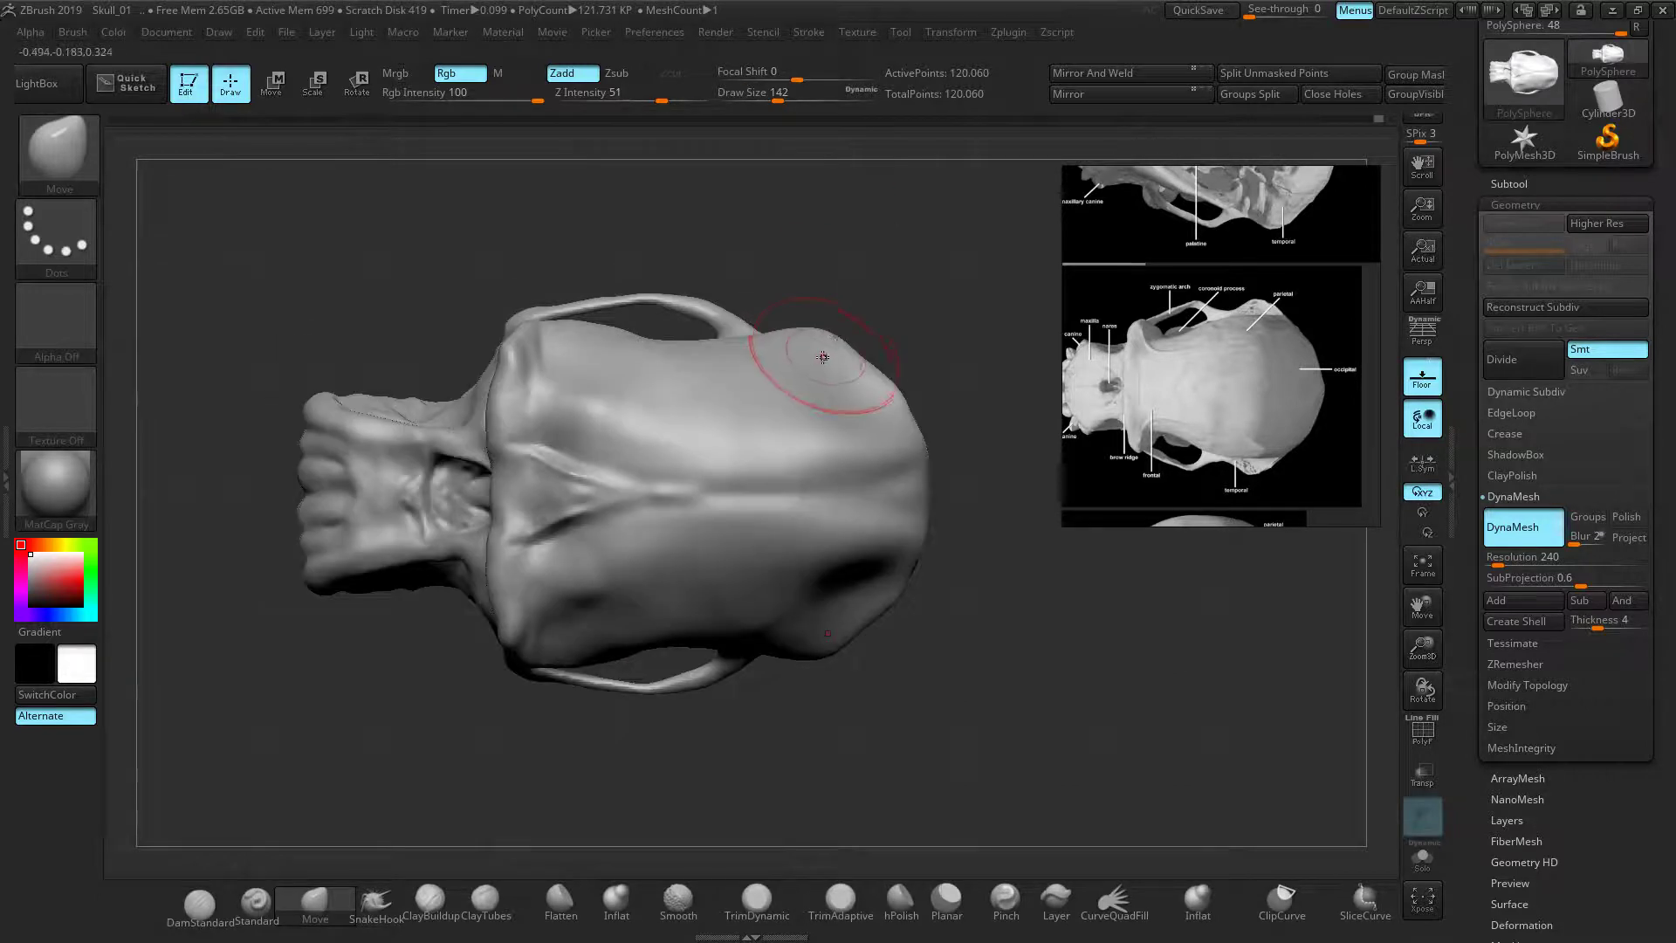
{"action": "left_click_drag", "start_coordinate": [890, 322], "coordinate": [966, 398]}
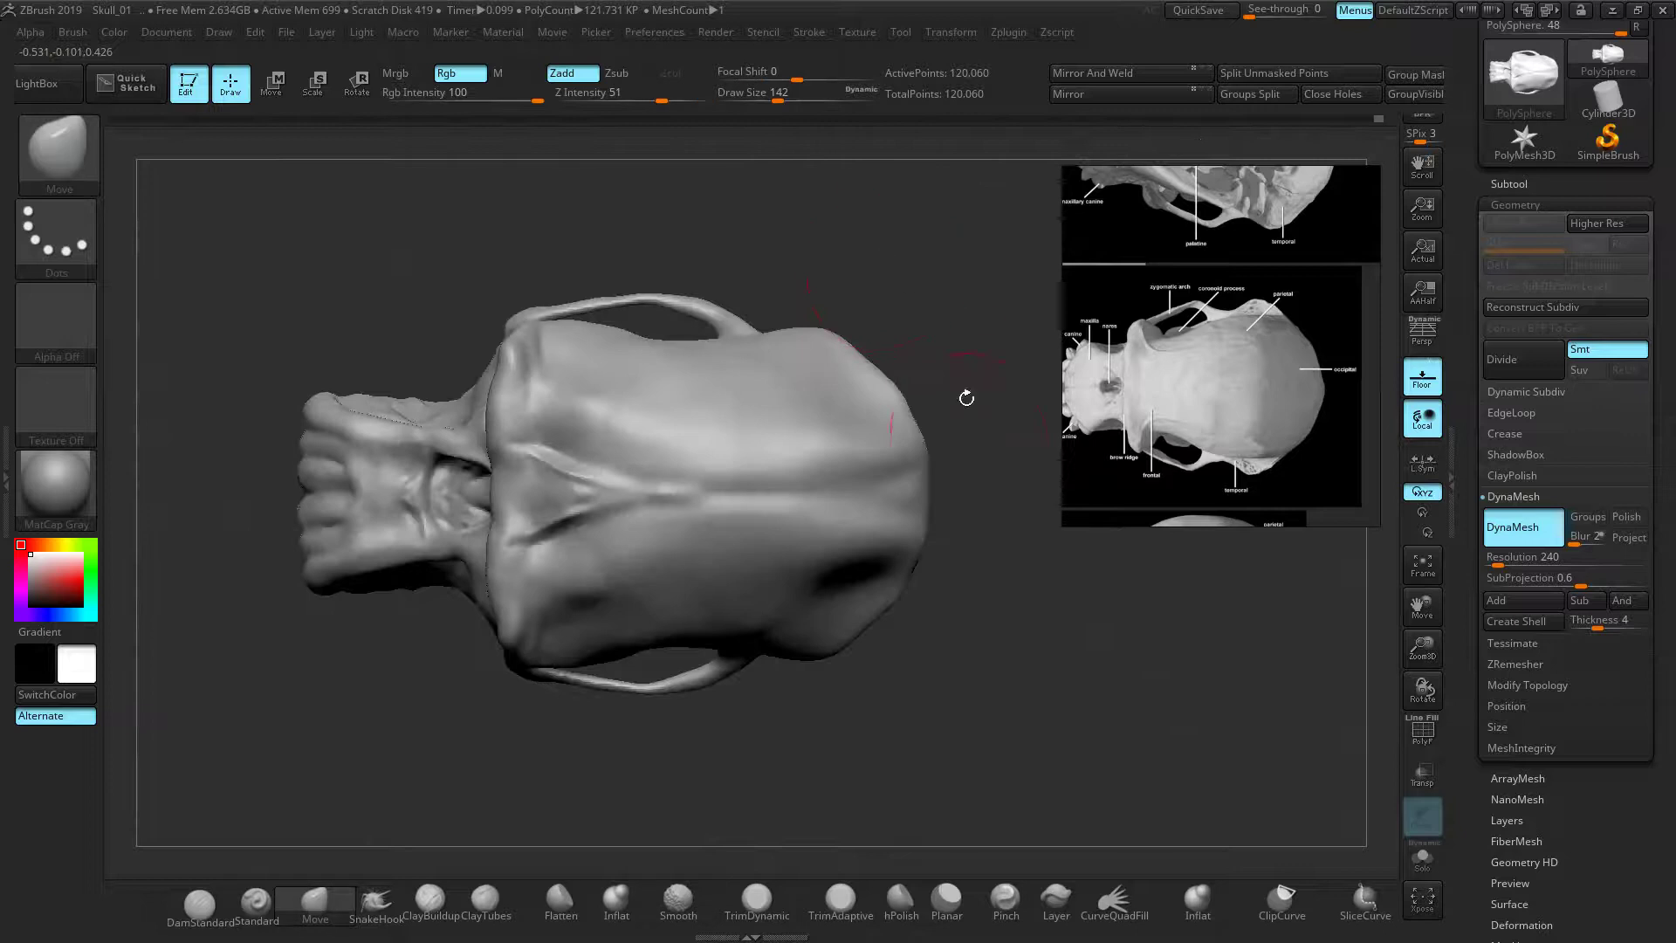
Try to carve the cranium's side behind the zygomatic arch with DamStandard at draw size 142, undoing the strokes
{"action": "left_click", "coordinate": [221, 926]}
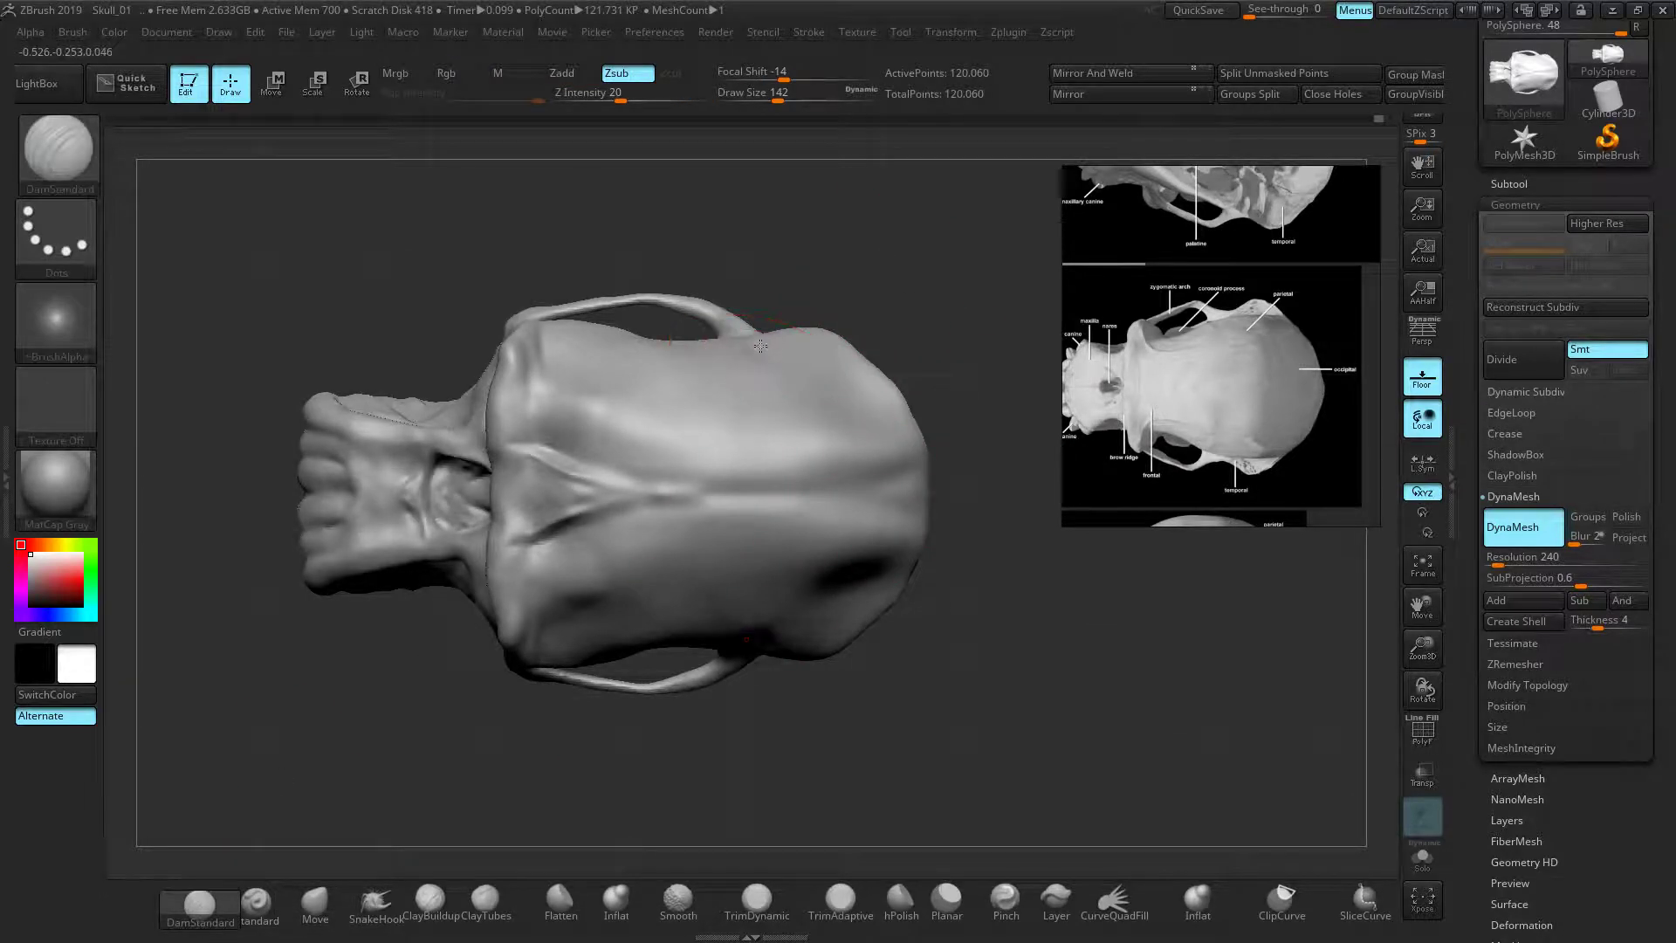
{"action": "left_click_drag", "start_coordinate": [760, 347], "coordinate": [834, 352]}
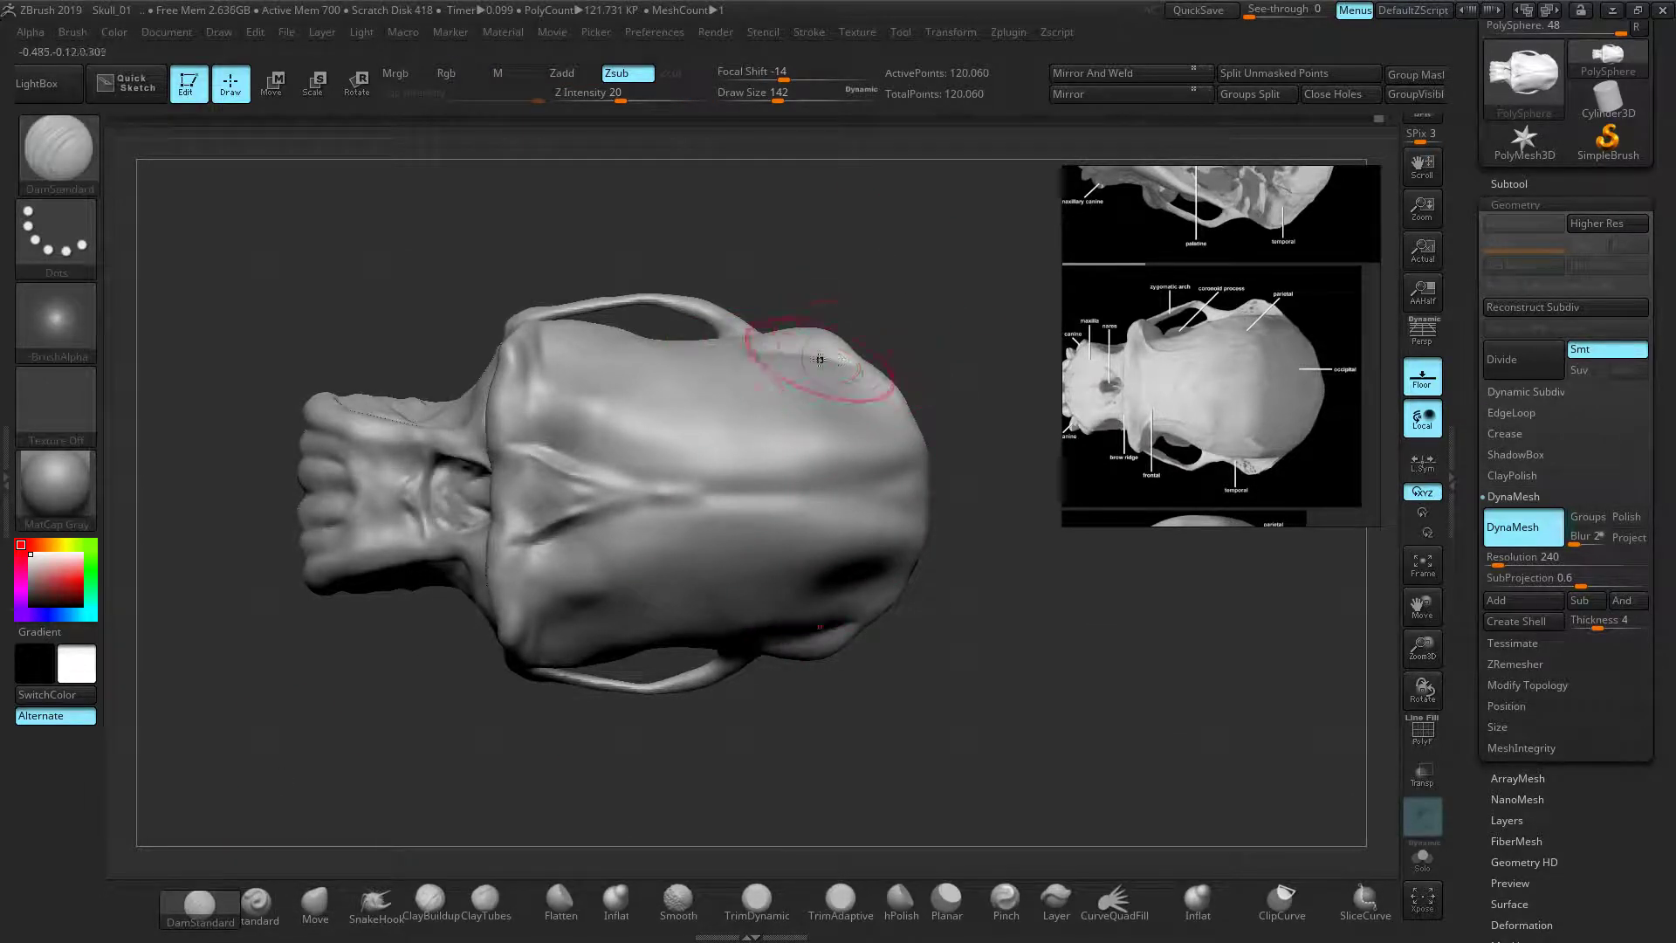
{"action": "left_click_drag", "start_coordinate": [728, 339], "coordinate": [618, 332]}
{"action": "key", "text": "ctrl+z"}
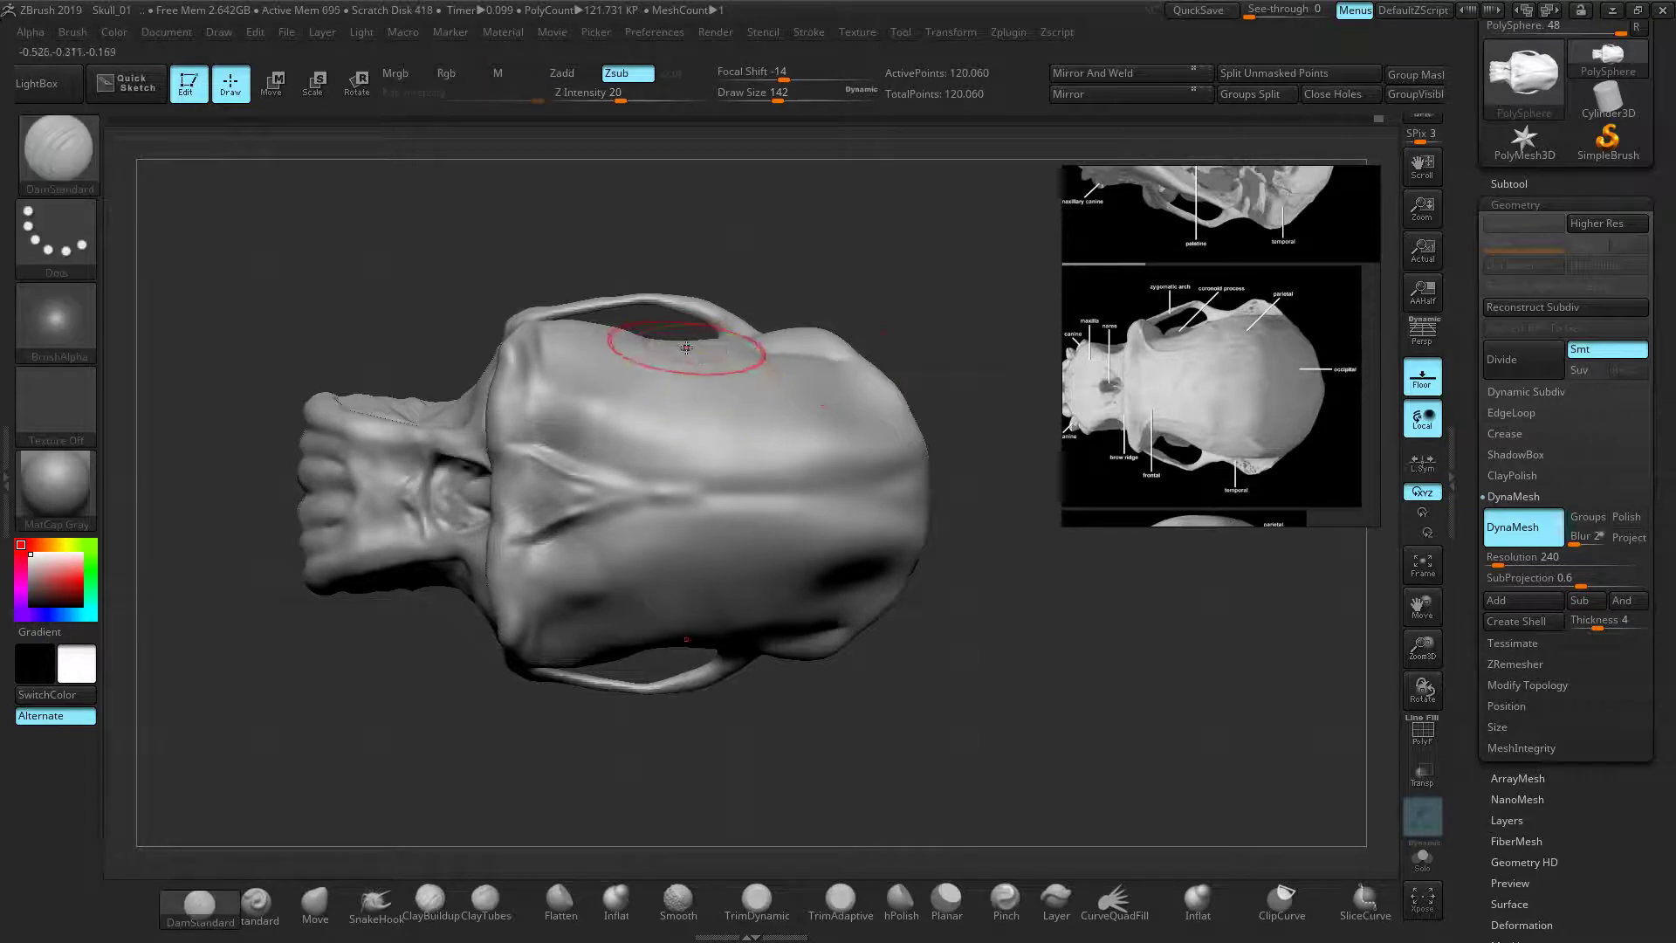
{"action": "left_click_drag", "start_coordinate": [755, 344], "coordinate": [864, 368]}
{"action": "key", "text": "ctrl+z"}
{"action": "key", "text": "ctrl+z"}
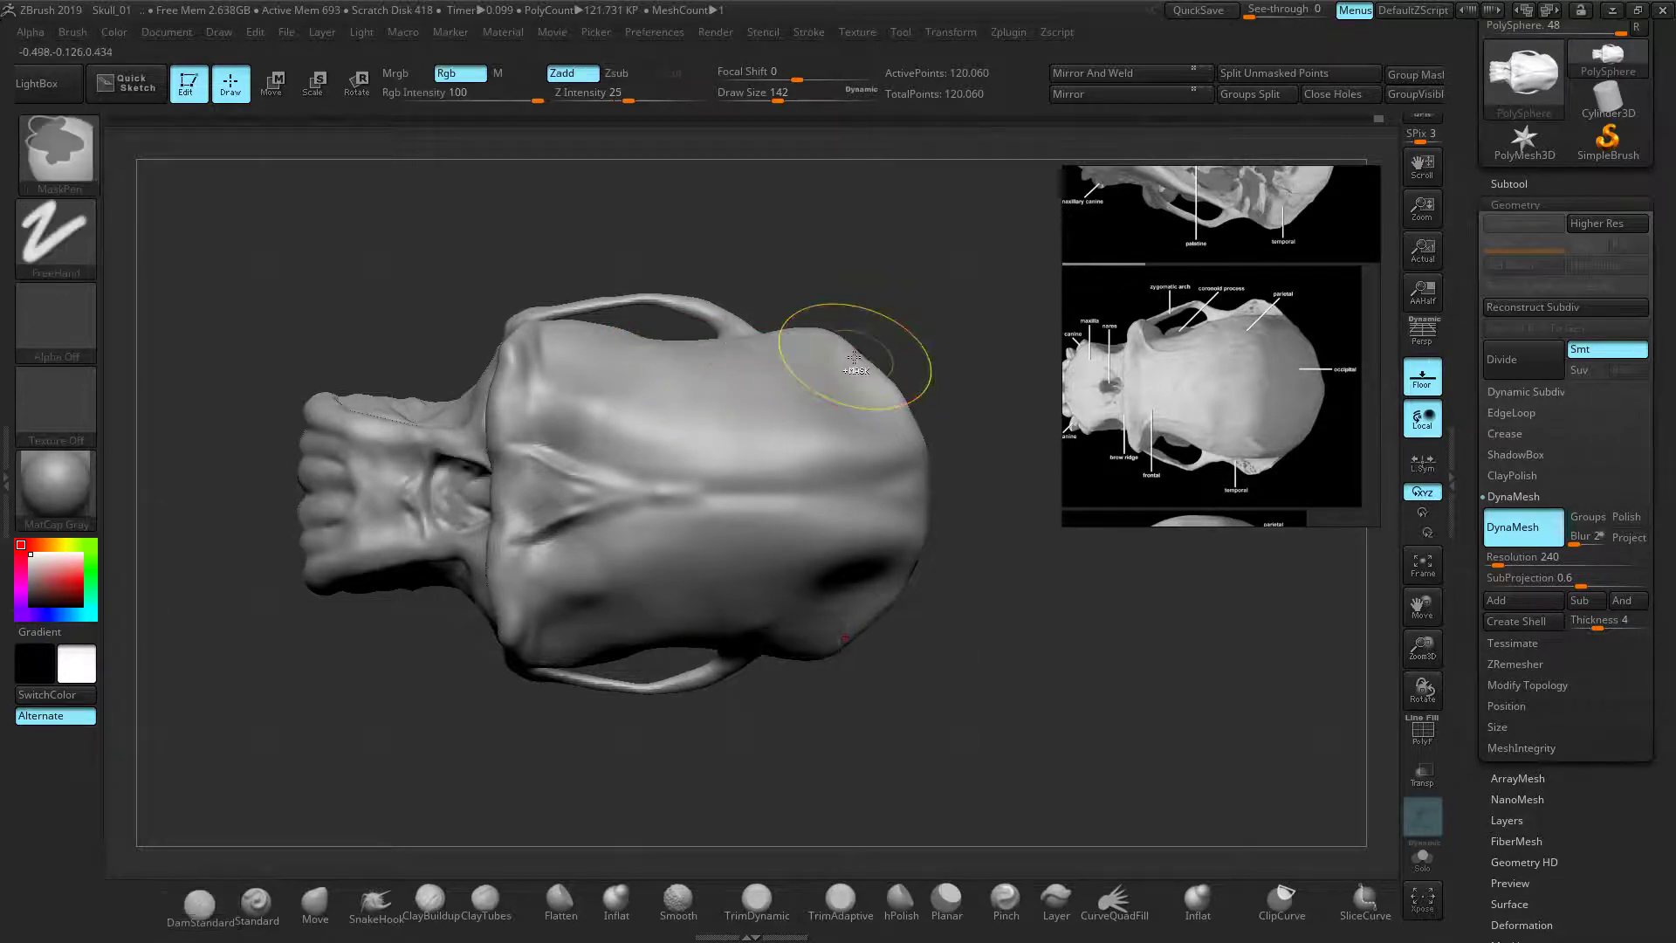
Rework the crease behind the zygomatic arch with DamStandard at draw size 114 and smooth the surrounding cranium side
{"action": "left_click_drag", "start_coordinate": [733, 339], "coordinate": [871, 352]}
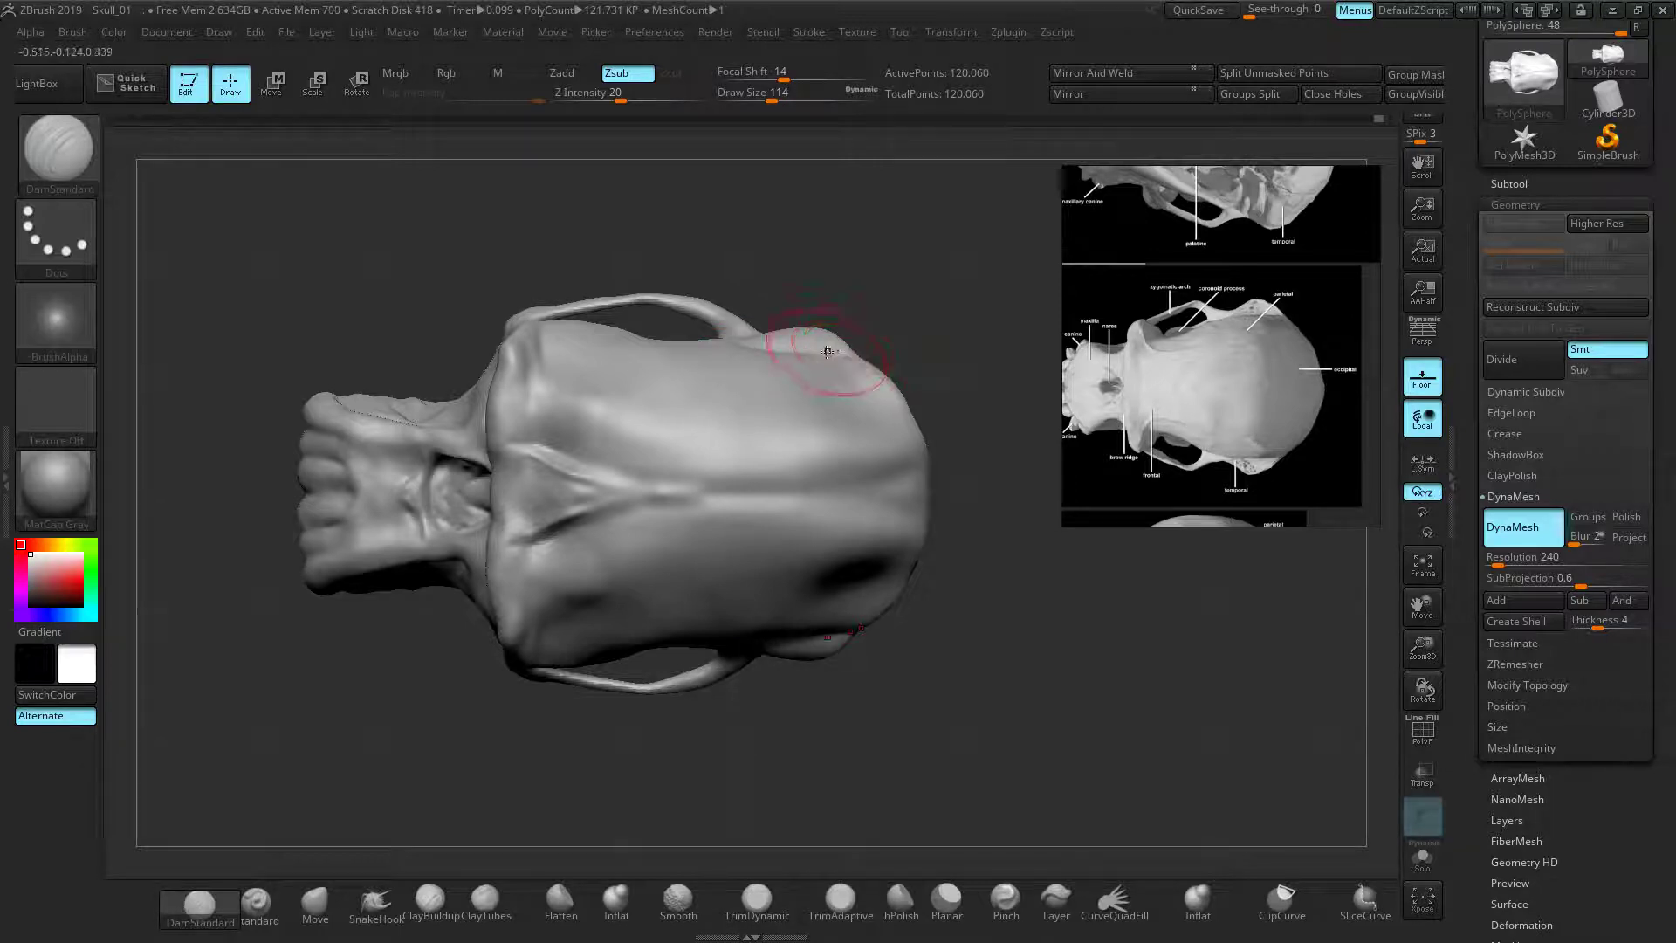
{"action": "key", "text": "ctrl+z"}
{"action": "left_click_drag", "start_coordinate": [658, 378], "coordinate": [684, 374], "text": "shift"}
{"action": "left_click_drag", "start_coordinate": [882, 281], "coordinate": [871, 362]}
{"action": "mouse_move", "coordinate": [704, 326]}
{"action": "left_mouse_down", "text": "shift"}
{"action": "mouse_move", "coordinate": [697, 339]}
{"action": "mouse_move", "coordinate": [714, 325]}
{"action": "left_mouse_up", "text": "shift"}
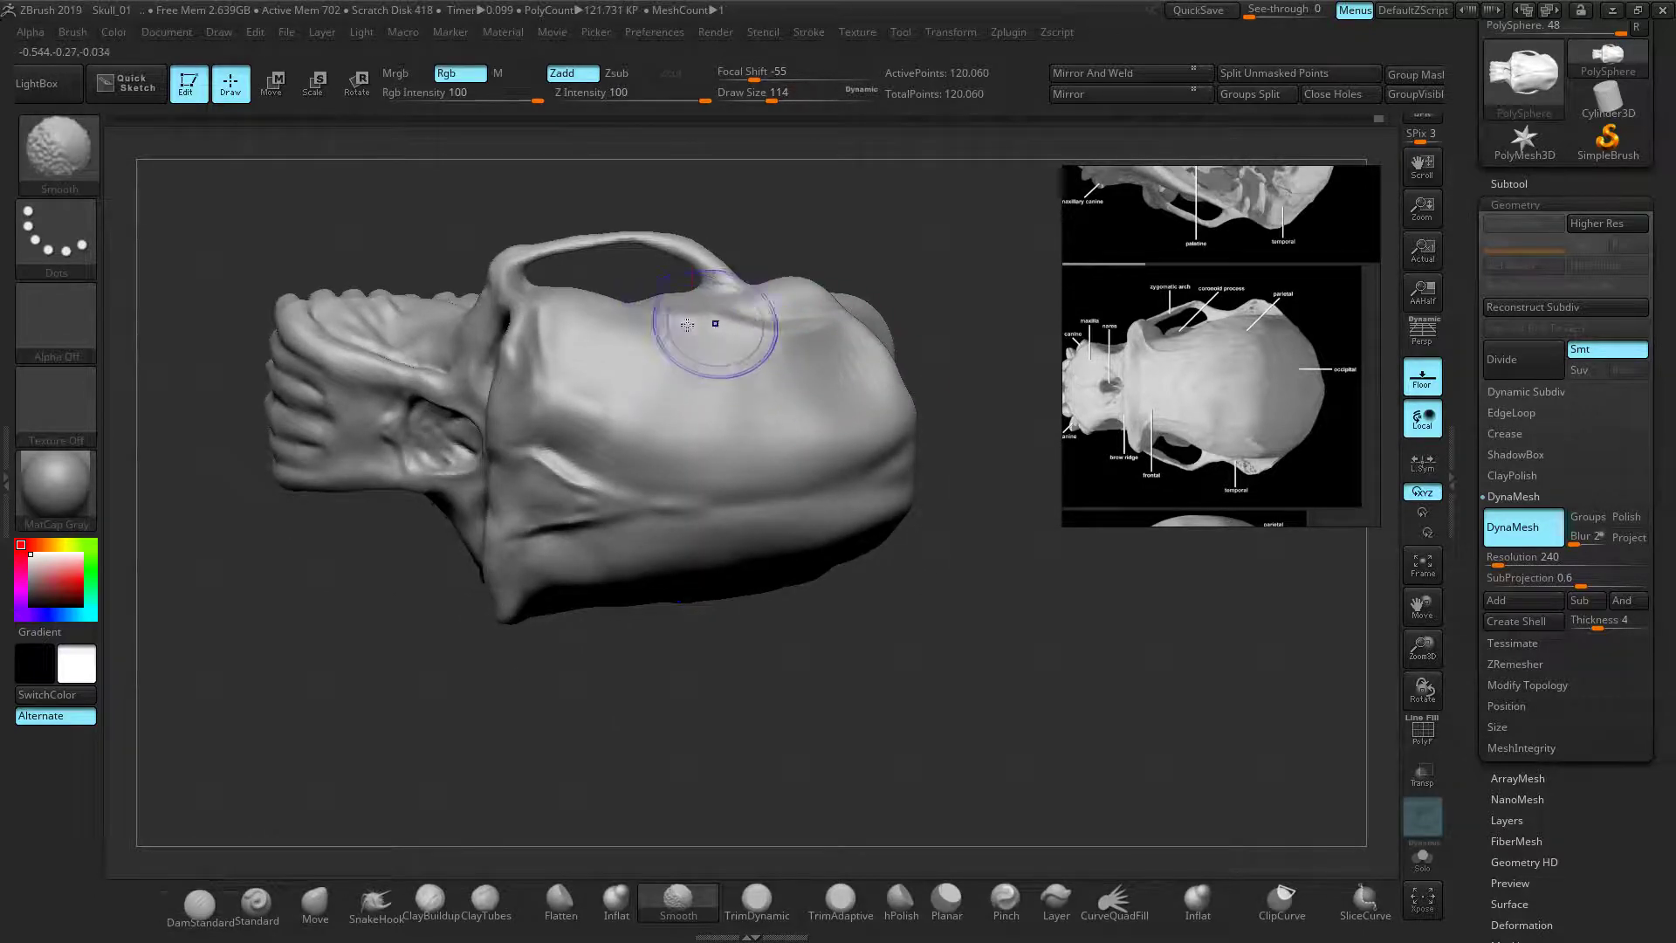
{"action": "left_click_drag", "start_coordinate": [851, 292], "coordinate": [845, 222]}
Push the lower back of the skull inward in side view with the Move brush at a draw size of about 200
{"action": "left_click_drag", "start_coordinate": [873, 509], "coordinate": [390, 854]}
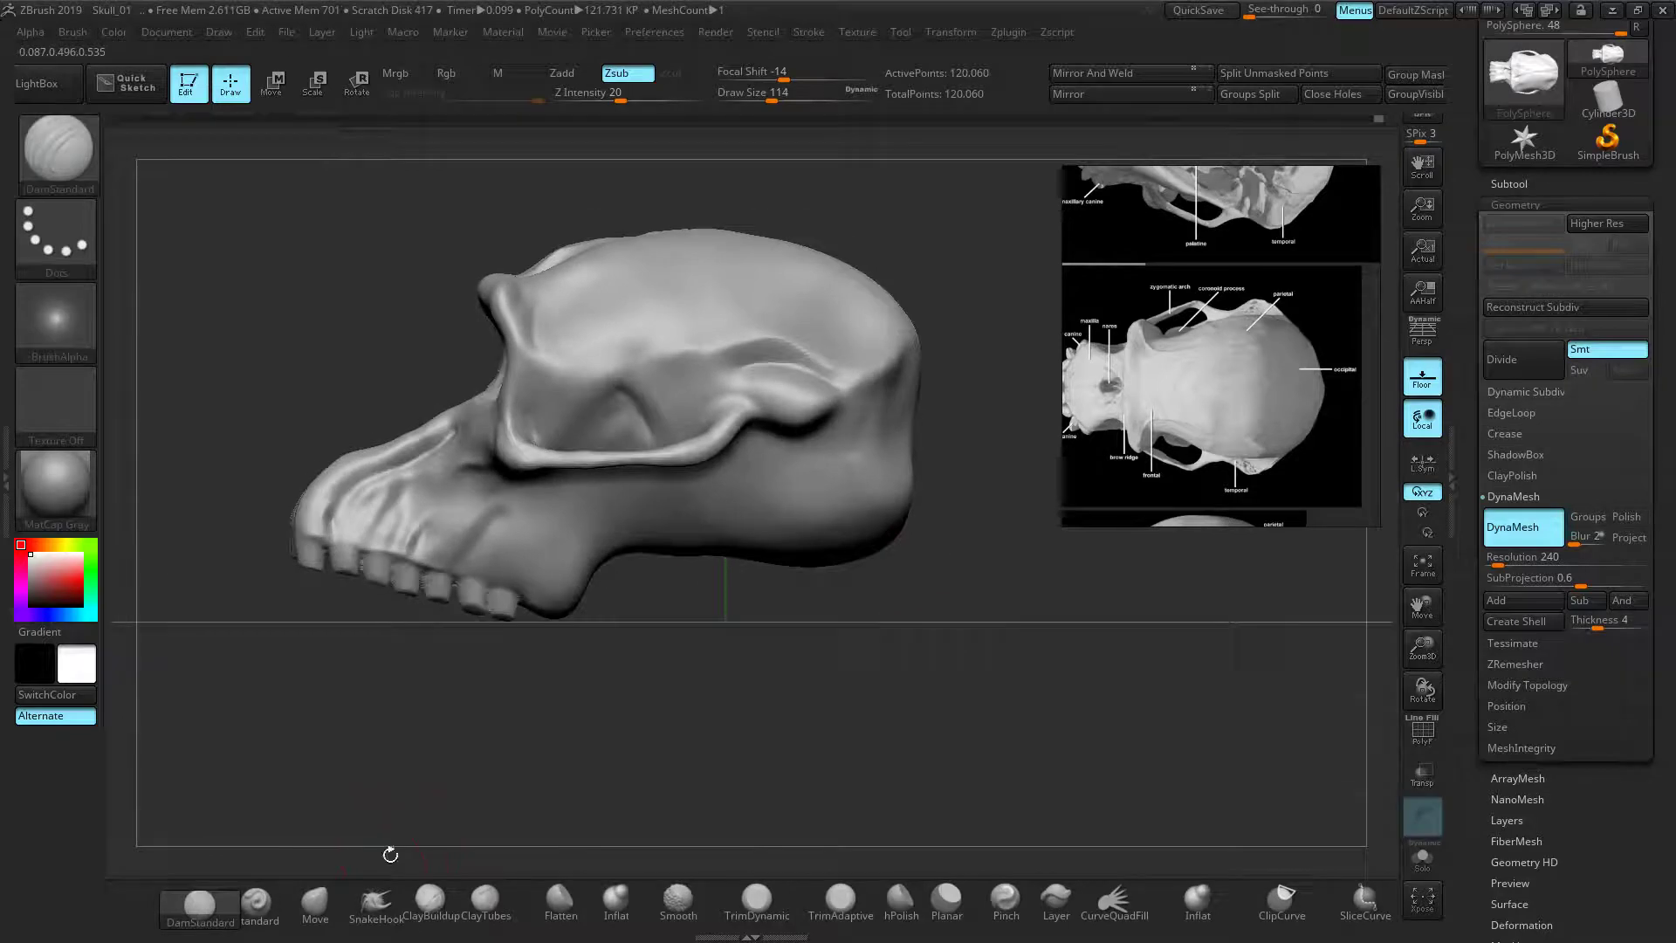
{"action": "left_click", "coordinate": [314, 899]}
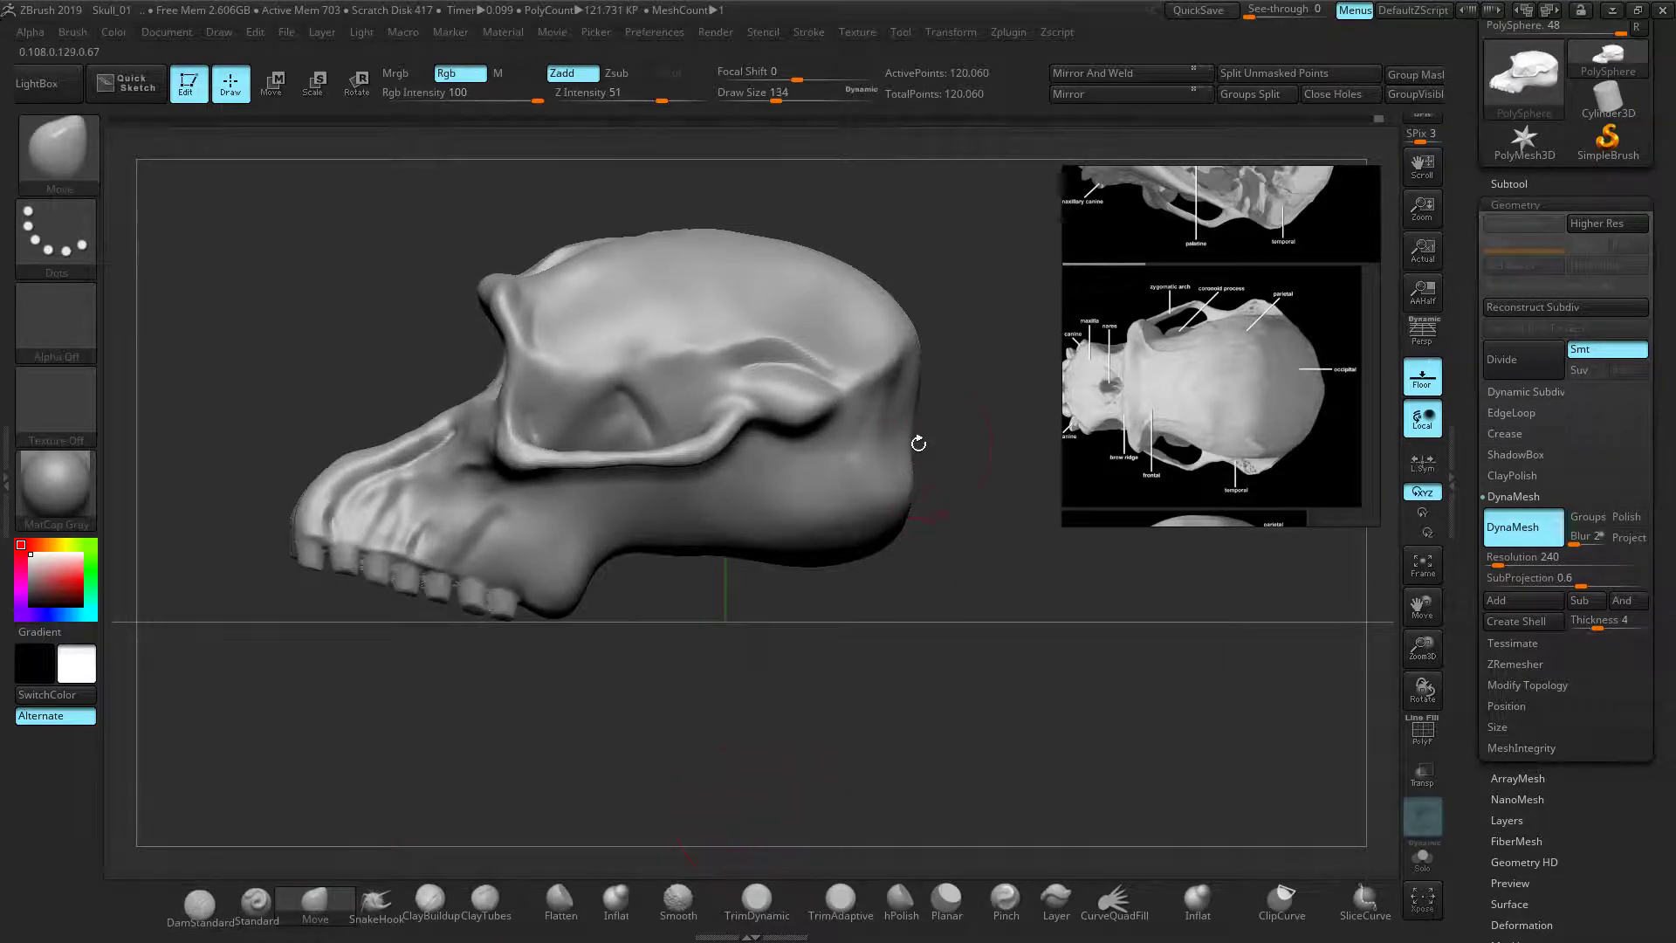
{"action": "scroll", "coordinate": [1212, 260], "scroll_direction": "down", "scroll_amount": 5}
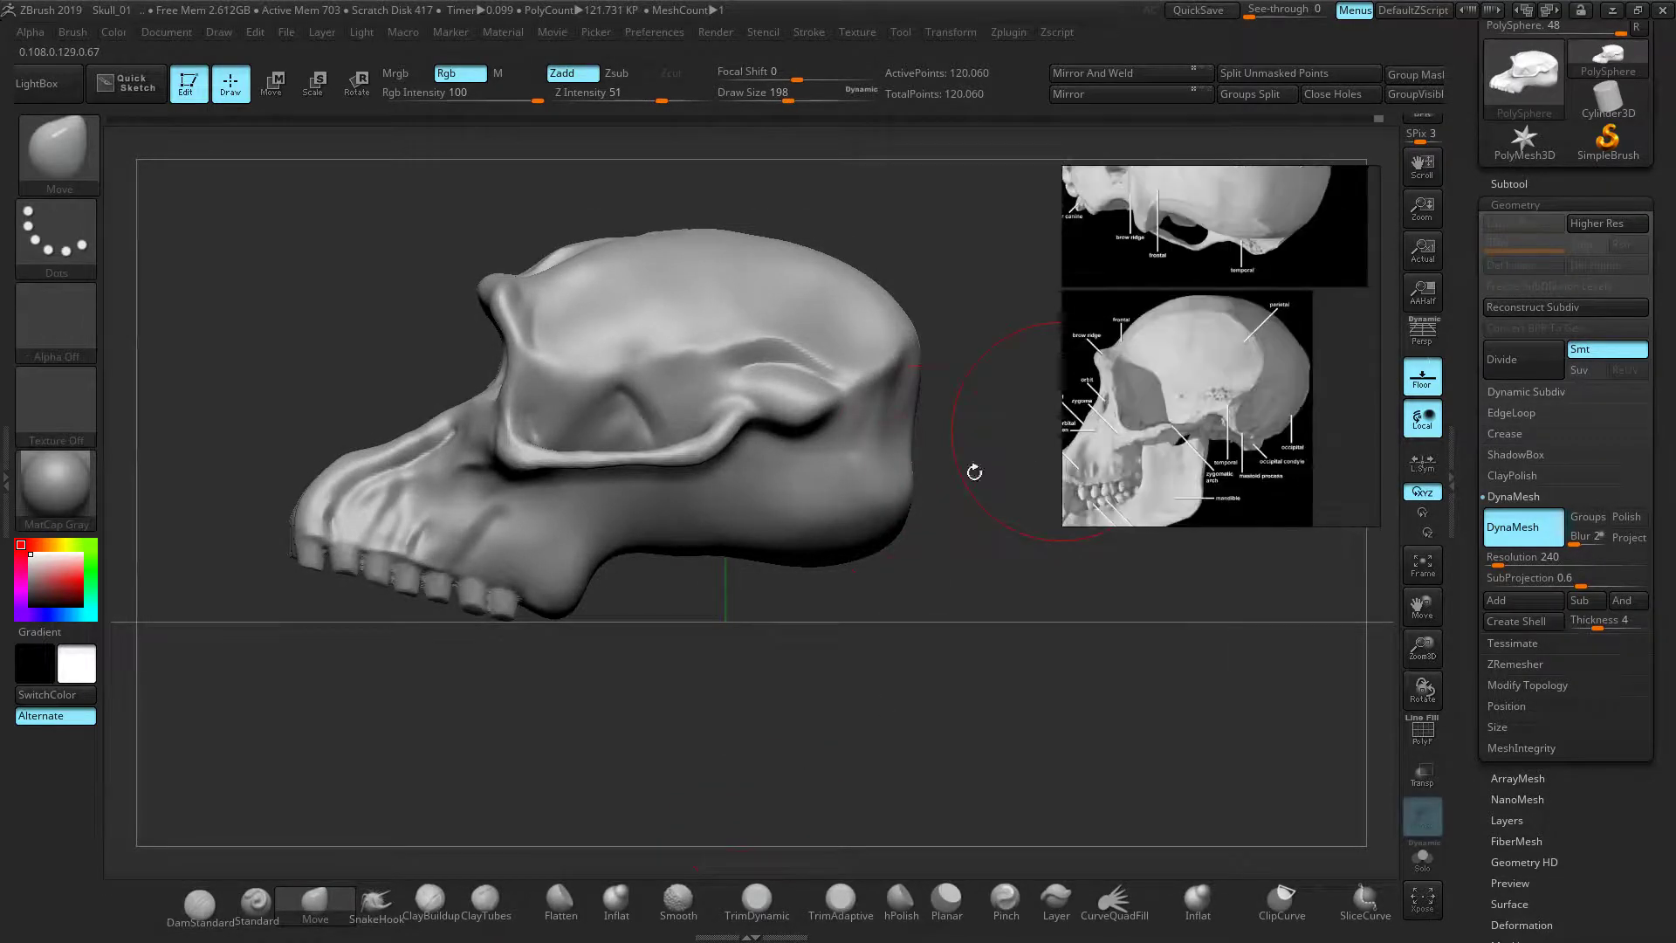
{"action": "left_click_drag", "start_coordinate": [889, 521], "coordinate": [841, 503]}
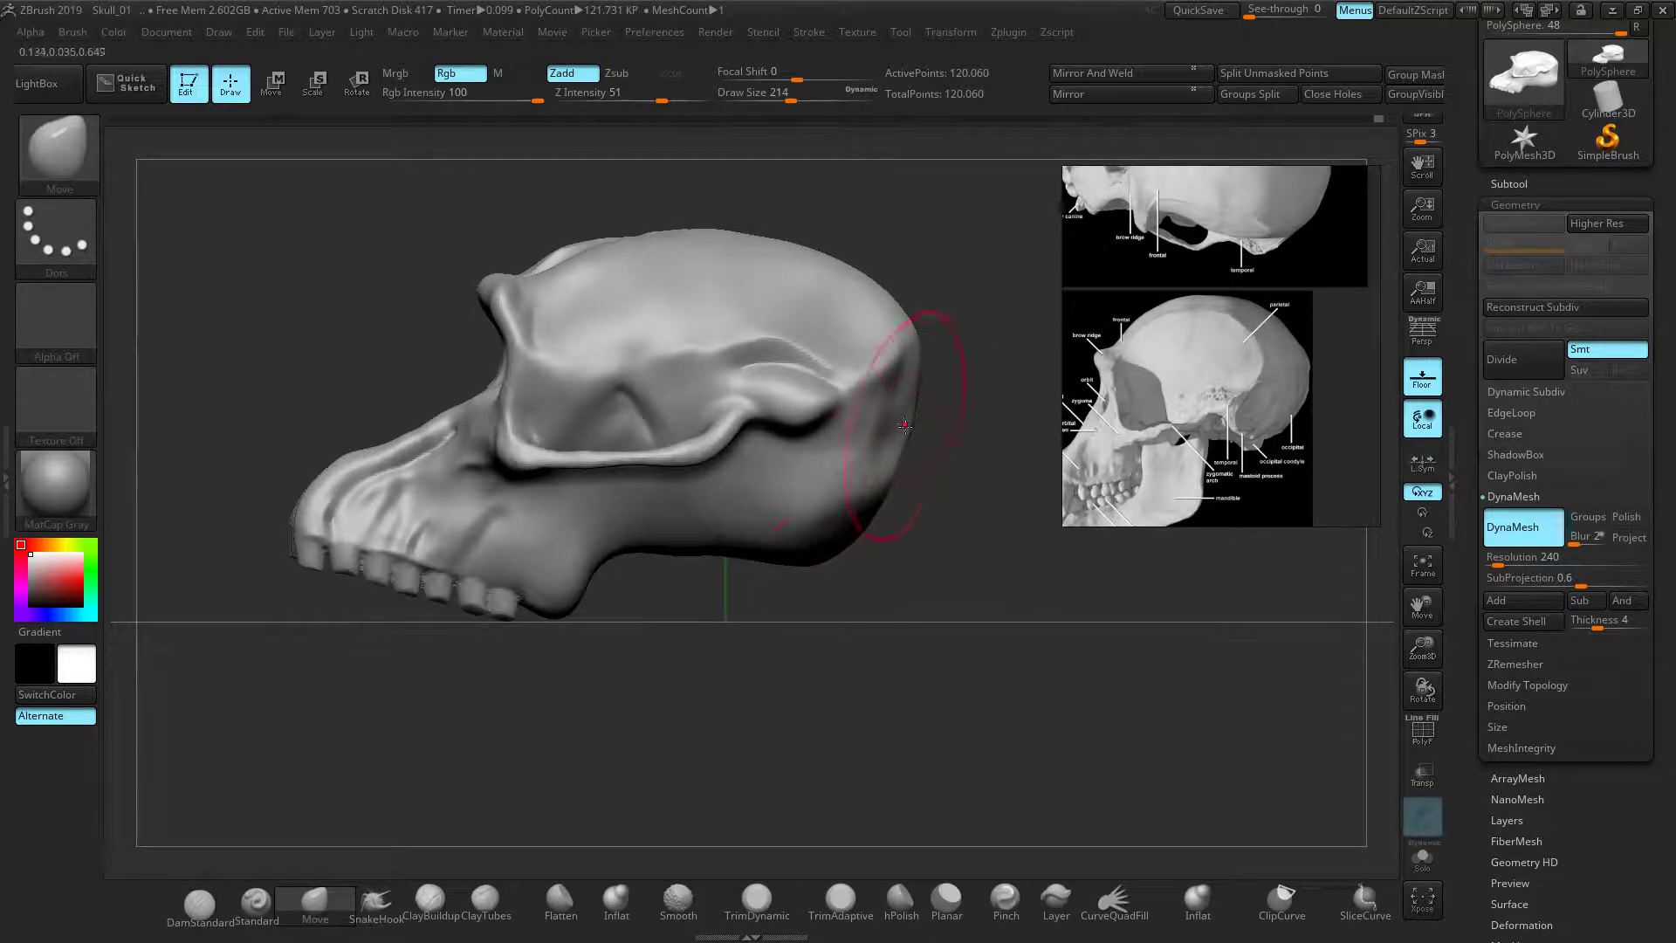
Round out the back and crown of the cranium in side view with the Move brush at draw sizes around 190 to 214
{"action": "left_click_drag", "start_coordinate": [908, 392], "coordinate": [934, 439]}
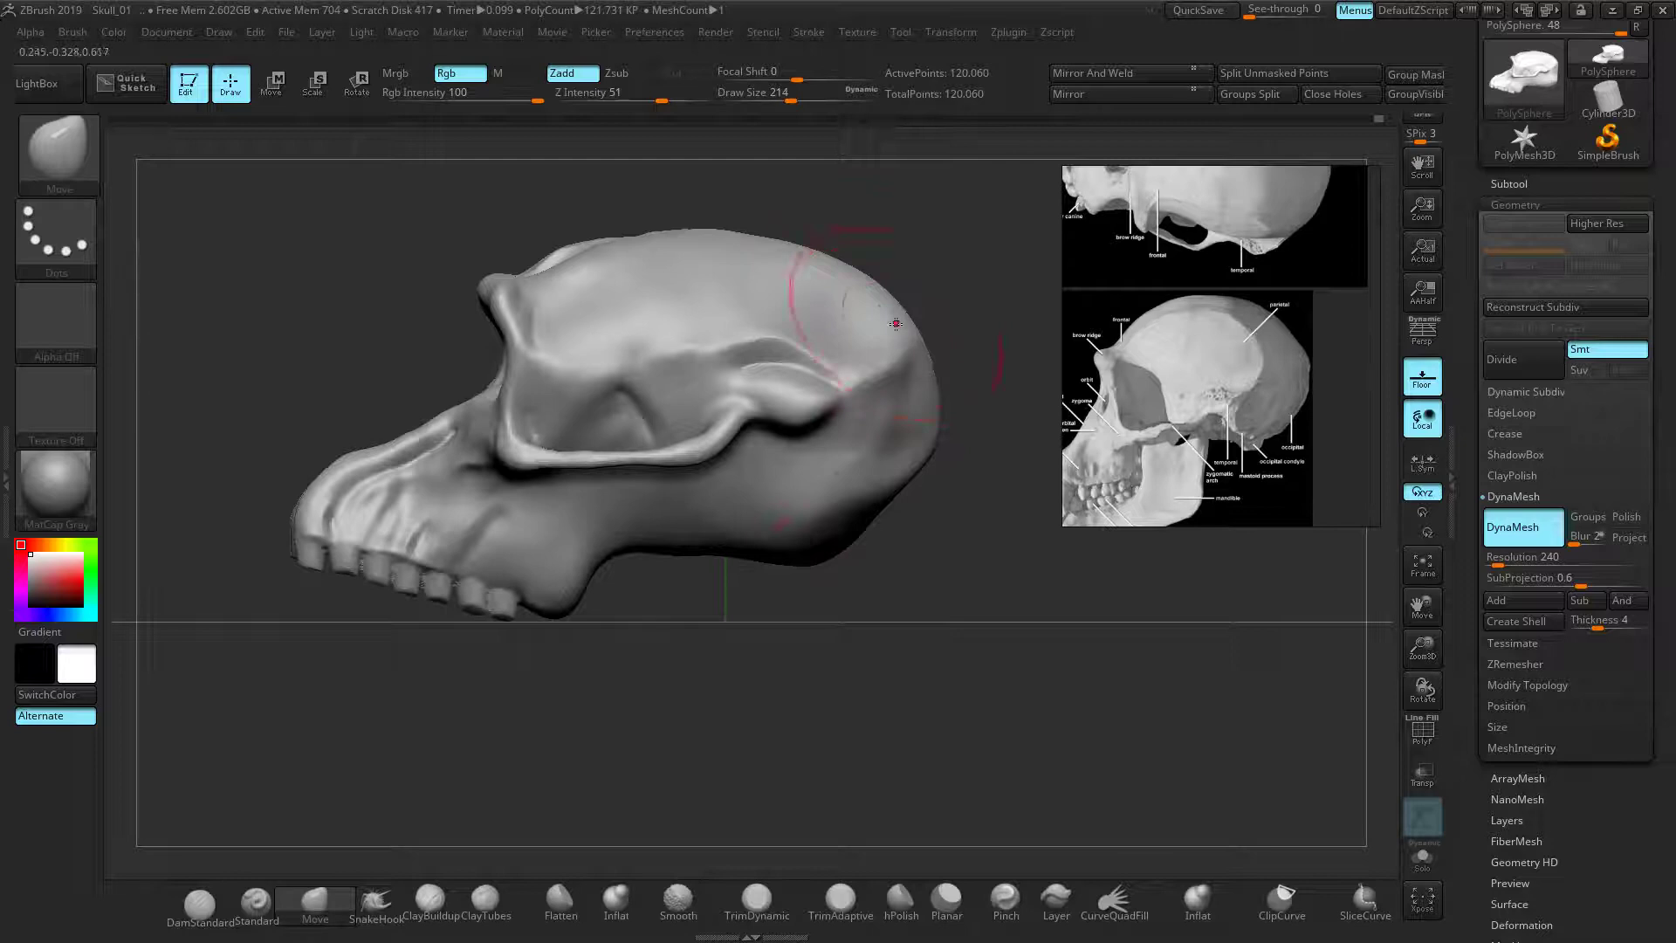
{"action": "left_click_drag", "start_coordinate": [583, 244], "coordinate": [586, 259]}
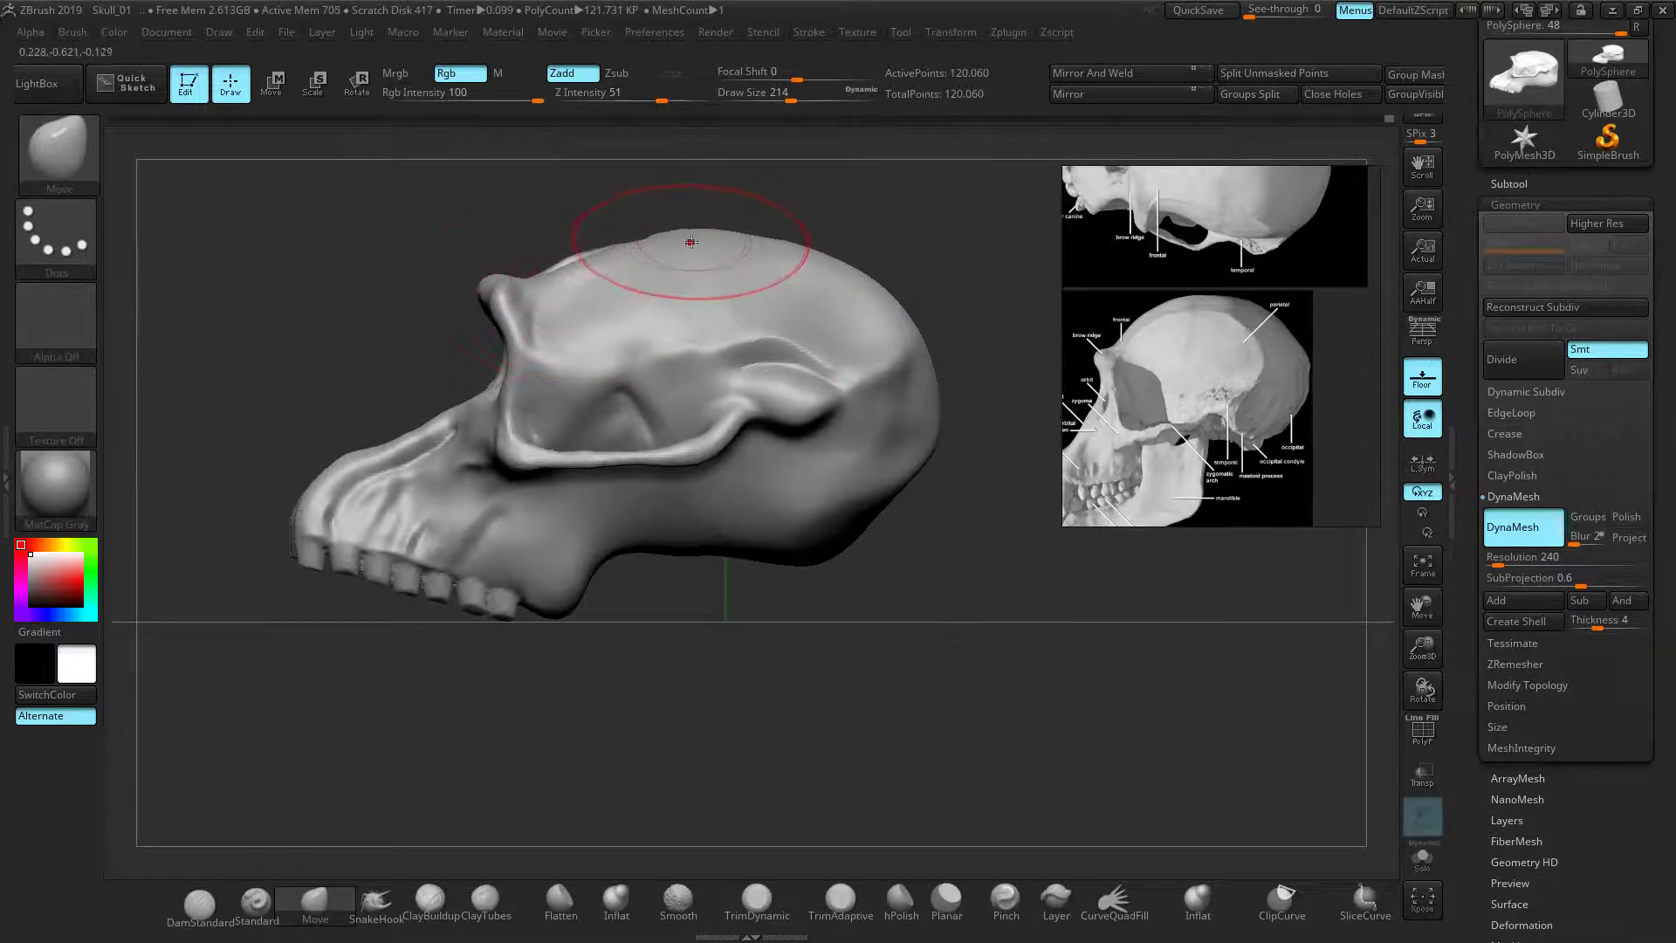
{"action": "key", "text": "bracketright"}
{"action": "mouse_move", "coordinate": [628, 247]}
{"action": "left_mouse_down"}
{"action": "mouse_move", "coordinate": [735, 224]}
{"action": "mouse_move", "coordinate": [809, 243]}
{"action": "left_mouse_up"}
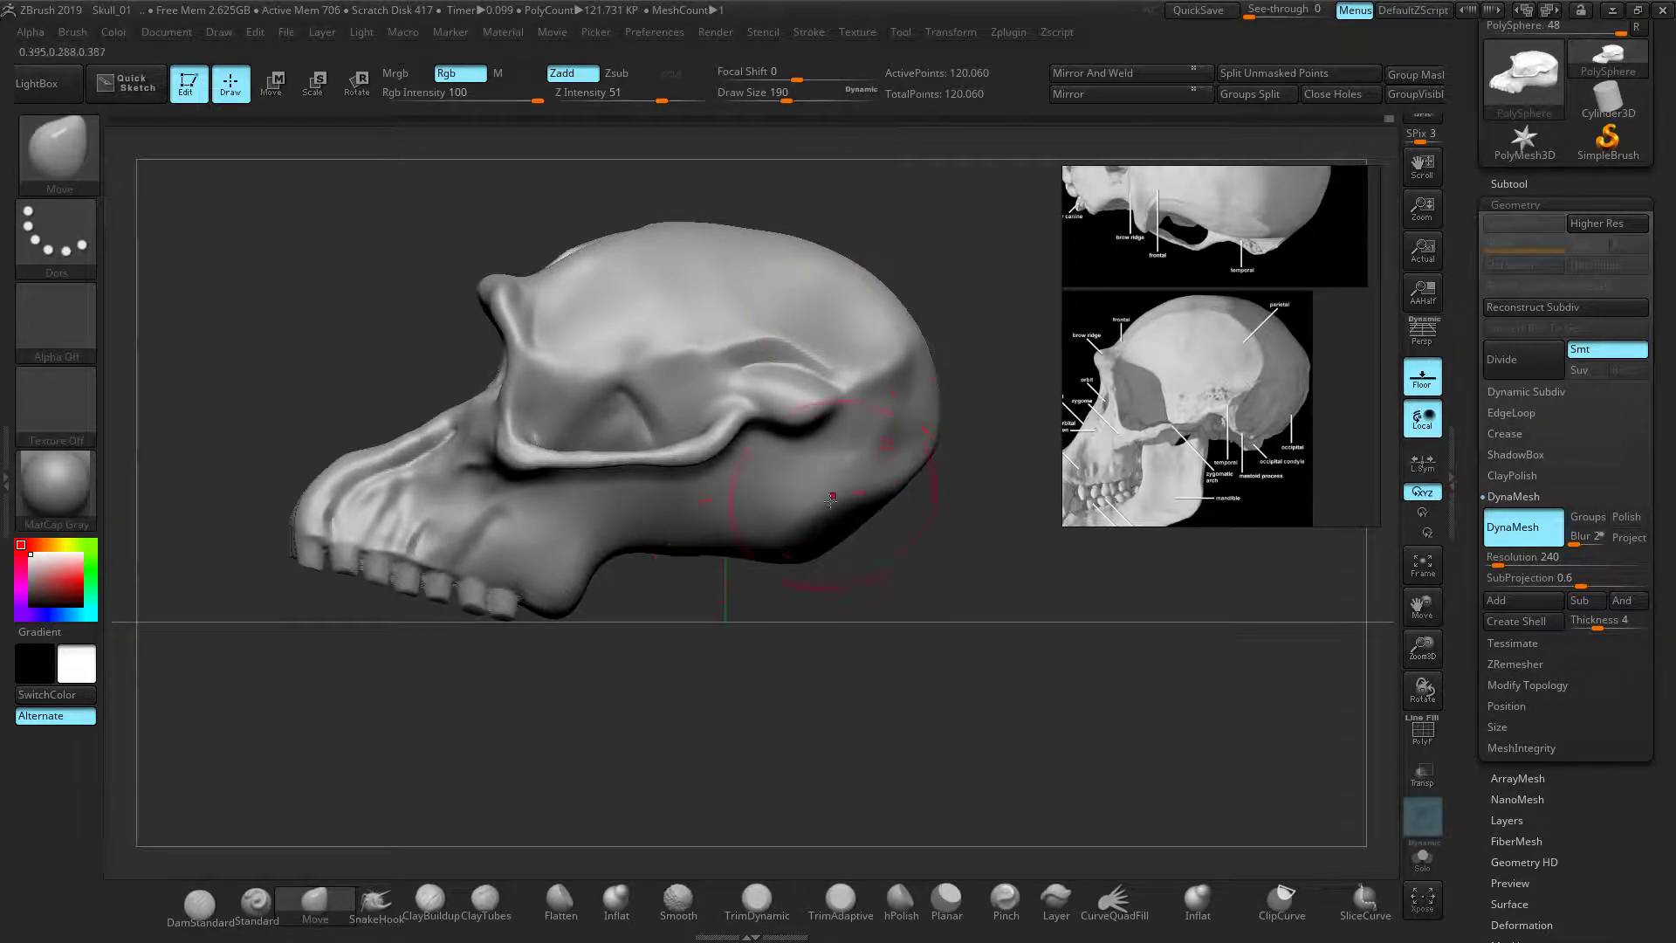
{"action": "left_click_drag", "start_coordinate": [805, 401], "coordinate": [810, 411]}
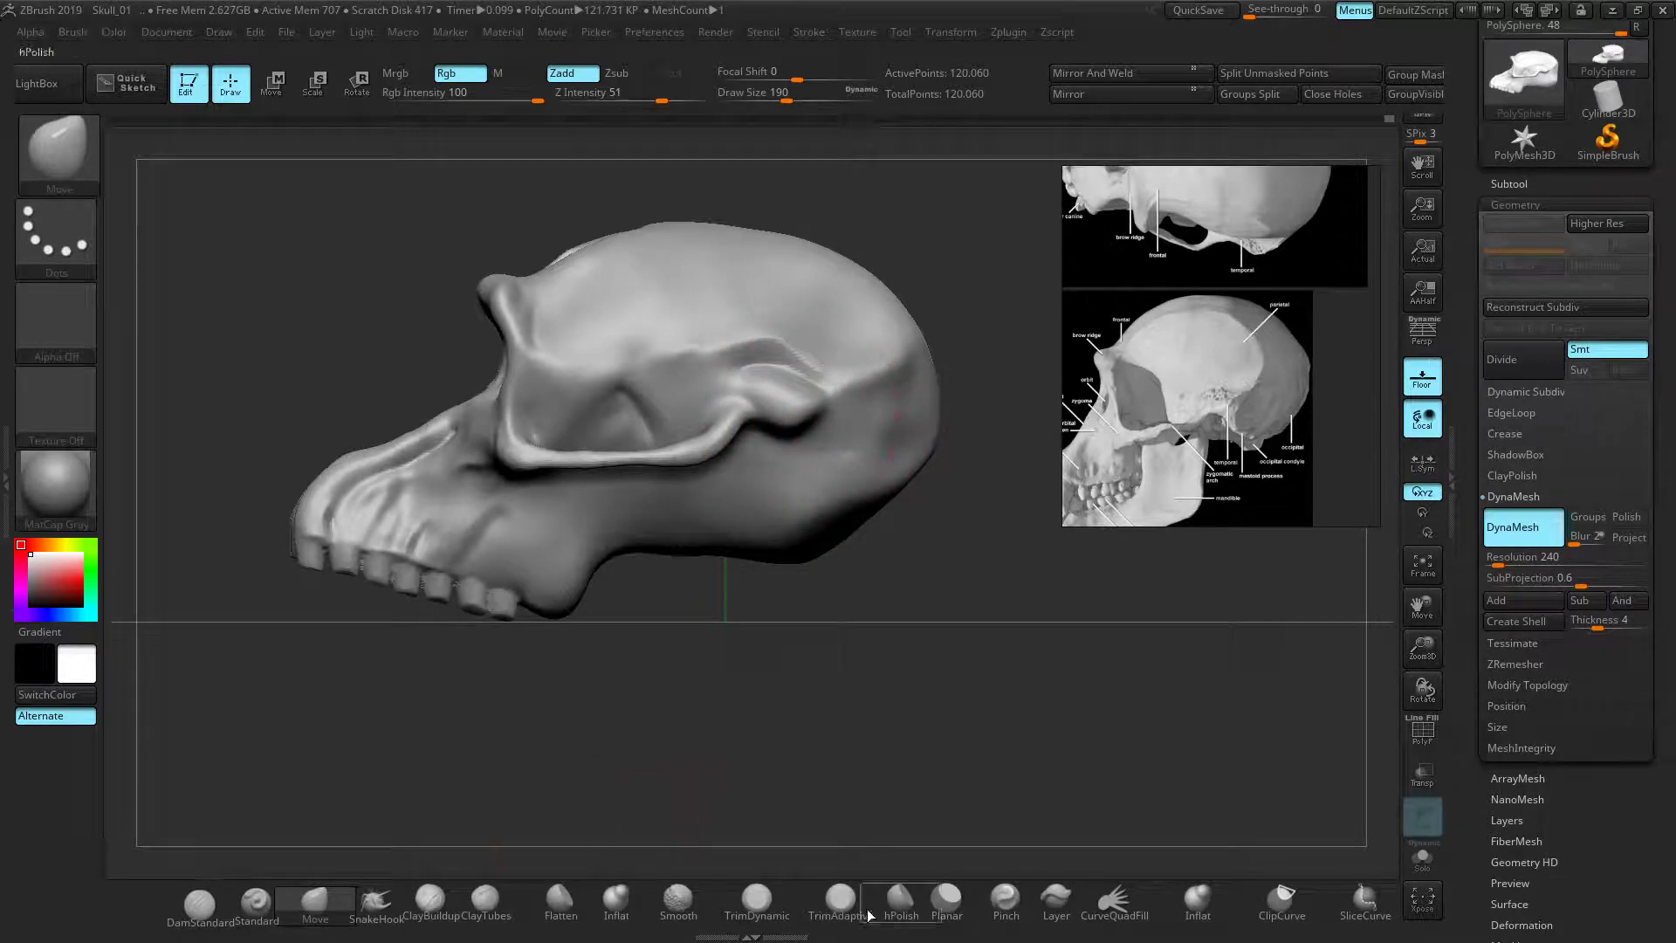
Flatten the temple and upper side of the cranium with the TrimDynamic brush at draw size 190
{"action": "left_click", "coordinate": [756, 899]}
{"action": "mouse_move", "coordinate": [646, 349]}
{"action": "left_mouse_down"}
{"action": "mouse_move", "coordinate": [754, 293]}
{"action": "mouse_move", "coordinate": [672, 292]}
{"action": "mouse_move", "coordinate": [760, 288]}
{"action": "mouse_move", "coordinate": [599, 317]}
{"action": "mouse_move", "coordinate": [736, 271]}
{"action": "mouse_move", "coordinate": [808, 338]}
{"action": "left_mouse_up"}
{"action": "mouse_move", "coordinate": [627, 316]}
{"action": "left_mouse_down"}
{"action": "mouse_move", "coordinate": [611, 347]}
{"action": "mouse_move", "coordinate": [646, 366]}
{"action": "mouse_move", "coordinate": [599, 355]}
{"action": "mouse_move", "coordinate": [663, 323]}
{"action": "mouse_move", "coordinate": [579, 397]}
{"action": "mouse_move", "coordinate": [611, 349]}
{"action": "left_mouse_up"}
{"action": "mouse_move", "coordinate": [642, 664]}
{"action": "left_mouse_down"}
{"action": "mouse_move", "coordinate": [709, 694]}
{"action": "mouse_move", "coordinate": [711, 648]}
{"action": "mouse_move", "coordinate": [654, 681]}
{"action": "left_mouse_up"}
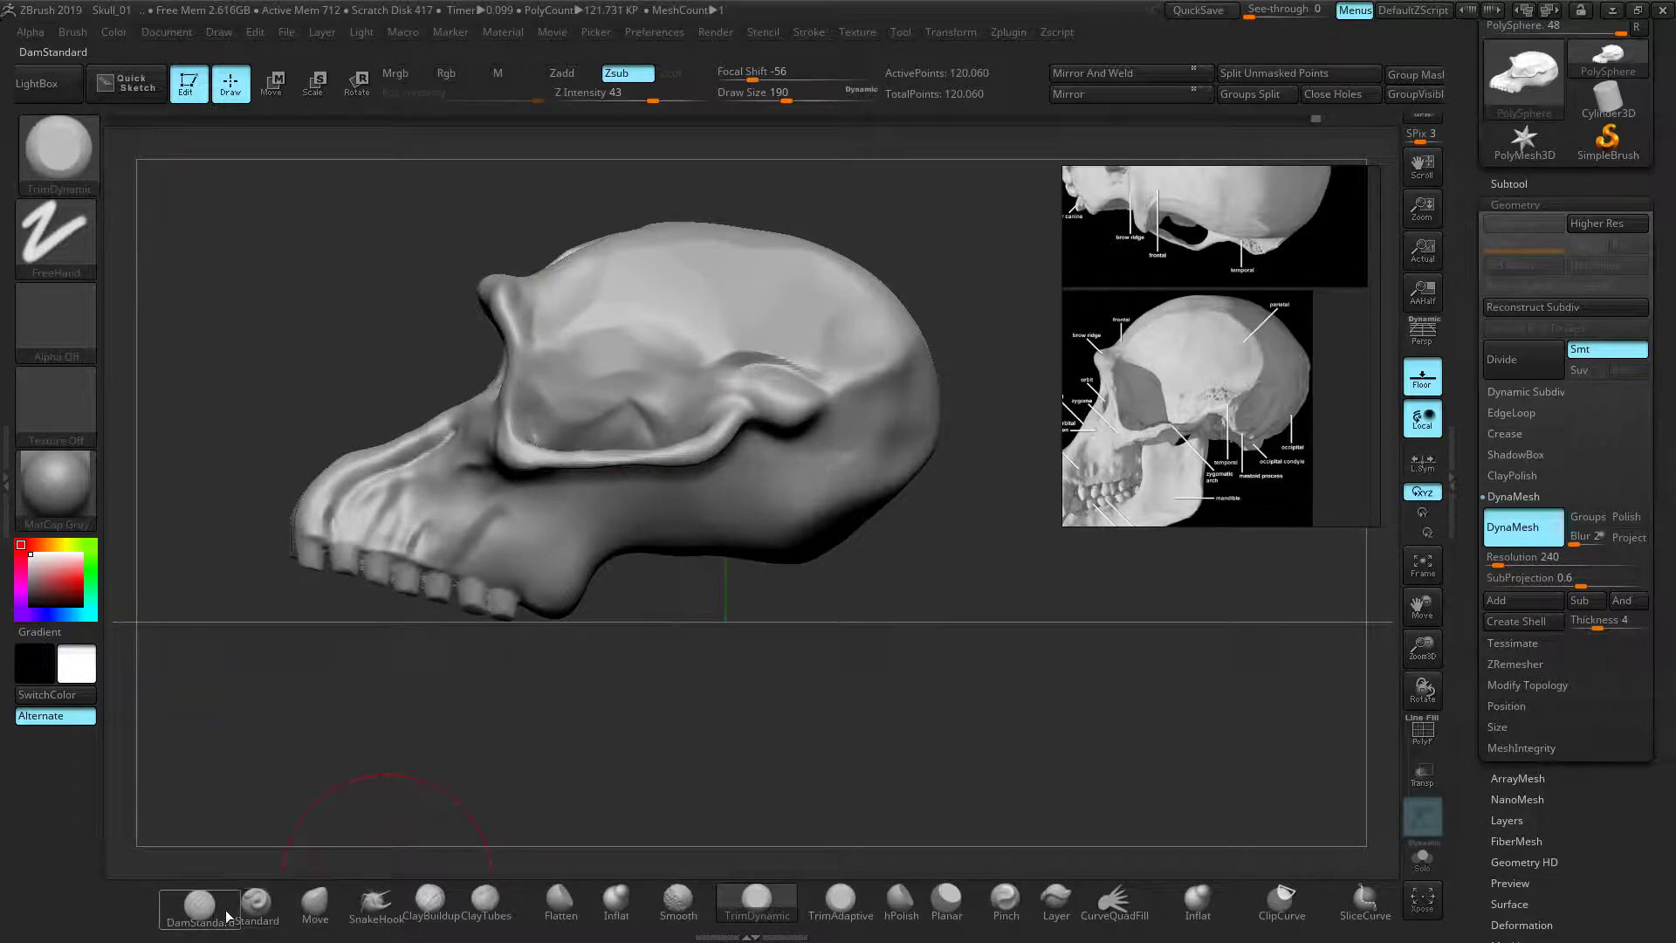
Smooth the flattened temple and cranium side, and set DamStandard to draw size 110 with Z Intensity 10
{"action": "left_click", "coordinate": [199, 905]}
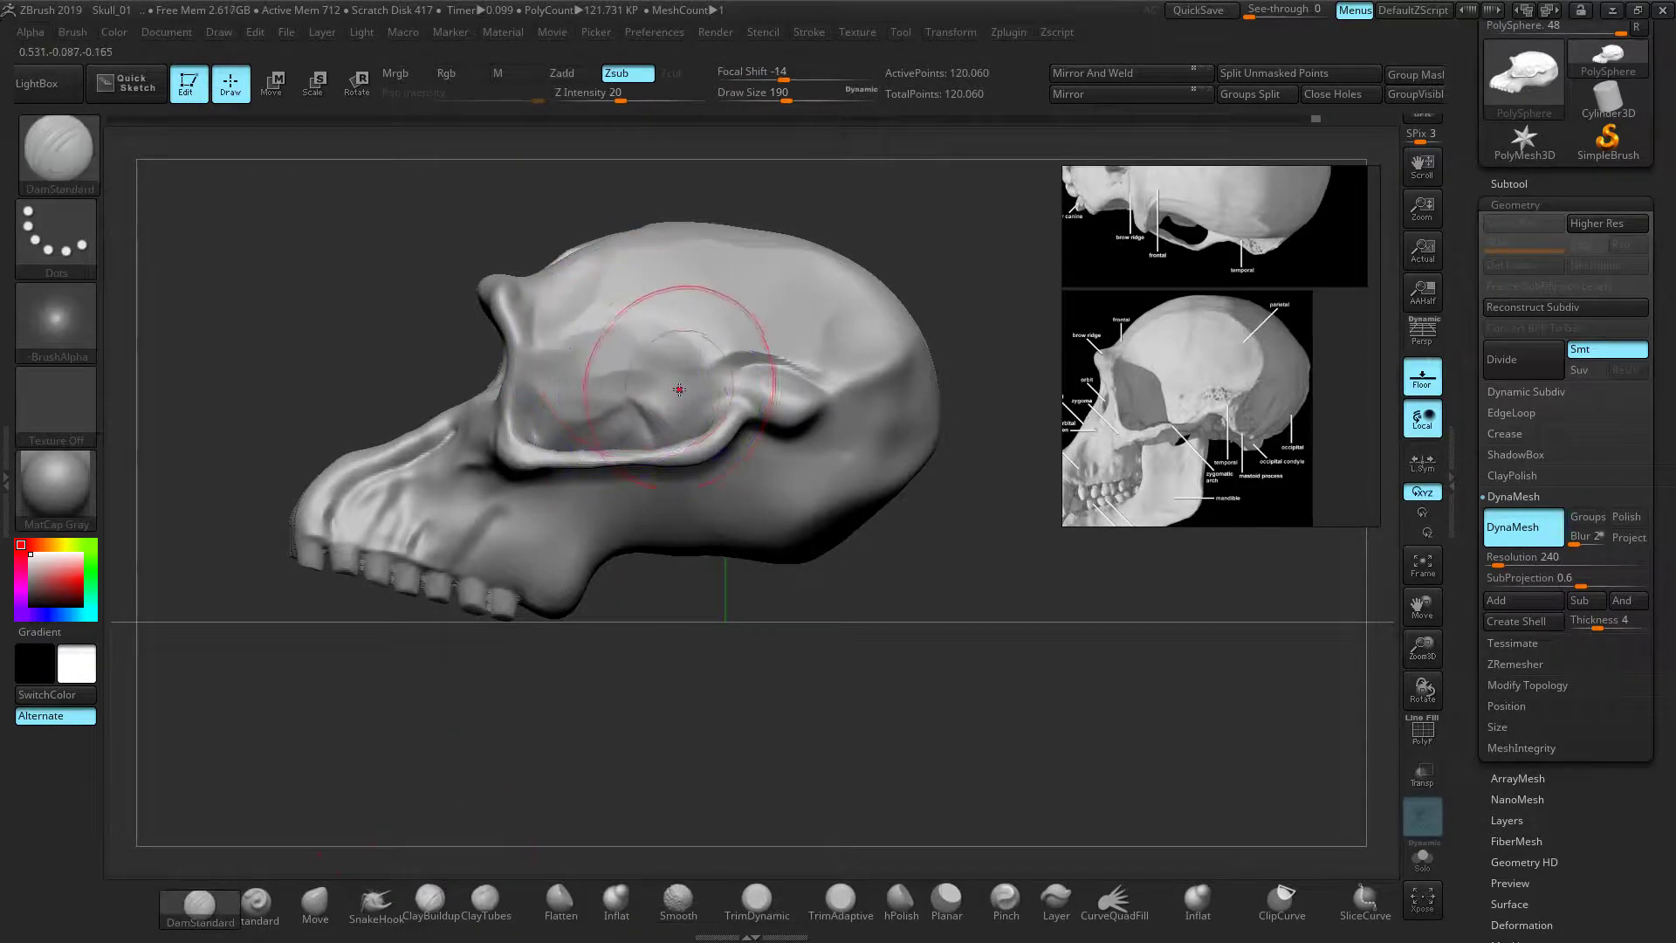
{"action": "key", "text": "shift"}
{"action": "mouse_move", "coordinate": [619, 333]}
{"action": "left_mouse_down", "text": "shift"}
{"action": "mouse_move", "coordinate": [662, 337]}
{"action": "mouse_move", "coordinate": [655, 320]}
{"action": "mouse_move", "coordinate": [602, 318]}
{"action": "mouse_move", "coordinate": [620, 260]}
{"action": "mouse_move", "coordinate": [726, 261]}
{"action": "left_mouse_up", "text": "shift"}
{"action": "left_click_drag", "start_coordinate": [613, 286], "coordinate": [699, 291], "text": "shift"}
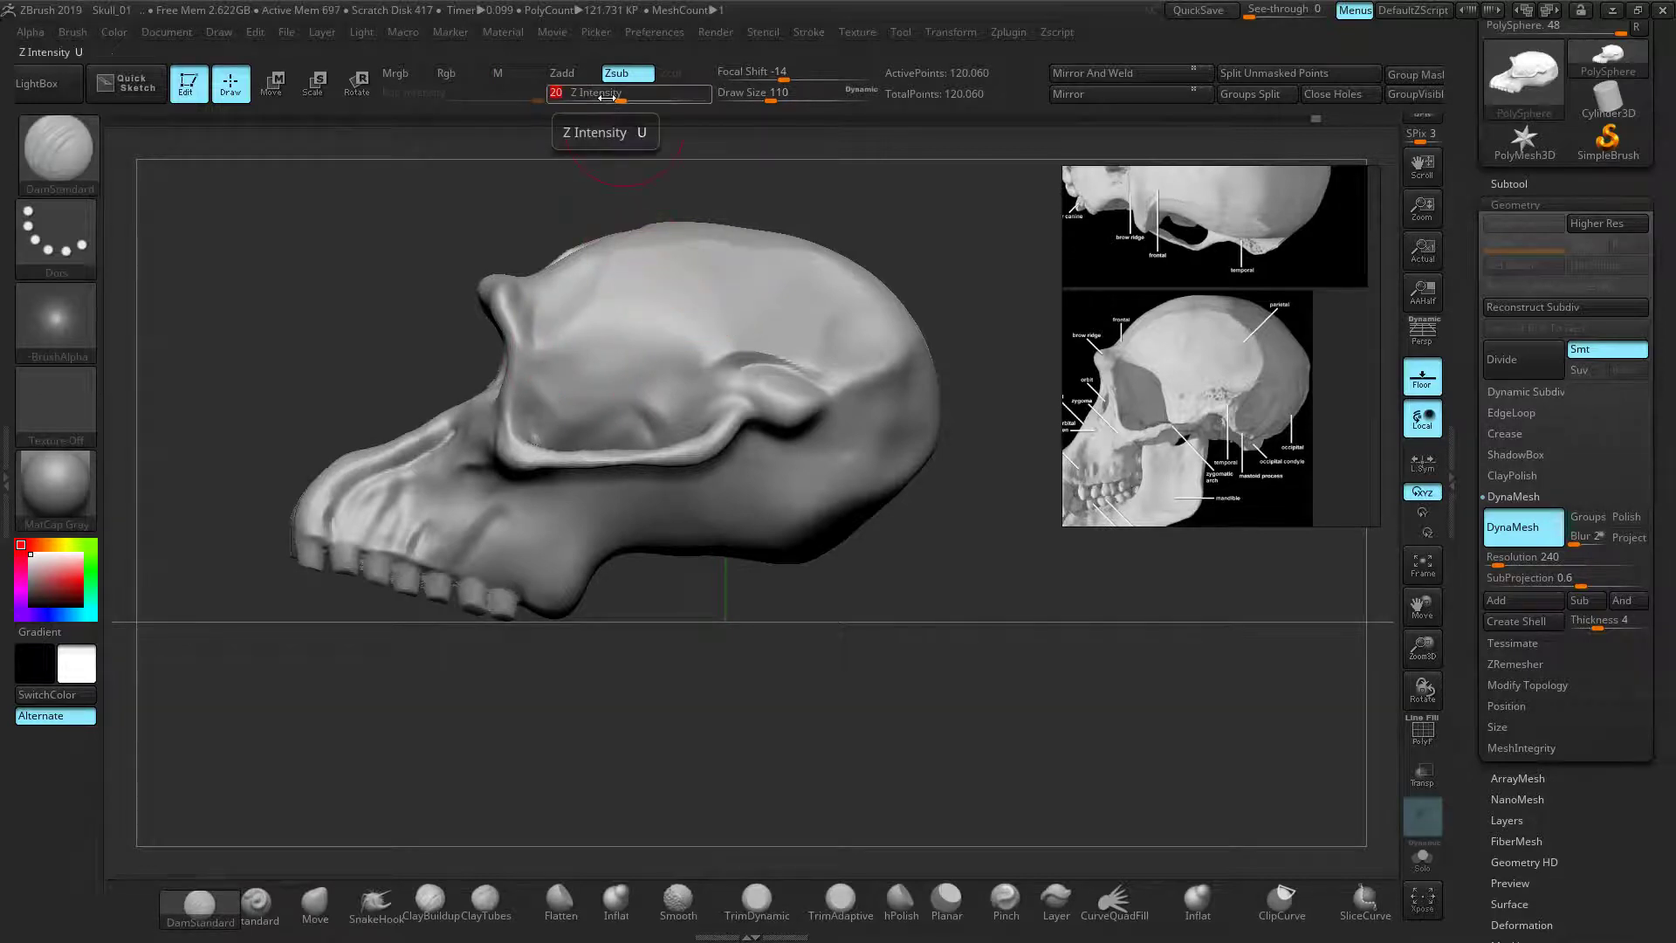
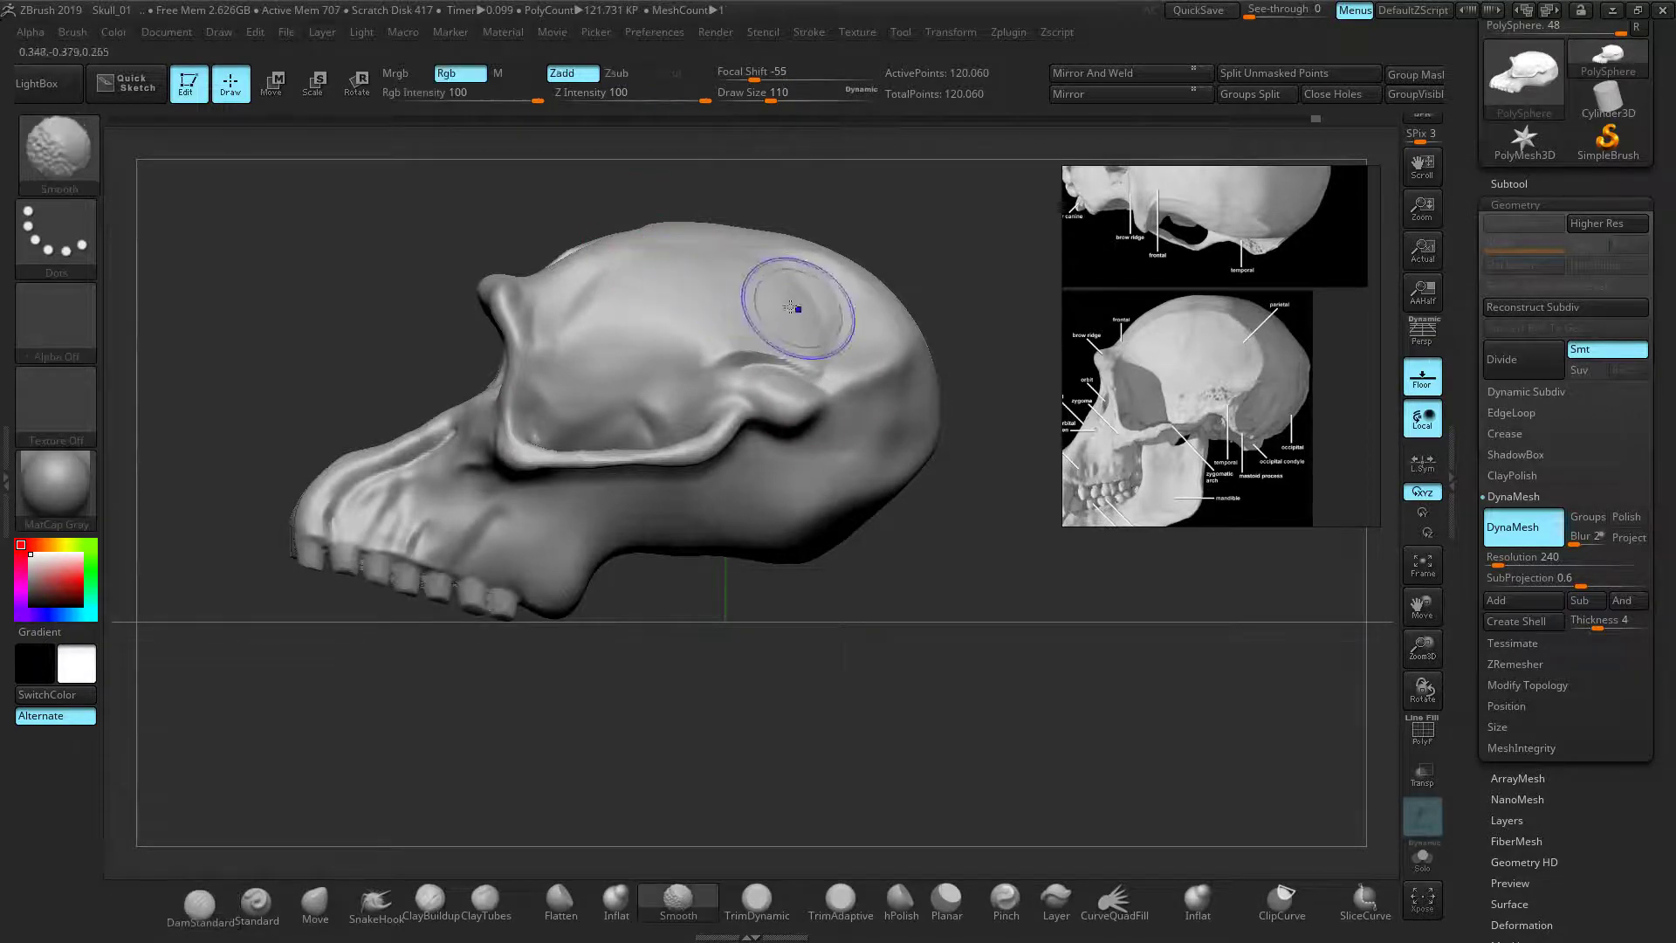
{"action": "left_click_drag", "start_coordinate": [853, 262], "coordinate": [927, 329]}
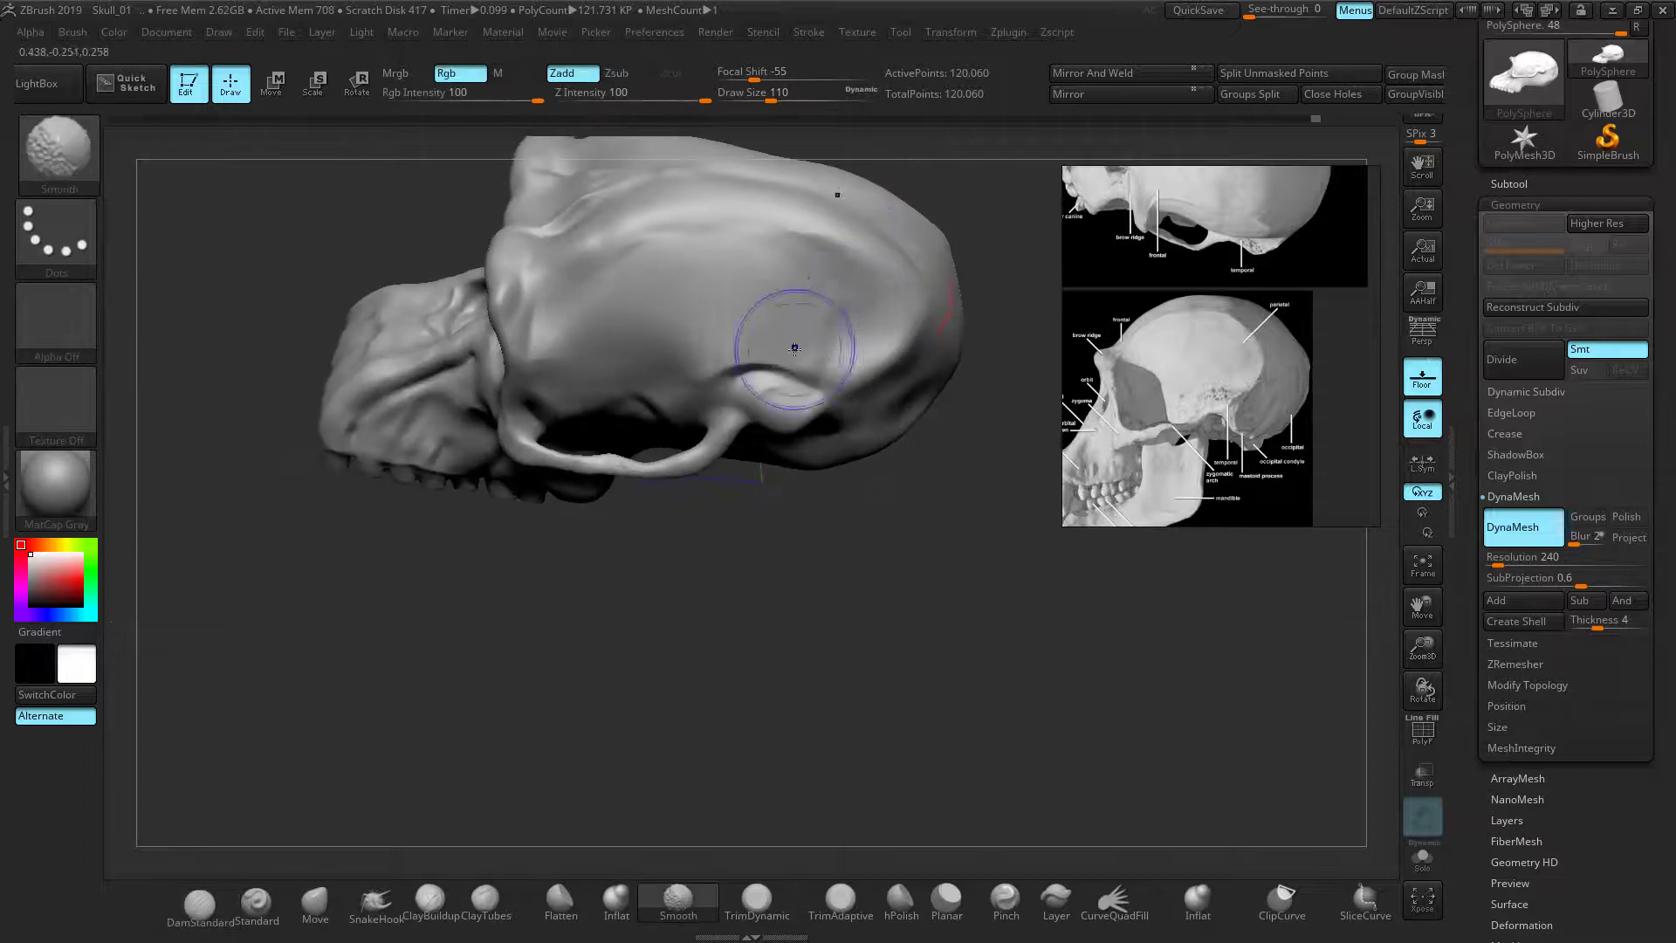
{"action": "left_click_drag", "start_coordinate": [931, 483], "coordinate": [939, 605]}
{"action": "left_click_drag", "start_coordinate": [961, 326], "coordinate": [960, 473]}
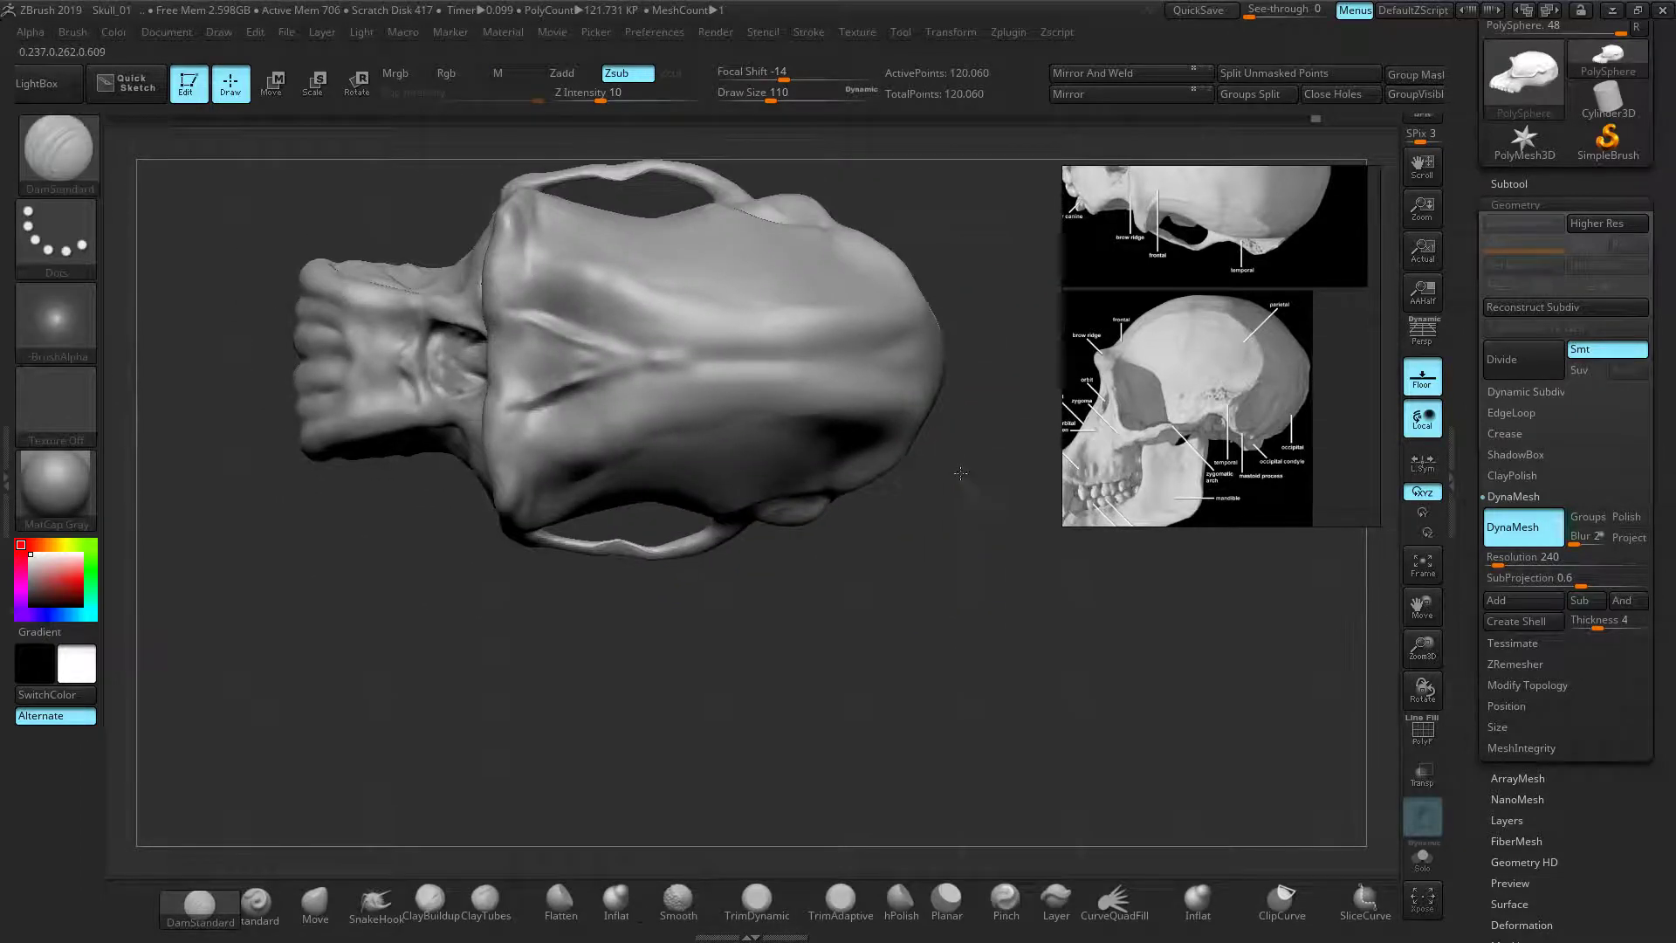
Compare the skull's top and front views with the labelled diagrams and the three-quarter ape skull photo among the references
{"action": "scroll", "coordinate": [1184, 314], "scroll_direction": "up", "scroll_amount": 3}
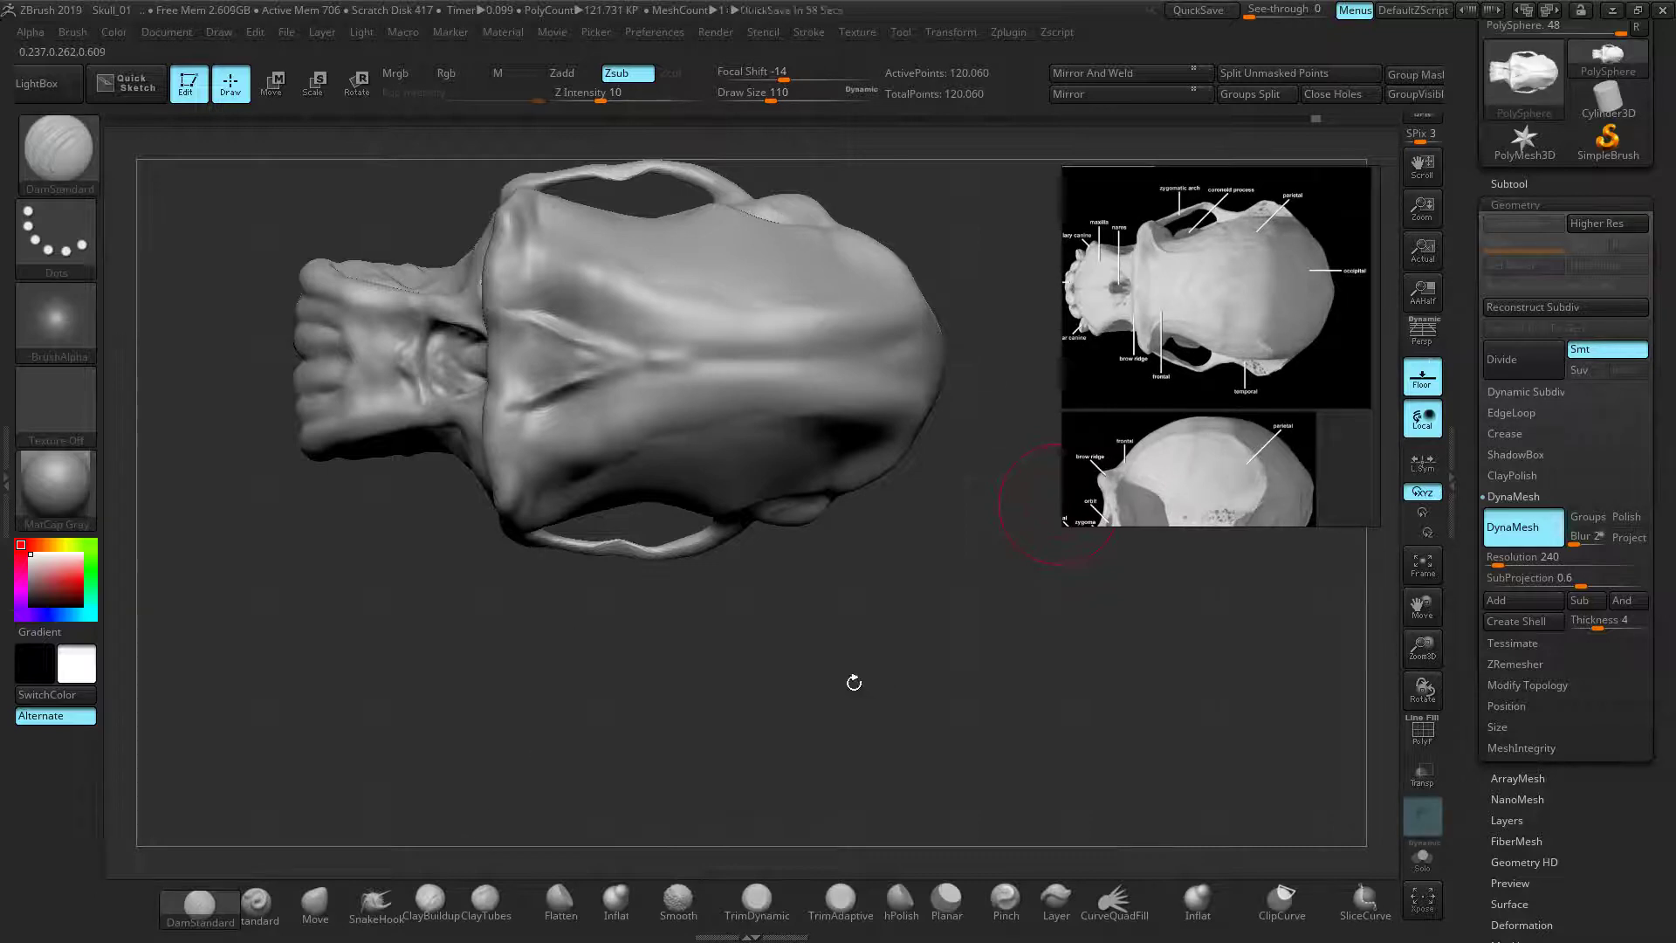
{"action": "left_click_drag", "start_coordinate": [875, 598], "coordinate": [459, 469]}
{"action": "middle_click_drag", "start_coordinate": [1157, 454], "coordinate": [1213, 317]}
{"action": "scroll", "coordinate": [1217, 366], "scroll_direction": "down", "scroll_amount": 3}
{"action": "middle_click_drag", "start_coordinate": [1194, 192], "coordinate": [1248, 234]}
{"action": "scroll", "coordinate": [1176, 349], "scroll_direction": "up", "scroll_amount": 2}
{"action": "middle_click_drag", "start_coordinate": [1224, 366], "coordinate": [1344, 354]}
{"action": "scroll", "coordinate": [1191, 343], "scroll_direction": "down", "scroll_amount": 5}
{"action": "scroll", "coordinate": [1344, 354], "scroll_direction": "up", "scroll_amount": 2}
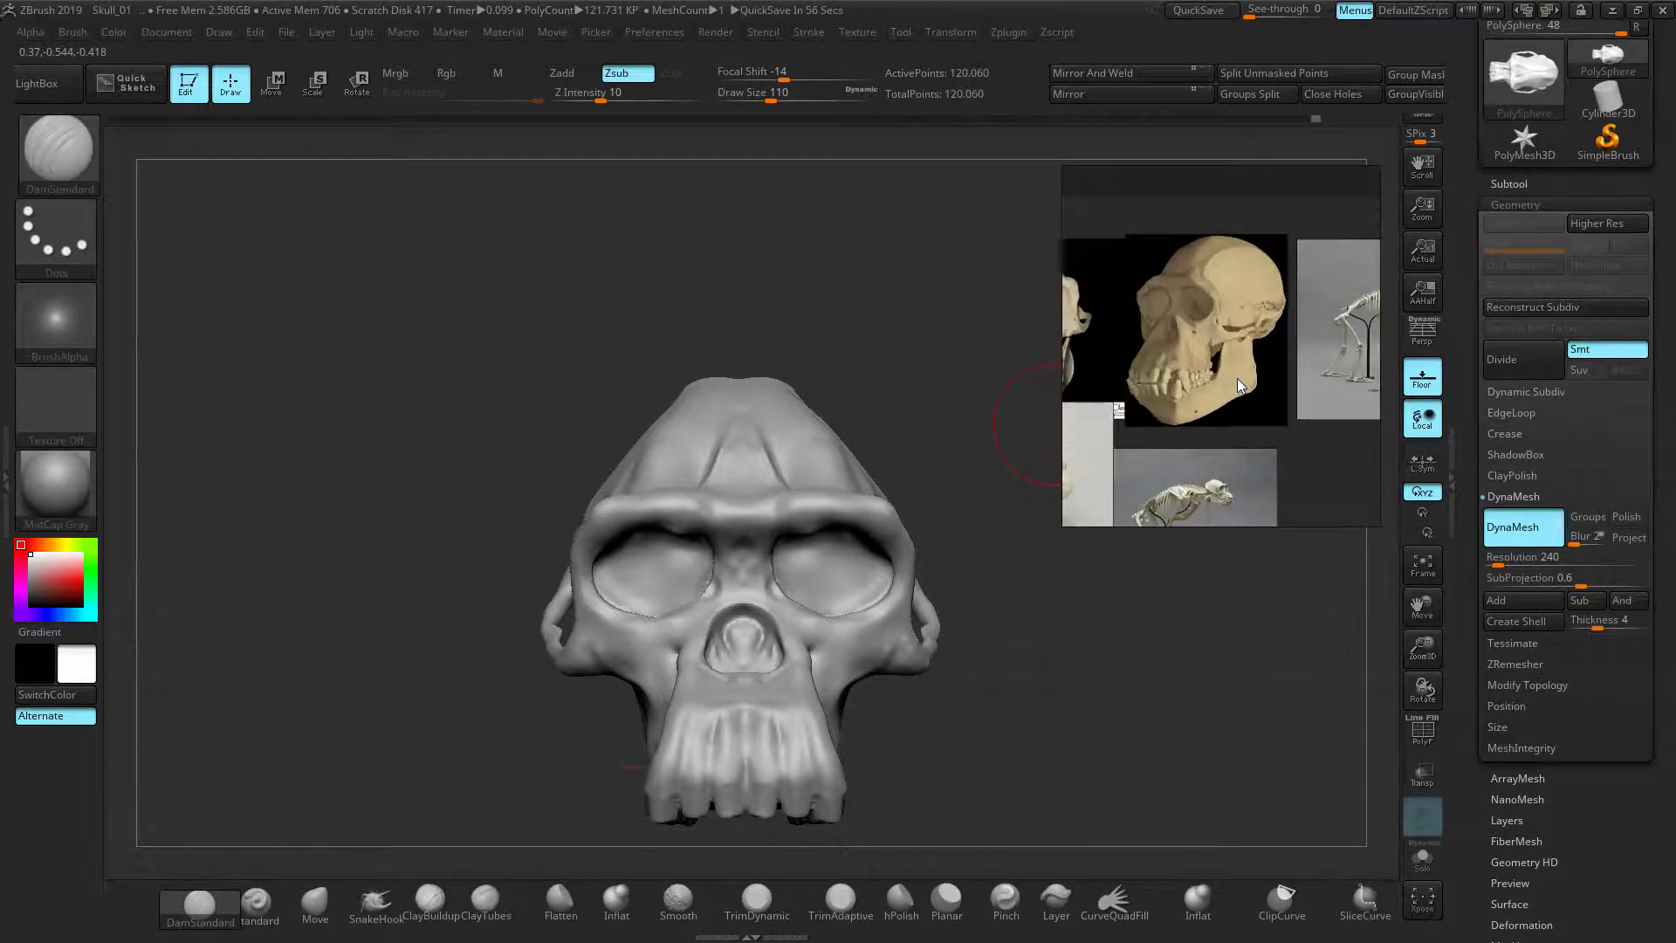
{"action": "mouse_move", "coordinate": [853, 348]}
{"action": "left_mouse_down"}
{"action": "mouse_move", "coordinate": [825, 344]}
{"action": "mouse_move", "coordinate": [847, 356]}
{"action": "left_mouse_up"}
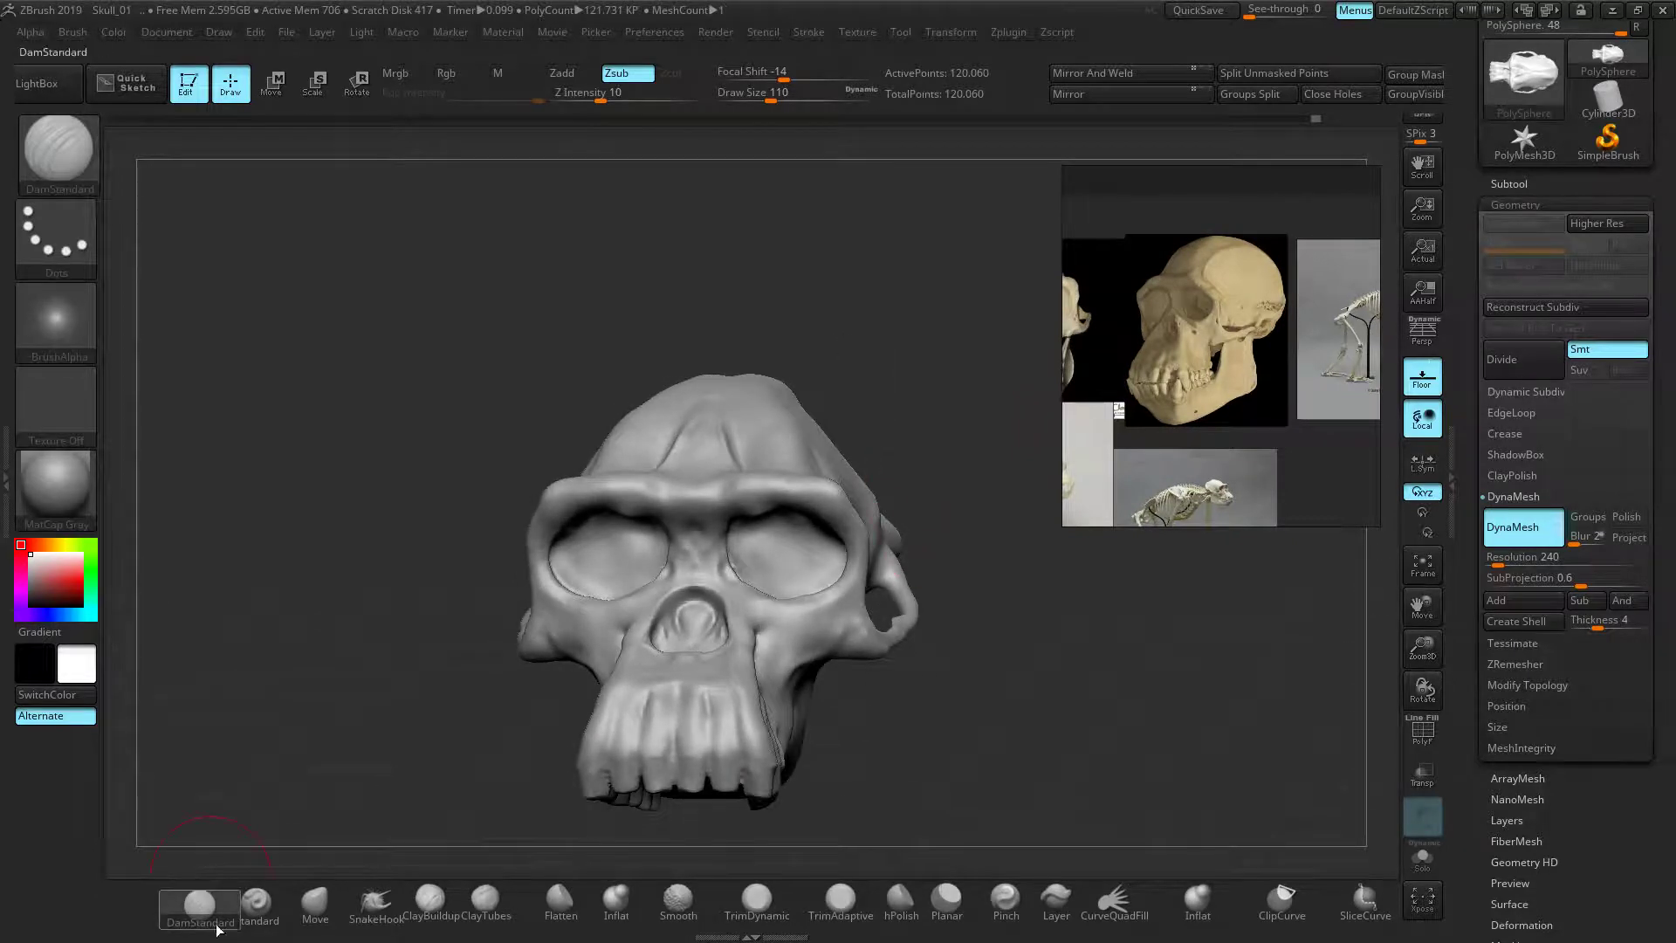
Adjust the cranium's sides with the Move brush at draw size 166, checking the shape in side and front views
{"action": "left_click", "coordinate": [315, 901]}
{"action": "mouse_move", "coordinate": [872, 513]}
{"action": "left_mouse_down"}
{"action": "mouse_move", "coordinate": [787, 550]}
{"action": "mouse_move", "coordinate": [823, 491]}
{"action": "mouse_move", "coordinate": [758, 476]}
{"action": "left_mouse_up"}
{"action": "mouse_move", "coordinate": [864, 397]}
{"action": "left_mouse_down"}
{"action": "mouse_move", "coordinate": [949, 379]}
{"action": "mouse_move", "coordinate": [971, 300]}
{"action": "mouse_move", "coordinate": [1135, 349]}
{"action": "left_mouse_up"}
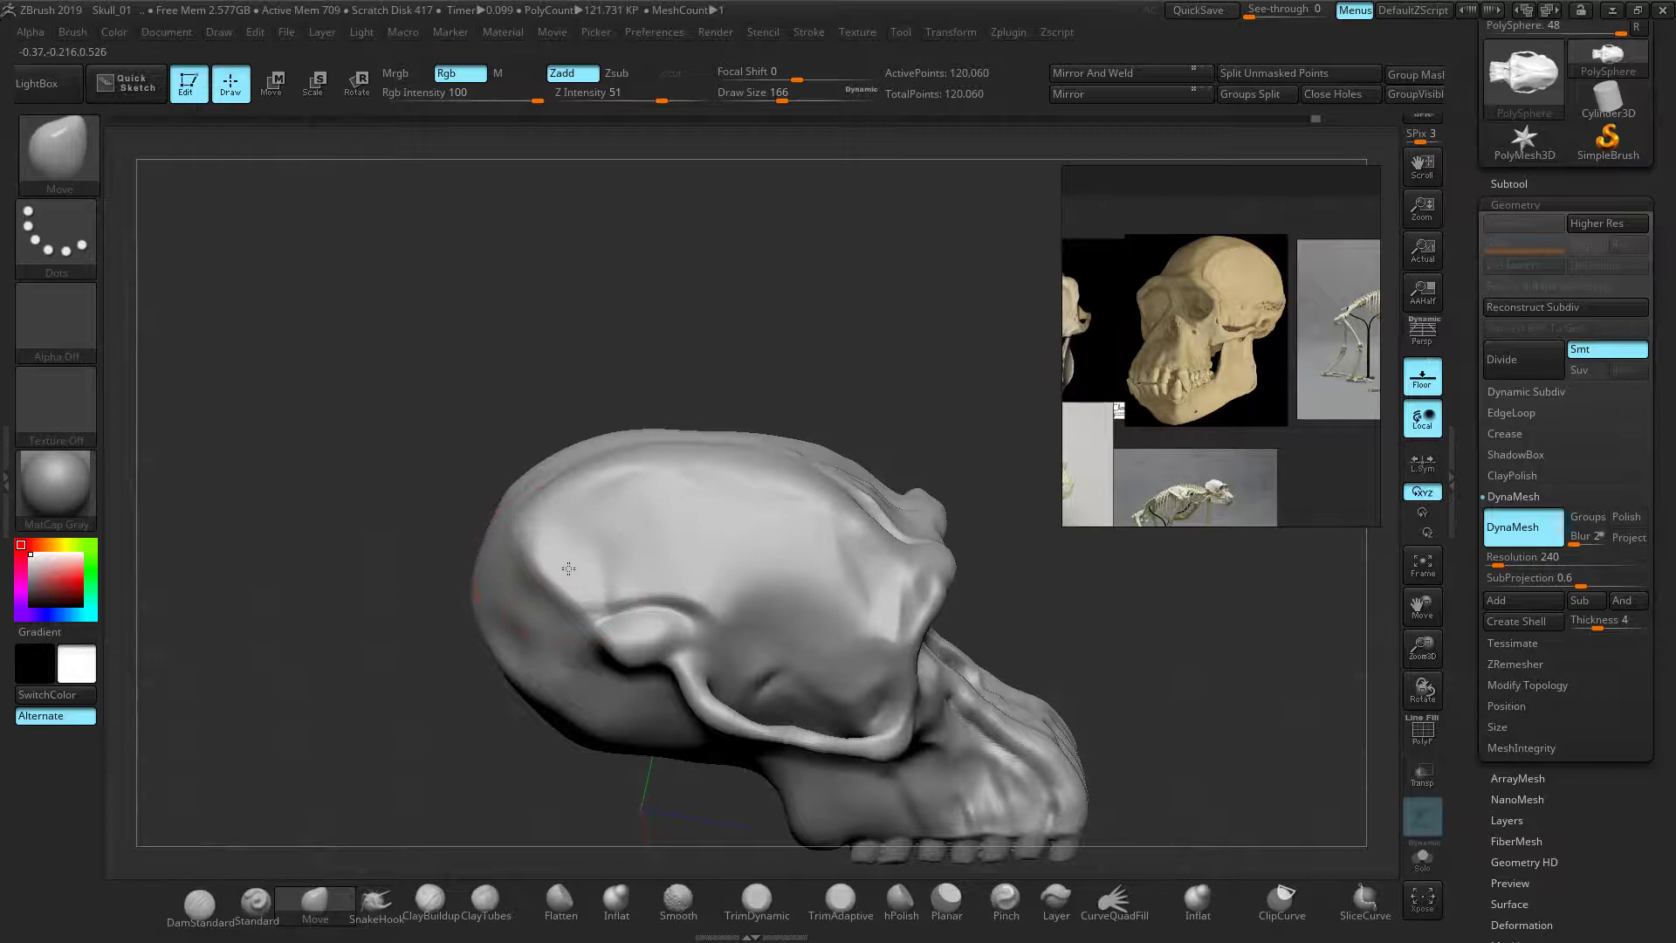
{"action": "left_click_drag", "start_coordinate": [881, 383], "coordinate": [762, 375]}
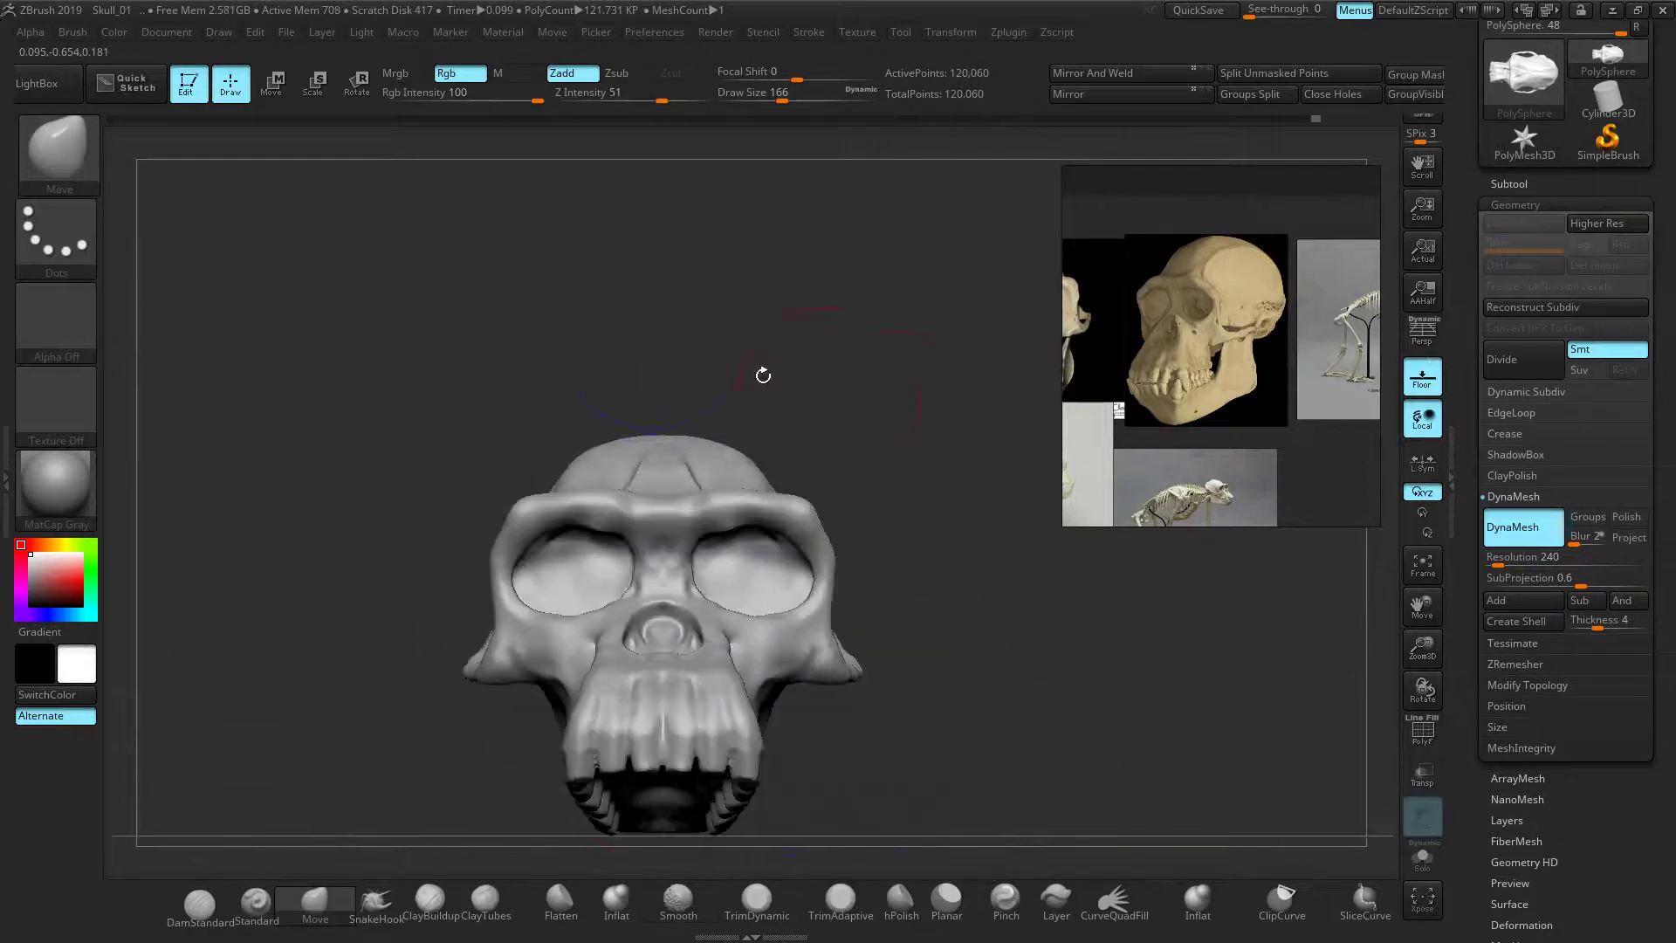
{"action": "mouse_move", "coordinate": [957, 491]}
{"action": "left_mouse_down"}
{"action": "mouse_move", "coordinate": [846, 553]}
{"action": "mouse_move", "coordinate": [918, 487]}
{"action": "left_mouse_up"}
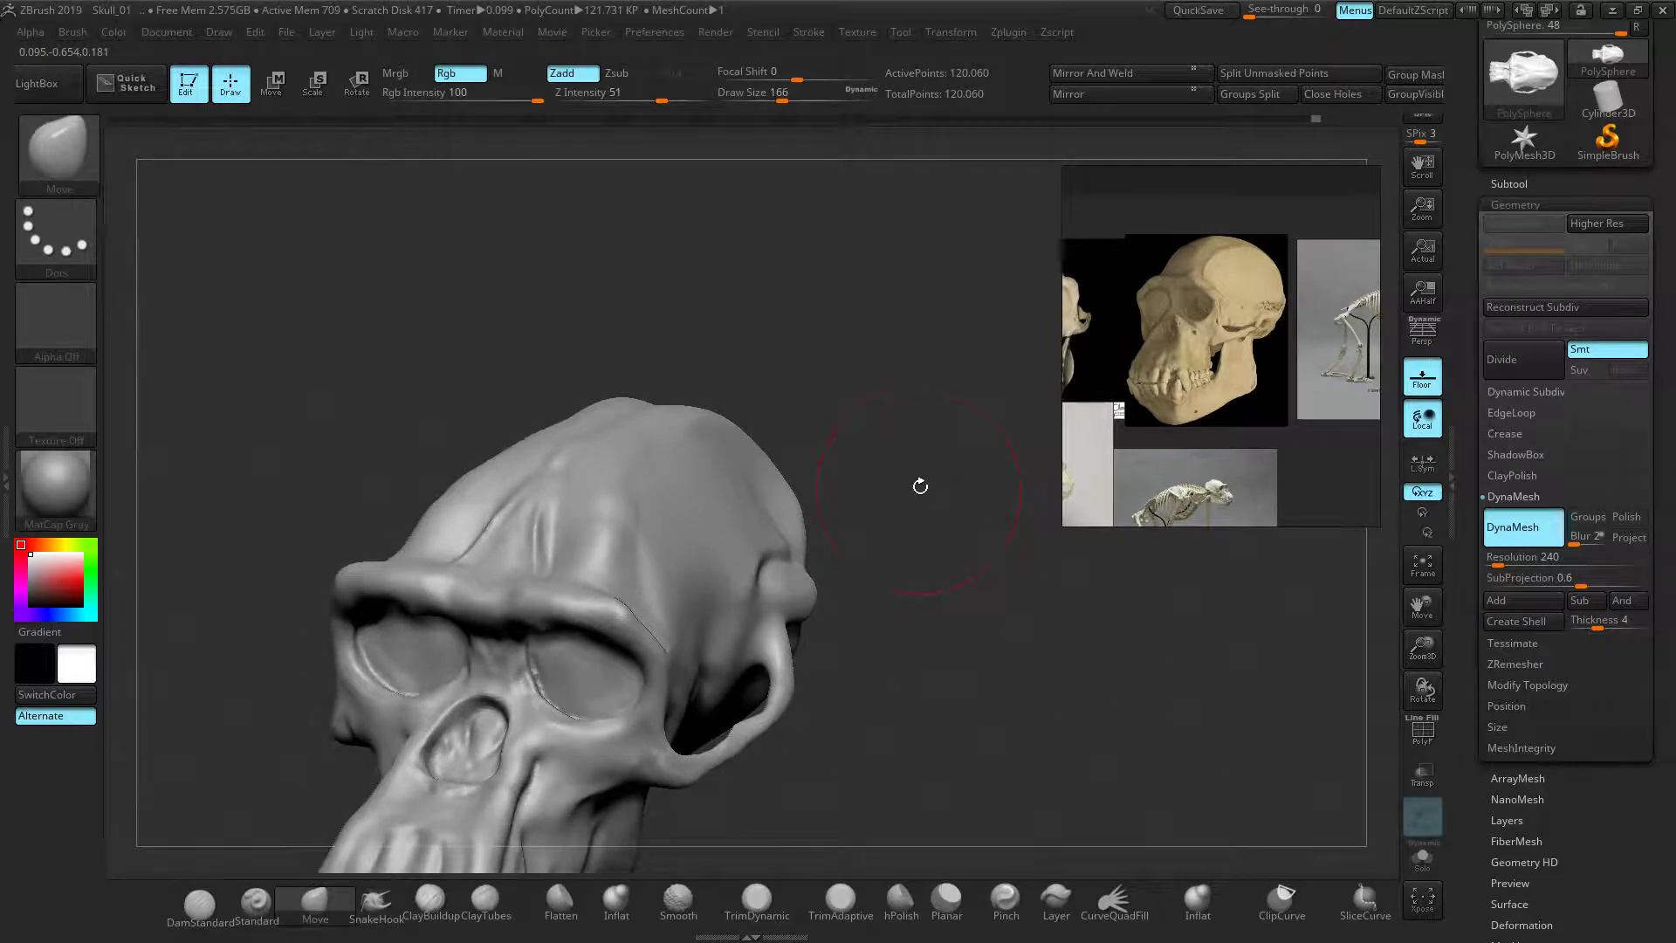
Carve a soft crease down the rear side of the cranium toward the zygomatic arch with DamStandard at draw size 130
{"action": "left_click", "coordinate": [199, 904]}
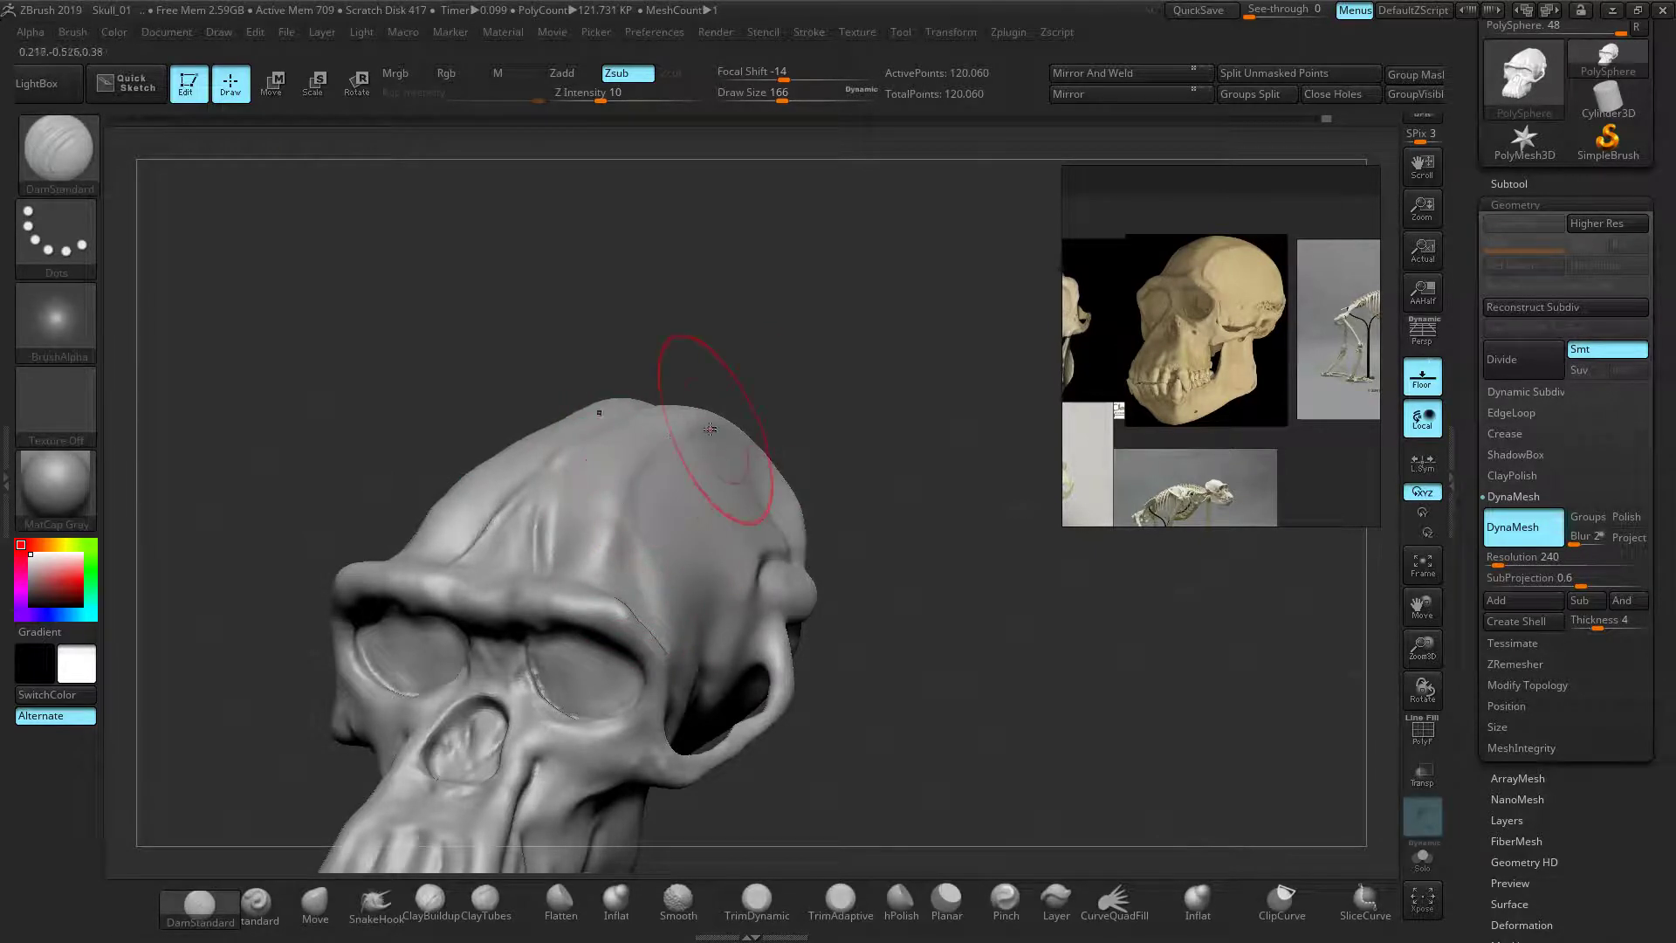
{"action": "key", "text": "shift"}
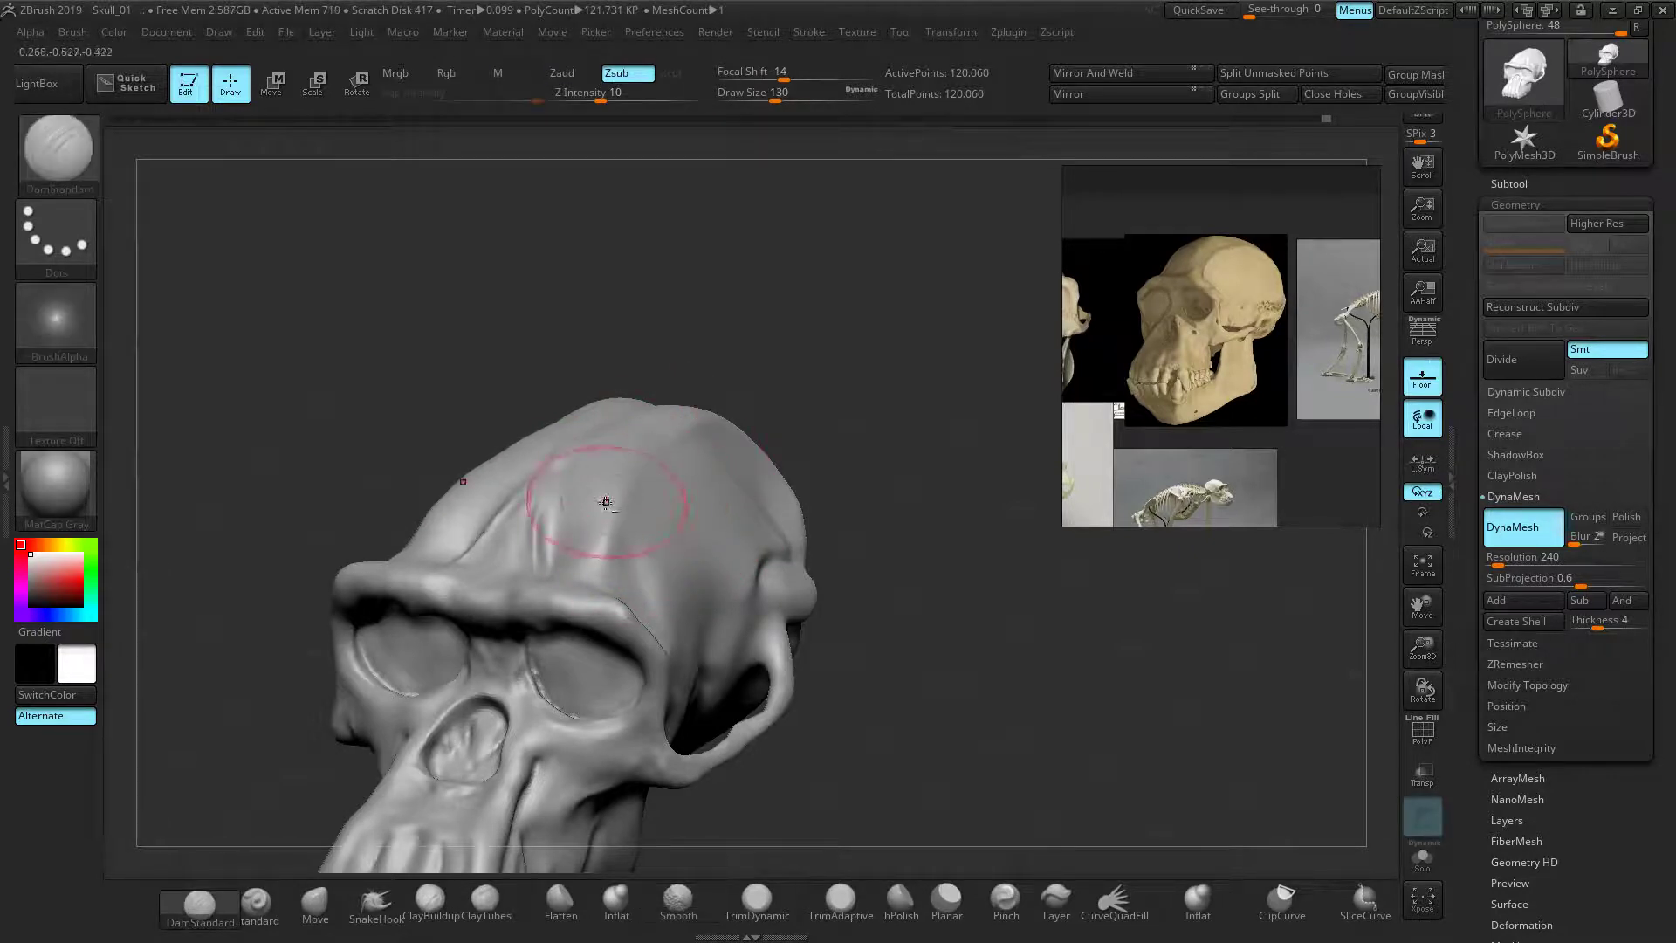
{"action": "left_click_drag", "start_coordinate": [859, 469], "coordinate": [768, 471]}
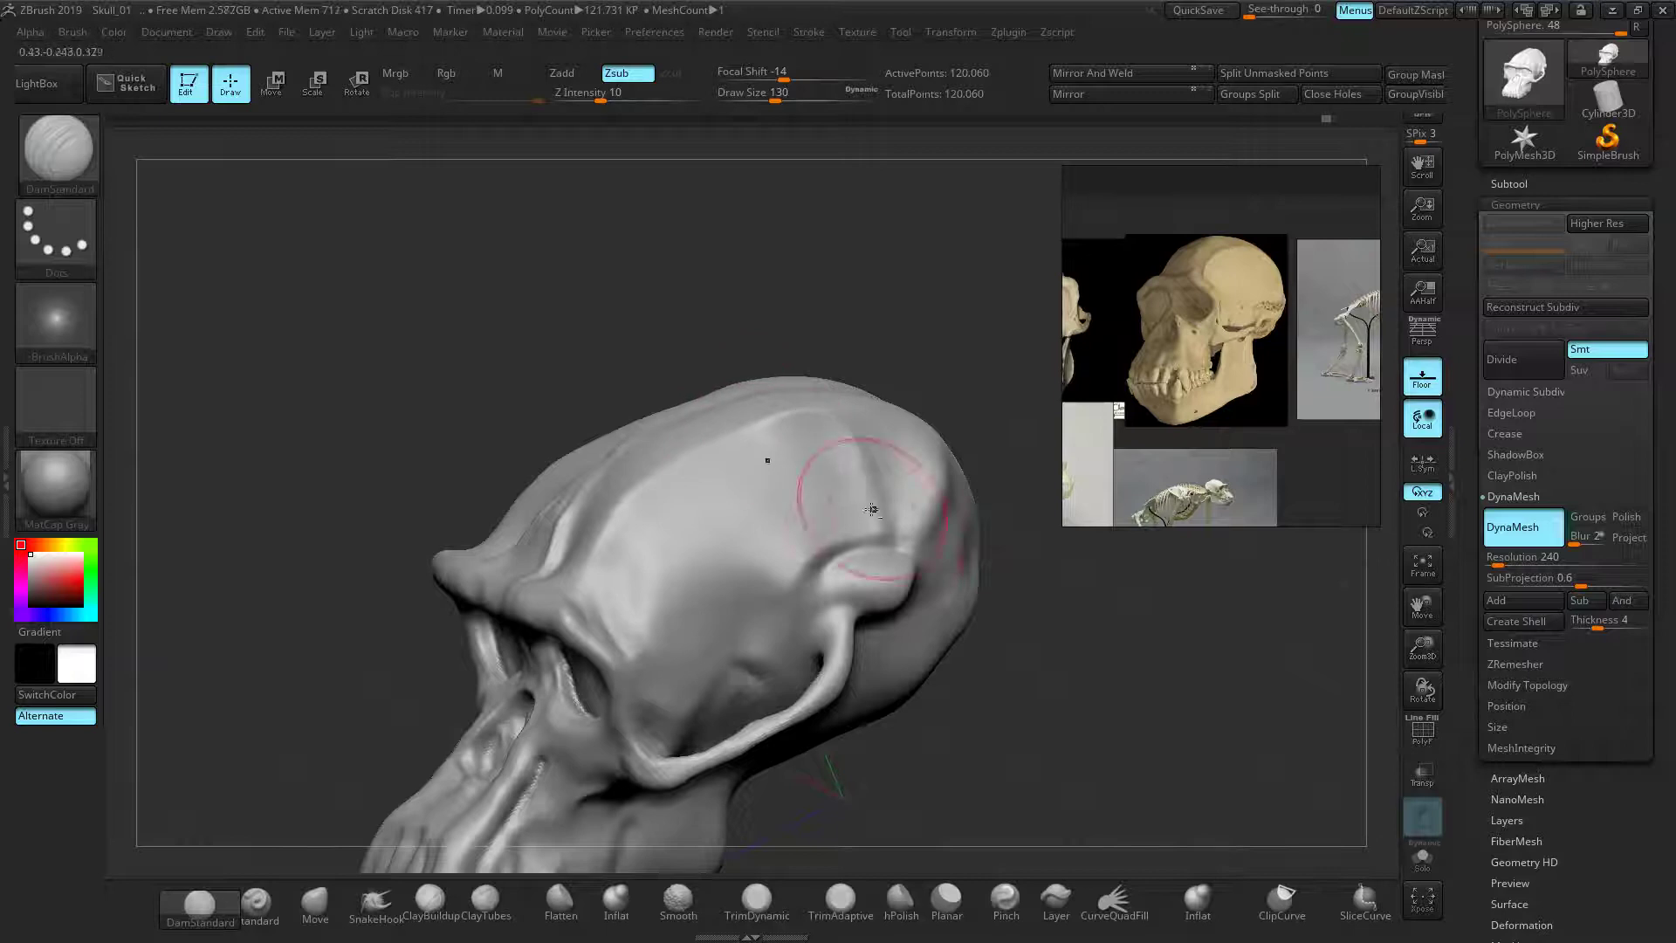
{"action": "mouse_move", "coordinate": [897, 524]}
{"action": "left_mouse_down"}
{"action": "mouse_move", "coordinate": [1018, 617]}
{"action": "mouse_move", "coordinate": [899, 471]}
{"action": "left_mouse_up"}
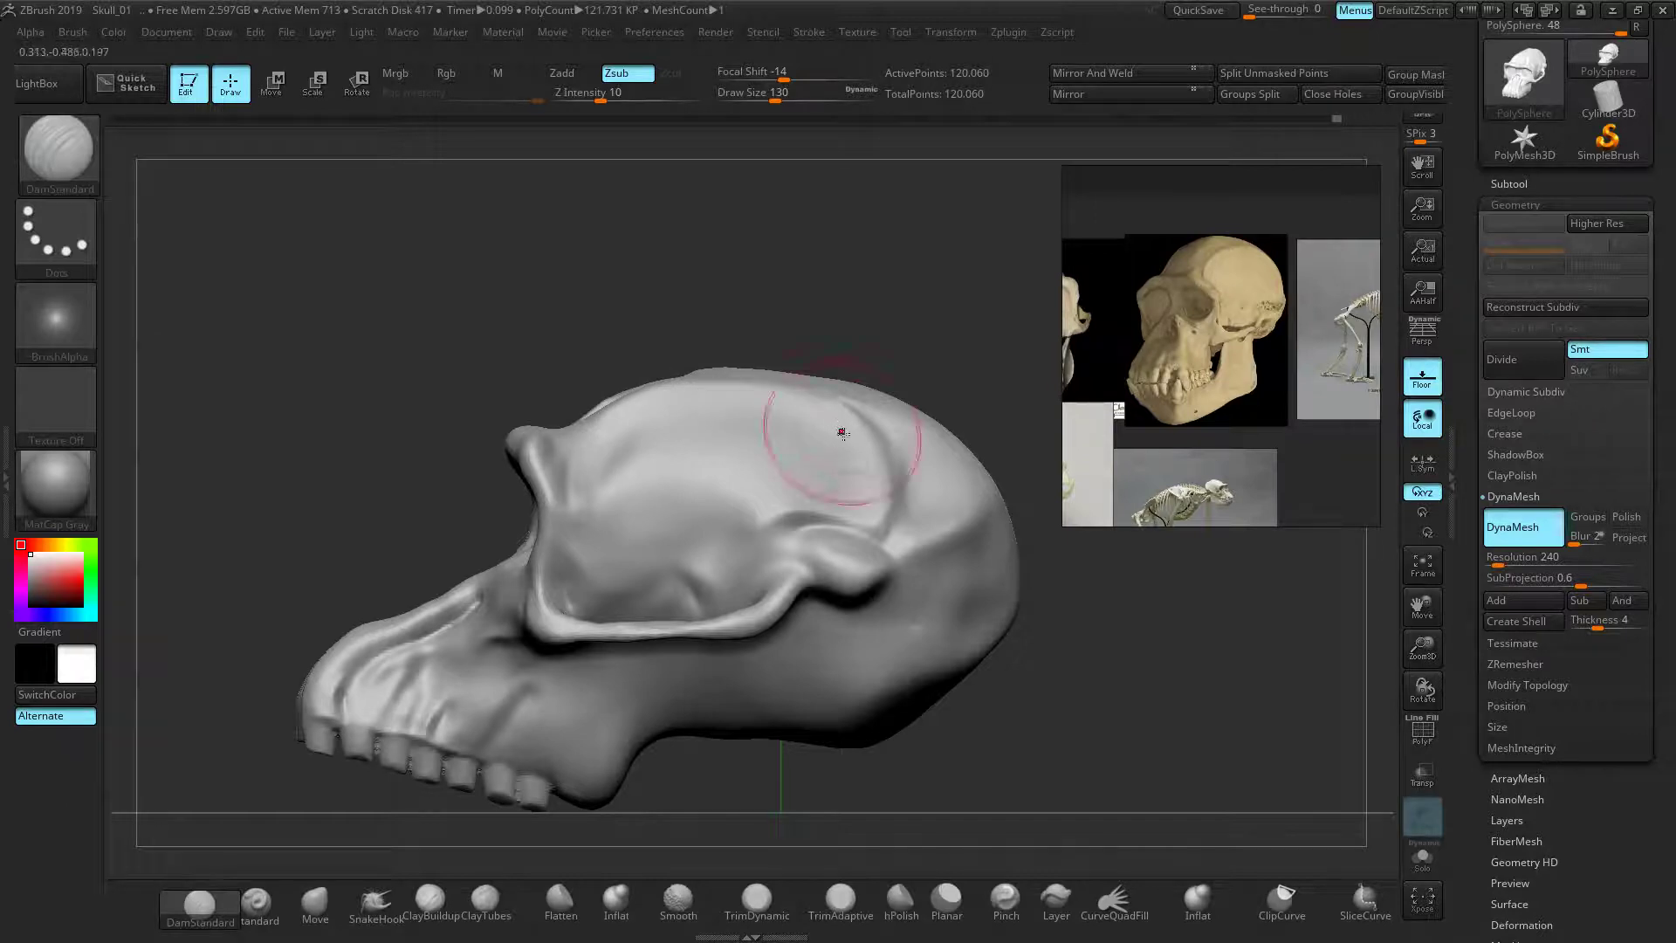
{"action": "left_click_drag", "start_coordinate": [787, 390], "coordinate": [878, 524]}
{"action": "mouse_move", "coordinate": [995, 279]}
{"action": "left_mouse_down"}
{"action": "mouse_move", "coordinate": [972, 328]}
{"action": "mouse_move", "coordinate": [990, 415]}
{"action": "left_mouse_up"}
{"action": "mouse_move", "coordinate": [907, 667]}
{"action": "left_mouse_down"}
{"action": "mouse_move", "coordinate": [991, 671]}
{"action": "mouse_move", "coordinate": [1025, 694]}
{"action": "left_mouse_up"}
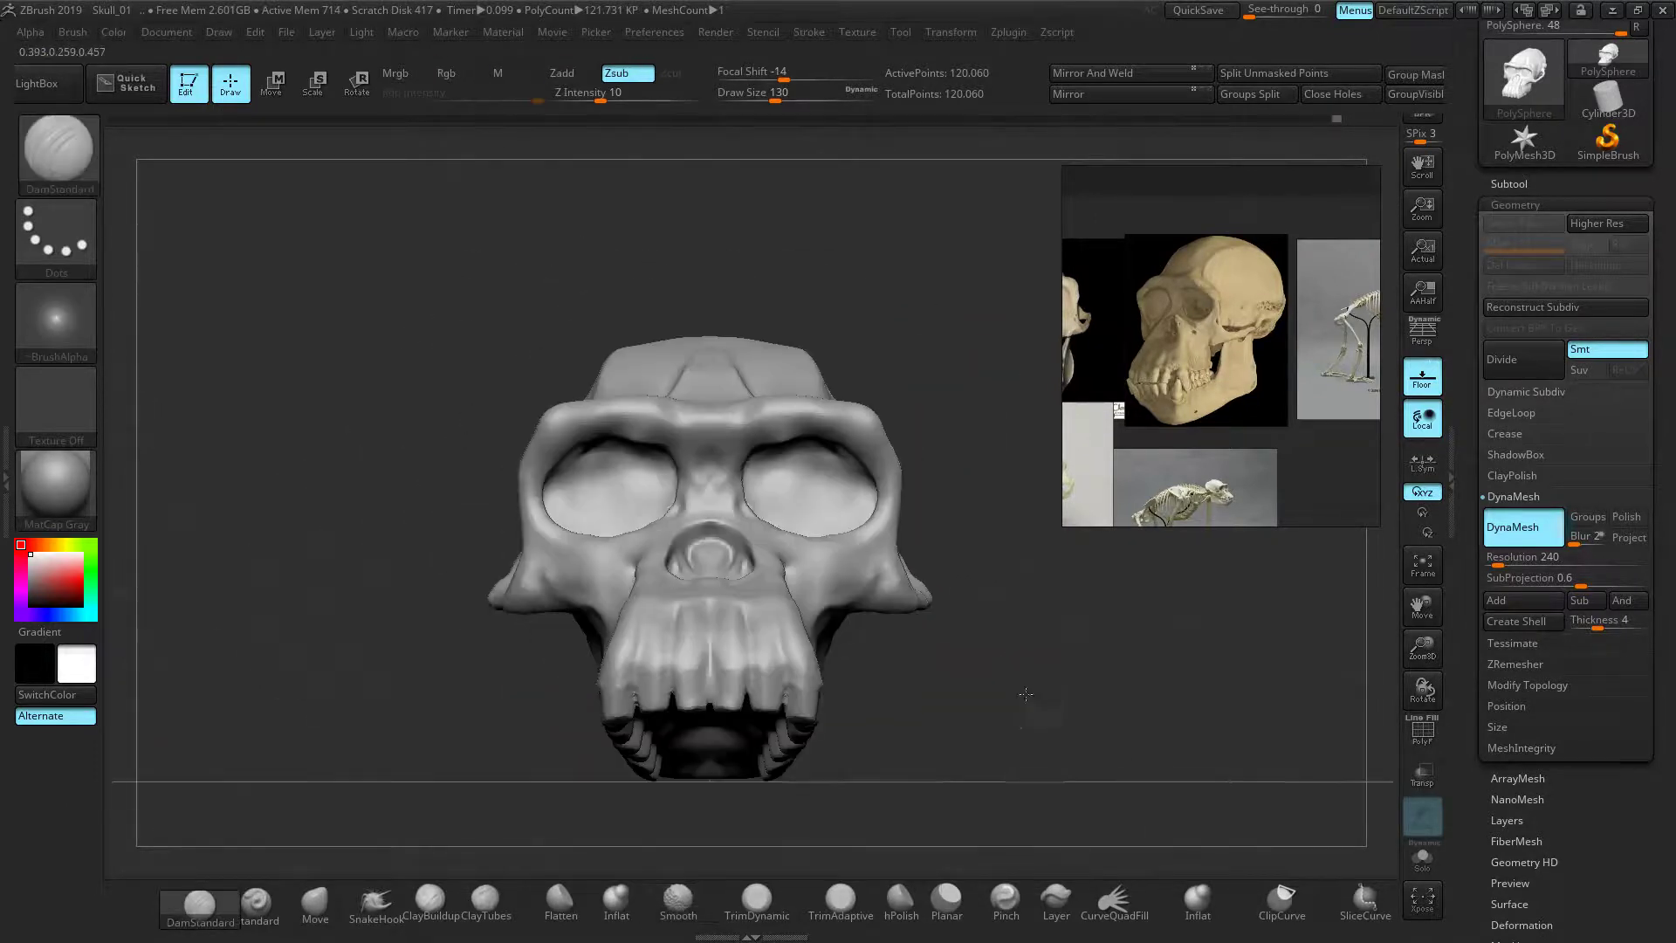
{"action": "left_click_drag", "start_coordinate": [952, 564], "coordinate": [1009, 524]}
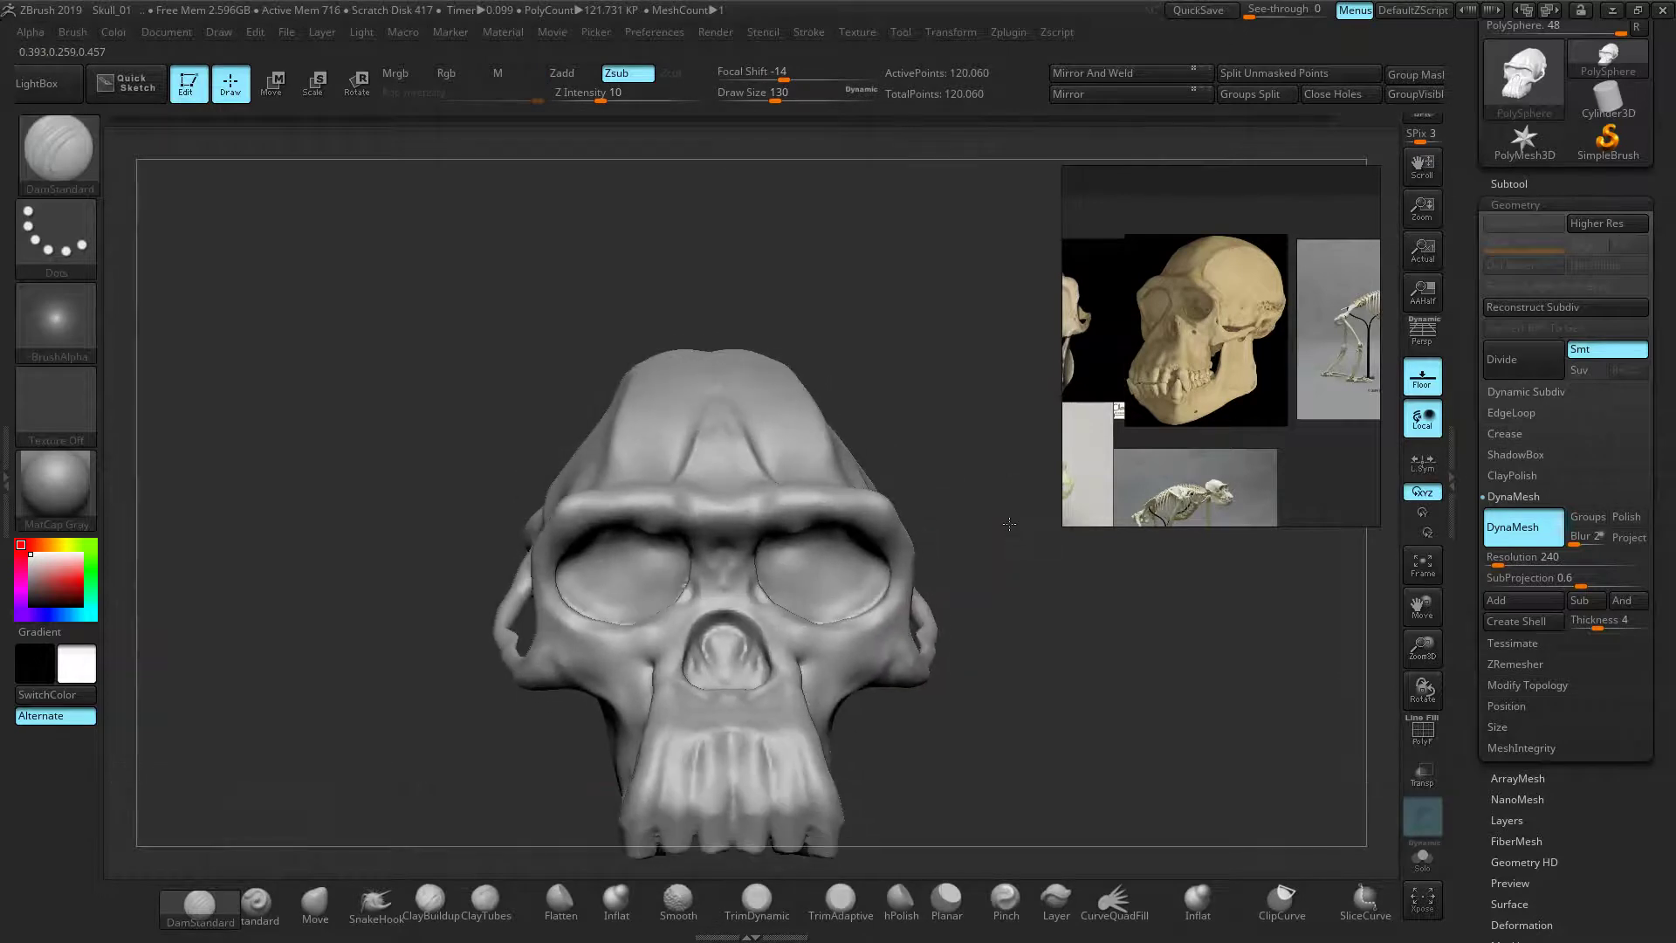
Reshape the upper cranium against the front-view reference skulls with the Move brush at draw size 194
{"action": "left_click", "coordinate": [315, 898]}
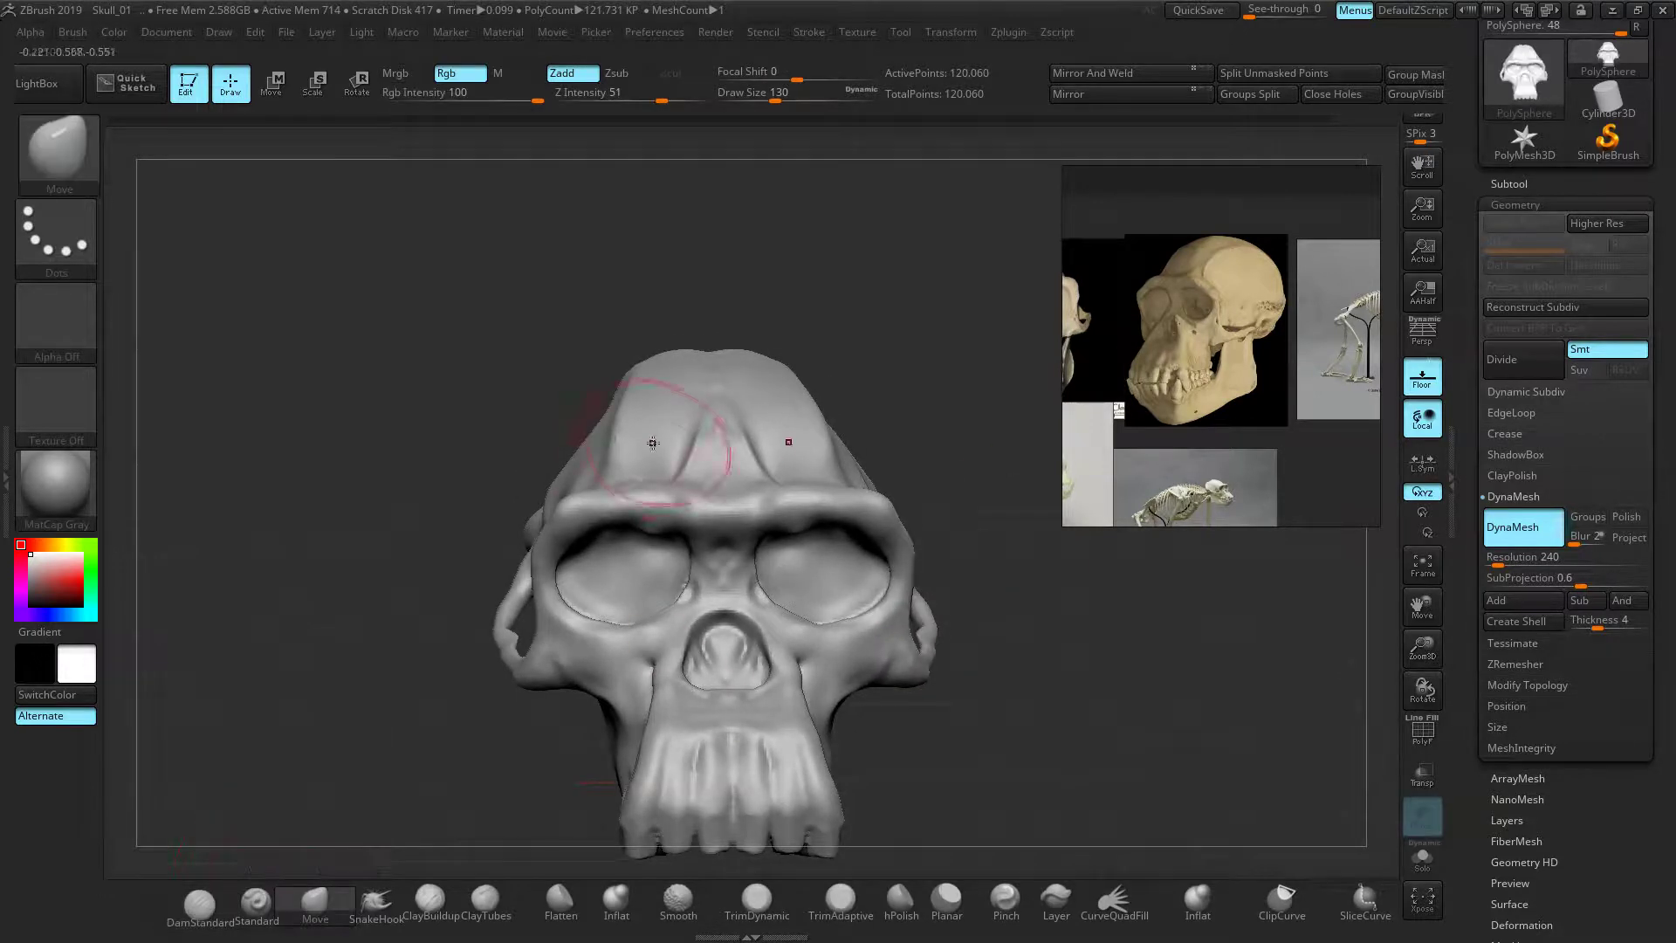
{"action": "key", "text": "bracketright"}
{"action": "key", "text": "bracketright"}
{"action": "key", "text": "bracketright"}
{"action": "middle_click_drag", "start_coordinate": [1145, 351], "coordinate": [1261, 350]}
{"action": "left_click_drag", "start_coordinate": [476, 220], "coordinate": [478, 204]}
{"action": "left_click_drag", "start_coordinate": [614, 358], "coordinate": [631, 368]}
{"action": "mouse_move", "coordinate": [542, 284]}
{"action": "left_mouse_down"}
{"action": "mouse_move", "coordinate": [568, 288]}
{"action": "mouse_move", "coordinate": [621, 358]}
{"action": "left_mouse_up"}
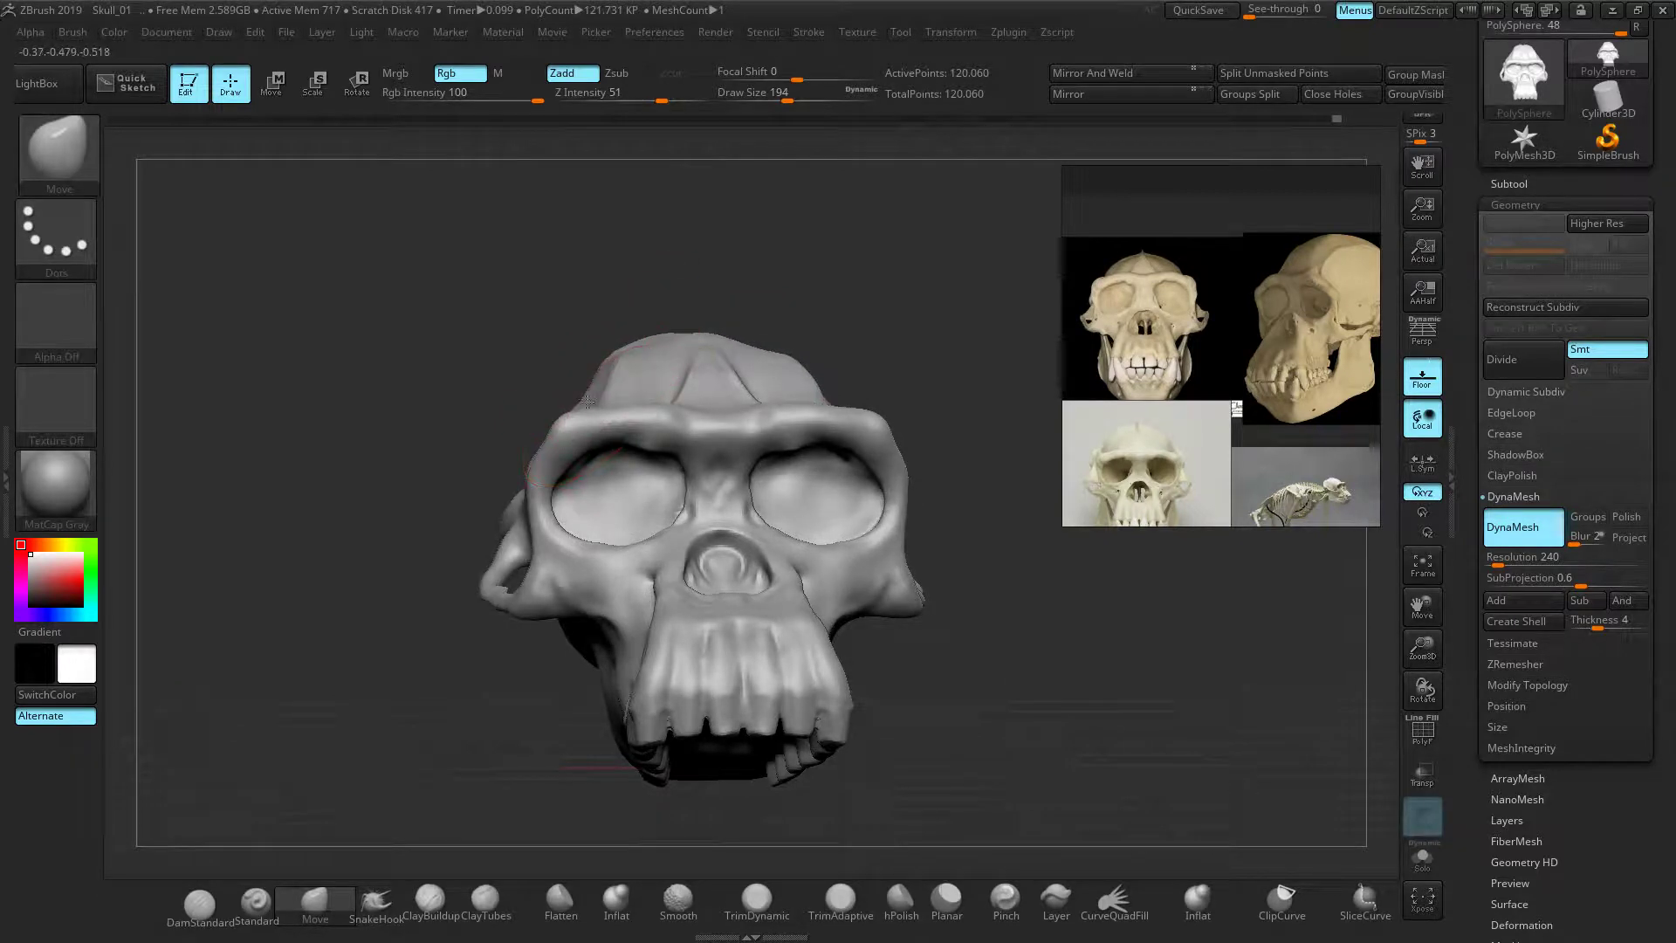
Push the brow ridge back and pull in the muzzle's front corners in top view with the Move brush
{"action": "left_click_drag", "start_coordinate": [565, 400], "coordinate": [958, 361]}
{"action": "left_click_drag", "start_coordinate": [808, 461], "coordinate": [879, 416]}
{"action": "mouse_move", "coordinate": [816, 283]}
{"action": "left_mouse_down"}
{"action": "mouse_move", "coordinate": [526, 349]}
{"action": "mouse_move", "coordinate": [547, 373]}
{"action": "left_mouse_up"}
{"action": "left_click_drag", "start_coordinate": [982, 354], "coordinate": [680, 384]}
{"action": "left_click_drag", "start_coordinate": [808, 215], "coordinate": [791, 407], "text": "shift"}
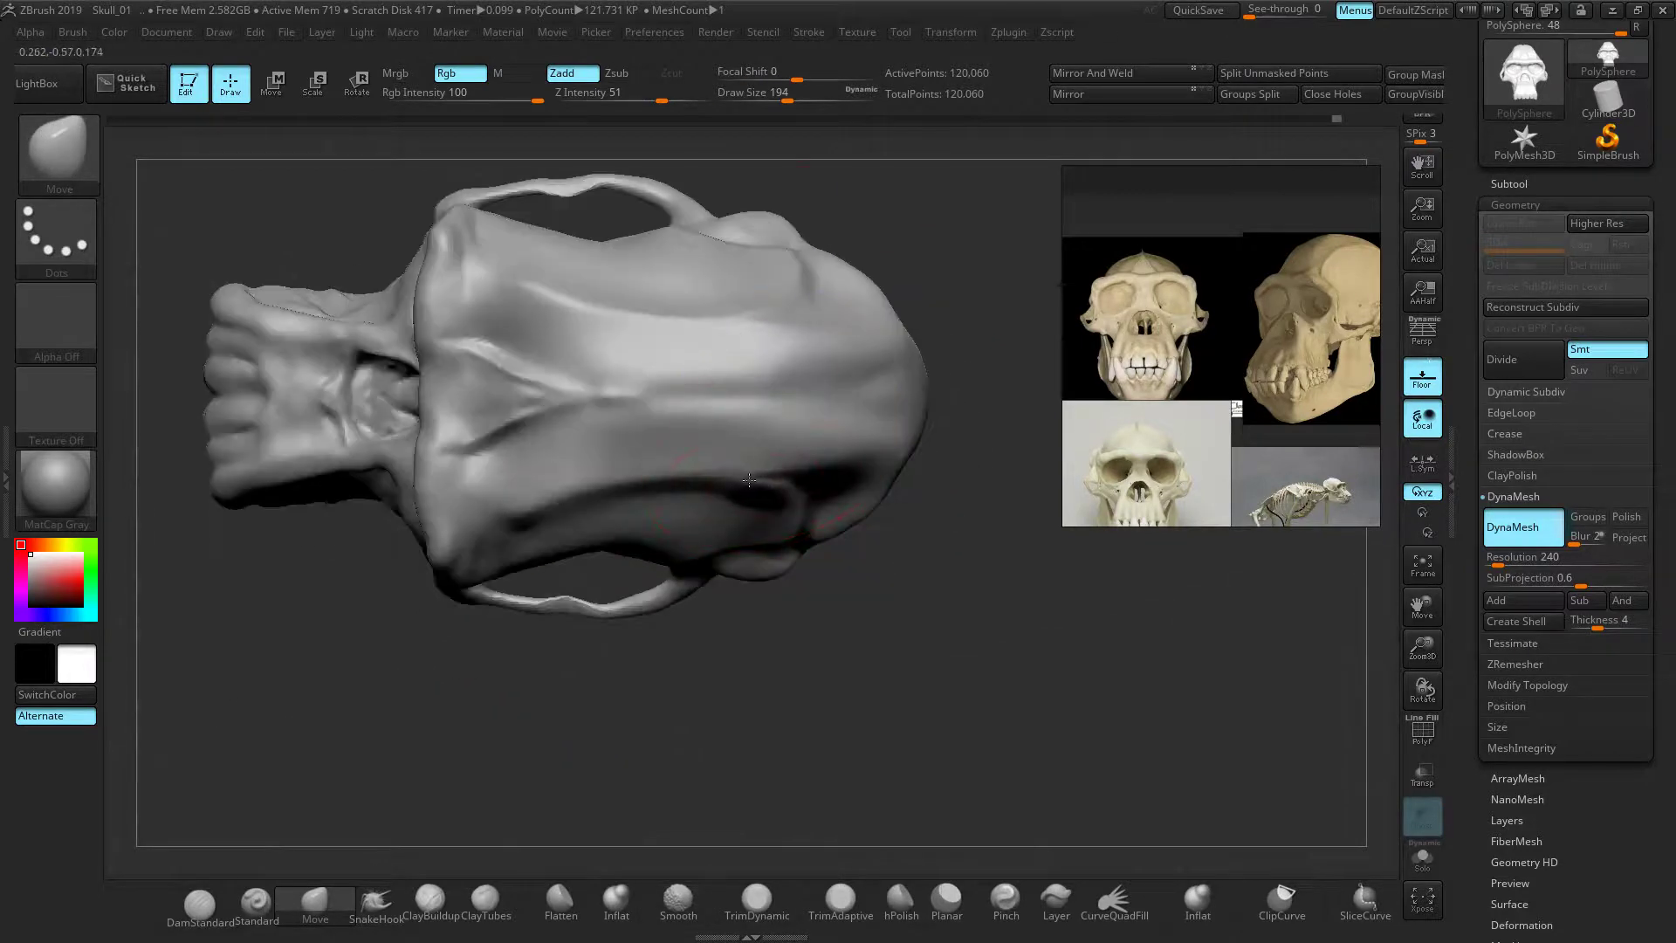
{"action": "left_click_drag", "start_coordinate": [432, 310], "coordinate": [440, 312]}
{"action": "left_click_drag", "start_coordinate": [444, 242], "coordinate": [444, 297]}
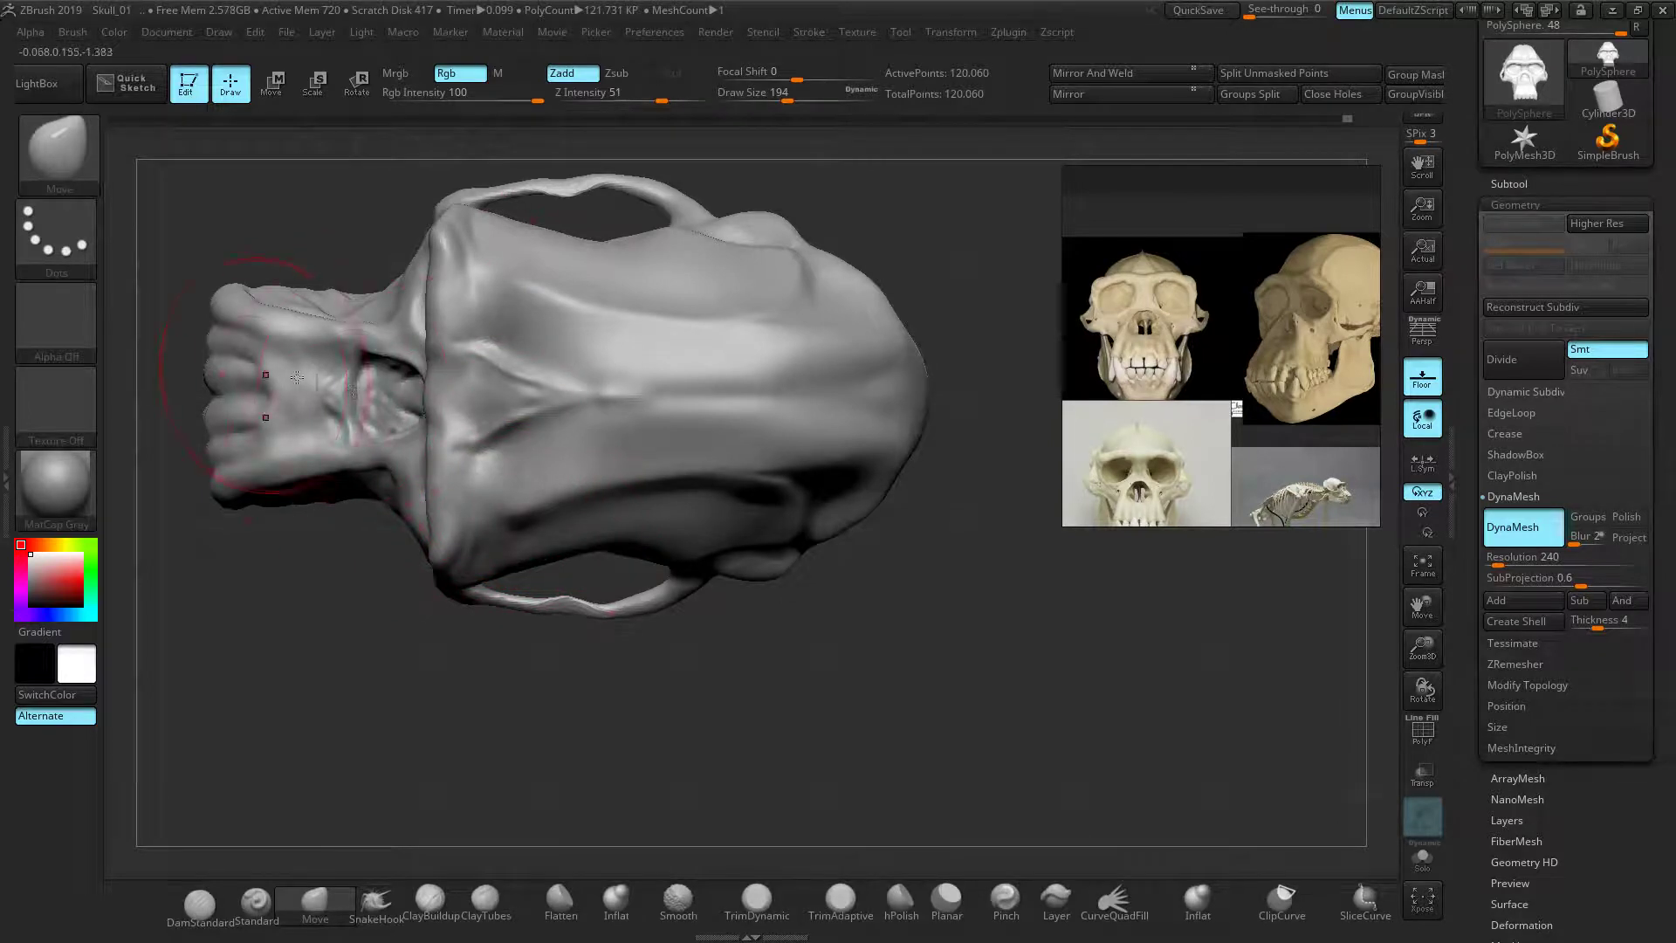
{"action": "left_click_drag", "start_coordinate": [205, 316], "coordinate": [223, 307]}
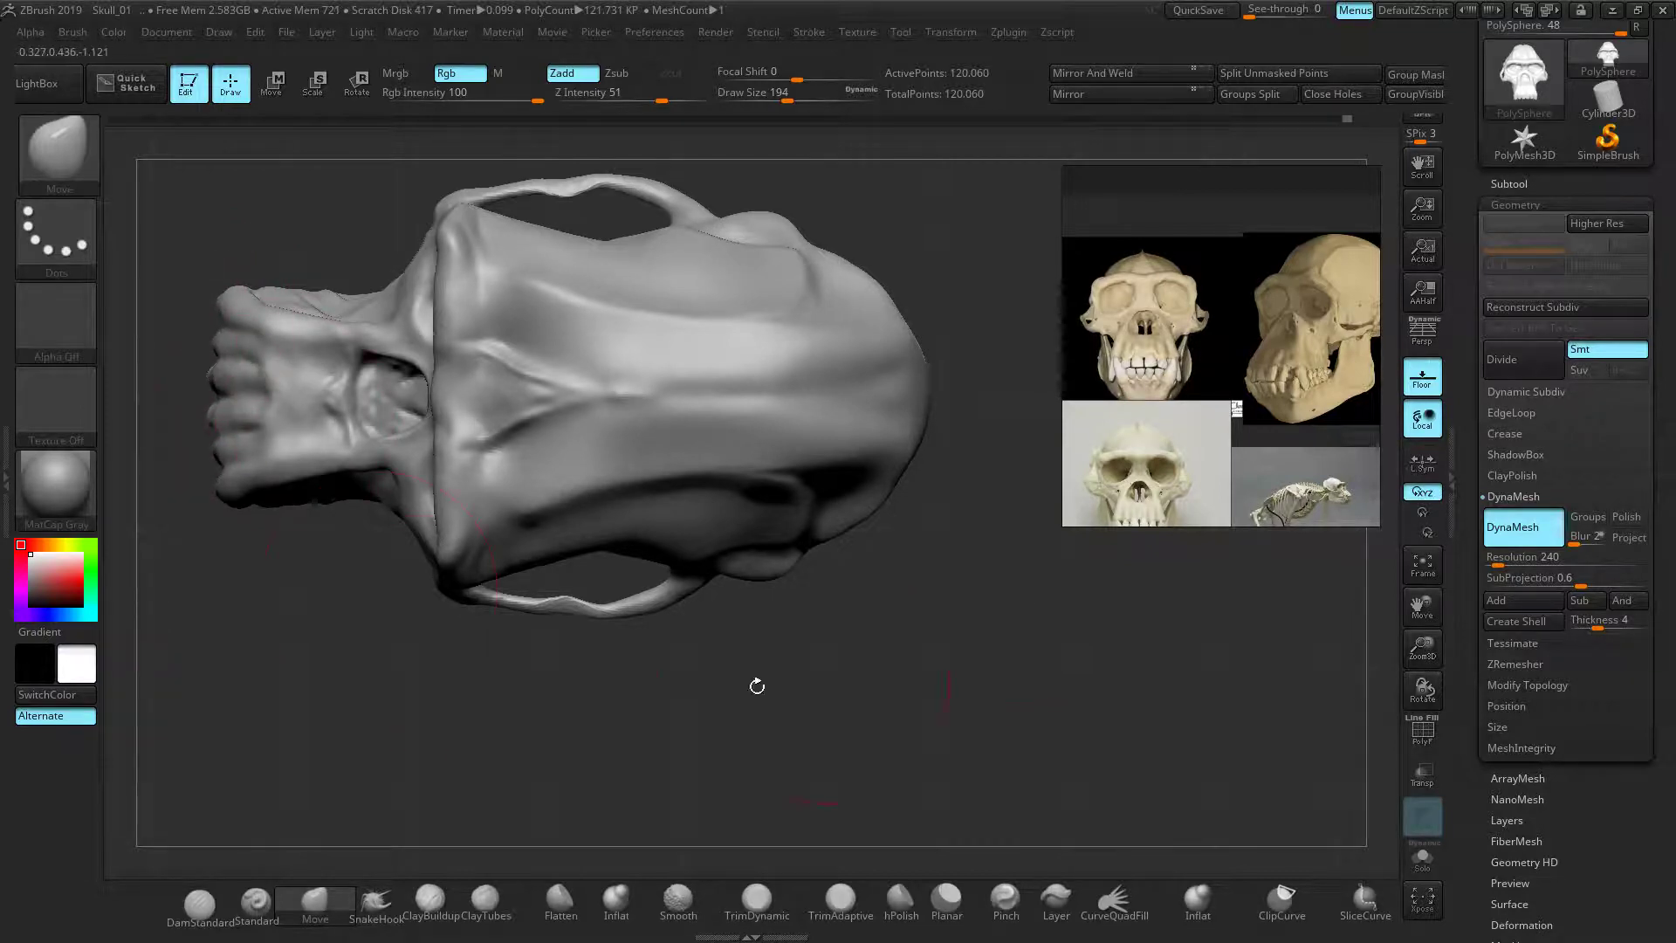
Refine the rounded front of the muzzle and the brow ridge with the Move brush, using the top-view reference
{"action": "scroll", "coordinate": [1237, 416], "scroll_direction": "down", "scroll_amount": 3}
{"action": "middle_click_drag", "start_coordinate": [1311, 422], "coordinate": [1134, 359]}
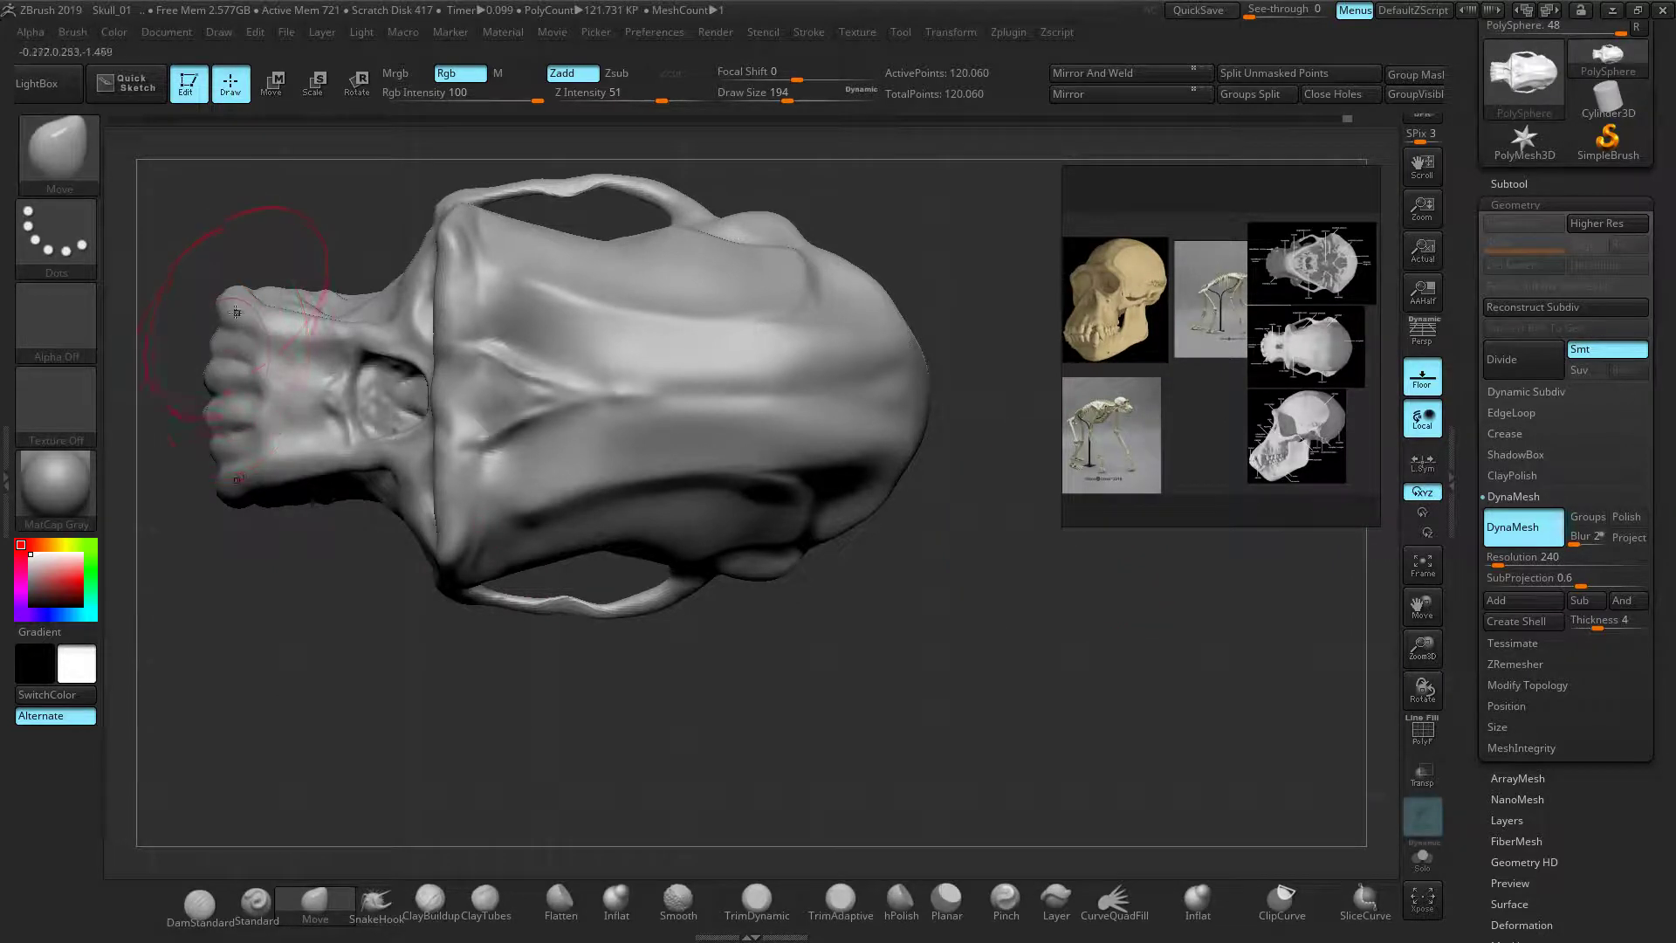
{"action": "mouse_move", "coordinate": [304, 319]}
{"action": "left_mouse_down"}
{"action": "mouse_move", "coordinate": [318, 331]}
{"action": "mouse_move", "coordinate": [422, 300]}
{"action": "mouse_move", "coordinate": [445, 315]}
{"action": "left_mouse_up"}
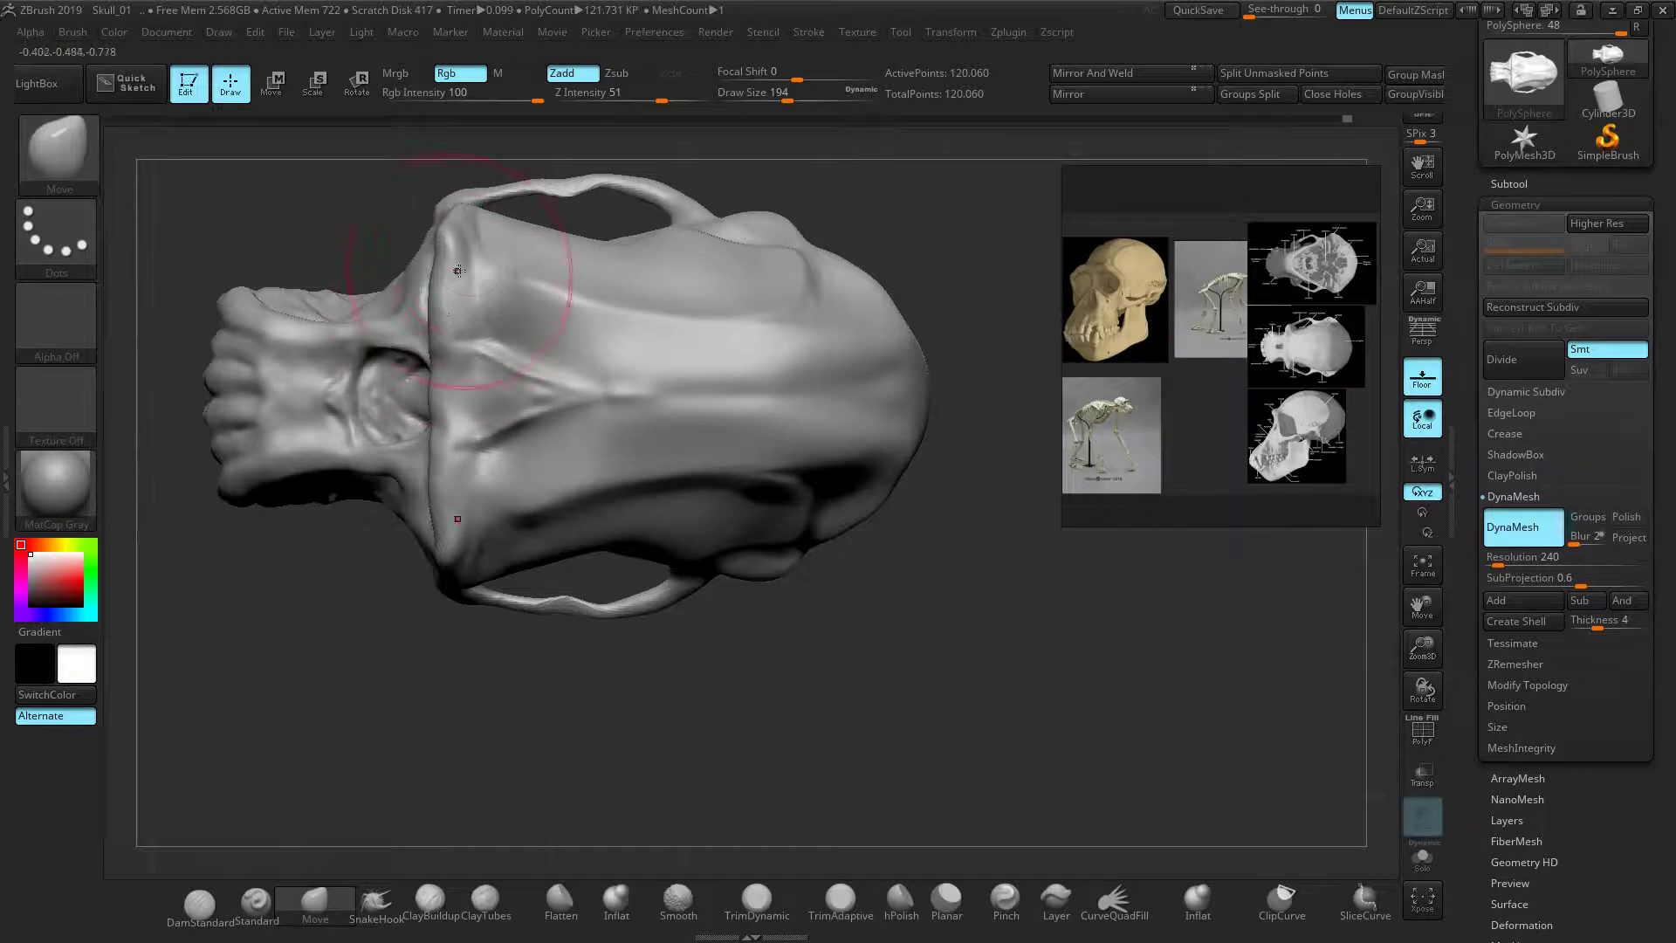
{"action": "left_click_drag", "start_coordinate": [374, 591], "coordinate": [384, 380]}
{"action": "left_click_drag", "start_coordinate": [240, 385], "coordinate": [391, 395]}
{"action": "left_click_drag", "start_coordinate": [793, 480], "coordinate": [699, 555]}
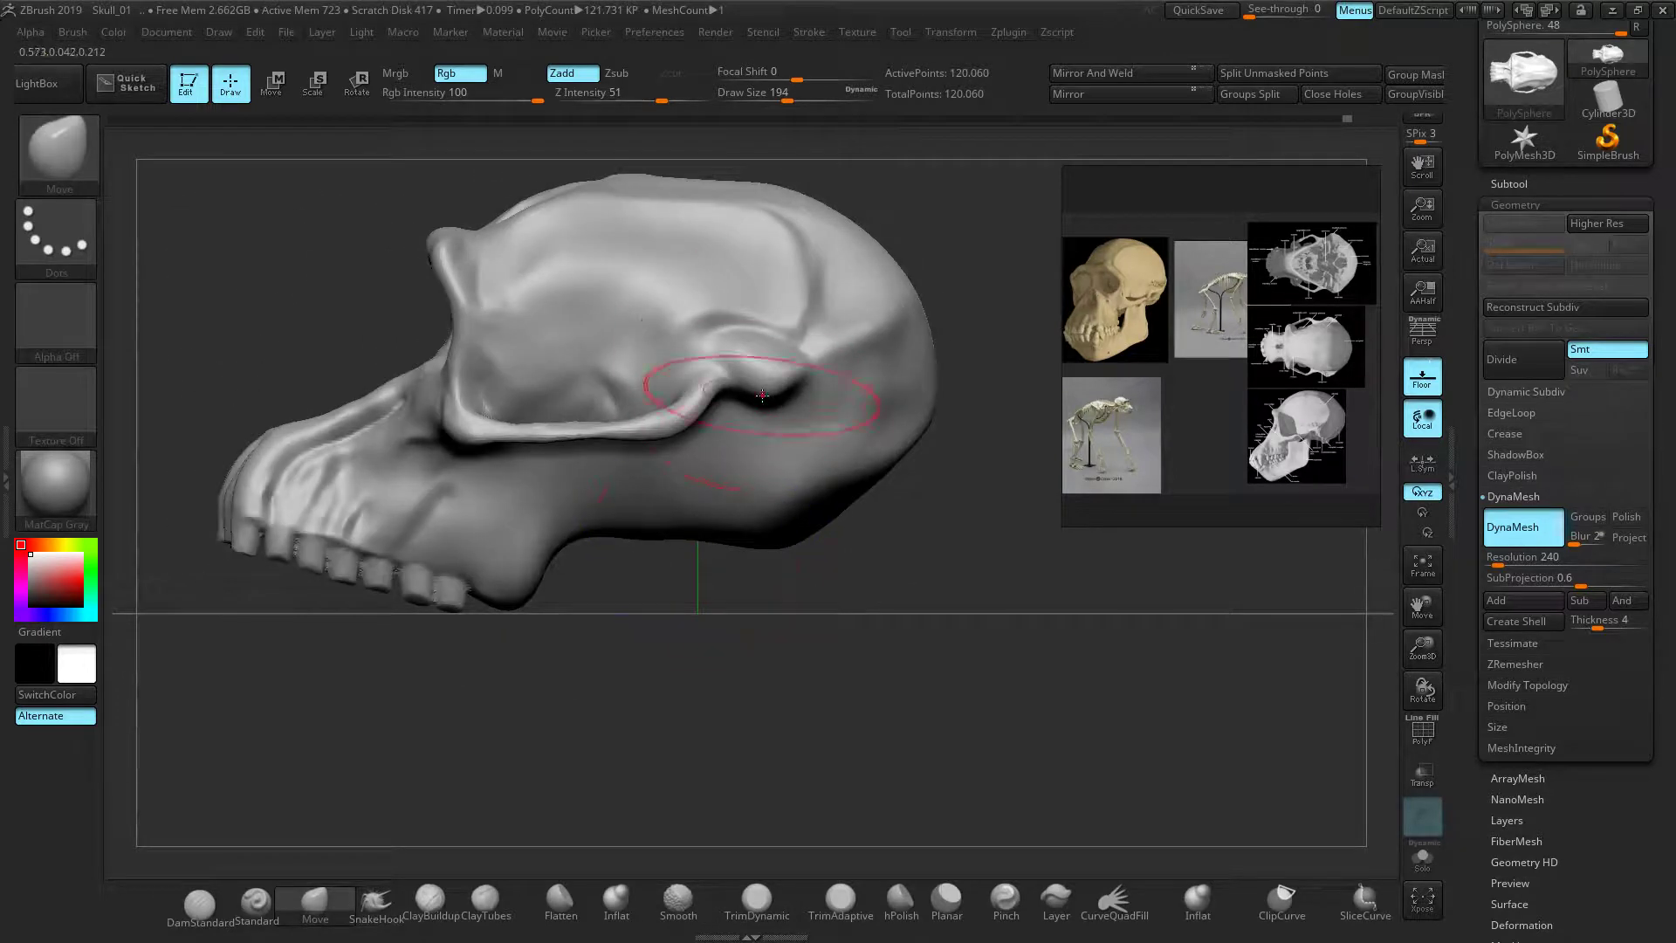
Sharpen the crease on the cranium's side behind the zygomatic arch with DamStandard at draw size 86
{"action": "left_click", "coordinate": [199, 904]}
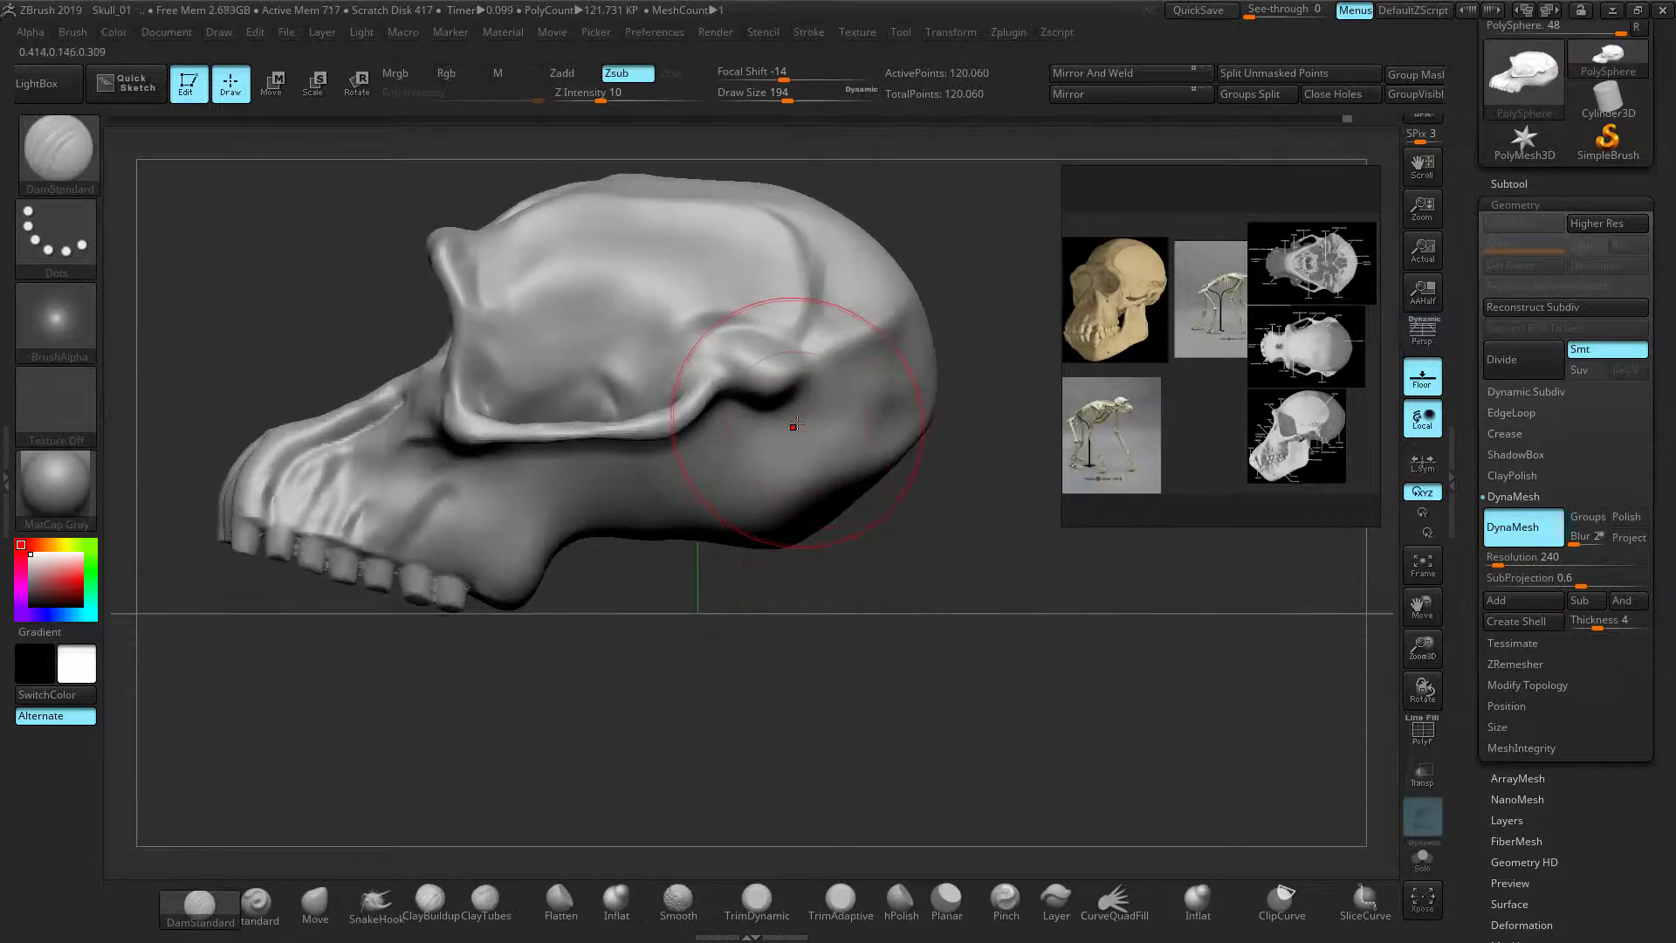
{"action": "key", "text": "s"}
{"action": "mouse_move", "coordinate": [805, 417]}
{"action": "left_mouse_down"}
{"action": "mouse_move", "coordinate": [783, 416]}
{"action": "mouse_move", "coordinate": [795, 344]}
{"action": "mouse_move", "coordinate": [821, 323]}
{"action": "left_mouse_up"}
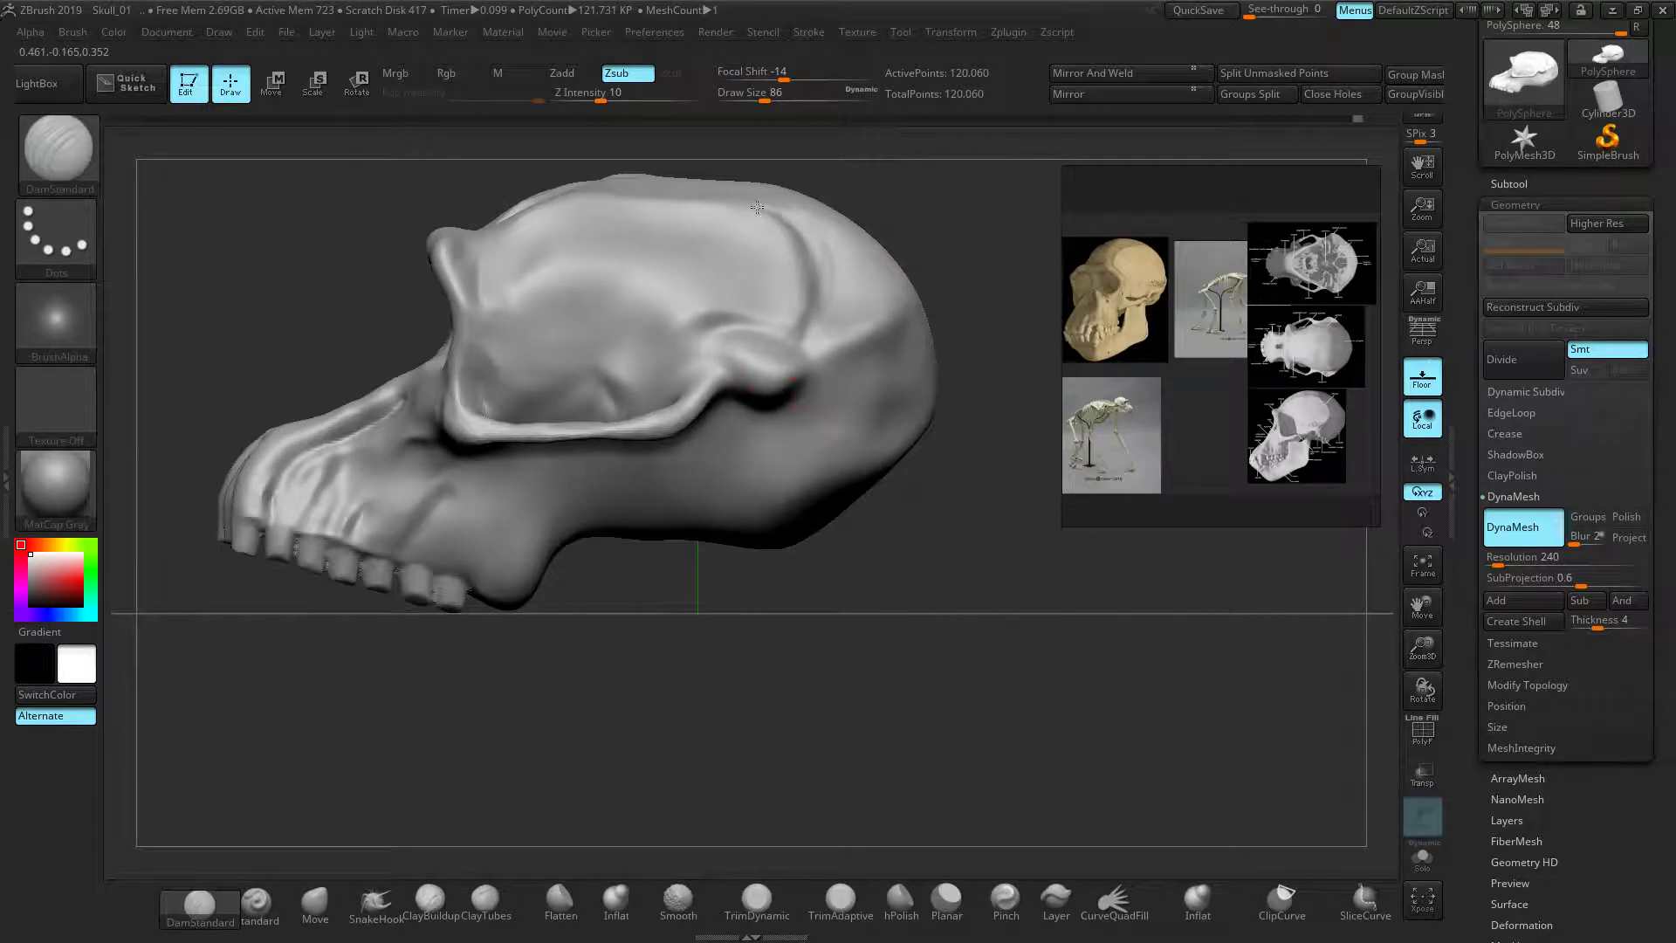
Carve the temporal line along the upper side of the cranium from the brow ridge to the rear crease with DamStandard
{"action": "left_click_drag", "start_coordinate": [583, 194], "coordinate": [544, 205]}
{"action": "left_click_drag", "start_coordinate": [820, 602], "coordinate": [916, 643]}
{"action": "left_click_drag", "start_coordinate": [534, 229], "coordinate": [555, 207]}
{"action": "left_click_drag", "start_coordinate": [659, 181], "coordinate": [681, 181]}
{"action": "left_click_drag", "start_coordinate": [532, 231], "coordinate": [541, 219]}
{"action": "left_click_drag", "start_coordinate": [663, 202], "coordinate": [756, 210]}
{"action": "left_click_drag", "start_coordinate": [759, 572], "coordinate": [971, 550]}
{"action": "left_click_drag", "start_coordinate": [812, 412], "coordinate": [651, 428]}
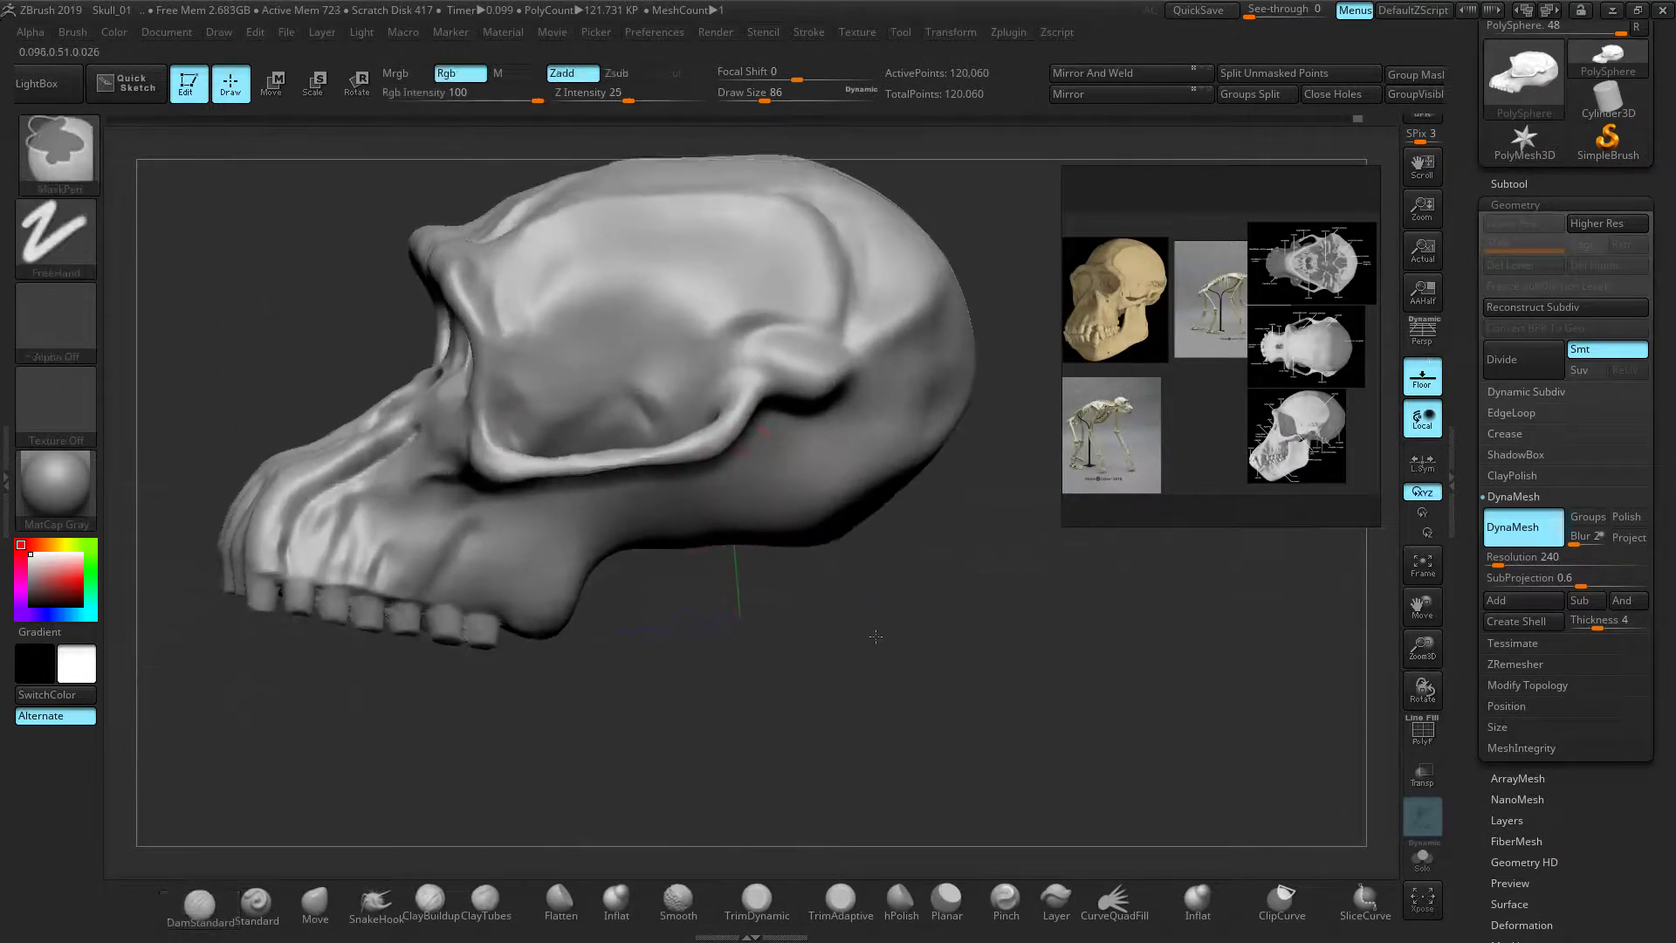
{"action": "left_click_drag", "start_coordinate": [766, 579], "coordinate": [866, 639]}
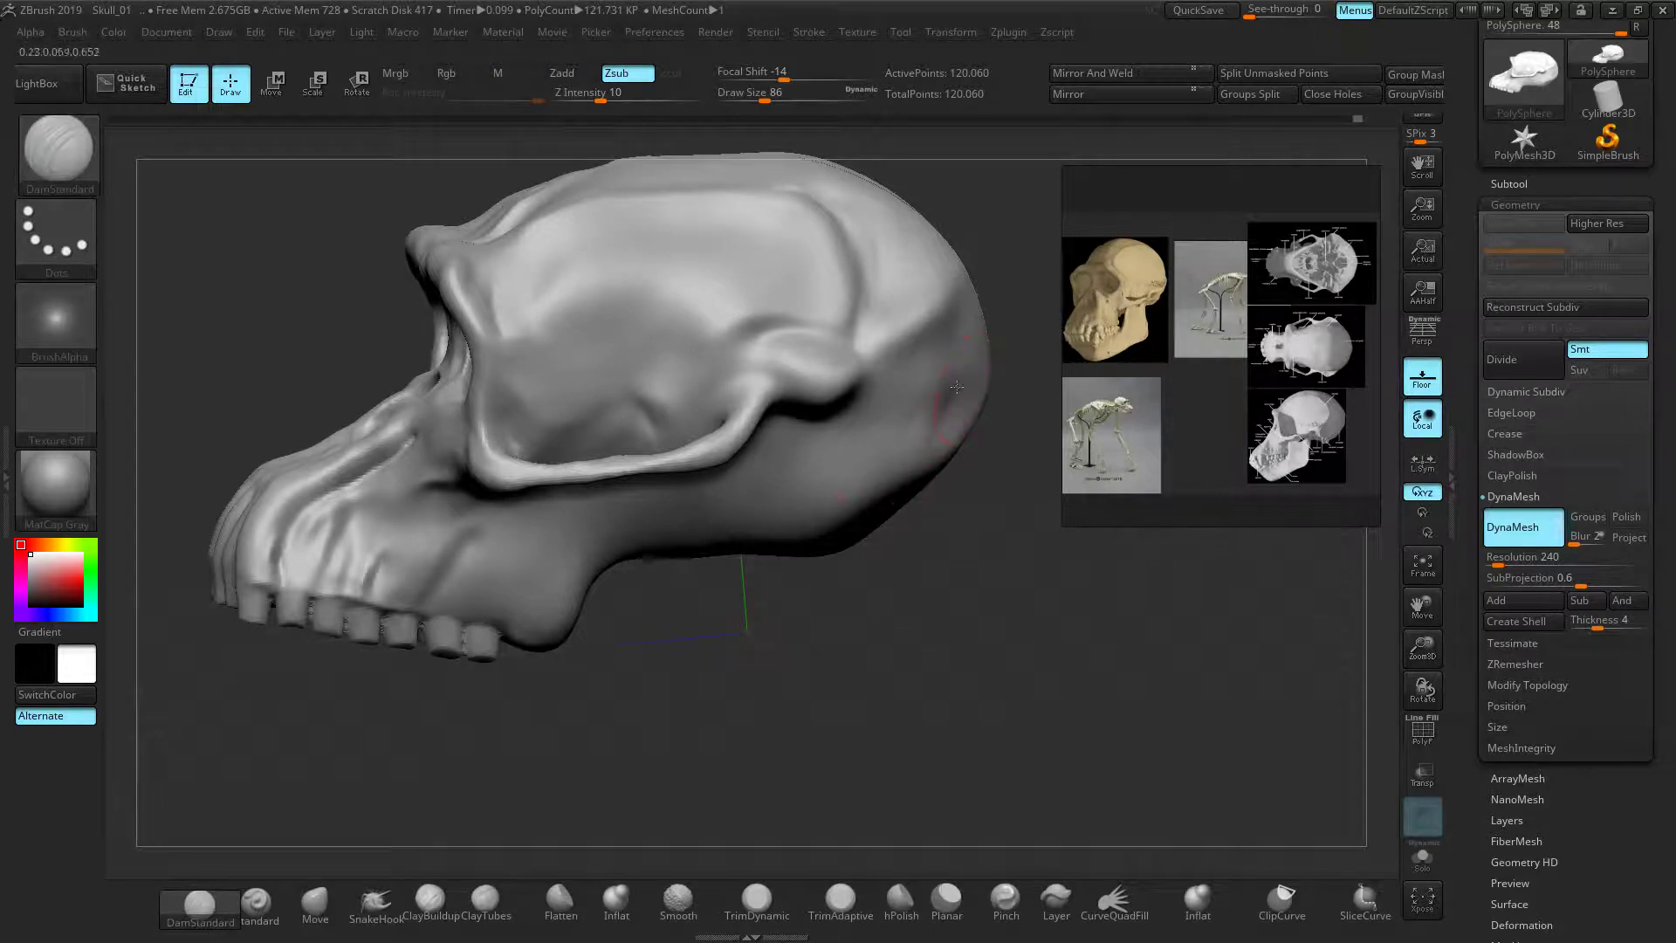
{"action": "left_click_drag", "start_coordinate": [923, 627], "coordinate": [944, 678]}
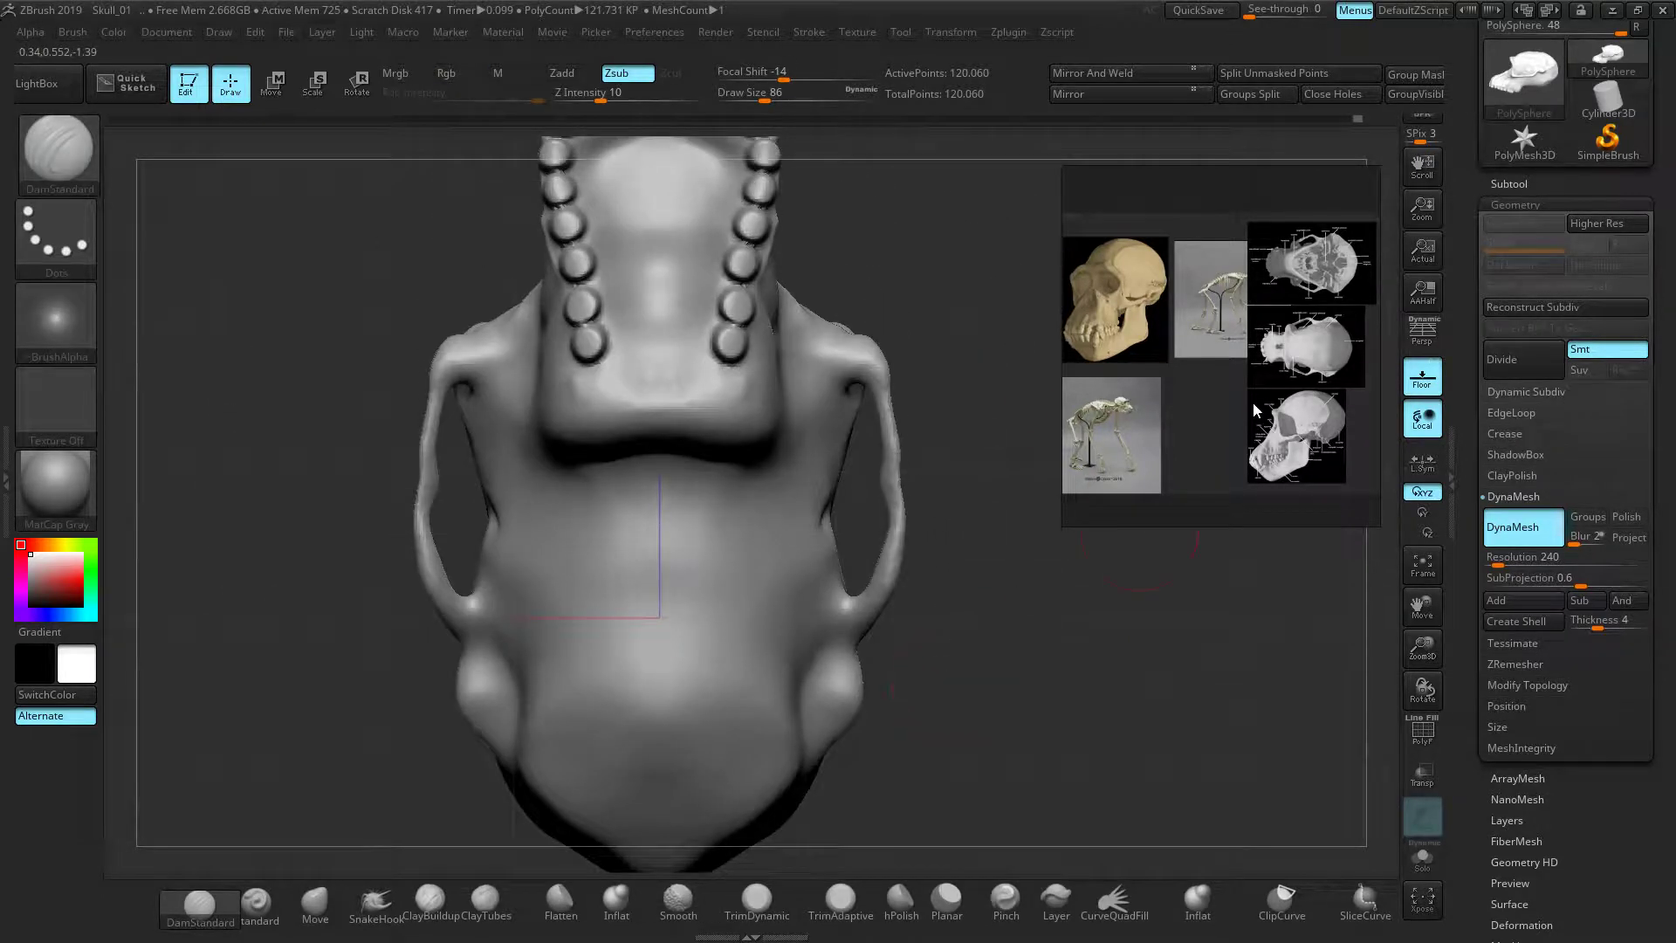
Mask a round spot for the foramen magnum on the rear underside of the cranium at draw size 62 and invert the mask
{"action": "scroll", "coordinate": [1254, 410], "scroll_direction": "up", "scroll_amount": 4}
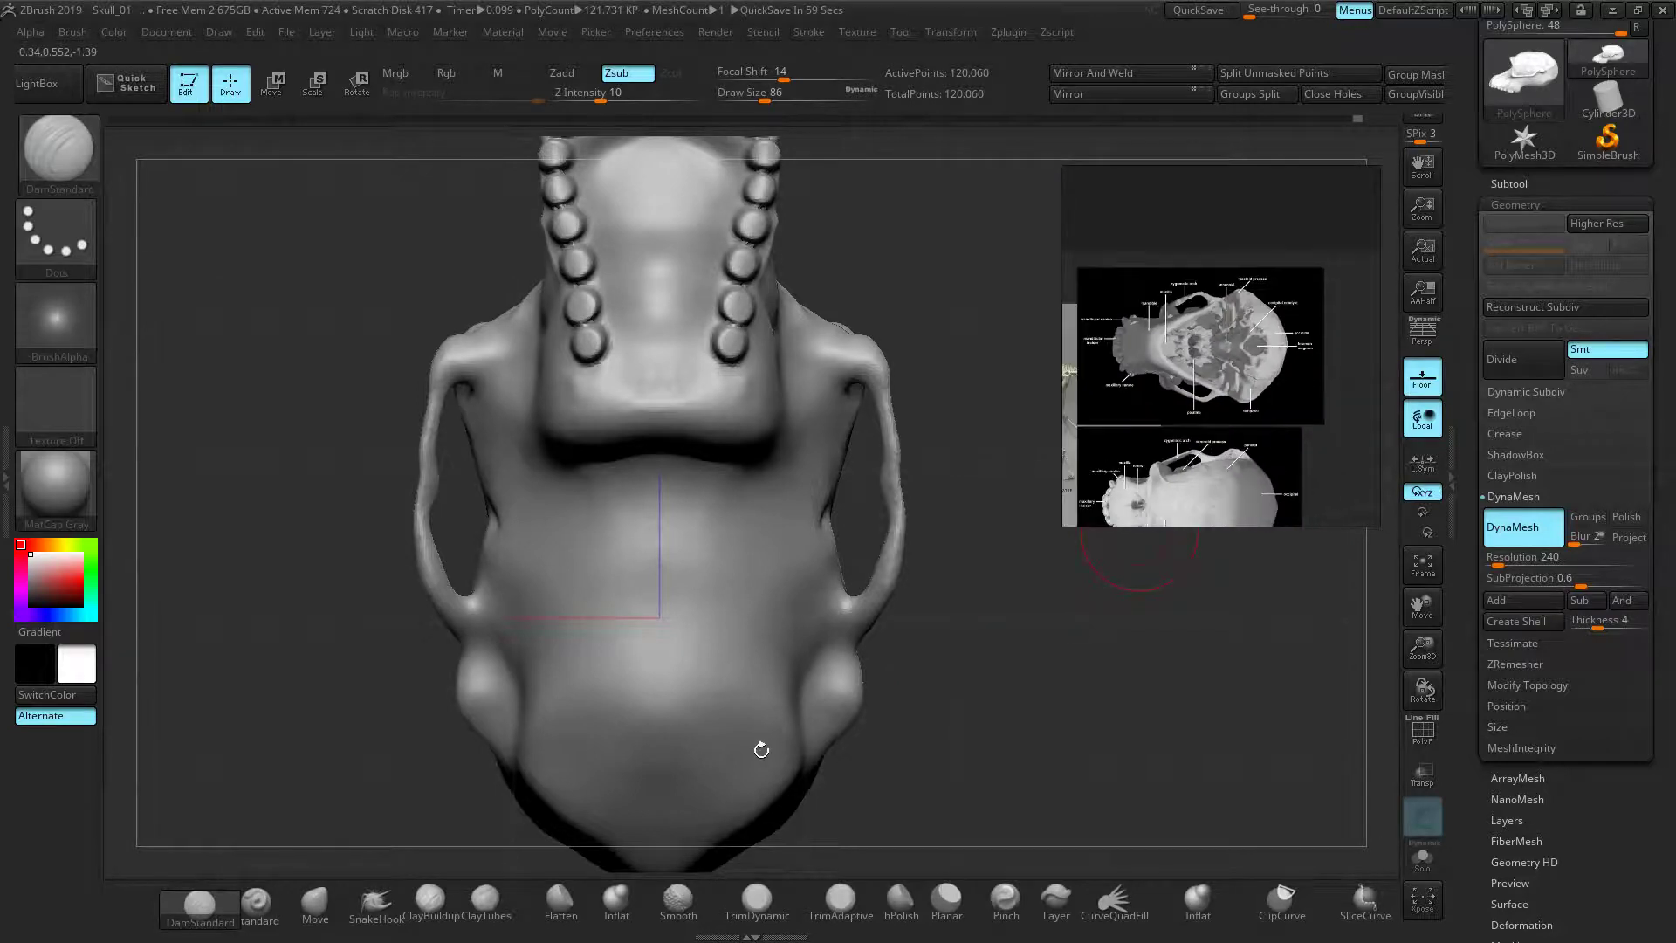
{"action": "mouse_move", "coordinate": [642, 746]}
{"action": "left_mouse_down"}
{"action": "mouse_move", "coordinate": [654, 768]}
{"action": "mouse_move", "coordinate": [637, 759]}
{"action": "mouse_move", "coordinate": [694, 742]}
{"action": "mouse_move", "coordinate": [668, 761]}
{"action": "mouse_move", "coordinate": [662, 733]}
{"action": "left_mouse_up"}
{"action": "key", "text": "ctrl+z"}
{"action": "key", "text": "["}
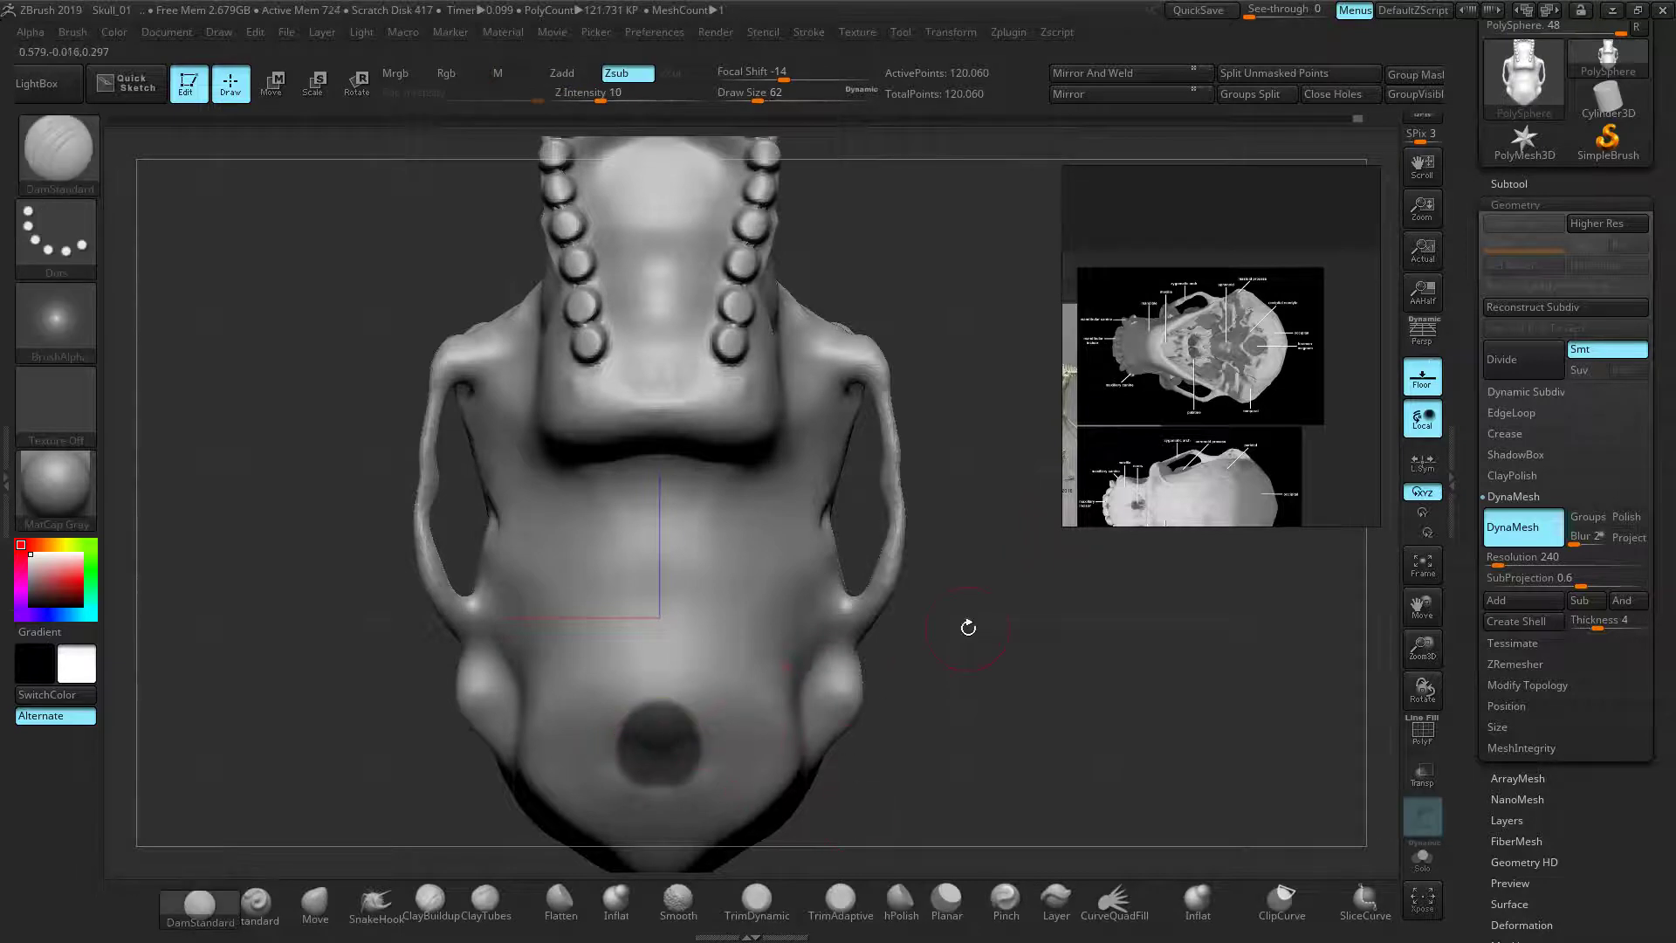
{"action": "left_click", "coordinate": [966, 630], "text": "ctrl"}
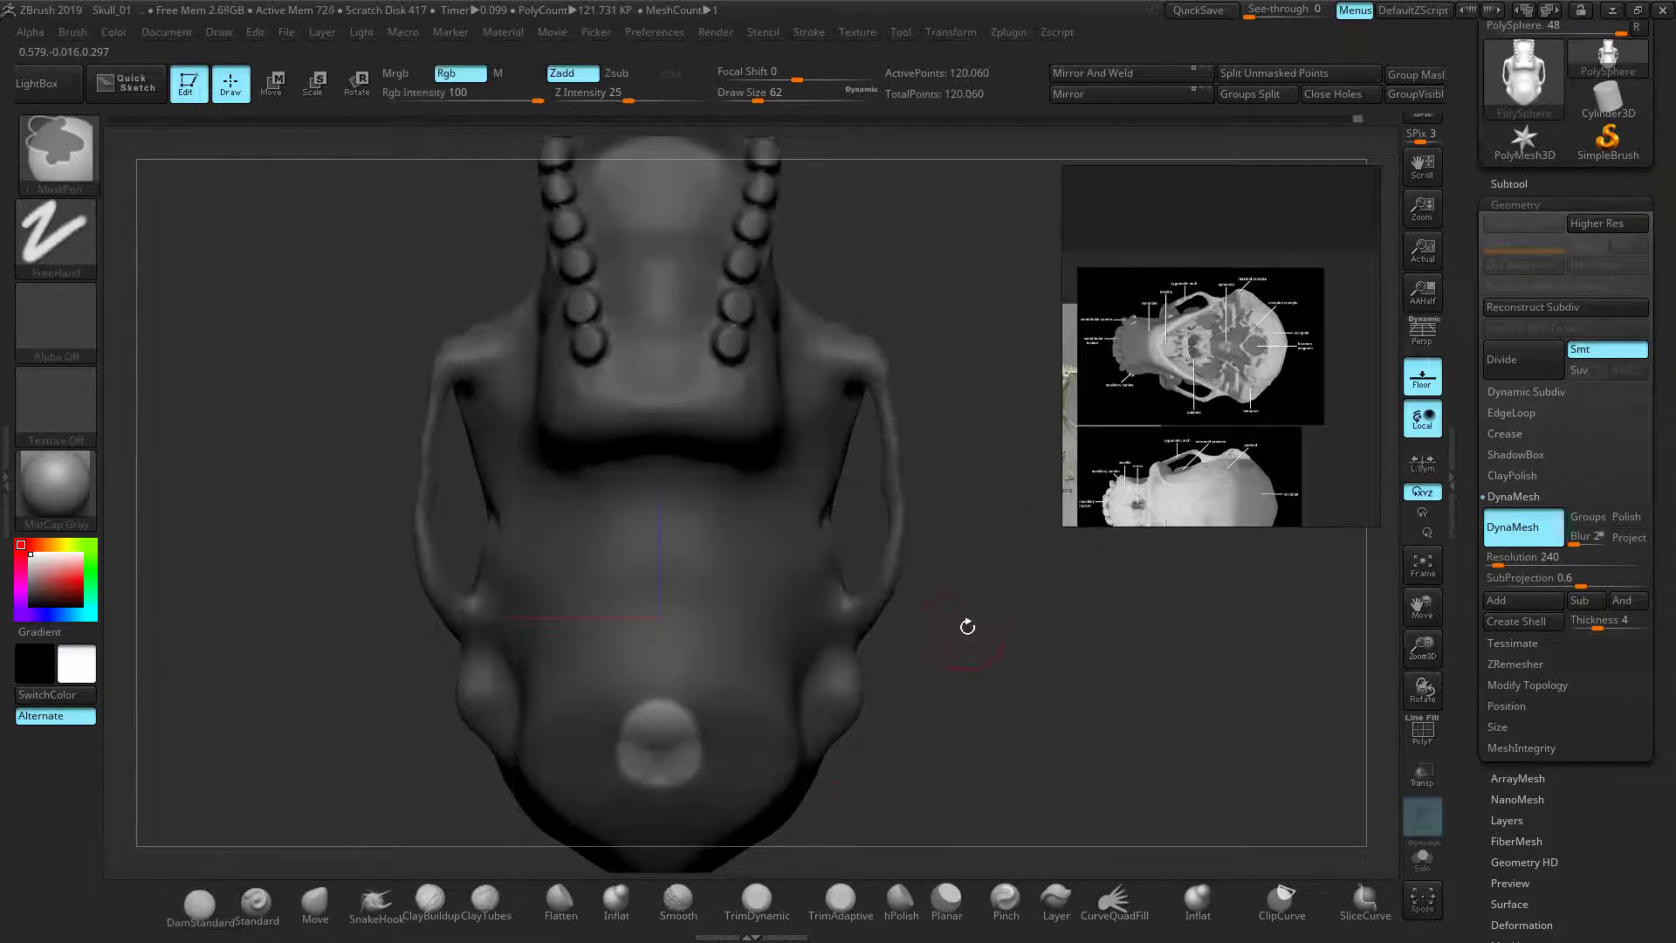
Push the unmasked circle into the skull base with the Move gizmo, clear the mask and remesh with DynaMesh
{"action": "left_click", "coordinate": [273, 84]}
{"action": "left_click_drag", "start_coordinate": [314, 456], "coordinate": [384, 475]}
{"action": "left_click_drag", "start_coordinate": [554, 754], "coordinate": [510, 750]}
{"action": "left_click_drag", "start_coordinate": [611, 698], "coordinate": [881, 663]}
{"action": "left_click_drag", "start_coordinate": [1004, 546], "coordinate": [1013, 552], "text": "ctrl"}
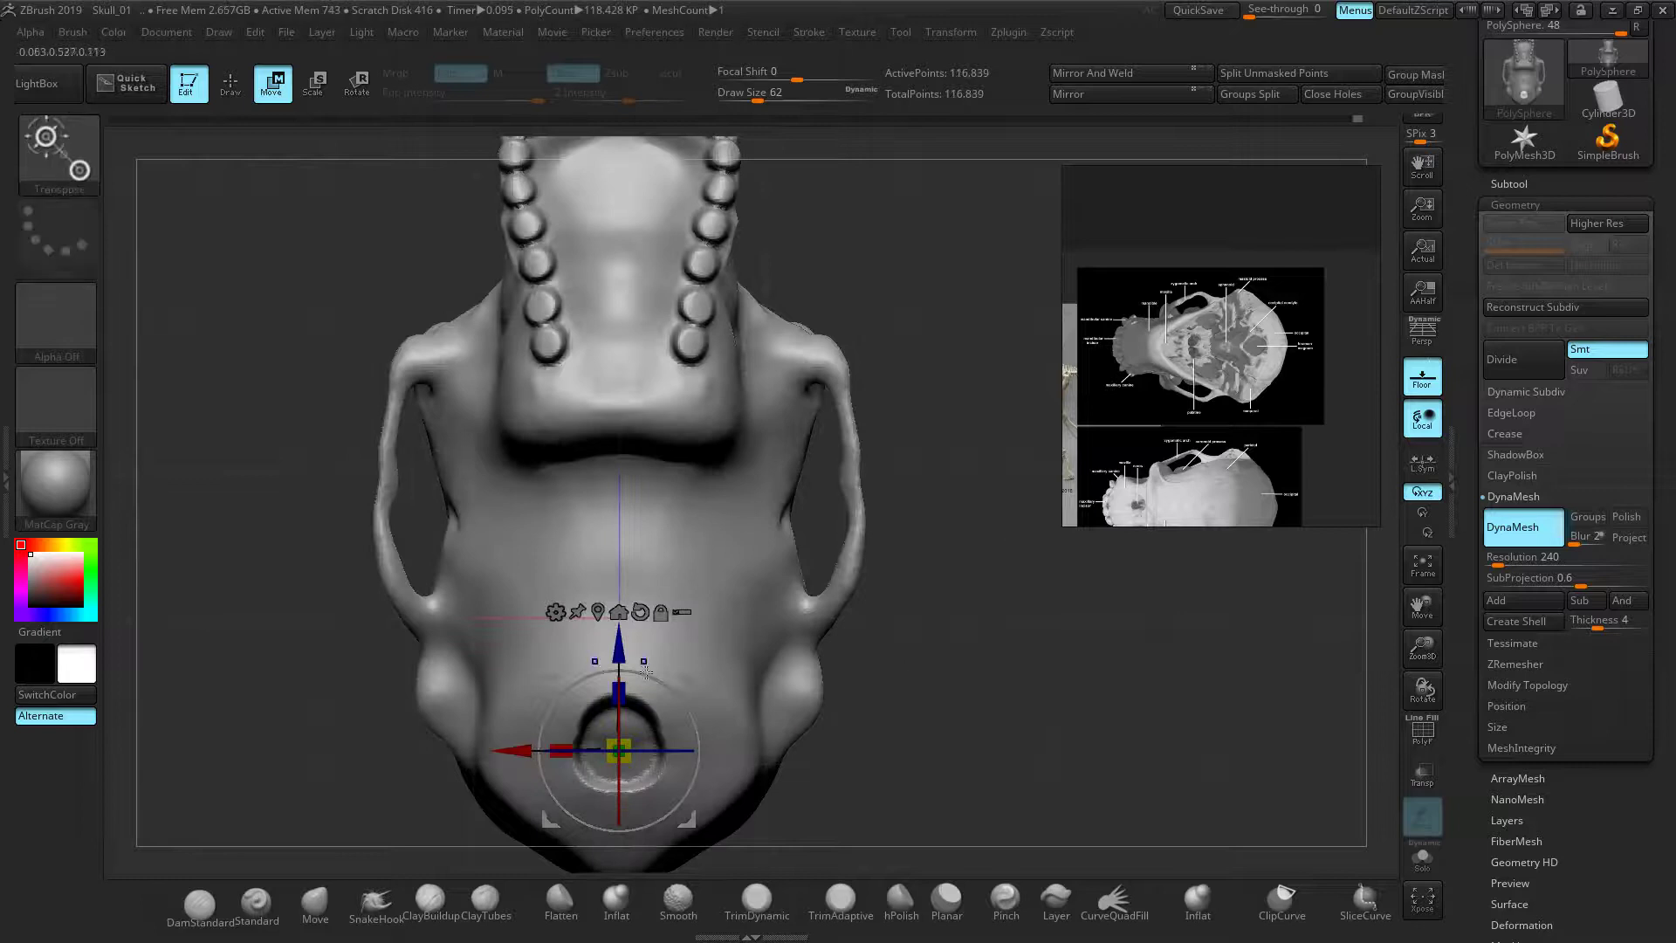
Smooth the rim and floor of the foramen magnum recess
{"action": "key", "text": "q"}
{"action": "key", "text": "shift"}
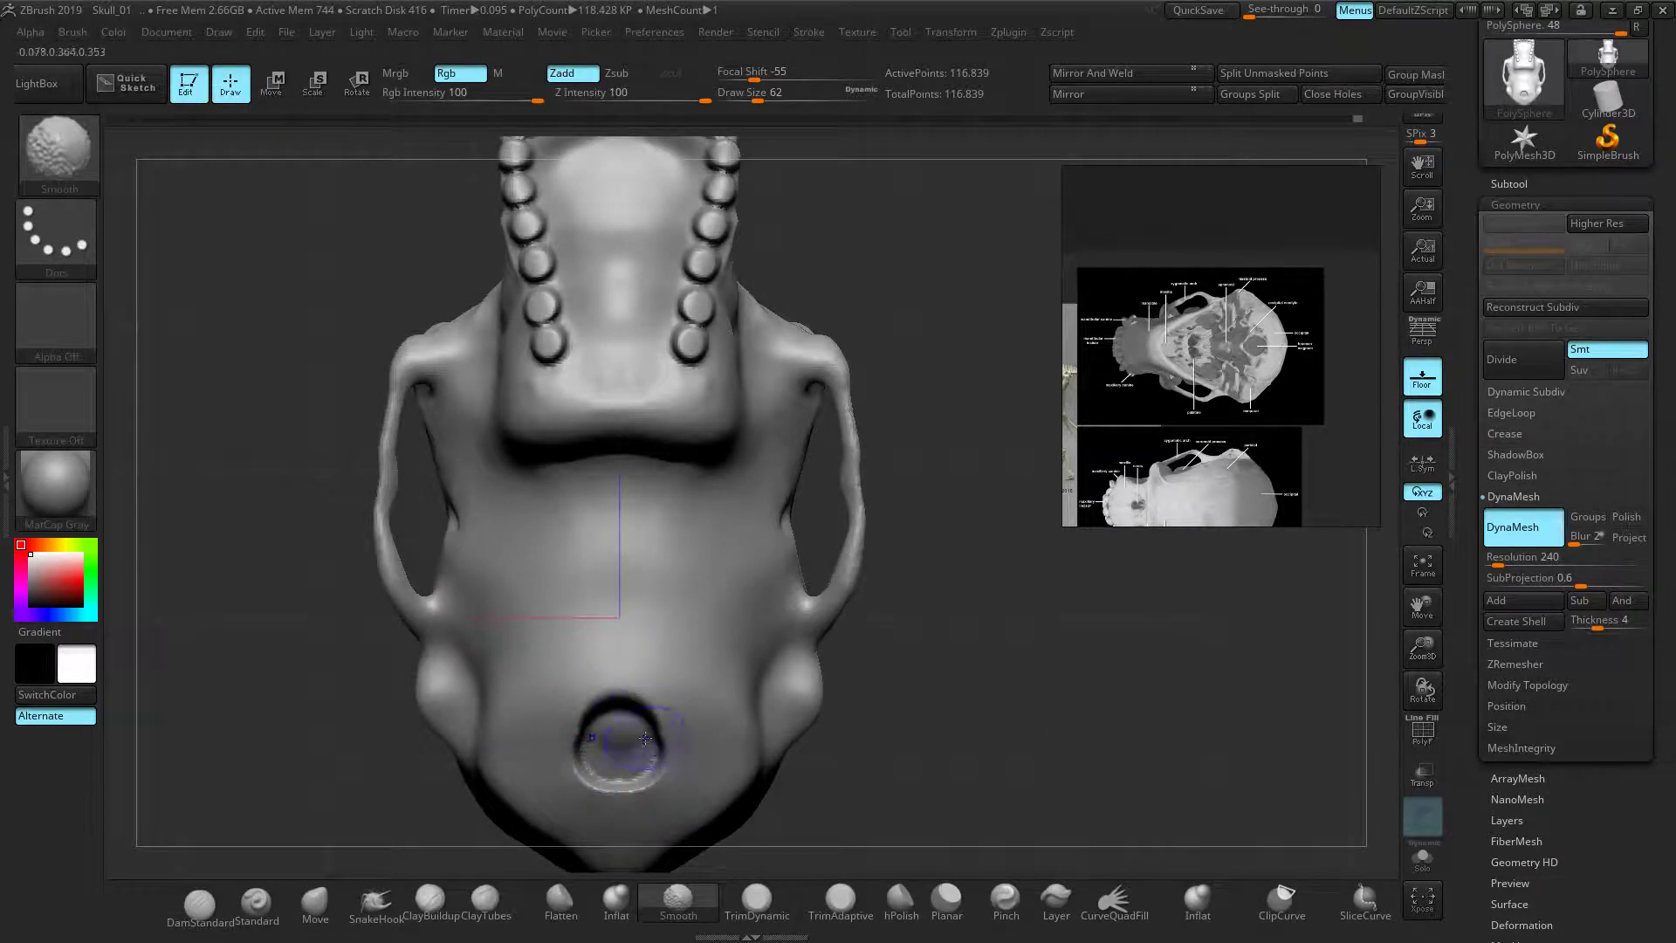
{"action": "mouse_move", "coordinate": [660, 788]}
{"action": "left_mouse_down", "text": "shift"}
{"action": "mouse_move", "coordinate": [564, 753]}
{"action": "mouse_move", "coordinate": [582, 736]}
{"action": "left_mouse_up", "text": "shift"}
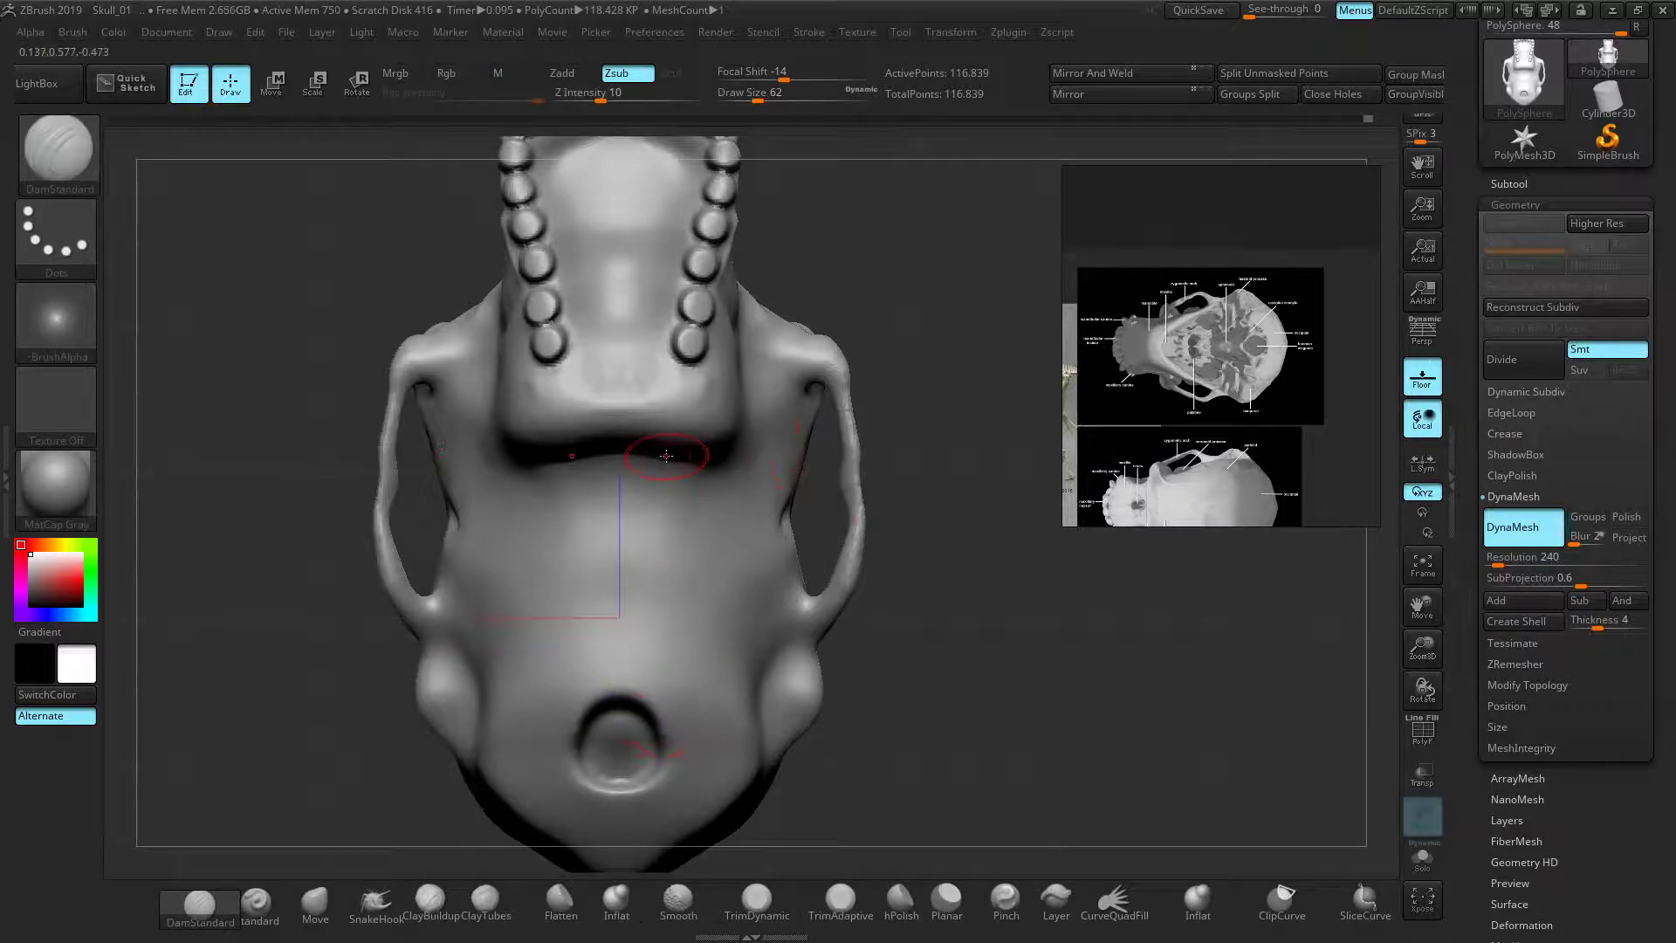
Mask the area at the back of the palate, following the skull-base reference, and invert the mask
{"action": "left_click_drag", "start_coordinate": [998, 515], "coordinate": [1040, 550]}
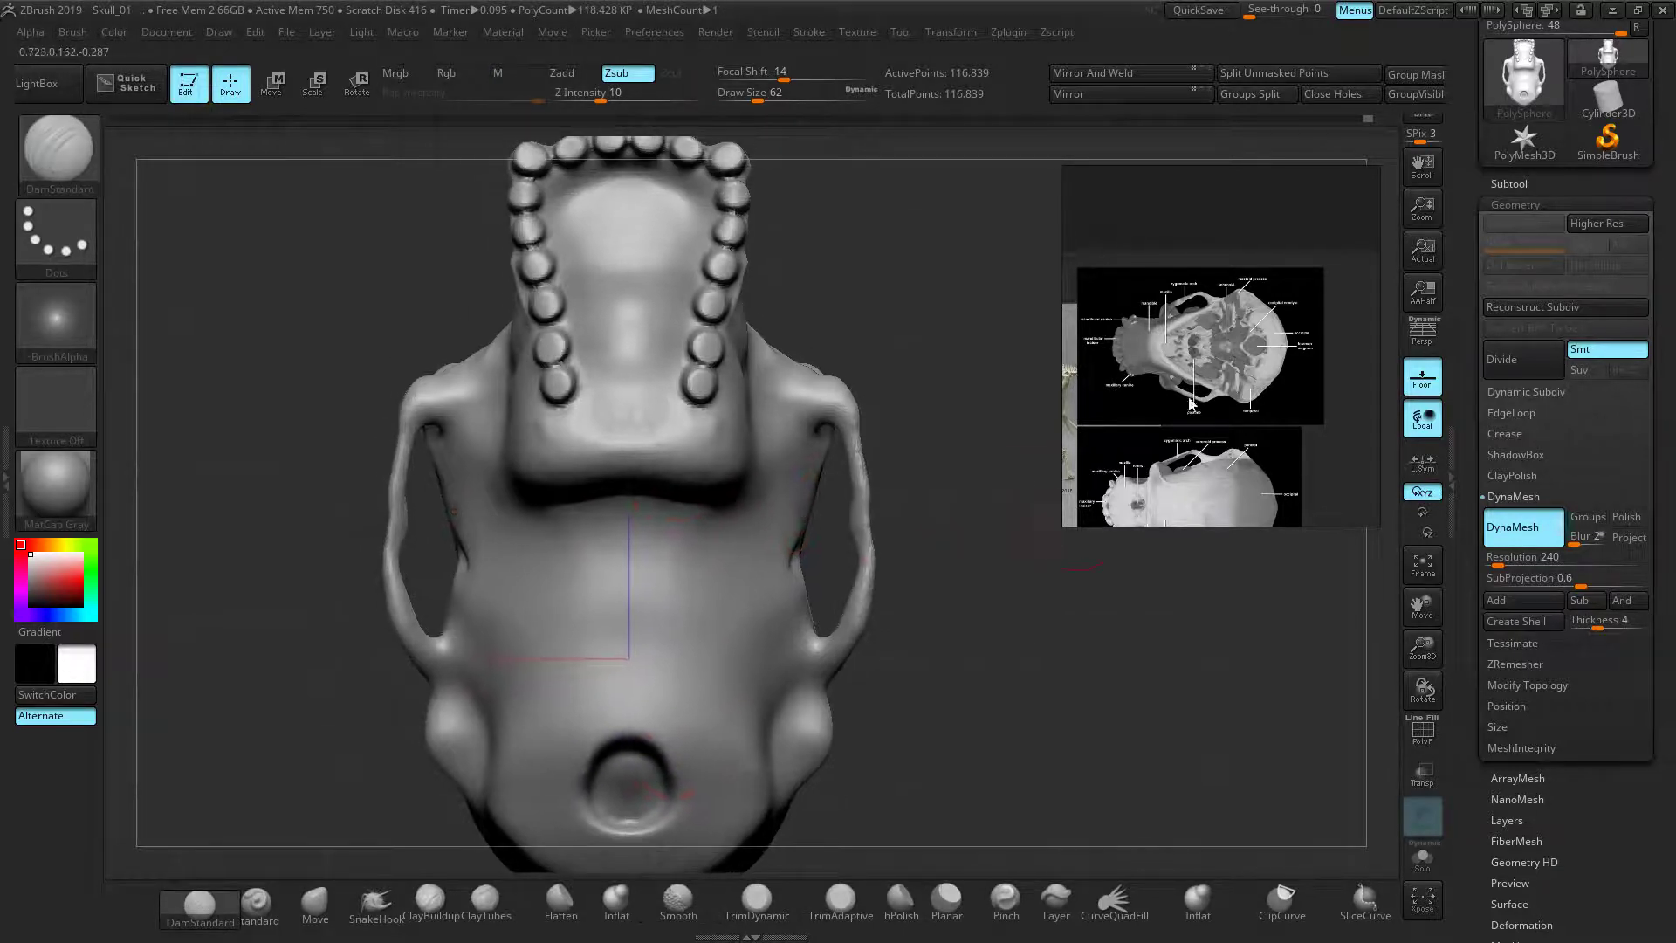
{"action": "scroll", "coordinate": [1132, 373], "scroll_direction": "down", "scroll_amount": 4}
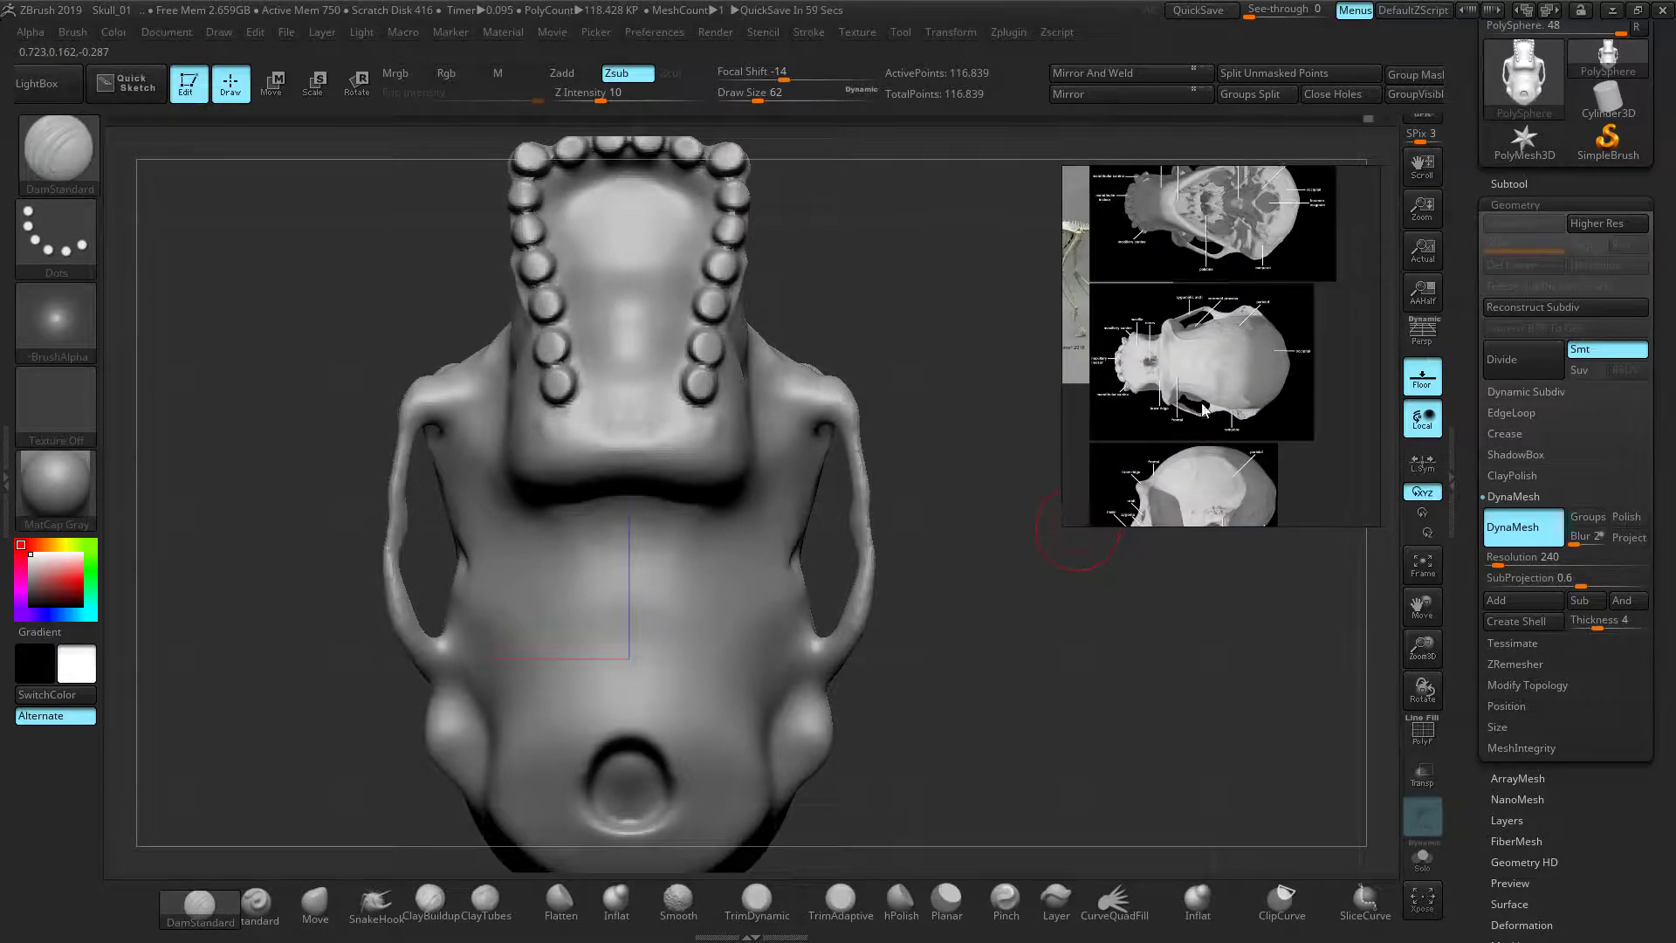
{"action": "scroll", "coordinate": [1194, 364], "scroll_direction": "up", "scroll_amount": 3}
{"action": "scroll", "coordinate": [1200, 359], "scroll_direction": "up", "scroll_amount": 2}
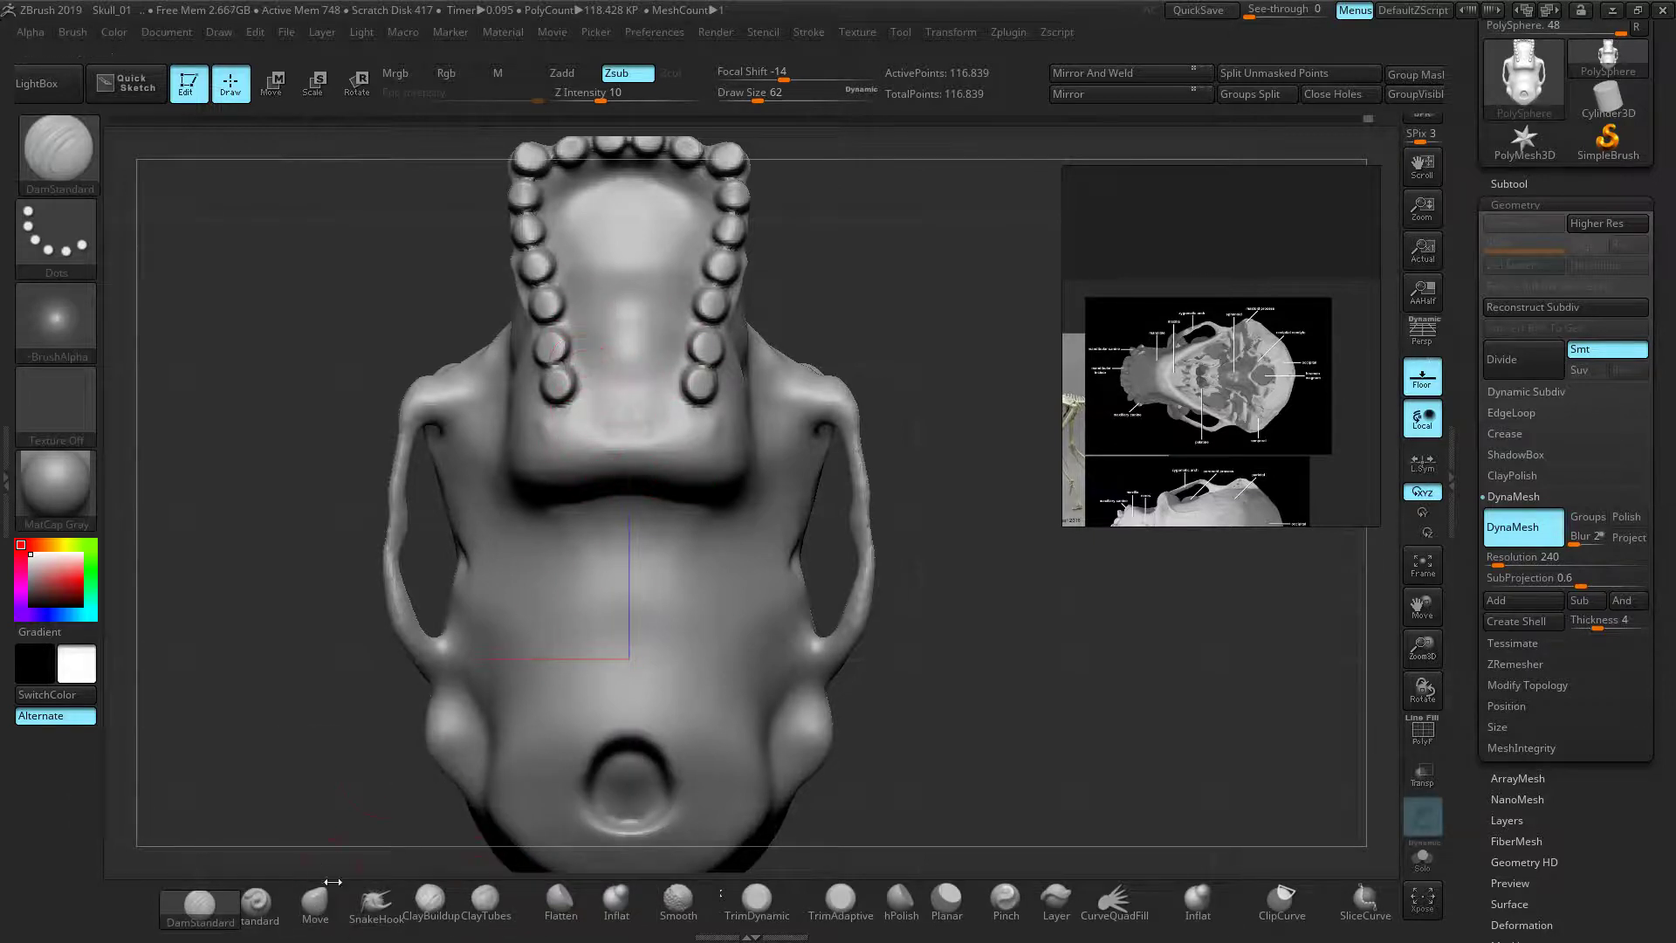
{"action": "left_click_drag", "start_coordinate": [592, 452], "coordinate": [612, 419], "text": "ctrl"}
{"action": "left_click", "coordinate": [267, 467], "text": "ctrl"}
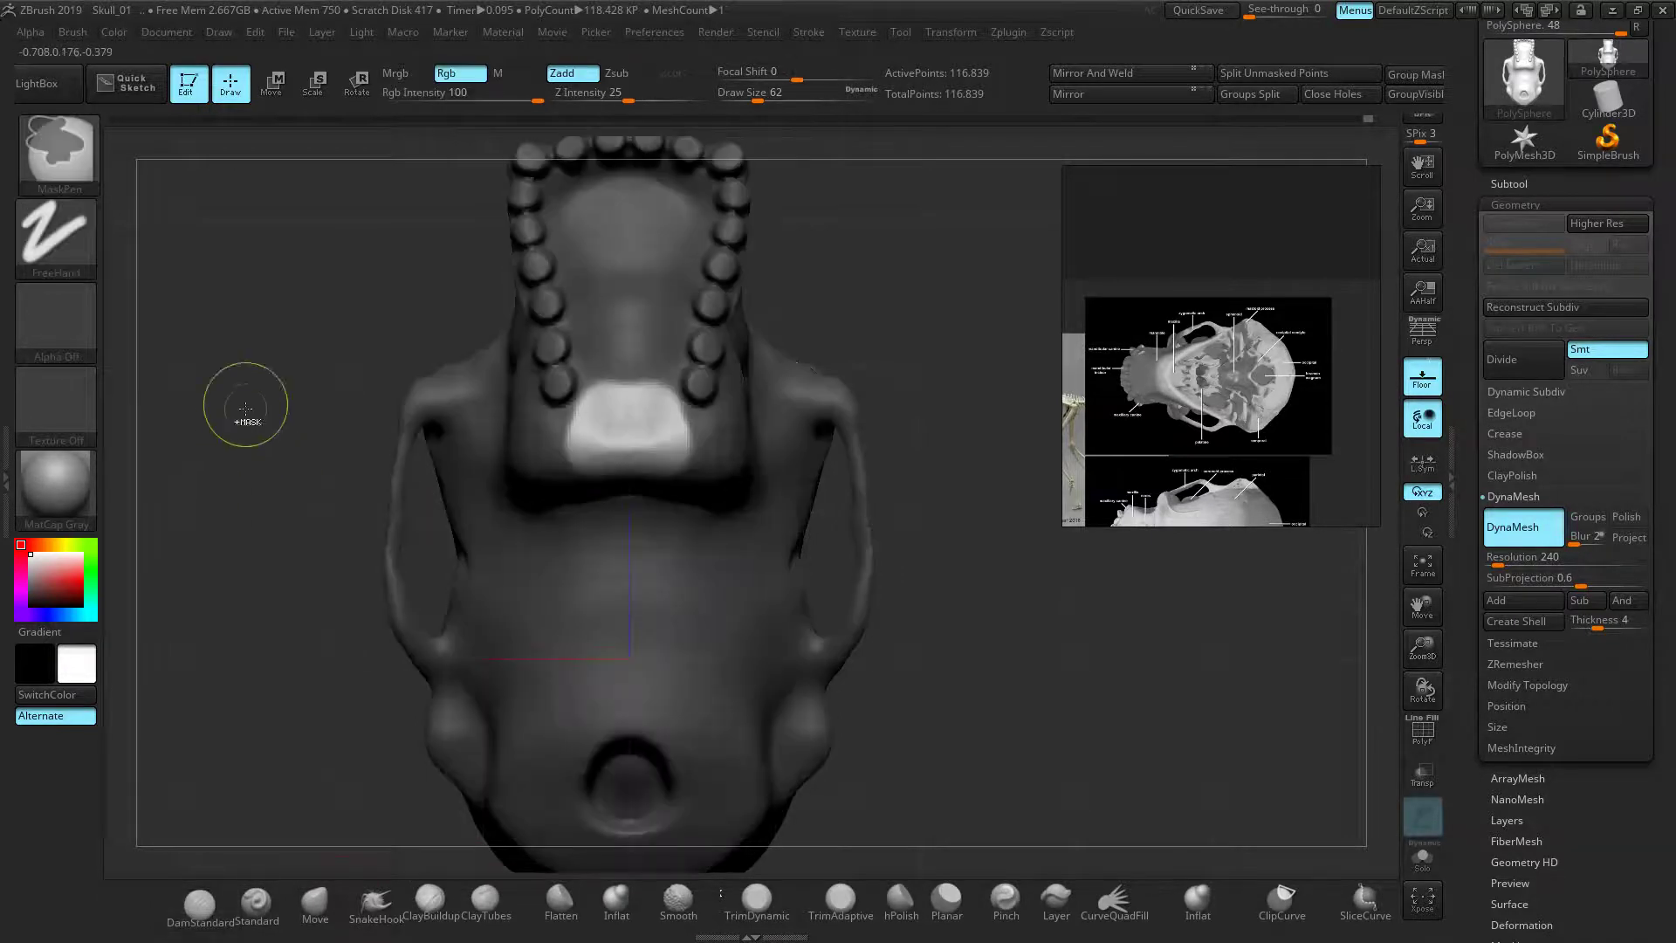
Sink the unmasked area behind the palate into the skull with the Move gizmo and smooth the remeshed opening
{"action": "left_click", "coordinate": [274, 86]}
{"action": "left_click_drag", "start_coordinate": [277, 312], "coordinate": [446, 792]}
{"action": "left_click_drag", "start_coordinate": [968, 680], "coordinate": [842, 633]}
{"action": "left_click_drag", "start_coordinate": [953, 363], "coordinate": [898, 365], "text": "ctrl"}
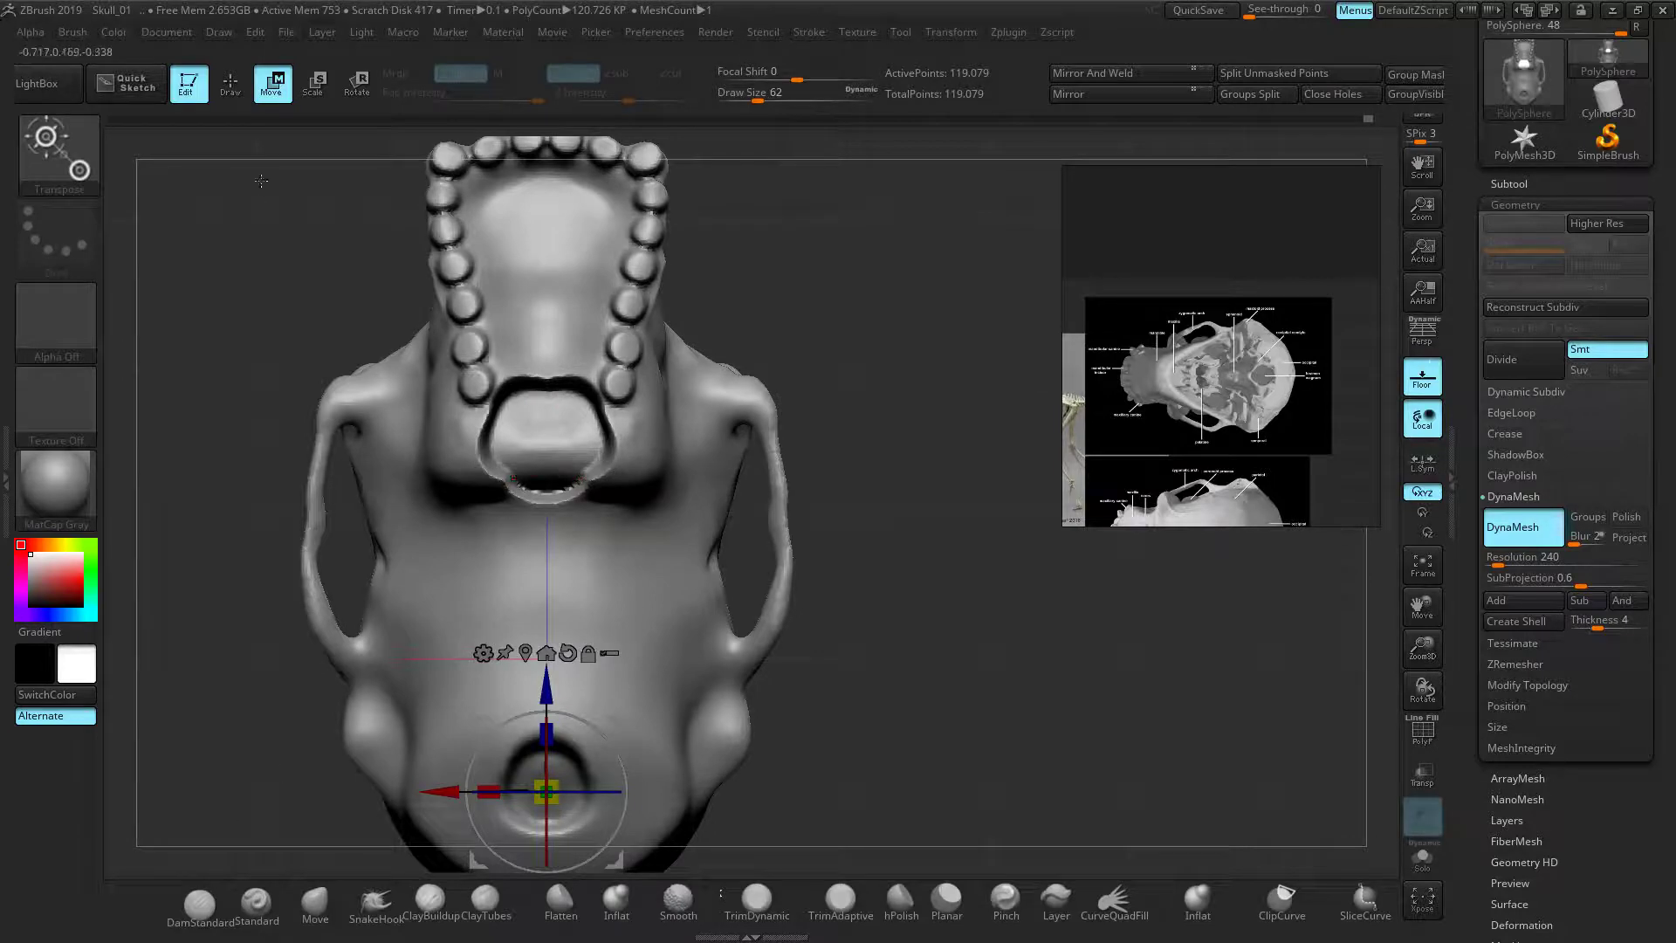
{"action": "key", "text": "q"}
{"action": "mouse_move", "coordinate": [502, 485]}
{"action": "left_mouse_down", "text": "shift"}
{"action": "mouse_move", "coordinate": [549, 355]}
{"action": "mouse_move", "coordinate": [546, 478]}
{"action": "mouse_move", "coordinate": [485, 425]}
{"action": "mouse_move", "coordinate": [567, 424]}
{"action": "mouse_move", "coordinate": [590, 481]}
{"action": "mouse_move", "coordinate": [583, 456]}
{"action": "left_mouse_up", "text": "shift"}
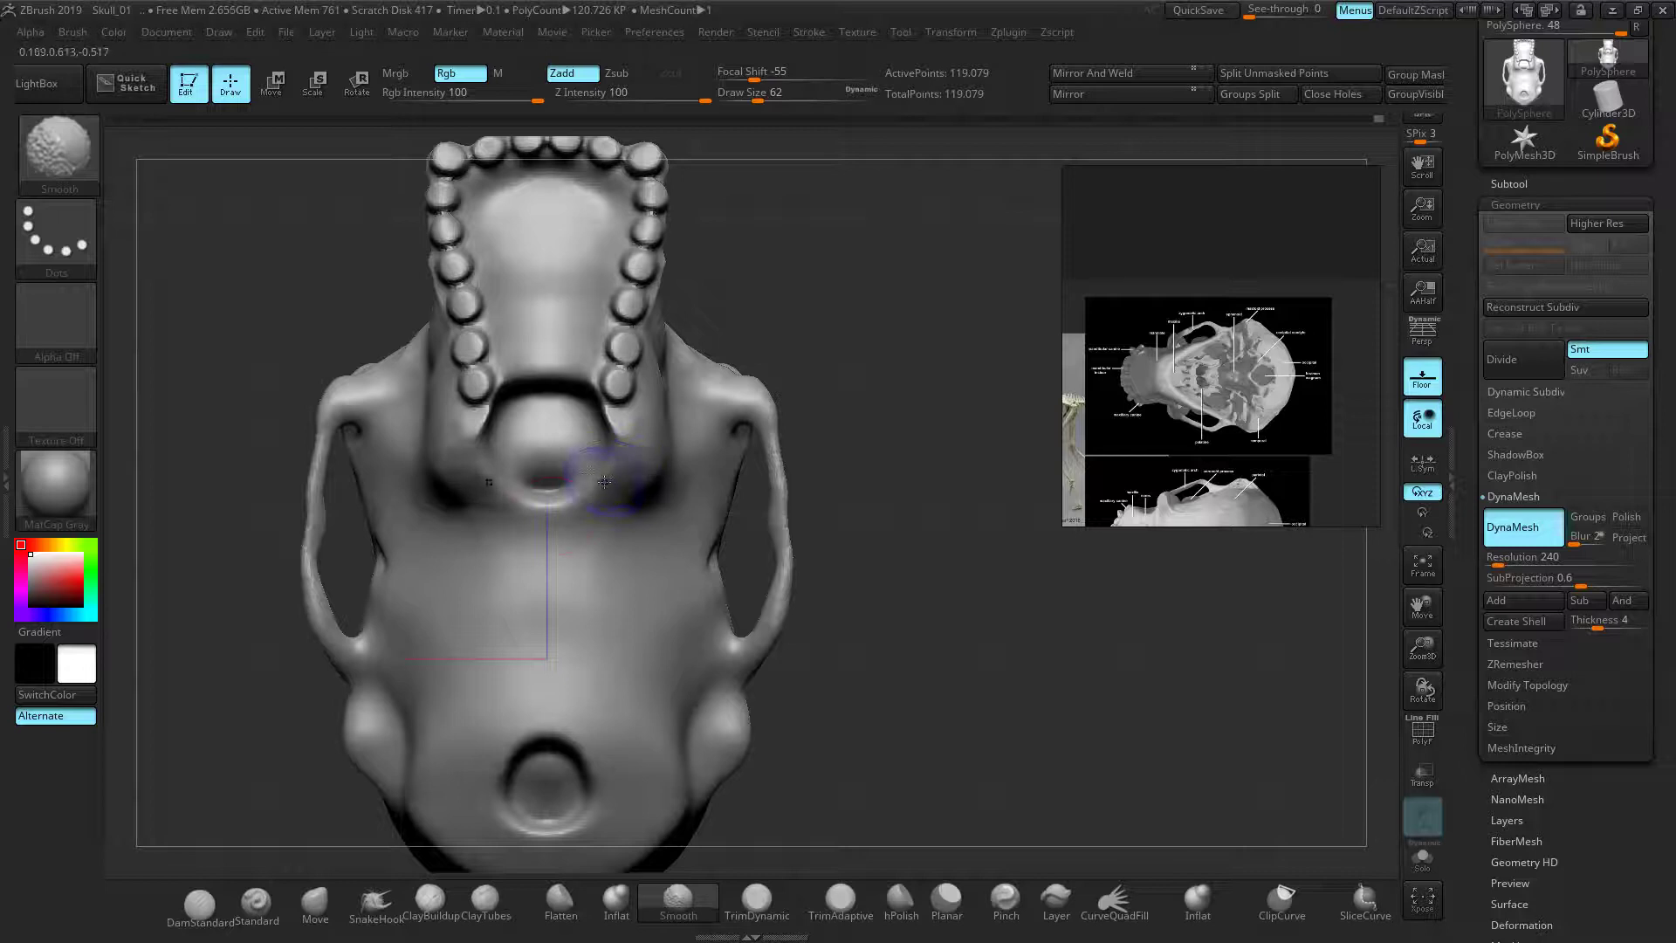
{"action": "left_click_drag", "start_coordinate": [479, 516], "coordinate": [489, 524], "text": "ctrl"}
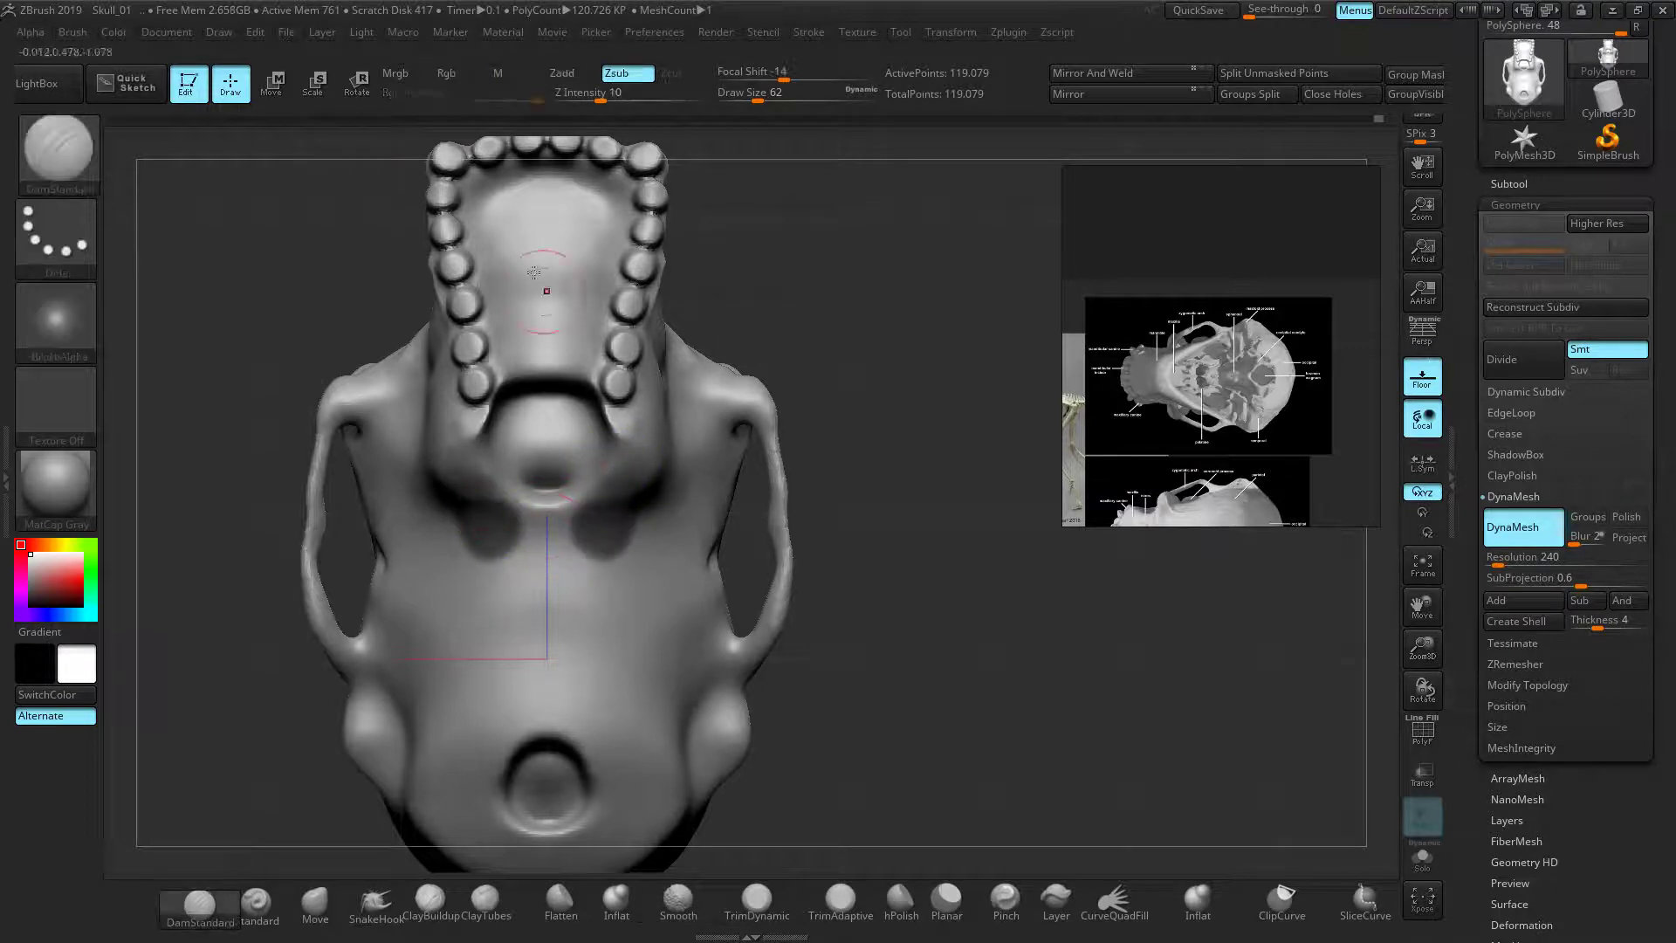
{"action": "left_click", "coordinate": [273, 355], "text": "ctrl"}
{"action": "left_click", "coordinate": [271, 83]}
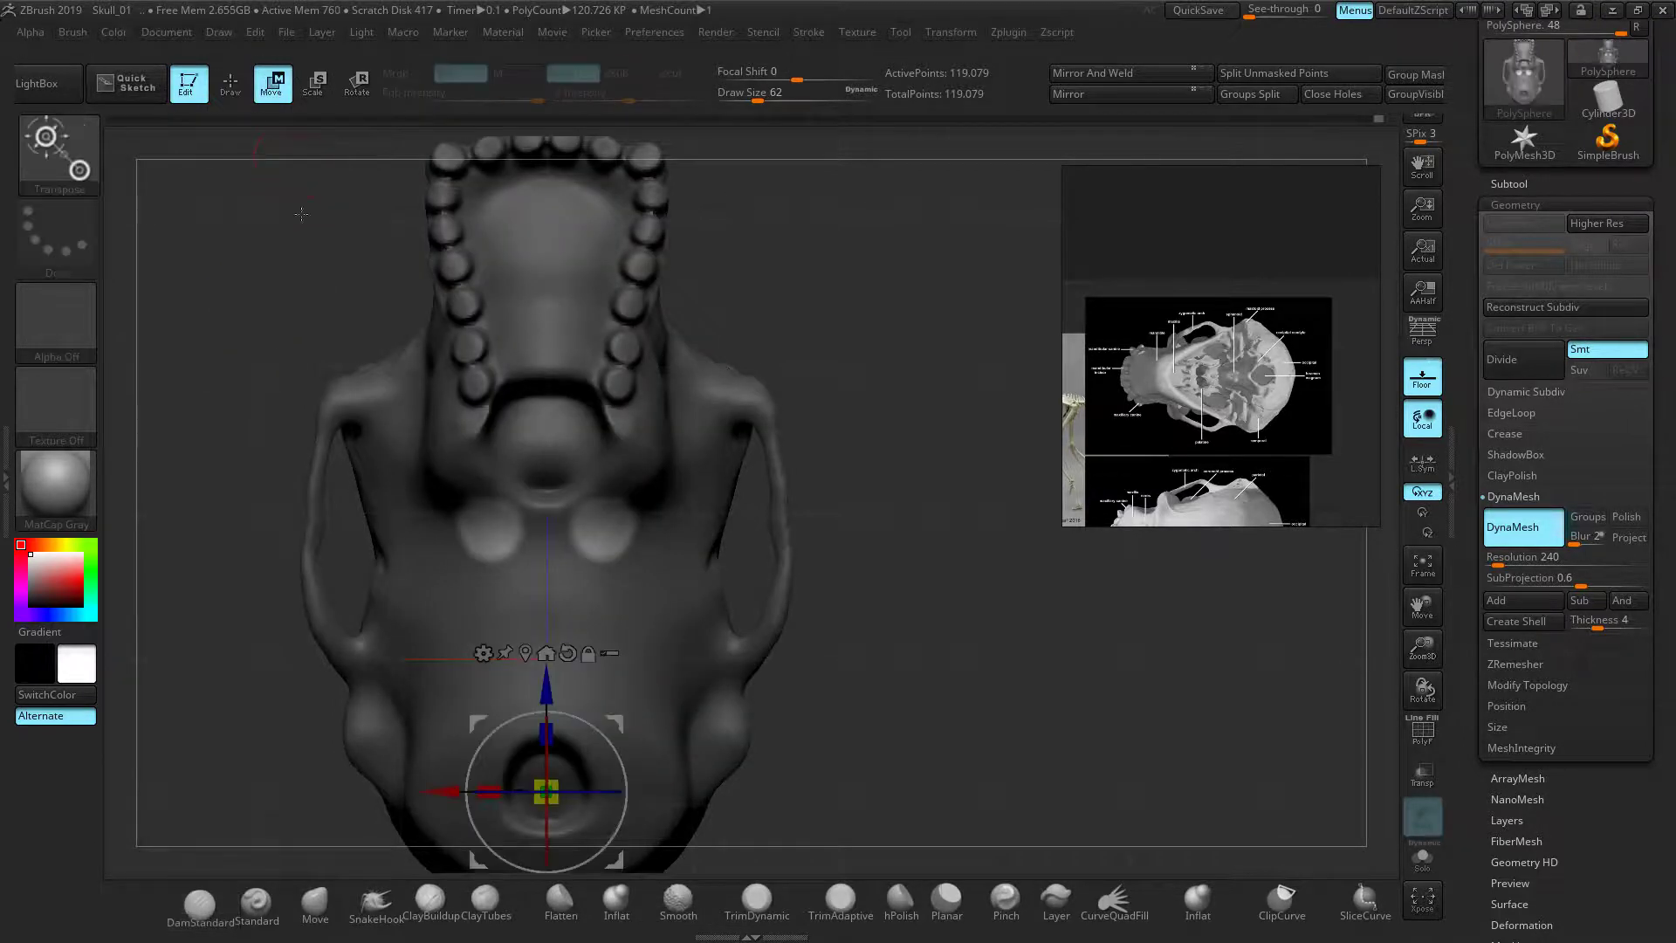
{"action": "left_click_drag", "start_coordinate": [262, 375], "coordinate": [351, 372]}
{"action": "left_click_drag", "start_coordinate": [450, 792], "coordinate": [428, 794]}
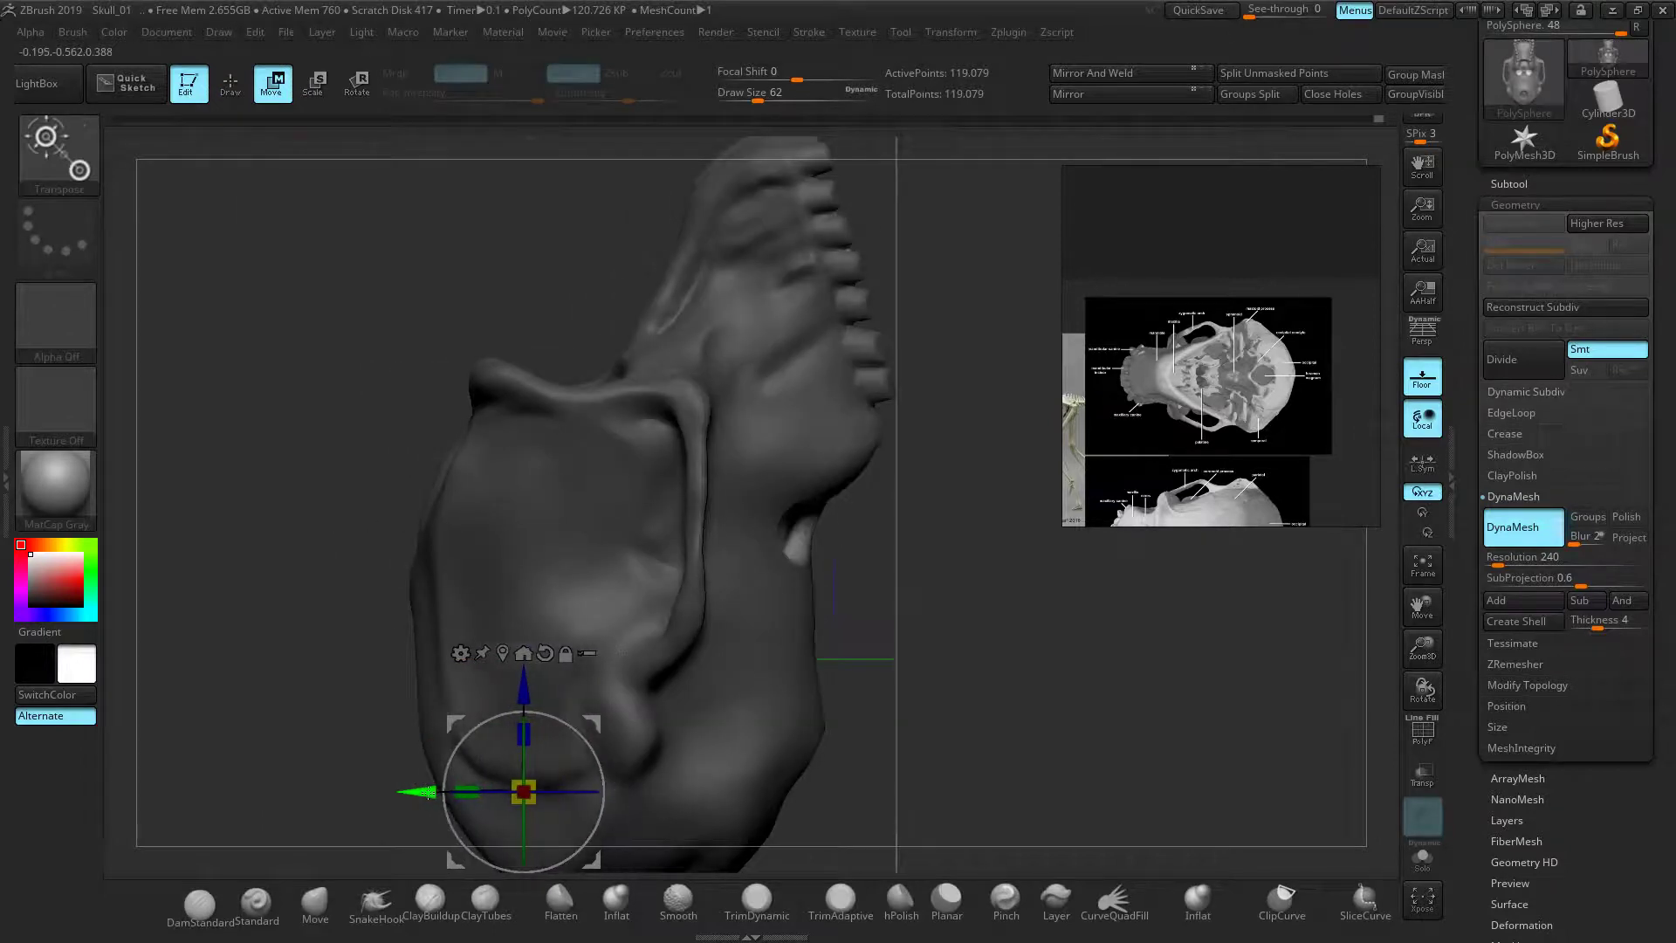
{"action": "key", "text": "ctrl+z"}
{"action": "key", "text": "ctrl+z"}
{"action": "left_click_drag", "start_coordinate": [978, 594], "coordinate": [820, 563]}
{"action": "left_click_drag", "start_coordinate": [892, 418], "coordinate": [924, 430], "text": "ctrl"}
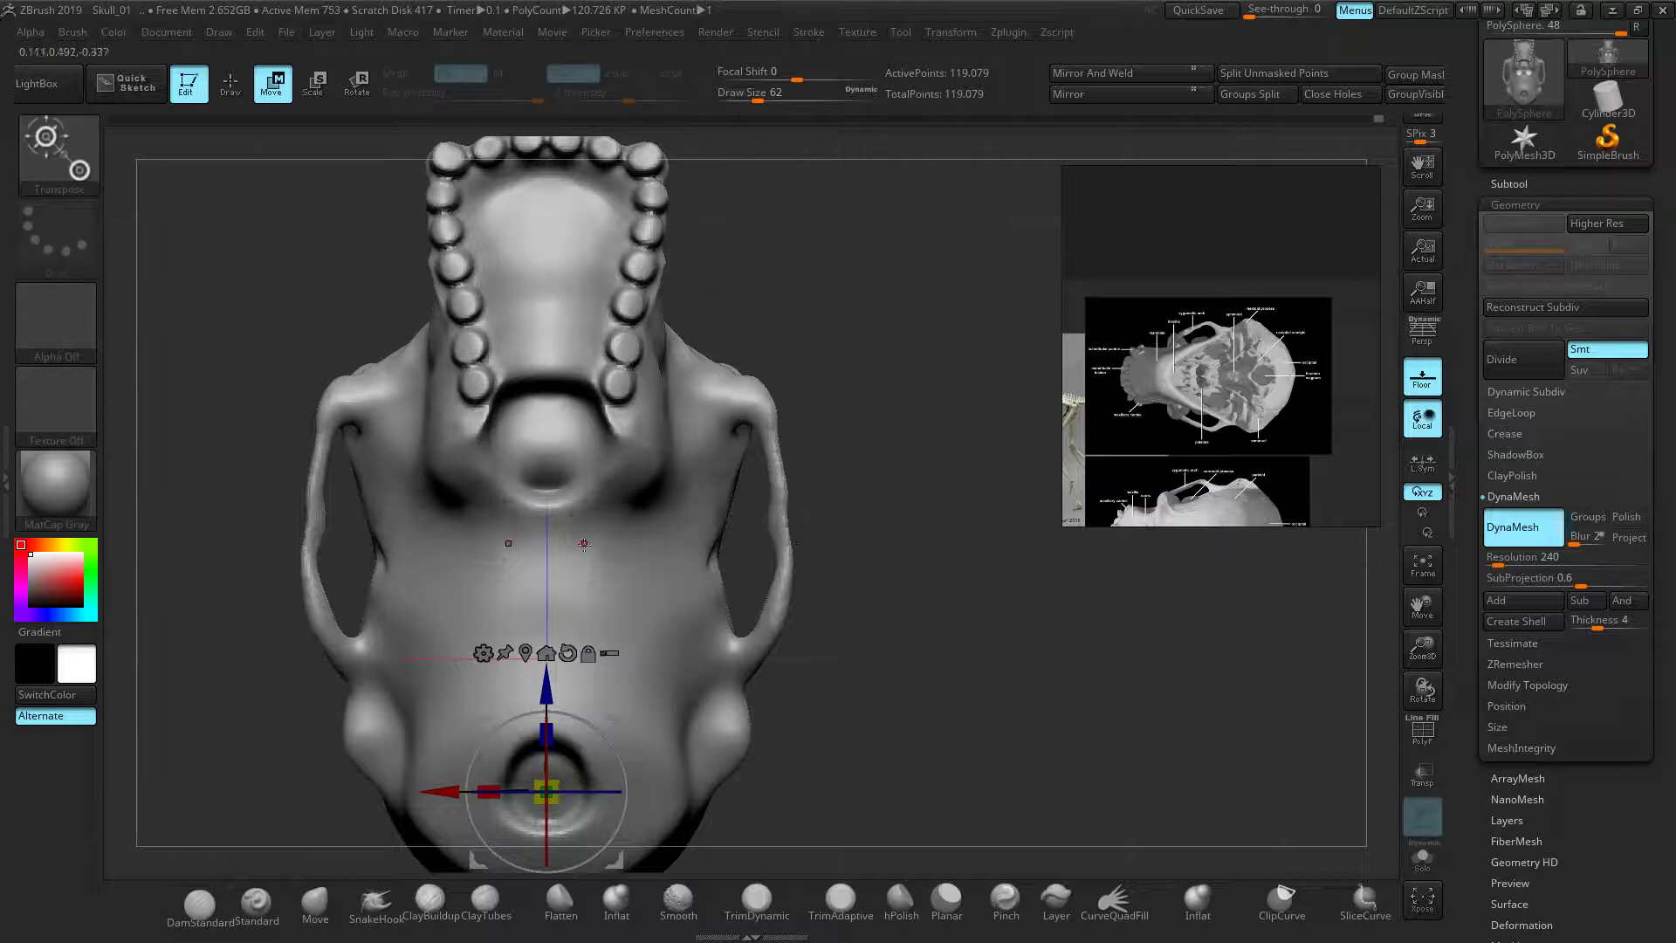
{"action": "key", "text": "q"}
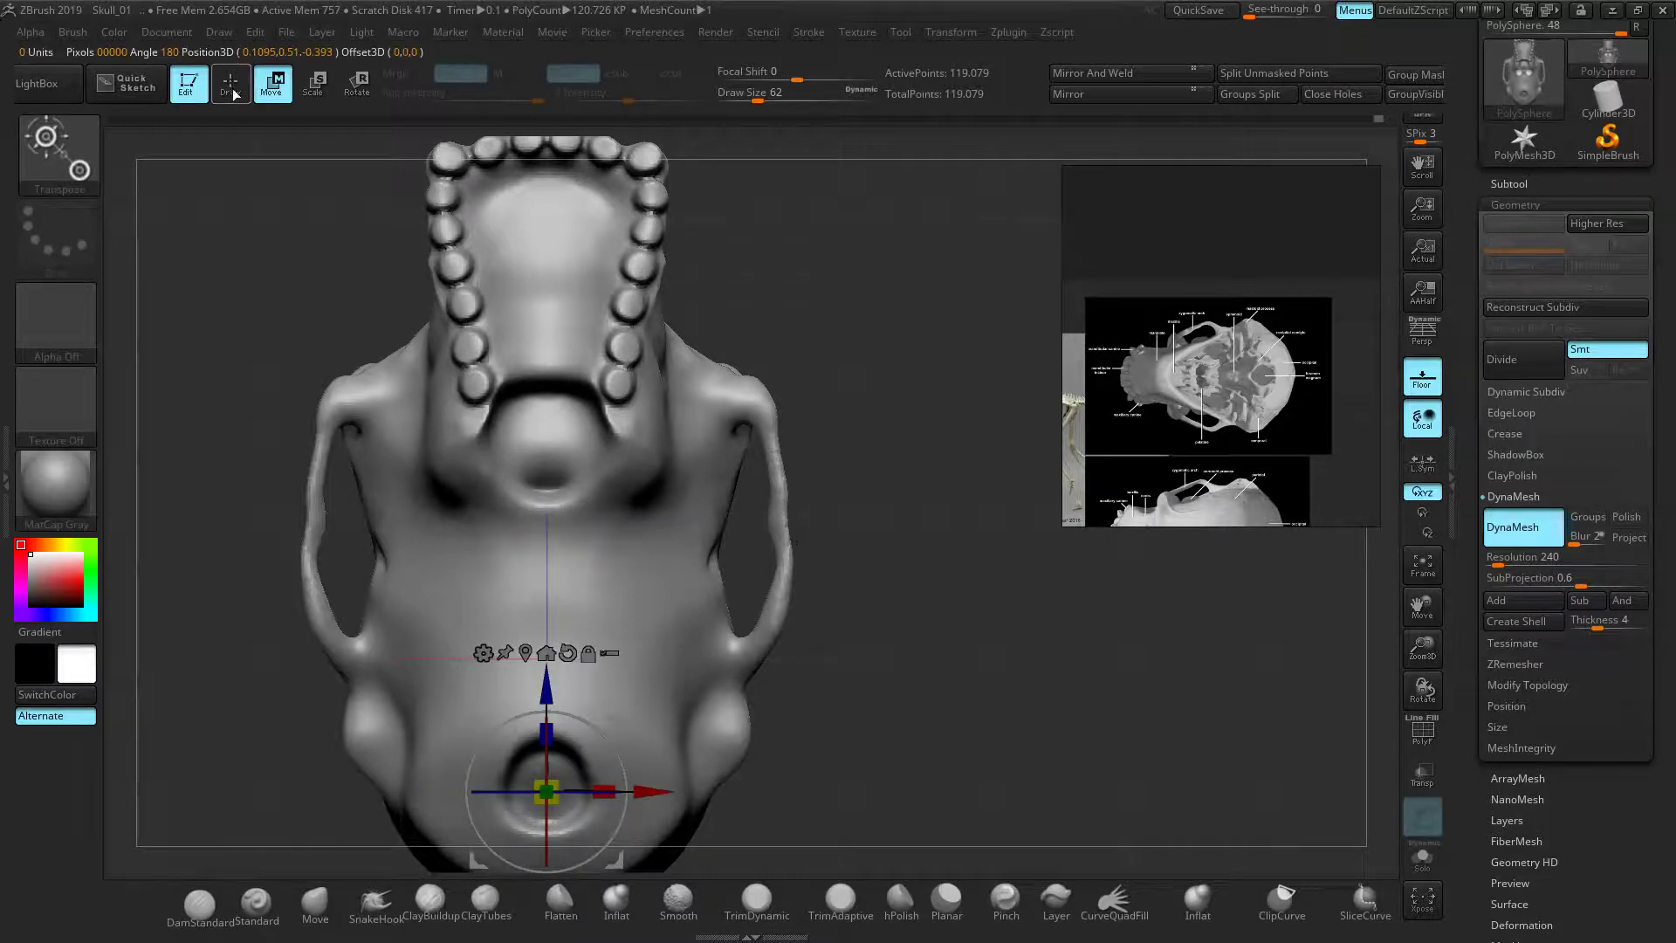
Mask two small symmetrical spots near the midline behind the palate opening at draw size 38 and invert the mask
{"action": "key", "text": "ctrl"}
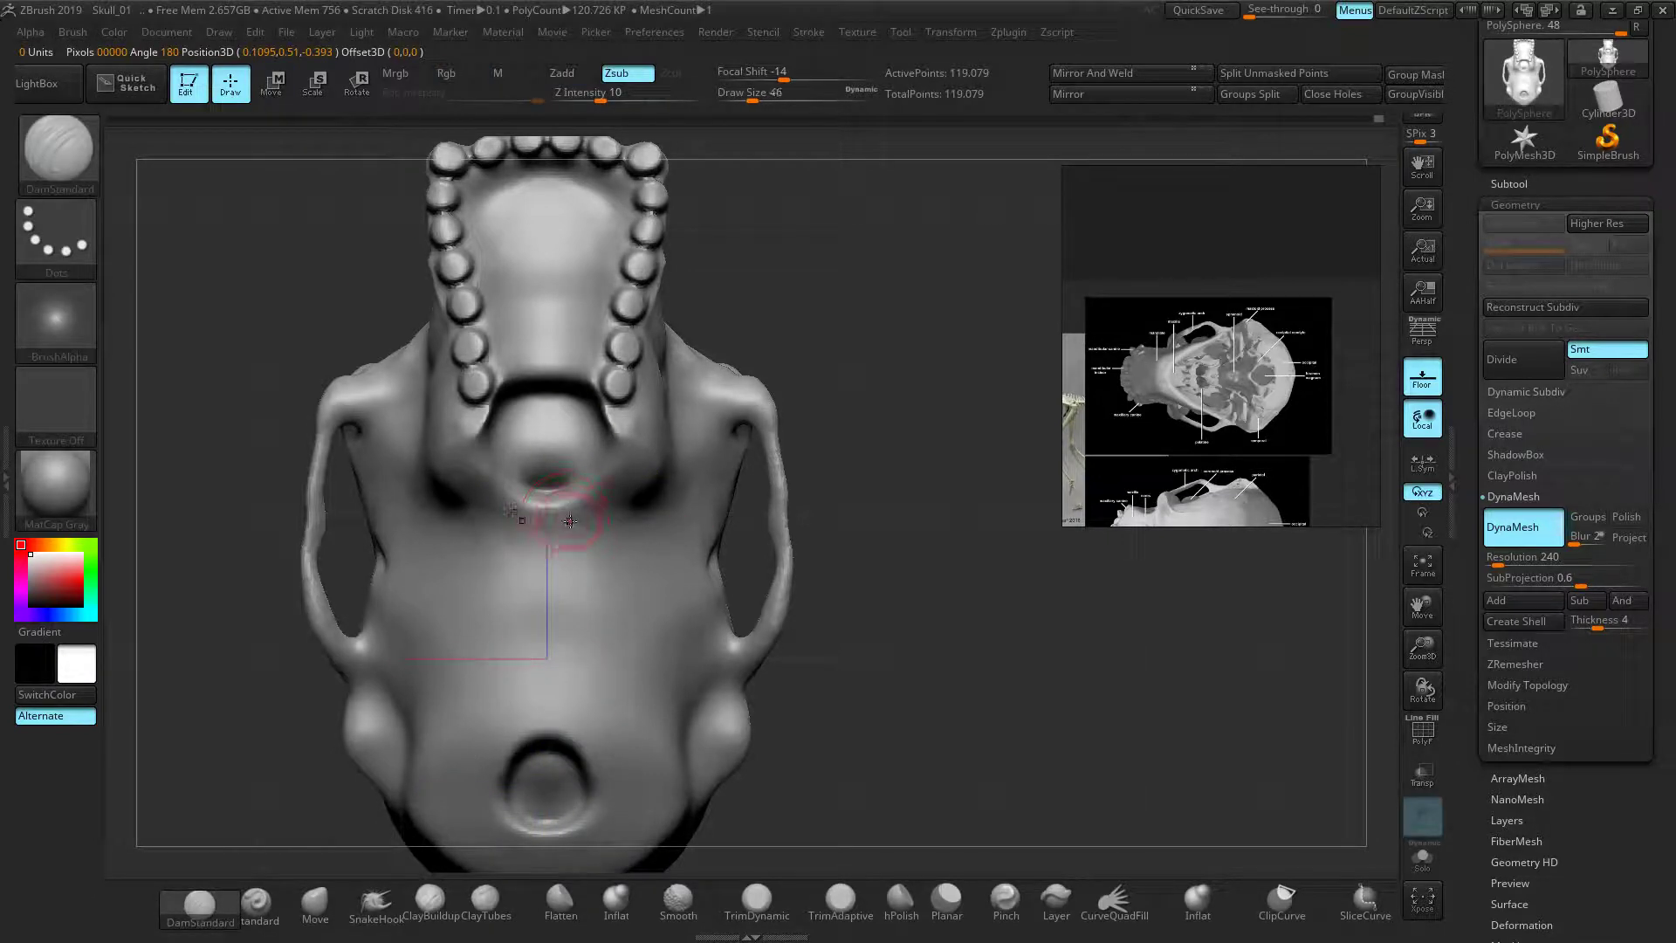
{"action": "key", "text": "ctrl"}
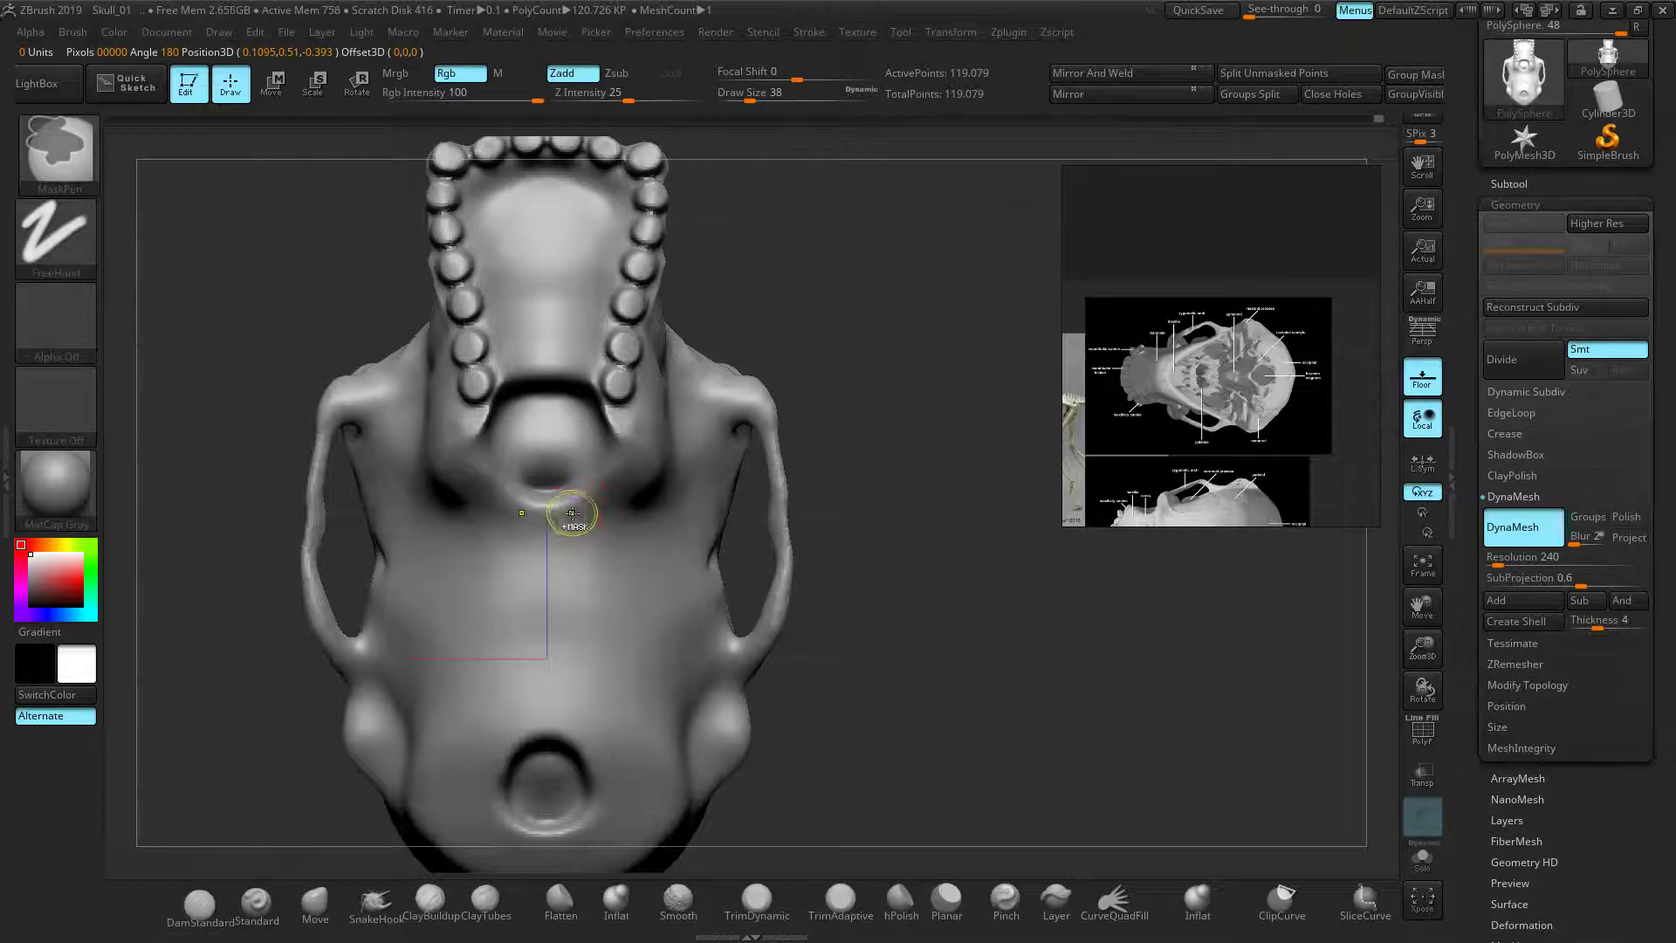
{"action": "left_click_drag", "start_coordinate": [568, 526], "coordinate": [569, 524], "text": "ctrl"}
{"action": "key", "text": "ctrl+z"}
{"action": "left_click", "coordinate": [803, 359], "text": "ctrl"}
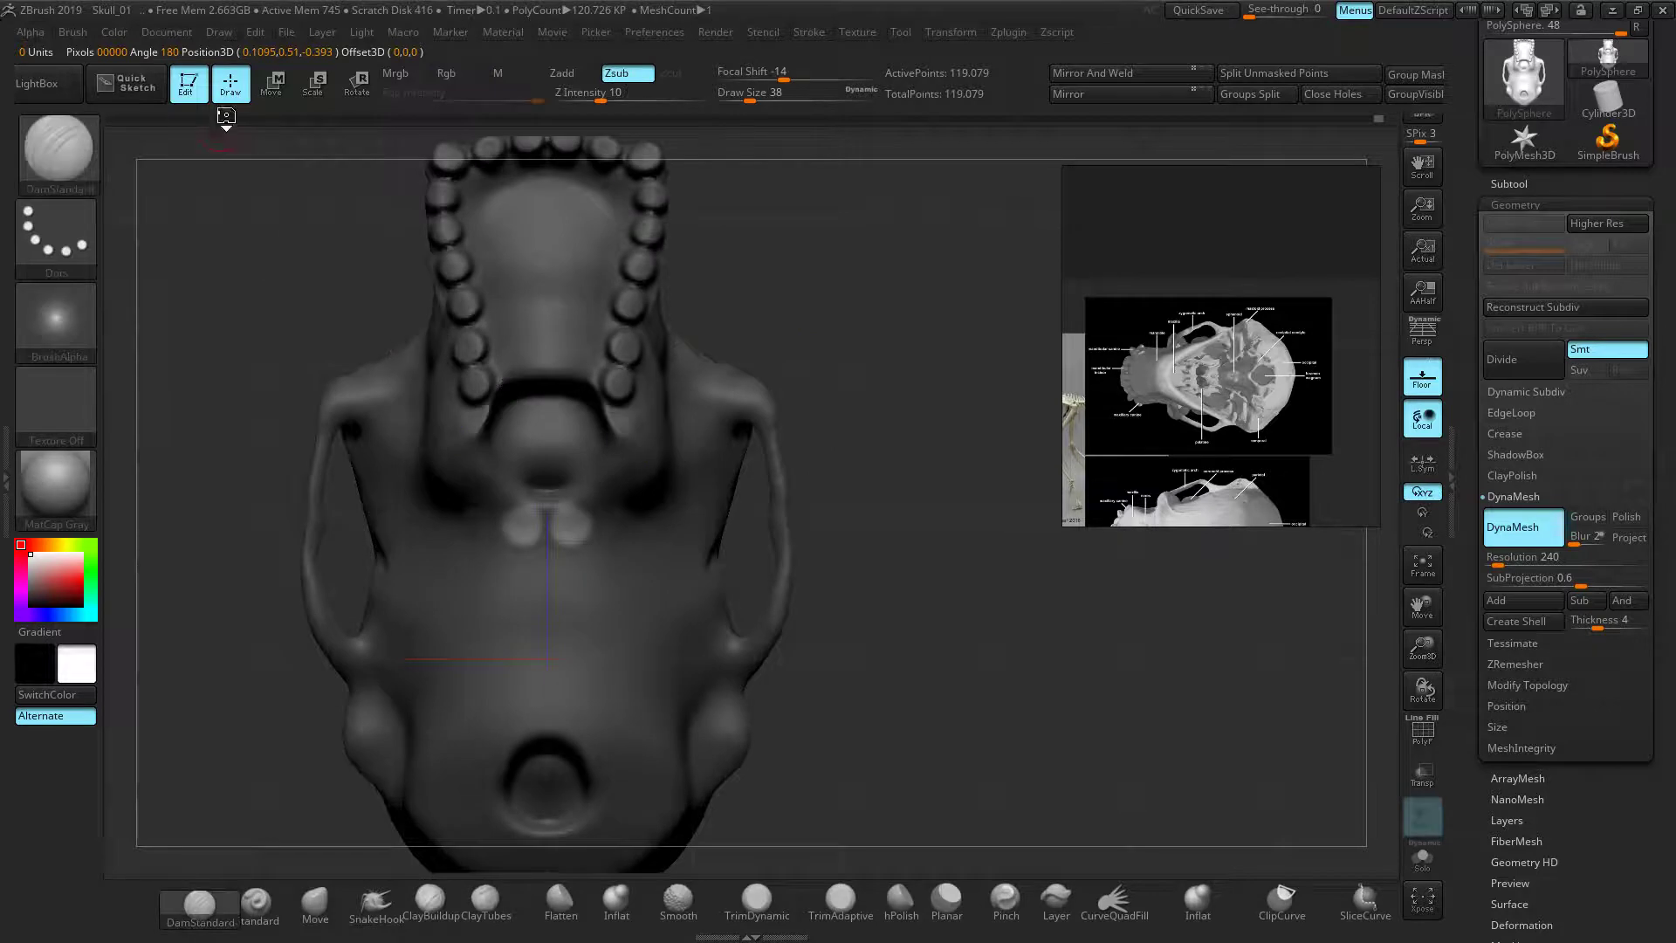
Push the two unmasked spots into the skull base with the Move gizmo and smooth the remeshed holes
{"action": "left_click", "coordinate": [272, 92]}
{"action": "left_click_drag", "start_coordinate": [224, 296], "coordinate": [393, 349]}
{"action": "left_click_drag", "start_coordinate": [647, 792], "coordinate": [592, 790]}
{"action": "left_click_drag", "start_coordinate": [936, 588], "coordinate": [507, 498]}
{"action": "right_click_drag", "start_coordinate": [937, 360], "coordinate": [963, 421], "text": "ctrl"}
{"action": "left_click_drag", "start_coordinate": [942, 372], "coordinate": [969, 401], "text": "ctrl"}
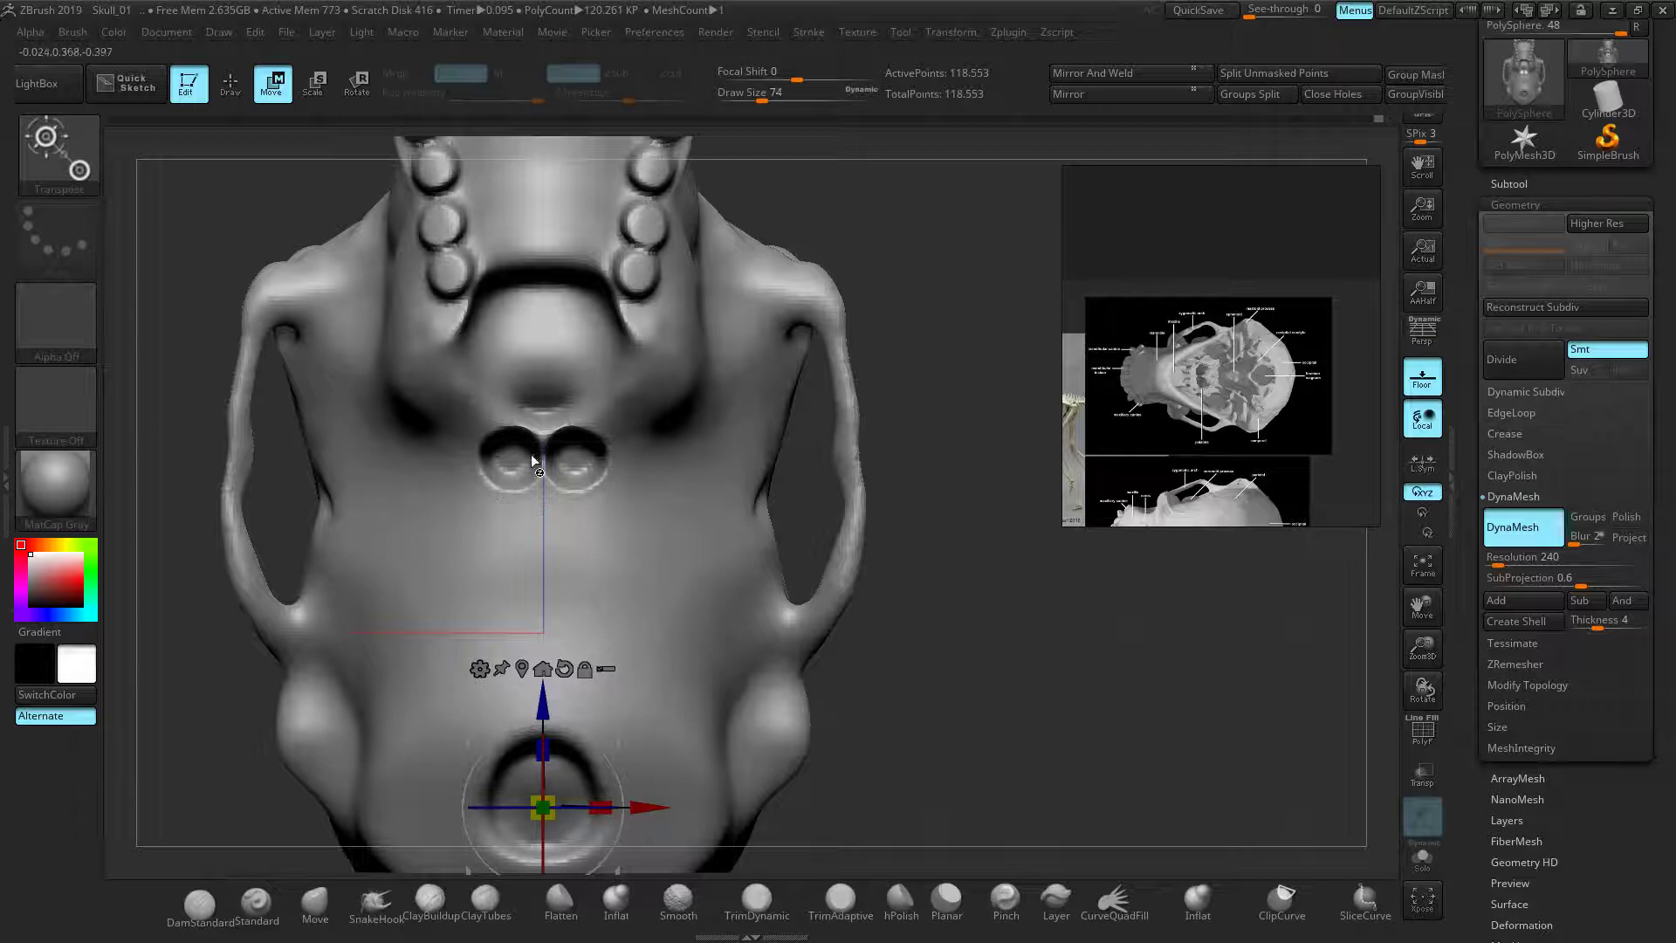
{"action": "key", "text": "q"}
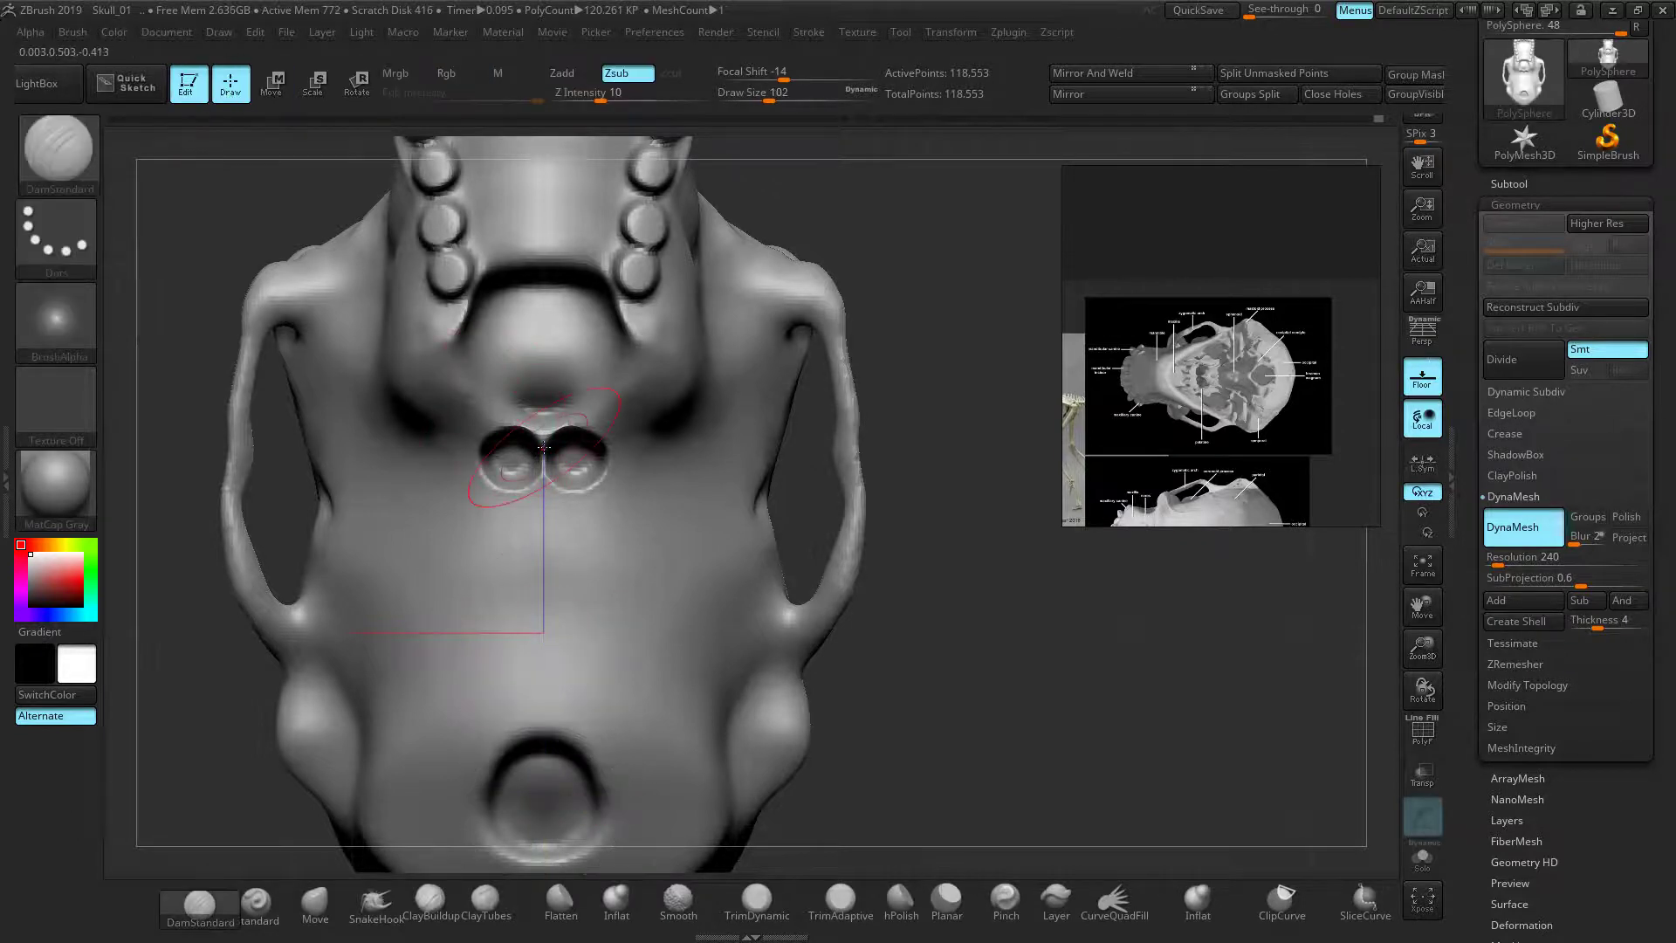
{"action": "mouse_move", "coordinate": [540, 440]}
{"action": "left_mouse_down", "text": "shift"}
{"action": "mouse_move", "coordinate": [572, 449]}
{"action": "mouse_move", "coordinate": [557, 514]}
{"action": "left_mouse_up", "text": "shift"}
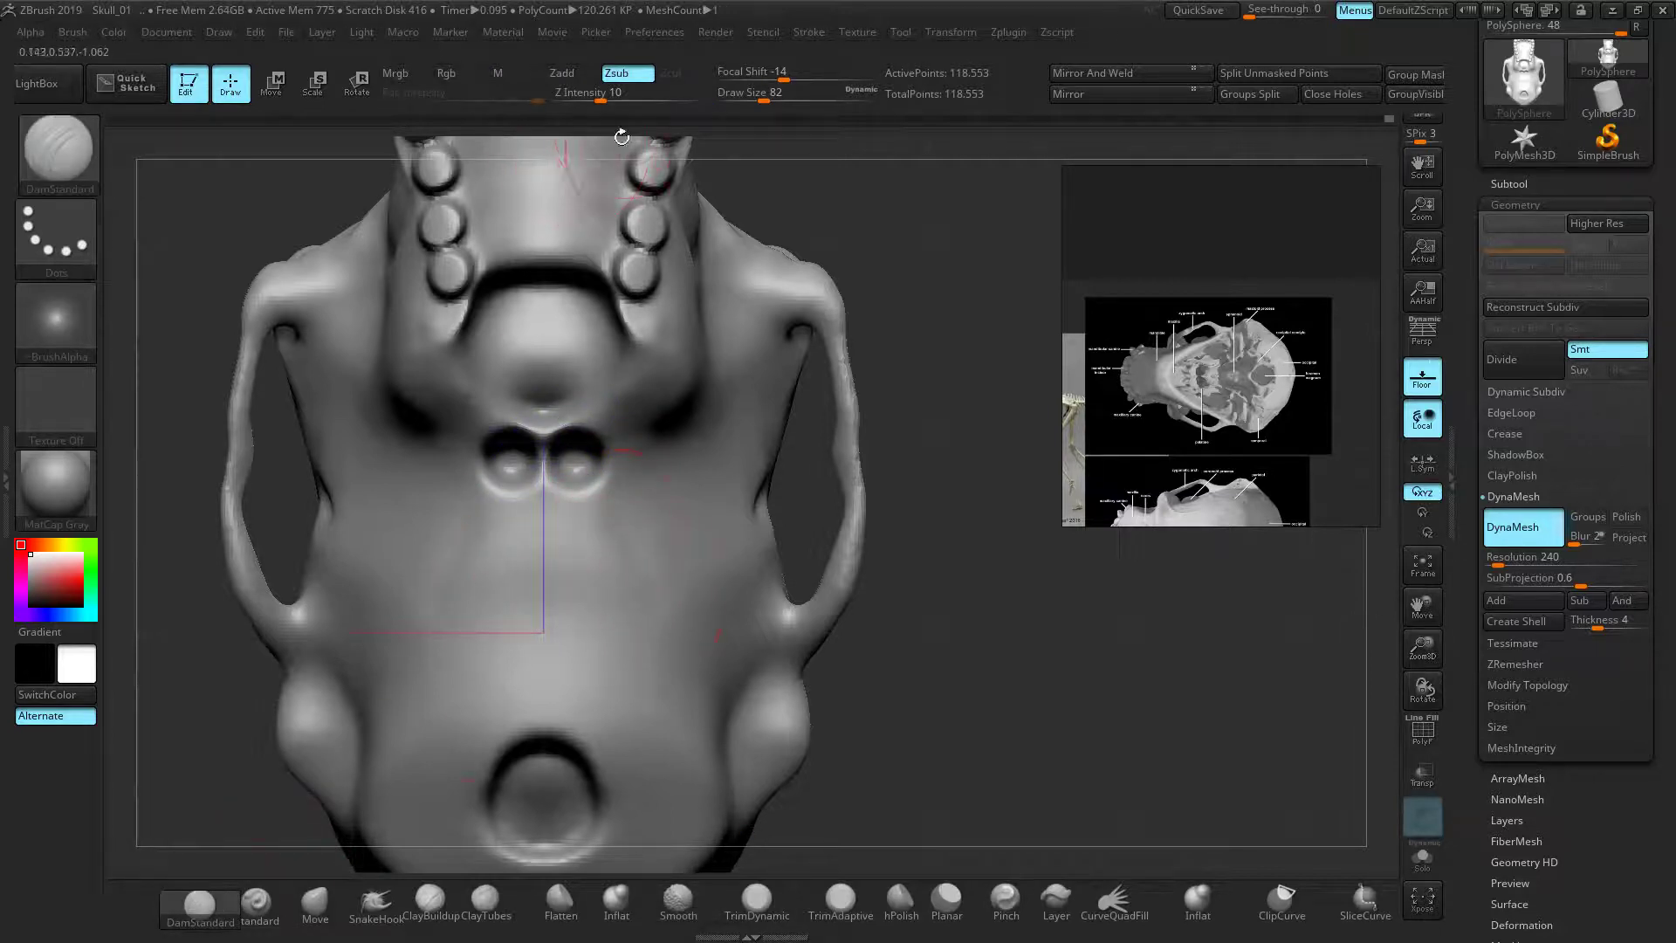
Carve diverging grooves from the two small holes toward the foramen magnum with DamStandard at Z intensity 20
{"action": "key", "text": "Return"}
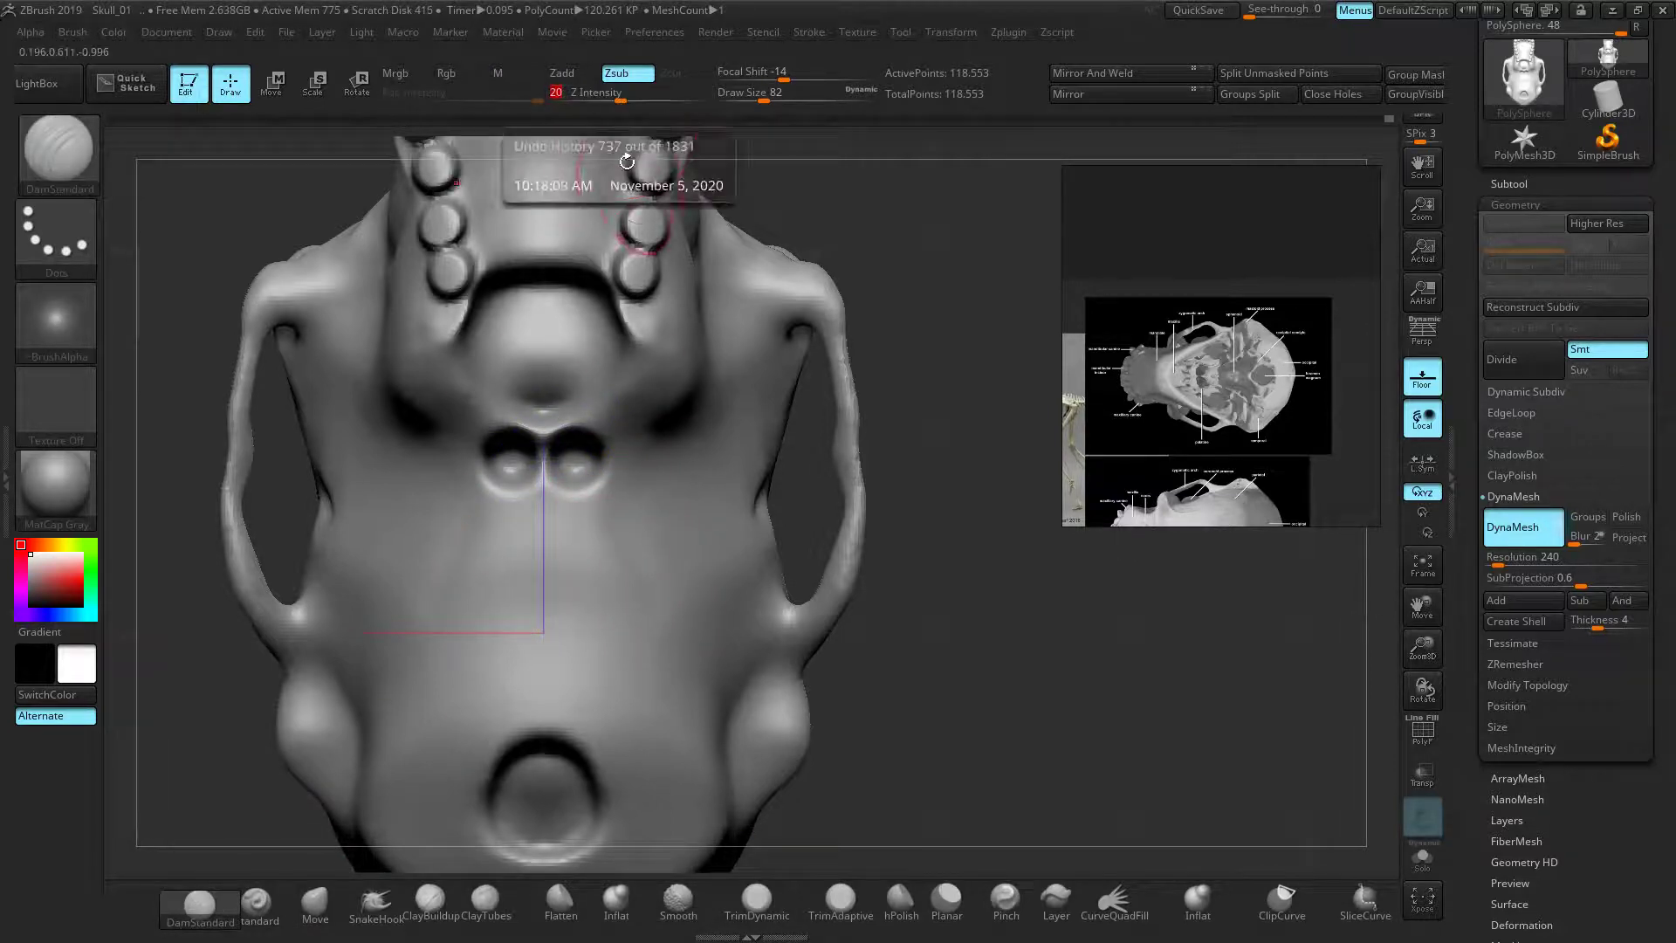
{"action": "left_click_drag", "start_coordinate": [605, 497], "coordinate": [668, 611]}
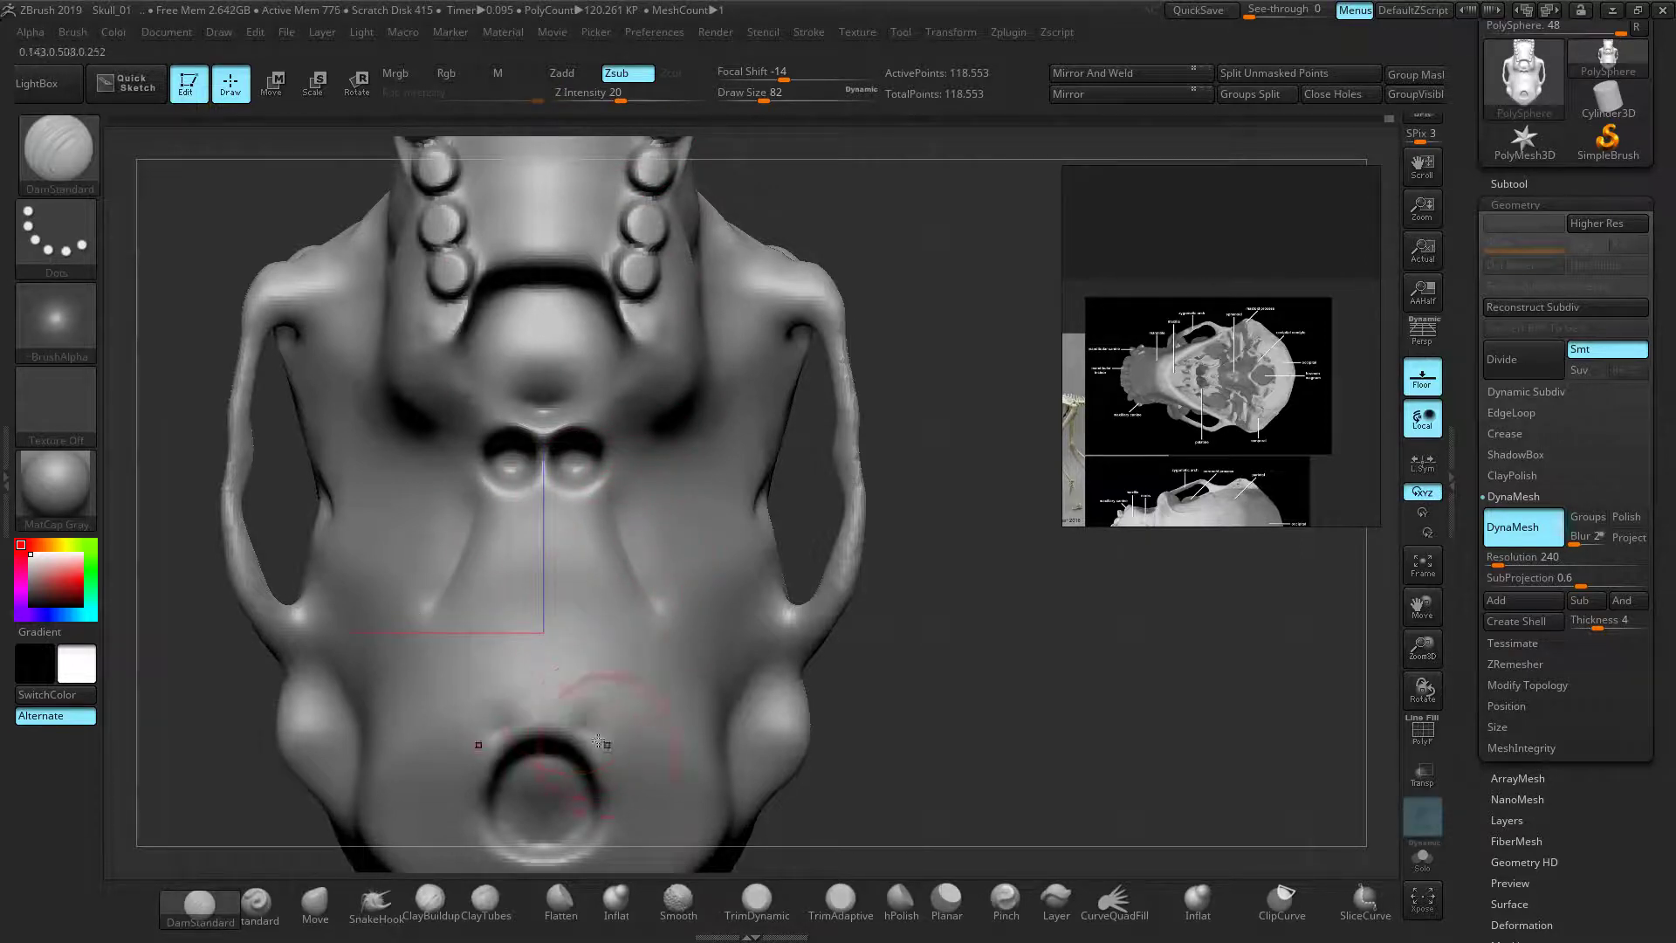
{"action": "mouse_move", "coordinate": [568, 736]}
{"action": "left_mouse_down", "text": "ctrl"}
{"action": "mouse_move", "coordinate": [614, 779]}
{"action": "mouse_move", "coordinate": [586, 845]}
{"action": "mouse_move", "coordinate": [565, 694]}
{"action": "mouse_move", "coordinate": [599, 594]}
{"action": "mouse_move", "coordinate": [581, 536]}
{"action": "left_mouse_up", "text": "ctrl"}
{"action": "key", "text": "ctrl+z"}
{"action": "mouse_move", "coordinate": [651, 616]}
{"action": "left_mouse_down"}
{"action": "mouse_move", "coordinate": [594, 557]}
{"action": "mouse_move", "coordinate": [647, 621]}
{"action": "left_mouse_up"}
{"action": "key", "text": "ctrl+z"}
{"action": "left_click_drag", "start_coordinate": [590, 543], "coordinate": [676, 640]}
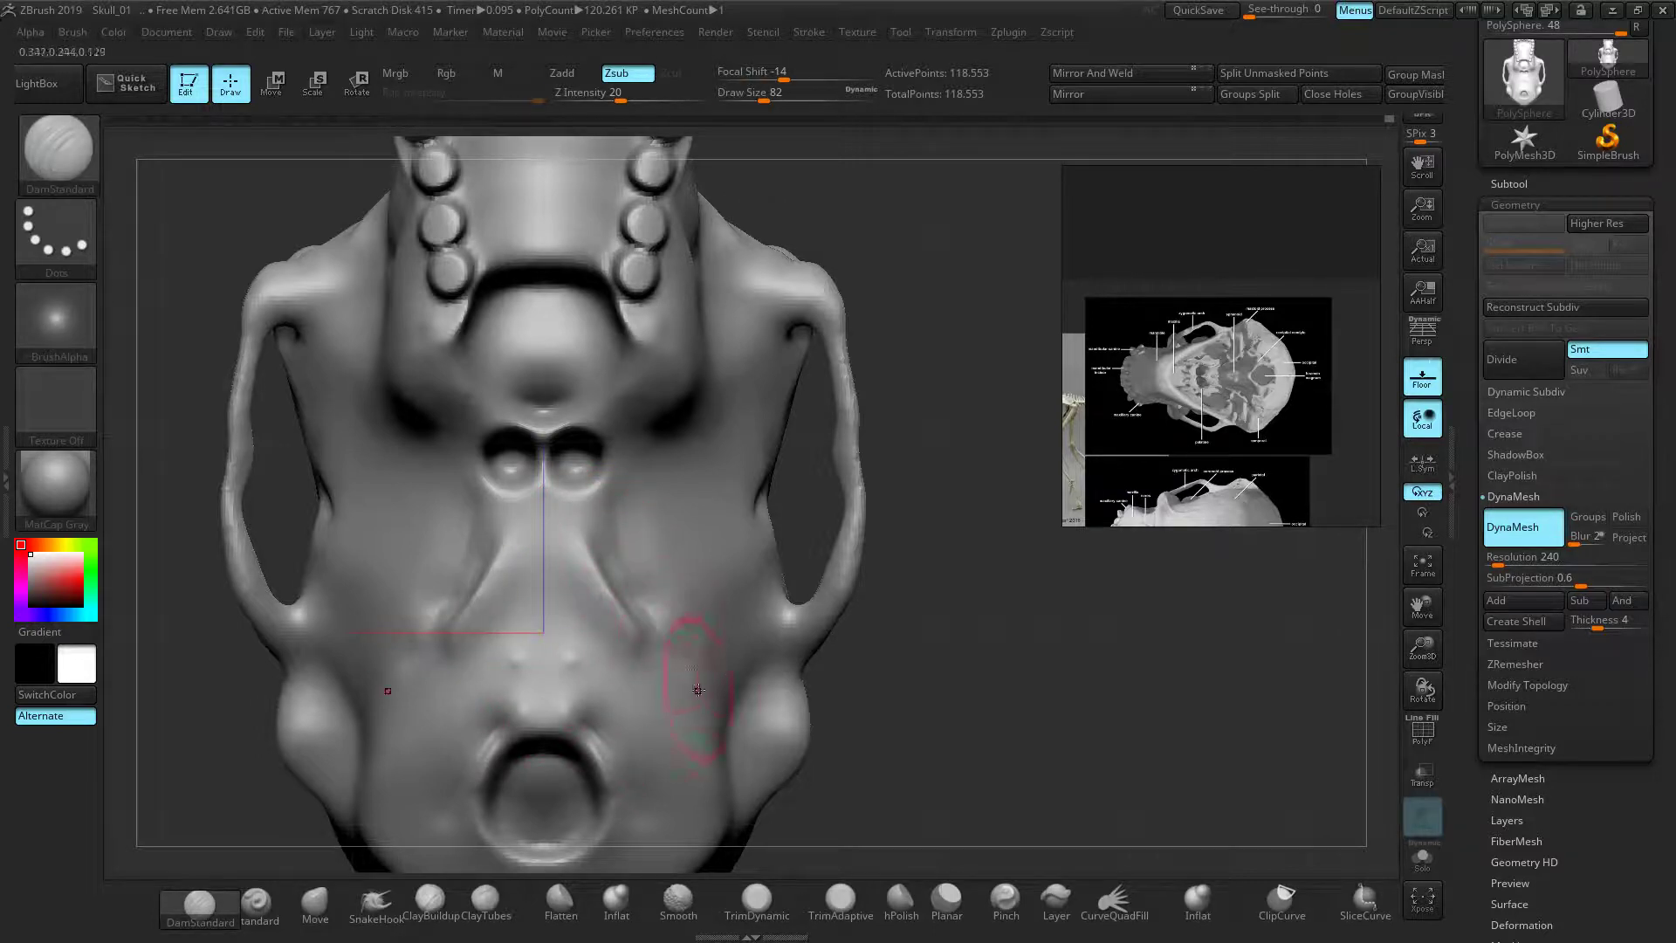
Carve additional diagonal creases into the skull base, between the central grooves and the zygomatic arches
{"action": "left_click_drag", "start_coordinate": [648, 553], "coordinate": [747, 645]}
{"action": "left_click_drag", "start_coordinate": [653, 592], "coordinate": [740, 679]}
{"action": "left_click_drag", "start_coordinate": [665, 636], "coordinate": [732, 674]}
{"action": "left_click_drag", "start_coordinate": [651, 567], "coordinate": [690, 624]}
{"action": "left_click_drag", "start_coordinate": [663, 560], "coordinate": [678, 604]}
Deepen the creases between the two small holes and the foramen magnum, and smooth the surface around them
{"action": "left_click_drag", "start_coordinate": [905, 639], "coordinate": [953, 667]}
{"action": "left_click_drag", "start_coordinate": [1034, 401], "coordinate": [903, 449]}
{"action": "mouse_move", "coordinate": [936, 374]}
{"action": "left_mouse_down"}
{"action": "mouse_move", "coordinate": [928, 350]}
{"action": "mouse_move", "coordinate": [852, 383]}
{"action": "mouse_move", "coordinate": [916, 332]}
{"action": "mouse_move", "coordinate": [860, 372]}
{"action": "mouse_move", "coordinate": [897, 329]}
{"action": "mouse_move", "coordinate": [830, 355]}
{"action": "left_mouse_up"}
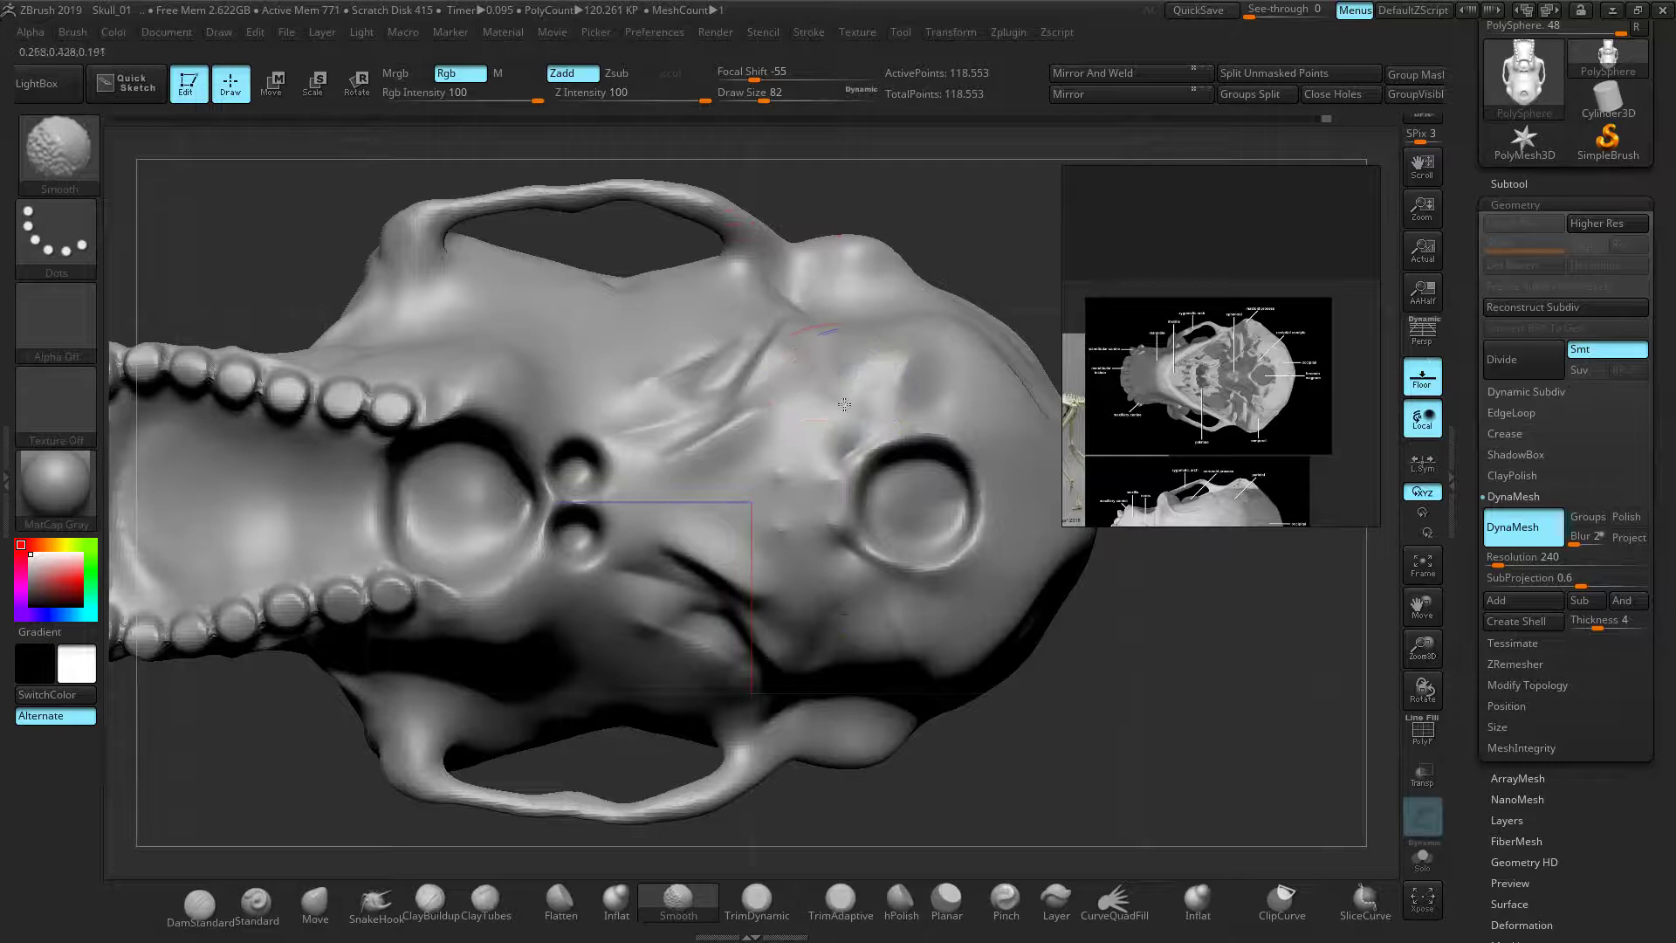
{"action": "mouse_move", "coordinate": [882, 609]}
{"action": "right_mouse_down", "text": "ctrl"}
{"action": "mouse_move", "coordinate": [1003, 635]}
{"action": "mouse_move", "coordinate": [1031, 523]}
{"action": "right_mouse_up", "text": "ctrl"}
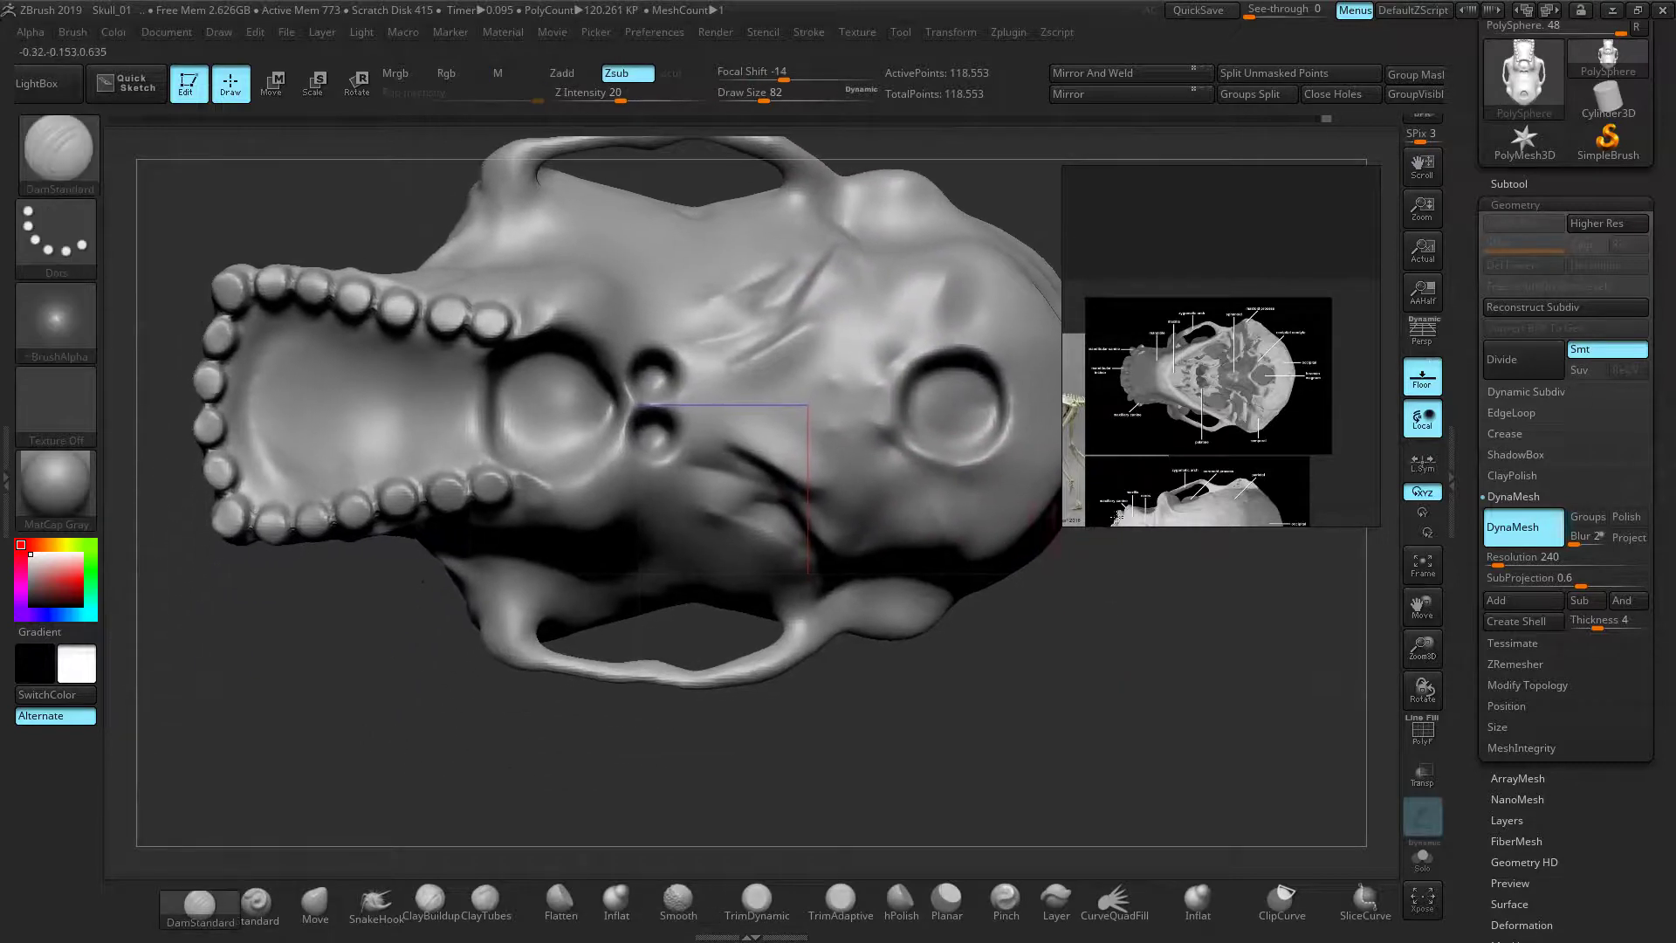
{"action": "mouse_move", "coordinate": [671, 473]}
{"action": "left_mouse_down"}
{"action": "mouse_move", "coordinate": [768, 515]}
{"action": "mouse_move", "coordinate": [698, 452]}
{"action": "mouse_move", "coordinate": [750, 449]}
{"action": "mouse_move", "coordinate": [728, 417]}
{"action": "mouse_move", "coordinate": [788, 438]}
{"action": "left_mouse_up"}
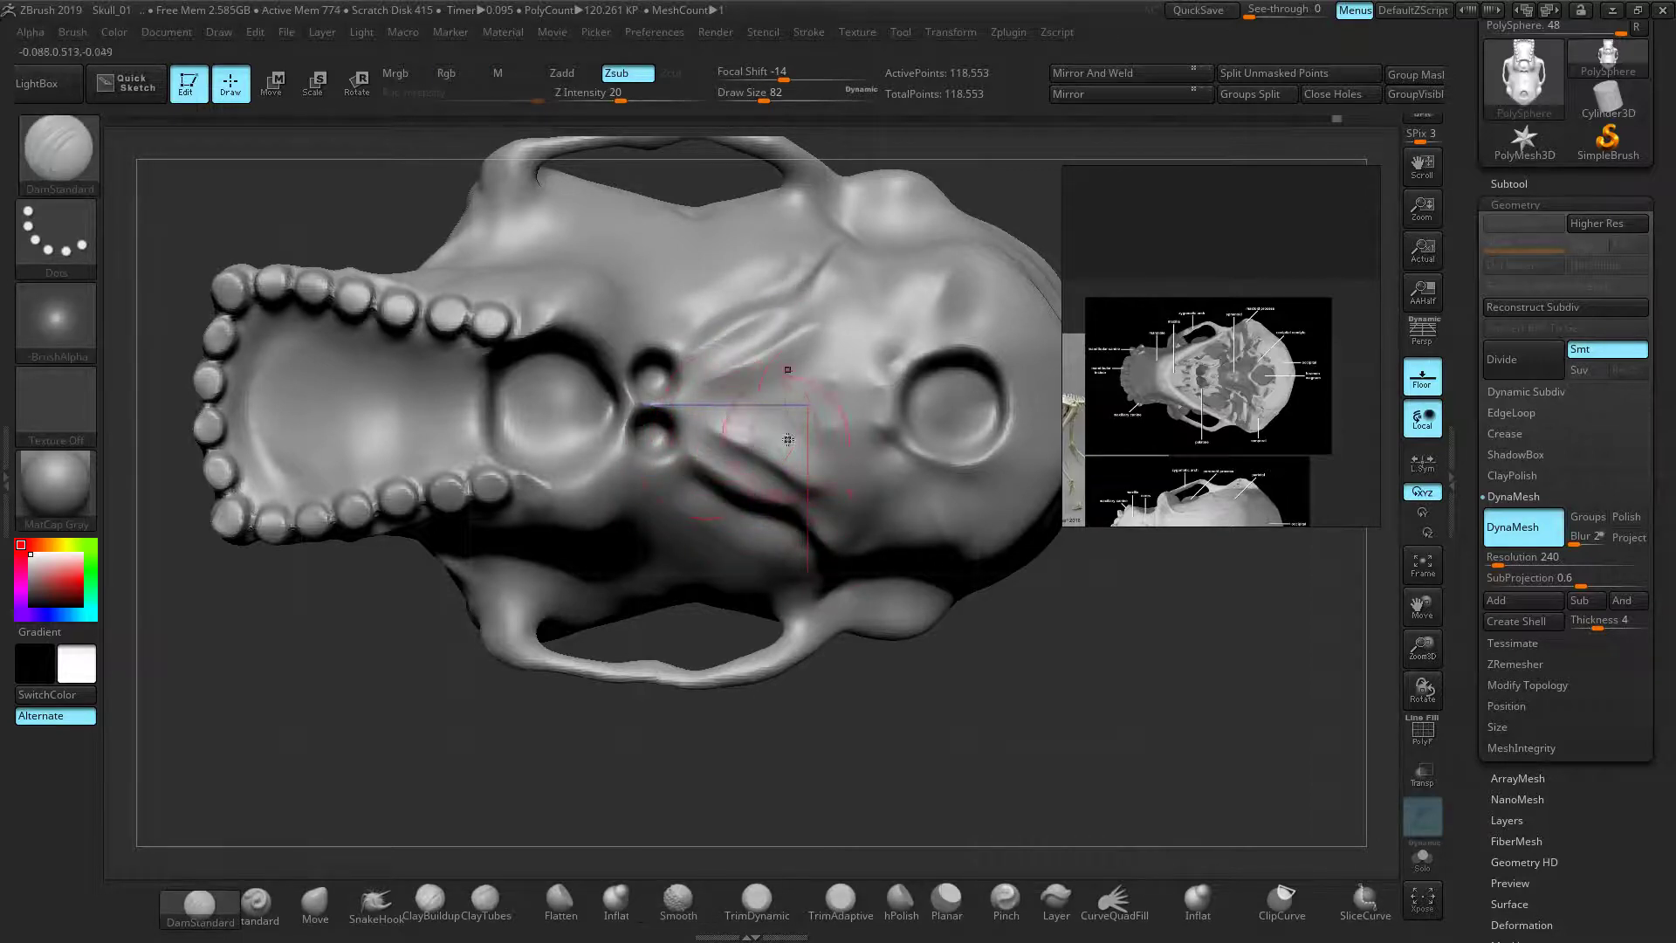
{"action": "mouse_move", "coordinate": [817, 354]}
{"action": "left_mouse_down"}
{"action": "mouse_move", "coordinate": [741, 375]}
{"action": "mouse_move", "coordinate": [817, 357]}
{"action": "mouse_move", "coordinate": [869, 317]}
{"action": "mouse_move", "coordinate": [763, 388]}
{"action": "mouse_move", "coordinate": [735, 388]}
{"action": "left_mouse_up"}
{"action": "left_click_drag", "start_coordinate": [841, 354], "coordinate": [856, 380], "text": "shift"}
Carve uneven grooves into the palate between the tooth rows with DamStandard and soften them with smoothing
{"action": "mouse_move", "coordinate": [471, 403]}
{"action": "left_mouse_down"}
{"action": "mouse_move", "coordinate": [445, 375]}
{"action": "mouse_move", "coordinate": [297, 345]}
{"action": "mouse_move", "coordinate": [253, 360]}
{"action": "mouse_move", "coordinate": [278, 384]}
{"action": "mouse_move", "coordinate": [238, 381]}
{"action": "mouse_move", "coordinate": [262, 410]}
{"action": "mouse_move", "coordinate": [258, 367]}
{"action": "mouse_move", "coordinate": [400, 385]}
{"action": "mouse_move", "coordinate": [351, 398]}
{"action": "mouse_move", "coordinate": [370, 402]}
{"action": "left_mouse_up"}
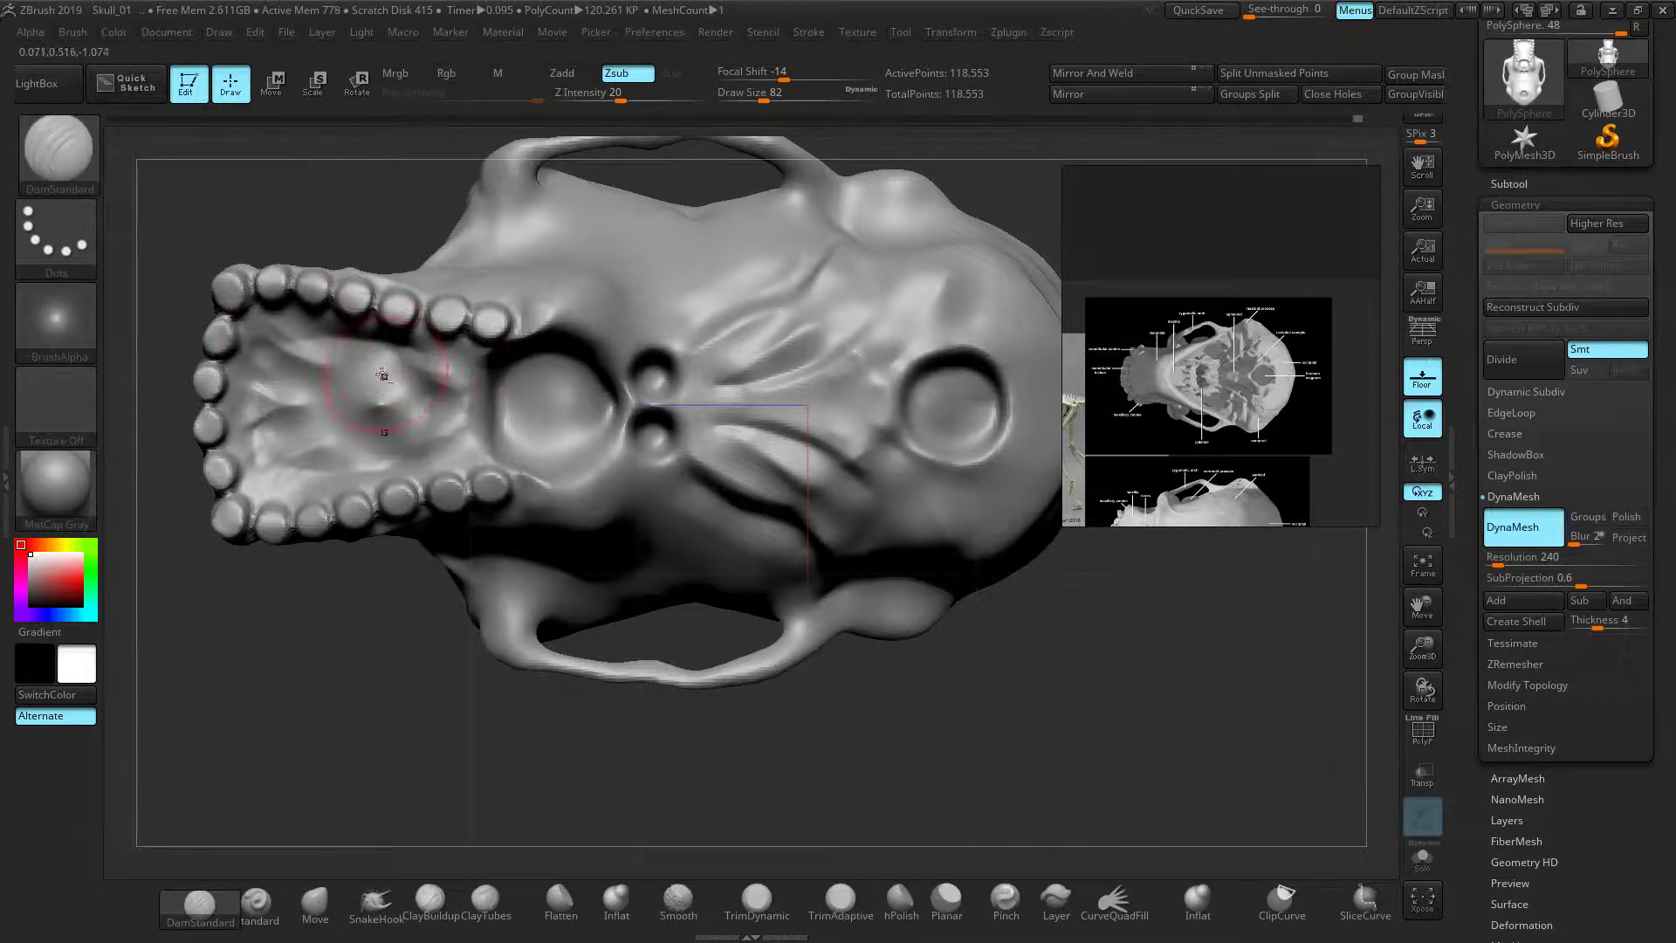
{"action": "left_click_drag", "start_coordinate": [400, 414], "coordinate": [394, 435], "text": "shift"}
{"action": "mouse_move", "coordinate": [357, 711]}
{"action": "left_mouse_down"}
{"action": "mouse_move", "coordinate": [434, 754]}
{"action": "mouse_move", "coordinate": [468, 713]}
{"action": "mouse_move", "coordinate": [434, 703]}
{"action": "left_mouse_up"}
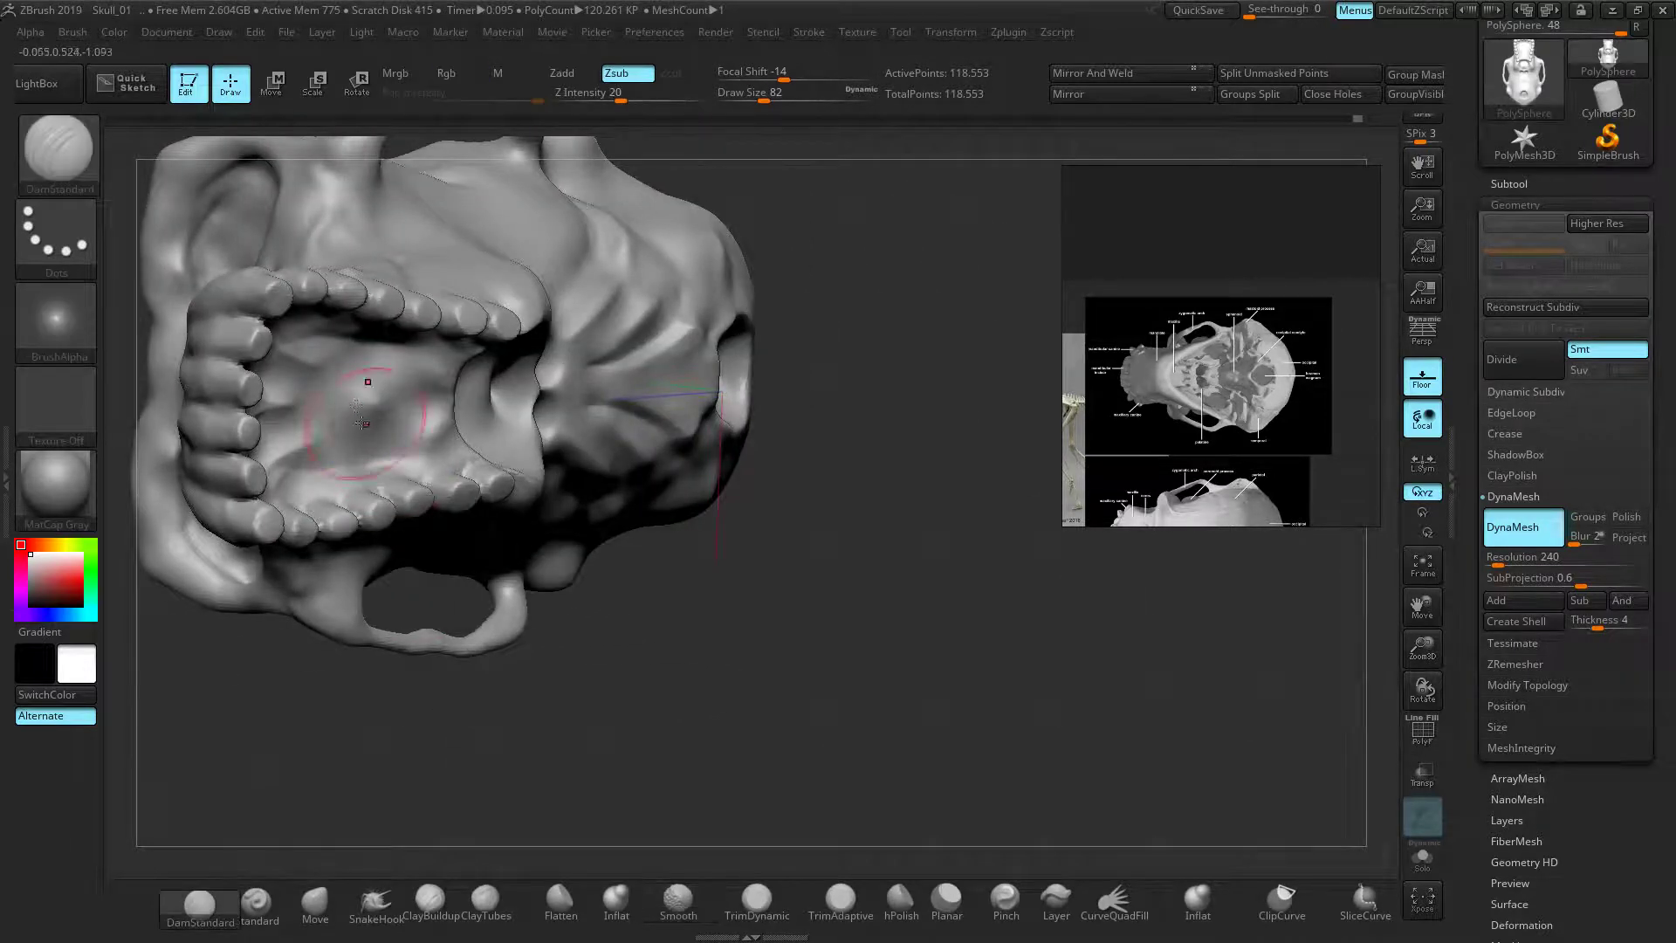
{"action": "mouse_move", "coordinate": [396, 414]}
{"action": "left_mouse_down", "text": "shift"}
{"action": "mouse_move", "coordinate": [387, 403]}
{"action": "mouse_move", "coordinate": [393, 415]}
{"action": "left_mouse_up", "text": "shift"}
Carve the gumline across the outer front teeth in front view and enlarge the frontal skull photo in the reference
{"action": "left_click_drag", "start_coordinate": [817, 564], "coordinate": [957, 560]}
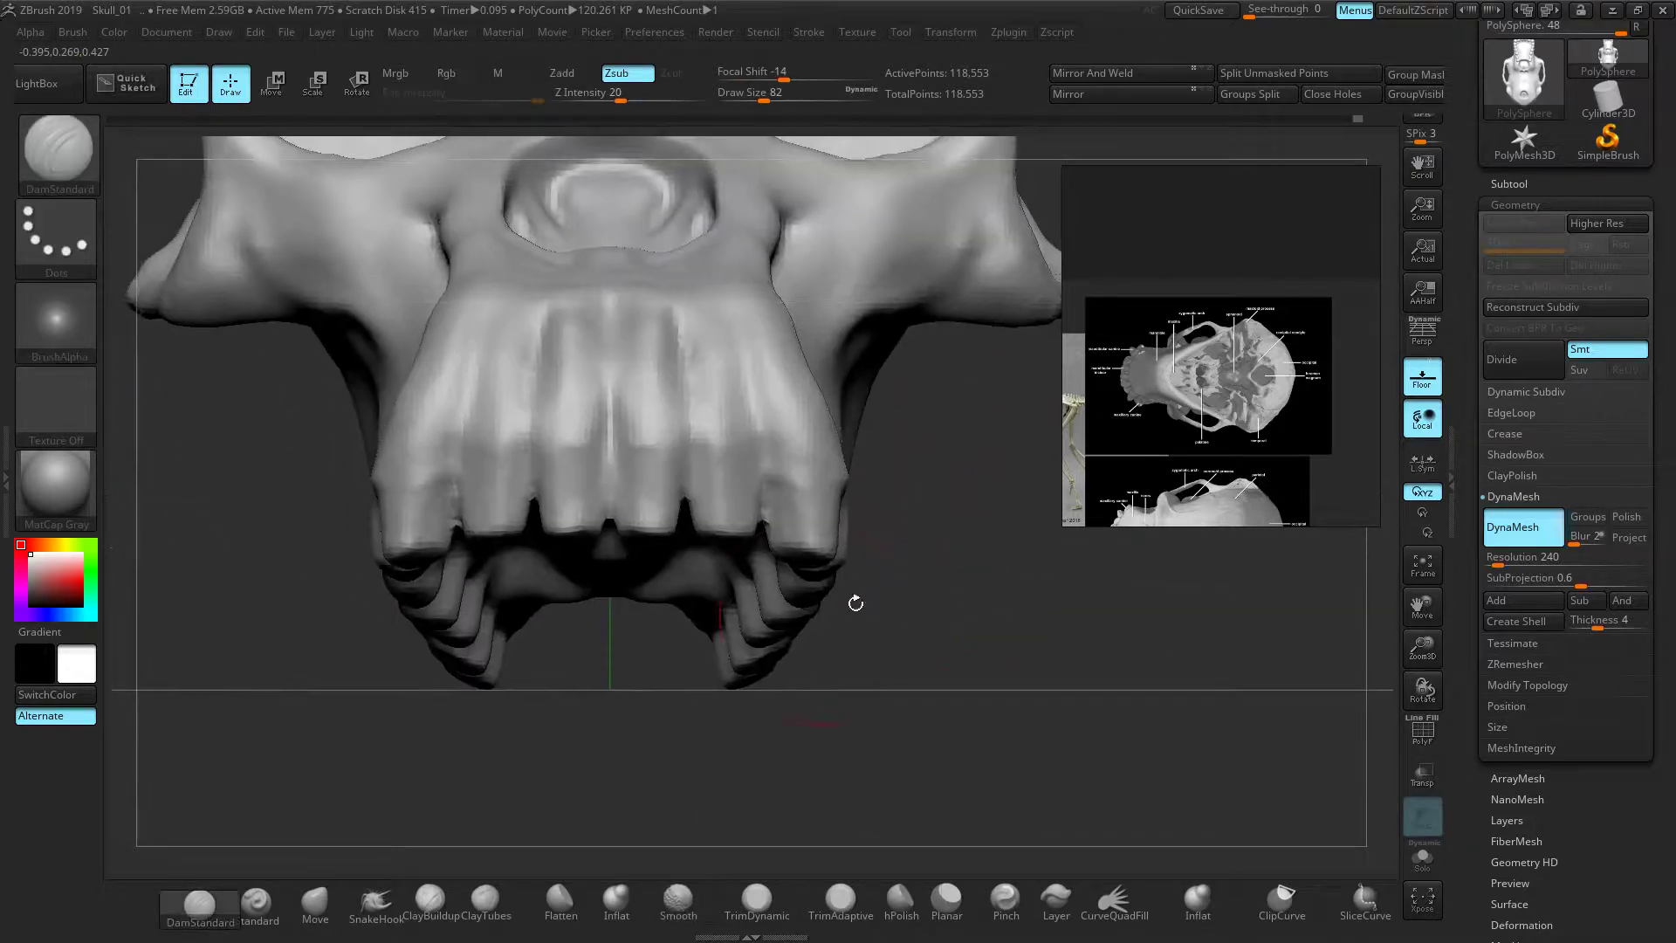
{"action": "left_click_drag", "start_coordinate": [378, 490], "coordinate": [443, 480]}
{"action": "middle_click_drag", "start_coordinate": [1101, 423], "coordinate": [1374, 373]}
{"action": "scroll", "coordinate": [1118, 408], "scroll_direction": "up", "scroll_amount": 2}
{"action": "scroll", "coordinate": [1169, 406], "scroll_direction": "up", "scroll_amount": 3}
{"action": "middle_click_drag", "start_coordinate": [1091, 410], "coordinate": [1261, 401]}
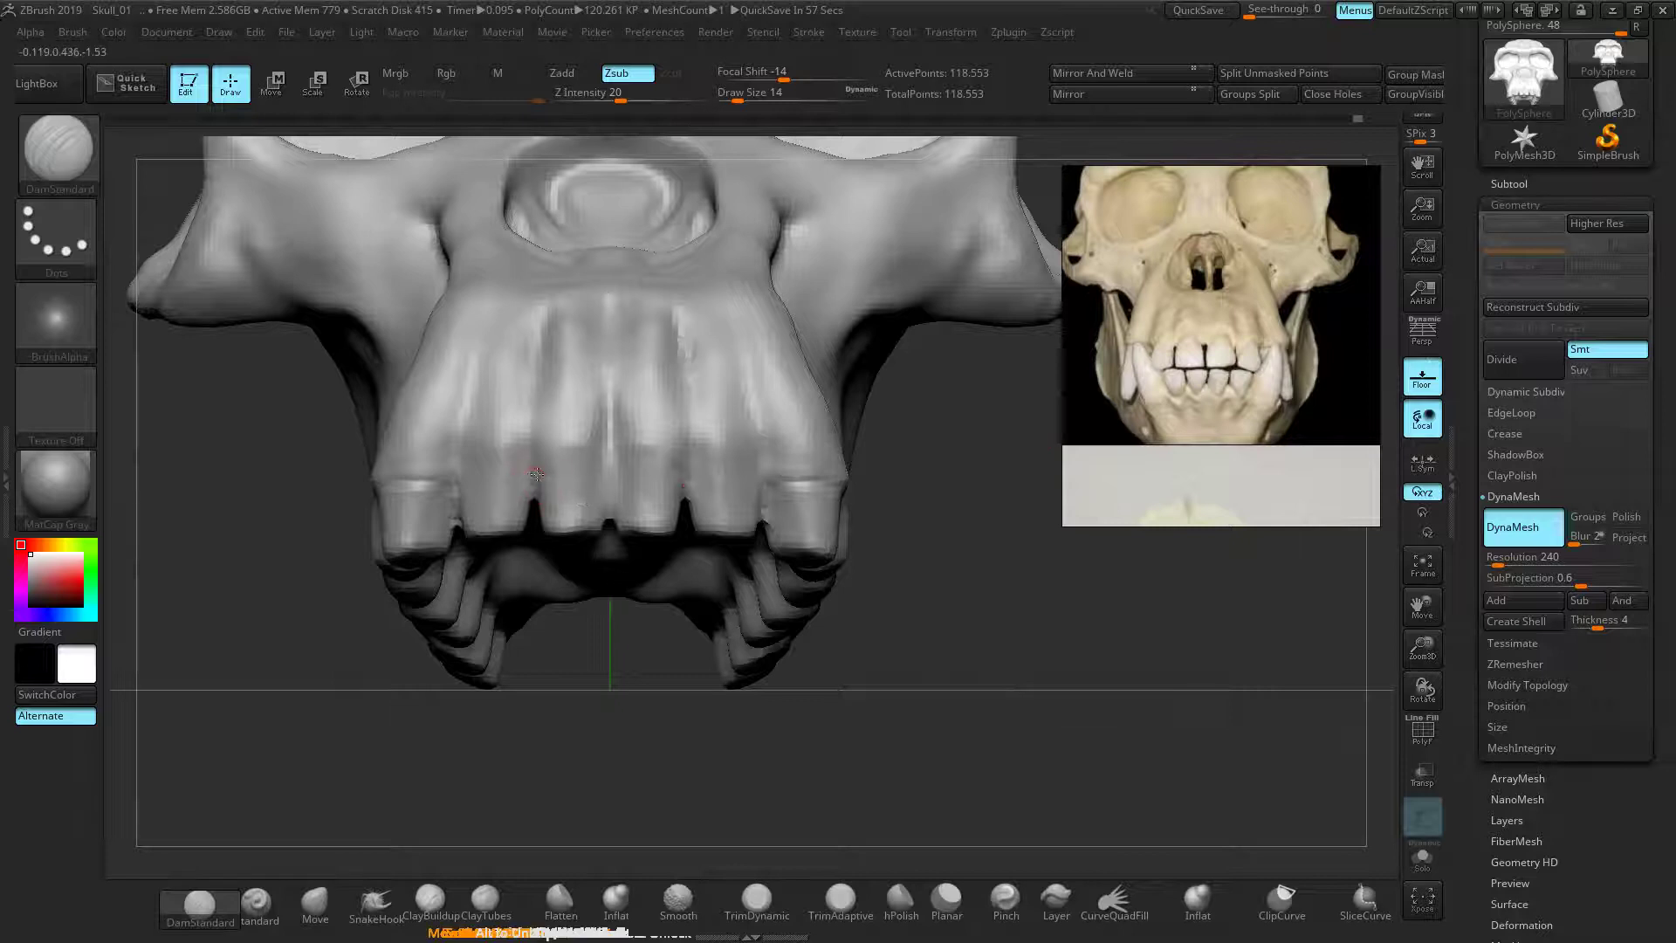
Carve the rounded gumlines and gaps of the front teeth with DamStandard at draw size 14
{"action": "left_click_drag", "start_coordinate": [614, 511], "coordinate": [613, 520]}
{"action": "mouse_move", "coordinate": [683, 462]}
{"action": "left_mouse_down"}
{"action": "mouse_move", "coordinate": [765, 479]}
{"action": "mouse_move", "coordinate": [727, 468]}
{"action": "mouse_move", "coordinate": [689, 484]}
{"action": "mouse_move", "coordinate": [833, 478]}
{"action": "mouse_move", "coordinate": [848, 445]}
{"action": "left_mouse_up"}
{"action": "key", "text": "s"}
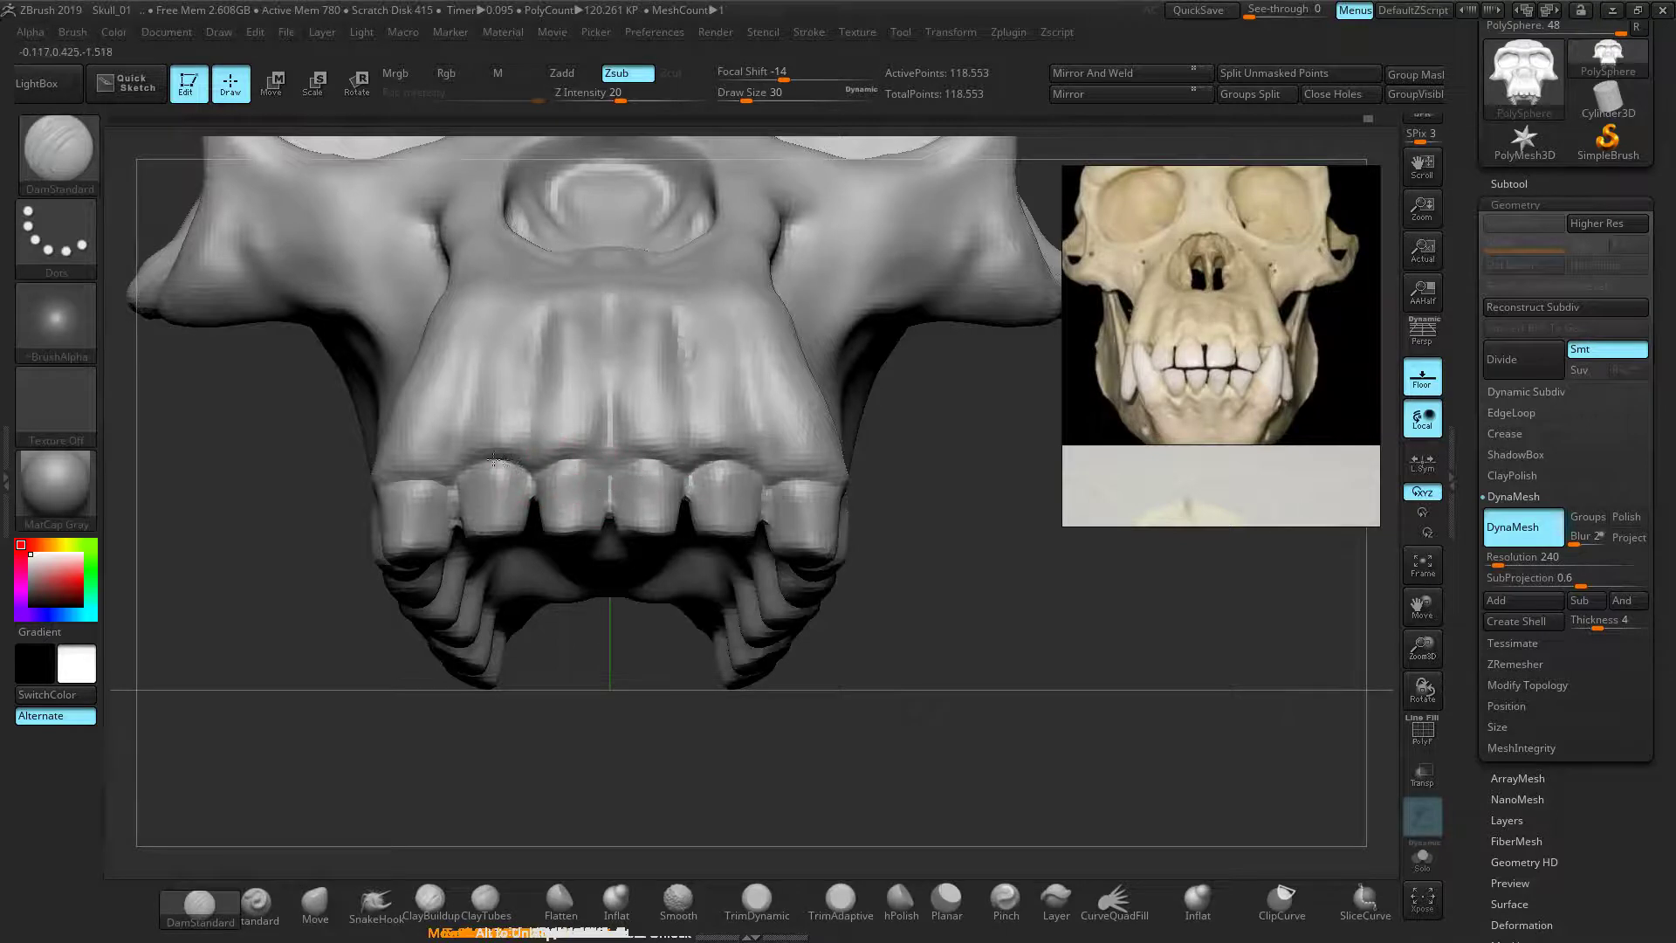
{"action": "left_click_drag", "start_coordinate": [406, 465], "coordinate": [443, 480]}
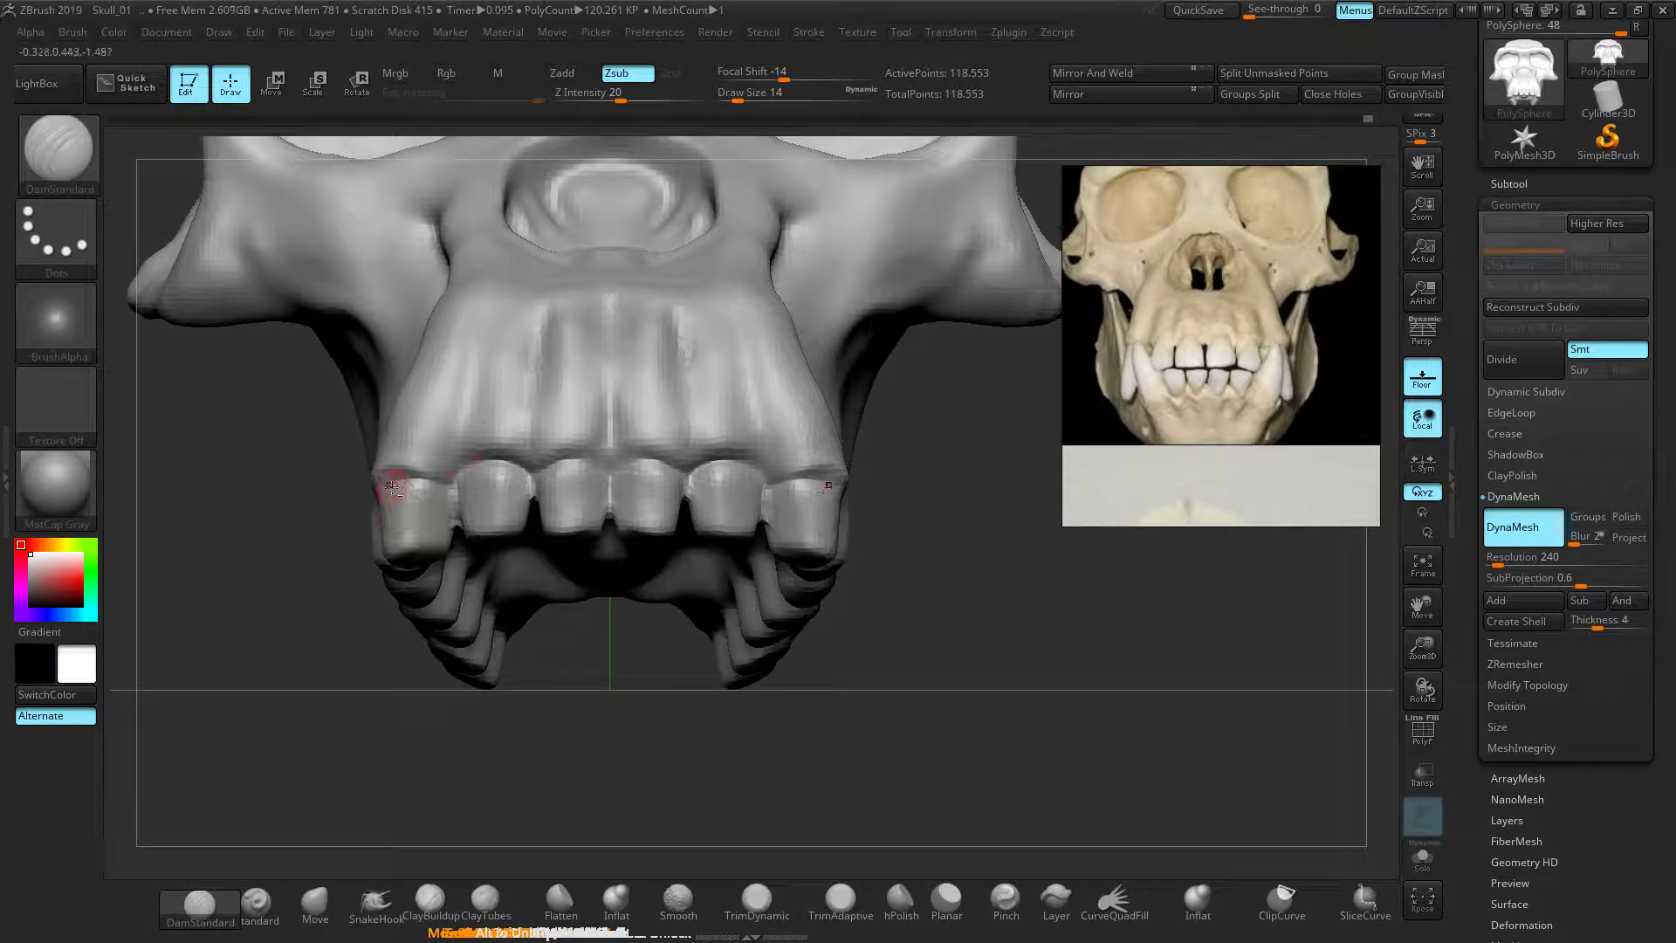
Deepen the gumline above the front teeth and carve it along the side teeth with DamStandard at draw size 26
{"action": "left_click_drag", "start_coordinate": [398, 470], "coordinate": [442, 479]}
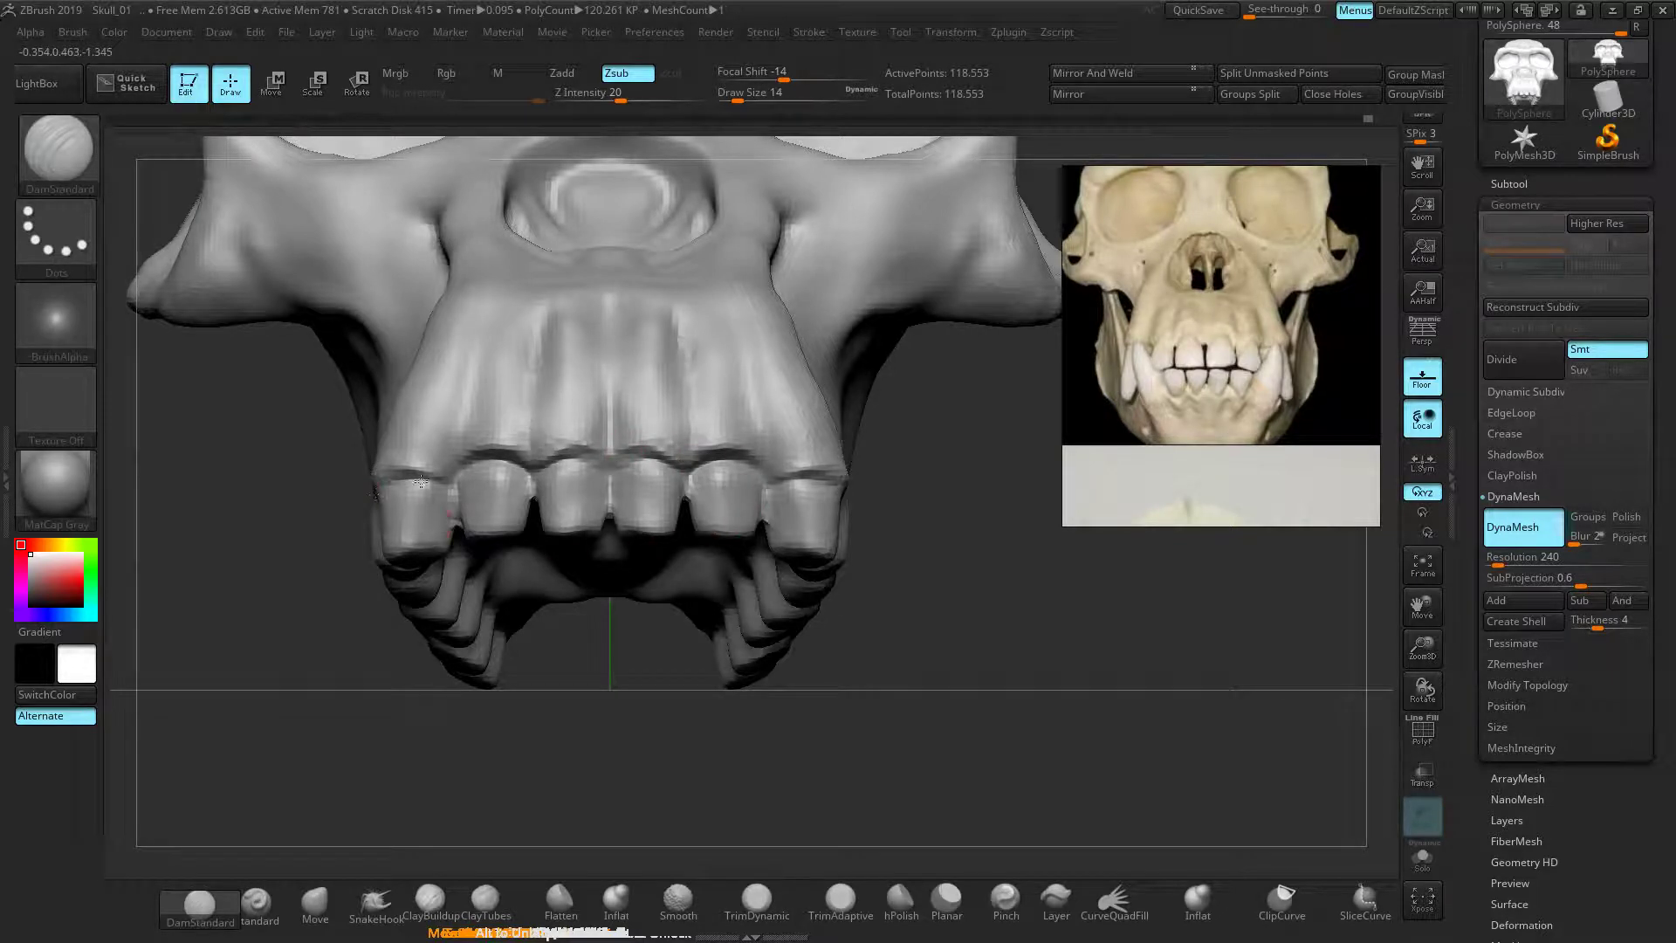
{"action": "left_click_drag", "start_coordinate": [559, 466], "coordinate": [580, 460]}
{"action": "left_click_drag", "start_coordinate": [863, 568], "coordinate": [954, 629]}
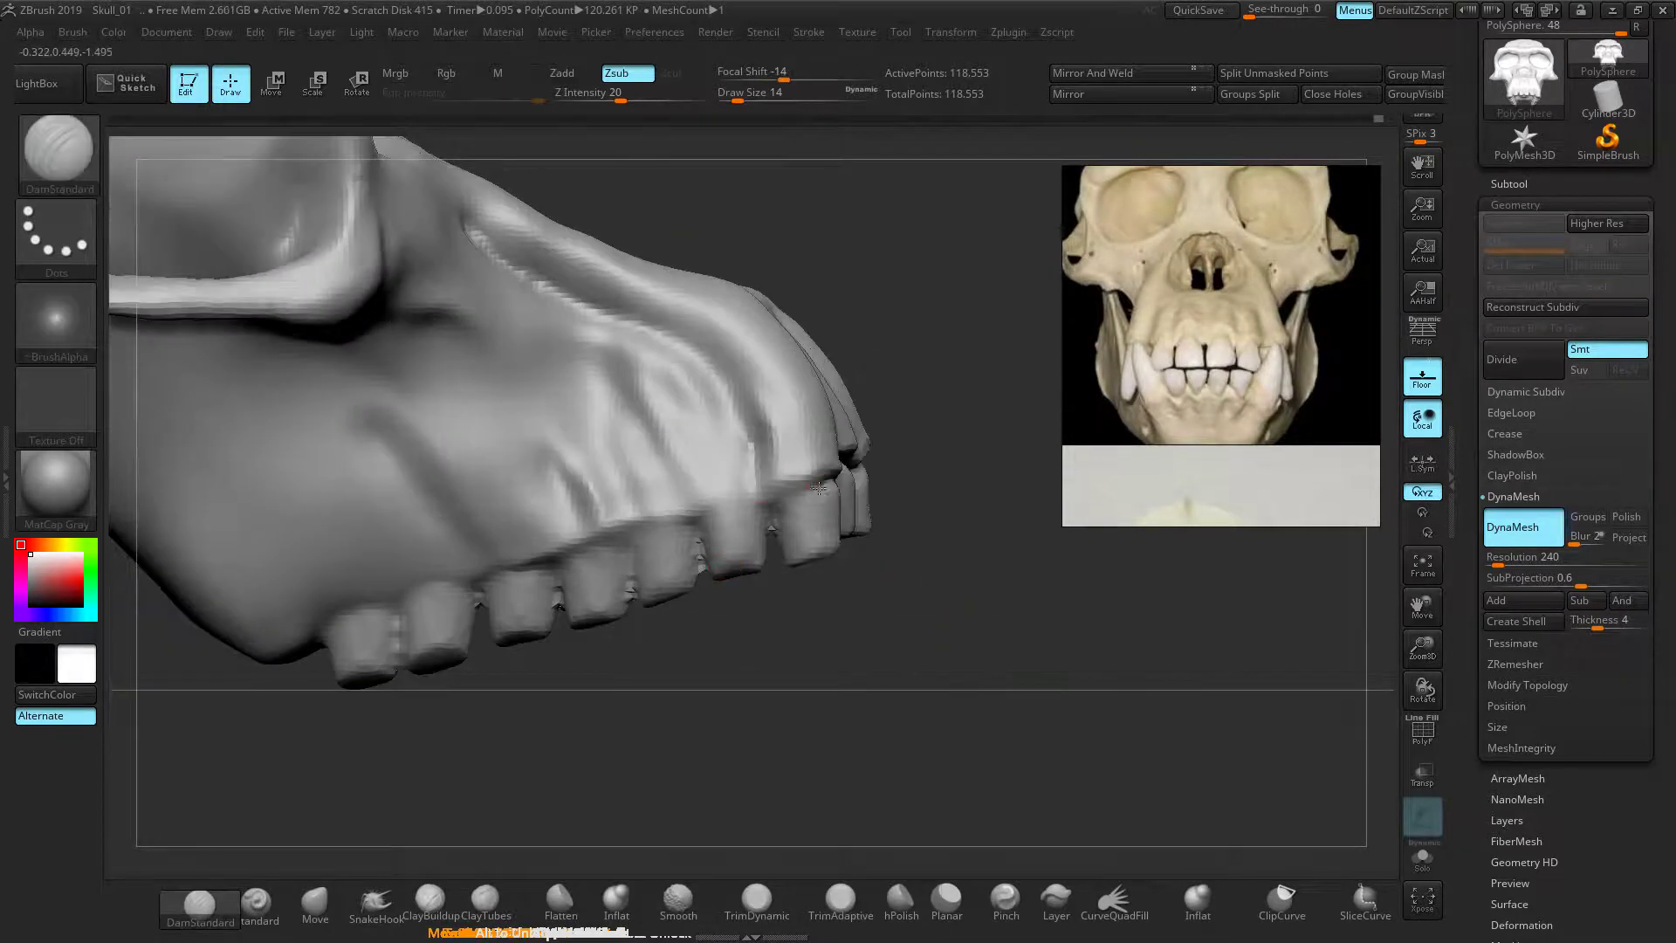
{"action": "mouse_move", "coordinate": [775, 504]}
{"action": "left_mouse_down"}
{"action": "mouse_move", "coordinate": [411, 593]}
{"action": "mouse_move", "coordinate": [328, 635]}
{"action": "left_mouse_up"}
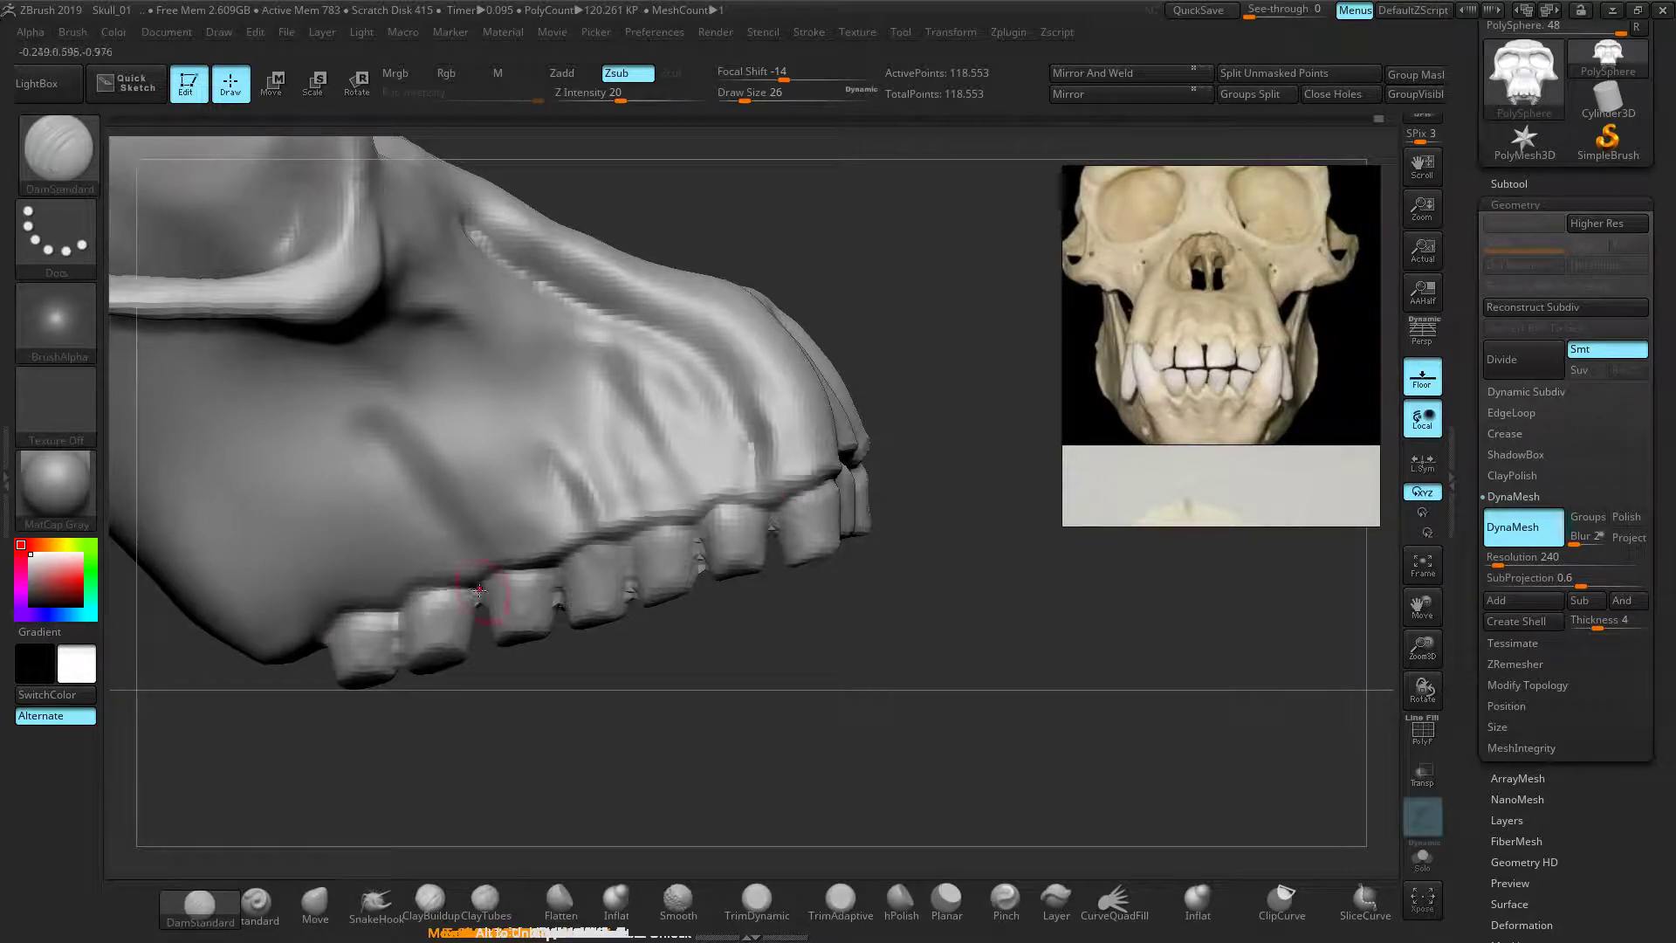
{"action": "left_click_drag", "start_coordinate": [307, 631], "coordinate": [785, 477]}
{"action": "mouse_move", "coordinate": [988, 664]}
{"action": "left_mouse_down"}
{"action": "mouse_move", "coordinate": [882, 650]}
{"action": "mouse_move", "coordinate": [832, 671]}
{"action": "mouse_move", "coordinate": [591, 625]}
{"action": "mouse_move", "coordinate": [987, 583]}
{"action": "left_mouse_up"}
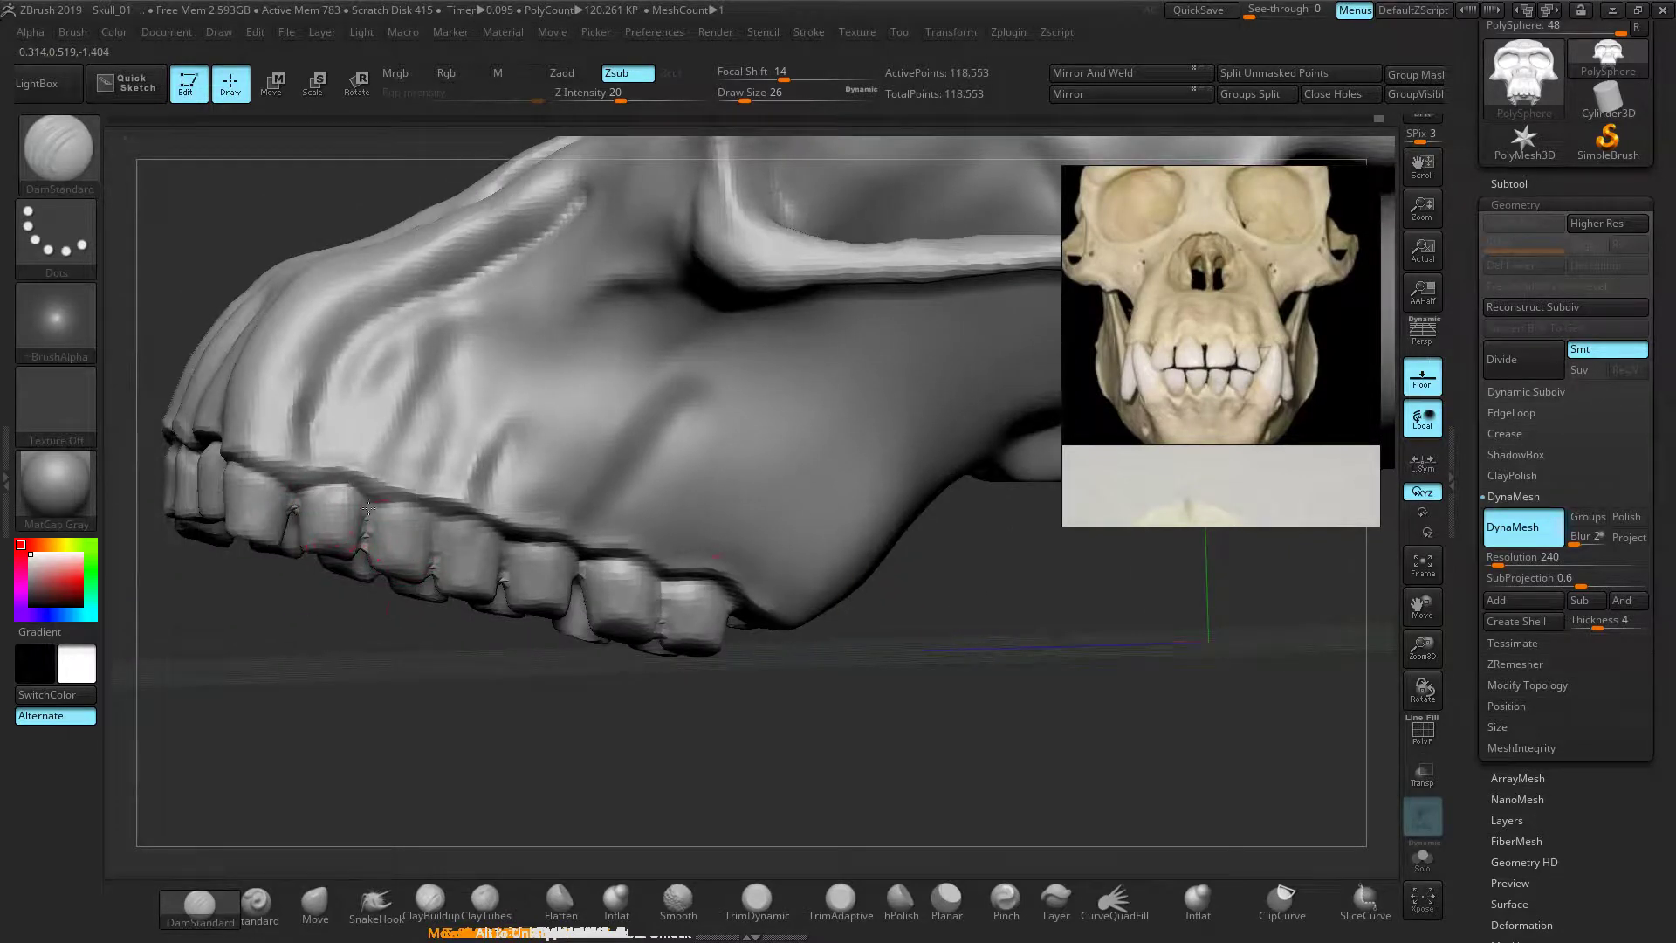
Pull the two canines down into long pointed fangs with SnakeHook at draw size 58 and undo the last stroke
{"action": "left_click_drag", "start_coordinate": [524, 677], "coordinate": [629, 683]}
{"action": "left_click", "coordinate": [375, 908]}
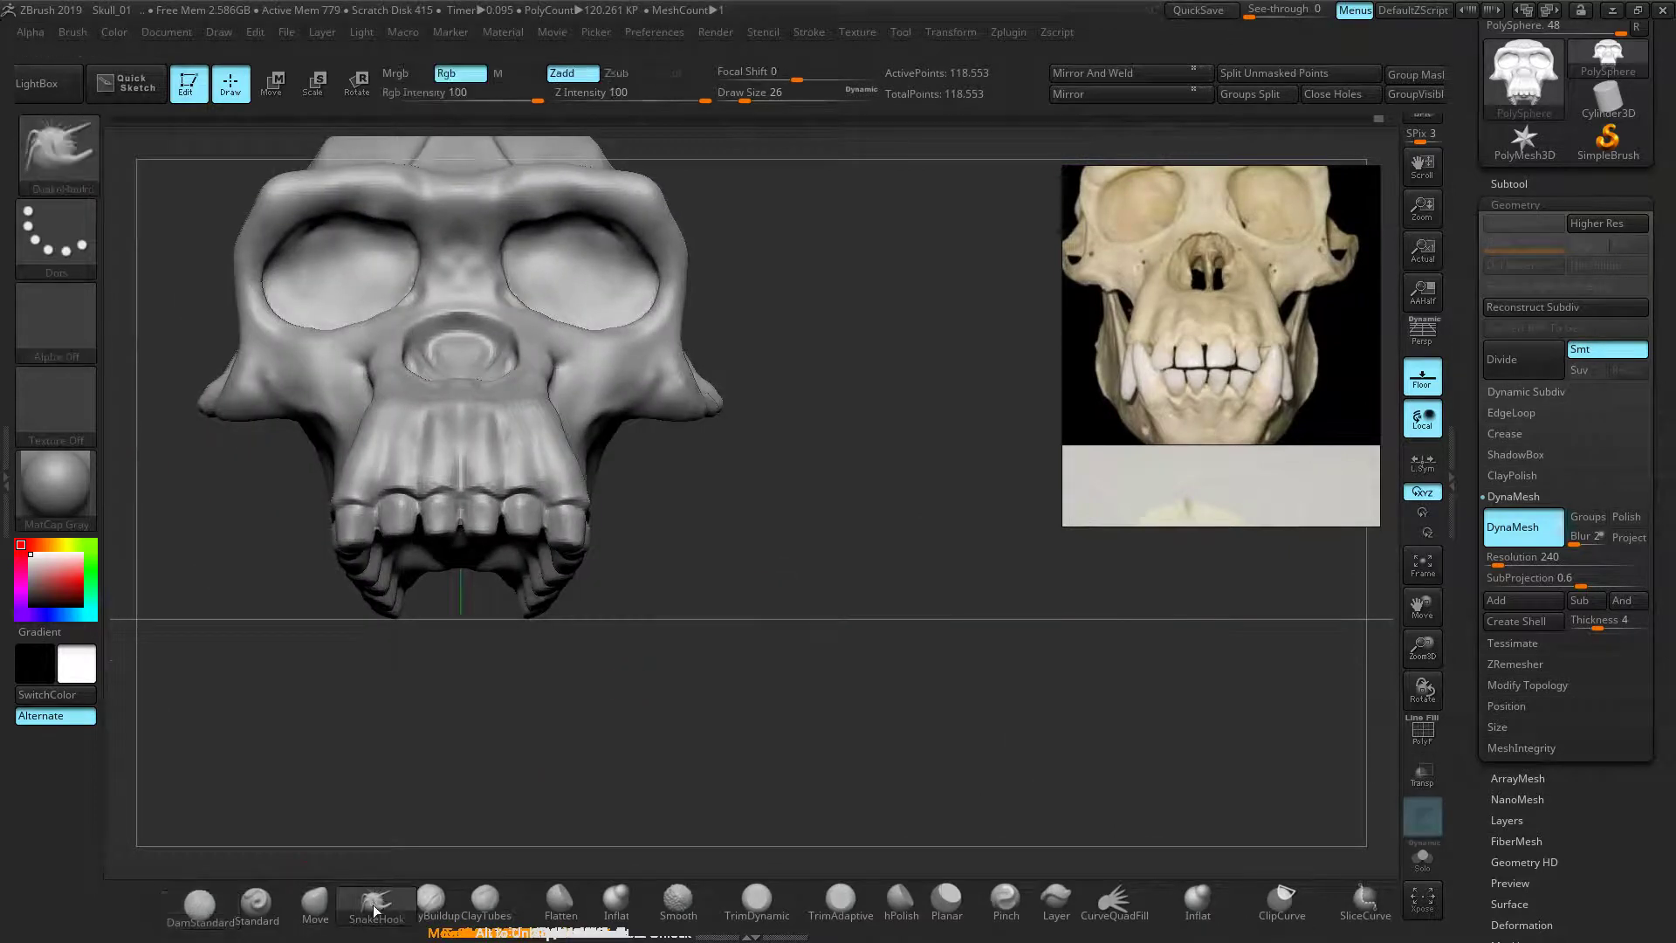
{"action": "key", "text": "]"}
{"action": "left_click_drag", "start_coordinate": [567, 532], "coordinate": [589, 595]}
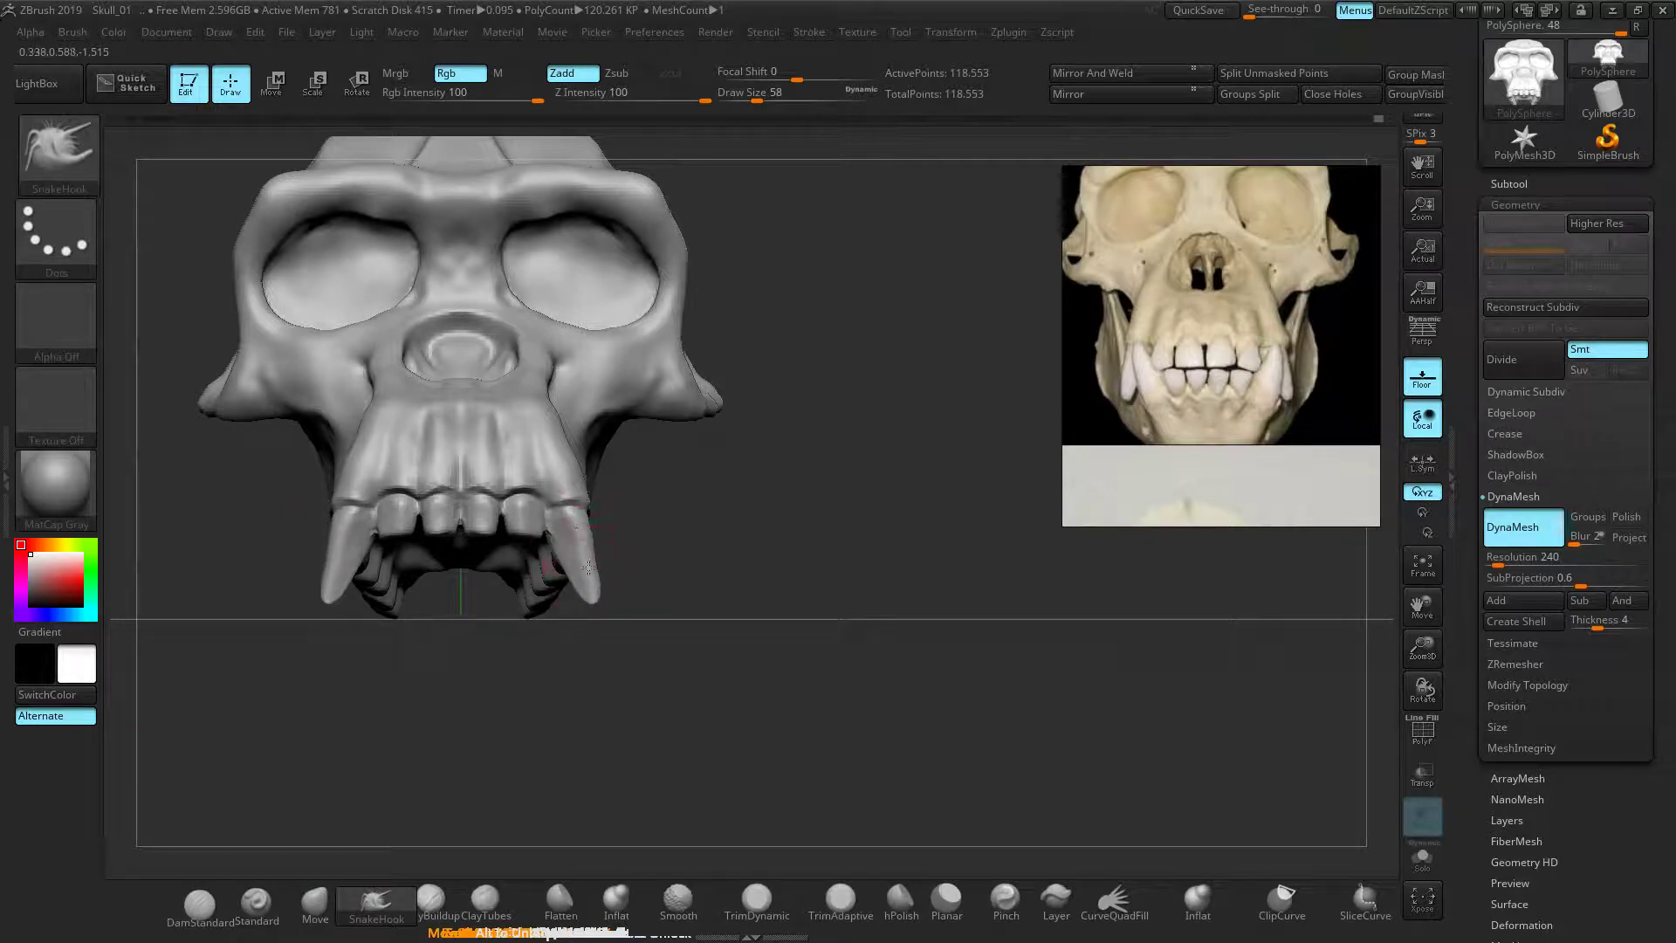
{"action": "mouse_move", "coordinate": [597, 602]}
{"action": "left_mouse_down"}
{"action": "mouse_move", "coordinate": [583, 538]}
{"action": "mouse_move", "coordinate": [574, 568]}
{"action": "mouse_move", "coordinate": [596, 498]}
{"action": "mouse_move", "coordinate": [570, 466]}
{"action": "mouse_move", "coordinate": [587, 494]}
{"action": "left_mouse_up"}
{"action": "key", "text": "ctrl+z"}
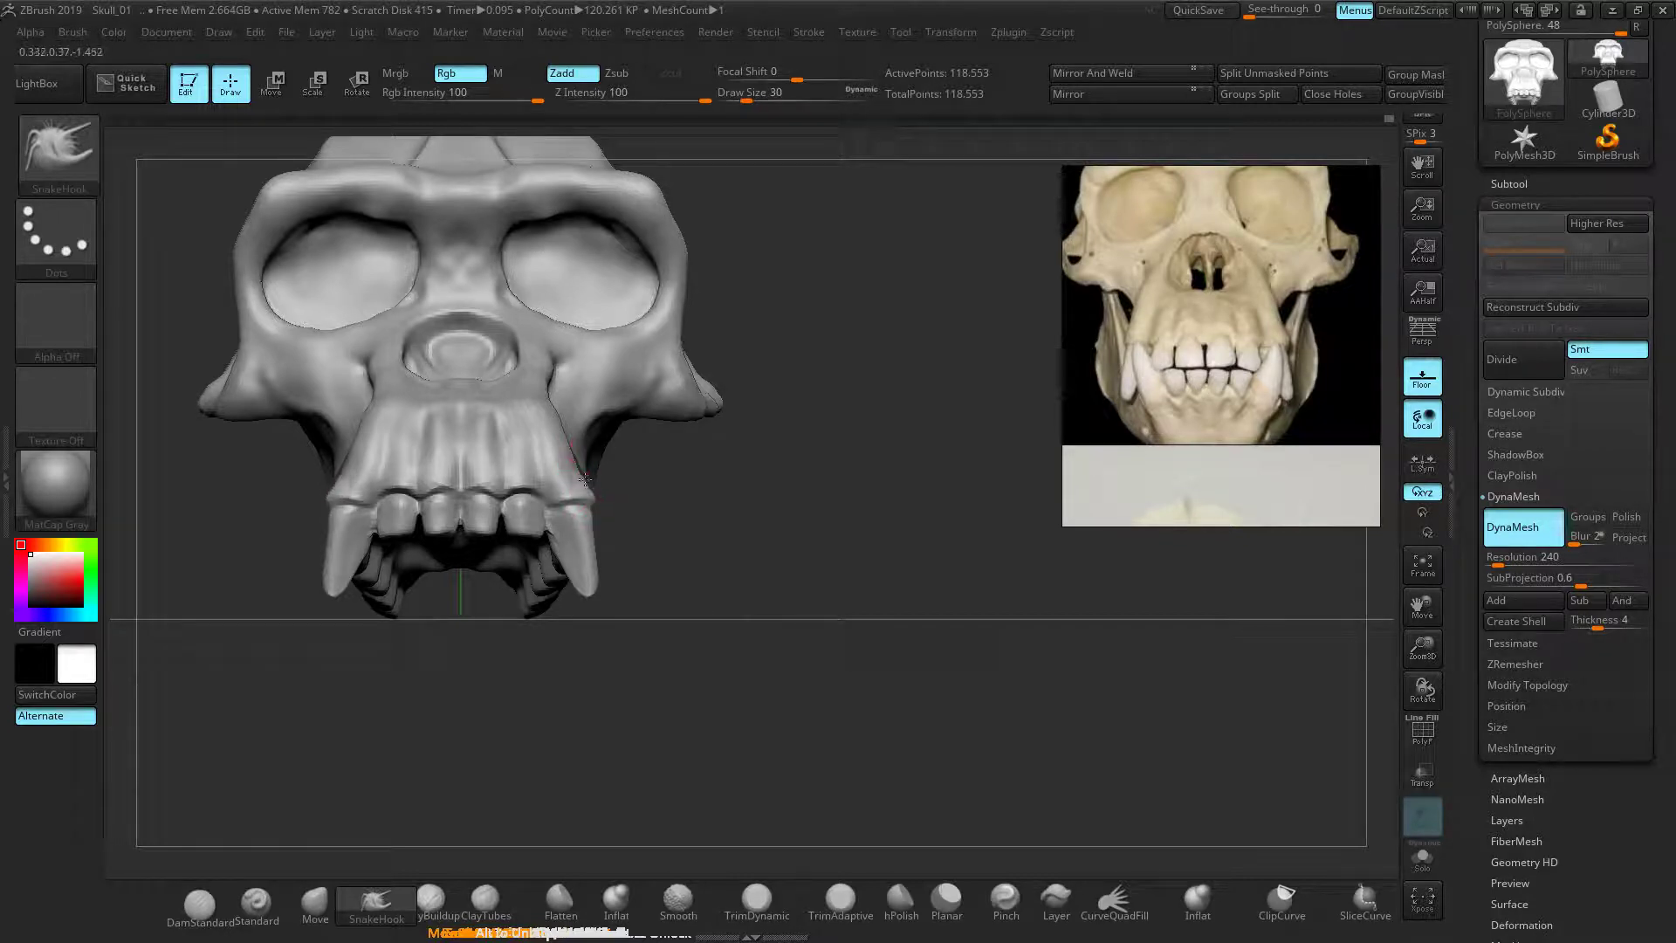
Nudge the cheek surface beside the nose with SnakeHook at draw size 62 and inspect the skull from above
{"action": "key", "text": "bracketright"}
{"action": "key", "text": "bracketright"}
{"action": "key", "text": "bracketright"}
{"action": "left_click_drag", "start_coordinate": [550, 375], "coordinate": [543, 373]}
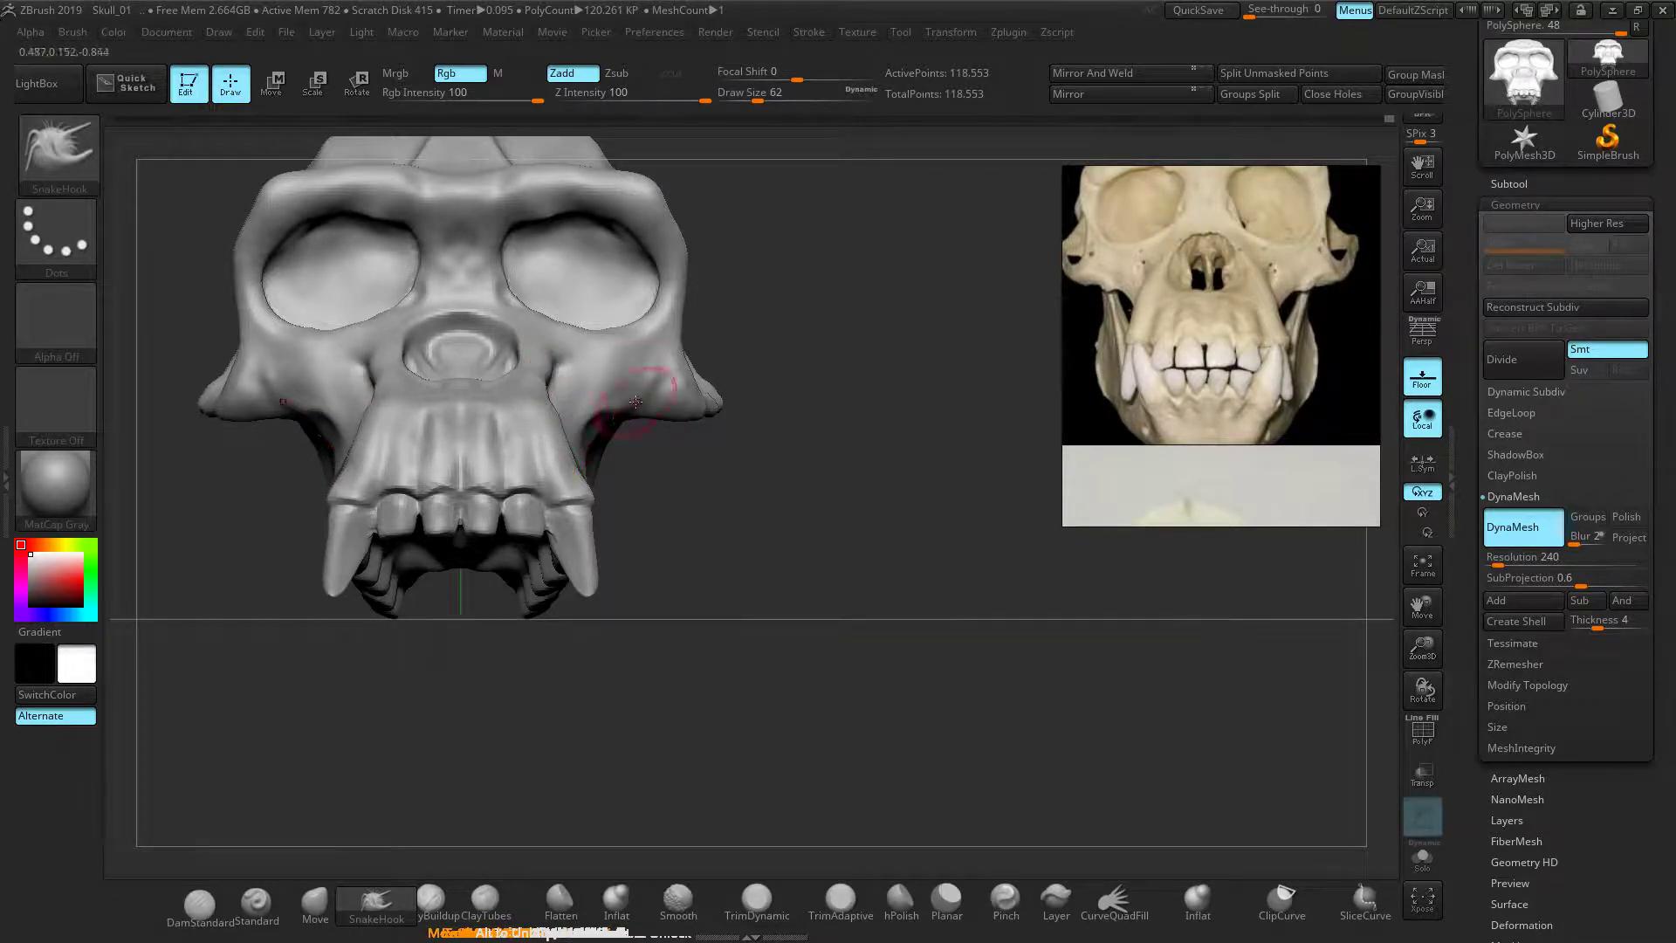
{"action": "right_click_drag", "start_coordinate": [723, 484], "coordinate": [786, 602]}
{"action": "mouse_move", "coordinate": [811, 508]}
{"action": "right_mouse_down", "text": "ctrl"}
{"action": "mouse_move", "coordinate": [718, 451]}
{"action": "mouse_move", "coordinate": [750, 476]}
{"action": "right_mouse_up", "text": "ctrl"}
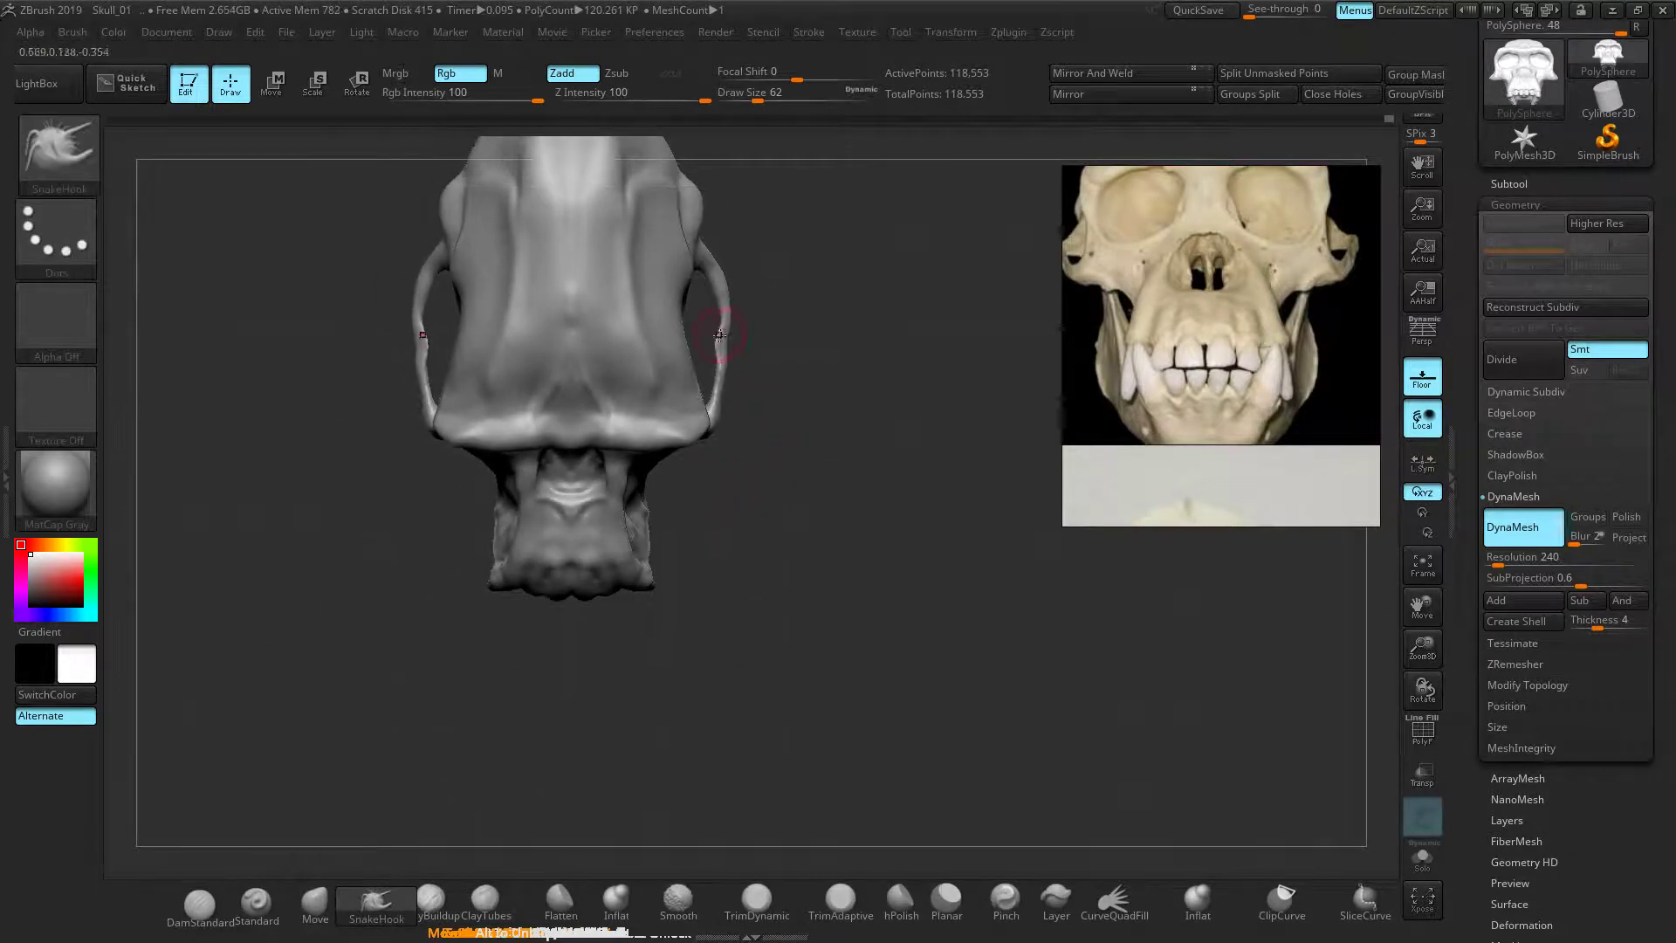
{"action": "right_click_drag", "start_coordinate": [830, 378], "coordinate": [832, 308]}
{"action": "right_click_drag", "start_coordinate": [851, 441], "coordinate": [846, 370]}
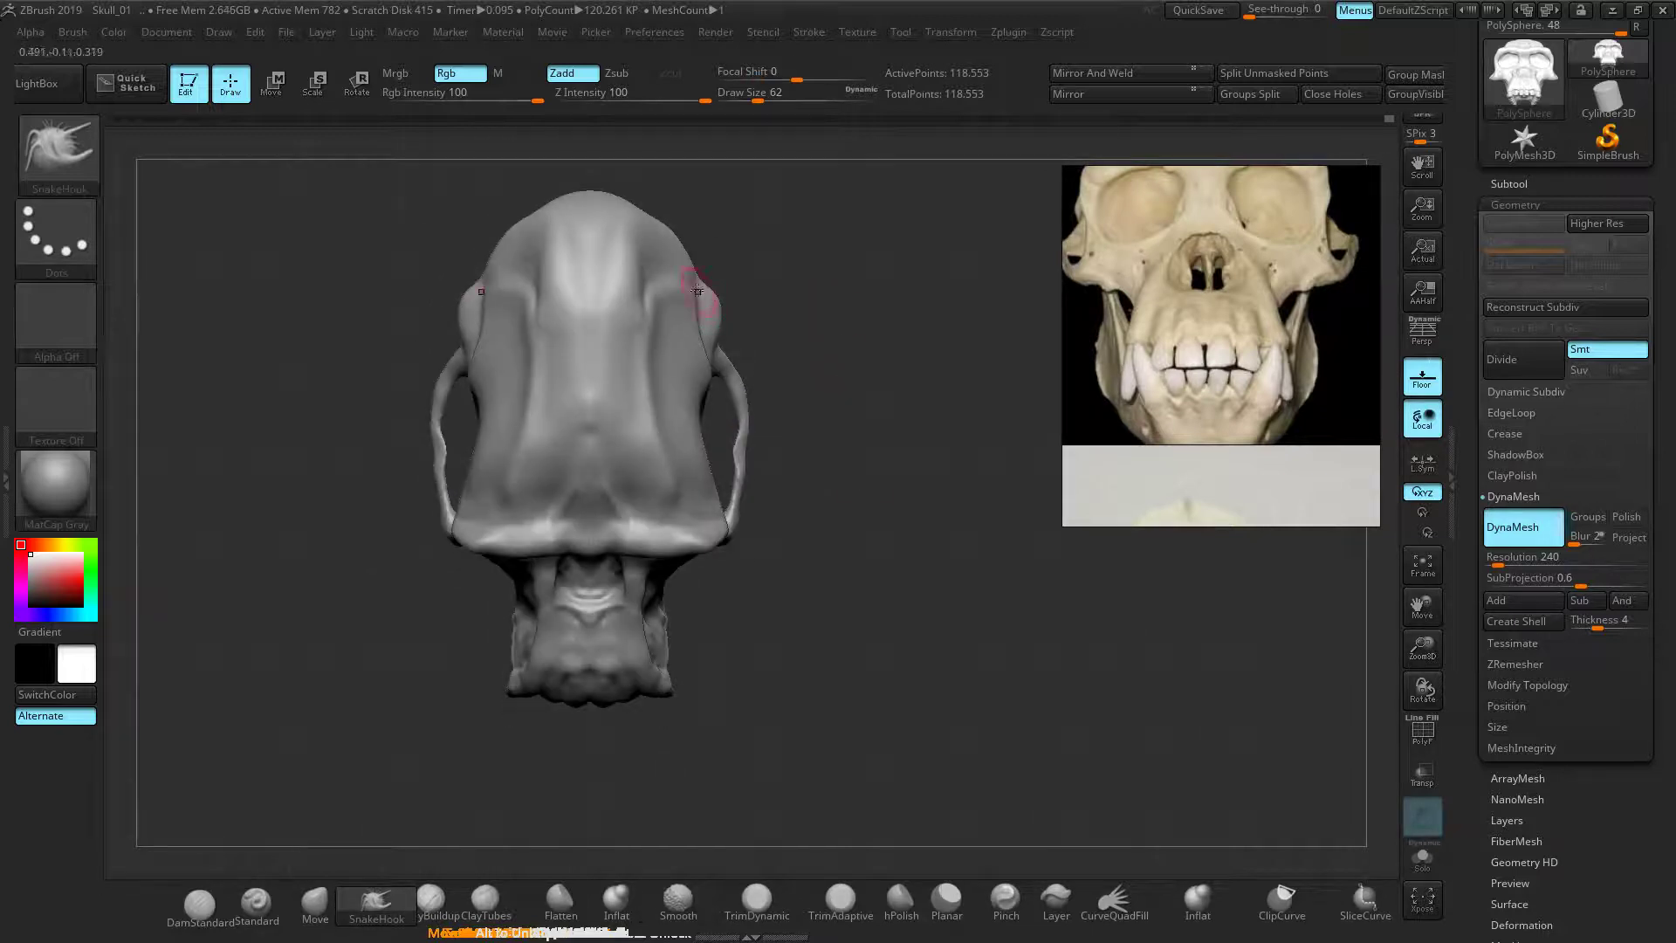
Adjust the rear outline of the braincase from above with SnakeHook at draw size 238
{"action": "key", "text": "bracketright"}
{"action": "key", "text": "bracketright"}
{"action": "key", "text": "bracketright"}
{"action": "key", "text": "bracketright"}
{"action": "mouse_move", "coordinate": [584, 196]}
{"action": "left_mouse_down"}
{"action": "mouse_move", "coordinate": [505, 234]}
{"action": "mouse_move", "coordinate": [576, 229]}
{"action": "left_mouse_up"}
{"action": "mouse_move", "coordinate": [897, 330]}
{"action": "left_mouse_down"}
{"action": "mouse_move", "coordinate": [898, 389]}
{"action": "mouse_move", "coordinate": [901, 308]}
{"action": "left_mouse_up"}
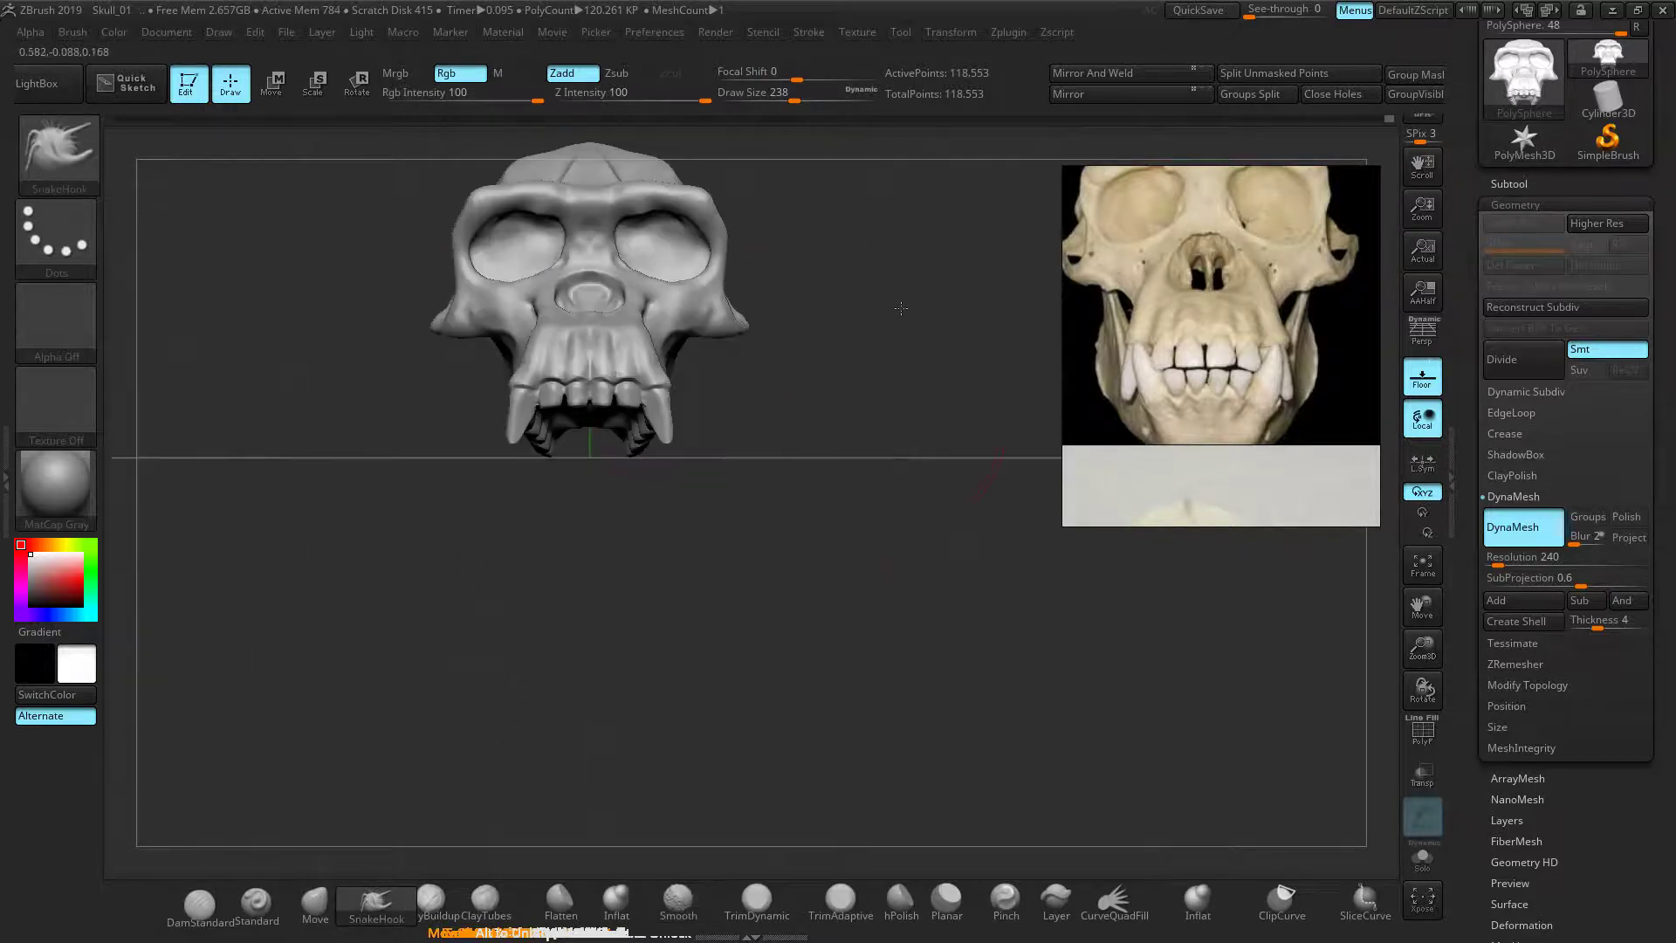
{"action": "right_click_drag", "start_coordinate": [922, 405], "coordinate": [924, 468], "text": "alt"}
{"action": "right_click_drag", "start_coordinate": [894, 538], "coordinate": [943, 593], "text": "ctrl"}
{"action": "right_click_drag", "start_coordinate": [943, 594], "coordinate": [933, 528], "text": "alt"}
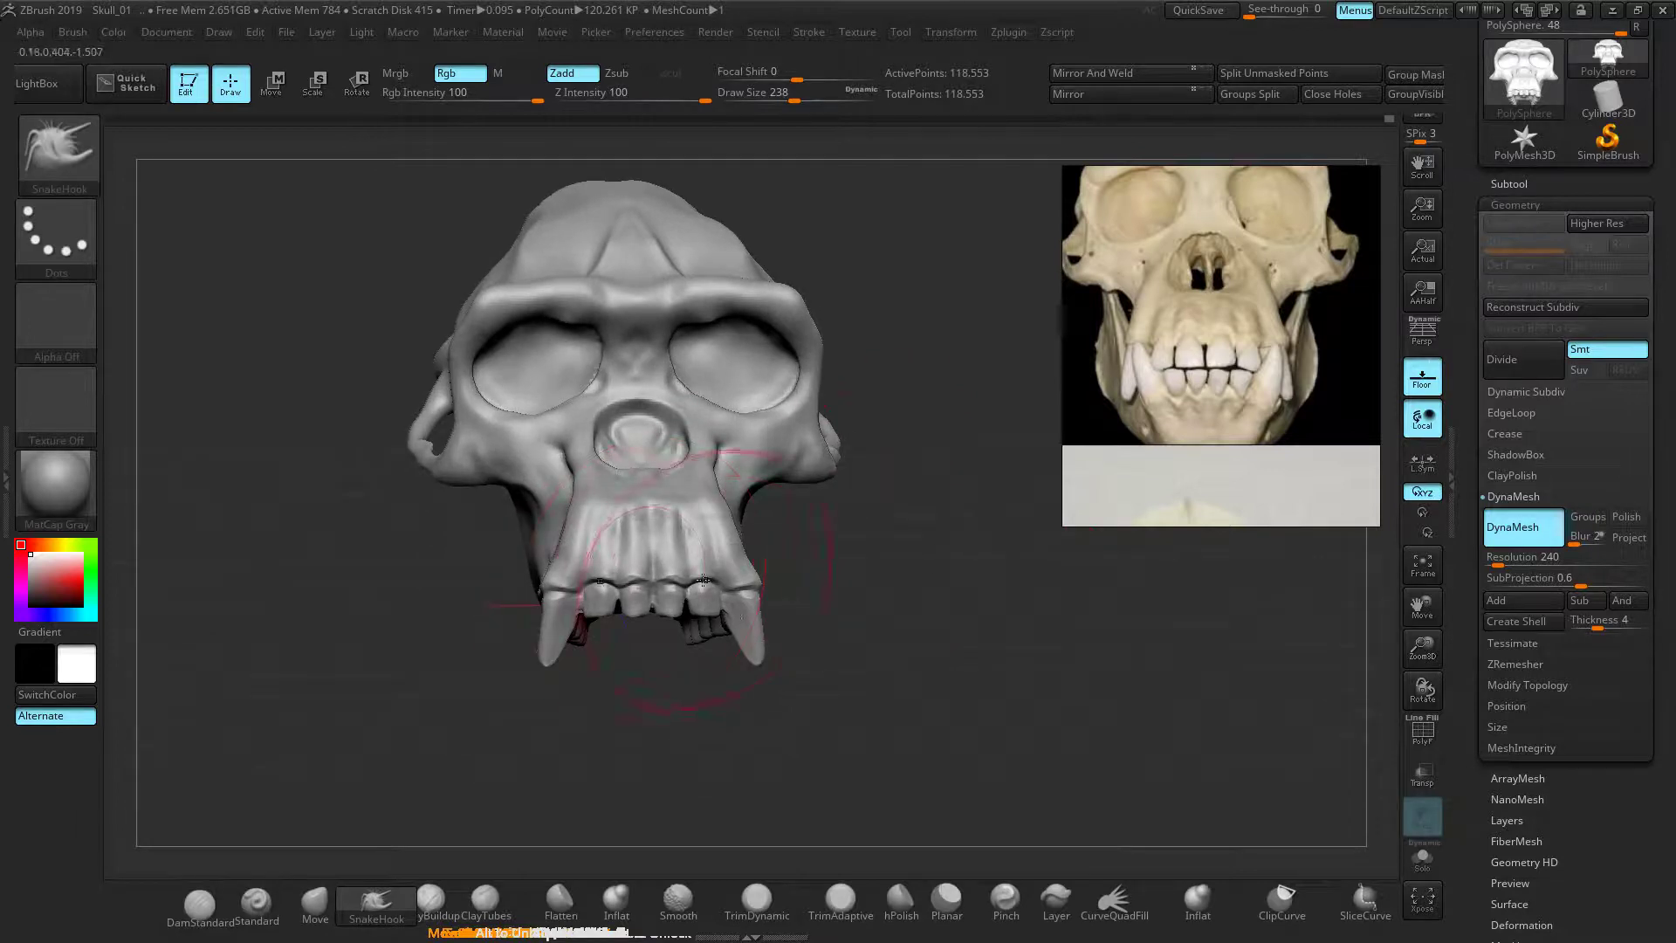
Reshape the cheekbones and their lower edges with SnakeHook at draw sizes 82 and 46
{"action": "key", "text": "bracketleft"}
{"action": "key", "text": "bracketleft"}
{"action": "key", "text": "bracketleft"}
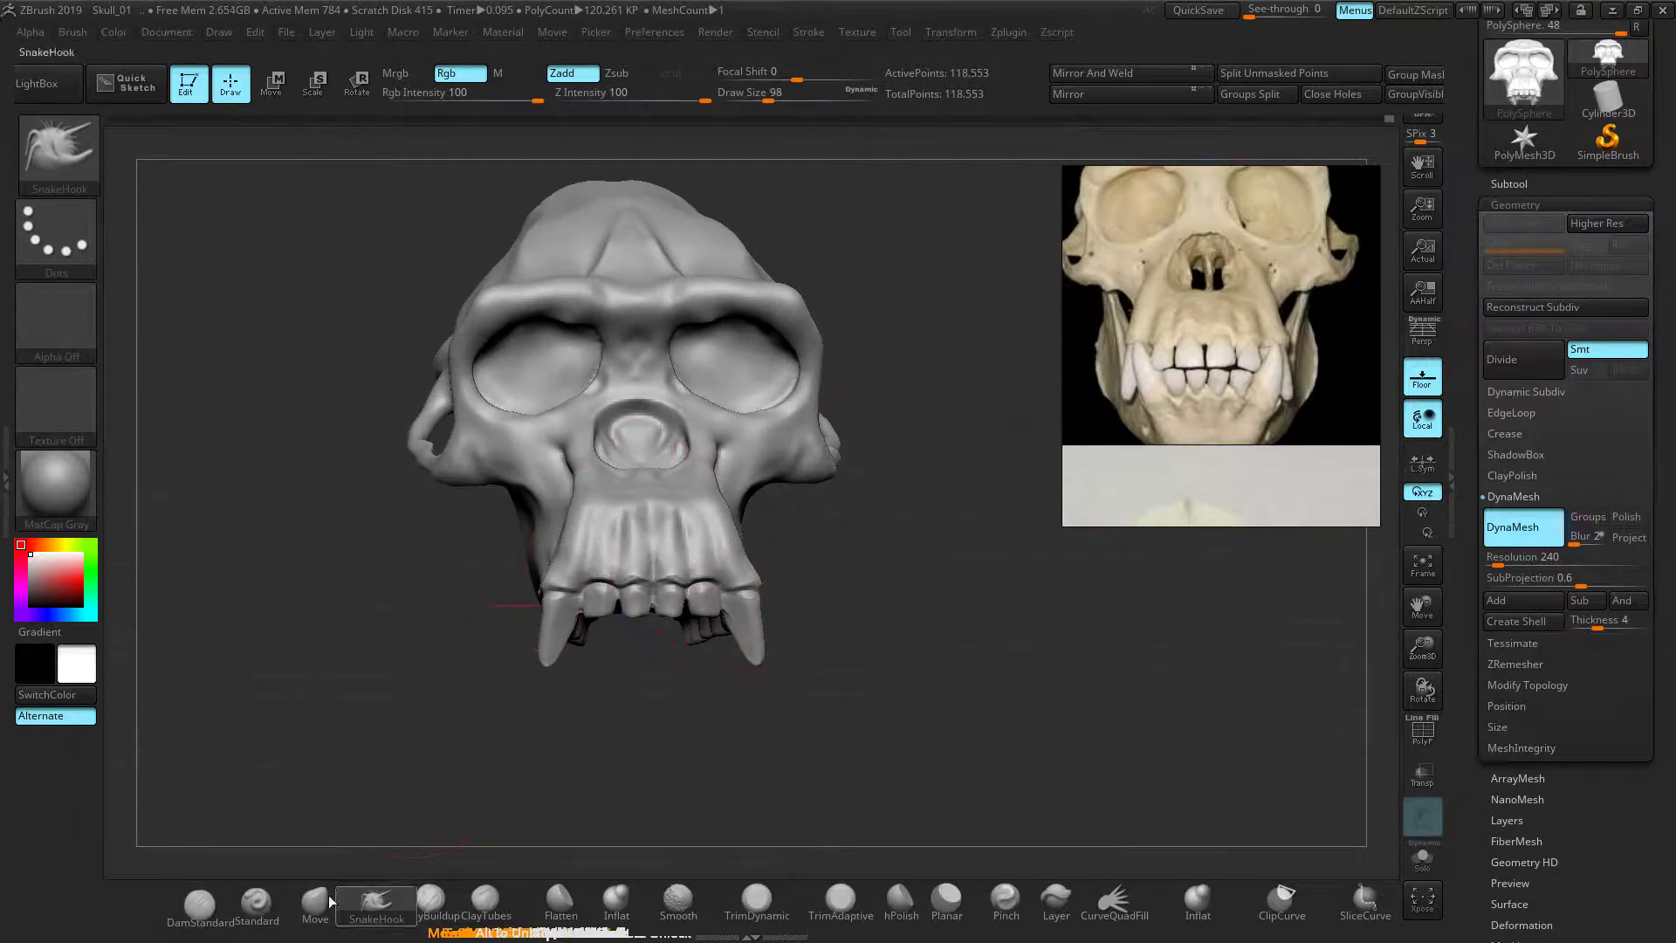
{"action": "key", "text": "bracketleft"}
{"action": "mouse_move", "coordinate": [581, 369]}
{"action": "left_mouse_down"}
{"action": "mouse_move", "coordinate": [544, 417]}
{"action": "mouse_move", "coordinate": [496, 417]}
{"action": "left_mouse_up"}
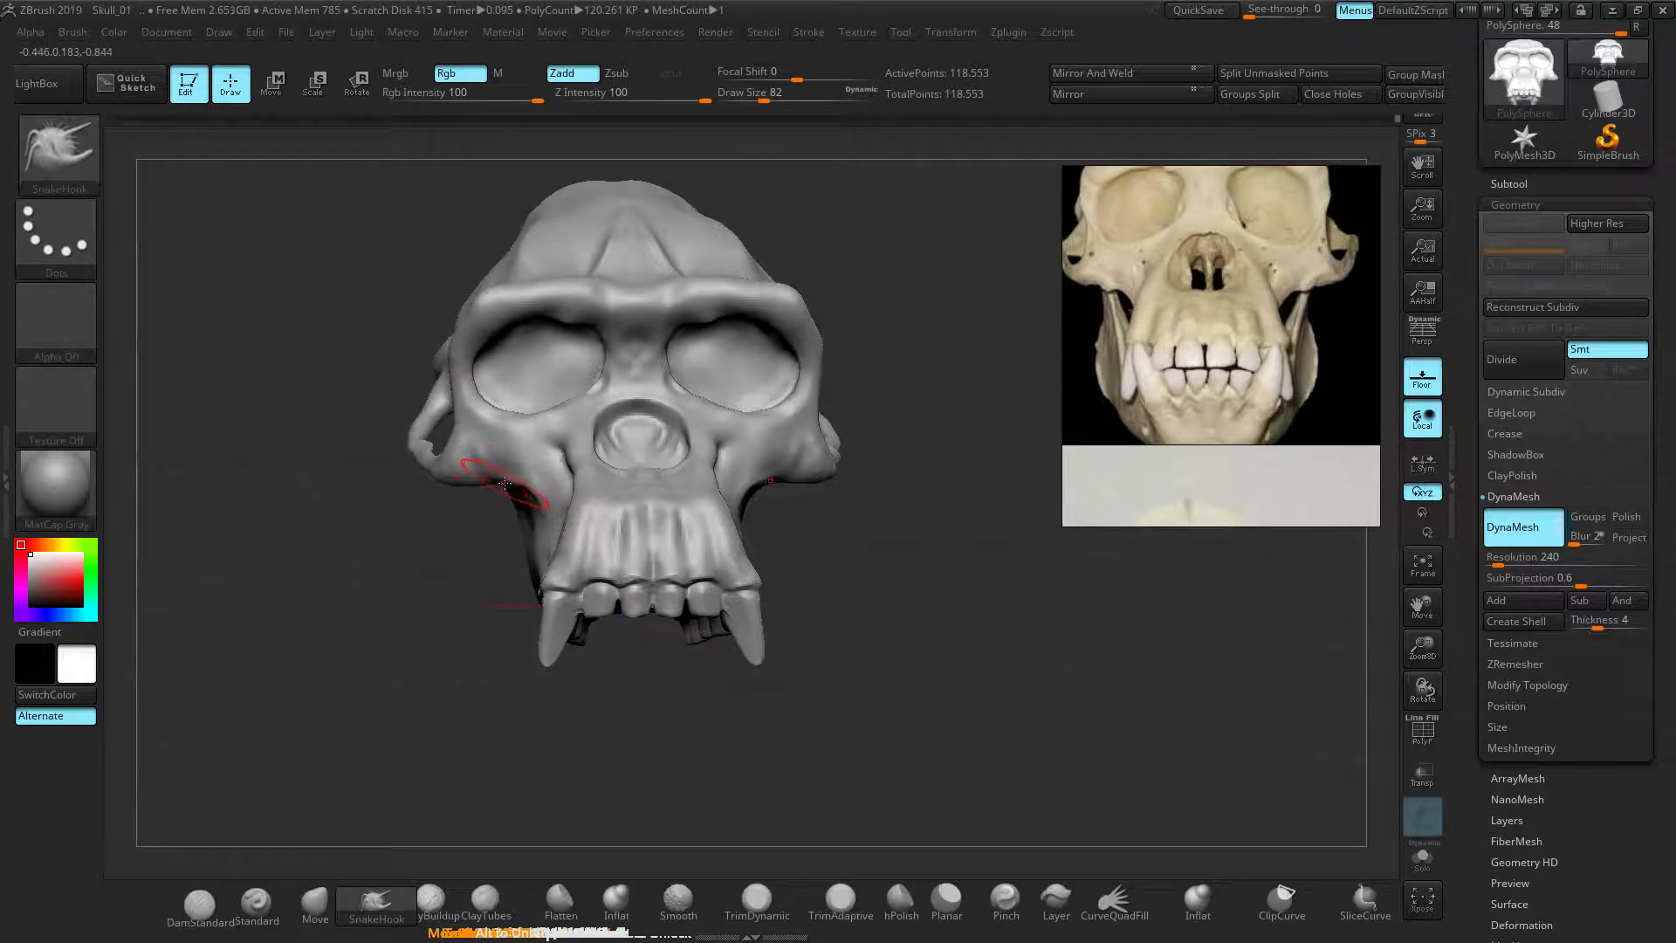
{"action": "key", "text": "ctrl"}
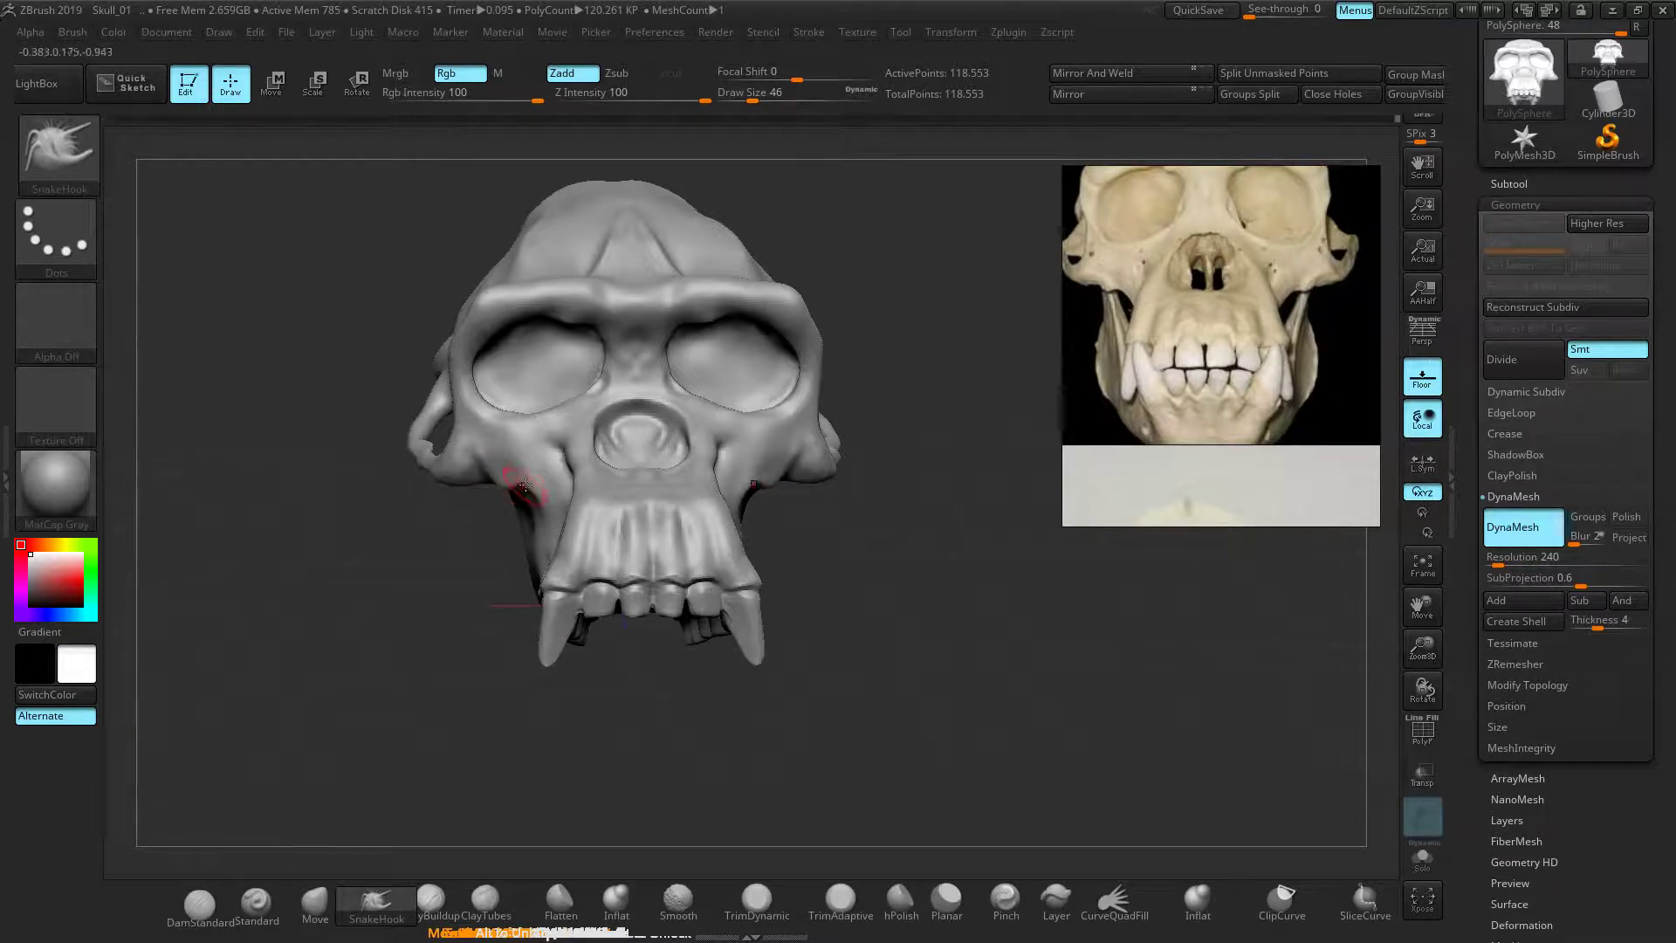
{"action": "mouse_move", "coordinate": [482, 471]}
{"action": "left_mouse_down"}
{"action": "mouse_move", "coordinate": [463, 458]}
{"action": "mouse_move", "coordinate": [478, 464]}
{"action": "left_mouse_up"}
{"action": "left_click_drag", "start_coordinate": [473, 556], "coordinate": [446, 556]}
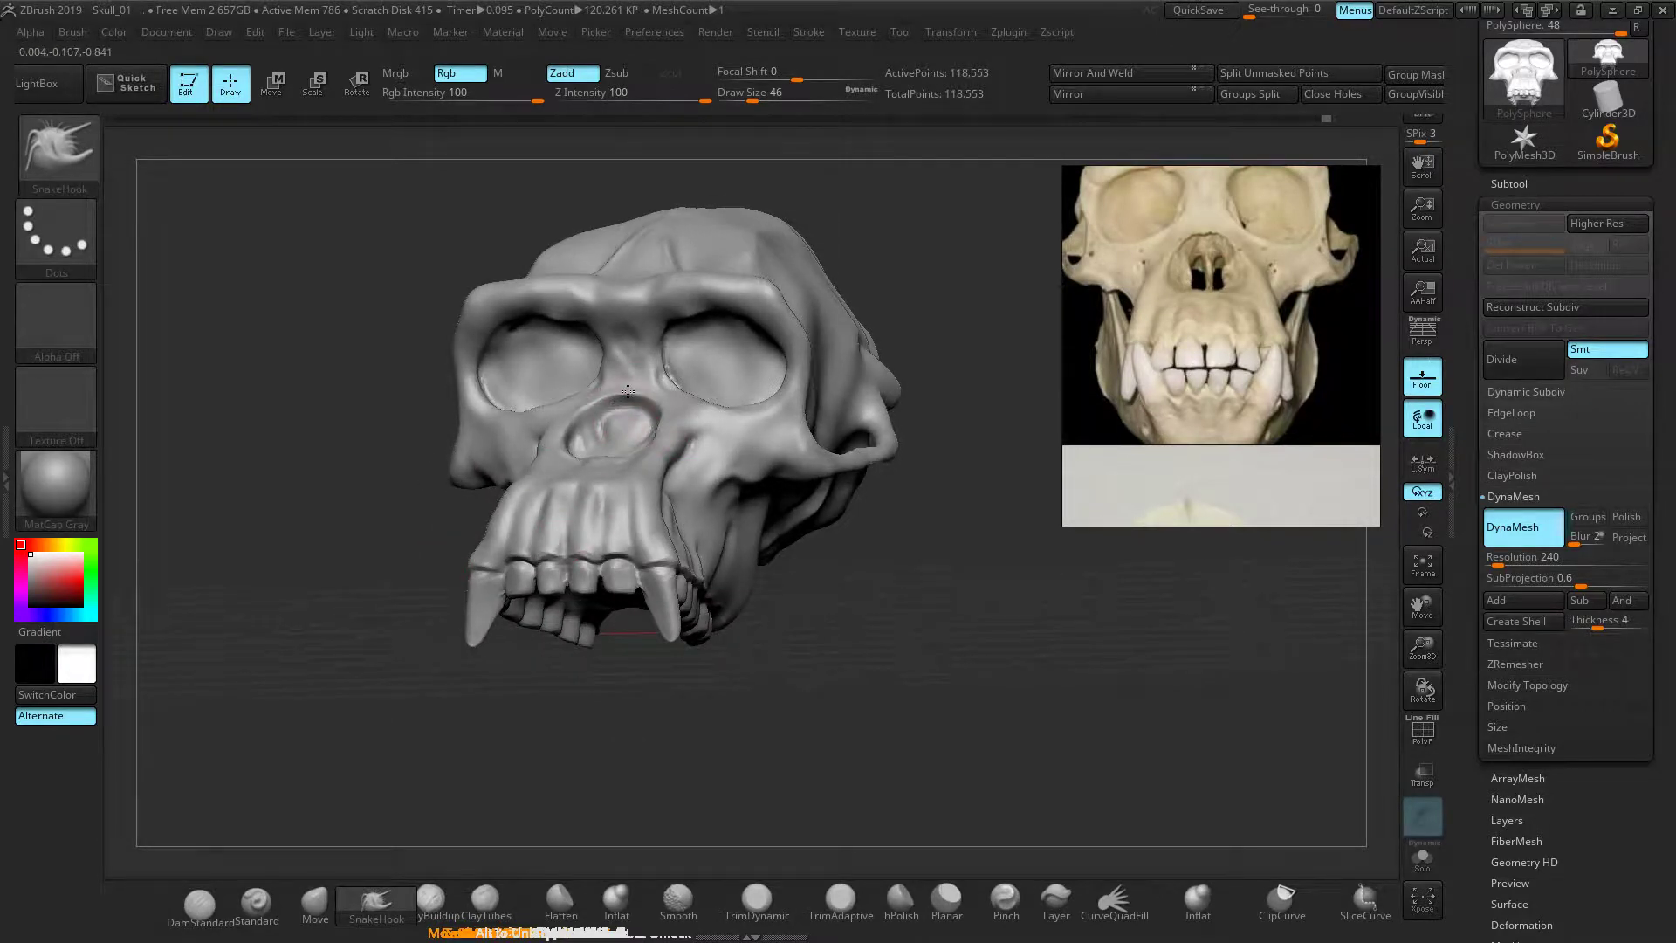
{"action": "left_click_drag", "start_coordinate": [315, 552], "coordinate": [401, 580]}
{"action": "right_click_drag", "start_coordinate": [408, 584], "coordinate": [436, 651], "text": "ctrl"}
{"action": "left_click_drag", "start_coordinate": [696, 445], "coordinate": [688, 434]}
Pull the biting edges of the incisors forward and shape the canines from below with SnakeHook at draw size 58
{"action": "mouse_move", "coordinate": [1040, 681]}
{"action": "right_mouse_down", "text": "ctrl"}
{"action": "mouse_move", "coordinate": [794, 655]}
{"action": "mouse_move", "coordinate": [886, 644]}
{"action": "mouse_move", "coordinate": [980, 666]}
{"action": "mouse_move", "coordinate": [982, 344]}
{"action": "mouse_move", "coordinate": [911, 324]}
{"action": "right_mouse_up", "text": "ctrl"}
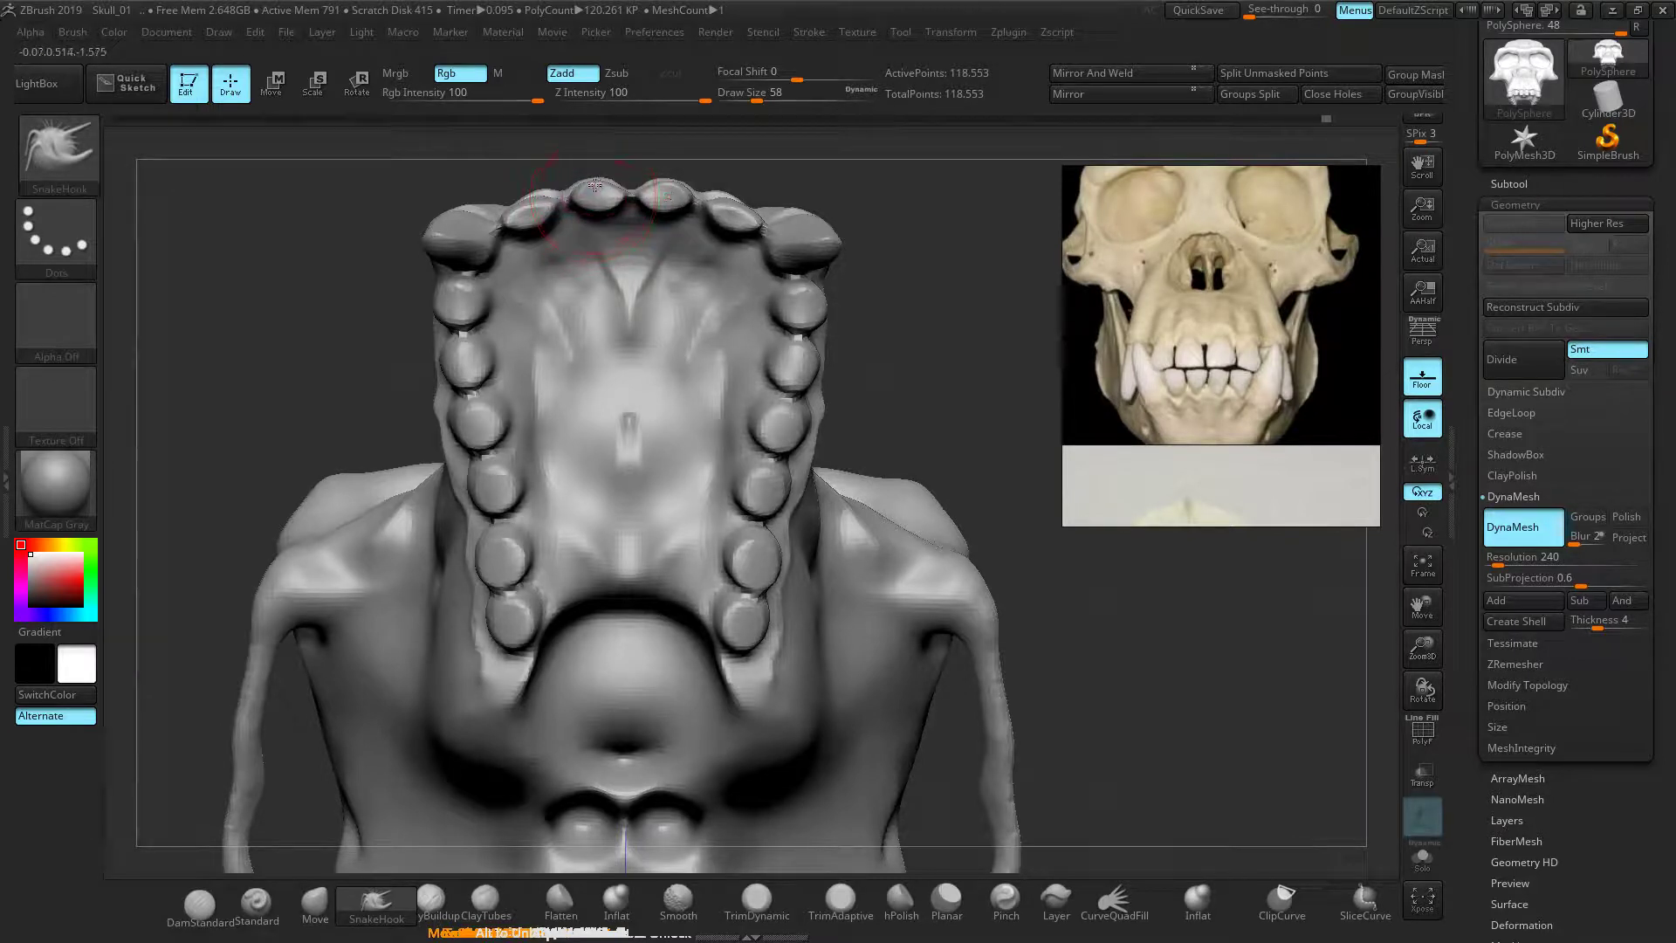
{"action": "left_click_drag", "start_coordinate": [597, 186], "coordinate": [595, 177]}
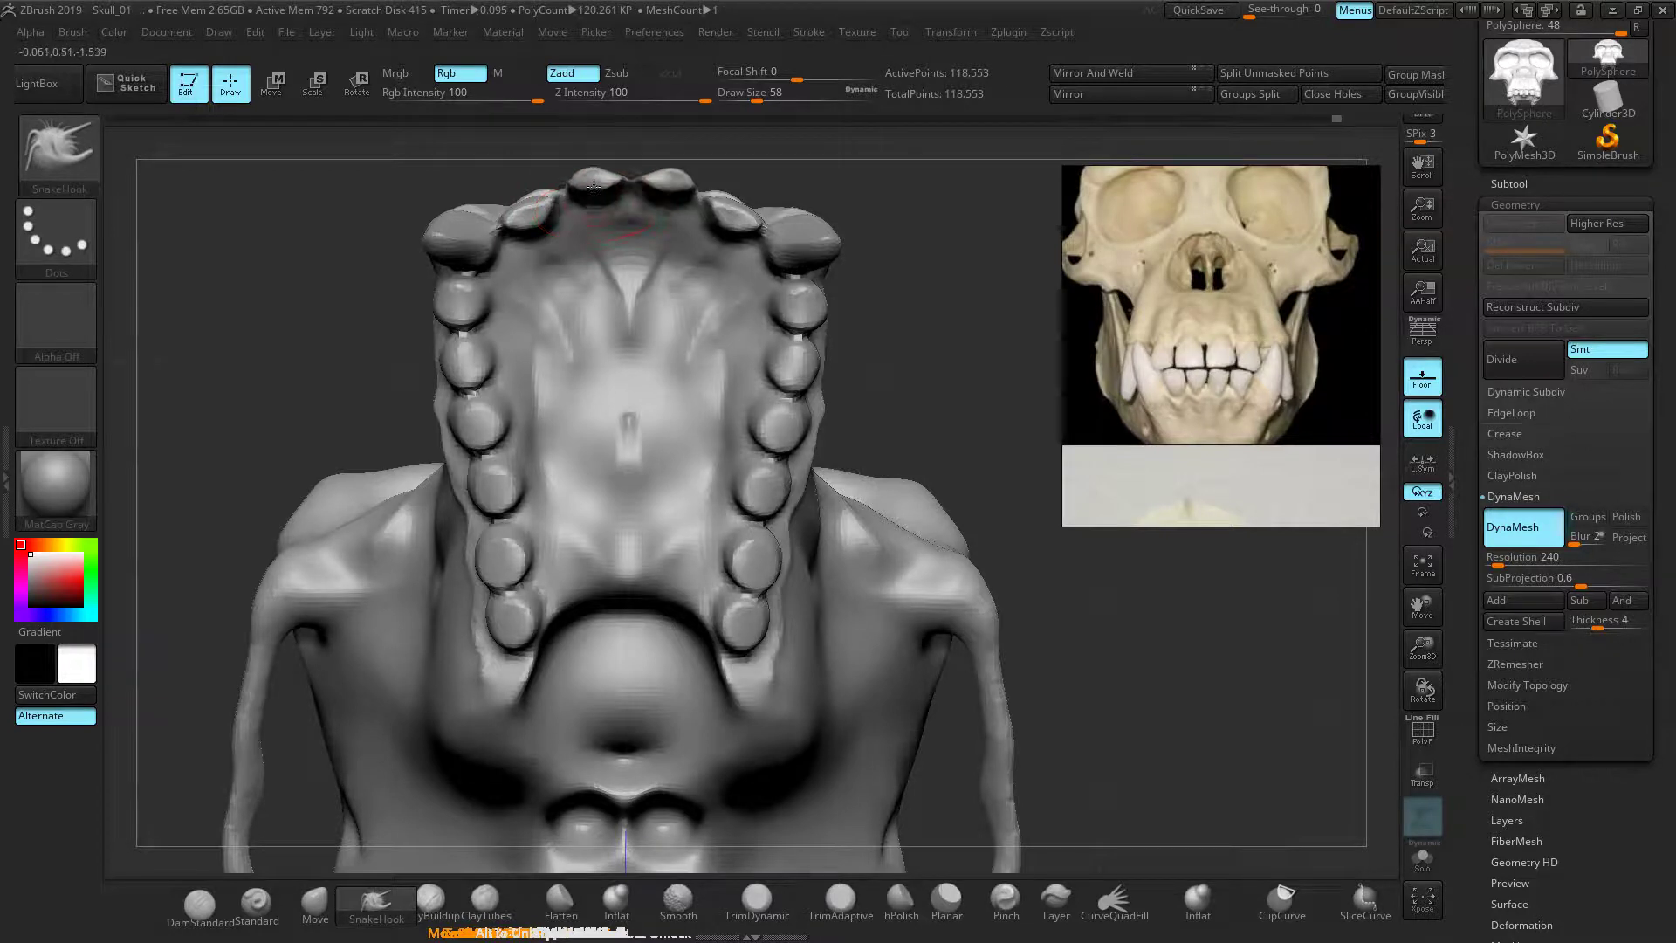
{"action": "left_click_drag", "start_coordinate": [540, 227], "coordinate": [525, 200]}
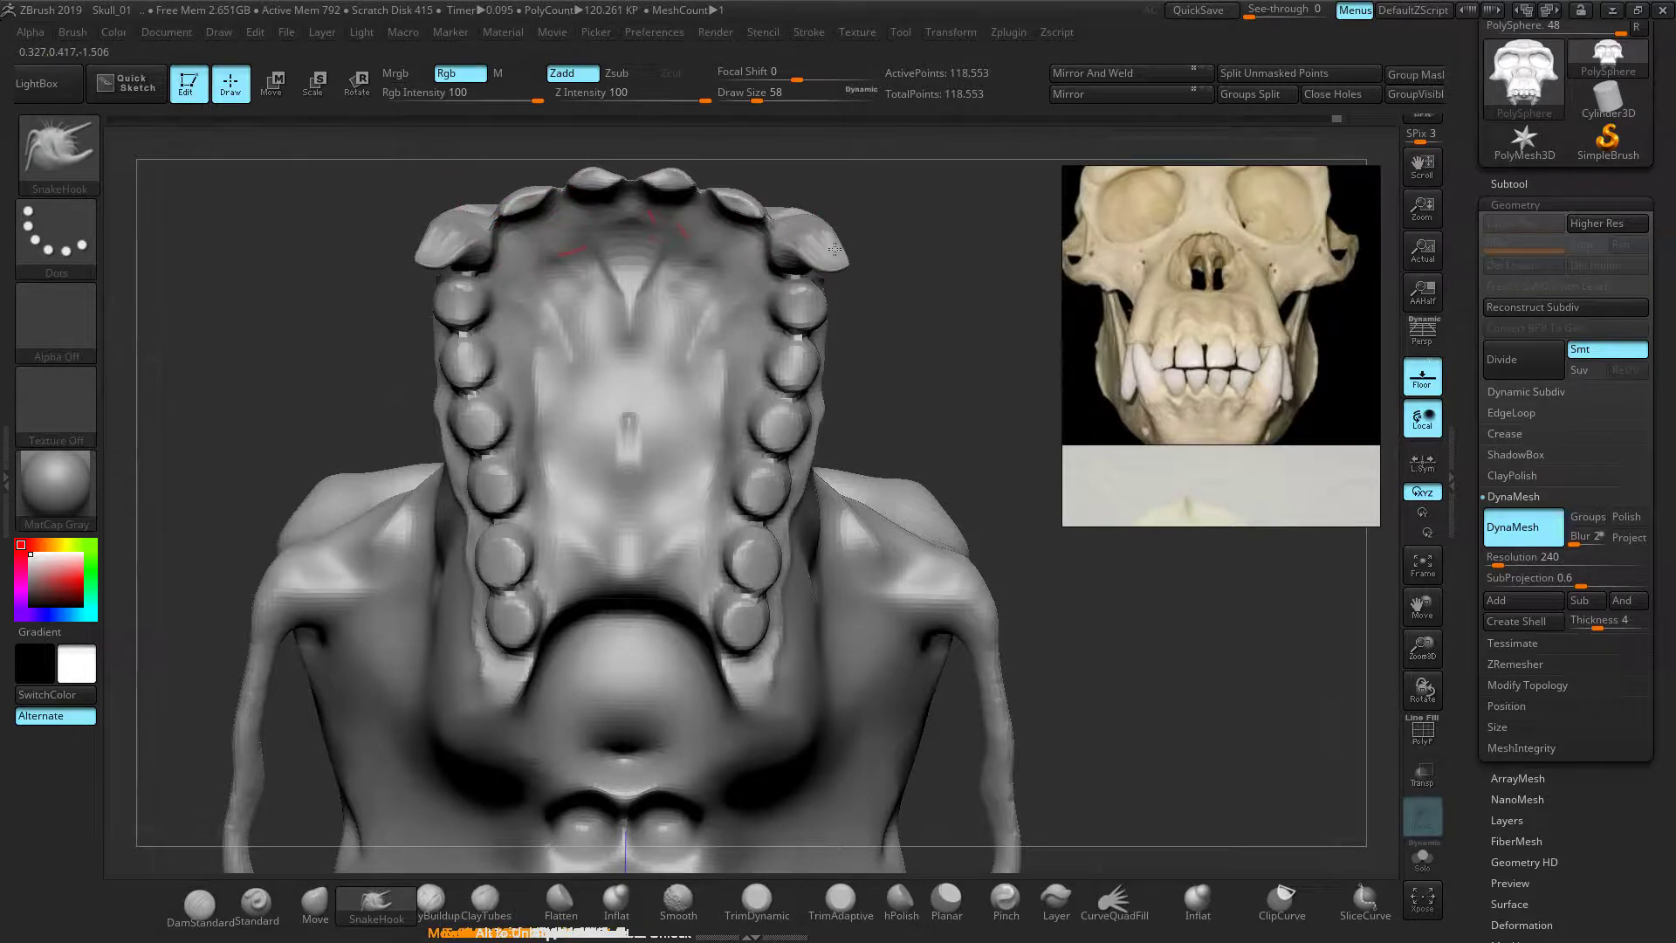
{"action": "left_click_drag", "start_coordinate": [898, 214], "coordinate": [467, 226]}
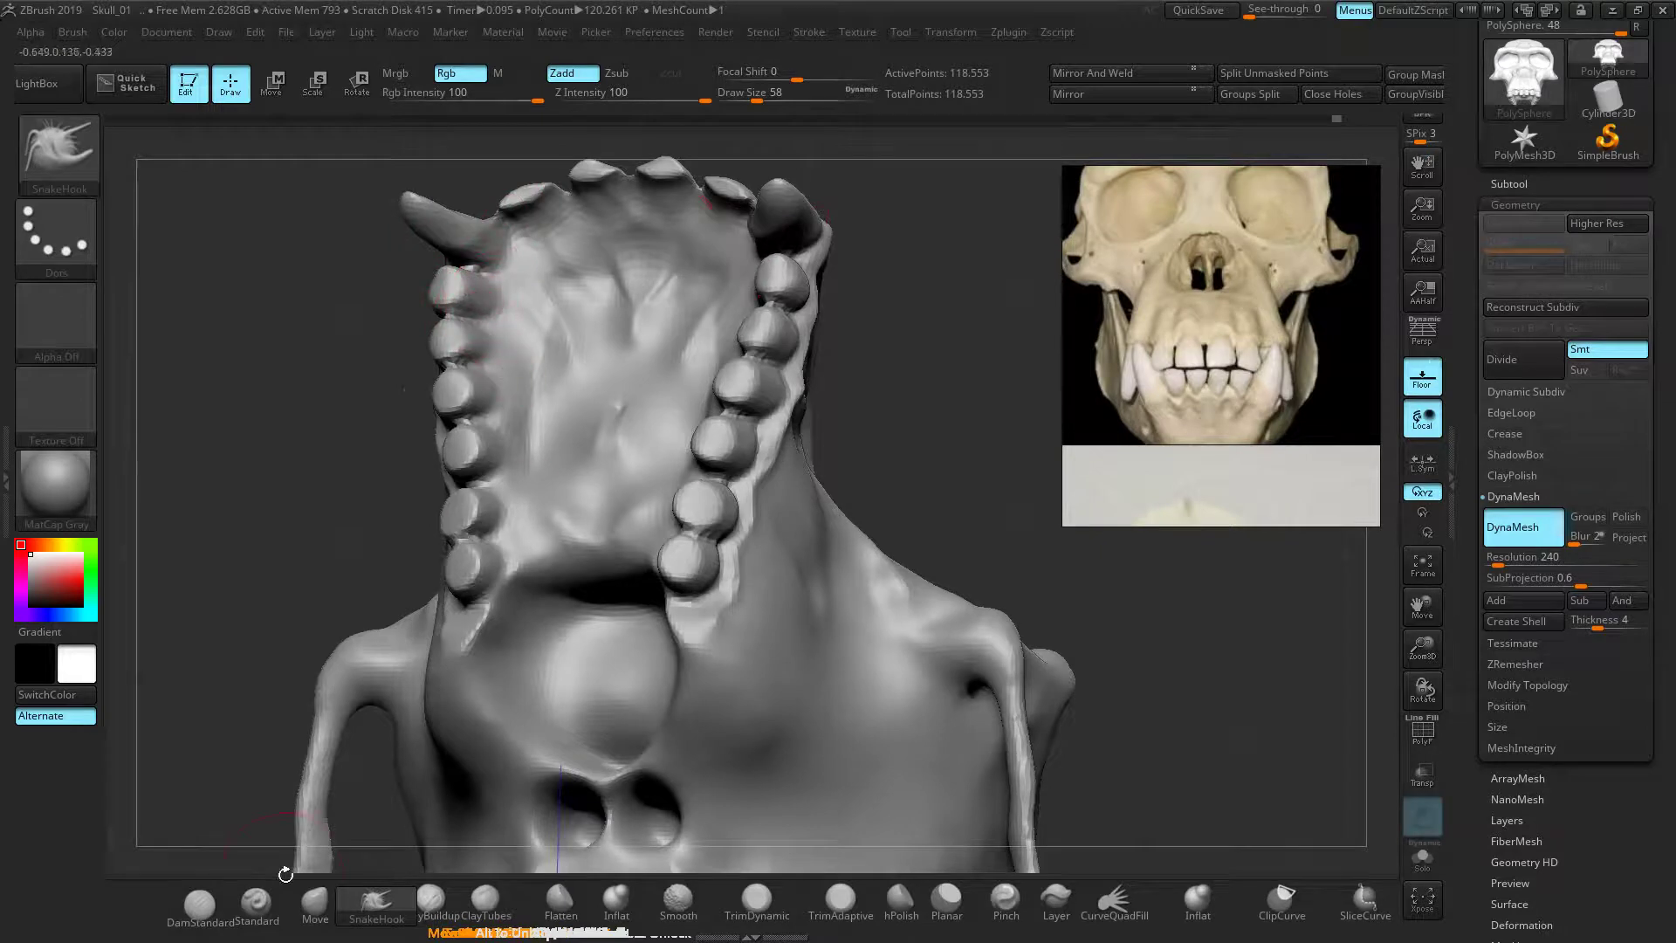
Switch to DamStandard and remesh the whole skull with DynaMesh at resolution 240
{"action": "left_click", "coordinate": [220, 913]}
{"action": "mouse_move", "coordinate": [336, 594]}
{"action": "left_mouse_down"}
{"action": "mouse_move", "coordinate": [218, 561]}
{"action": "mouse_move", "coordinate": [205, 532]}
{"action": "left_mouse_up"}
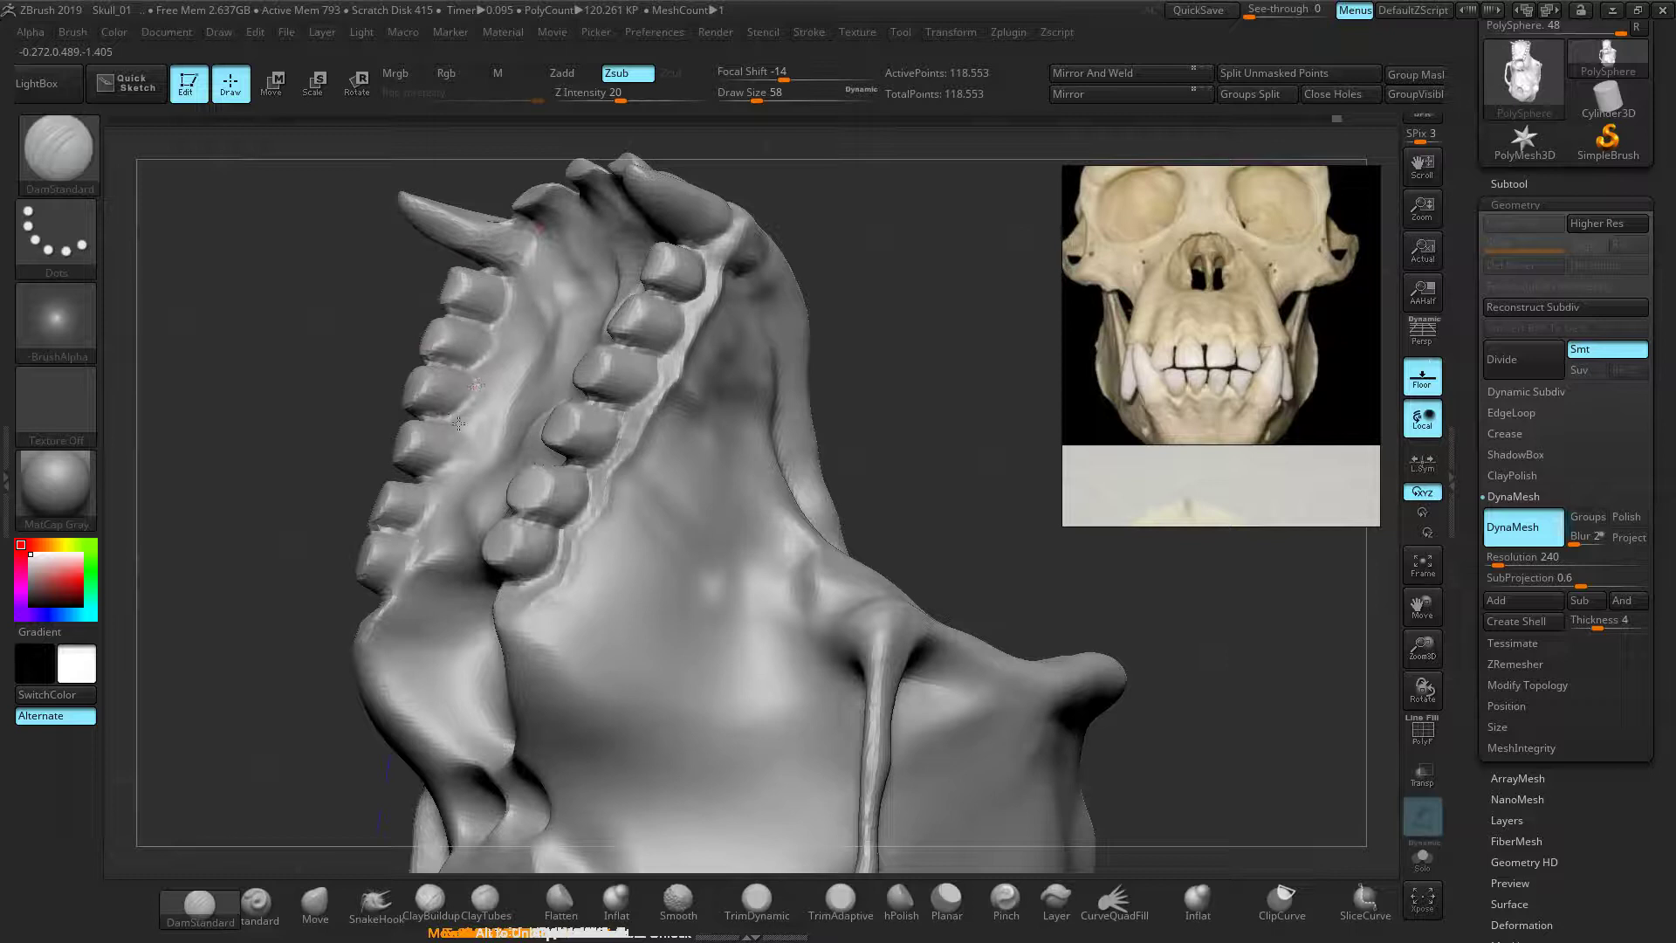
{"action": "left_click_drag", "start_coordinate": [957, 265], "coordinate": [843, 401]}
{"action": "right_click_drag", "start_coordinate": [844, 400], "coordinate": [957, 352], "text": "shift"}
{"action": "left_click_drag", "start_coordinate": [751, 617], "coordinate": [673, 637], "text": "ctrl"}
{"action": "right_click_drag", "start_coordinate": [673, 637], "coordinate": [620, 591], "text": "ctrl"}
{"action": "right_click_drag", "start_coordinate": [881, 390], "coordinate": [898, 695], "text": "alt"}
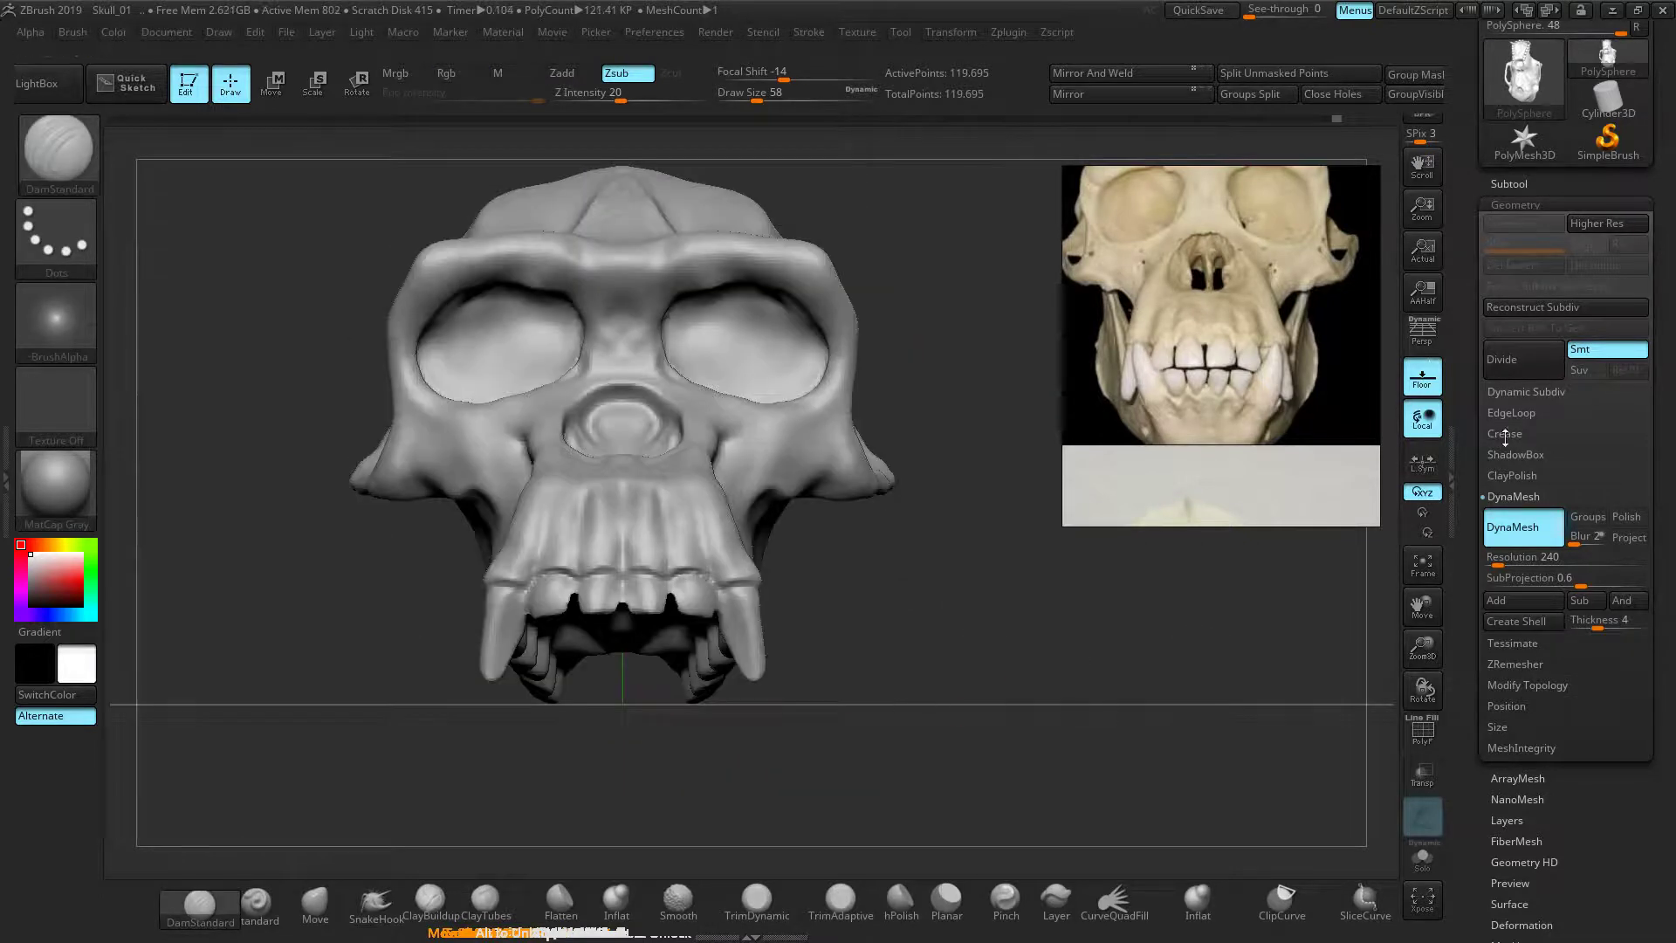
Subdivide the skull once to SDiv 2, comparing the polyframe before and after the division
{"action": "left_click", "coordinate": [1514, 369]}
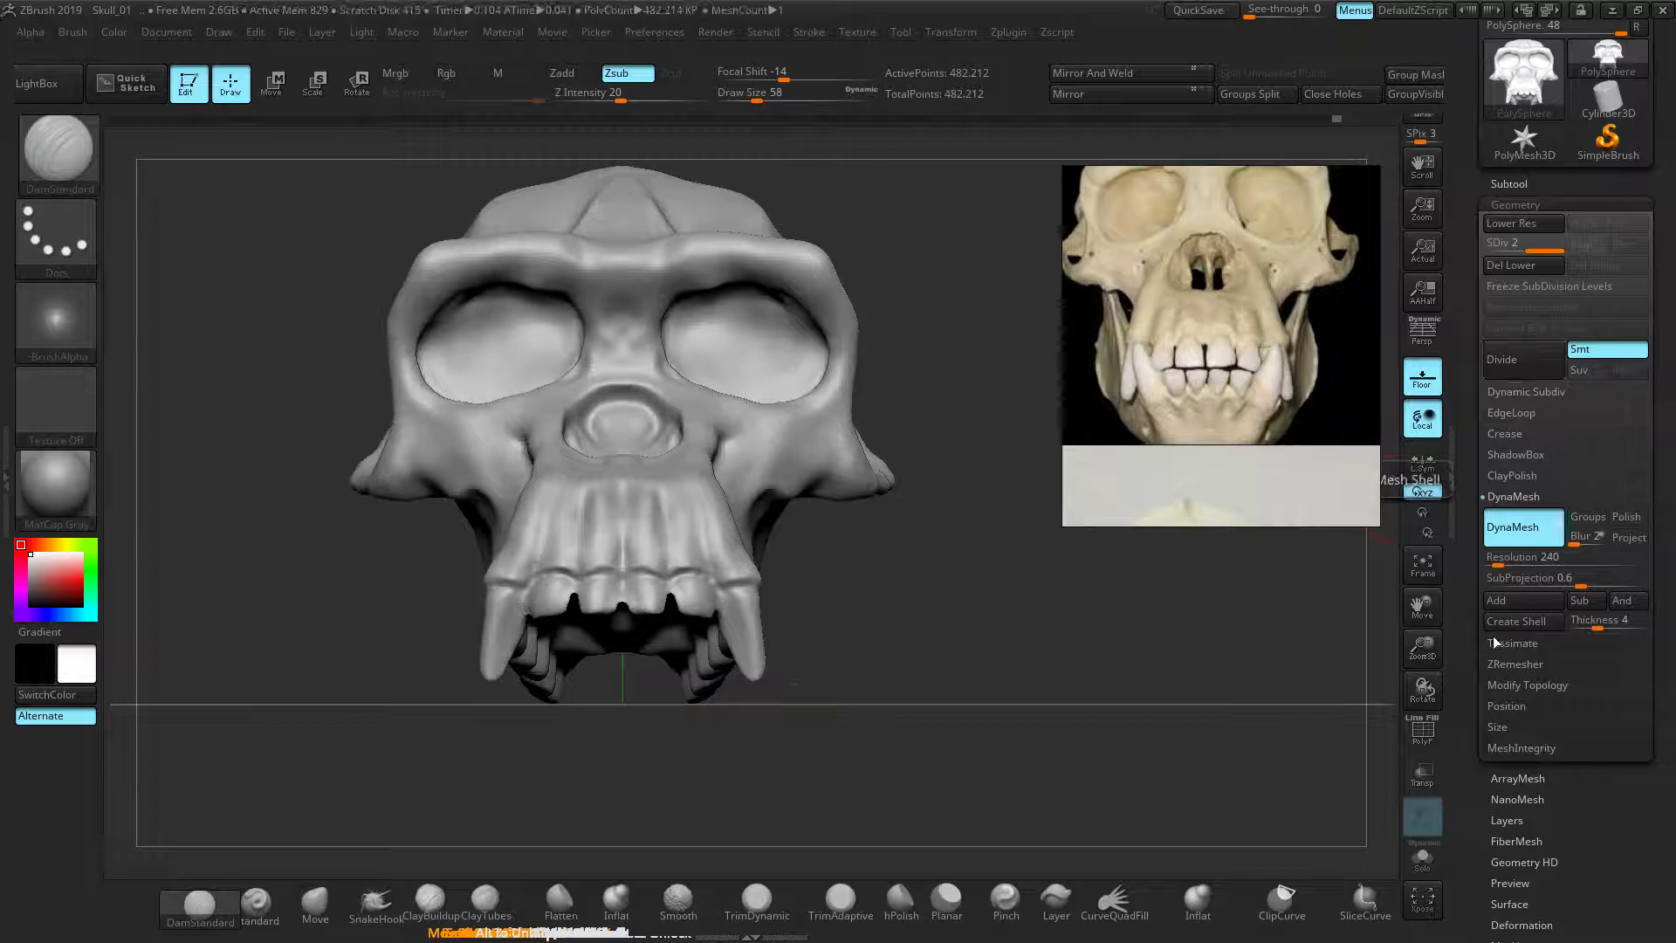
{"action": "left_click", "coordinate": [1422, 731]}
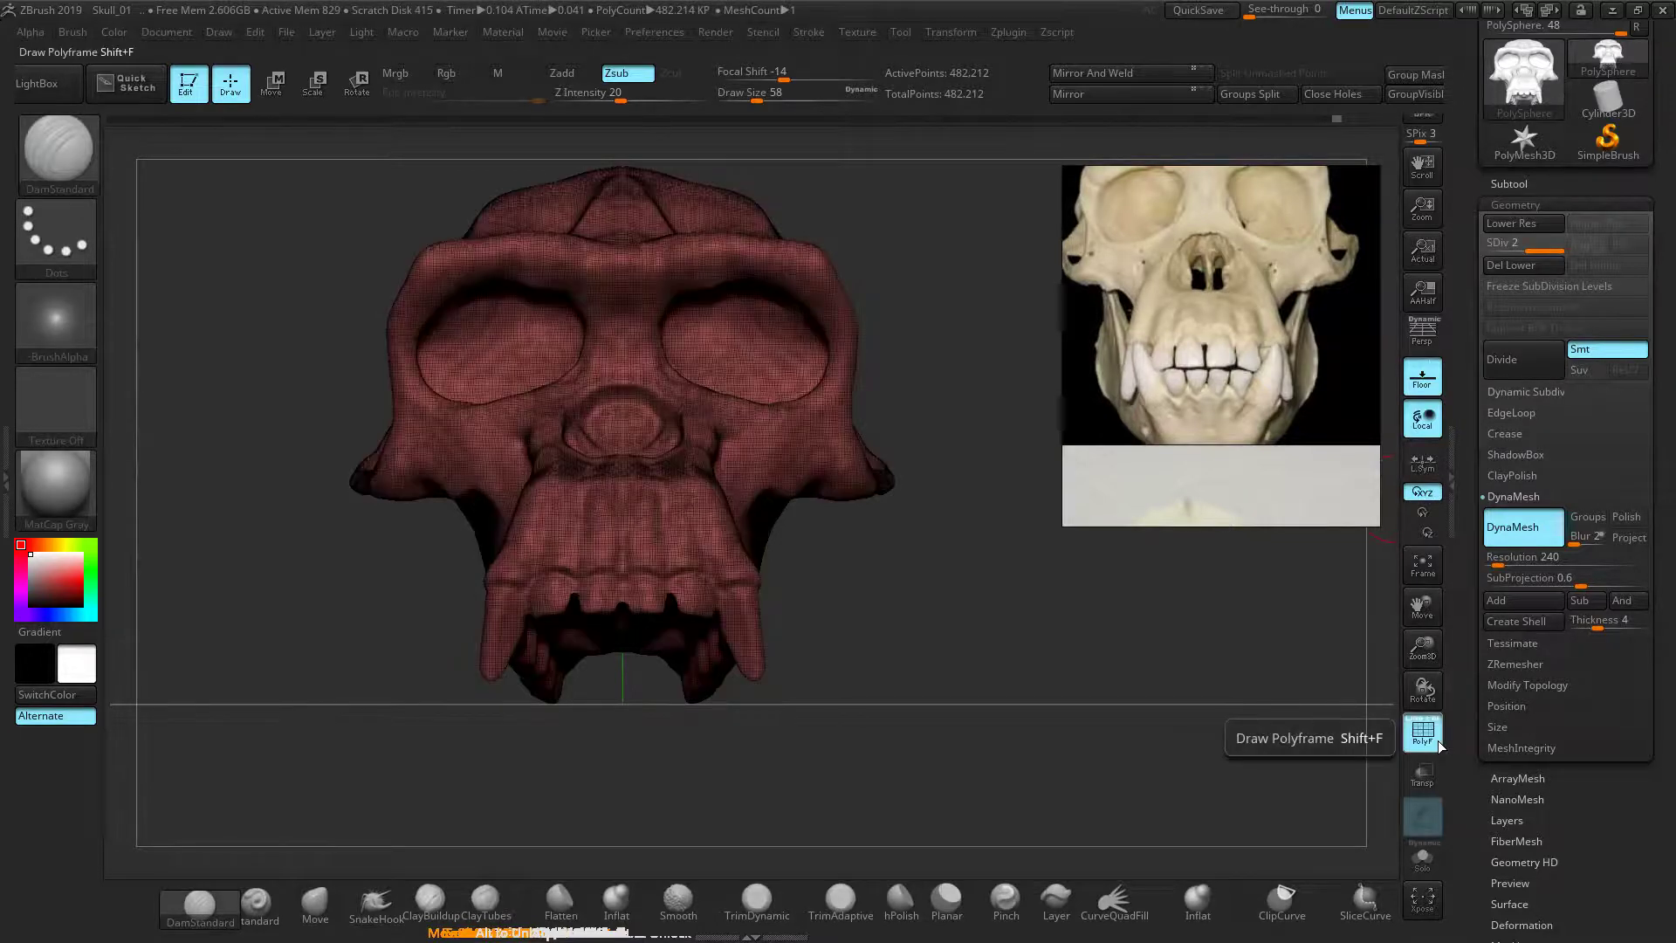
{"action": "key", "text": "ctrl"}
{"action": "key", "text": "shift+d"}
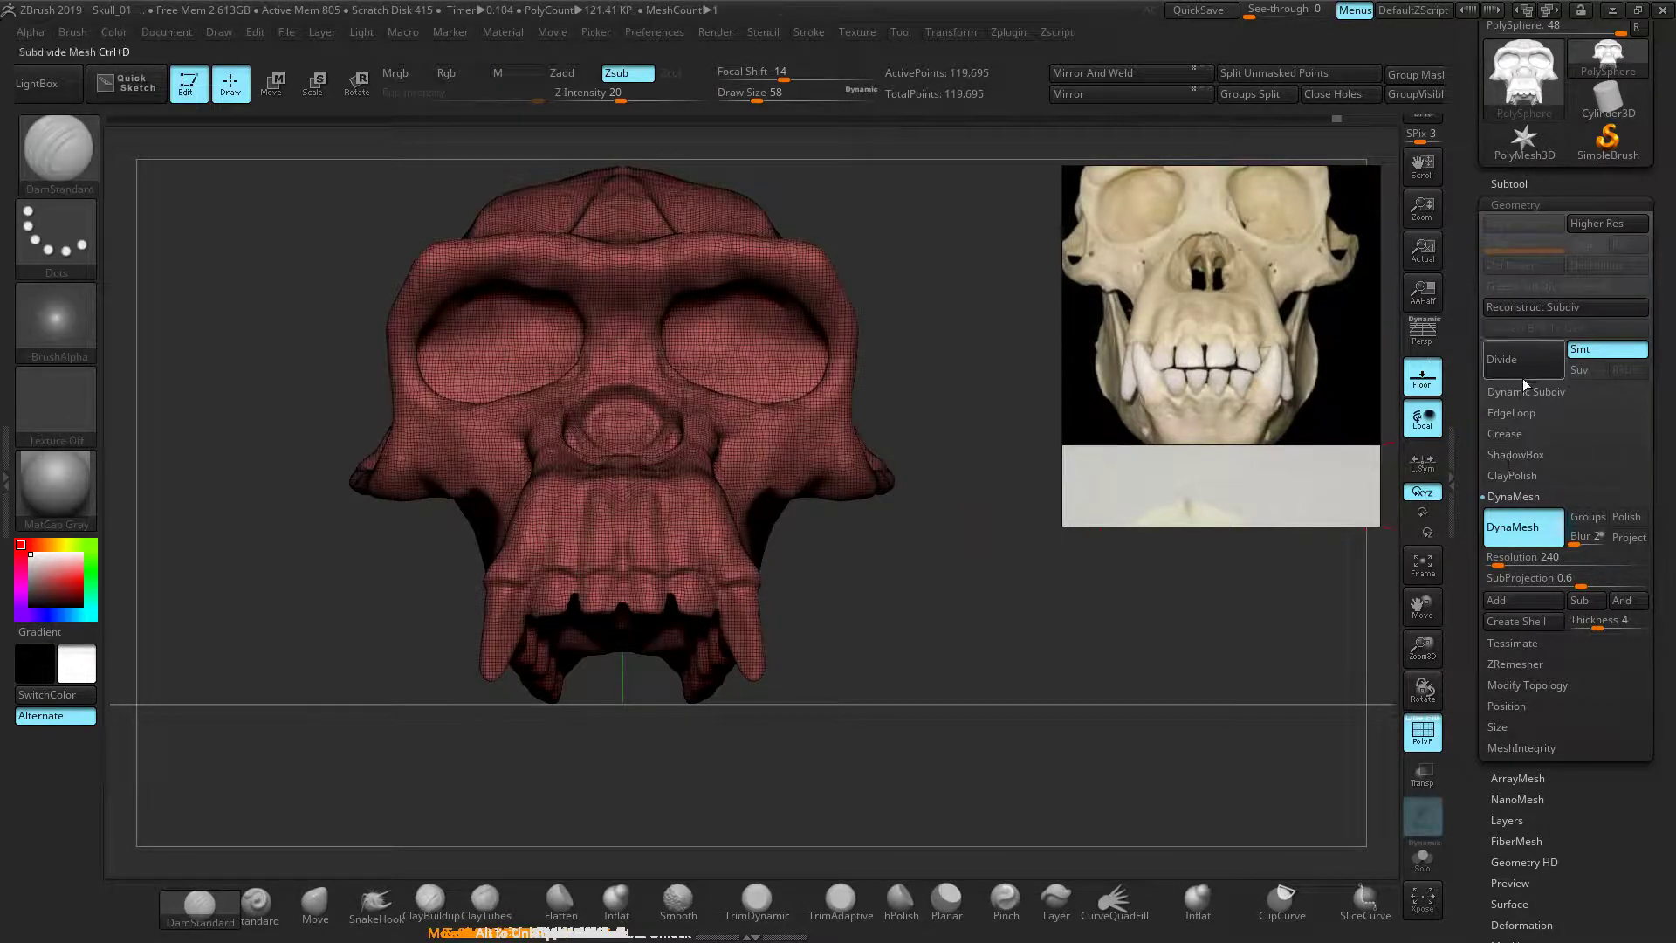
{"action": "key", "text": "d"}
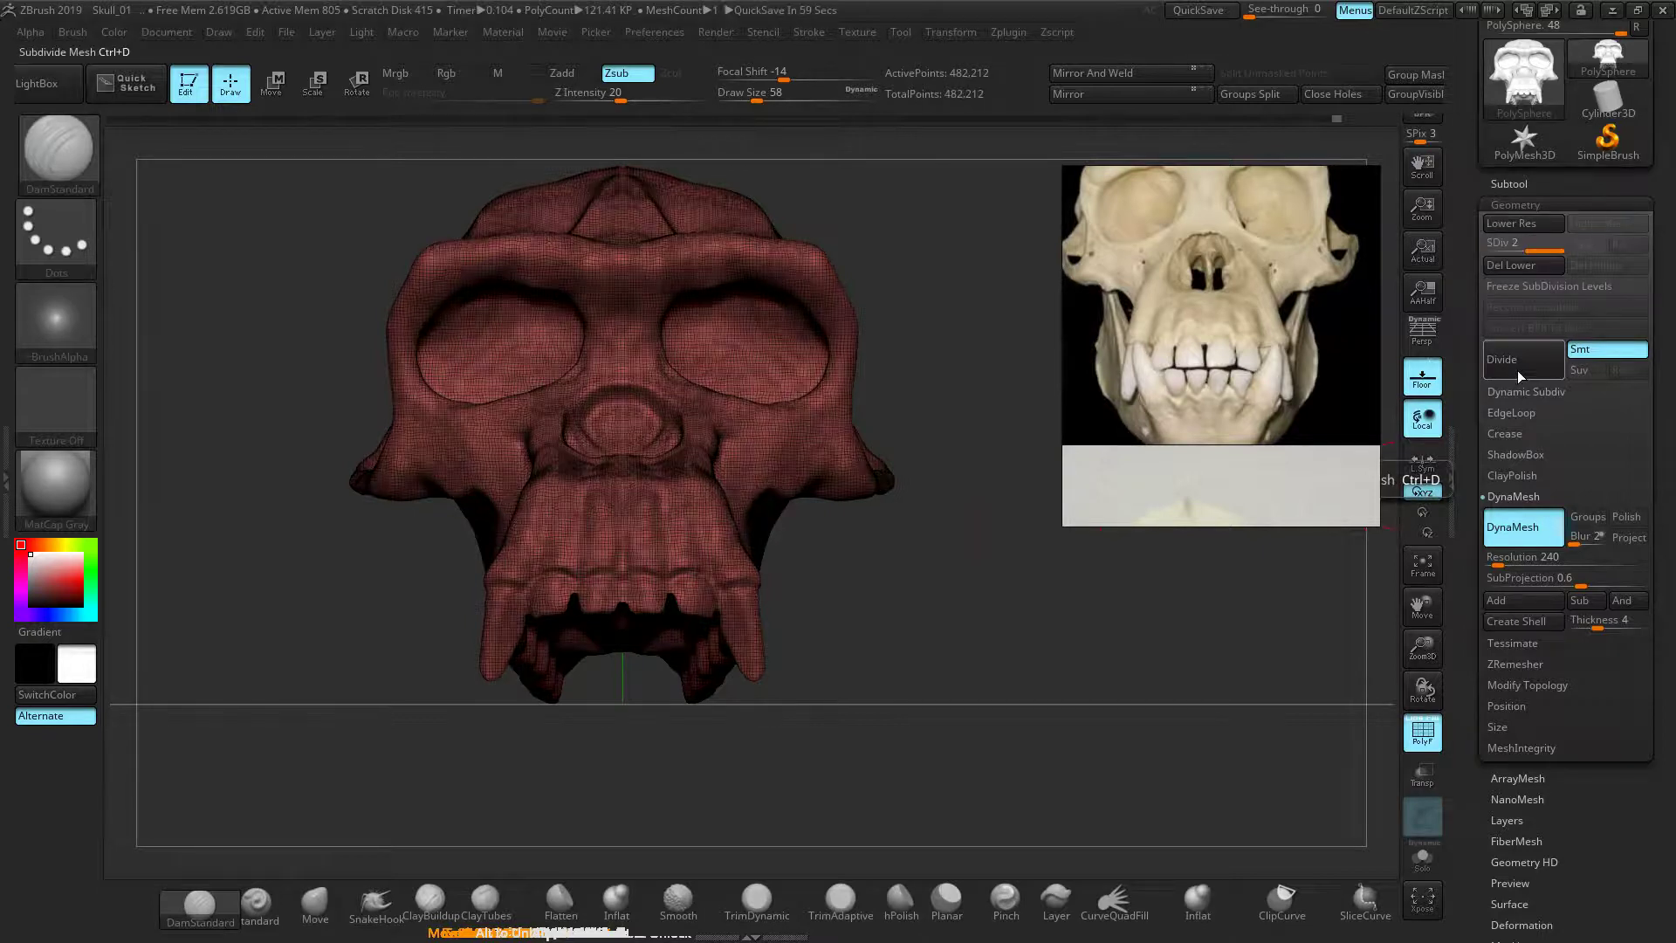
{"action": "left_click", "coordinate": [1423, 731]}
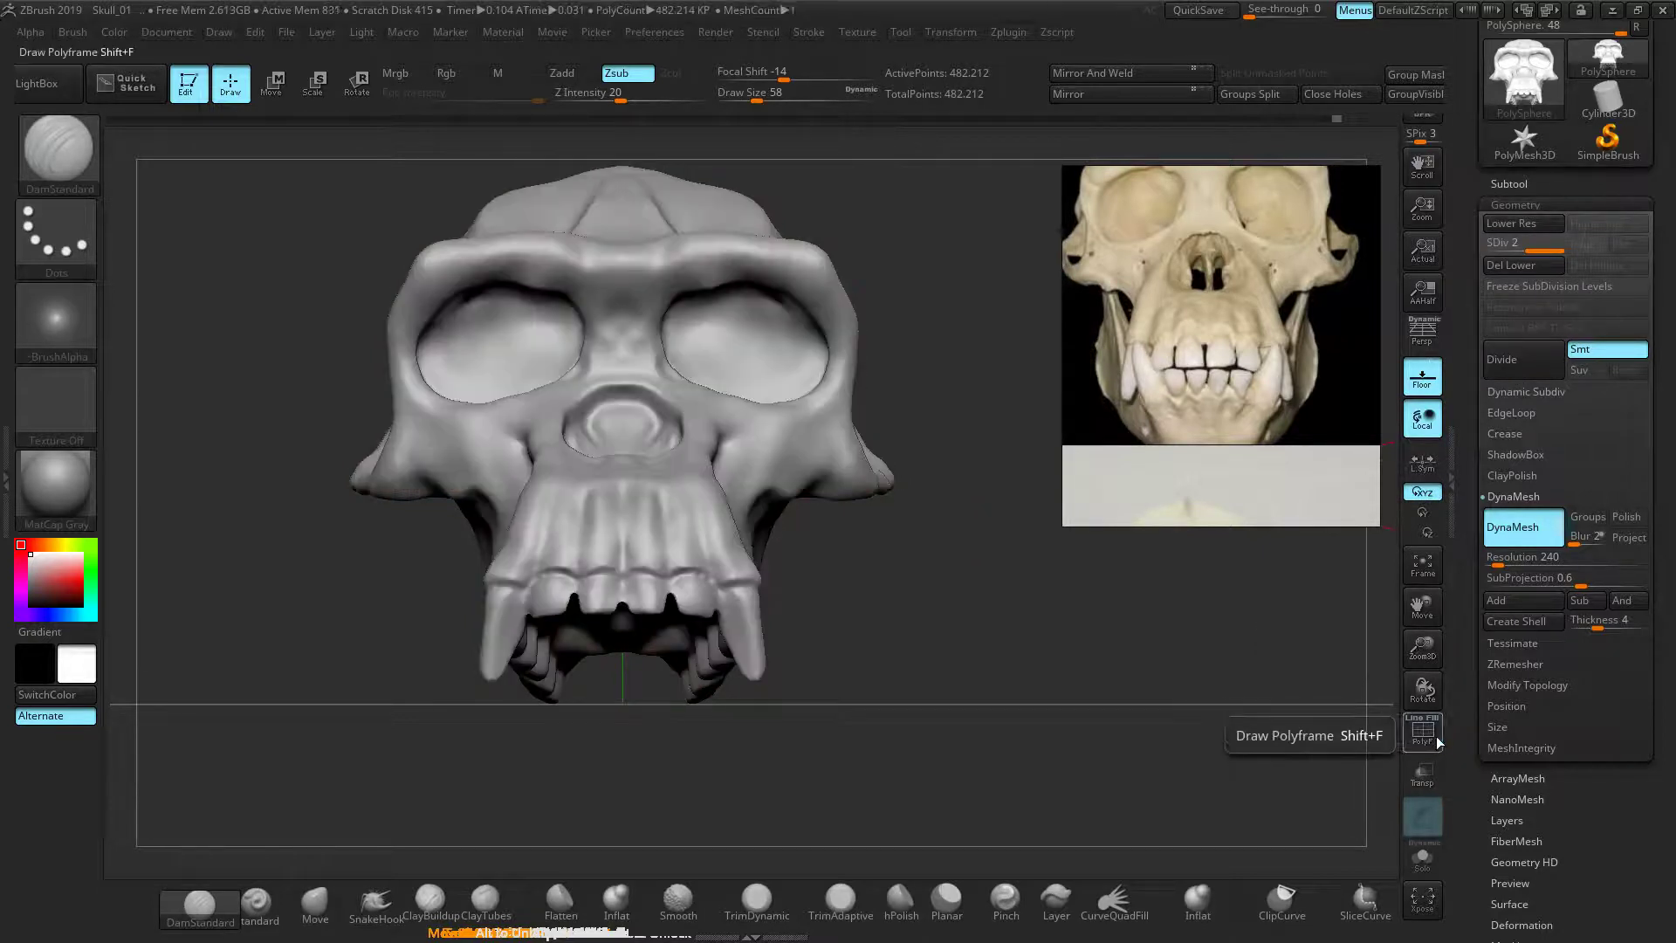
Smooth the nose bridge between the eye sockets and the area around the nasal opening
{"action": "mouse_move", "coordinate": [972, 591]}
{"action": "right_mouse_down", "text": "ctrl"}
{"action": "mouse_move", "coordinate": [1016, 587]}
{"action": "mouse_move", "coordinate": [1012, 790]}
{"action": "right_mouse_up", "text": "ctrl"}
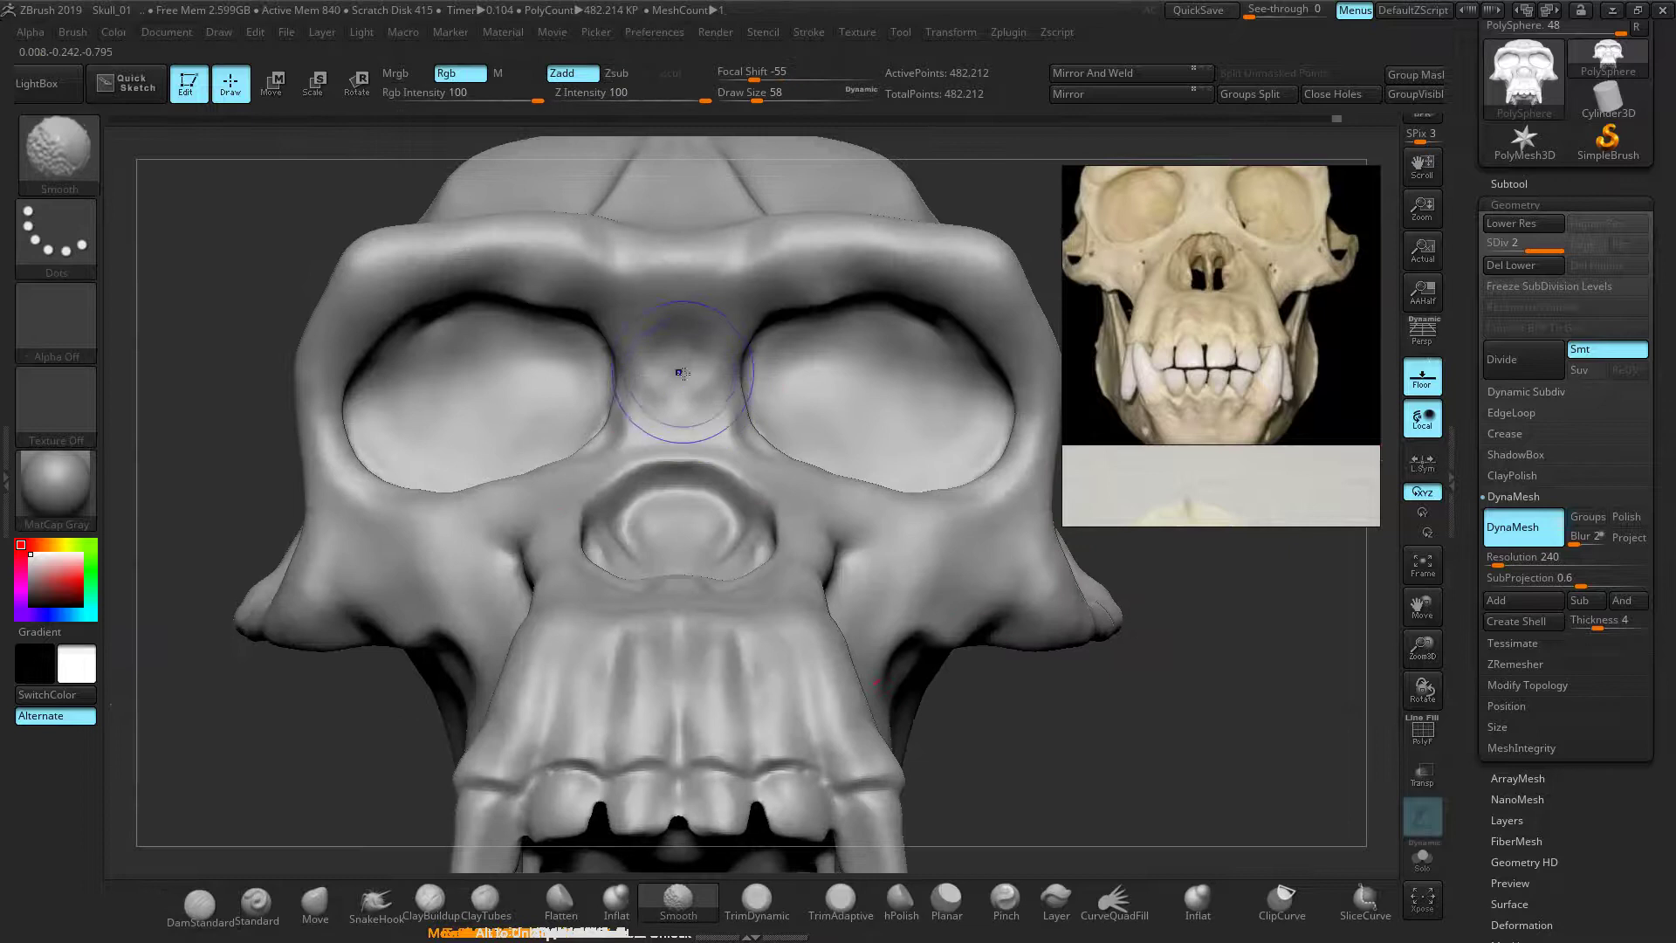
{"action": "mouse_move", "coordinate": [684, 457]}
{"action": "left_mouse_down"}
{"action": "mouse_move", "coordinate": [749, 492]}
{"action": "mouse_move", "coordinate": [763, 567]}
{"action": "left_mouse_up"}
{"action": "left_click_drag", "start_coordinate": [1104, 726], "coordinate": [1151, 825]}
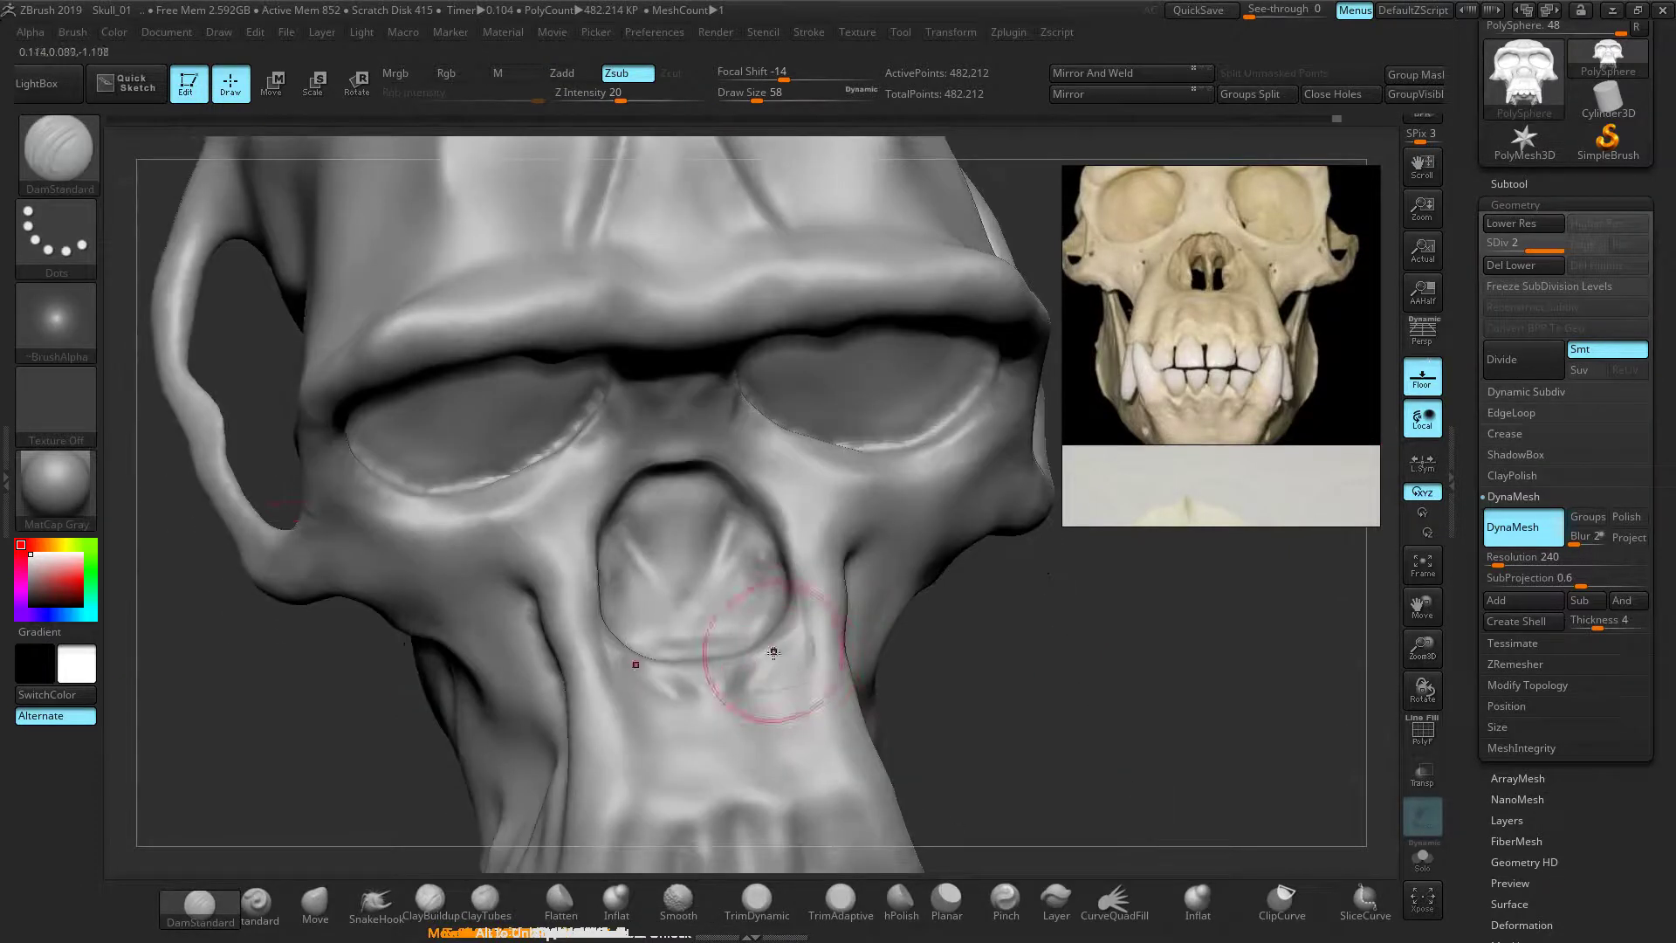
Refine the eye socket rims with DamStandard at draw size 26, smooth the socket edge and undo the last stroke
{"action": "left_click_drag", "start_coordinate": [902, 447], "coordinate": [995, 359]}
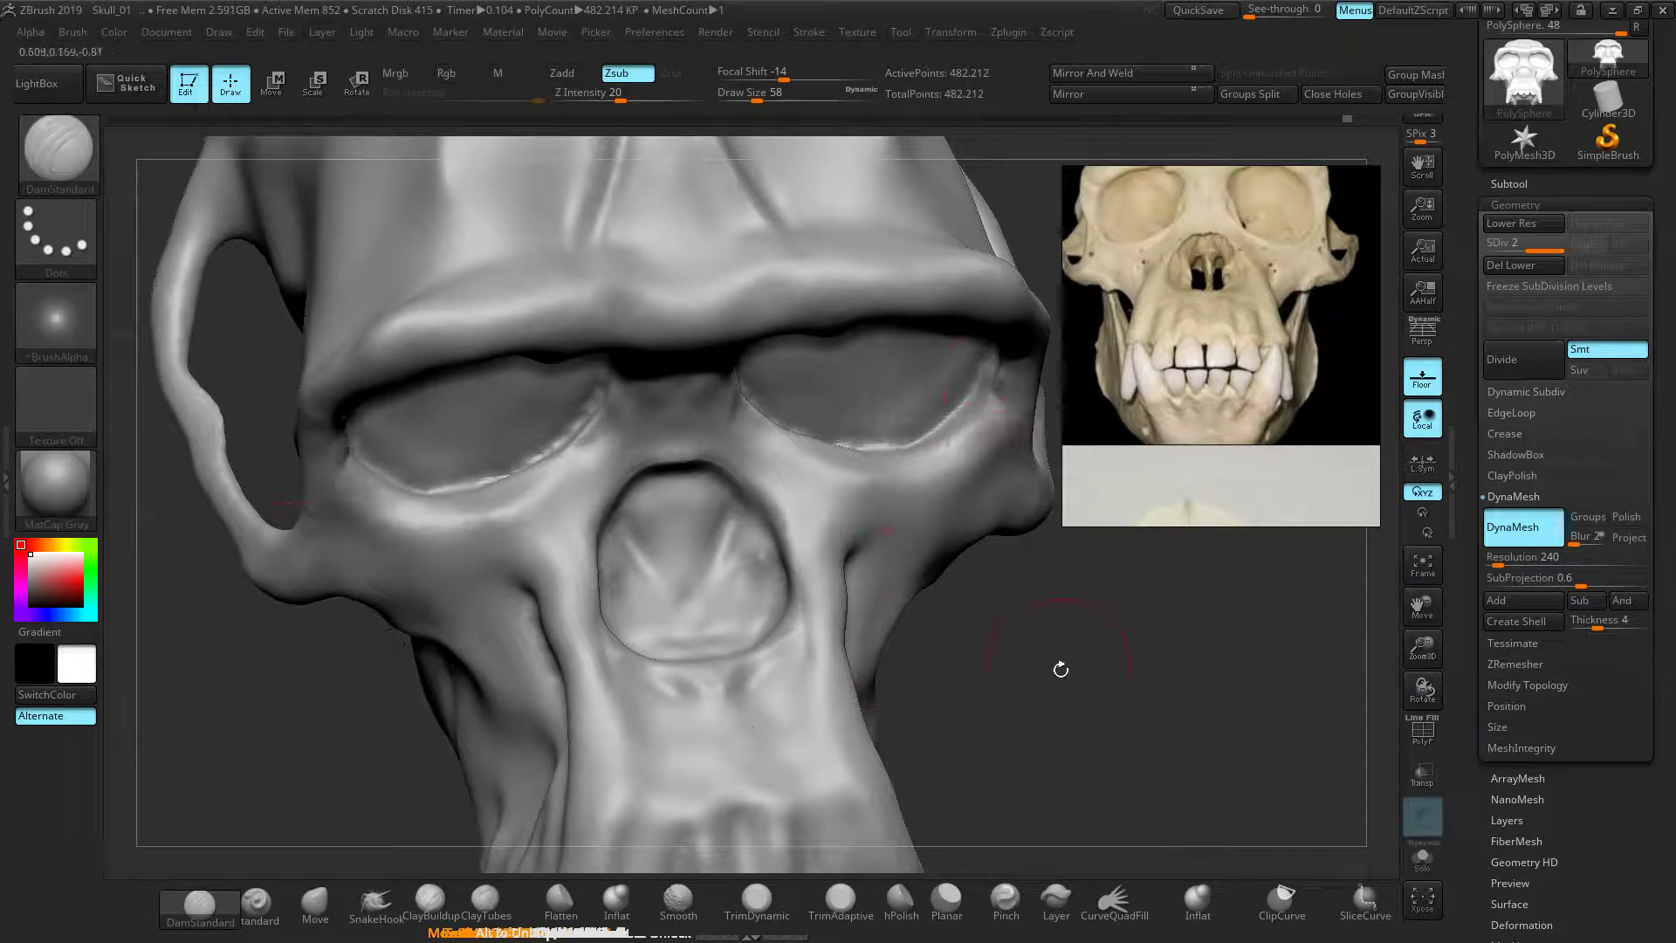
{"action": "key", "text": "bracketleft"}
{"action": "key", "text": "bracketleft"}
{"action": "key", "text": "bracketleft"}
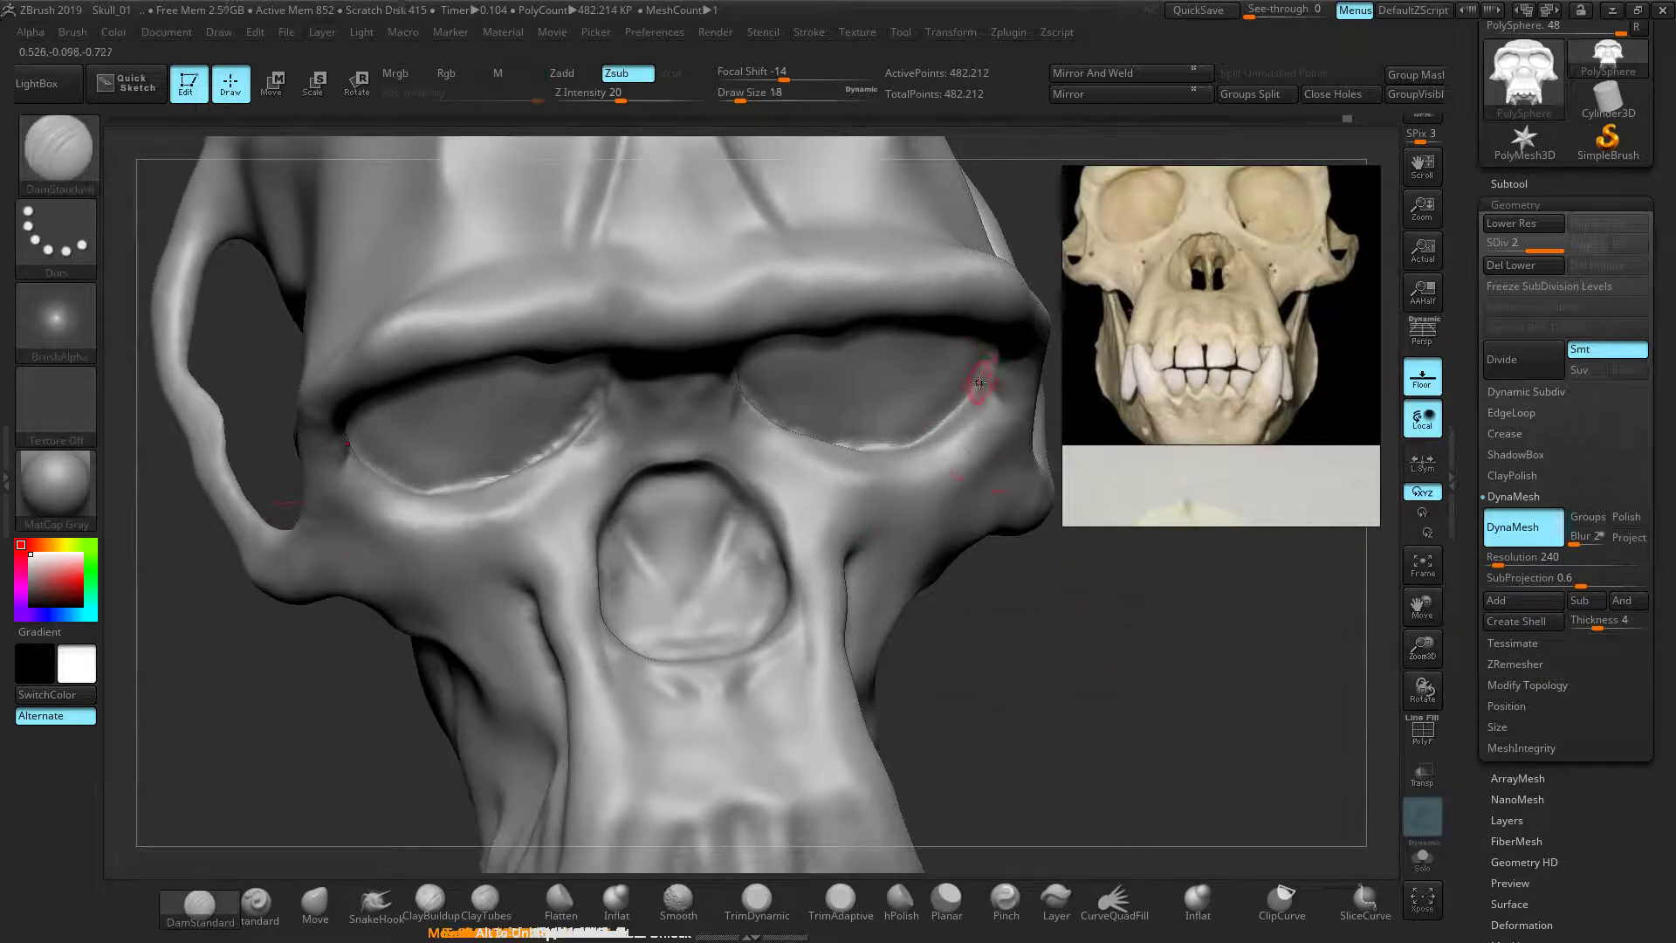
{"action": "key", "text": "bracketright"}
{"action": "key", "text": "bracketright"}
{"action": "mouse_move", "coordinate": [1055, 628]}
{"action": "left_mouse_down"}
{"action": "mouse_move", "coordinate": [830, 475]}
{"action": "mouse_move", "coordinate": [799, 427]}
{"action": "mouse_move", "coordinate": [882, 449]}
{"action": "mouse_move", "coordinate": [802, 434]}
{"action": "left_mouse_up"}
{"action": "left_click_drag", "start_coordinate": [1038, 558], "coordinate": [1111, 612]}
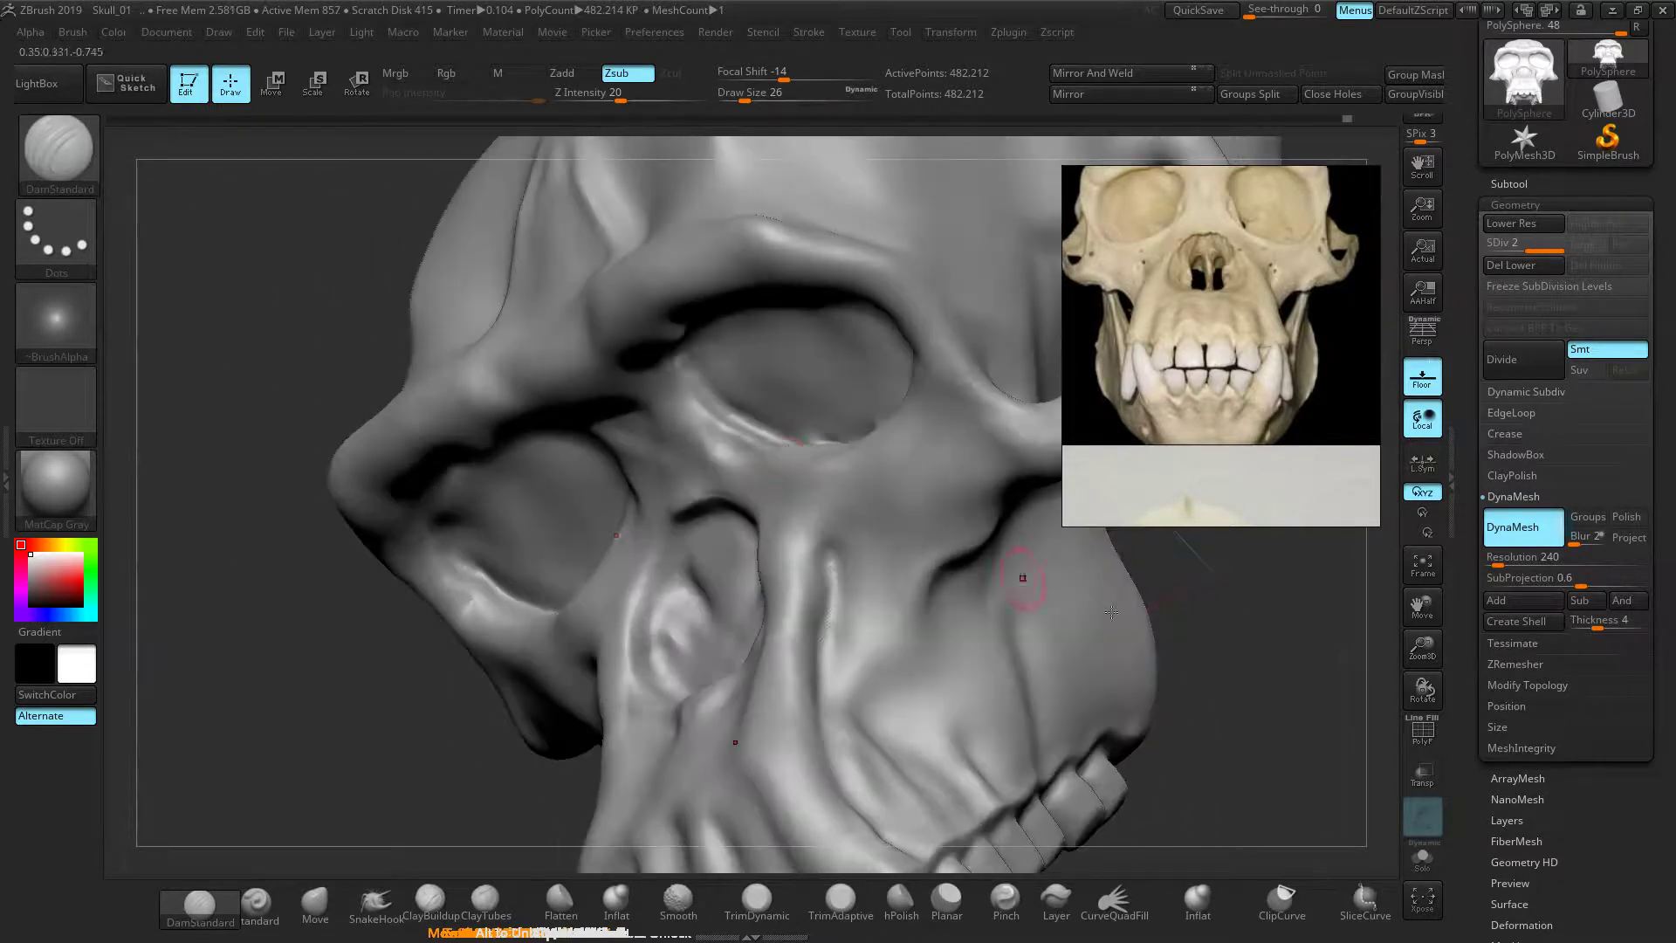
{"action": "left_click_drag", "start_coordinate": [694, 374], "coordinate": [722, 393], "text": "shift"}
{"action": "left_click_drag", "start_coordinate": [390, 664], "coordinate": [614, 443]}
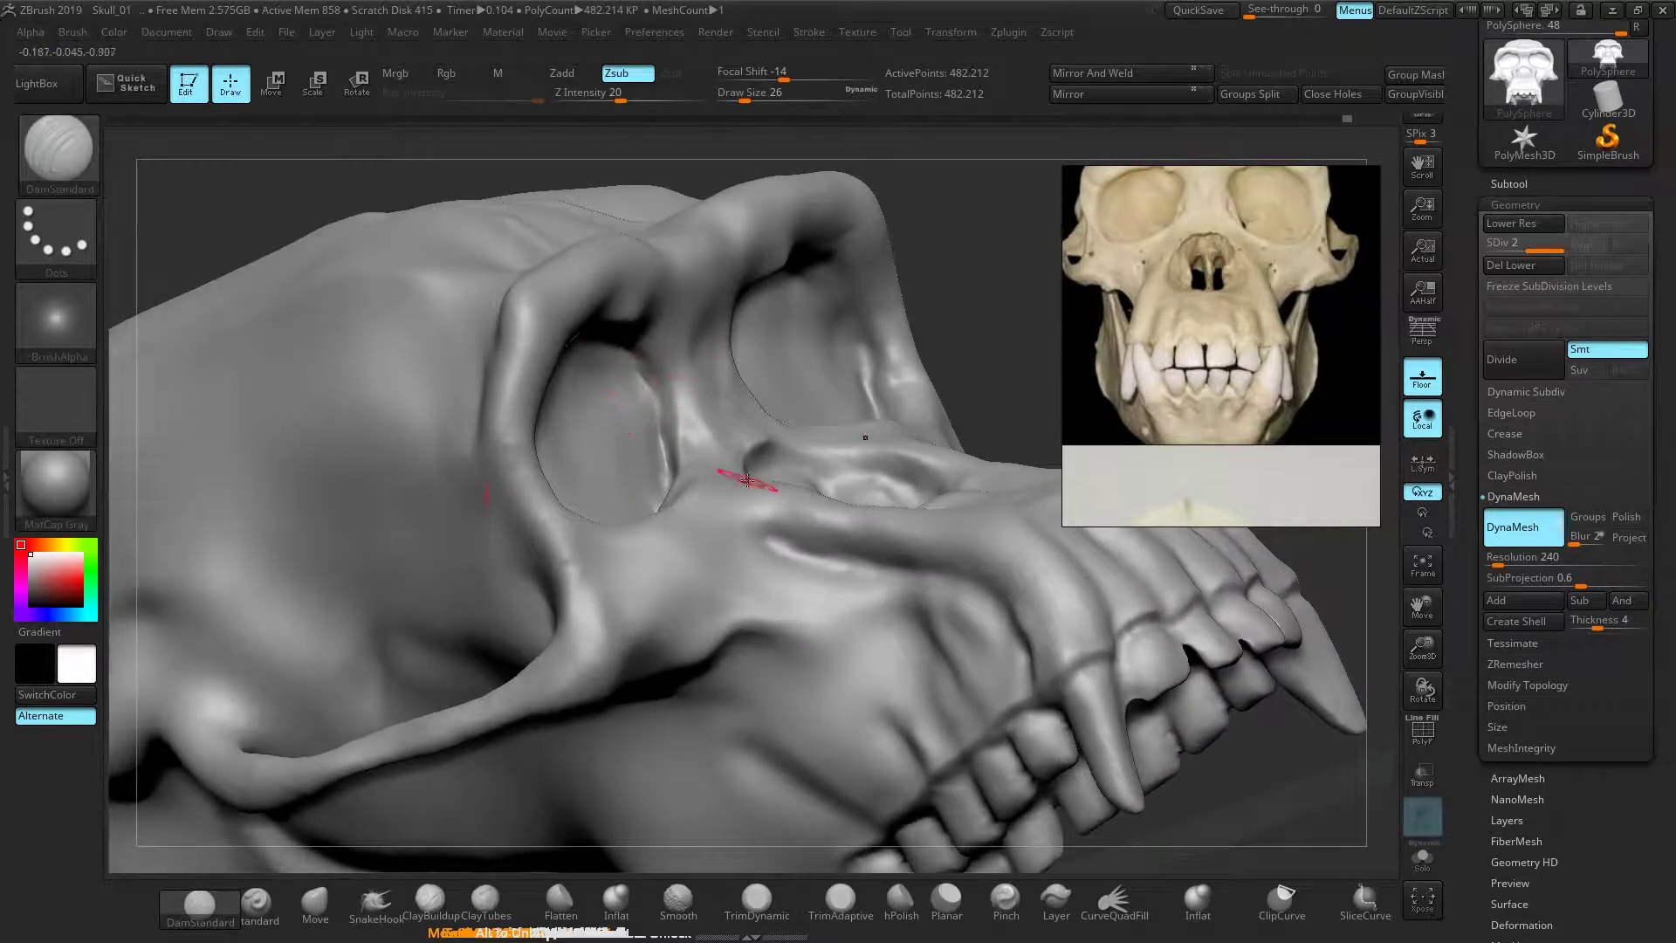
{"action": "key", "text": "ctrl+z"}
Sharpen the gumline around the canines and incisors in front view with DamStandard at draw size 26
{"action": "left_click_drag", "start_coordinate": [972, 346], "coordinate": [431, 486]}
{"action": "mouse_move", "coordinate": [431, 486]}
{"action": "right_mouse_down", "text": "ctrl"}
{"action": "mouse_move", "coordinate": [665, 722]}
{"action": "mouse_move", "coordinate": [396, 588]}
{"action": "right_mouse_up", "text": "ctrl"}
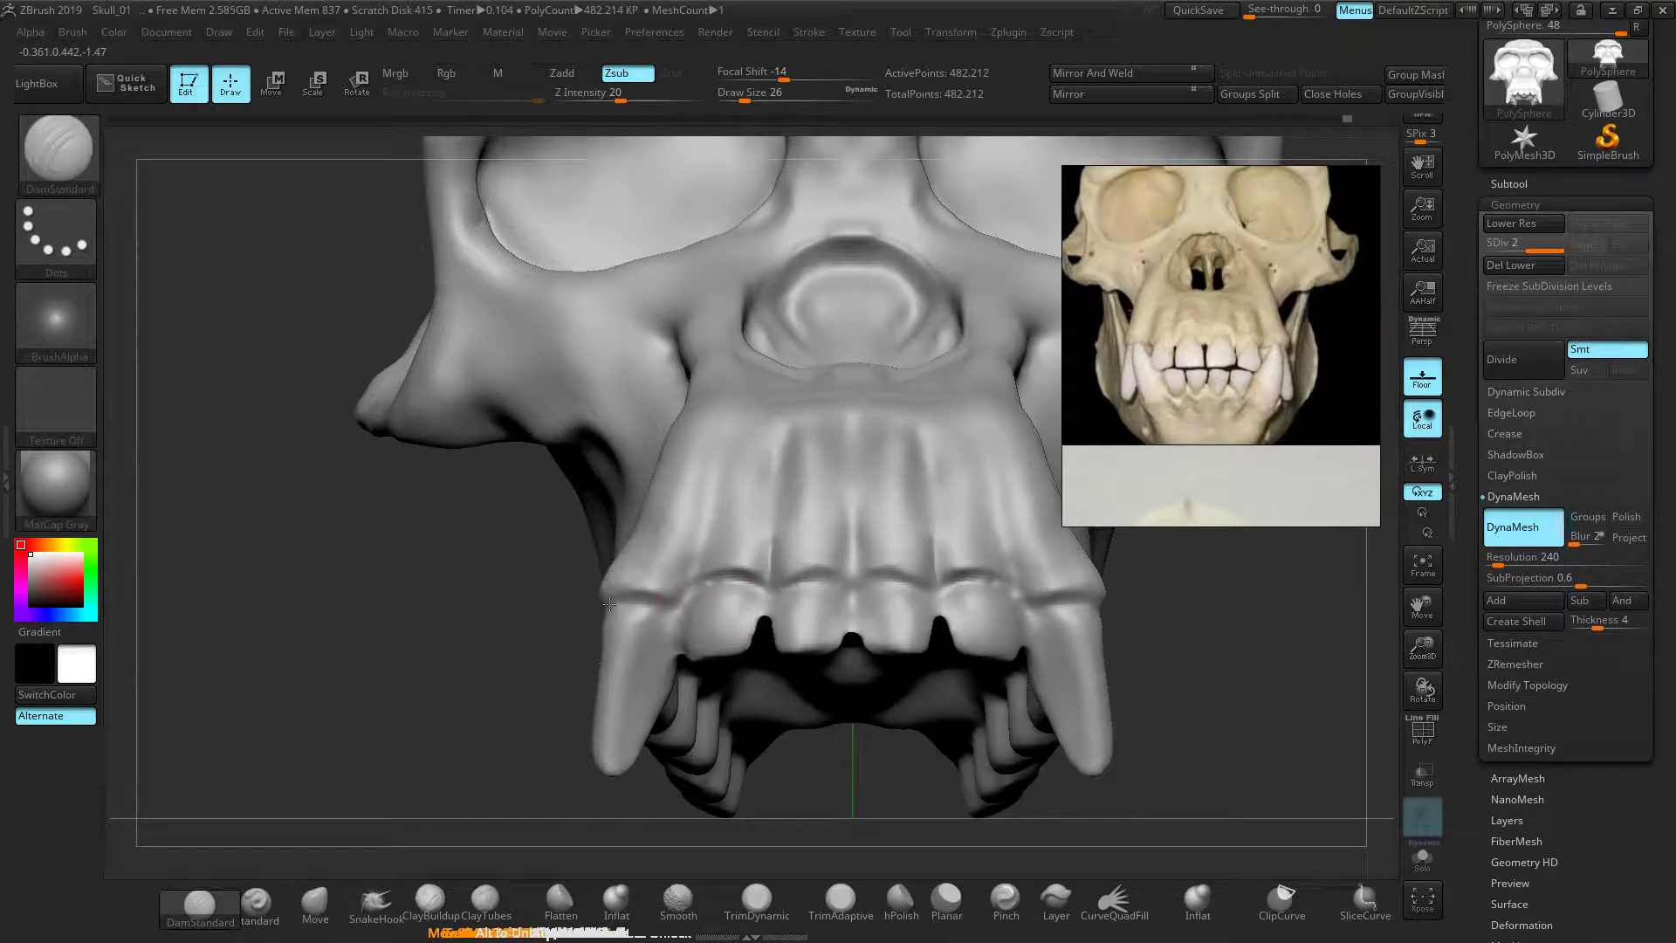
{"action": "left_click_drag", "start_coordinate": [609, 610], "coordinate": [603, 612]}
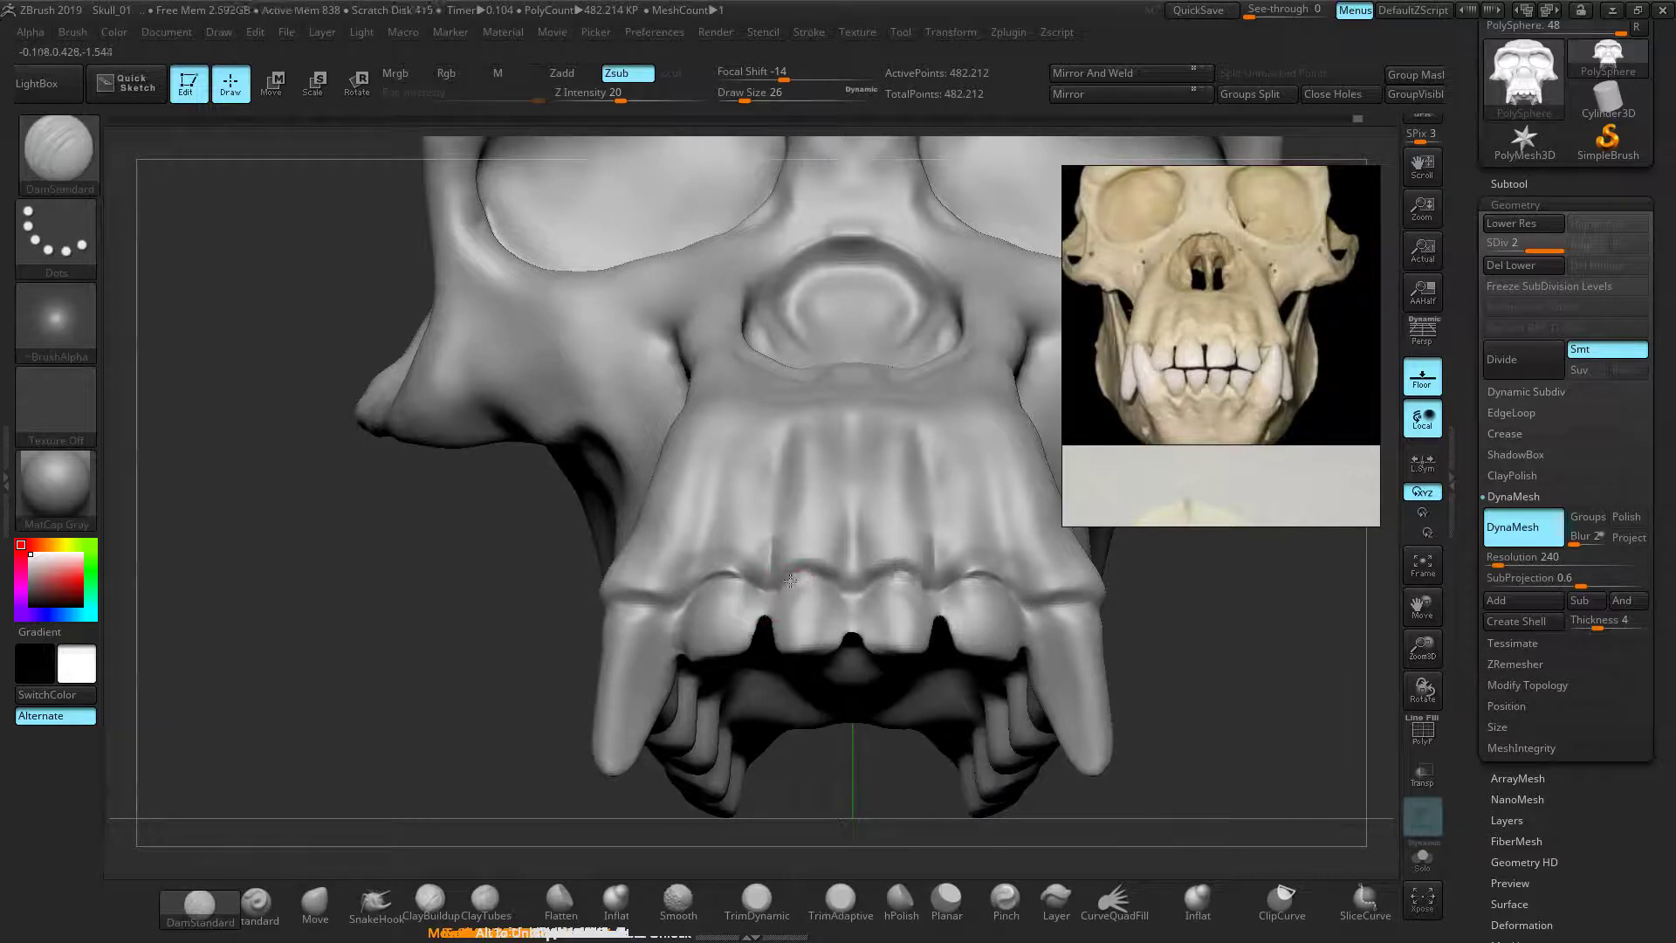
Deepen the gap between the central incisors and sharpen the gumline above them with DamStandard at draw size 26
{"action": "left_click_drag", "start_coordinate": [851, 618], "coordinate": [852, 648]}
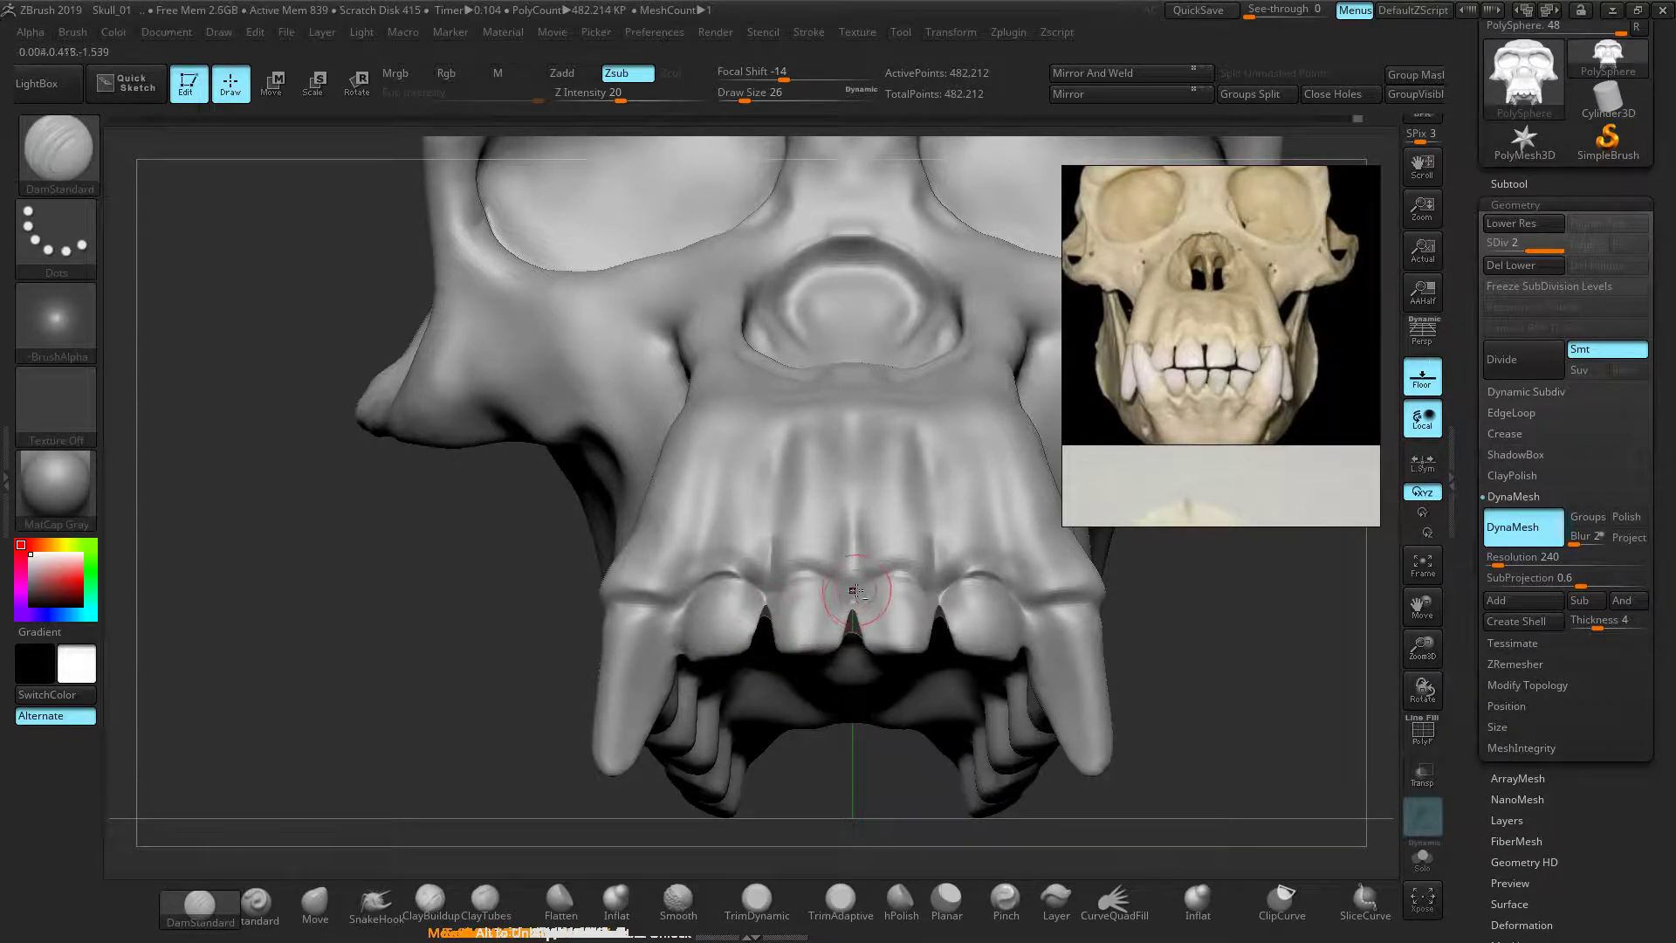
{"action": "left_click_drag", "start_coordinate": [868, 567], "coordinate": [927, 577]}
{"action": "mouse_move", "coordinate": [546, 650]}
{"action": "left_mouse_down"}
{"action": "mouse_move", "coordinate": [446, 666]}
{"action": "mouse_move", "coordinate": [559, 663]}
{"action": "left_mouse_up"}
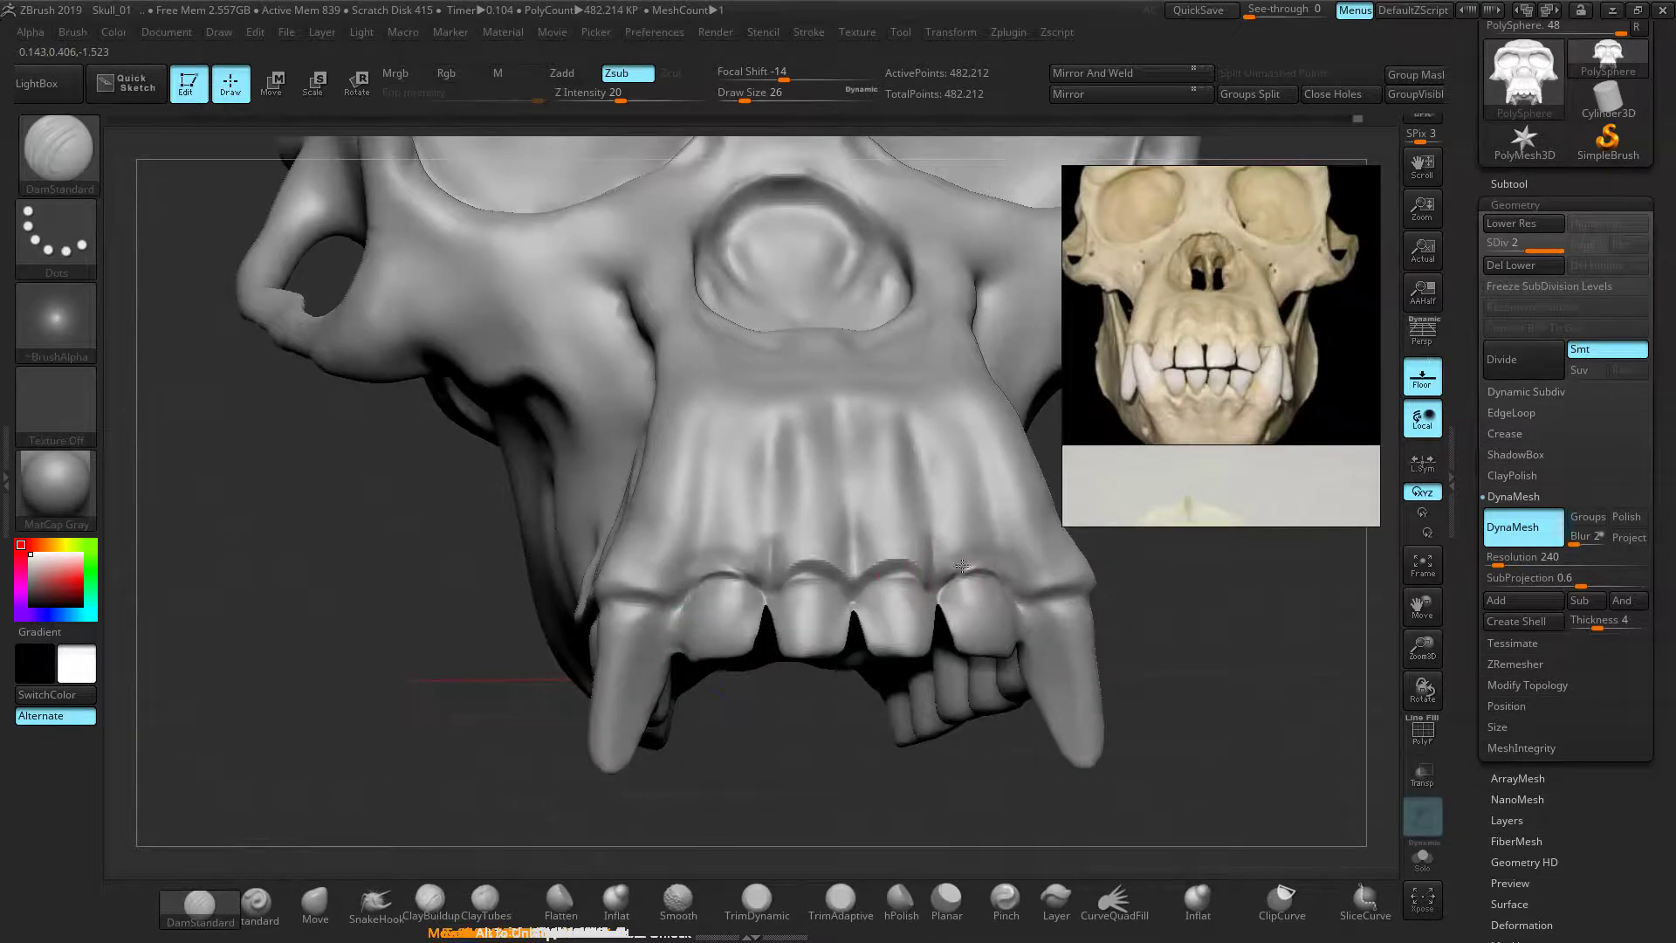
Carve the gumline and the gaps between the upper cheek teeth in side view with DamStandard at draw size 26
{"action": "mouse_move", "coordinate": [1183, 664]}
{"action": "left_mouse_down"}
{"action": "mouse_move", "coordinate": [1061, 577]}
{"action": "mouse_move", "coordinate": [561, 621]}
{"action": "mouse_move", "coordinate": [579, 602]}
{"action": "mouse_move", "coordinate": [741, 618]}
{"action": "mouse_move", "coordinate": [610, 527]}
{"action": "left_mouse_up"}
{"action": "left_click_drag", "start_coordinate": [744, 489], "coordinate": [1153, 617]}
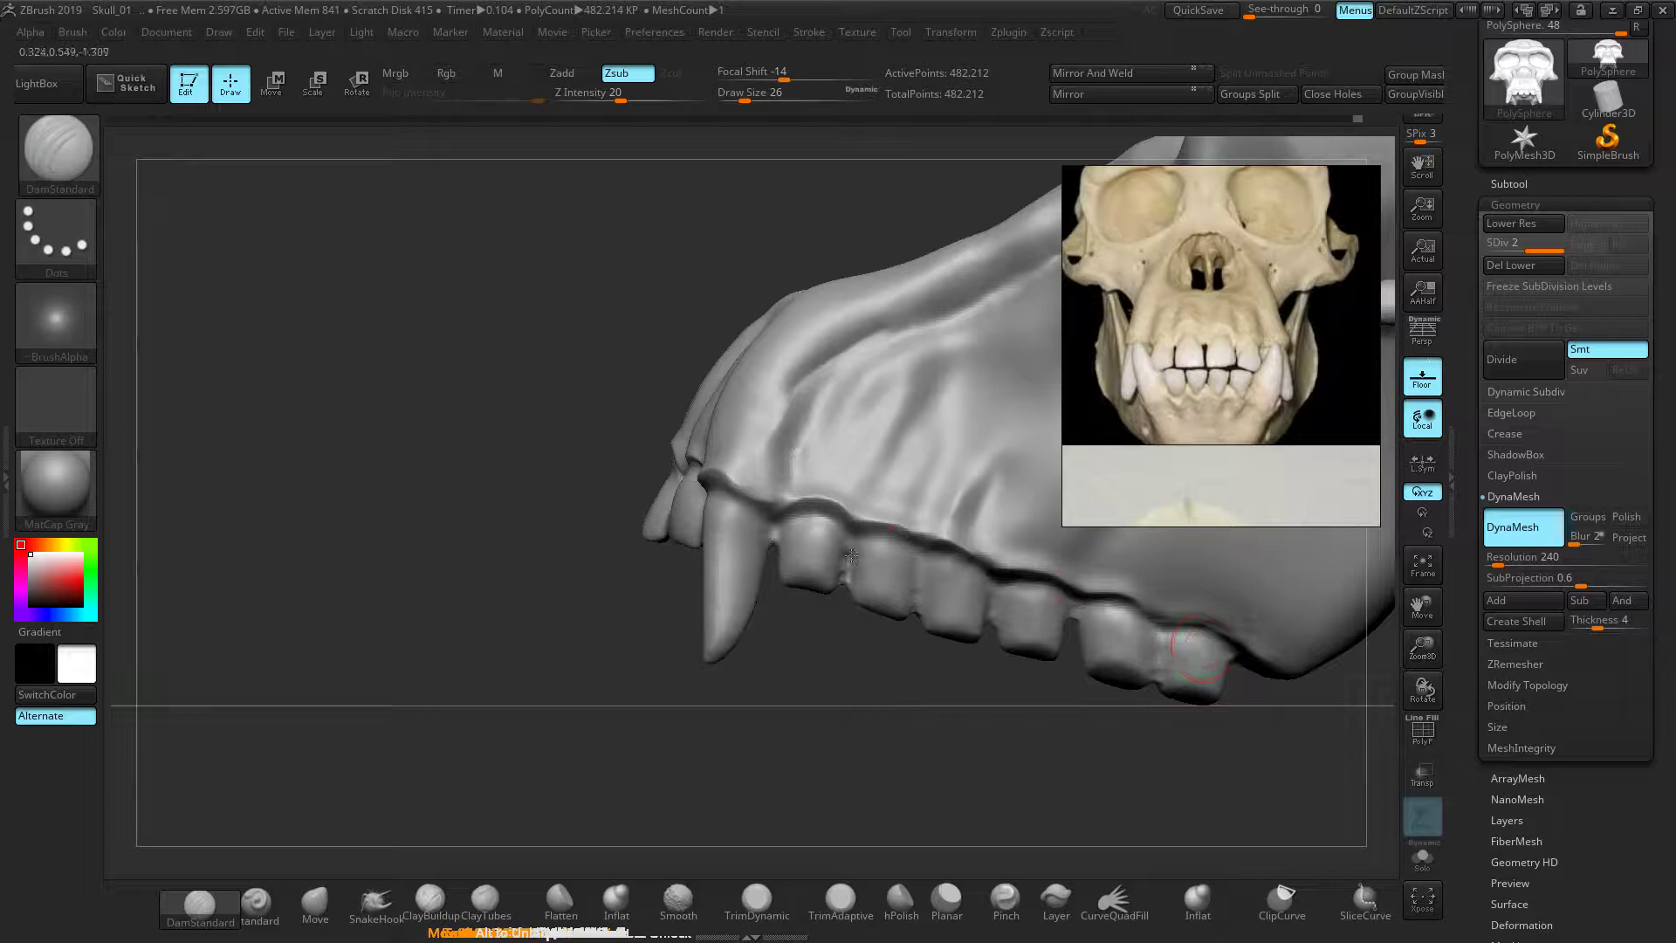
{"action": "mouse_move", "coordinate": [917, 604]}
{"action": "left_mouse_down"}
{"action": "mouse_move", "coordinate": [917, 585]}
{"action": "mouse_move", "coordinate": [829, 602]}
{"action": "mouse_move", "coordinate": [753, 553]}
{"action": "left_mouse_up"}
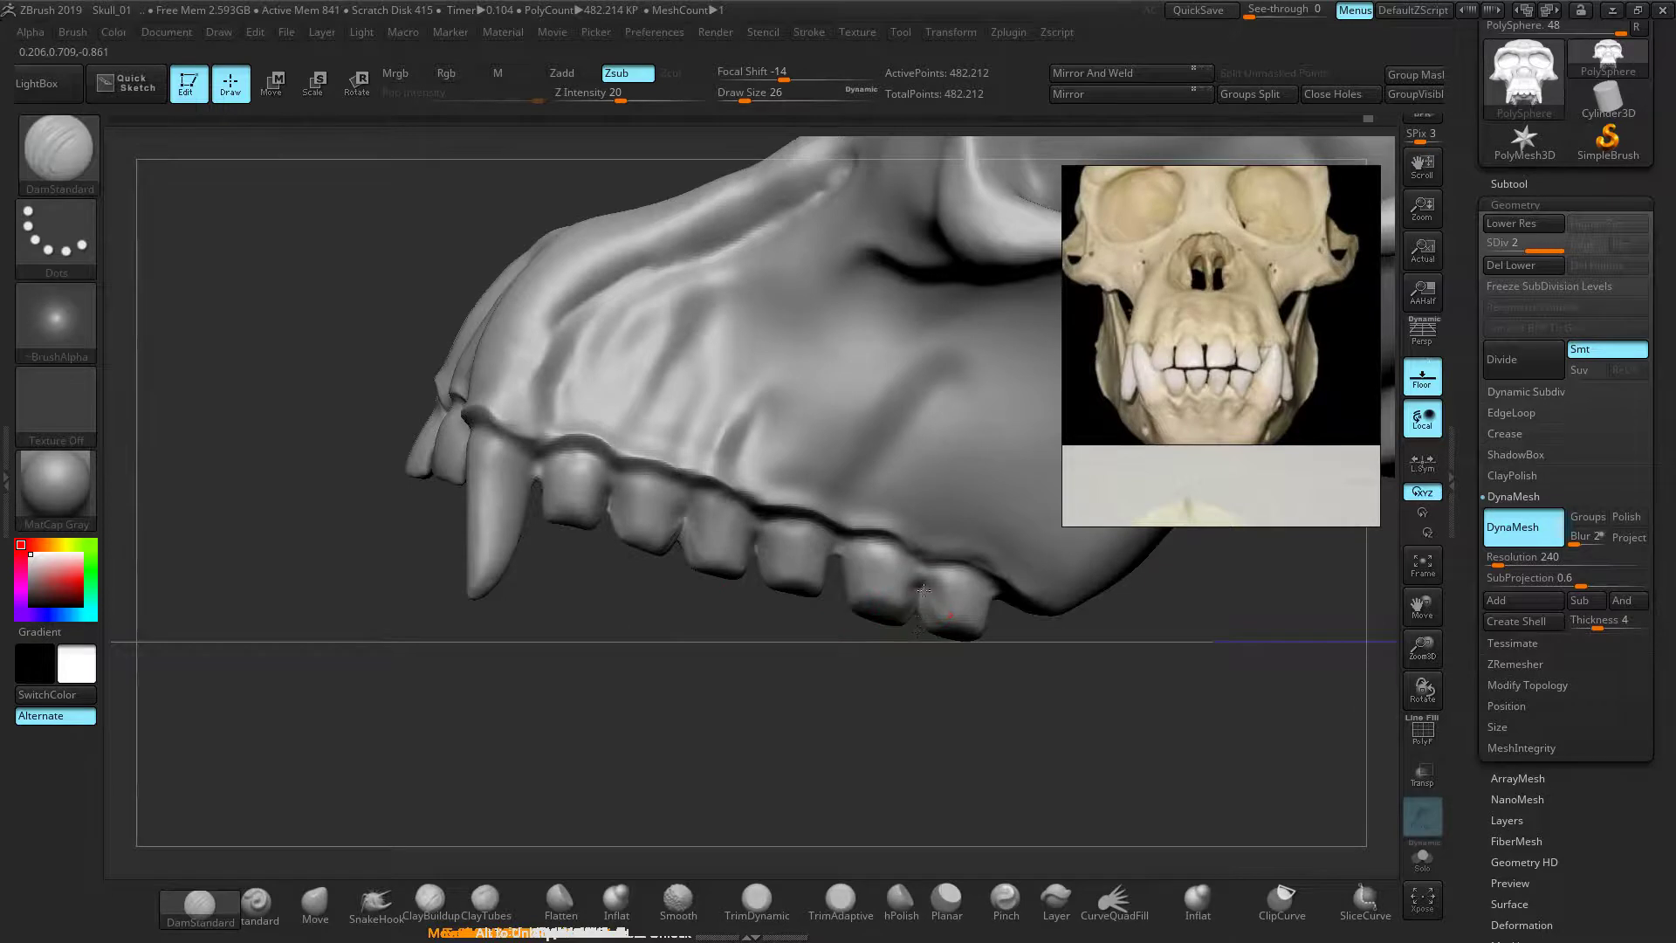
{"action": "left_click_drag", "start_coordinate": [628, 679], "coordinate": [729, 691]}
Build up the bone beside the nasal opening with the Standard brush at Z intensity 25, guided by the front-view skull reference
{"action": "right_click_drag", "start_coordinate": [804, 684], "coordinate": [670, 597], "text": "ctrl"}
{"action": "right_click_drag", "start_coordinate": [670, 597], "coordinate": [642, 602], "text": "ctrl"}
{"action": "right_click_drag", "start_coordinate": [641, 602], "coordinate": [576, 713], "text": "alt"}
{"action": "middle_click_drag", "start_coordinate": [1220, 284], "coordinate": [1233, 347]}
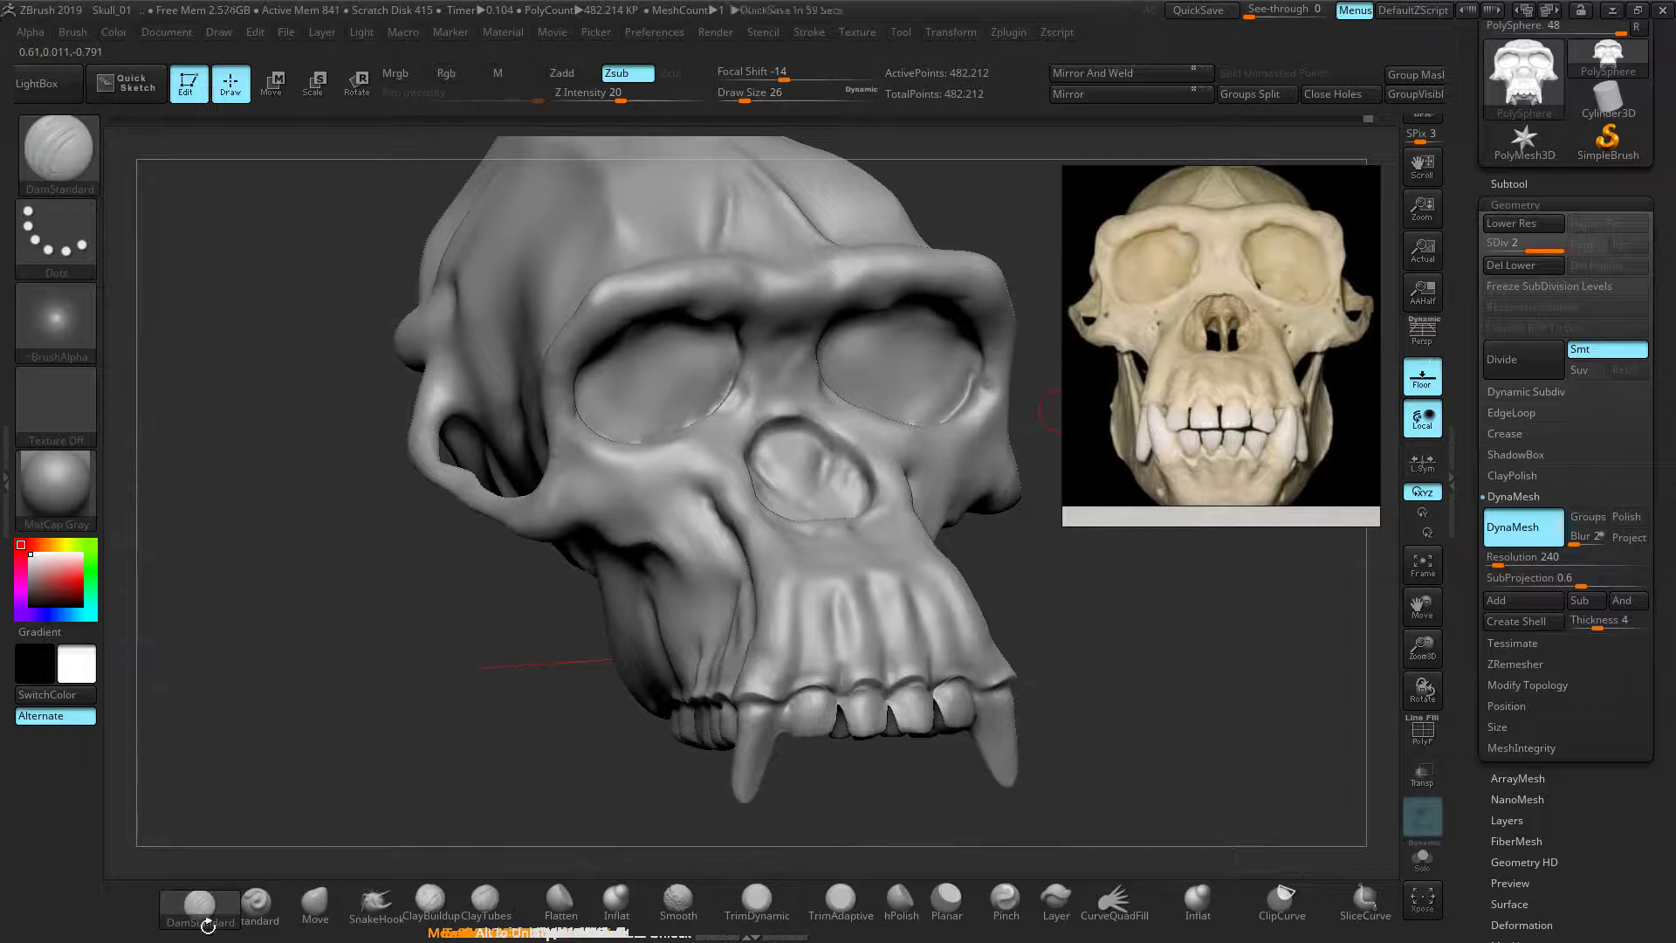
{"action": "left_click", "coordinate": [256, 900]}
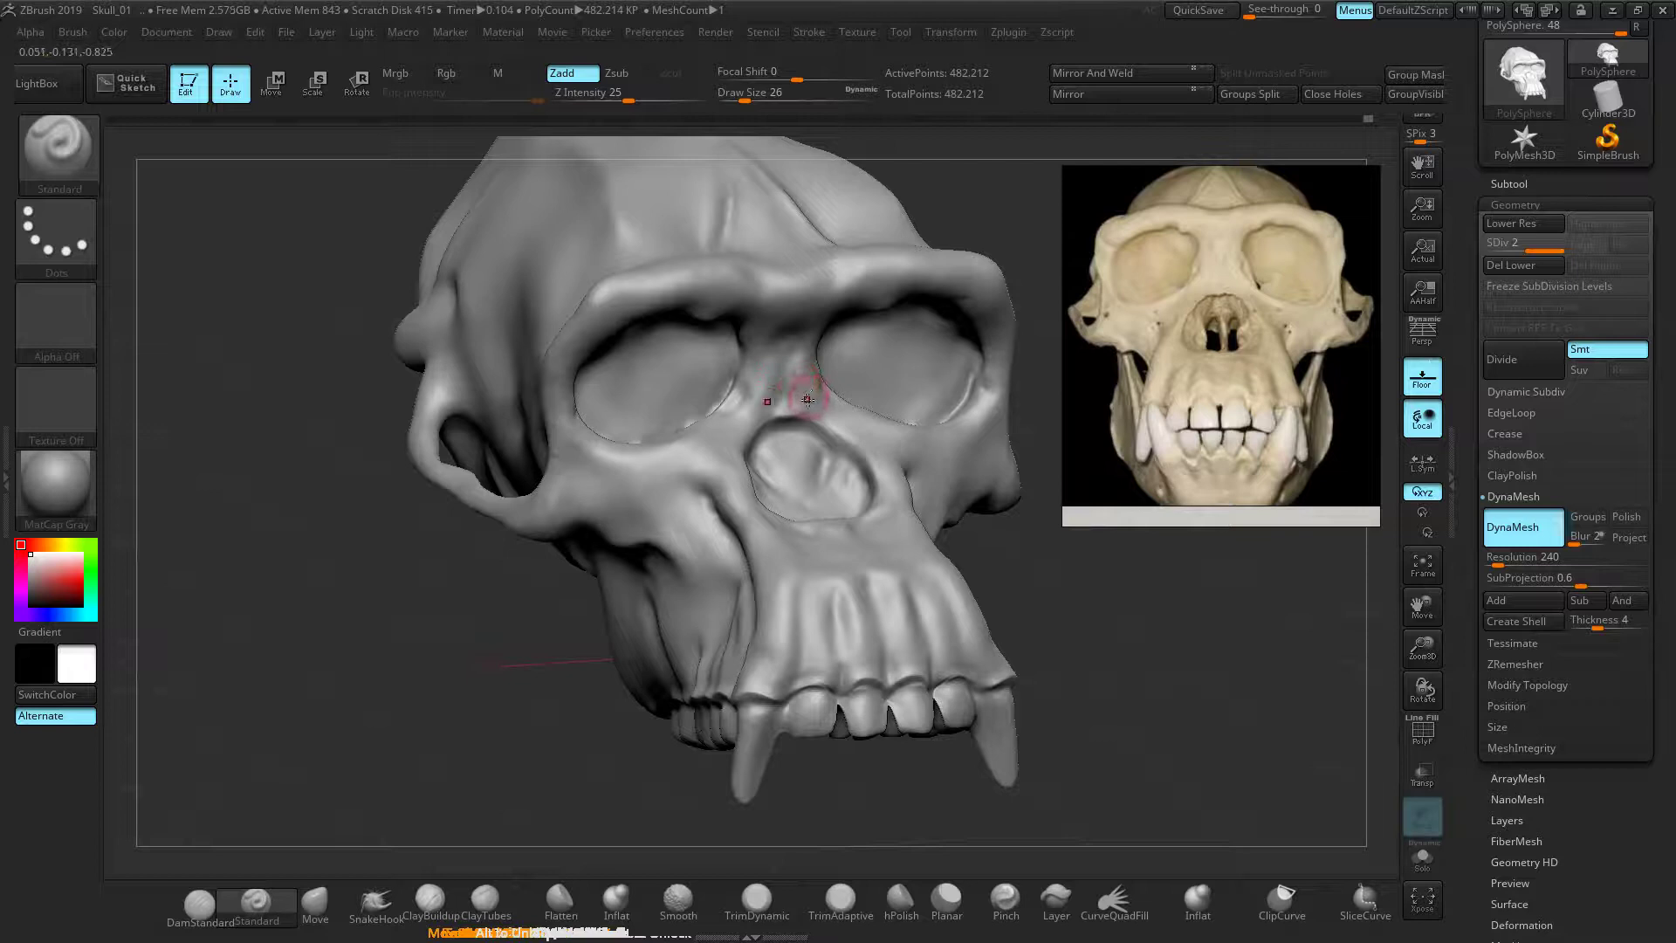
{"action": "left_click_drag", "start_coordinate": [821, 412], "coordinate": [890, 473]}
{"action": "left_click_drag", "start_coordinate": [1126, 576], "coordinate": [1025, 586]}
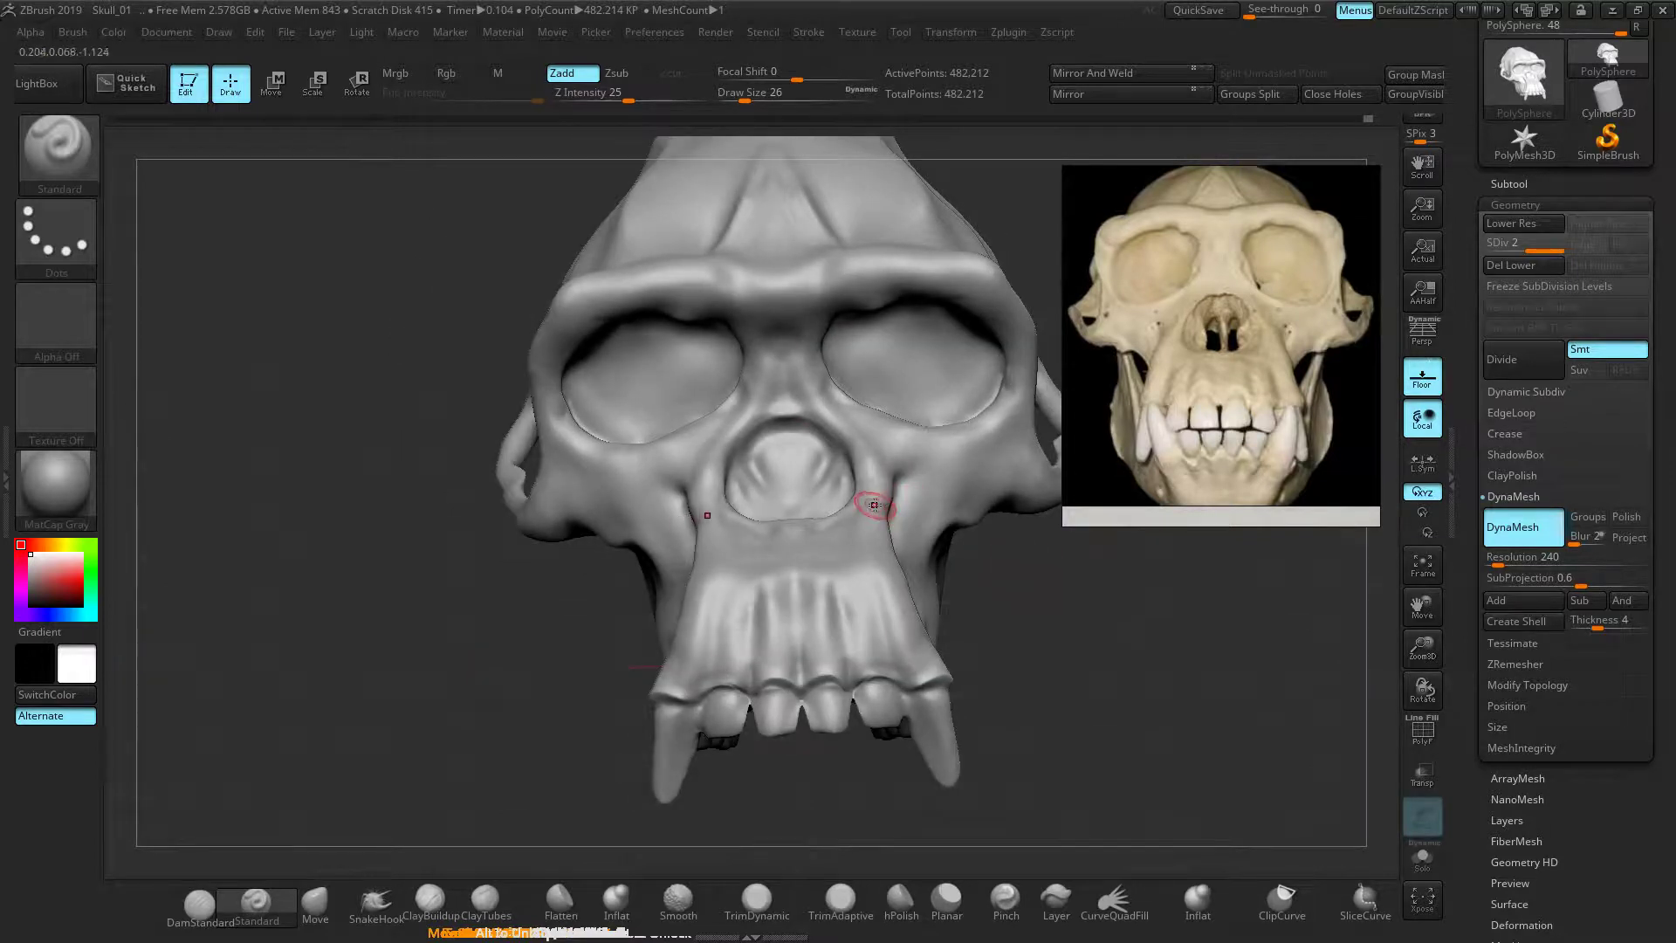
{"action": "left_click_drag", "start_coordinate": [960, 566], "coordinate": [965, 662]}
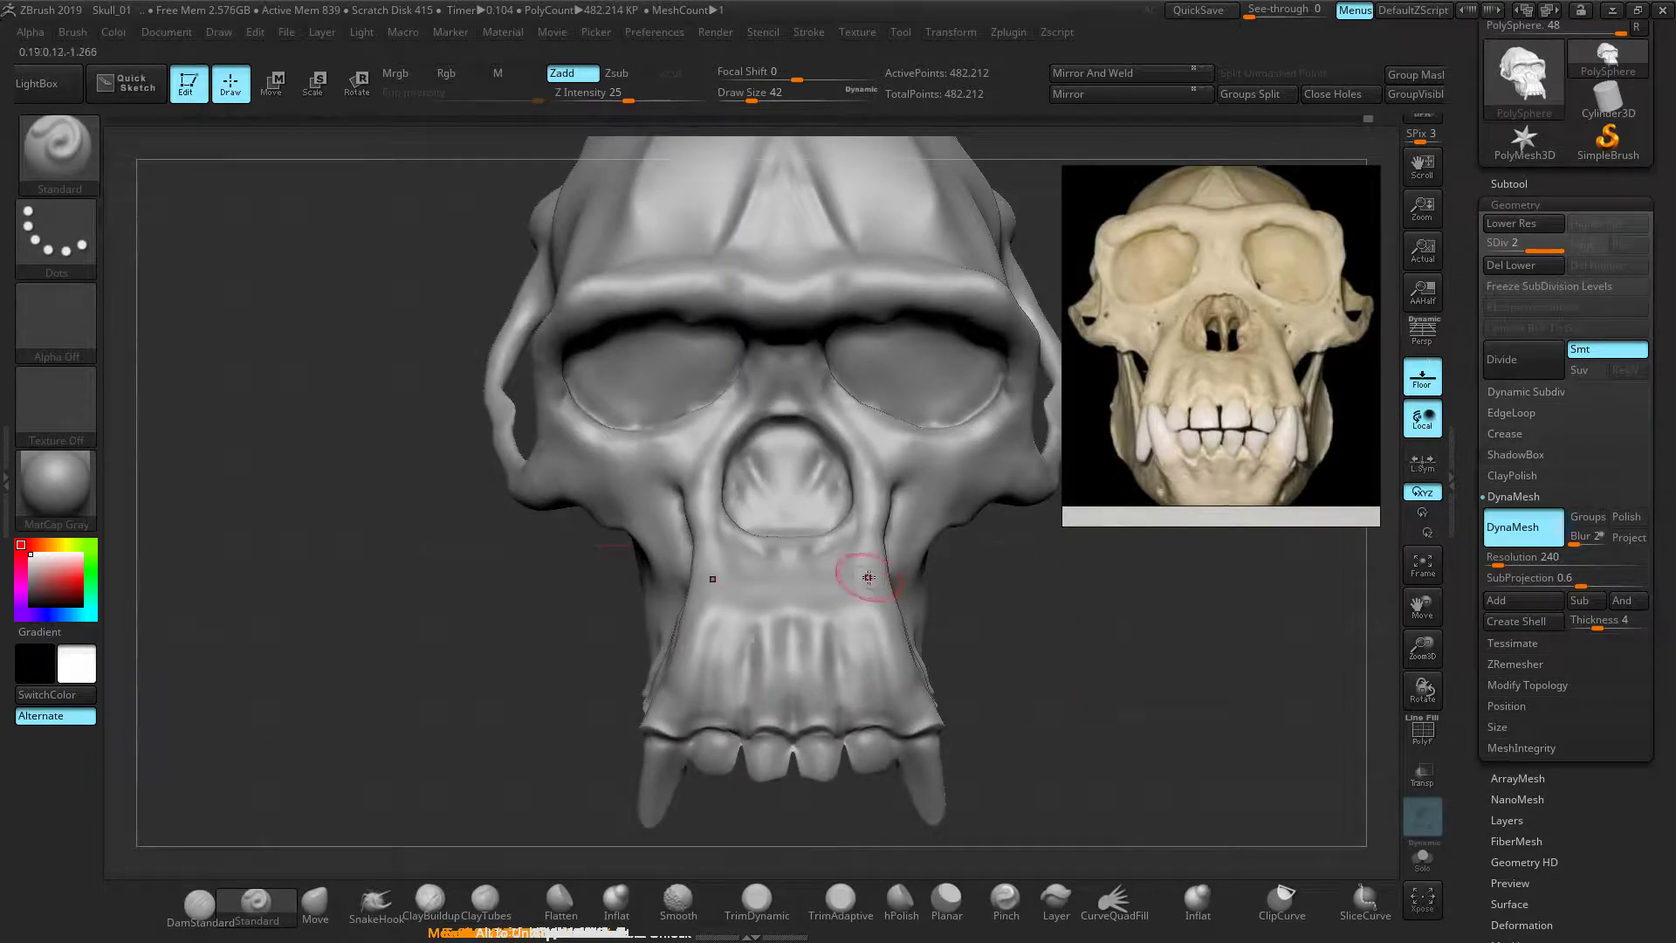
Widen the muzzle from the nasal opening down to the canines with the Move brush at draw sizes 102 to 130
{"action": "left_click", "coordinate": [315, 901]}
{"action": "key", "text": "bracketright"}
{"action": "key", "text": "bracketright"}
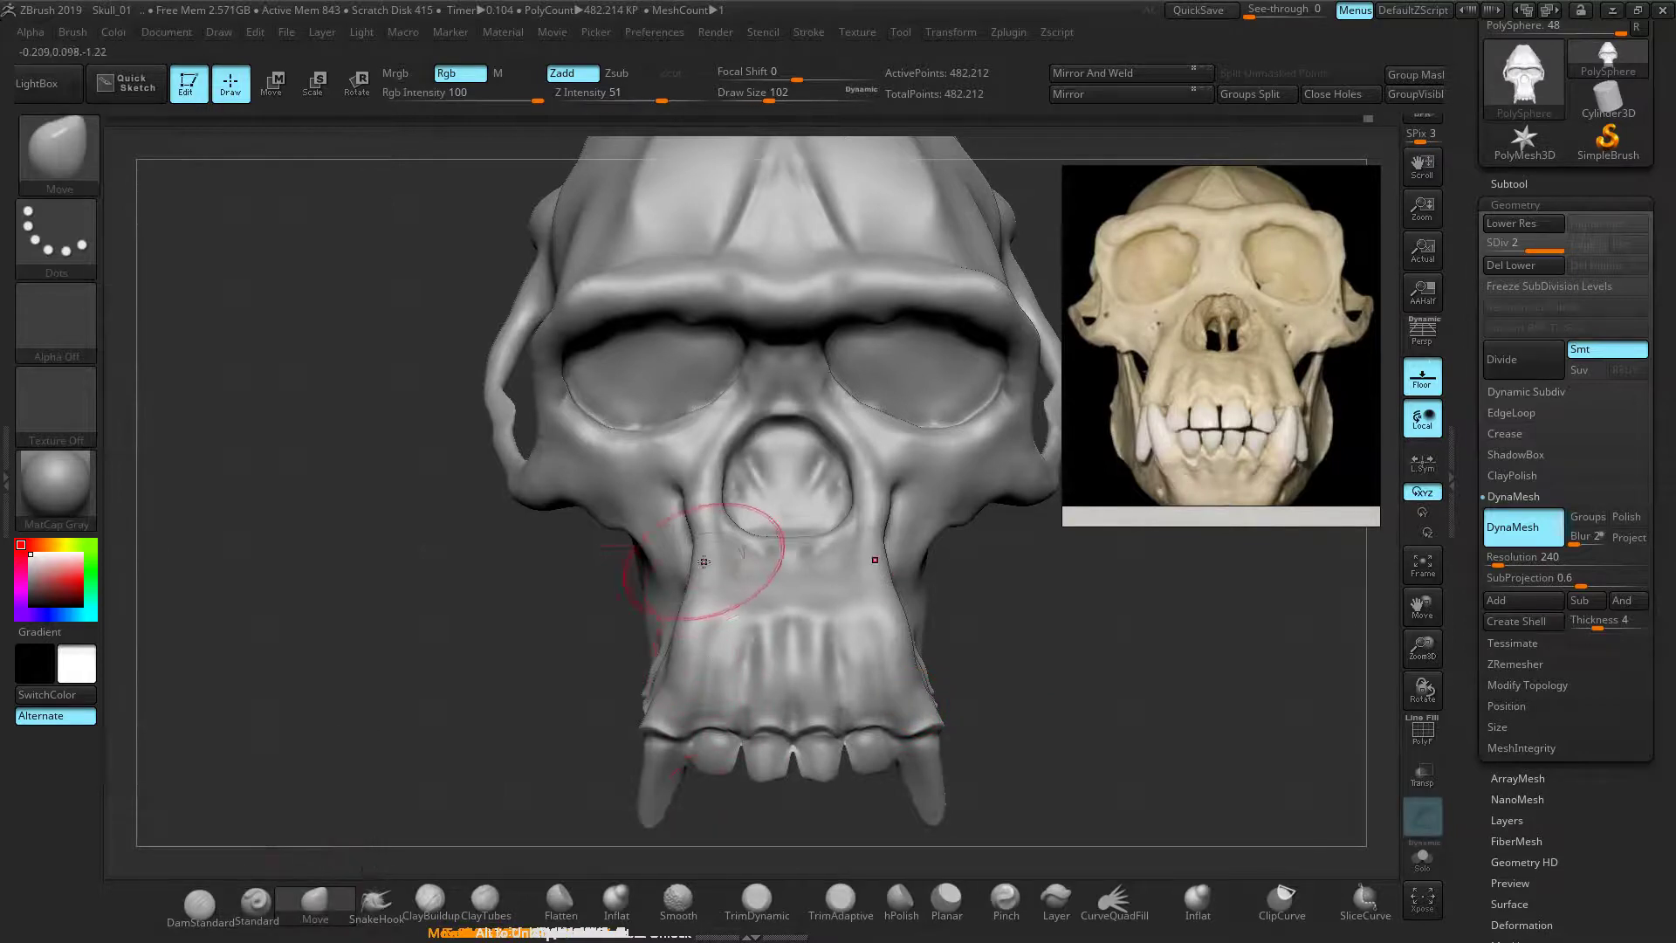
{"action": "mouse_move", "coordinate": [676, 670]}
{"action": "left_mouse_down"}
{"action": "mouse_move", "coordinate": [656, 661]}
{"action": "mouse_move", "coordinate": [659, 676]}
{"action": "left_mouse_up"}
{"action": "left_click_drag", "start_coordinate": [690, 586], "coordinate": [669, 534]}
{"action": "left_click_drag", "start_coordinate": [648, 665], "coordinate": [624, 666]}
{"action": "left_click_drag", "start_coordinate": [654, 731], "coordinate": [648, 730]}
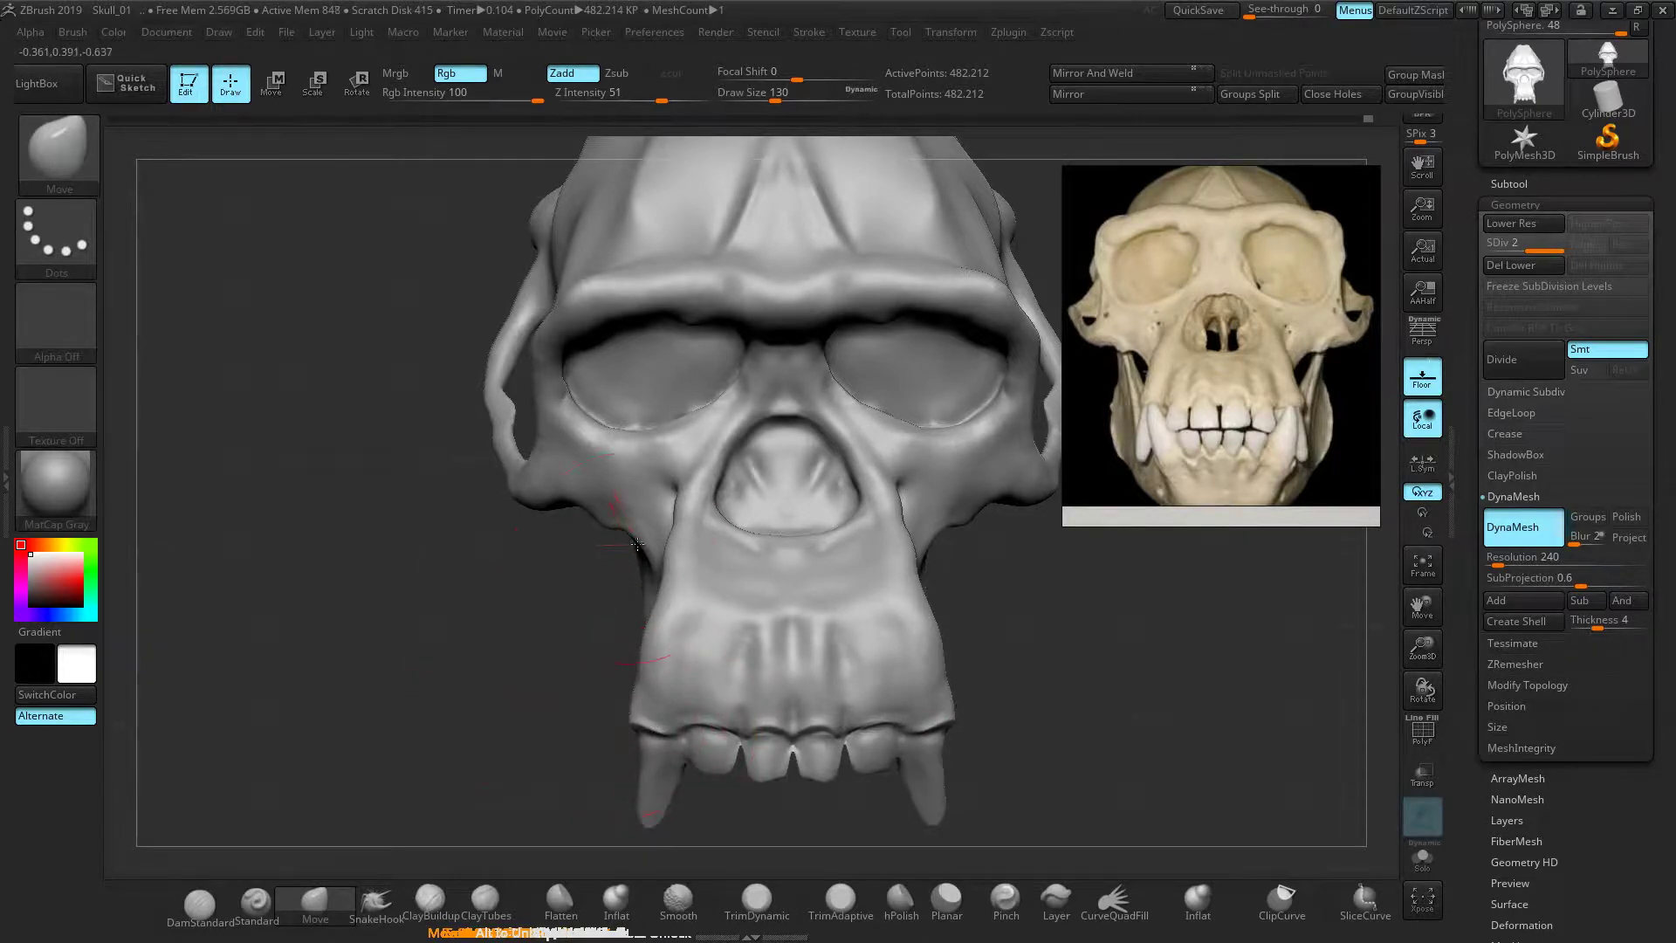
{"action": "mouse_move", "coordinate": [497, 638]}
{"action": "left_mouse_down"}
{"action": "mouse_move", "coordinate": [777, 573]}
{"action": "mouse_move", "coordinate": [761, 547]}
{"action": "left_mouse_up"}
{"action": "mouse_move", "coordinate": [1143, 611]}
{"action": "left_mouse_down"}
{"action": "mouse_move", "coordinate": [993, 630]}
{"action": "mouse_move", "coordinate": [528, 588]}
{"action": "mouse_move", "coordinate": [942, 629]}
{"action": "left_mouse_up"}
{"action": "left_click_drag", "start_coordinate": [594, 642], "coordinate": [435, 586]}
{"action": "left_click_drag", "start_coordinate": [434, 731], "coordinate": [449, 576]}
Define and smooth the ridge below the nasal opening with DamStandard at draw size 26 and Z intensity 16
{"action": "left_click", "coordinate": [200, 904]}
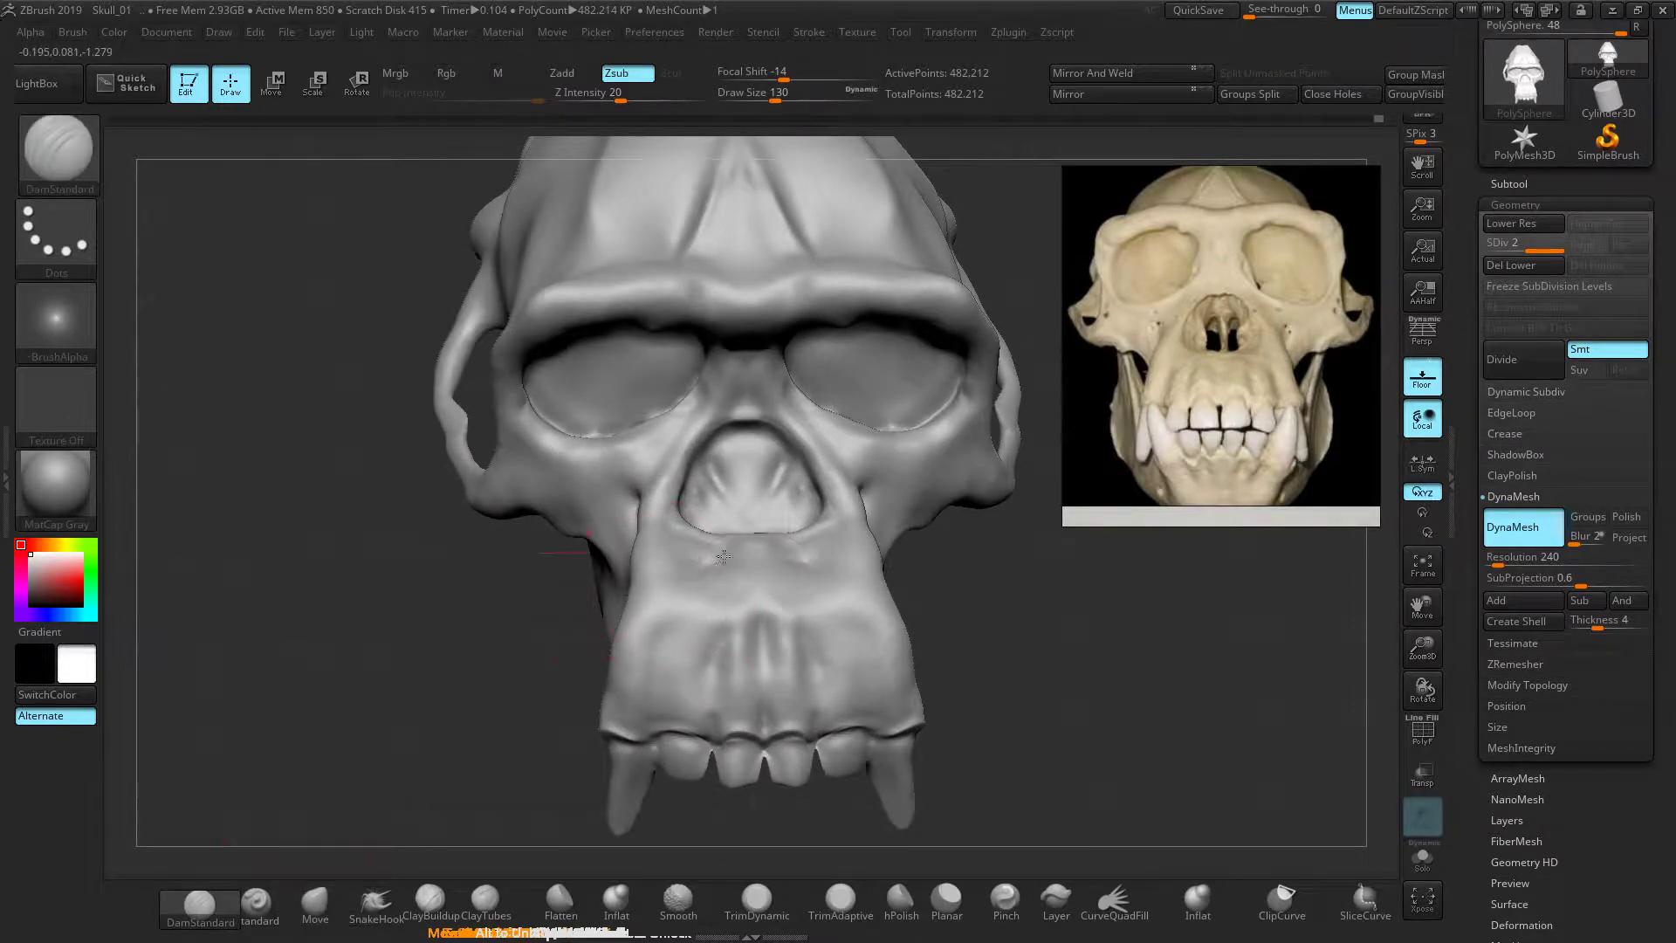
{"action": "key", "text": "p"}
{"action": "key", "text": "p"}
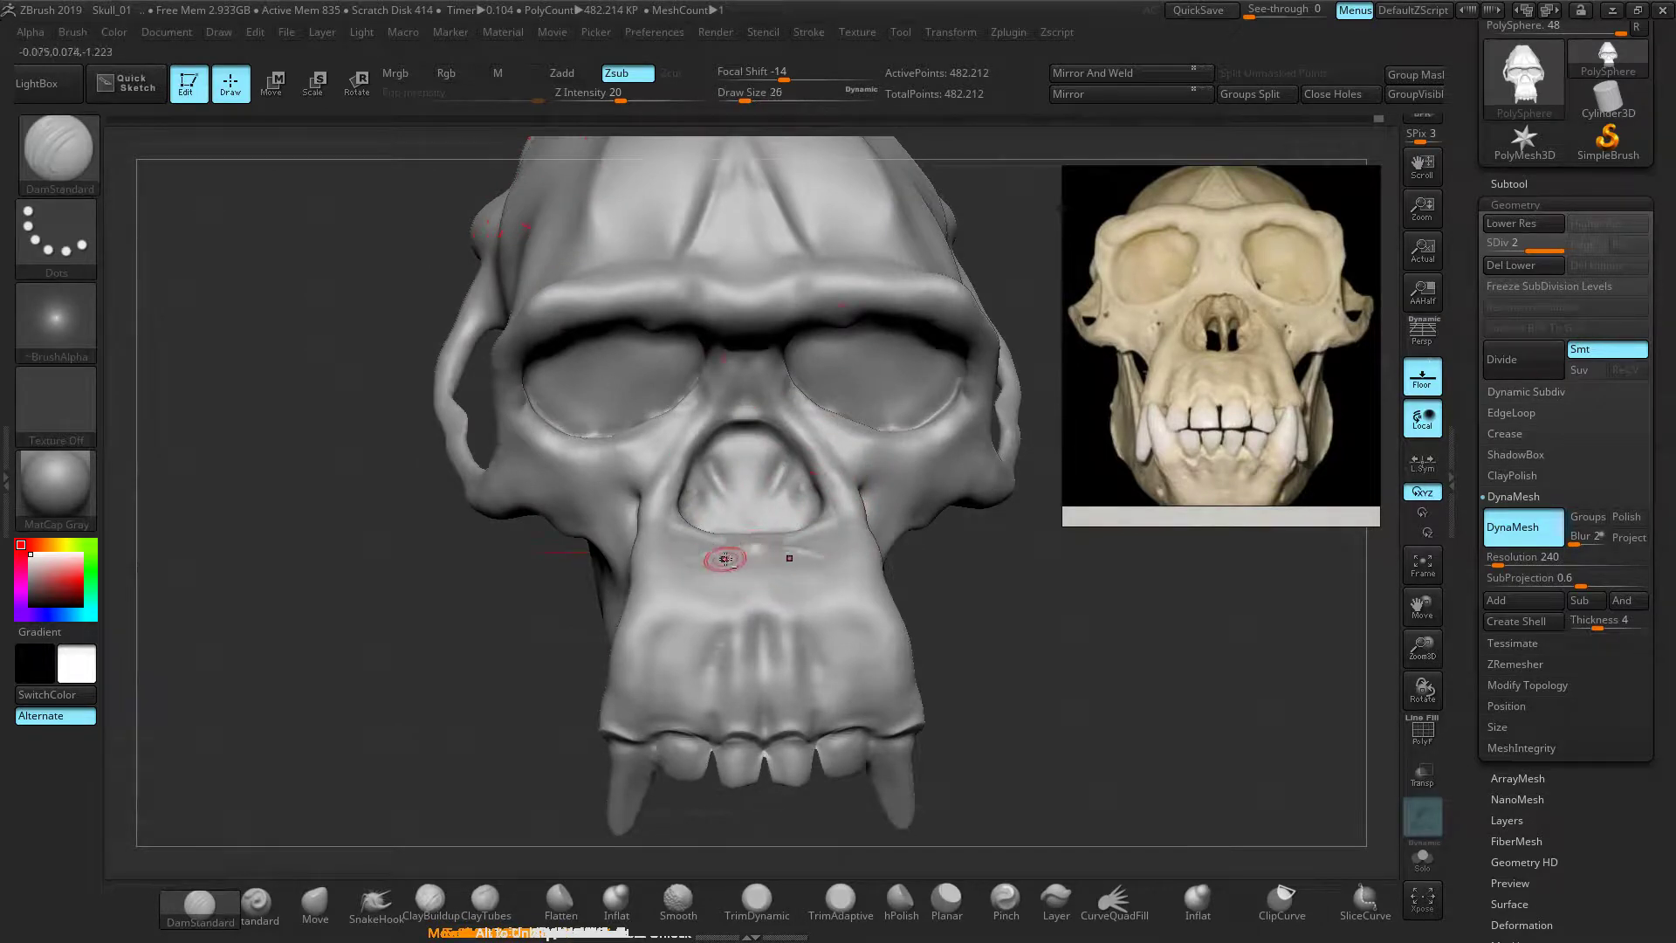
{"action": "left_click_drag", "start_coordinate": [620, 98], "coordinate": [601, 98]}
{"action": "key", "text": "shift"}
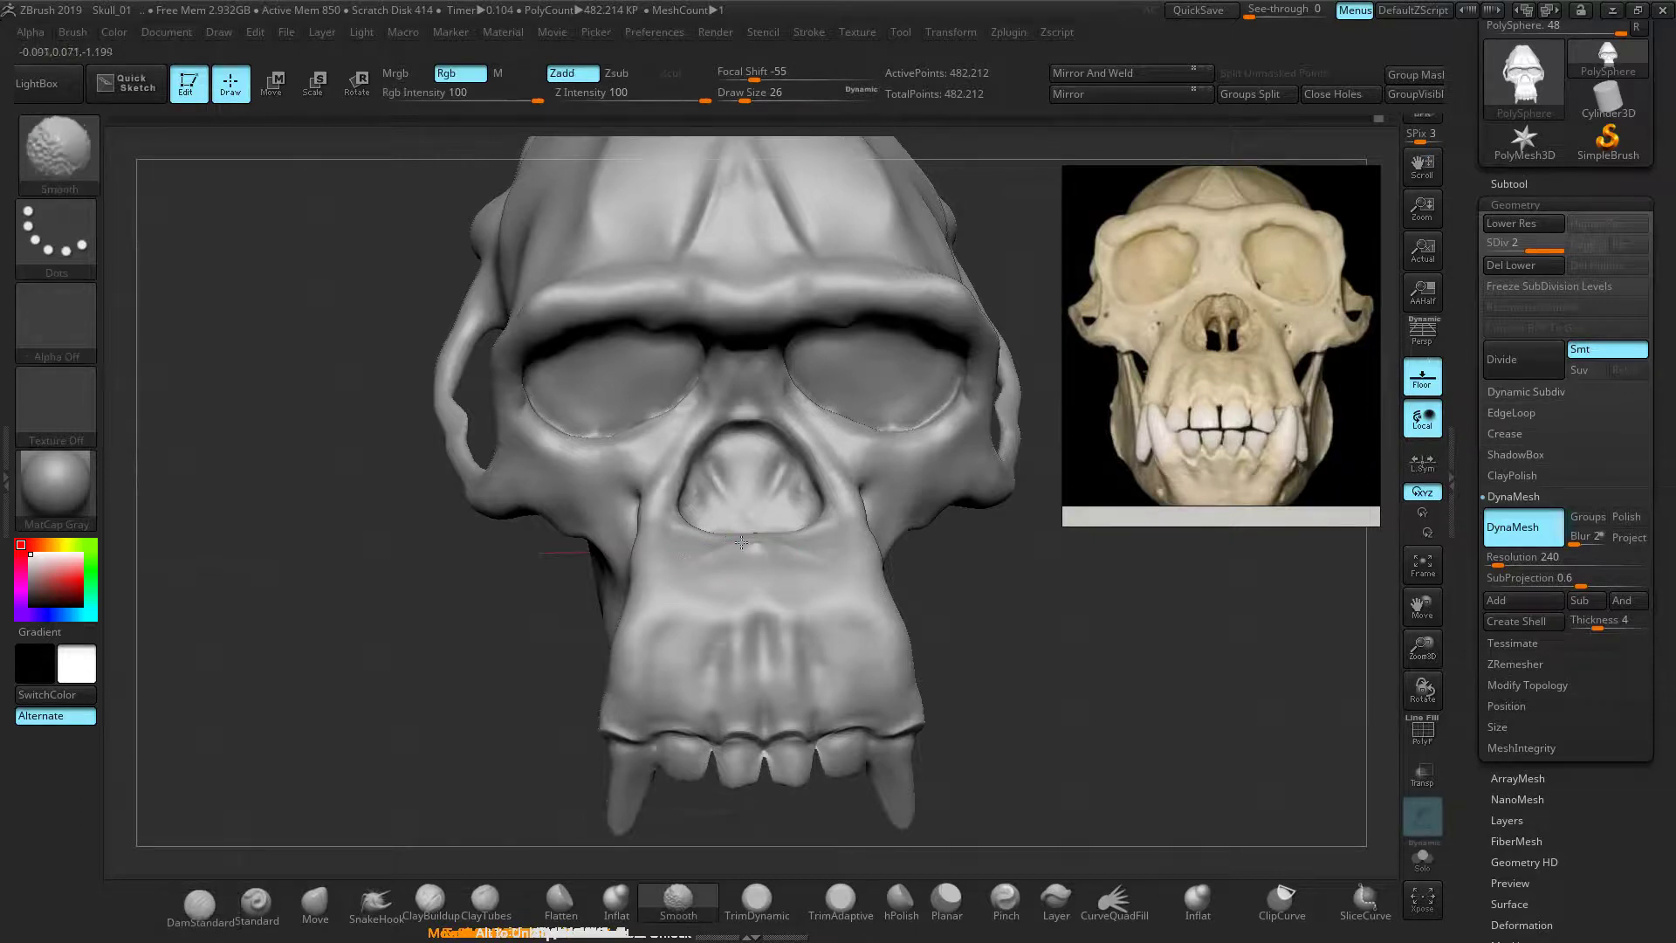
{"action": "key", "text": "alt"}
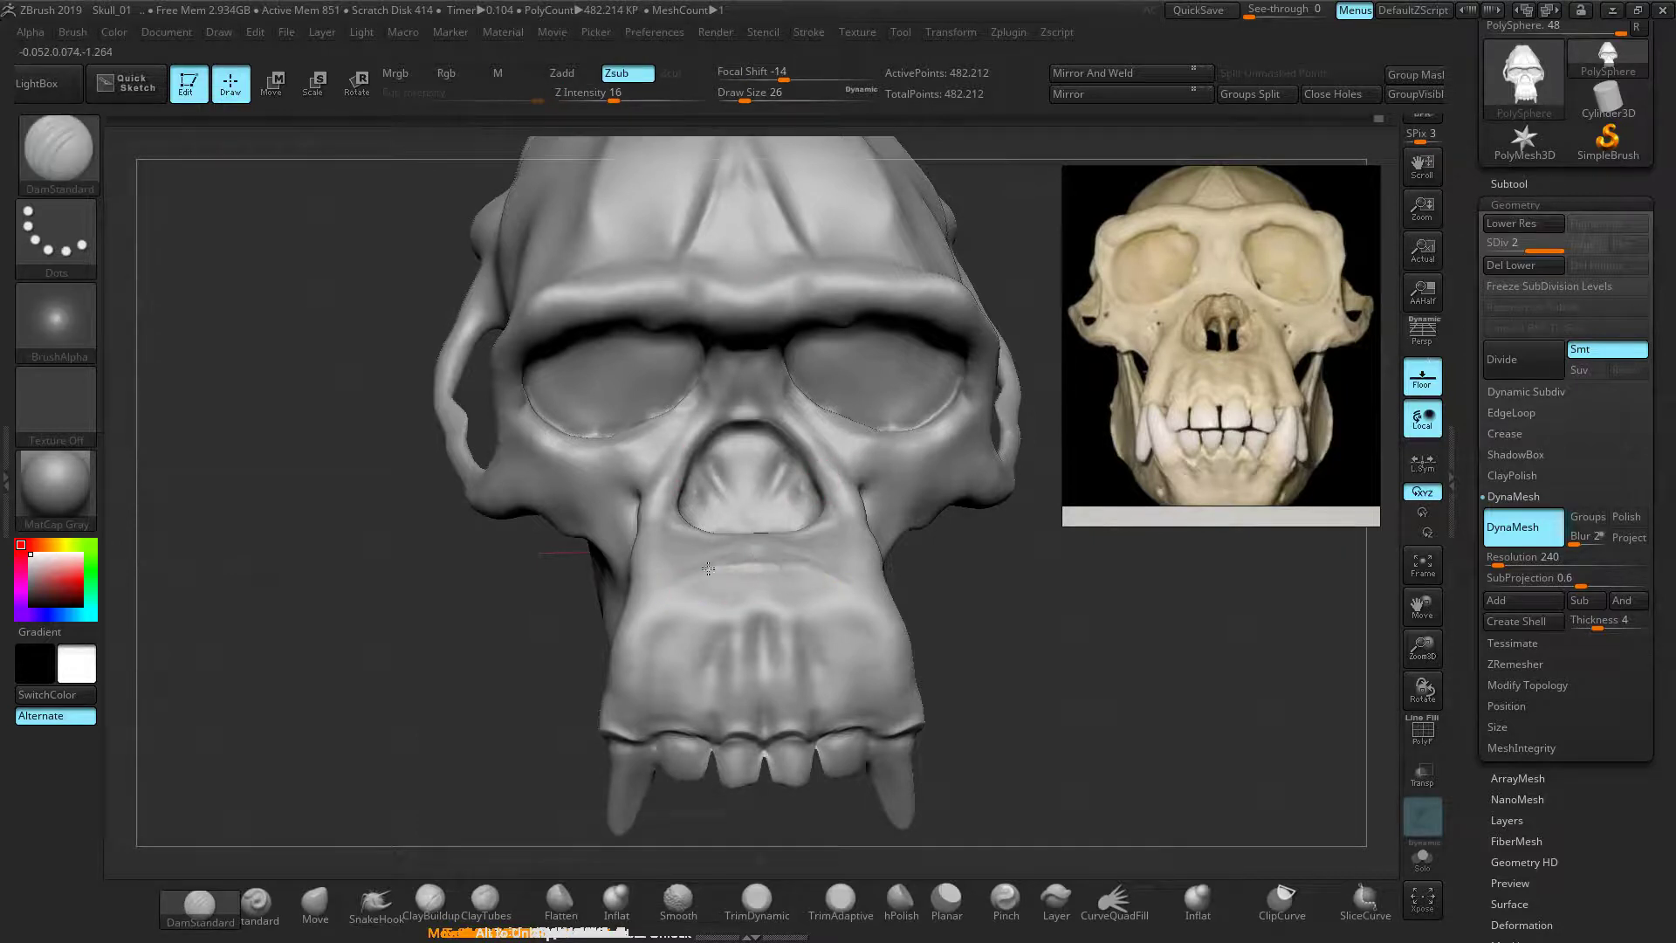
{"action": "key", "text": "shift"}
Refine the tooth-root ridges on the muzzle front and the nasal rim with DamStandard, raising the draw size to 38
{"action": "mouse_move", "coordinate": [920, 602]}
{"action": "left_mouse_down"}
{"action": "mouse_move", "coordinate": [995, 690]}
{"action": "mouse_move", "coordinate": [834, 565]}
{"action": "mouse_move", "coordinate": [982, 627]}
{"action": "left_mouse_up"}
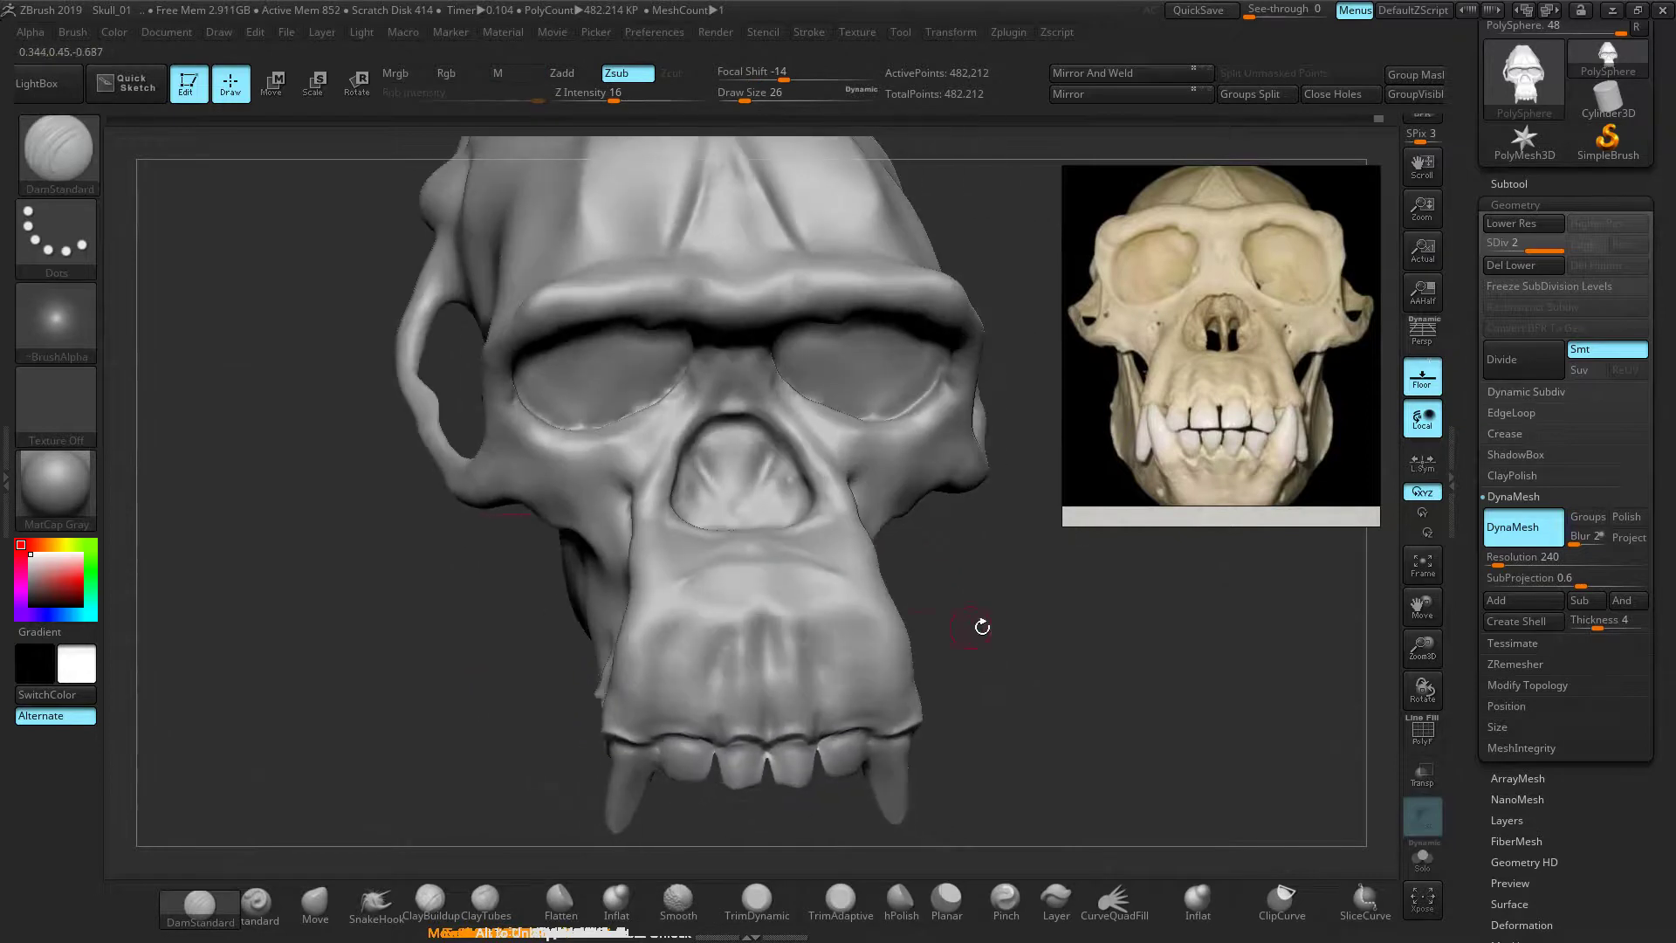
{"action": "key", "text": "shift"}
{"action": "mouse_move", "coordinate": [814, 600]}
{"action": "left_mouse_down"}
{"action": "mouse_move", "coordinate": [825, 694]}
{"action": "mouse_move", "coordinate": [862, 667]}
{"action": "mouse_move", "coordinate": [878, 687]}
{"action": "mouse_move", "coordinate": [796, 651]}
{"action": "left_mouse_up"}
{"action": "mouse_move", "coordinate": [1038, 603]}
{"action": "left_mouse_down"}
{"action": "mouse_move", "coordinate": [1023, 560]}
{"action": "mouse_move", "coordinate": [1002, 567]}
{"action": "mouse_move", "coordinate": [1026, 589]}
{"action": "left_mouse_up"}
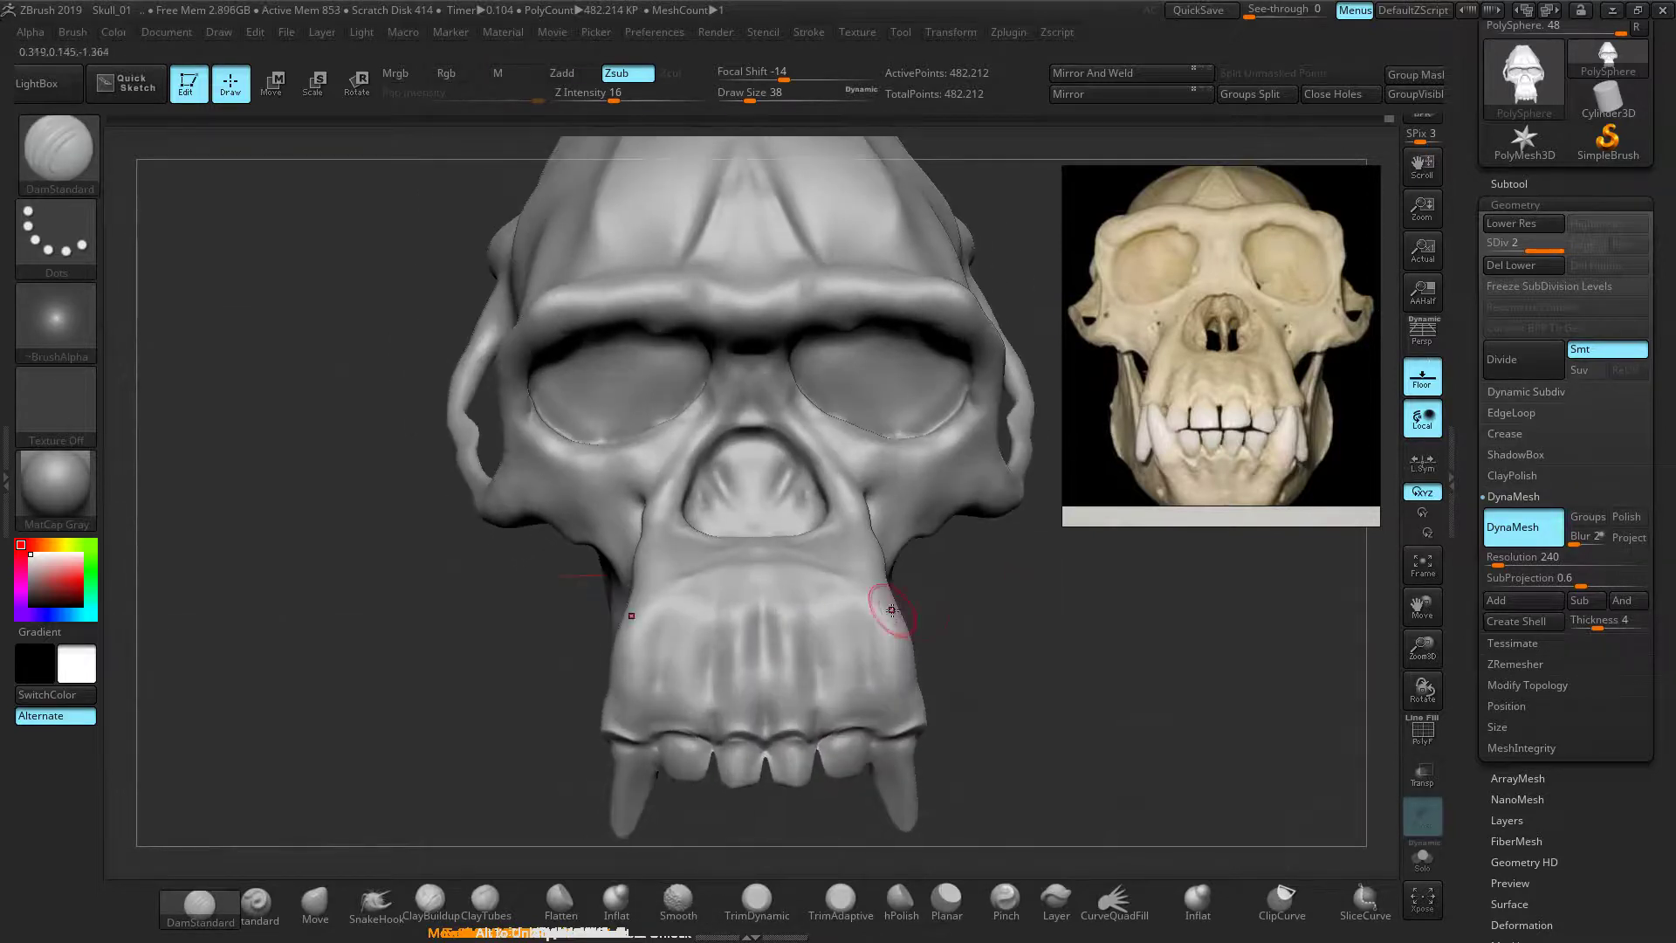
{"action": "left_click_drag", "start_coordinate": [818, 555], "coordinate": [851, 535]}
{"action": "mouse_move", "coordinate": [822, 435]}
{"action": "left_mouse_down"}
{"action": "mouse_move", "coordinate": [880, 487]}
{"action": "mouse_move", "coordinate": [851, 476]}
{"action": "mouse_move", "coordinate": [862, 496]}
{"action": "left_mouse_up"}
Compare SDiv 1 with SDiv 2, and refine and smooth the inner surface and rim of the nasal cavity at SDiv 2
{"action": "key", "text": "shift+d"}
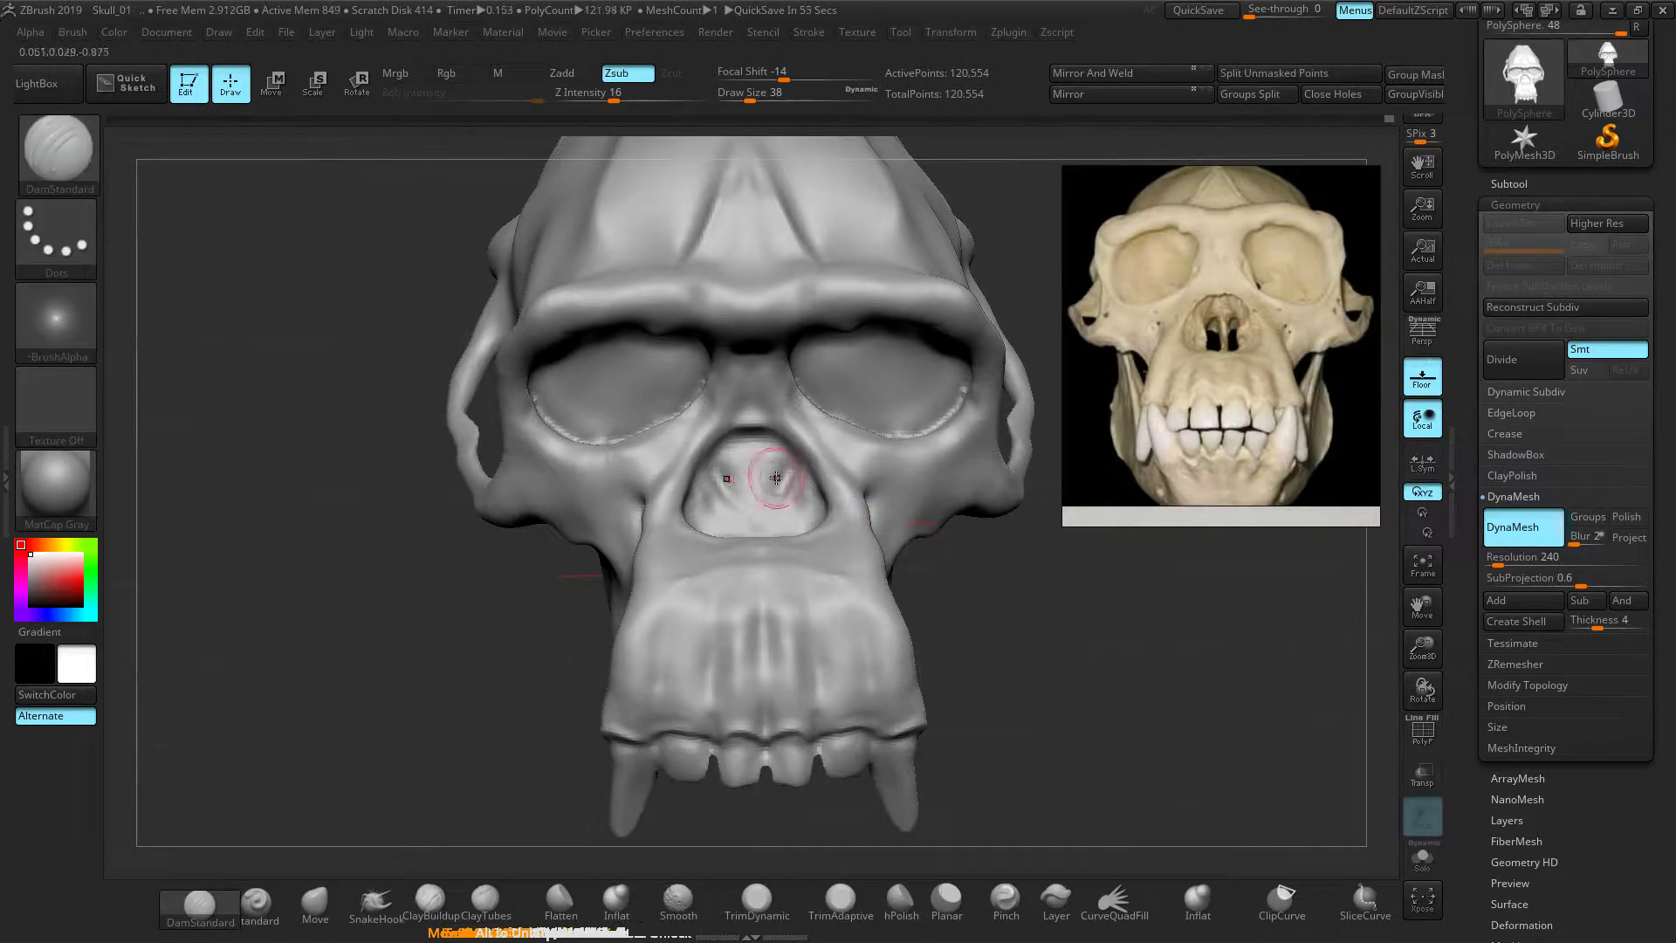
{"action": "key", "text": "ctrl+d"}
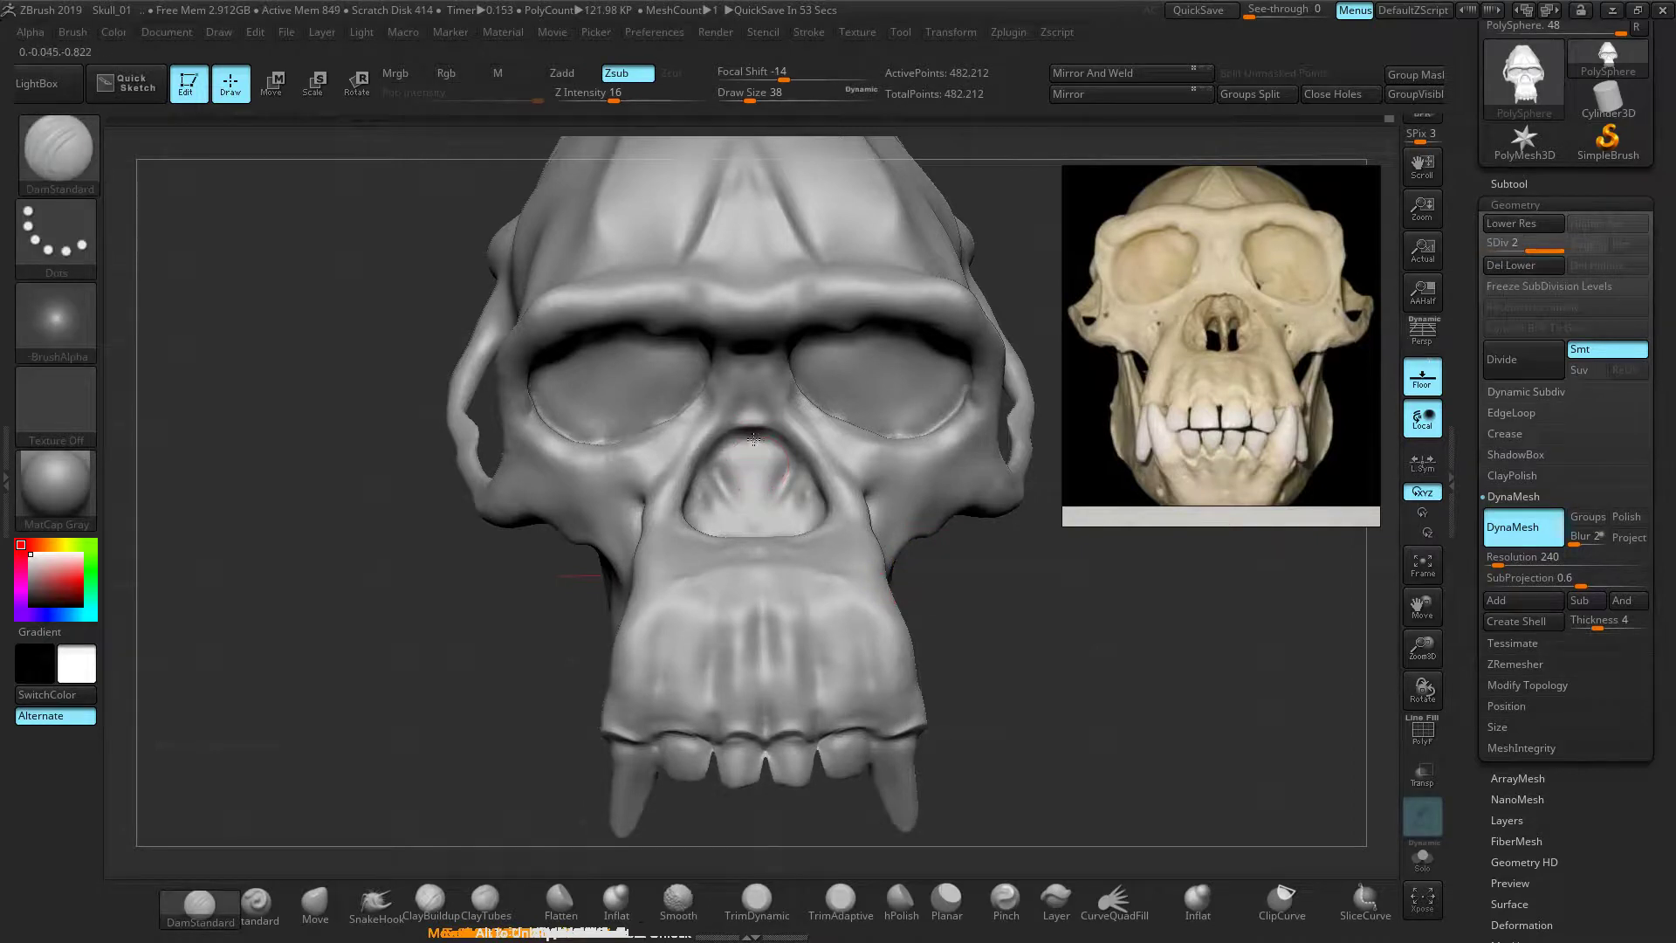
{"action": "left_click_drag", "start_coordinate": [980, 568], "coordinate": [845, 495]}
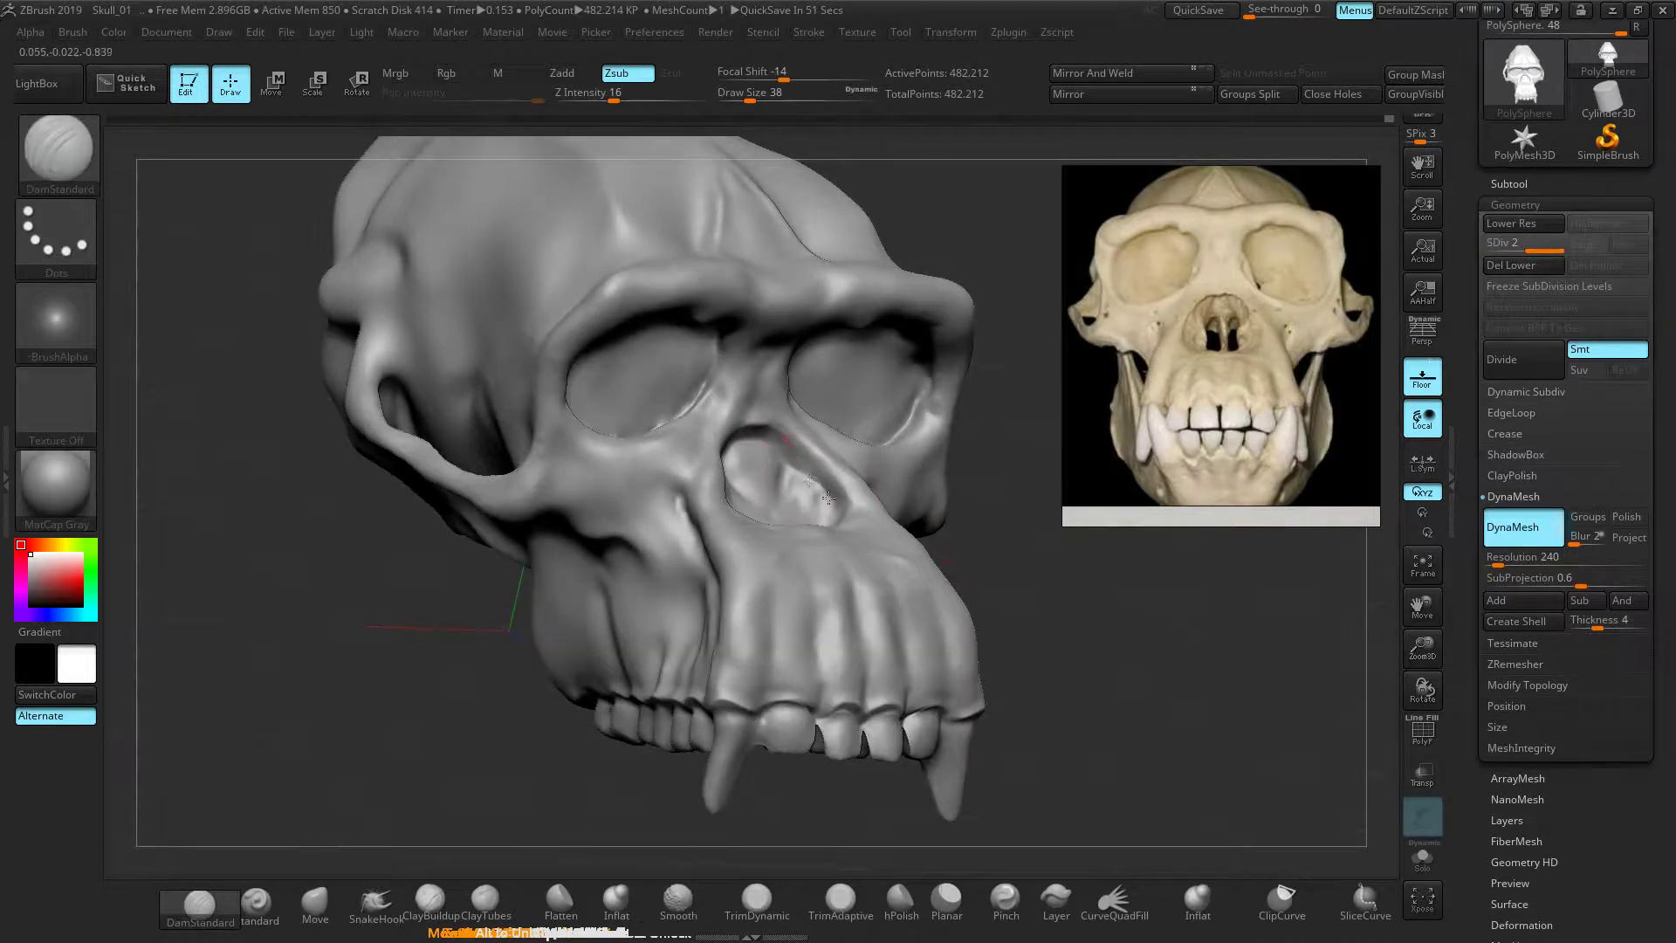
{"action": "left_click_drag", "start_coordinate": [1050, 558], "coordinate": [885, 553]}
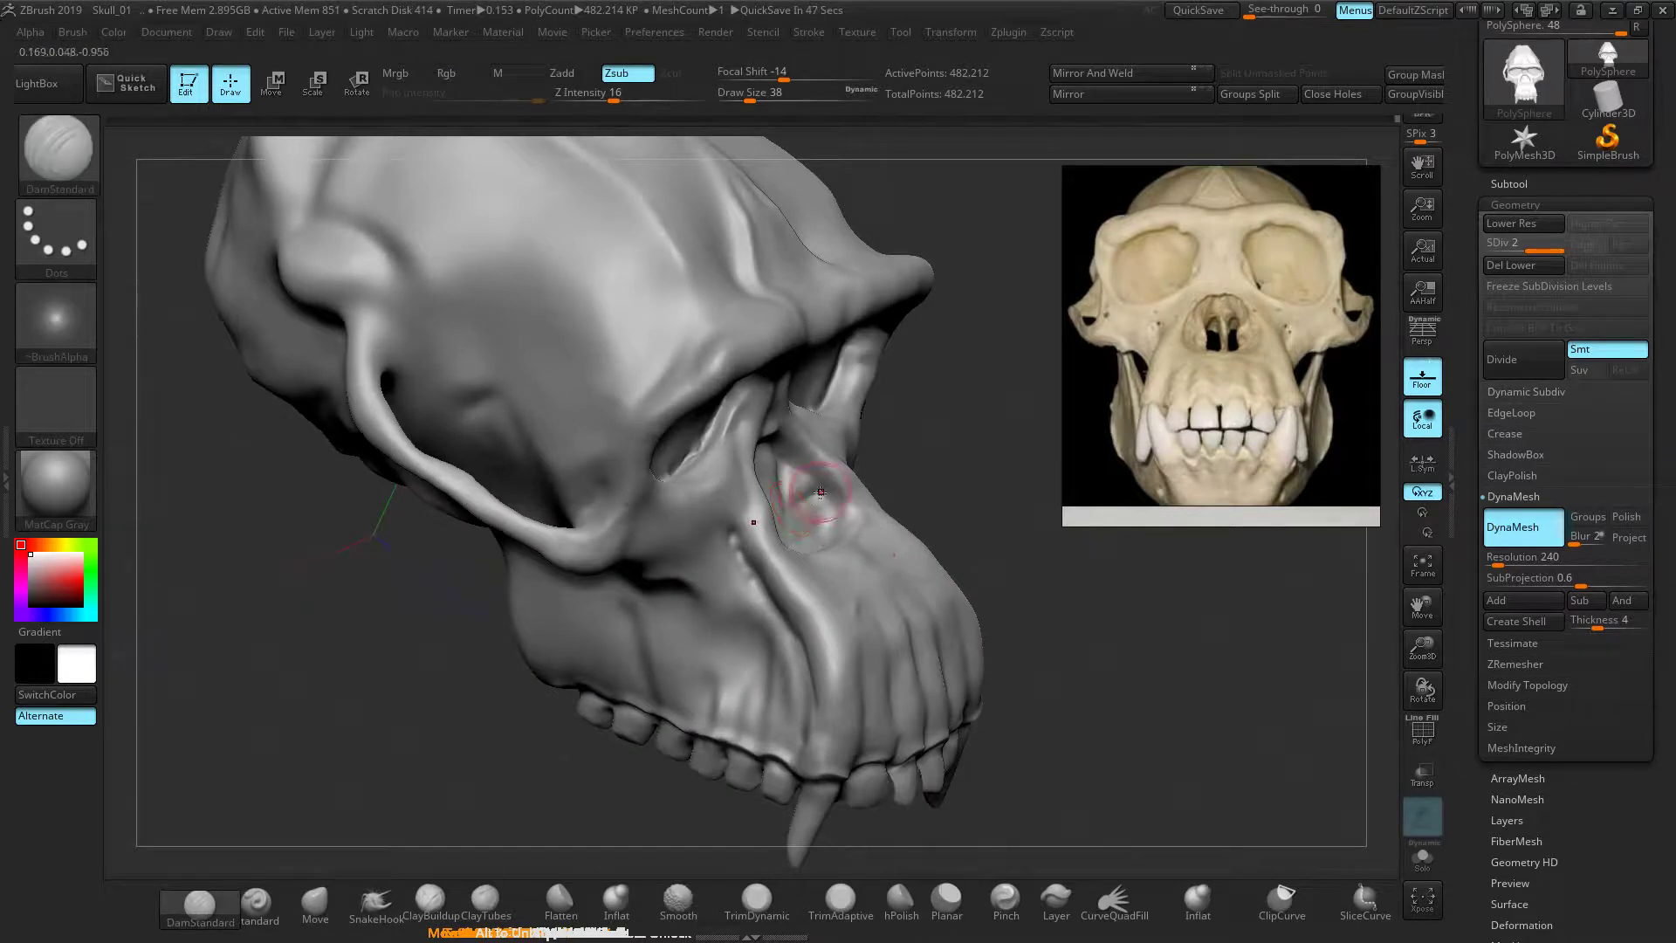
{"action": "left_click_drag", "start_coordinate": [802, 502], "coordinate": [807, 481], "text": "shift"}
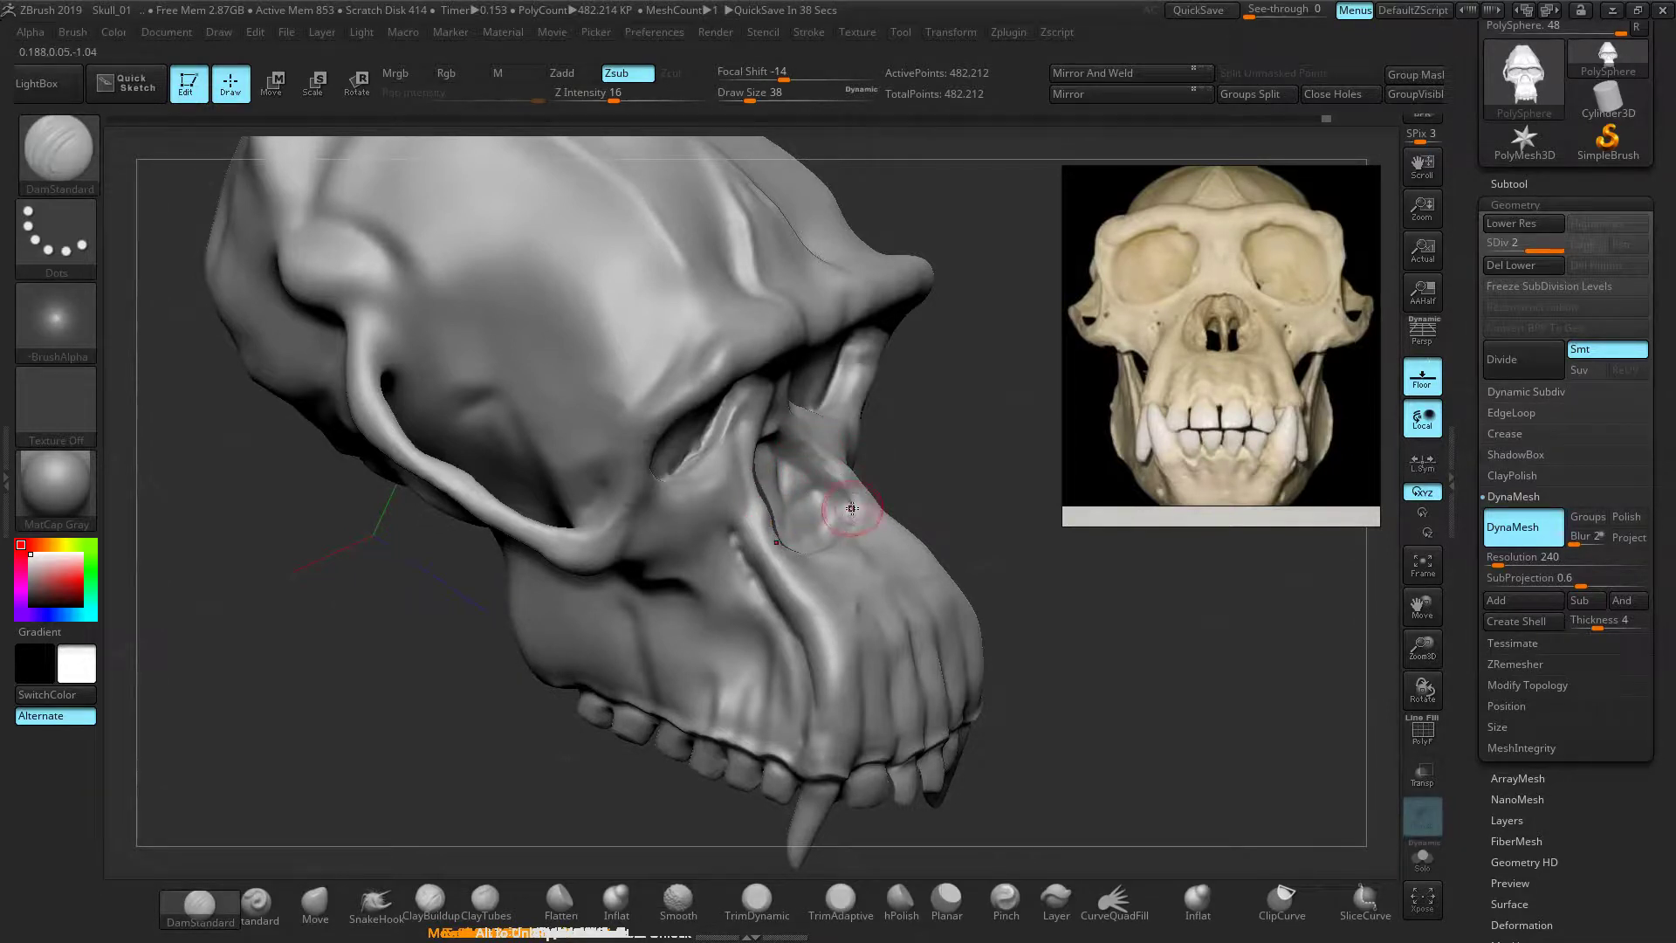
{"action": "left_click_drag", "start_coordinate": [975, 486], "coordinate": [883, 530]}
{"action": "left_click_drag", "start_coordinate": [969, 497], "coordinate": [944, 444]}
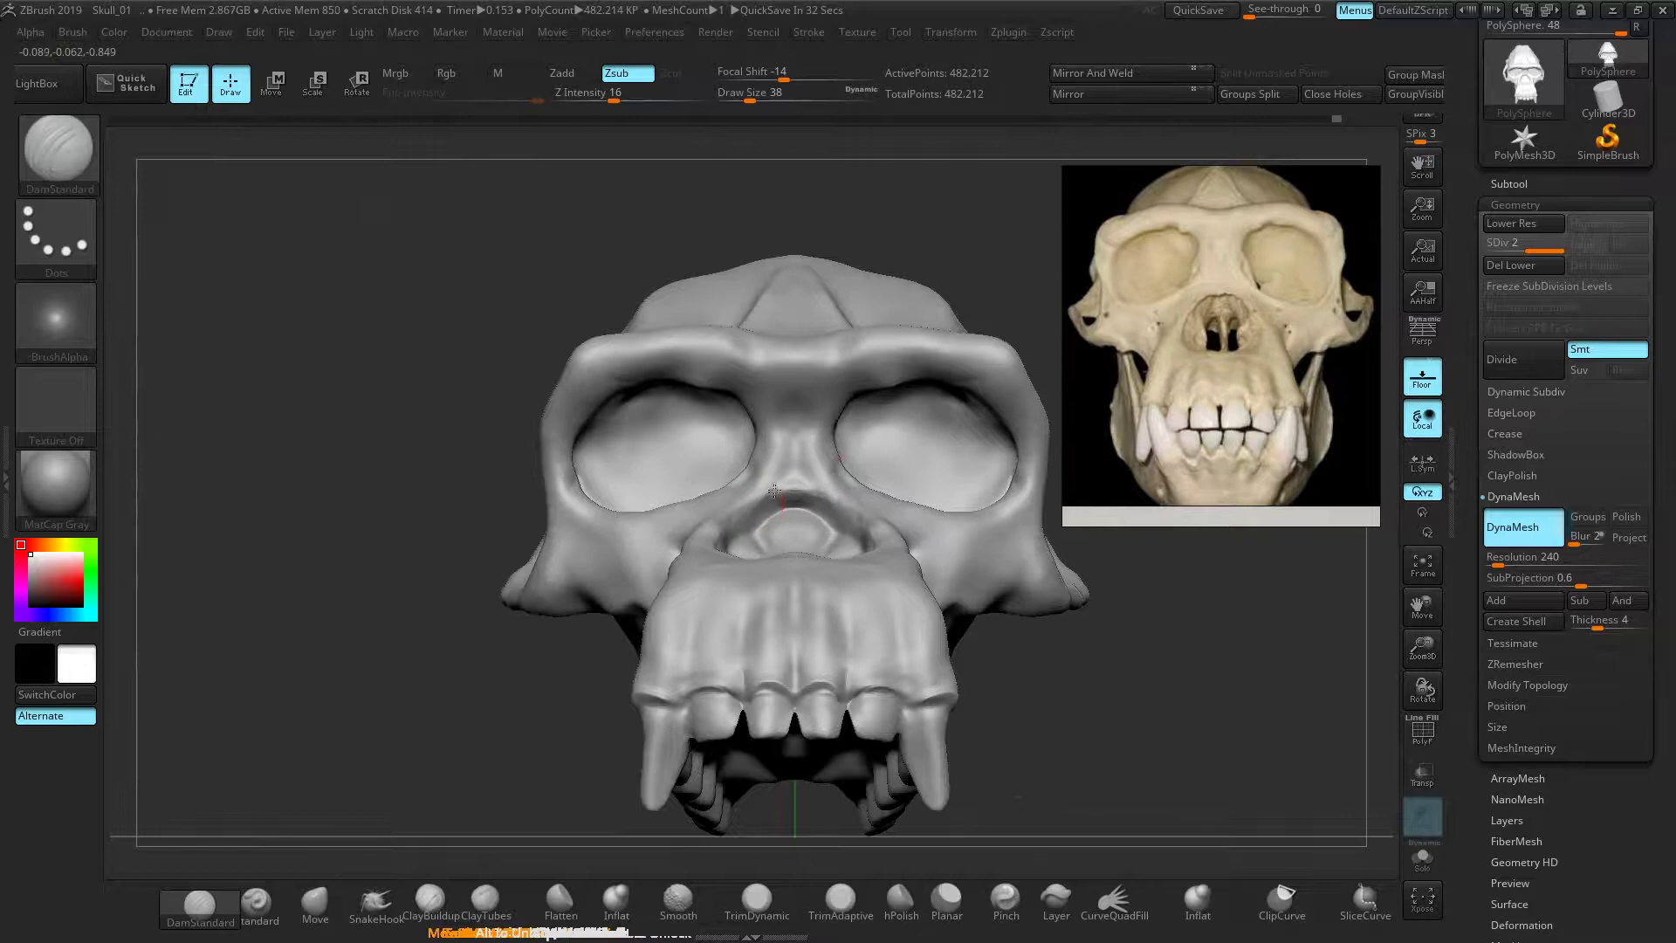
Flatten the temple behind the brow ridge with hPolish at draw size 114 and Z intensity 20, undoing an unwanted stroke
{"action": "mouse_move", "coordinate": [576, 727]}
{"action": "left_mouse_down"}
{"action": "mouse_move", "coordinate": [572, 759]}
{"action": "mouse_move", "coordinate": [596, 740]}
{"action": "left_mouse_up"}
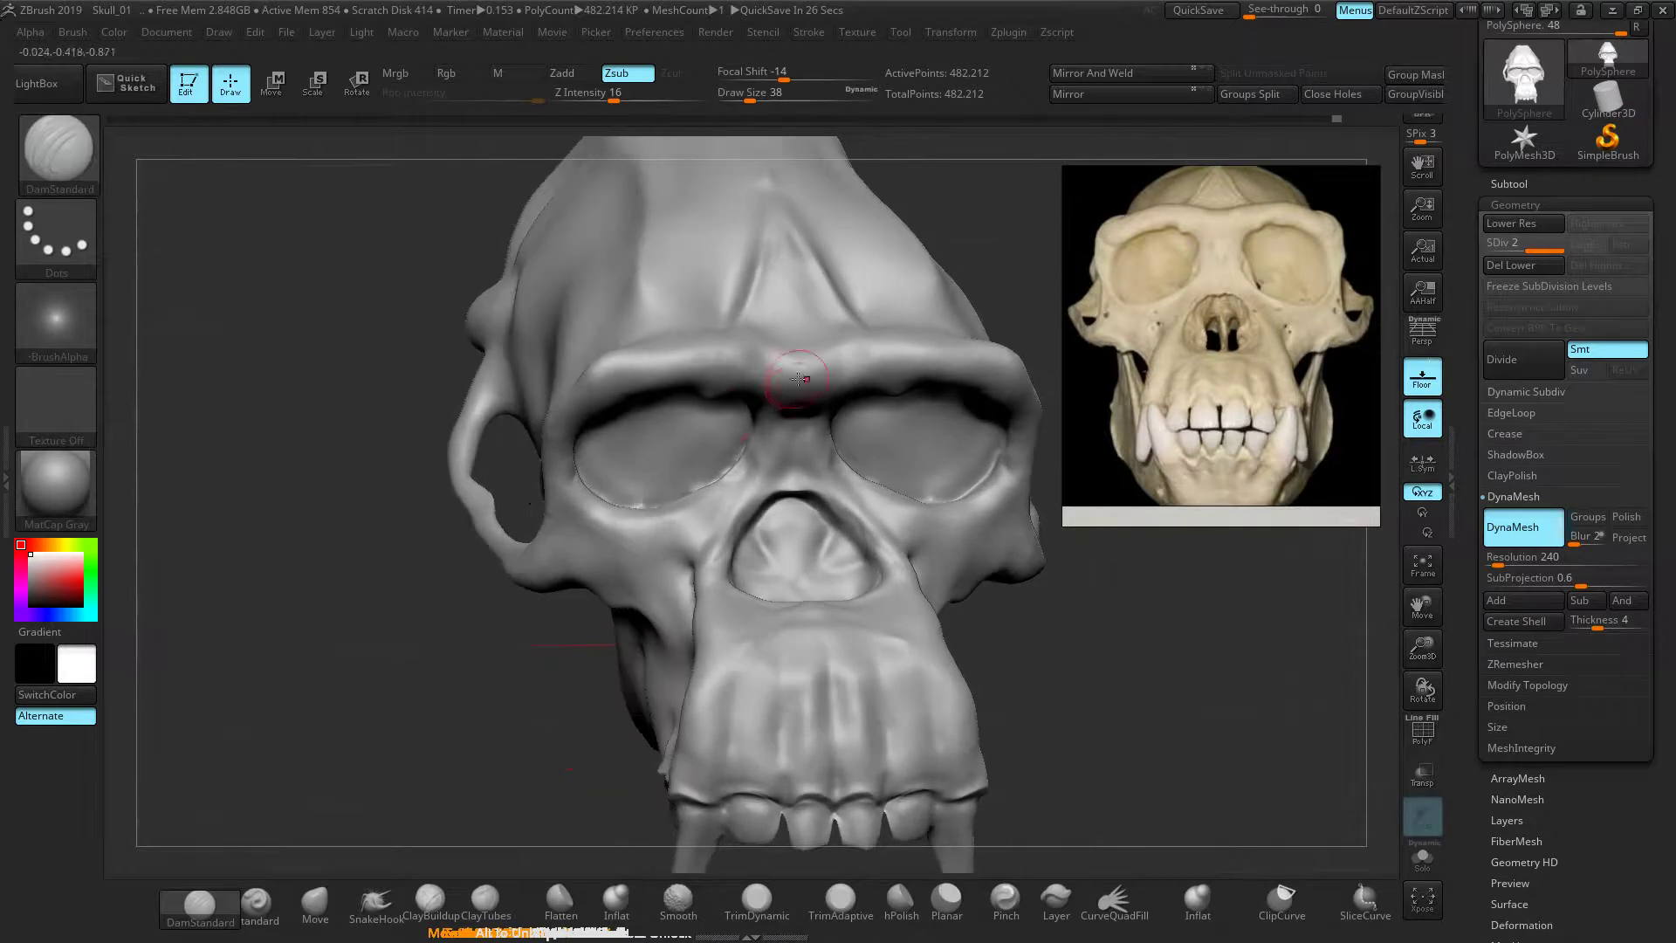
{"action": "left_click_drag", "start_coordinate": [1065, 699], "coordinate": [951, 432]}
{"action": "left_click_drag", "start_coordinate": [364, 558], "coordinate": [652, 521]}
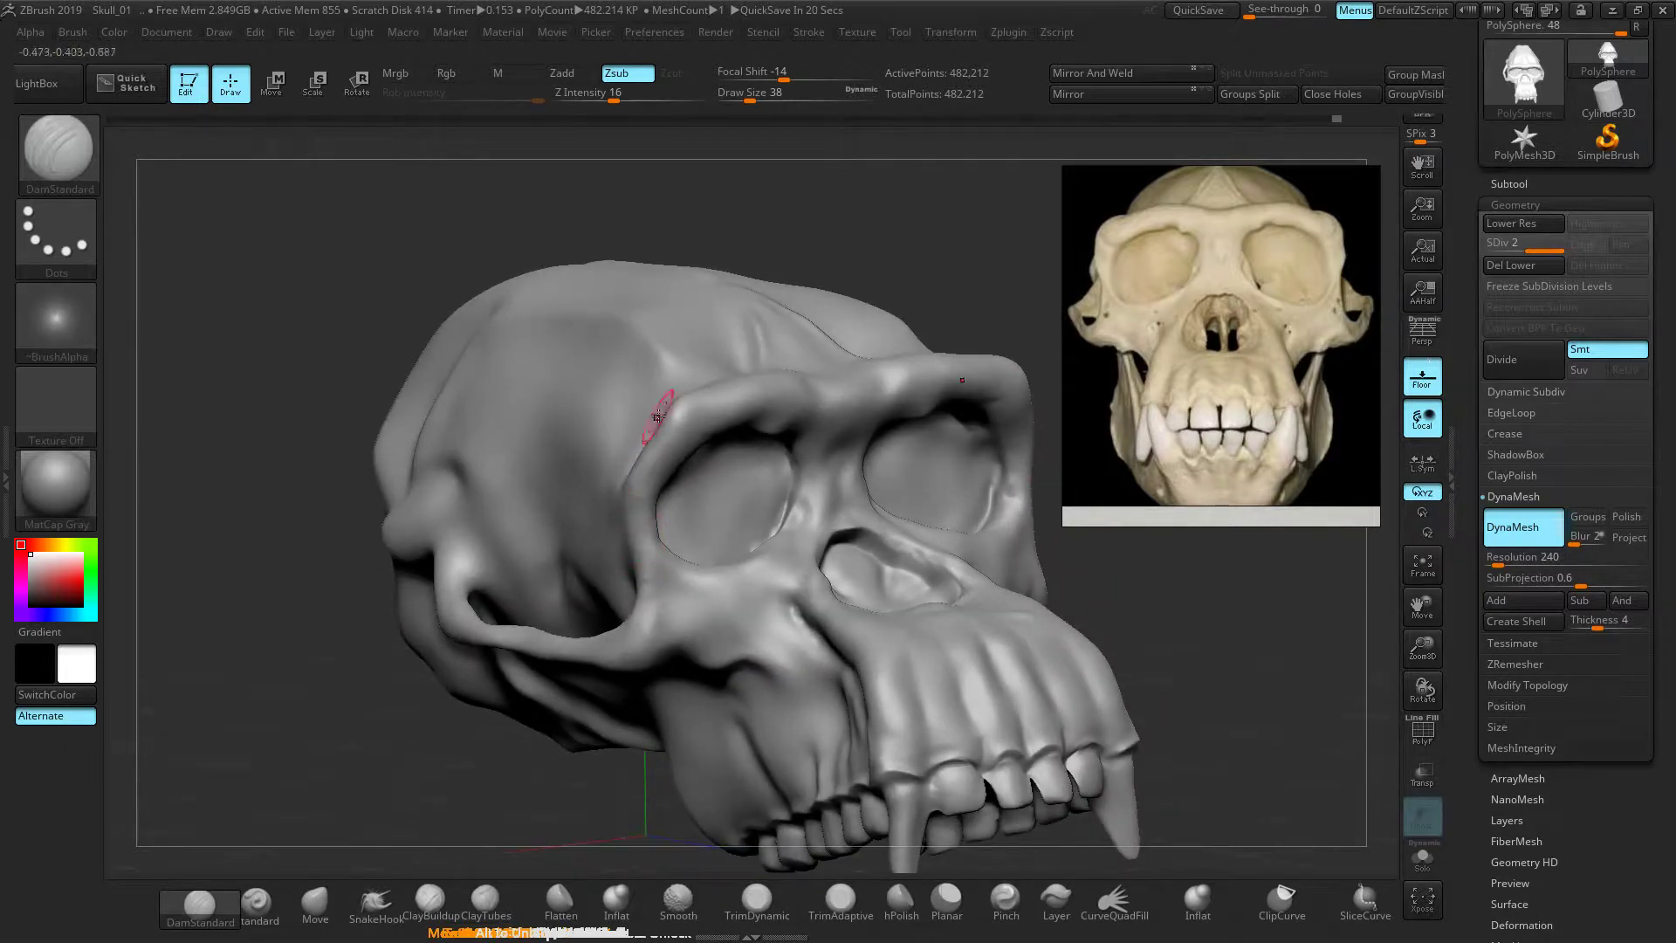
{"action": "left_click_drag", "start_coordinate": [346, 653], "coordinate": [625, 470]}
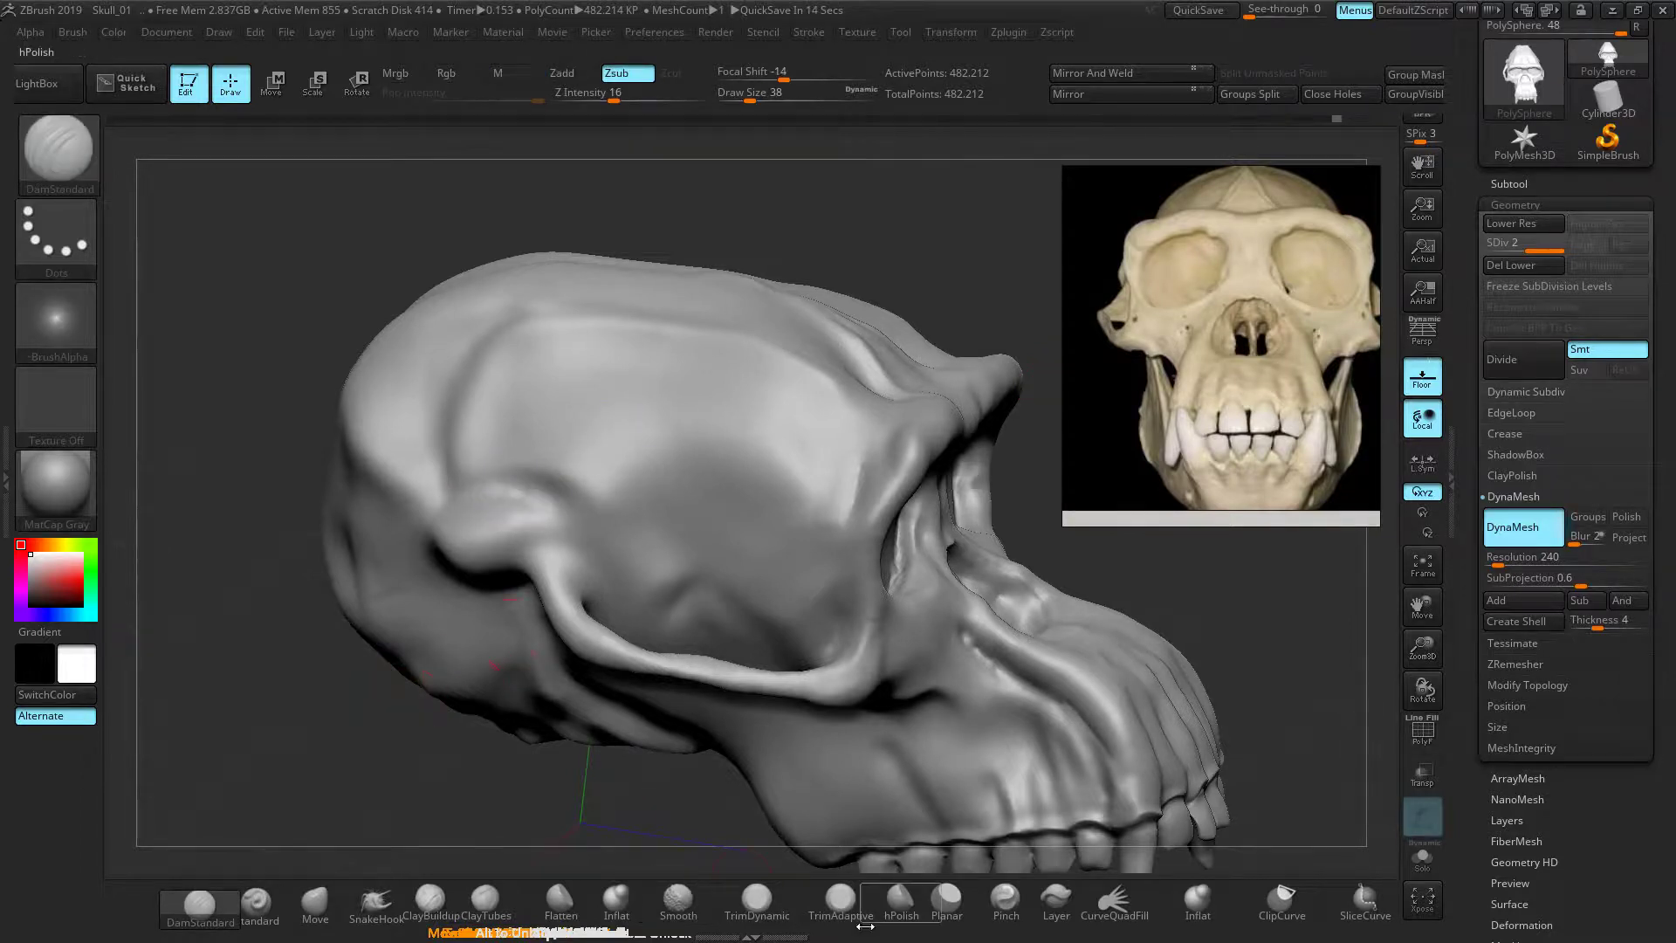
{"action": "left_click", "coordinate": [756, 899]}
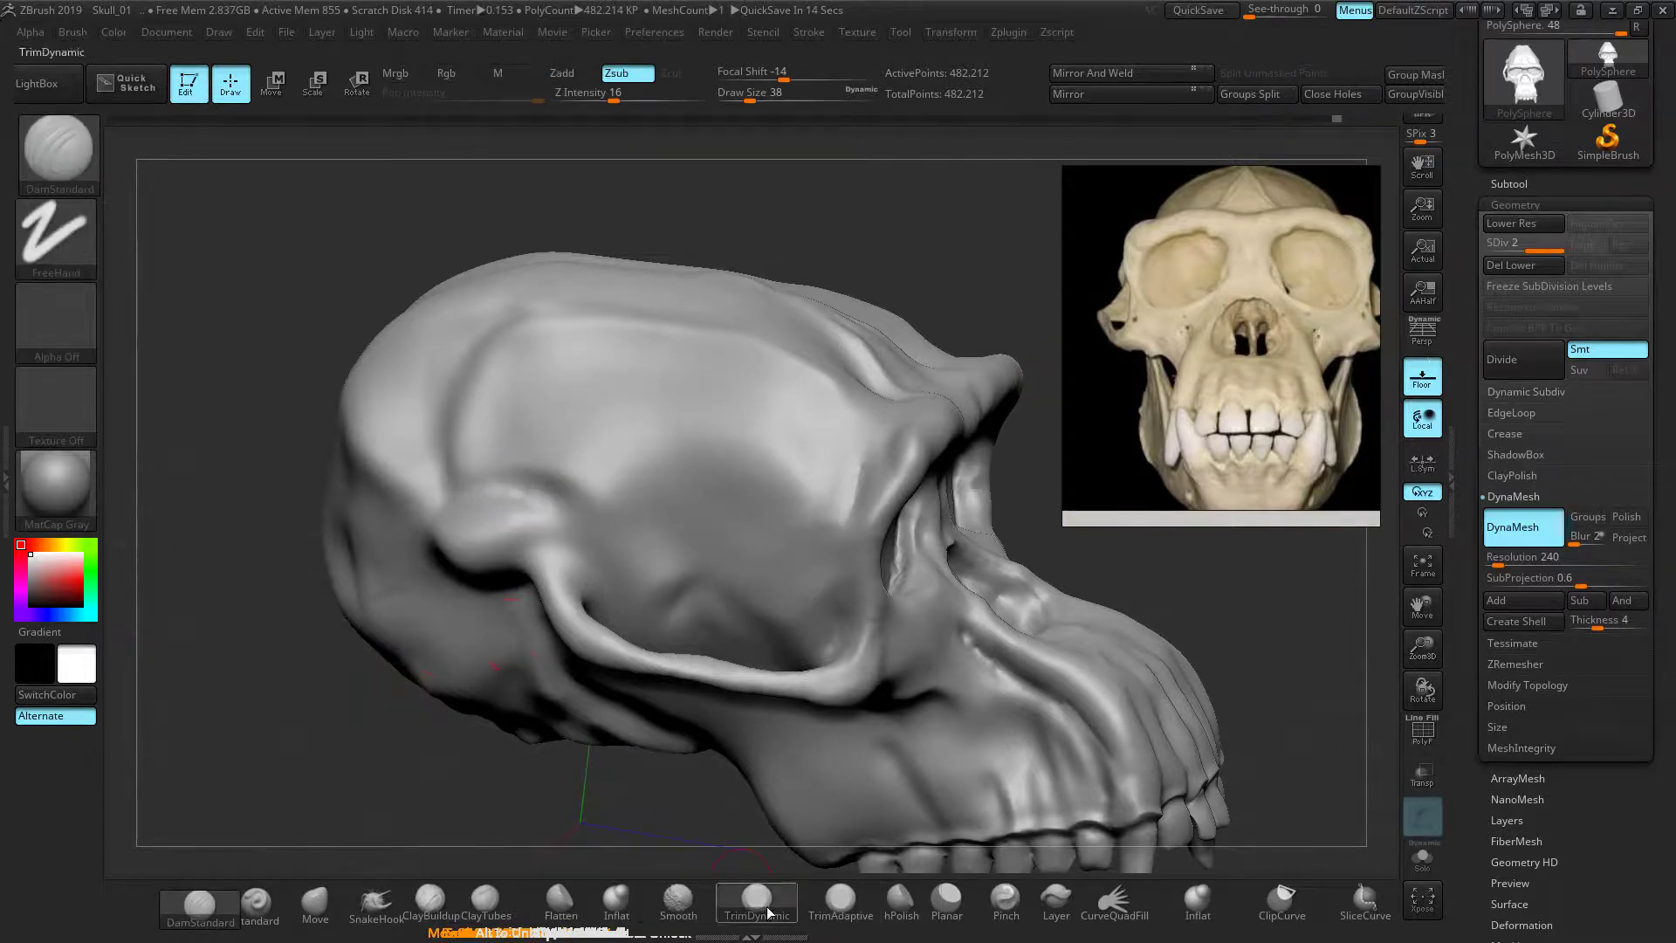
{"action": "left_click", "coordinate": [899, 907]}
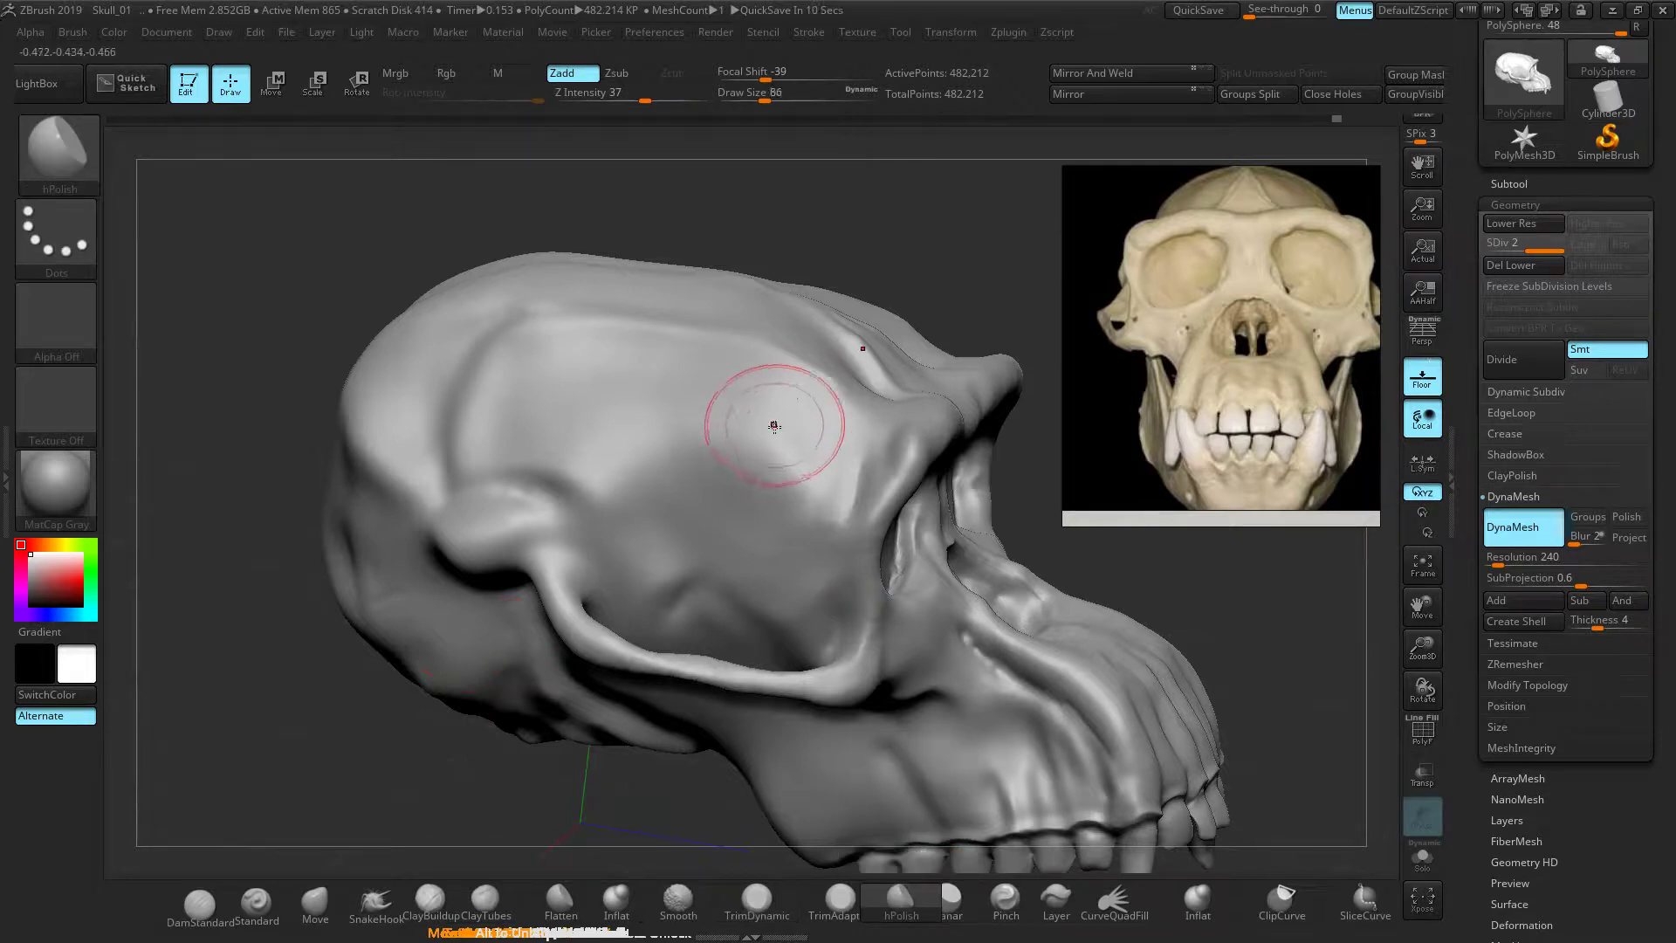
{"action": "key", "text": "ctrl"}
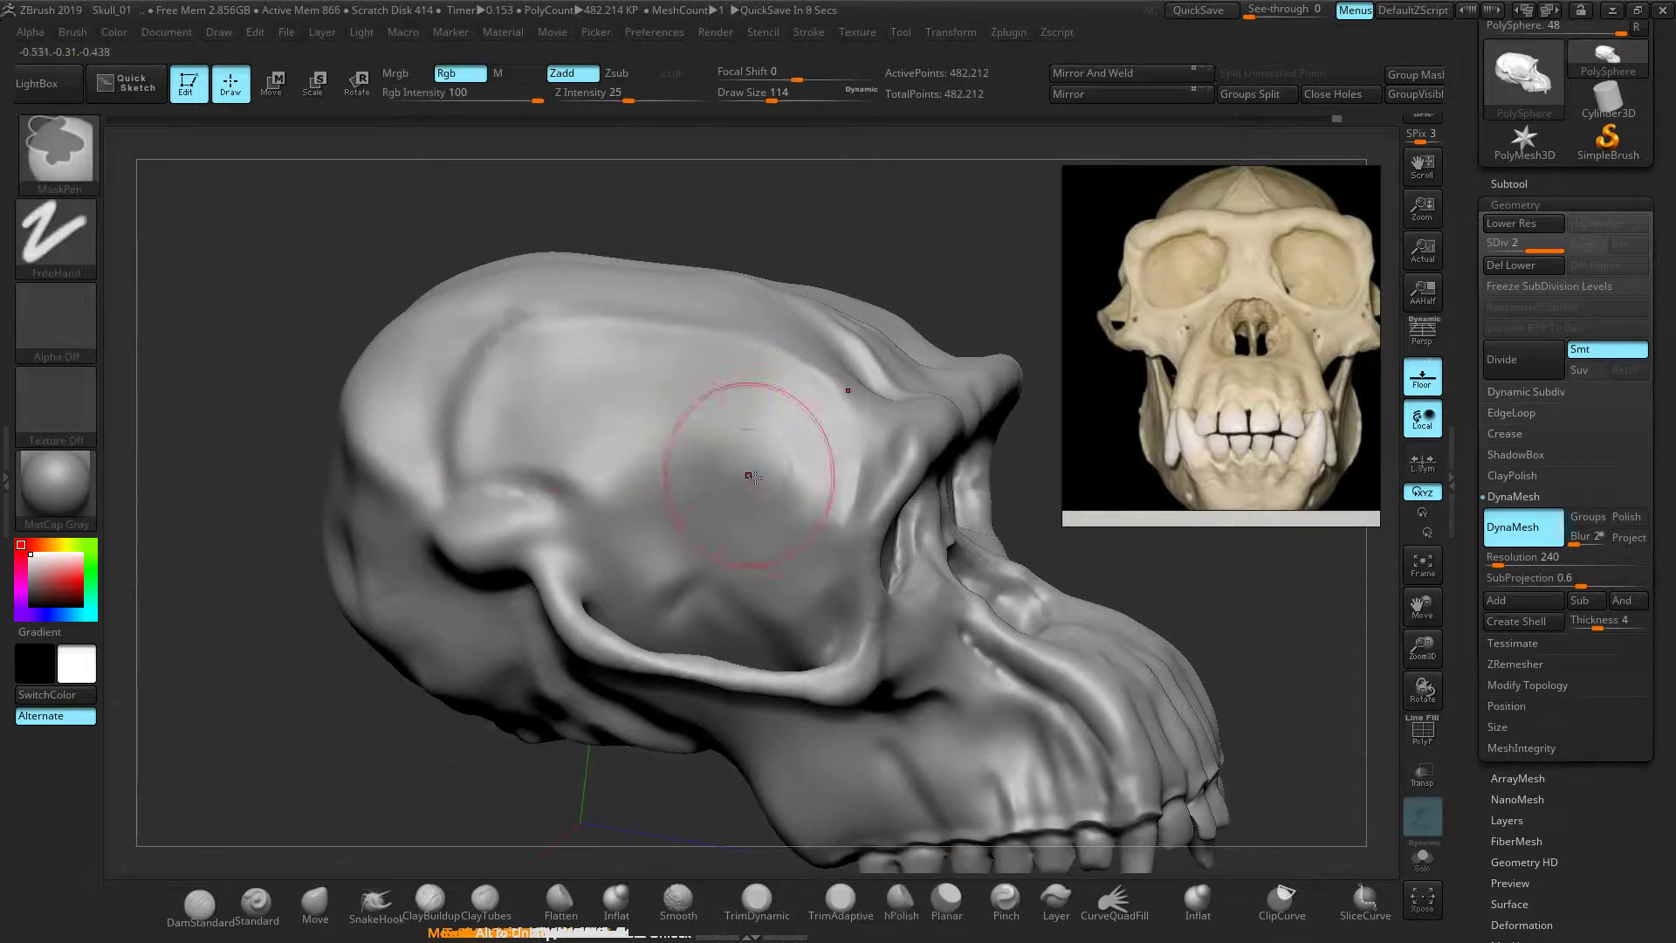
{"action": "left_click_drag", "start_coordinate": [689, 392], "coordinate": [717, 401]}
{"action": "key", "text": "ctrl+z"}
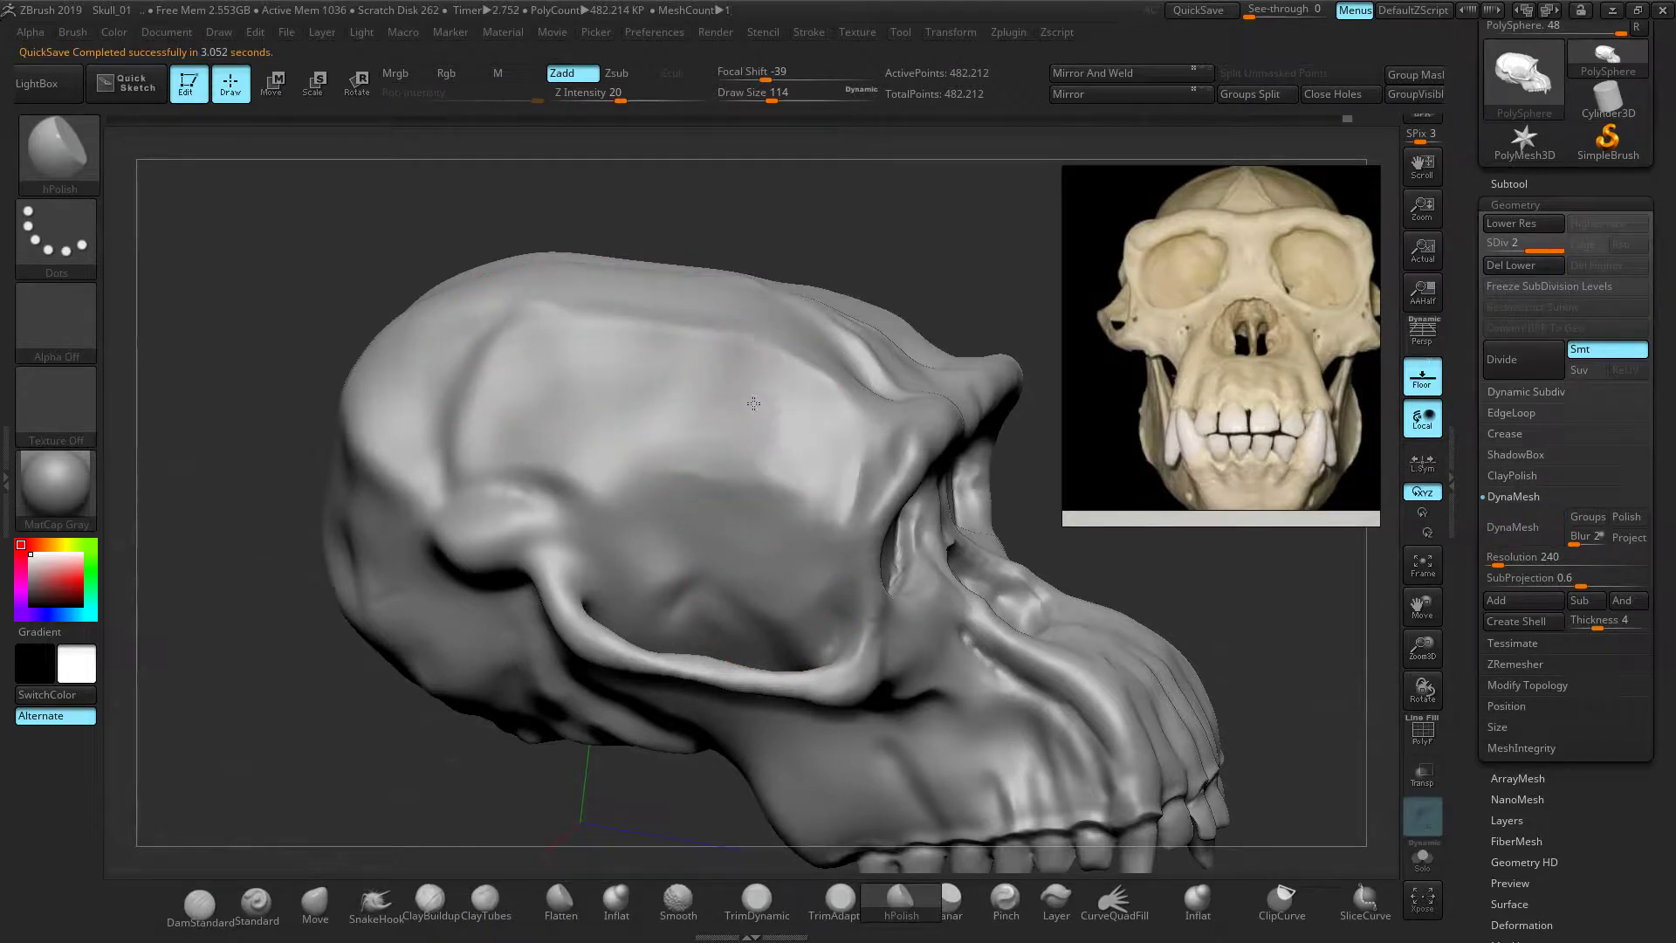
Apply ClayPolish with Max 15 to the whole skull, clear the mask and apply ClayPolish again
{"action": "left_click_drag", "start_coordinate": [297, 569], "coordinate": [187, 576]}
{"action": "mouse_move", "coordinate": [446, 584]}
{"action": "right_mouse_down", "text": "ctrl"}
{"action": "mouse_move", "coordinate": [494, 565]}
{"action": "mouse_move", "coordinate": [430, 506]}
{"action": "mouse_move", "coordinate": [497, 538]}
{"action": "mouse_move", "coordinate": [506, 520]}
{"action": "right_mouse_up", "text": "ctrl"}
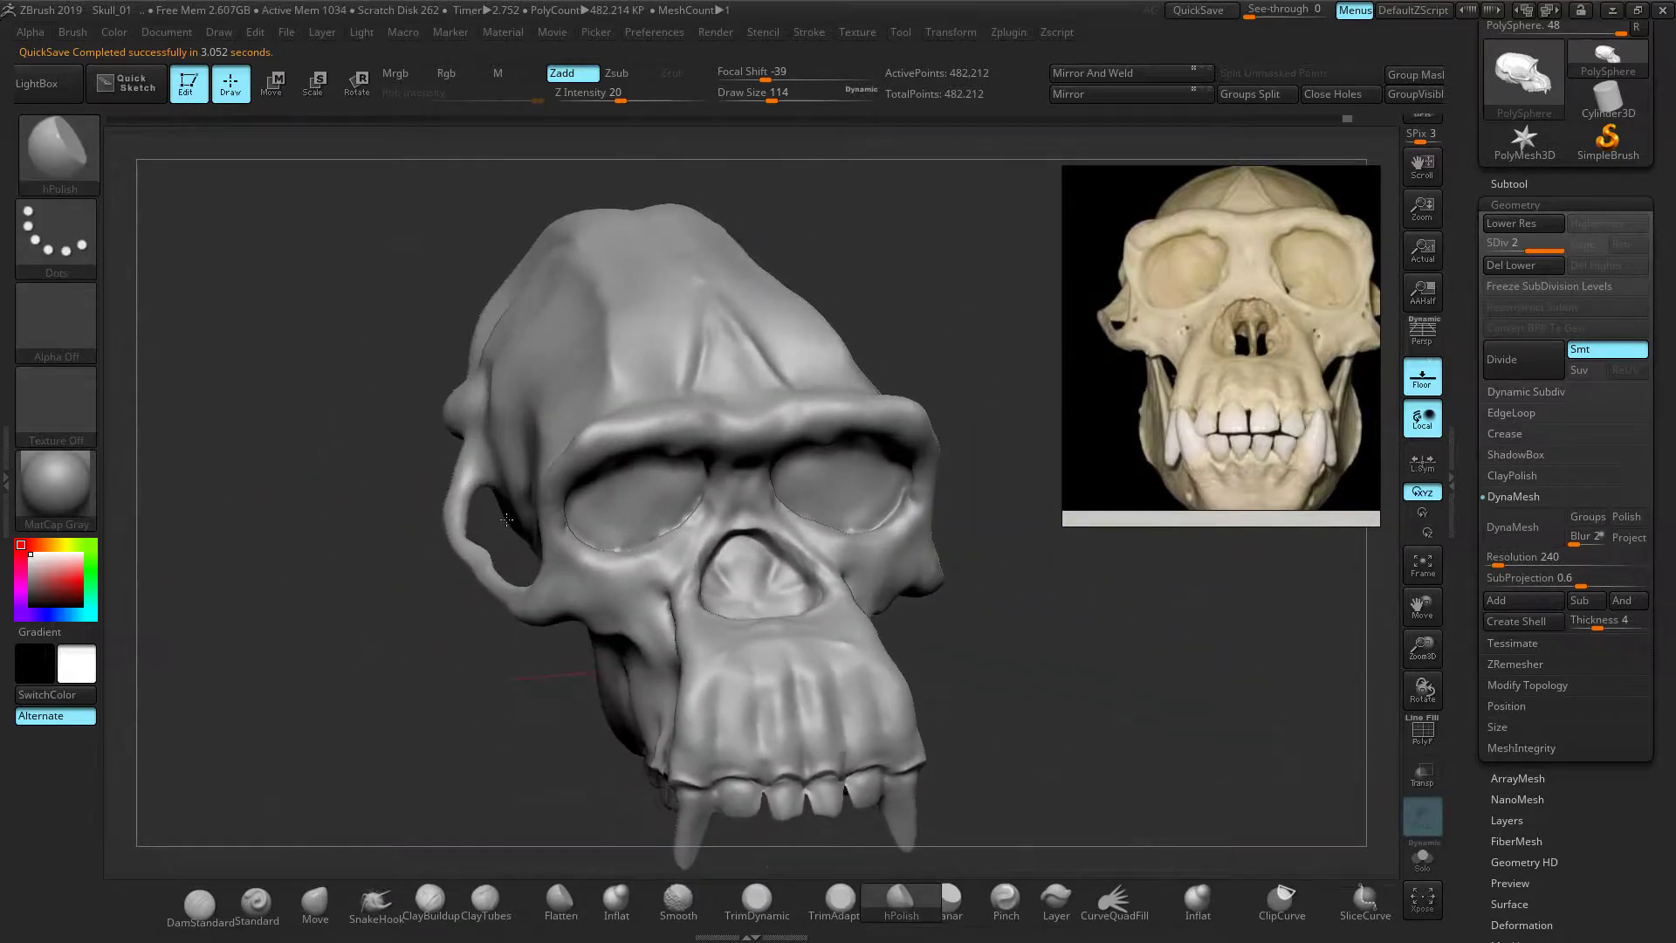
{"action": "left_click", "coordinate": [1506, 475]}
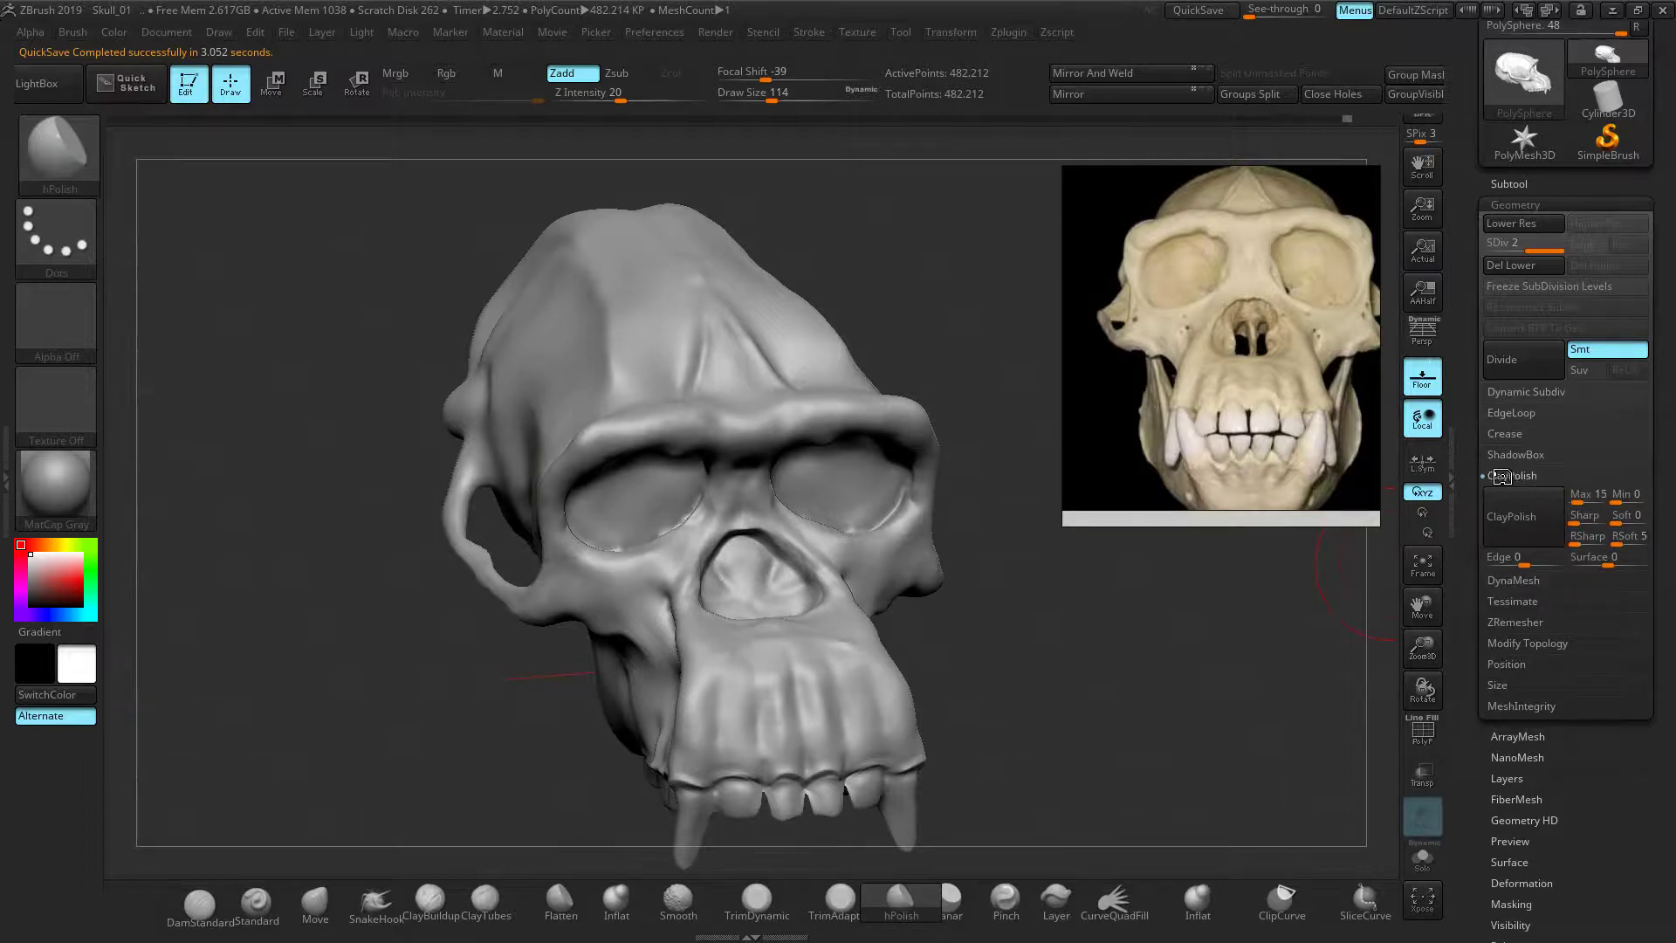
{"action": "left_click", "coordinate": [1523, 517]}
{"action": "right_click_drag", "start_coordinate": [1085, 578], "coordinate": [1060, 667], "text": "ctrl"}
{"action": "right_click_drag", "start_coordinate": [881, 702], "coordinate": [667, 402], "text": "alt"}
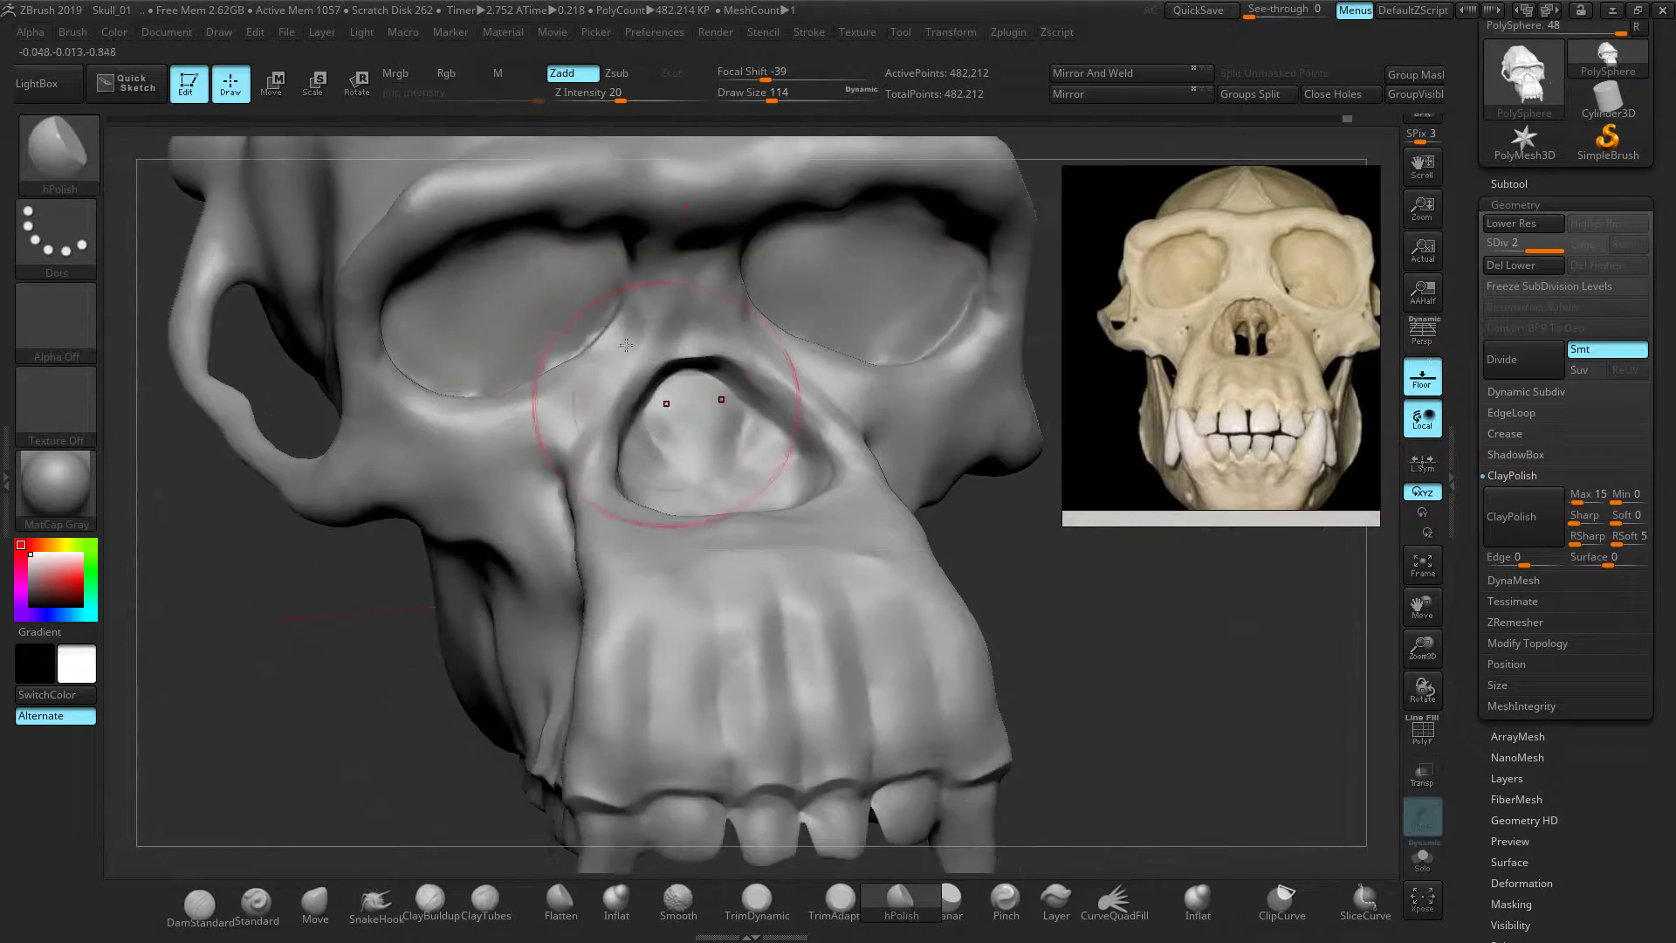
{"action": "left_click_drag", "start_coordinate": [1208, 638], "coordinate": [1209, 617], "text": "ctrl"}
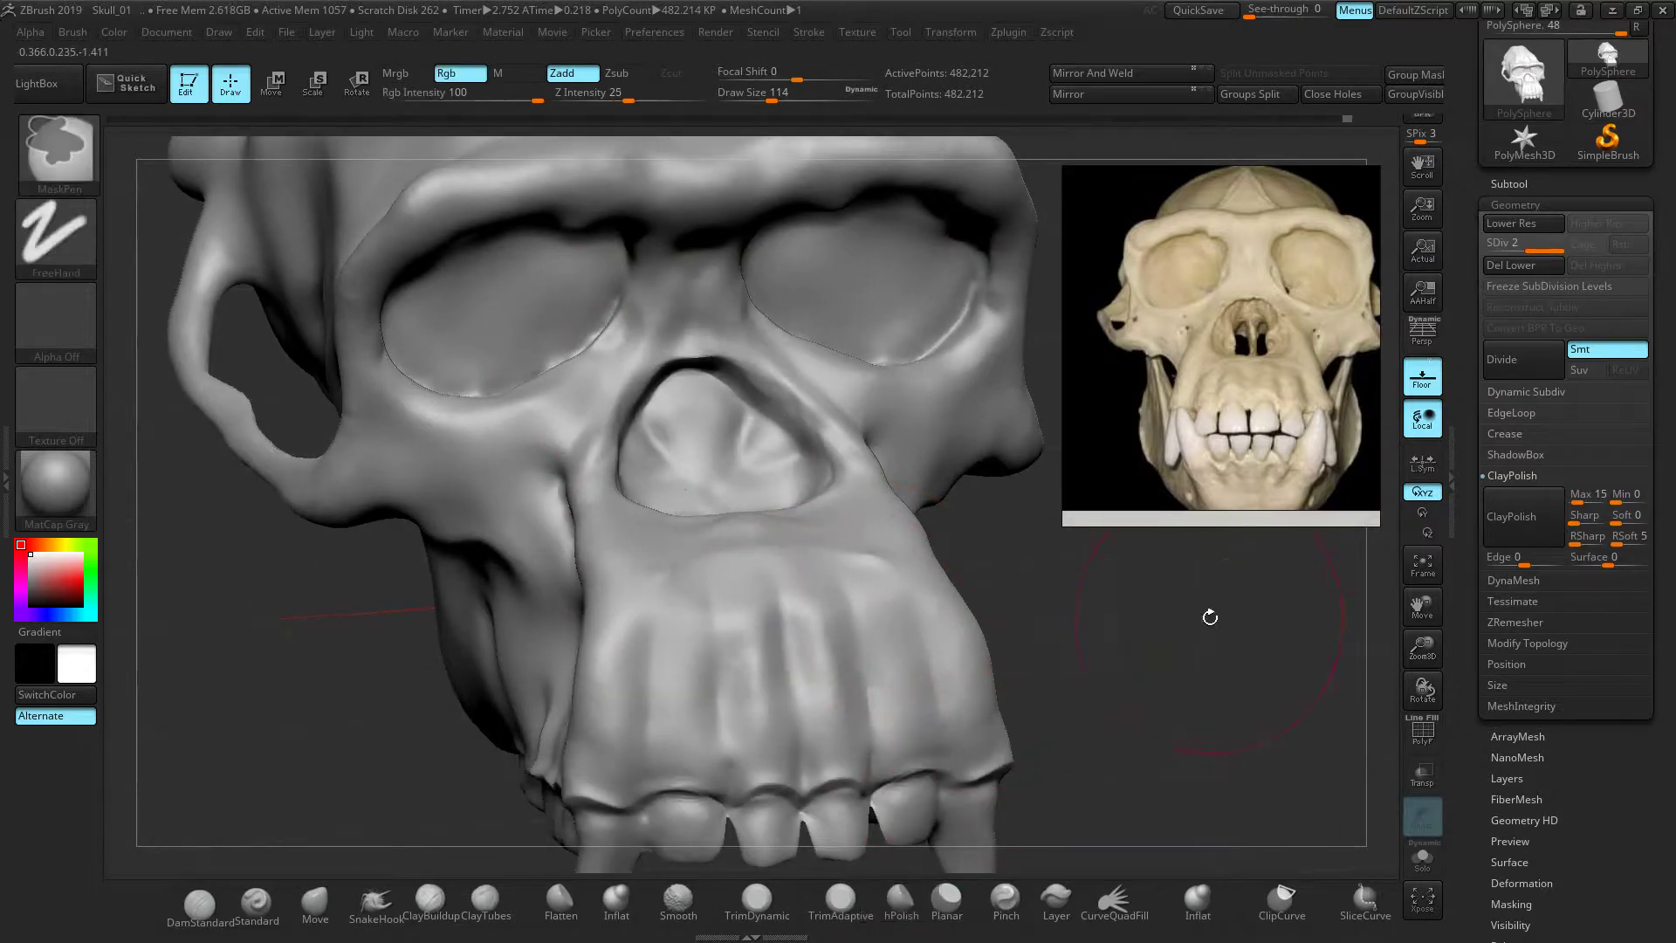
{"action": "left_click", "coordinate": [1530, 501]}
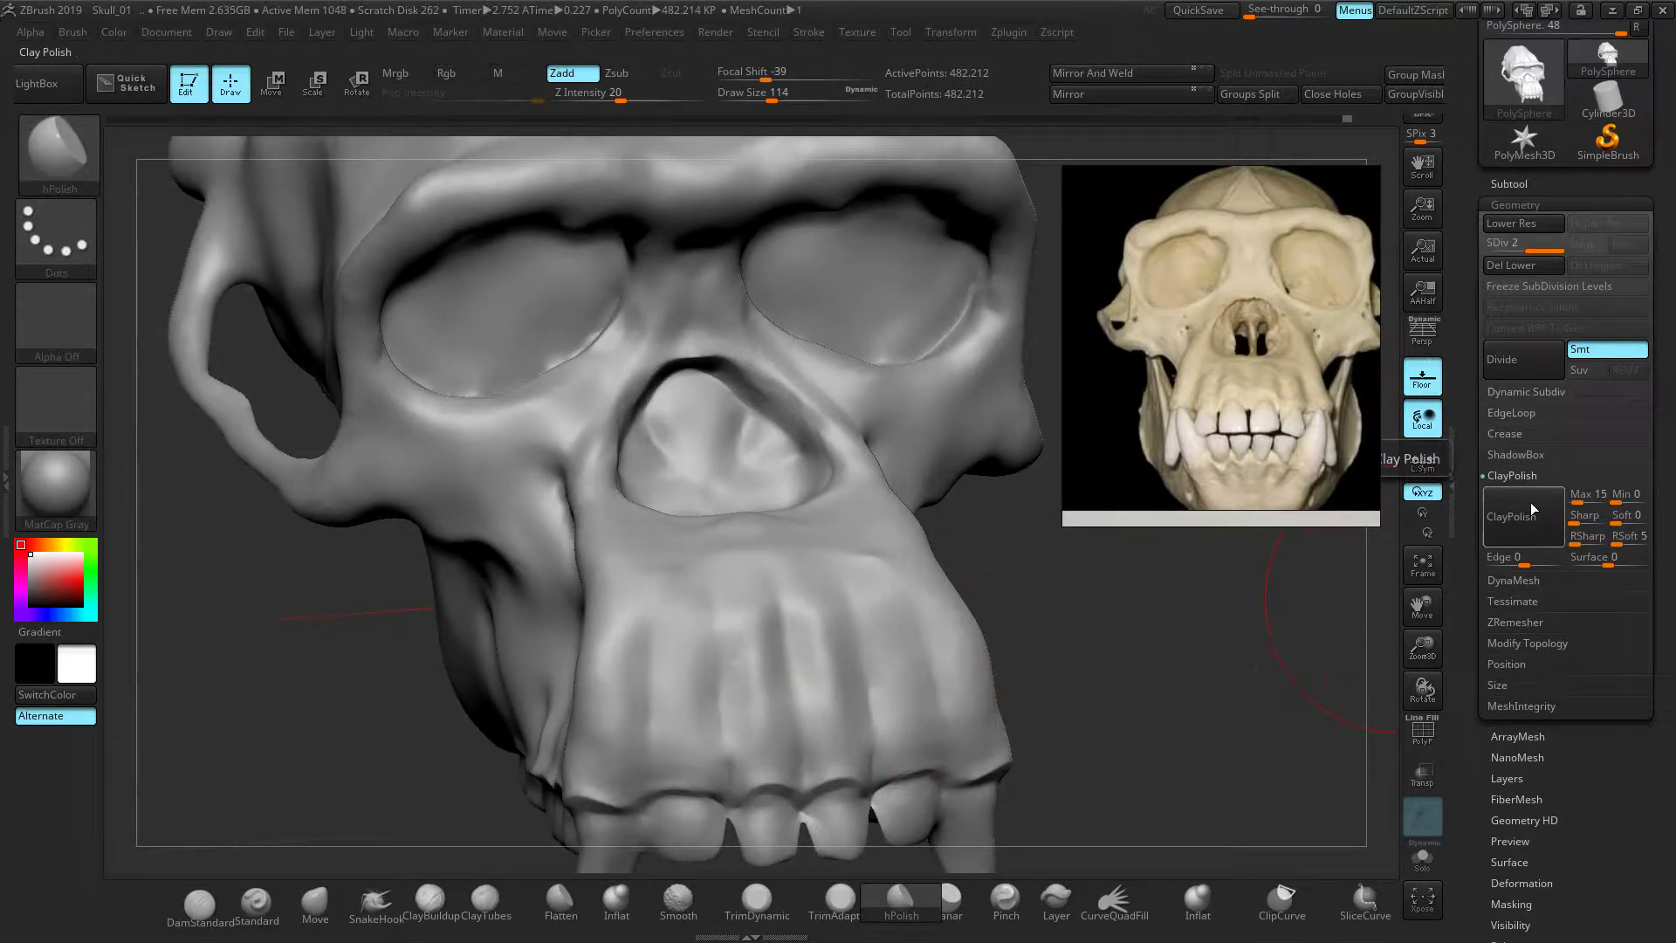
{"action": "key", "text": "ctrl"}
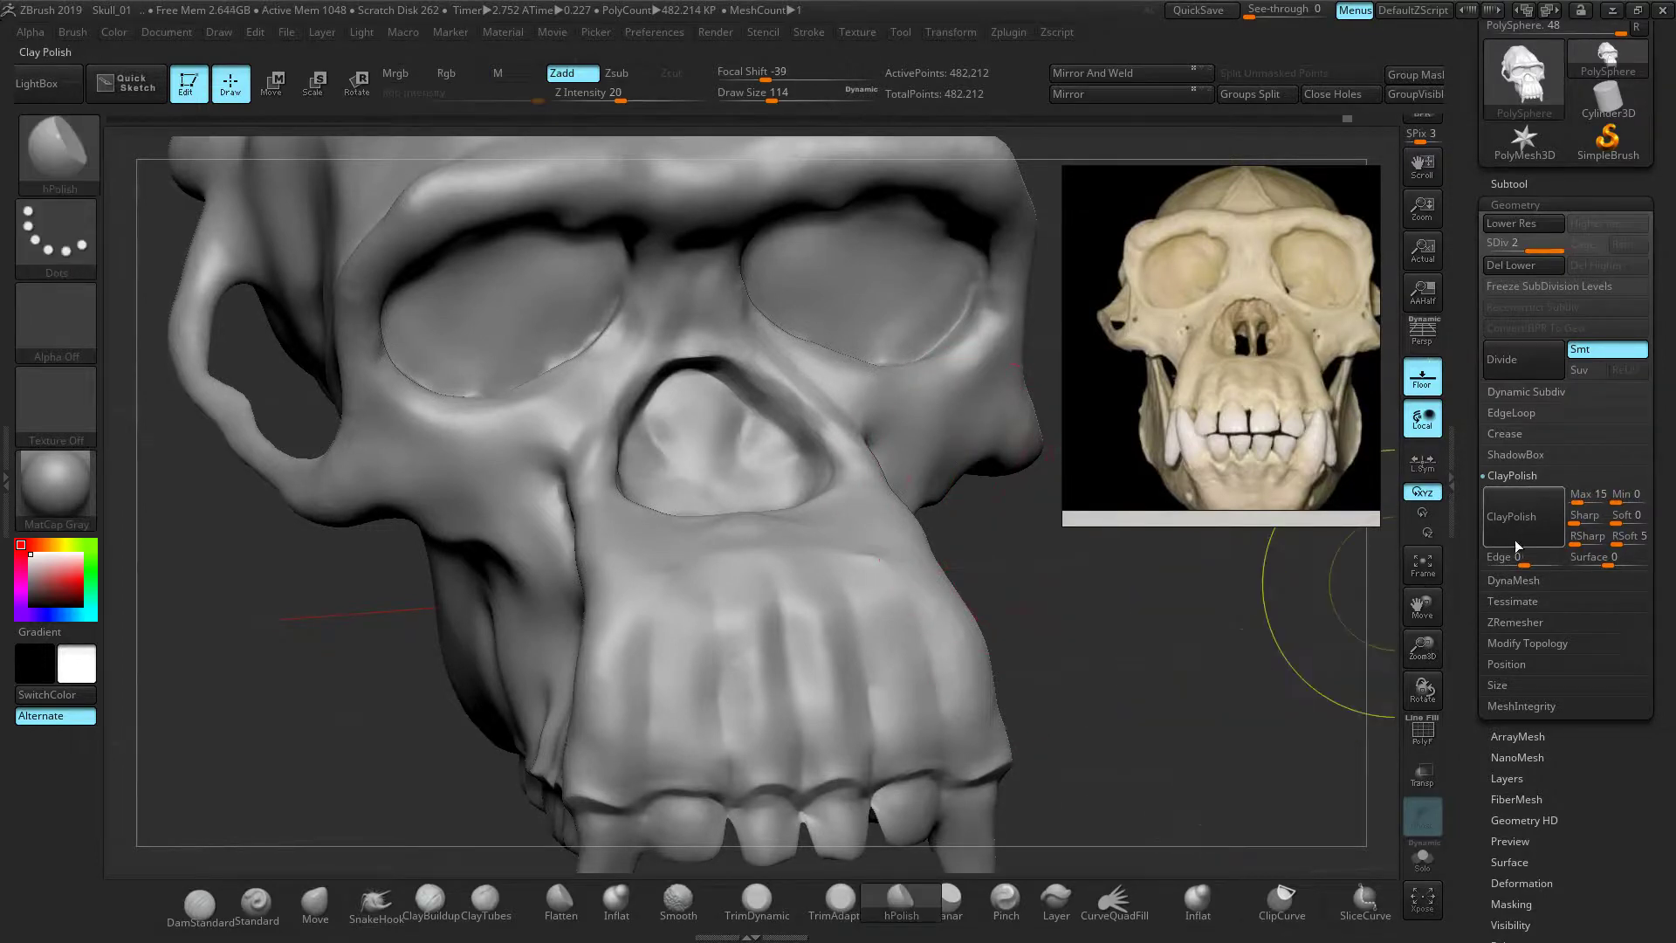
Undo the last ClayPolish and build up the side of the cranium with the Standard brush at draw size 58 and Z intensity 25
{"action": "key", "text": "ctrl+z"}
{"action": "mouse_move", "coordinate": [1158, 658]}
{"action": "right_mouse_down"}
{"action": "mouse_move", "coordinate": [1007, 629]}
{"action": "mouse_move", "coordinate": [1064, 557]}
{"action": "mouse_move", "coordinate": [1255, 401]}
{"action": "right_mouse_up"}
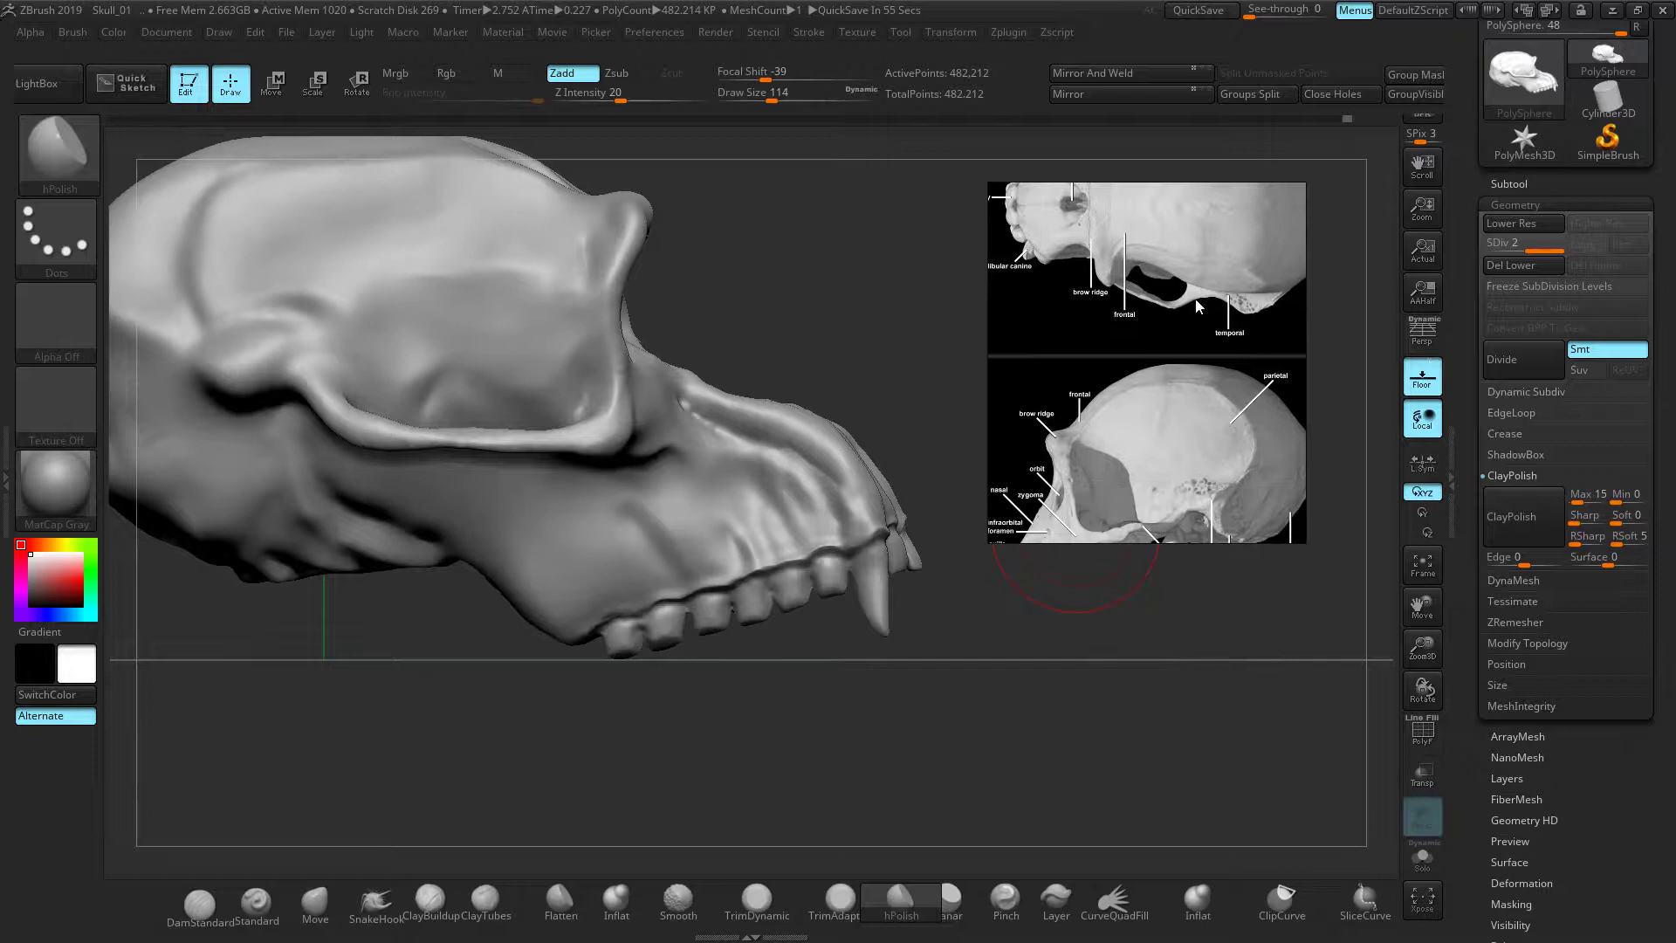
{"action": "left_click_drag", "start_coordinate": [1076, 528], "coordinate": [847, 515]}
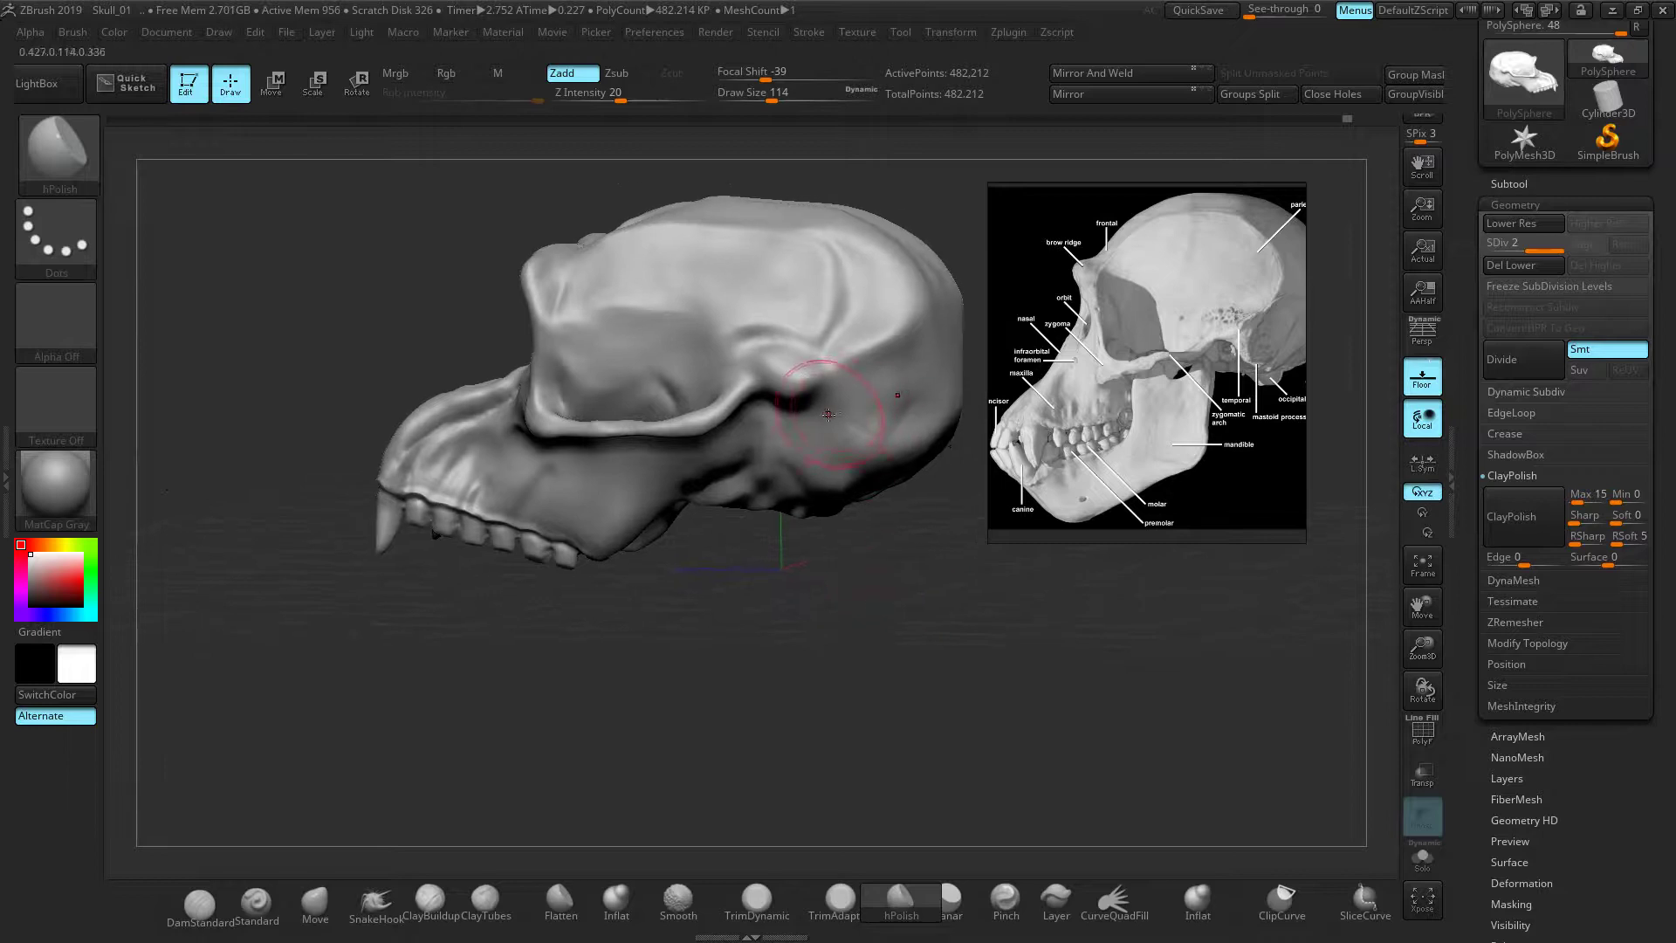
{"action": "left_click", "coordinate": [254, 904]}
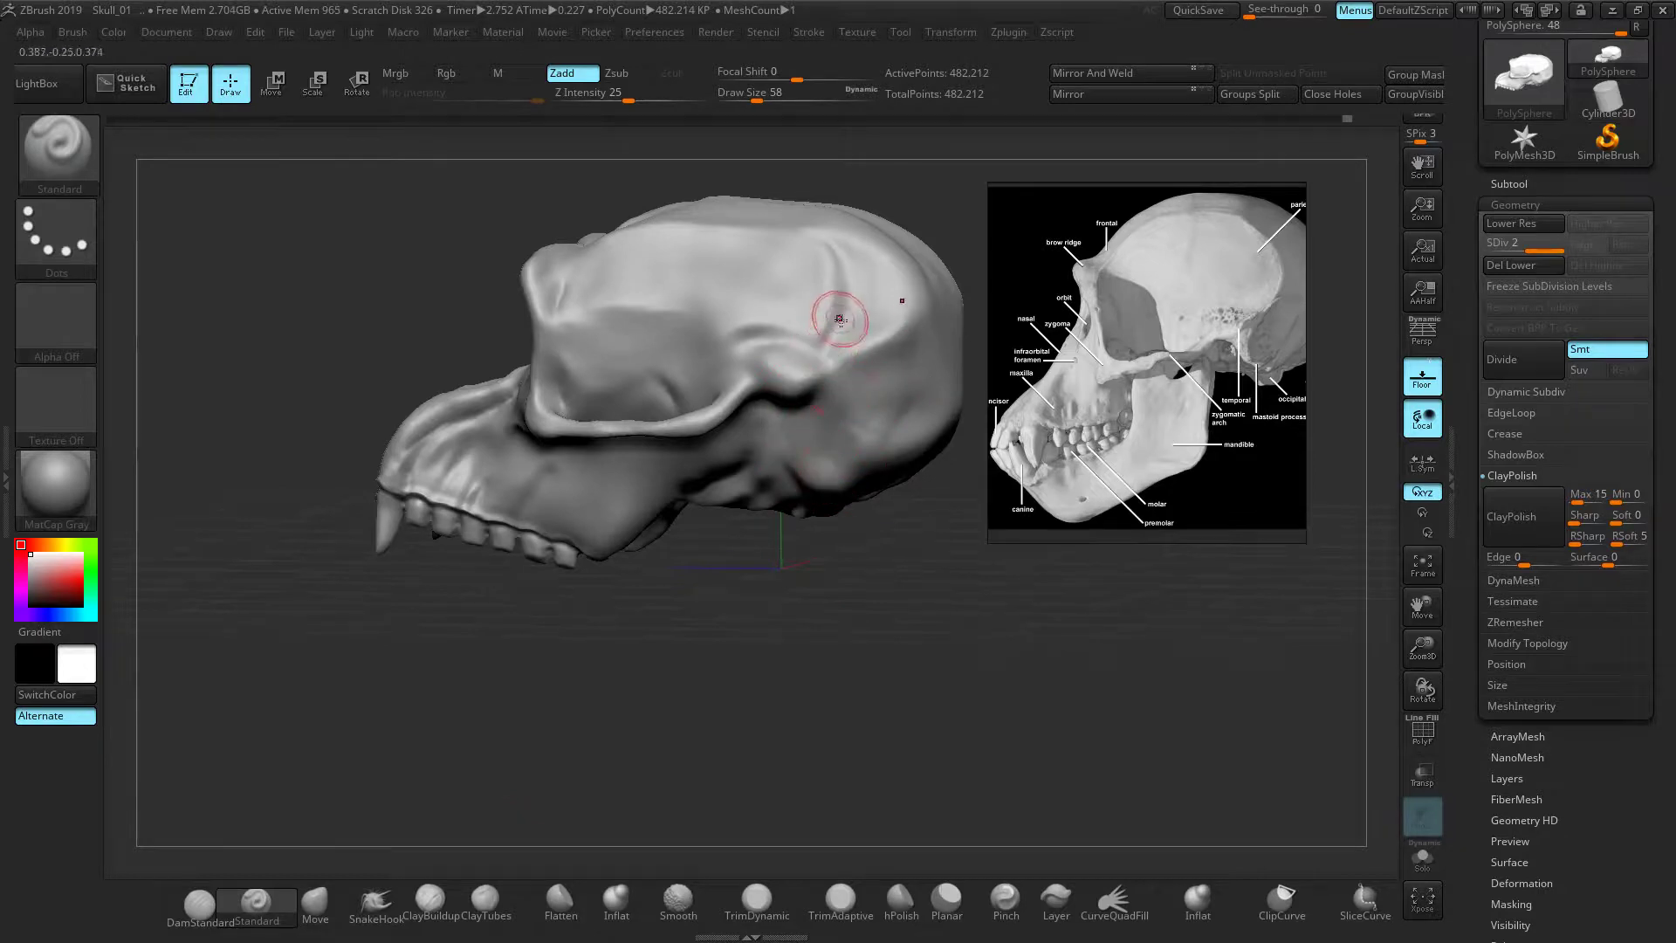
{"action": "mouse_move", "coordinate": [819, 273]}
{"action": "left_mouse_down"}
{"action": "mouse_move", "coordinate": [753, 235]}
{"action": "mouse_move", "coordinate": [665, 237]}
{"action": "mouse_move", "coordinate": [608, 274]}
{"action": "left_mouse_up"}
{"action": "left_click_drag", "start_coordinate": [907, 621], "coordinate": [1003, 611]}
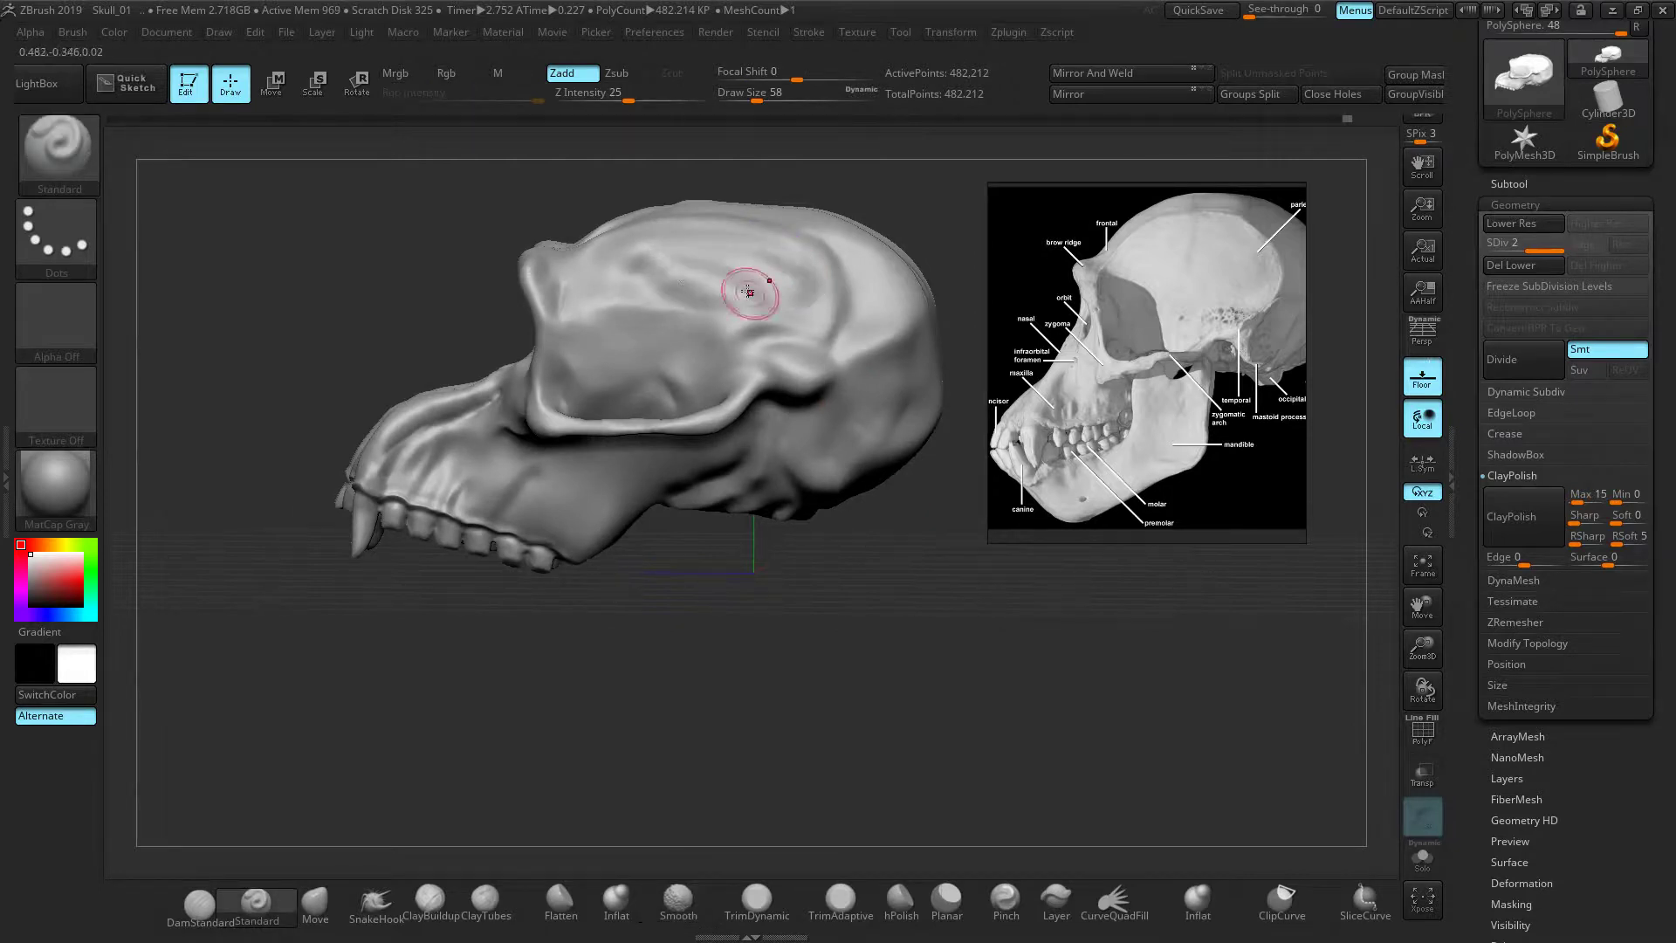
{"action": "key", "text": "shift"}
Flatten the side of the cranium above the temple with TrimDynamic at draw size 90 and Z intensity 43, and smooth it
{"action": "left_click", "coordinate": [756, 898]}
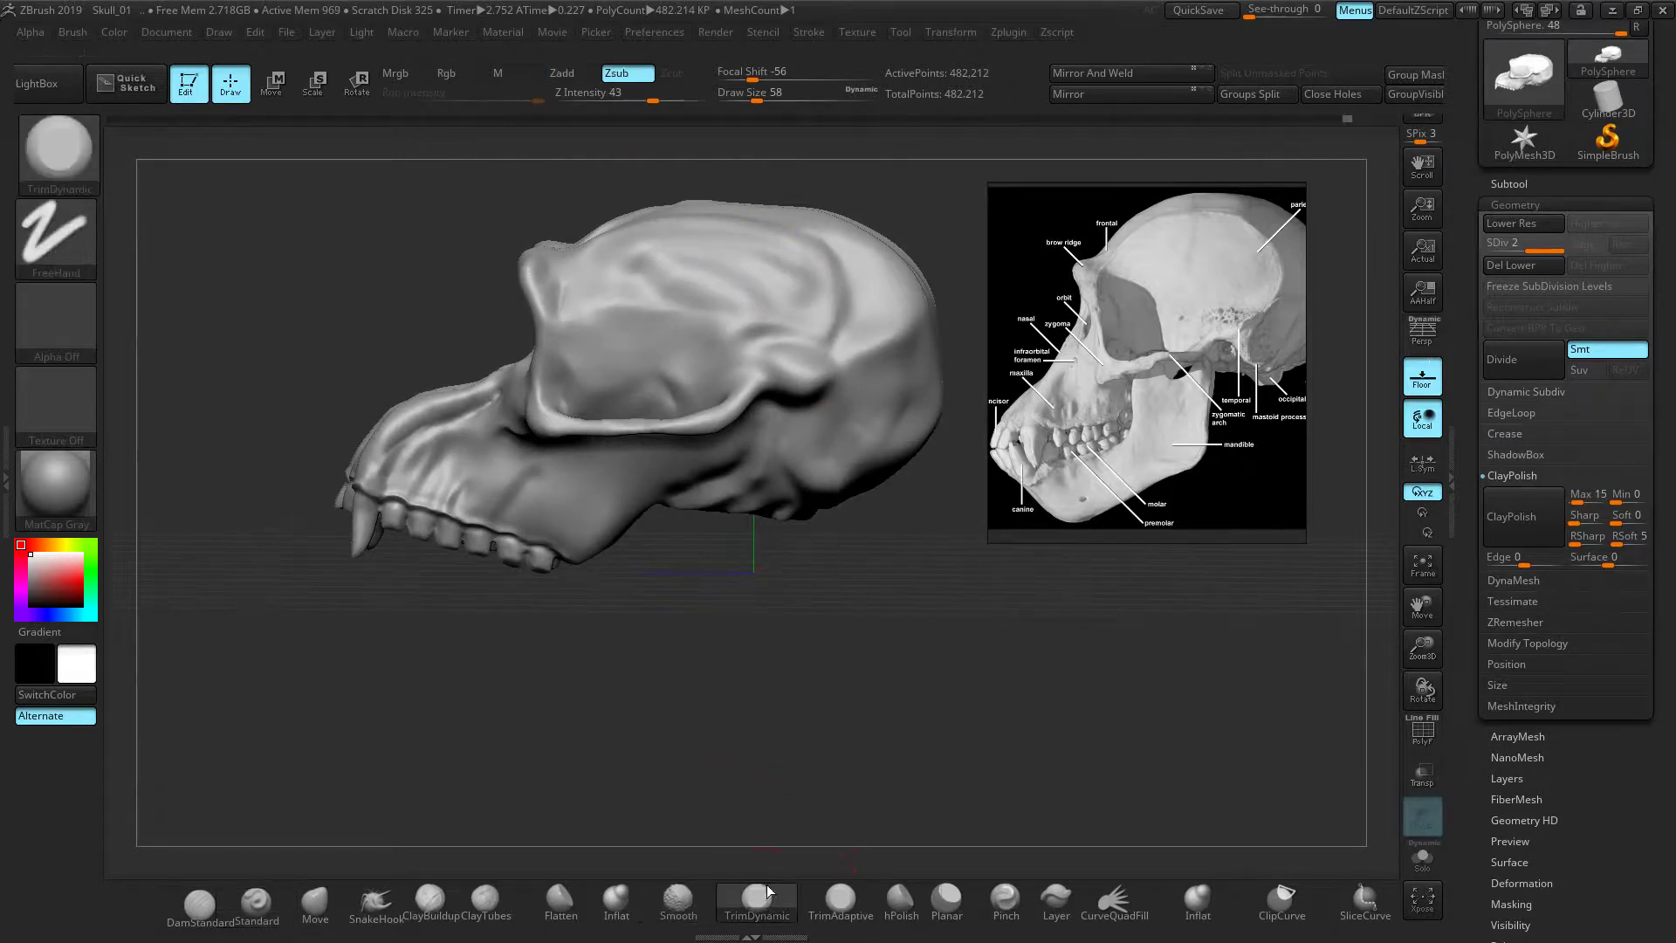
{"action": "key", "text": "bracketright"}
{"action": "key", "text": "bracketright"}
{"action": "key", "text": "bracketright"}
{"action": "mouse_move", "coordinate": [602, 303]}
{"action": "left_mouse_down"}
{"action": "mouse_move", "coordinate": [623, 274]}
{"action": "mouse_move", "coordinate": [703, 238]}
{"action": "mouse_move", "coordinate": [757, 291]}
{"action": "mouse_move", "coordinate": [711, 324]}
{"action": "left_mouse_up"}
{"action": "left_click_drag", "start_coordinate": [602, 305], "coordinate": [686, 297]}
{"action": "key", "text": "shift"}
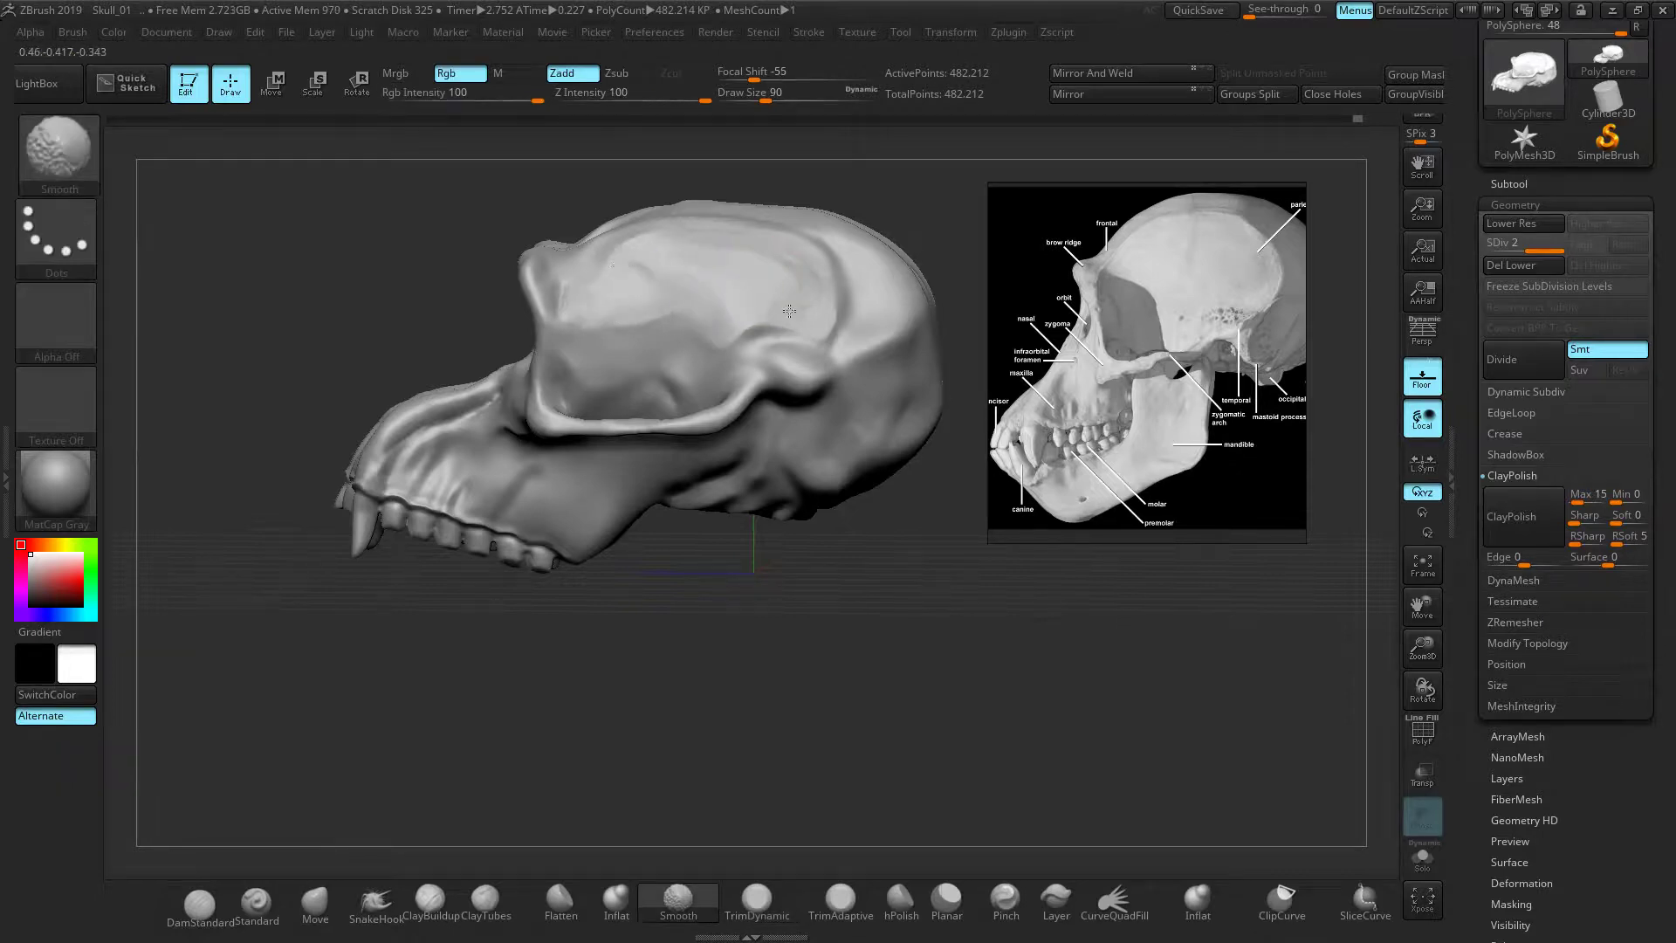
{"action": "left_click_drag", "start_coordinate": [789, 306], "coordinate": [723, 261]}
{"action": "left_click_drag", "start_coordinate": [864, 476], "coordinate": [745, 295]}
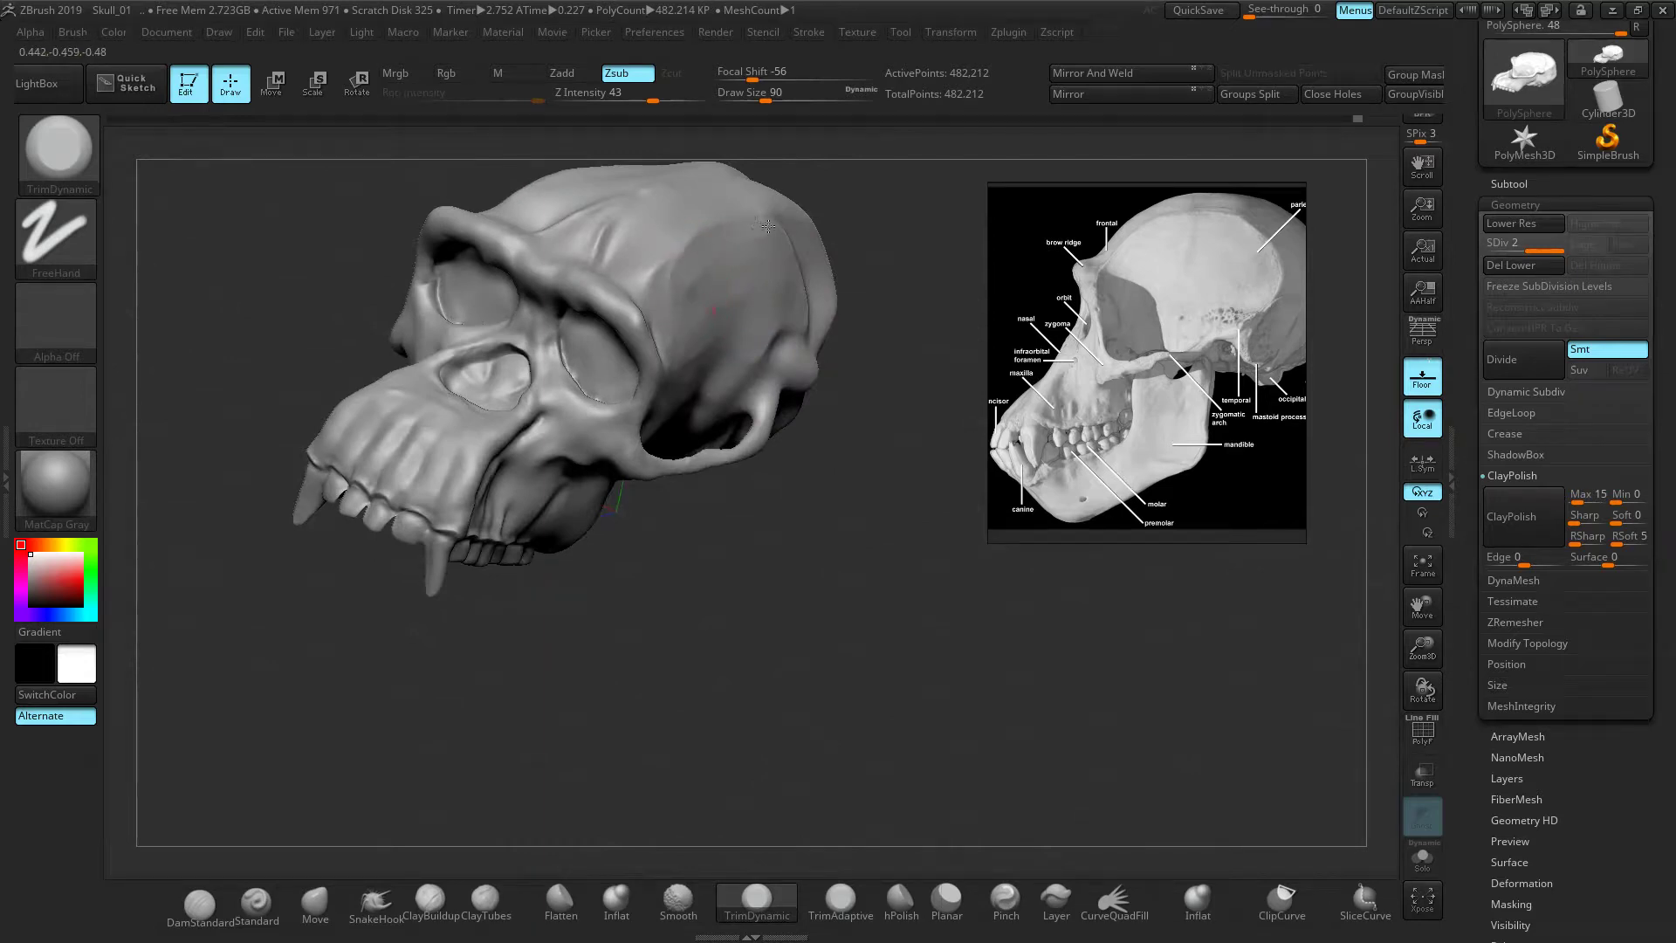
{"action": "key", "text": "shift"}
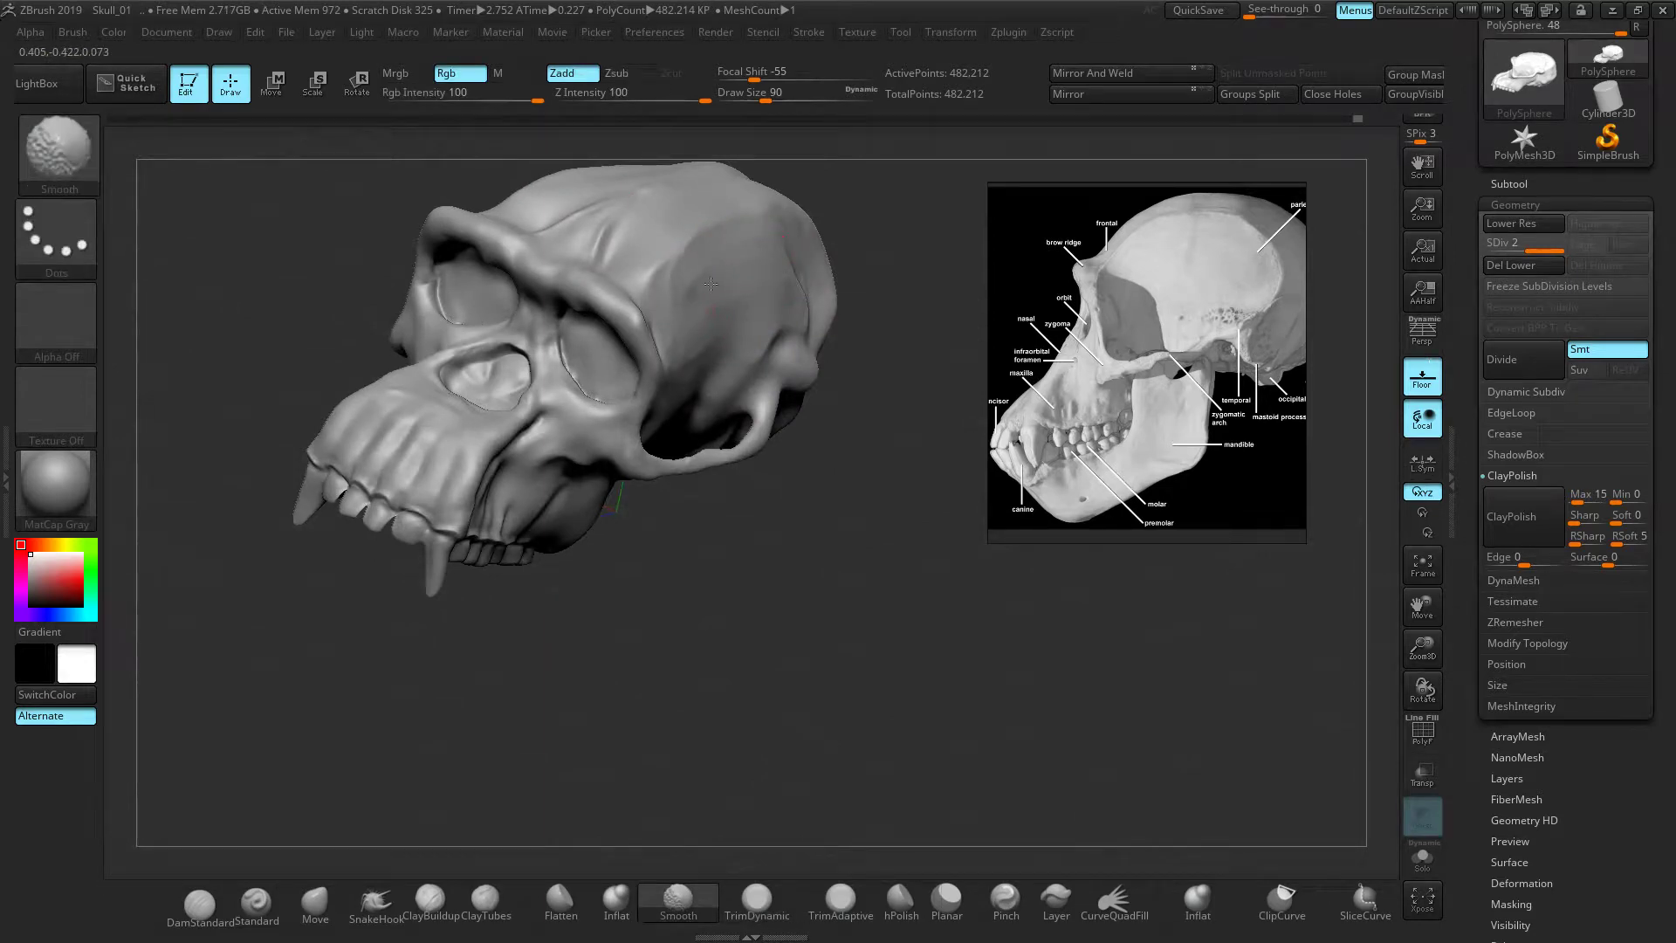
Polish the side of the cranium behind the brow ridge with hPolish at draw size 90 and Z intensity 20
{"action": "left_click", "coordinate": [900, 901]}
{"action": "mouse_move", "coordinate": [911, 535]}
{"action": "left_mouse_down"}
{"action": "mouse_move", "coordinate": [755, 488]}
{"action": "mouse_move", "coordinate": [812, 460]}
{"action": "left_mouse_up"}
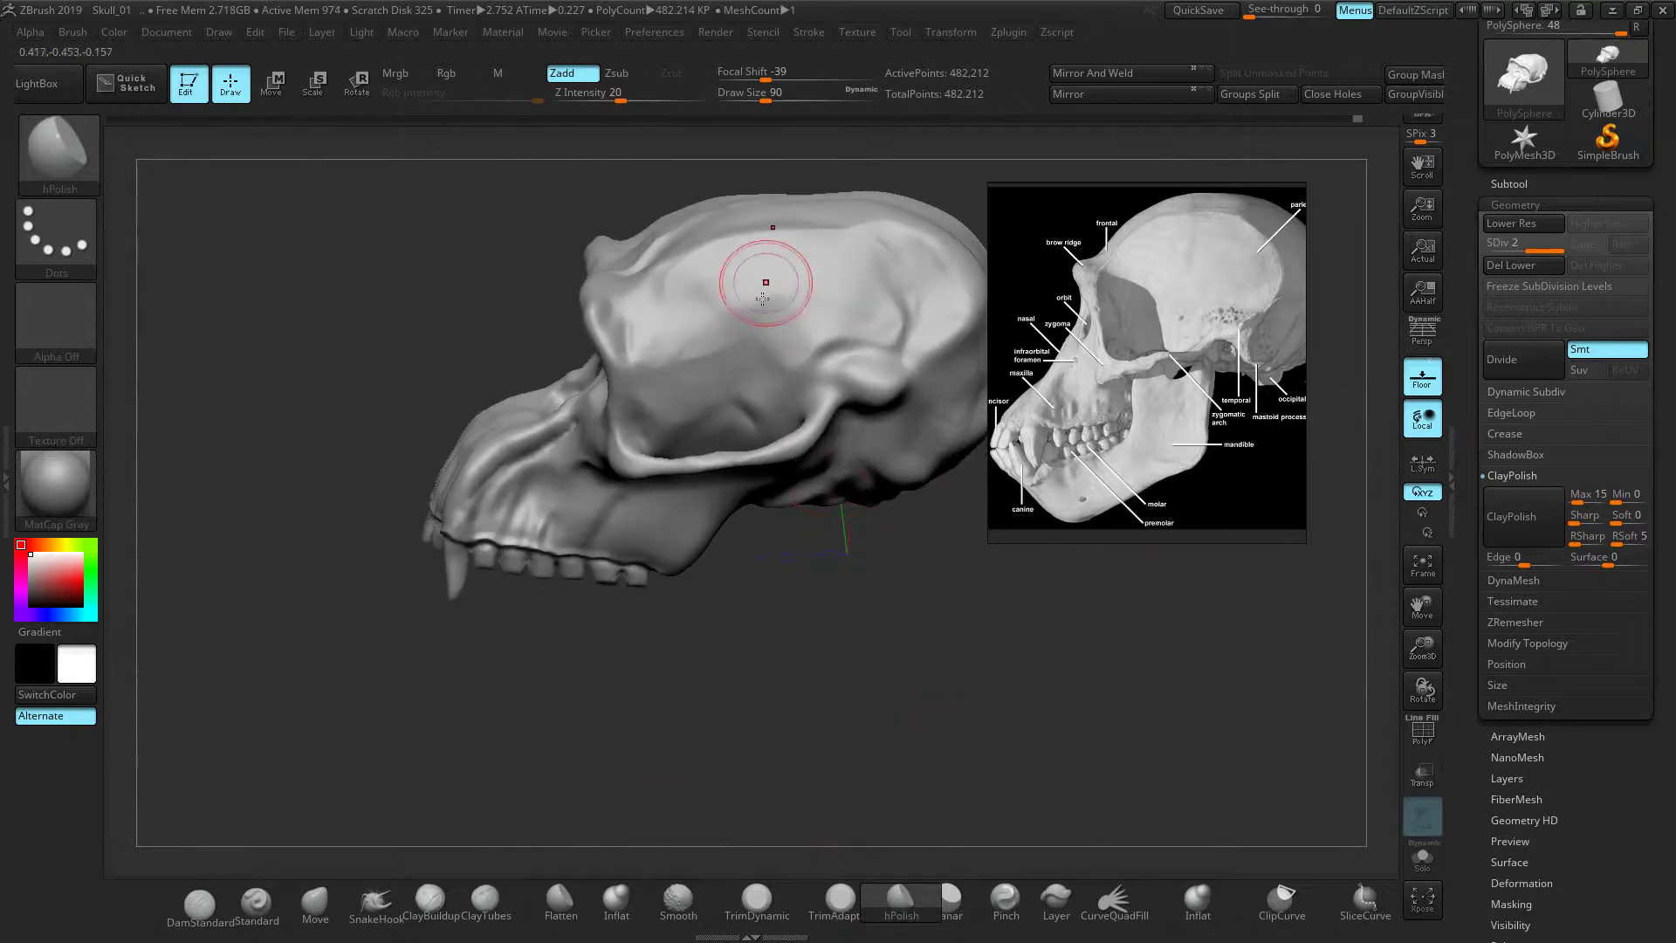
{"action": "mouse_move", "coordinate": [973, 632]}
{"action": "left_mouse_down", "text": "shift"}
{"action": "mouse_move", "coordinate": [935, 591]}
{"action": "mouse_move", "coordinate": [936, 605]}
{"action": "mouse_move", "coordinate": [836, 616]}
{"action": "left_mouse_up", "text": "shift"}
Carve the curved temporal line across the rear side of the cranium with DamStandard at draw size 62, undoing unwanted strokes and smoothing it
{"action": "left_click", "coordinate": [200, 901]}
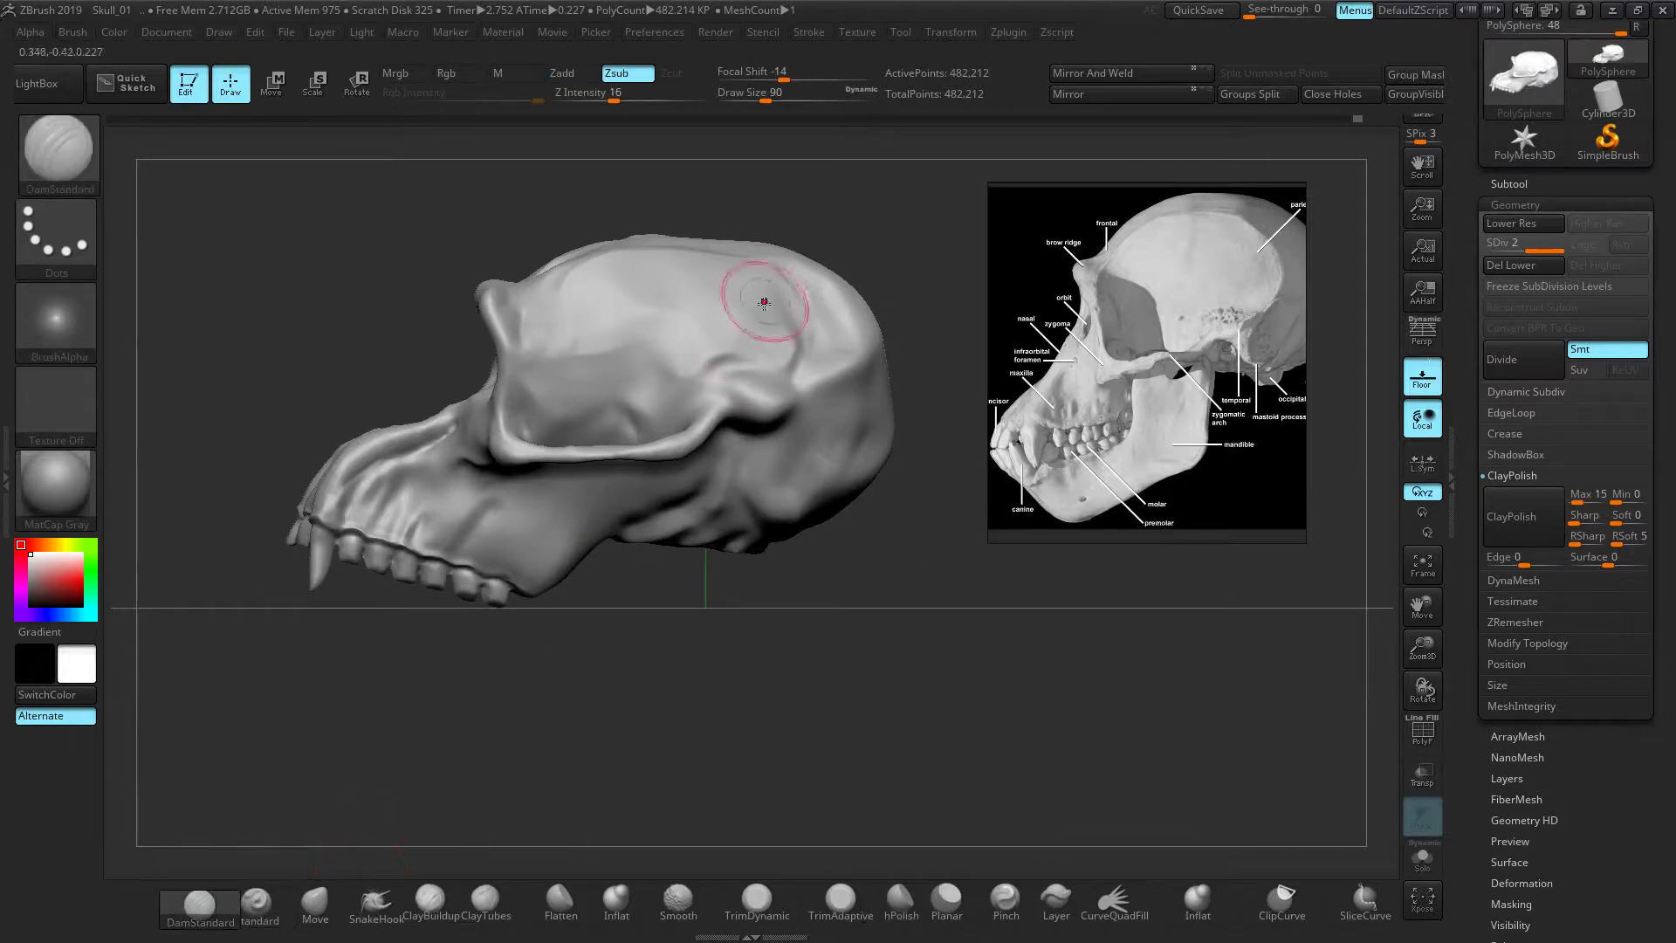
{"action": "key", "text": "bracketleft"}
{"action": "left_click_drag", "start_coordinate": [795, 299], "coordinate": [801, 339]}
{"action": "key", "text": "ctrl+z"}
{"action": "left_click_drag", "start_coordinate": [748, 255], "coordinate": [750, 257]}
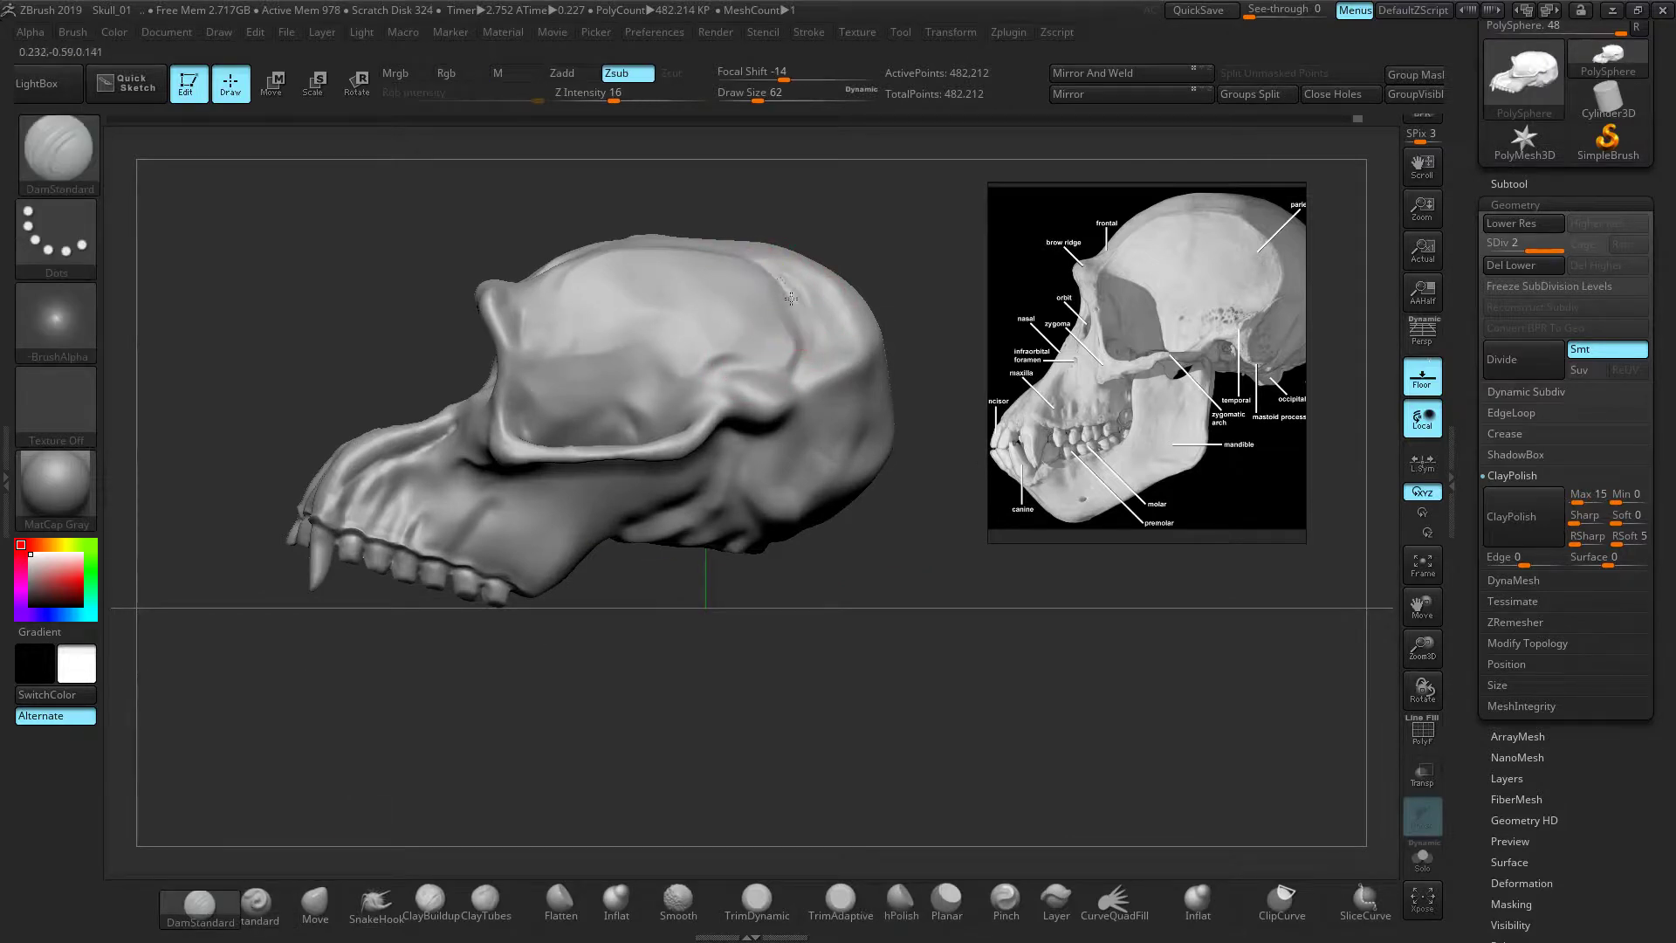
{"action": "key", "text": "shift"}
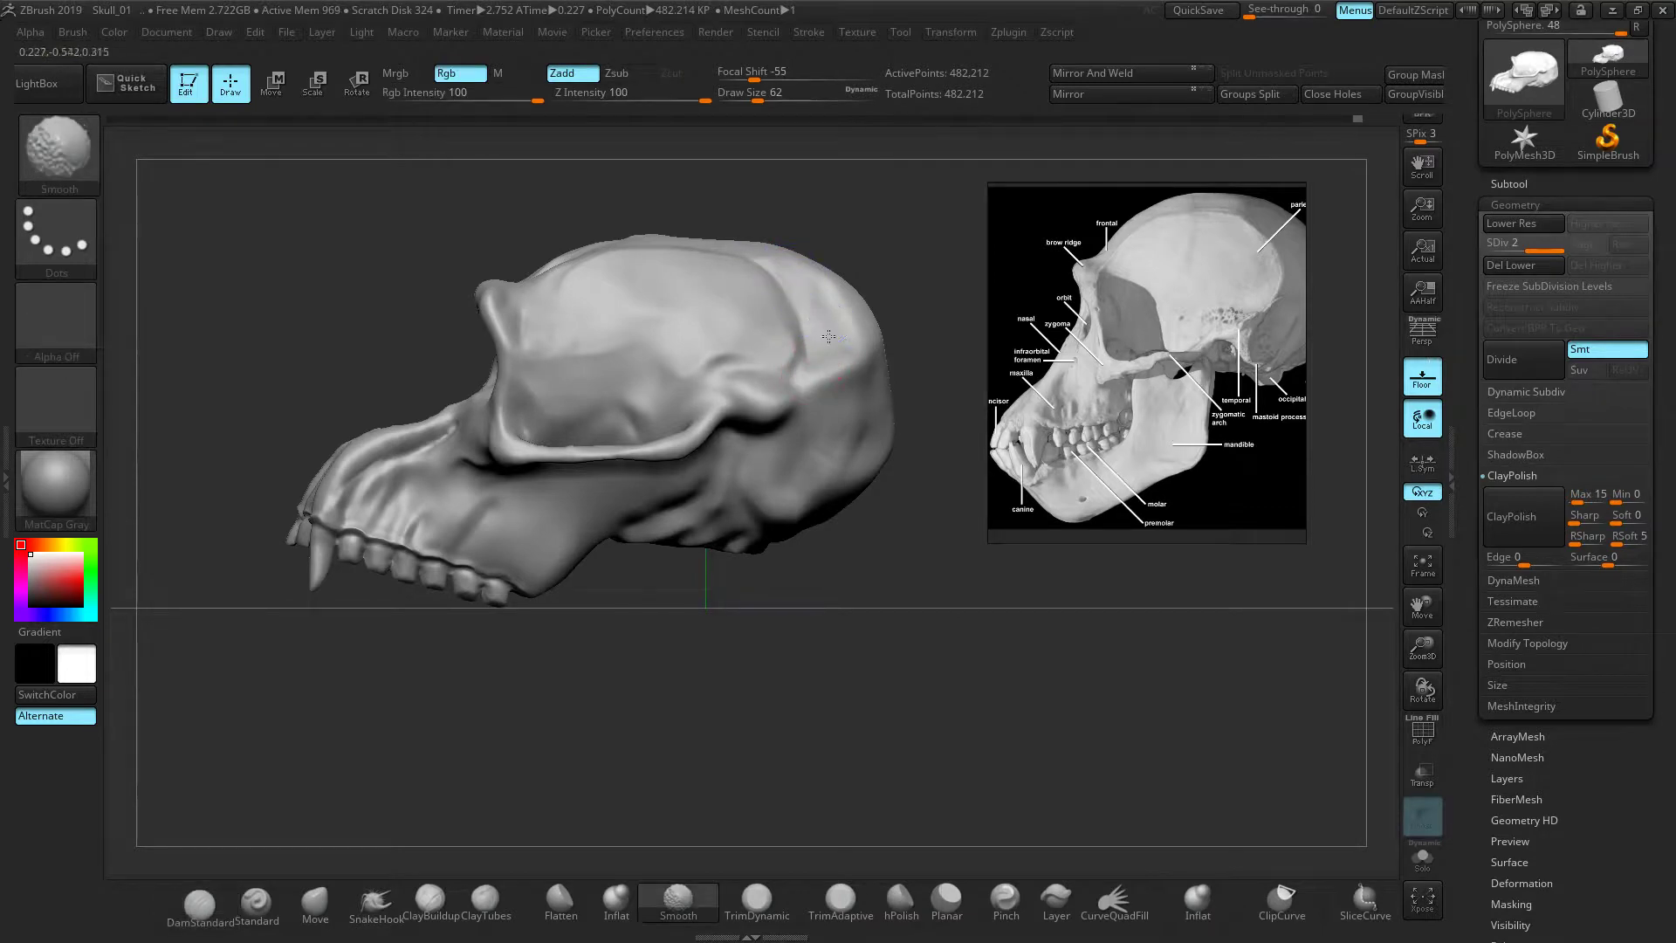
{"action": "left_click_drag", "start_coordinate": [872, 583], "coordinate": [845, 757]}
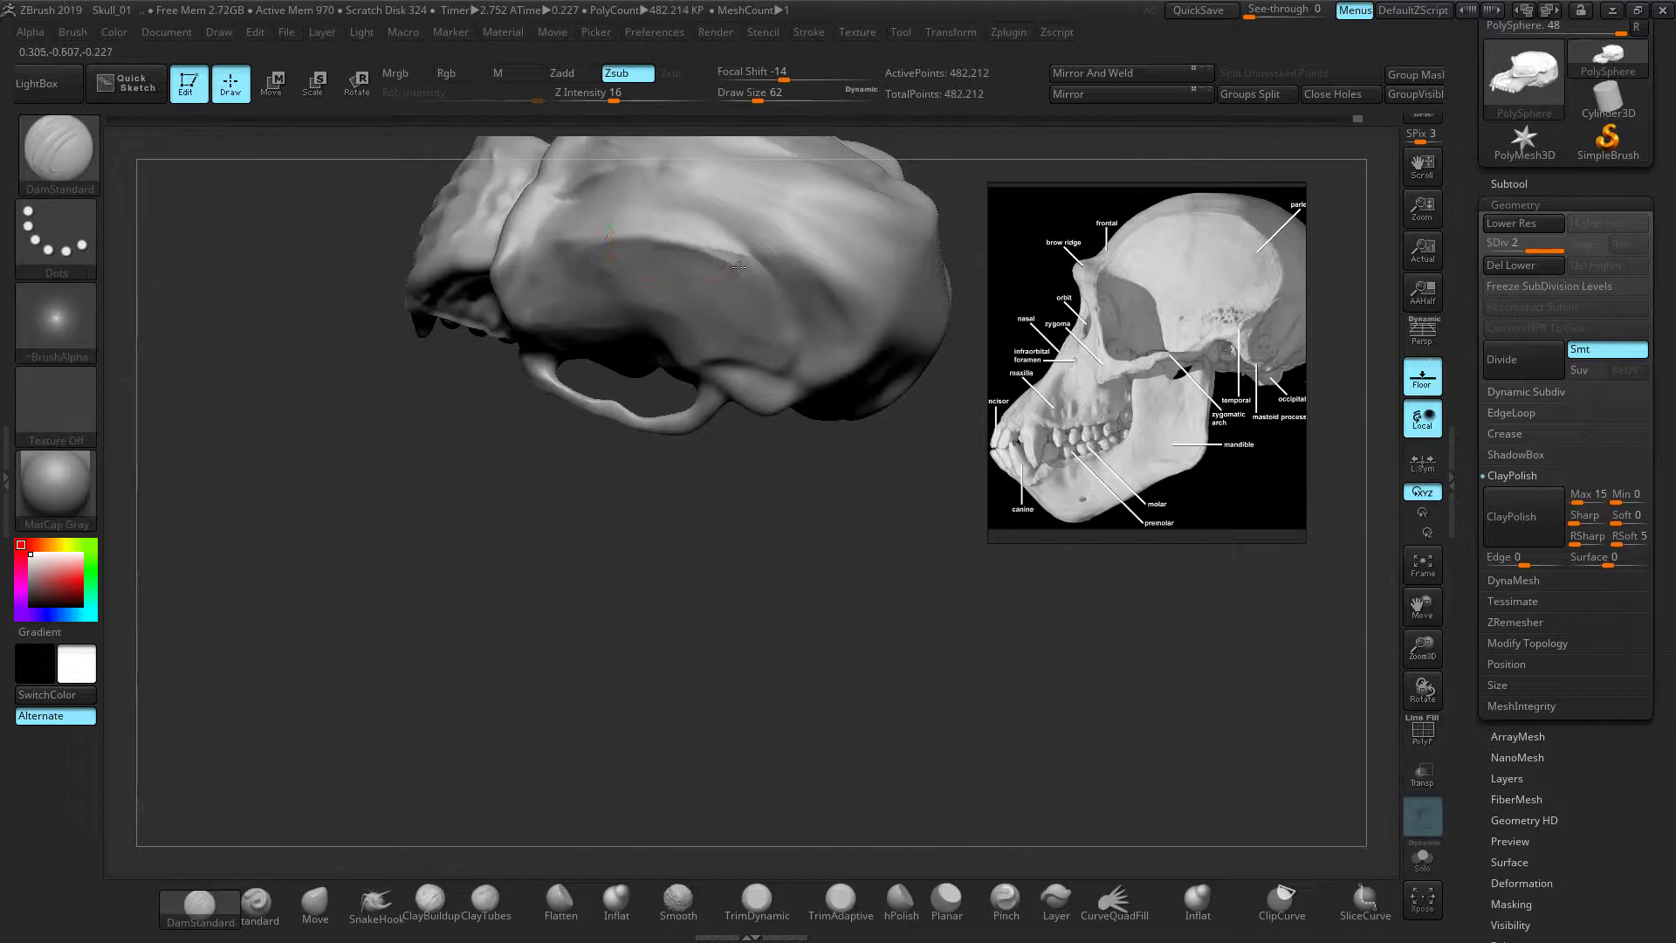
{"action": "left_click_drag", "start_coordinate": [797, 330], "coordinate": [808, 374]}
{"action": "key", "text": "ctrl+z"}
{"action": "left_click_drag", "start_coordinate": [691, 234], "coordinate": [723, 250]}
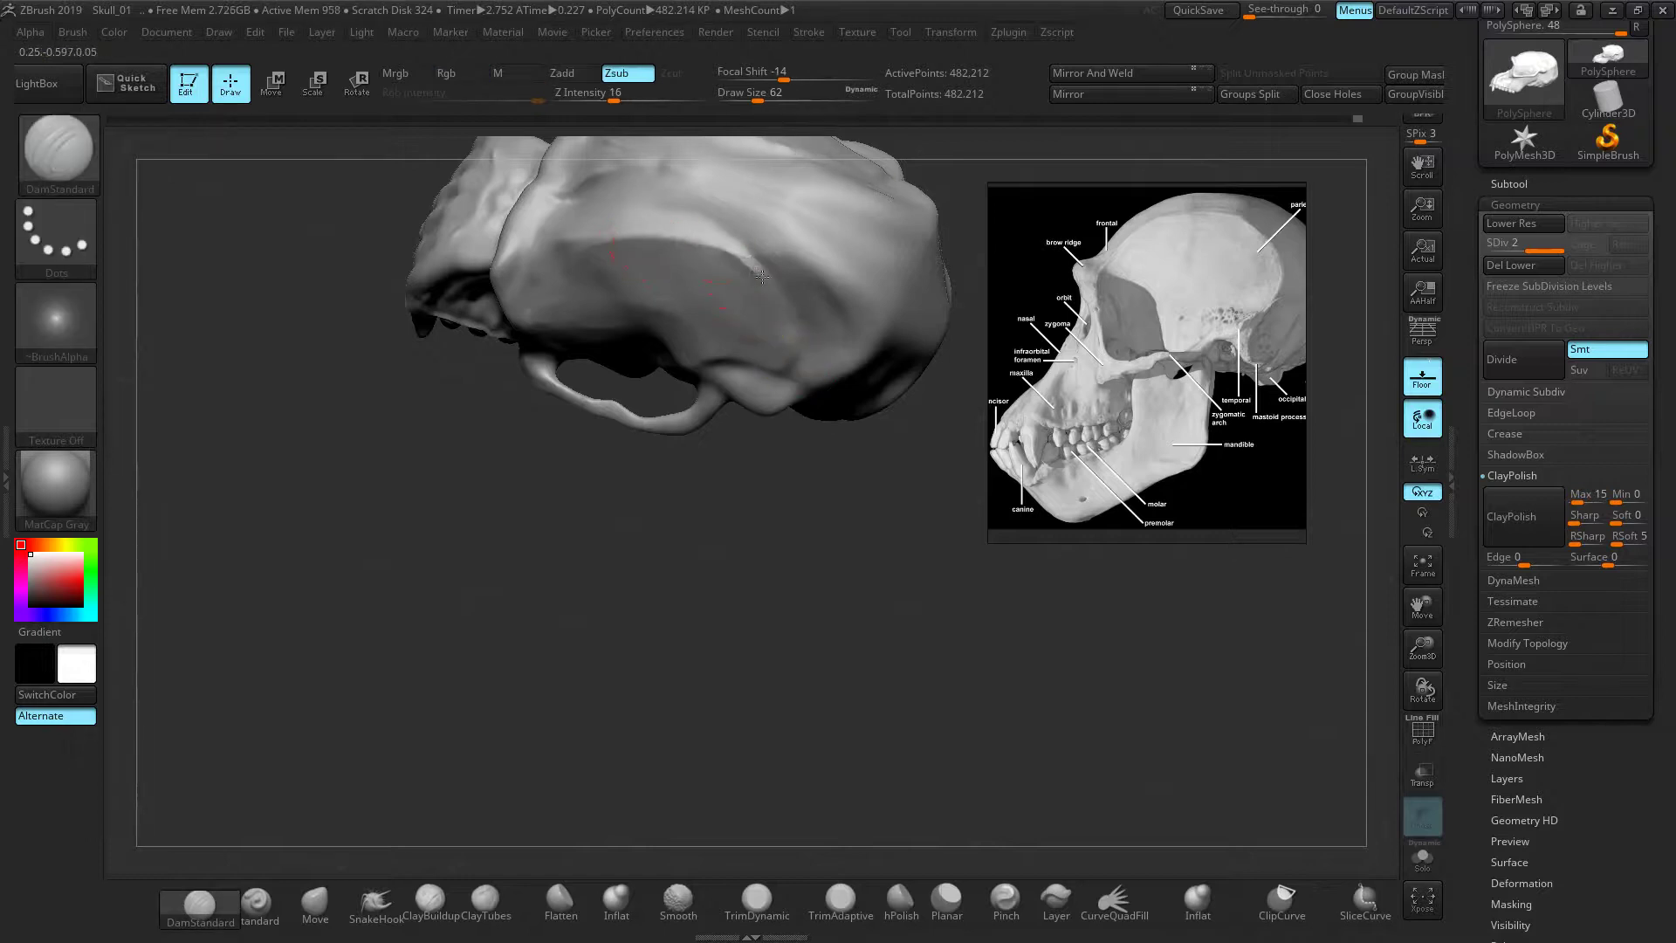
{"action": "left_click_drag", "start_coordinate": [892, 550], "coordinate": [914, 460]}
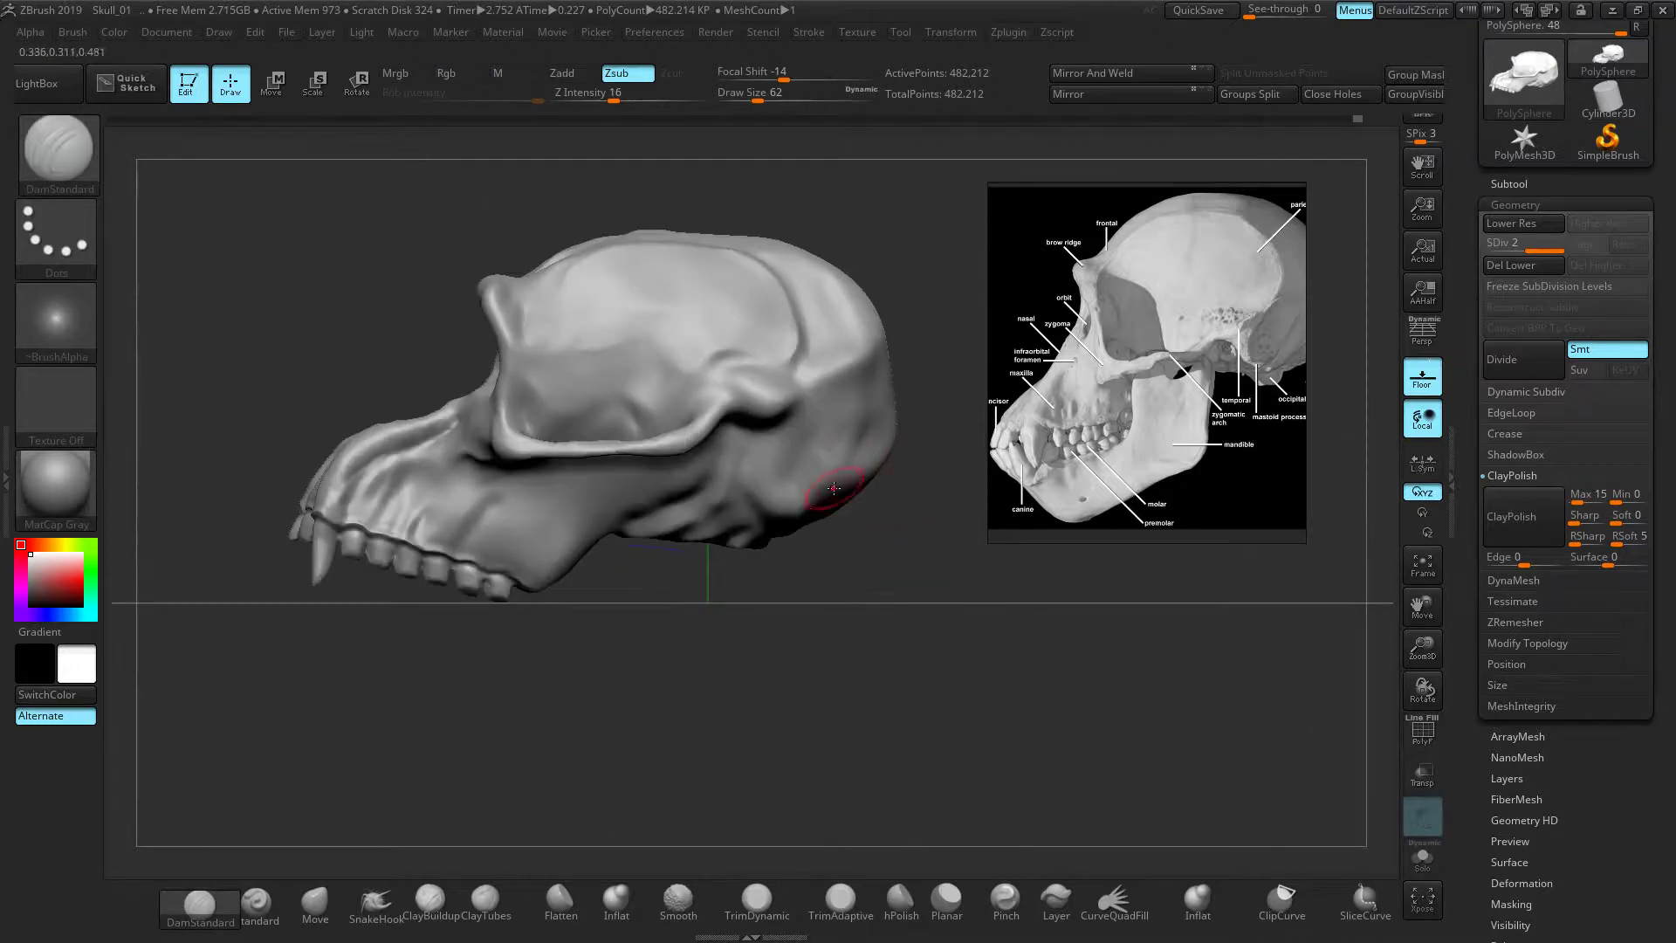
Carve the hollow behind the zygomatic arch with DamStandard at Z intensity 20 and draw size 94, and smooth the rear of the maxilla
{"action": "right_click_drag", "start_coordinate": [924, 581], "coordinate": [916, 602], "text": "ctrl"}
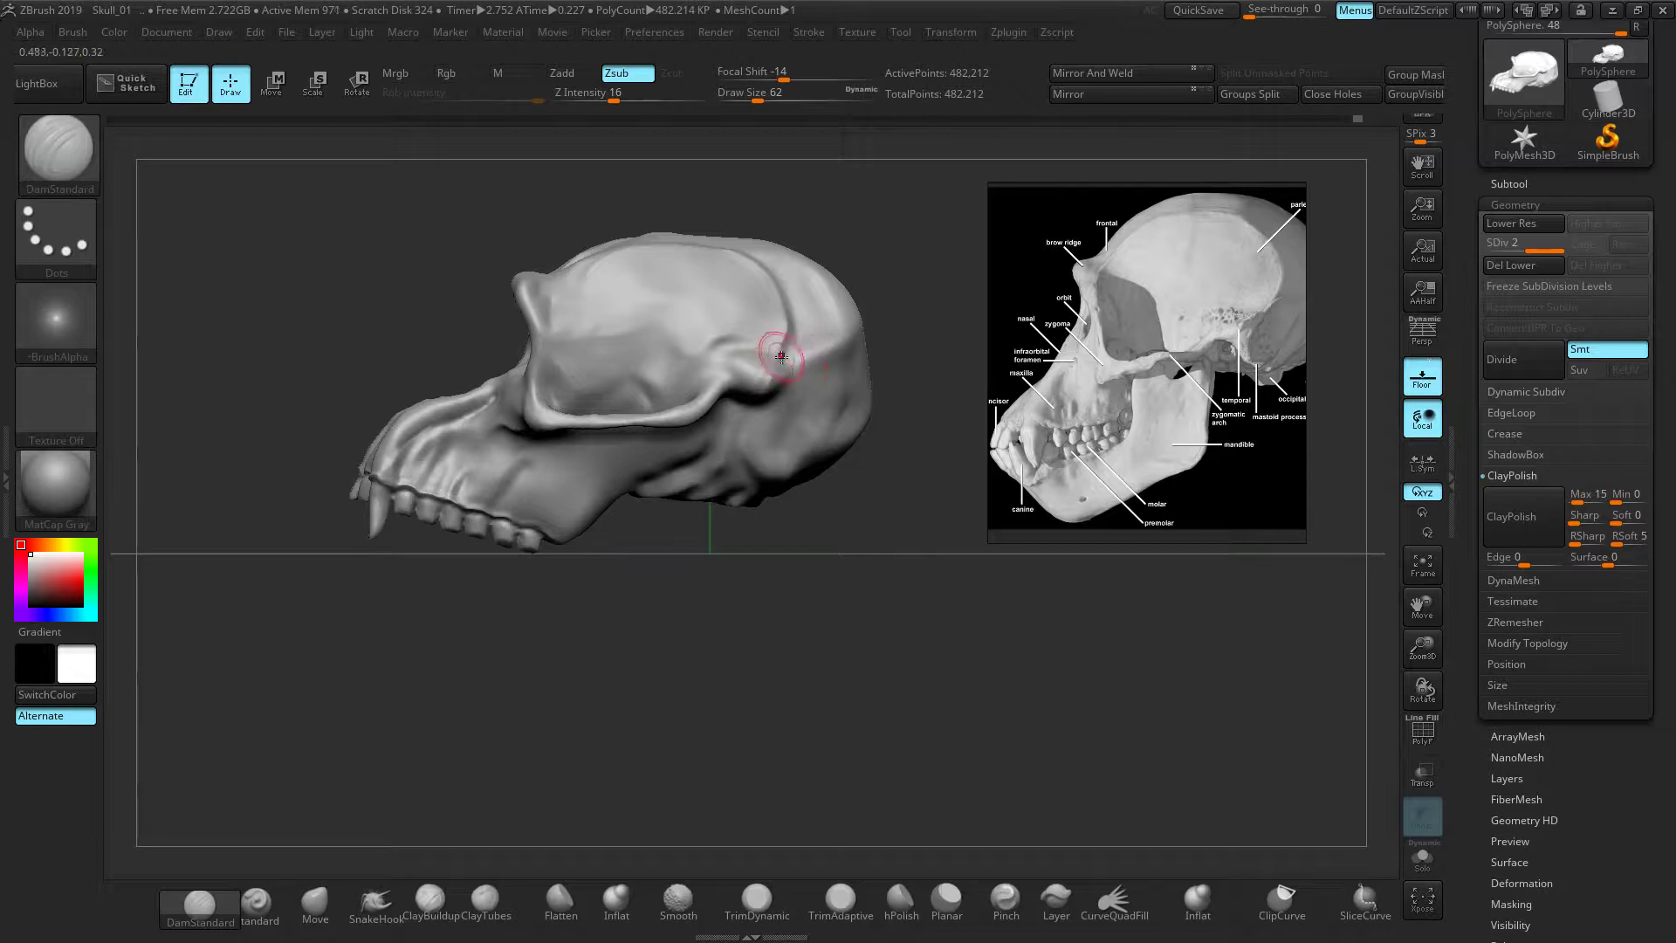
{"action": "left_click", "coordinate": [609, 94]}
{"action": "type", "text": "2"}
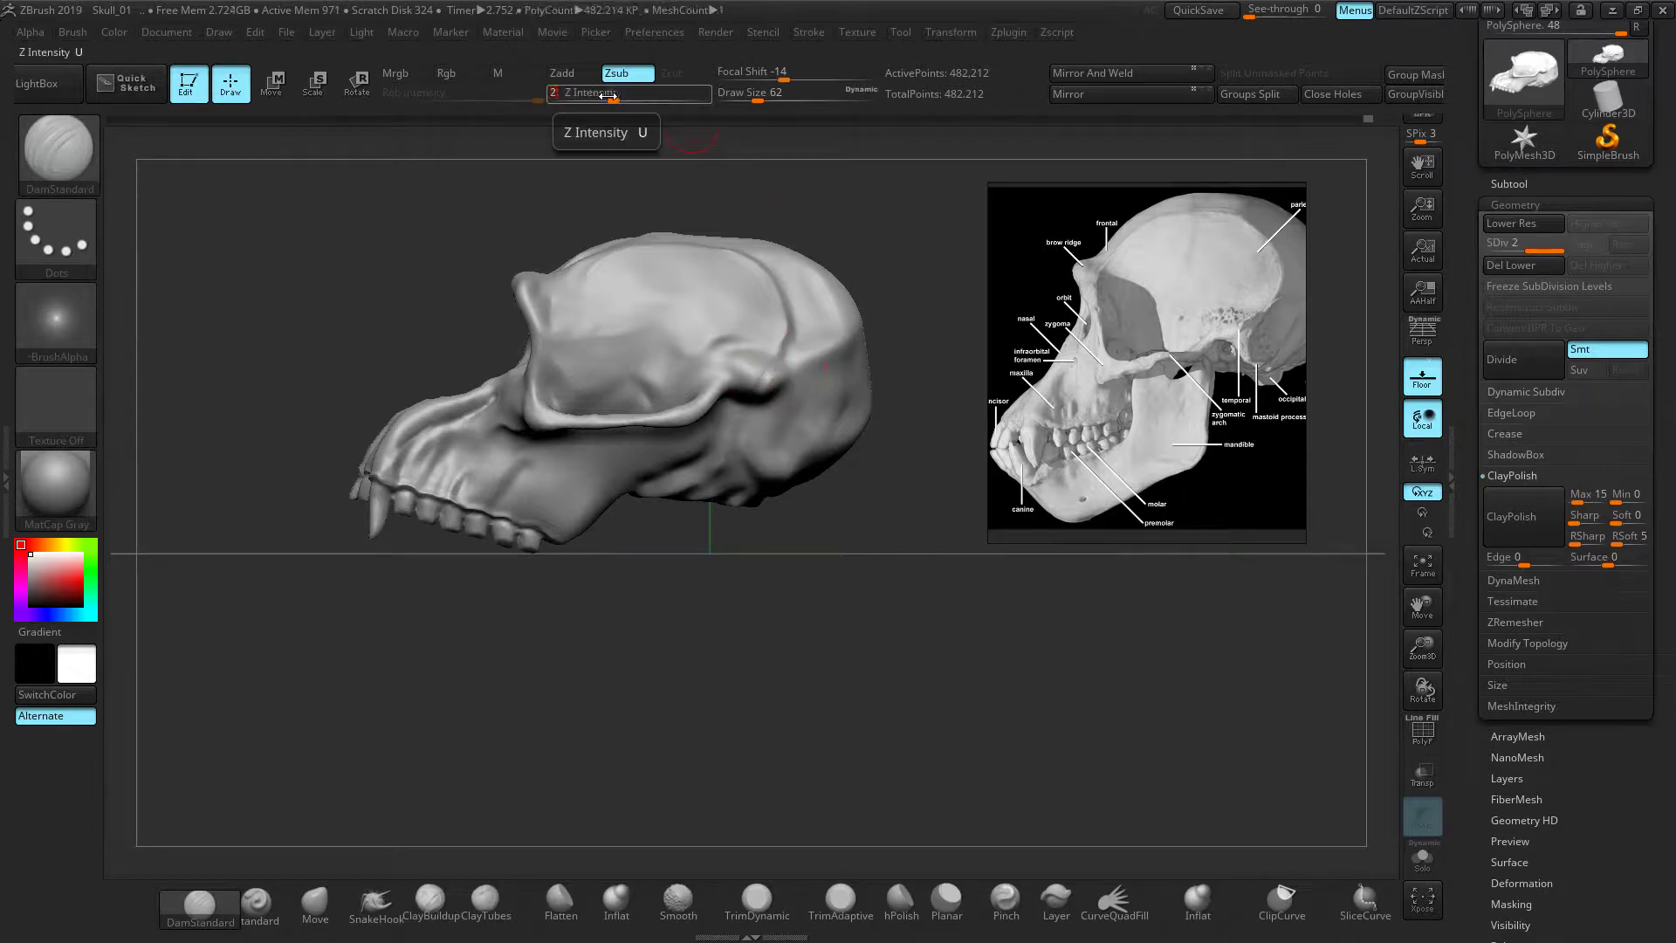
{"action": "type", "text": "0"}
{"action": "key", "text": "Return"}
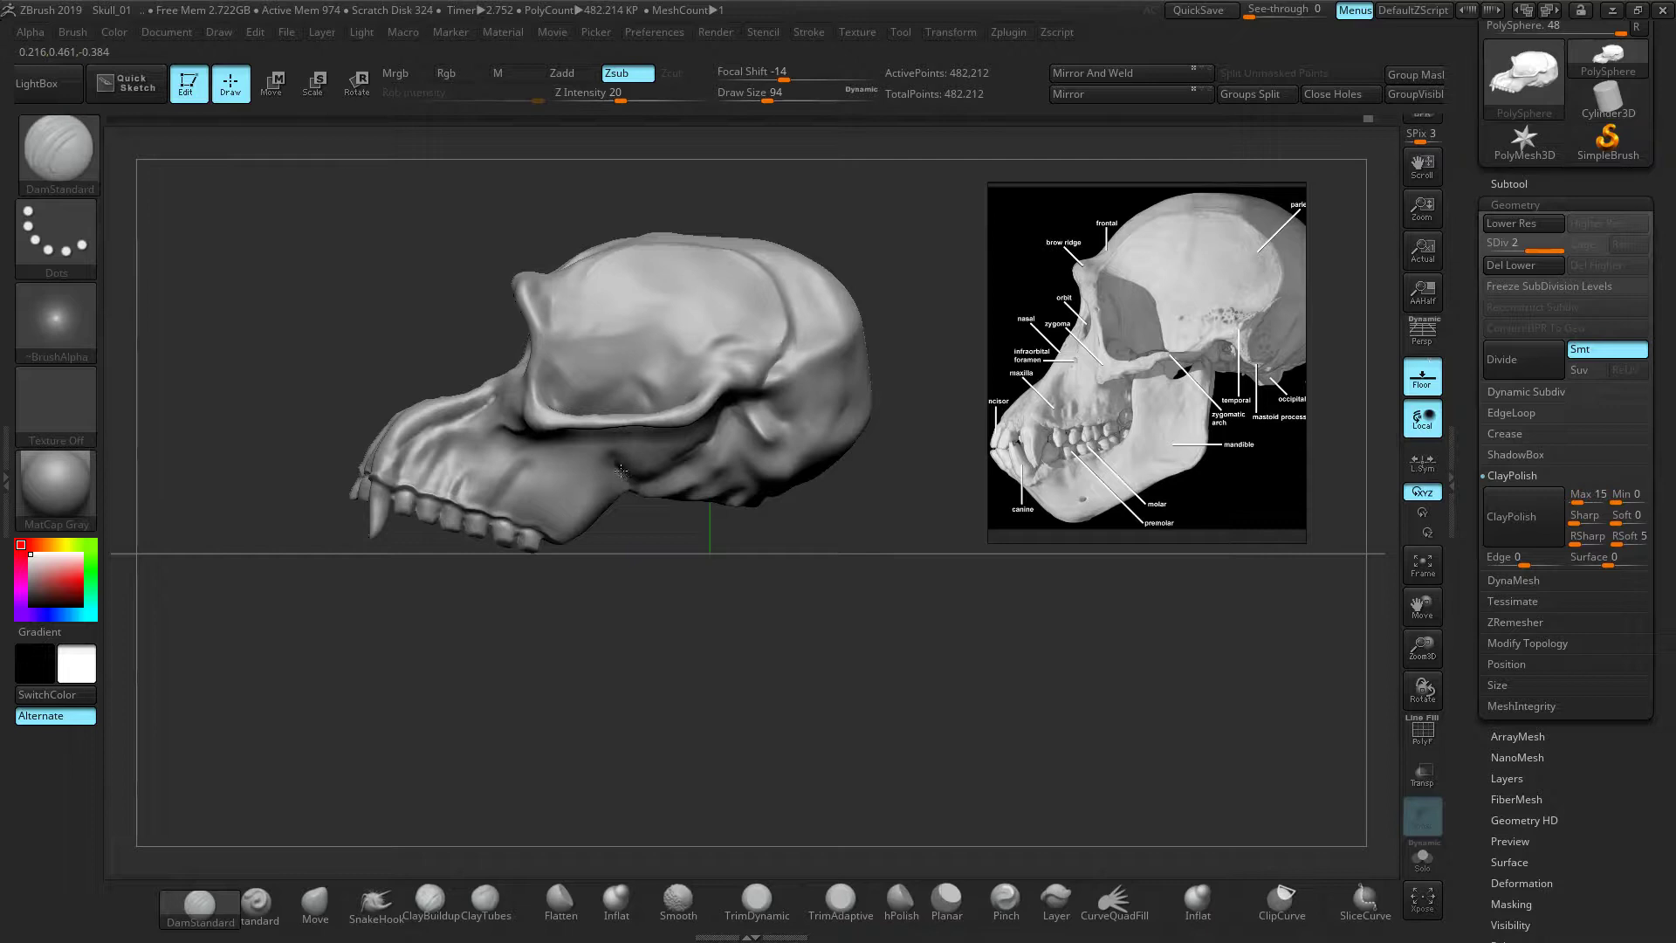
{"action": "key", "text": "shift"}
{"action": "left_click_drag", "start_coordinate": [591, 507], "coordinate": [624, 477], "text": "shift"}
{"action": "key", "text": "shift"}
{"action": "key", "text": "shift"}
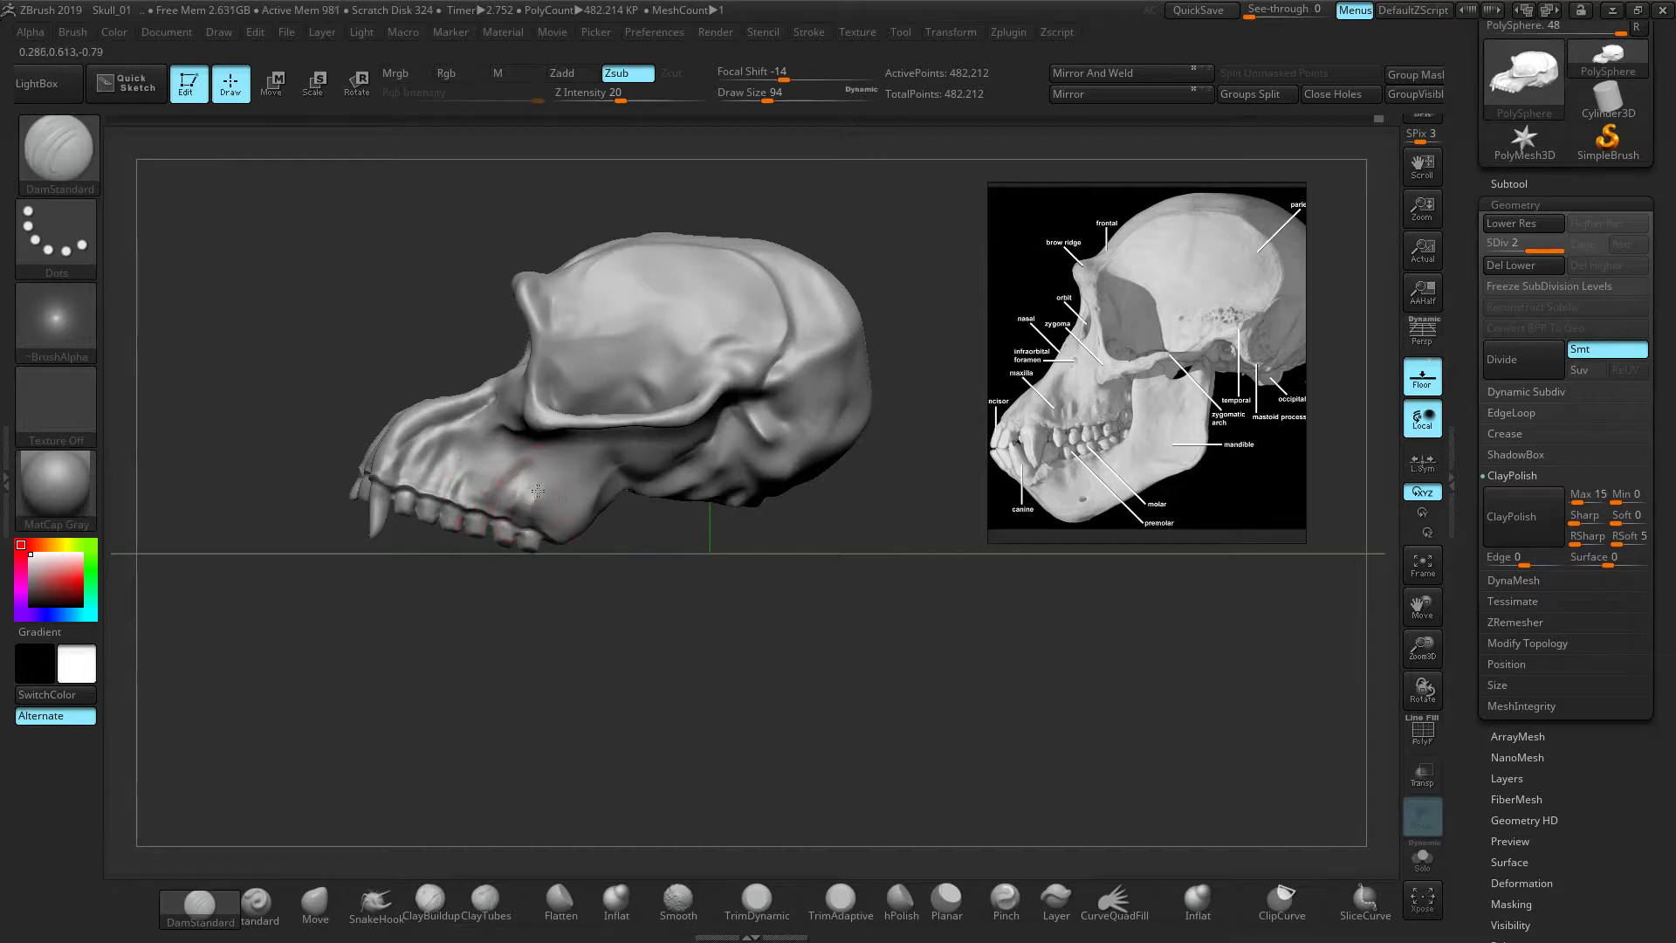
Shape the root bulges above the rear molars with DamStandard, then smooth and trim them with TrimDynamic at draw size 94
{"action": "left_click_drag", "start_coordinate": [477, 479], "coordinate": [541, 502]}
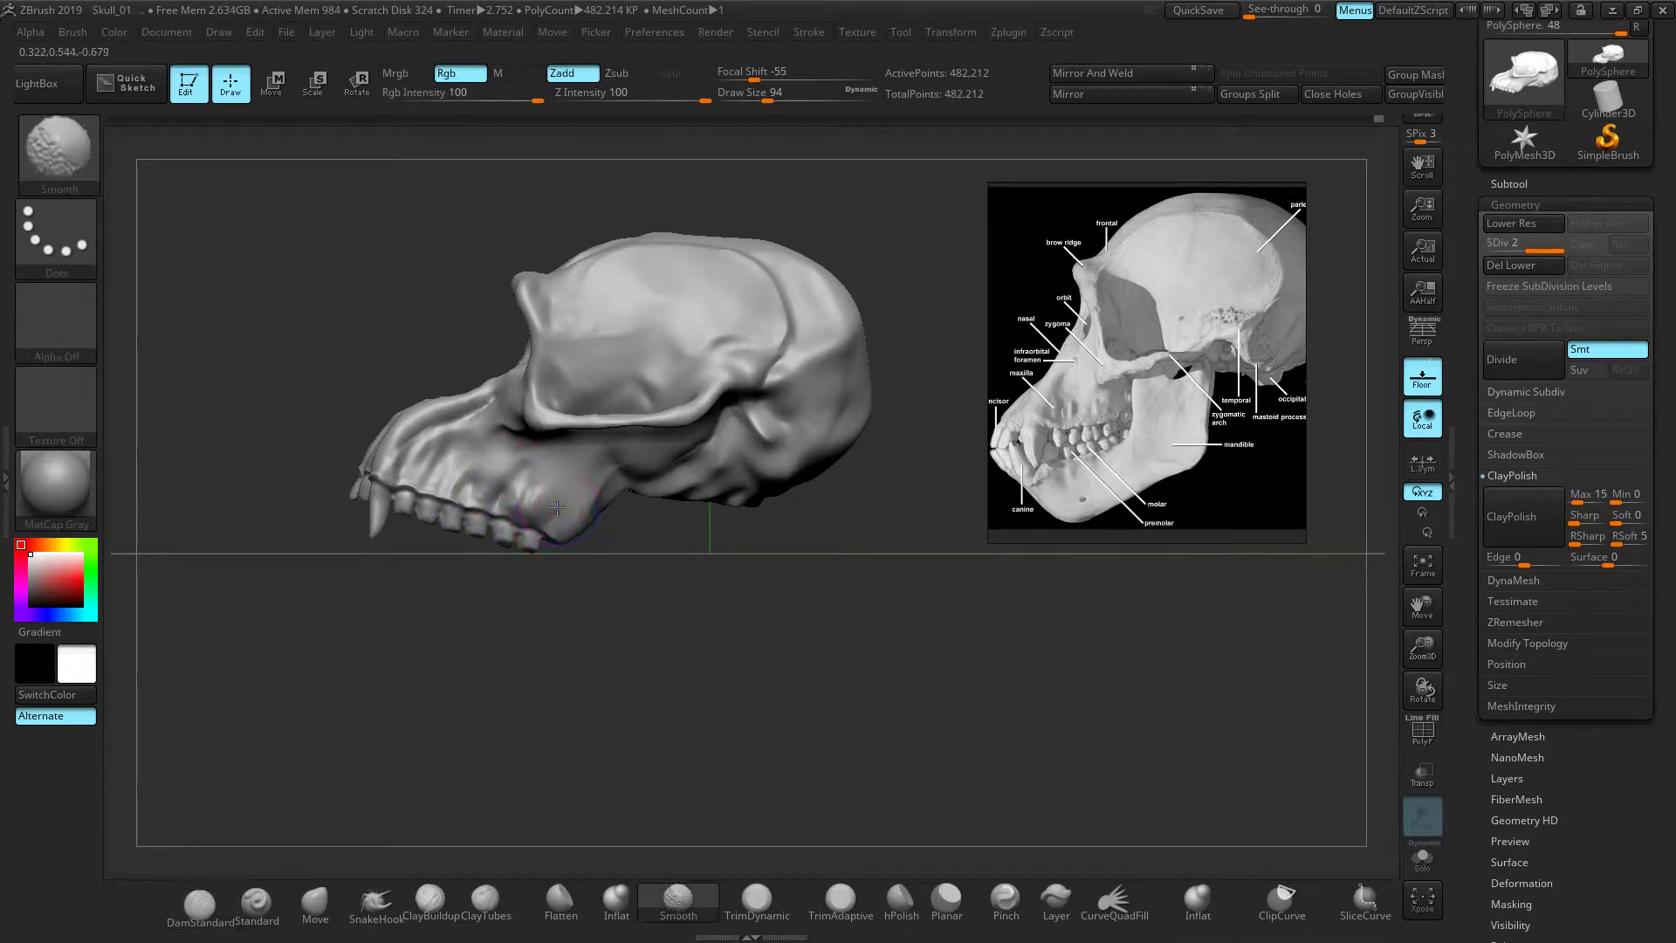
{"action": "mouse_move", "coordinate": [578, 453]}
{"action": "left_mouse_down"}
{"action": "mouse_move", "coordinate": [561, 466]}
{"action": "mouse_move", "coordinate": [576, 450]}
{"action": "left_mouse_up"}
{"action": "mouse_move", "coordinate": [682, 700]}
{"action": "left_mouse_down"}
{"action": "mouse_move", "coordinate": [744, 704]}
{"action": "mouse_move", "coordinate": [570, 531]}
{"action": "left_mouse_up"}
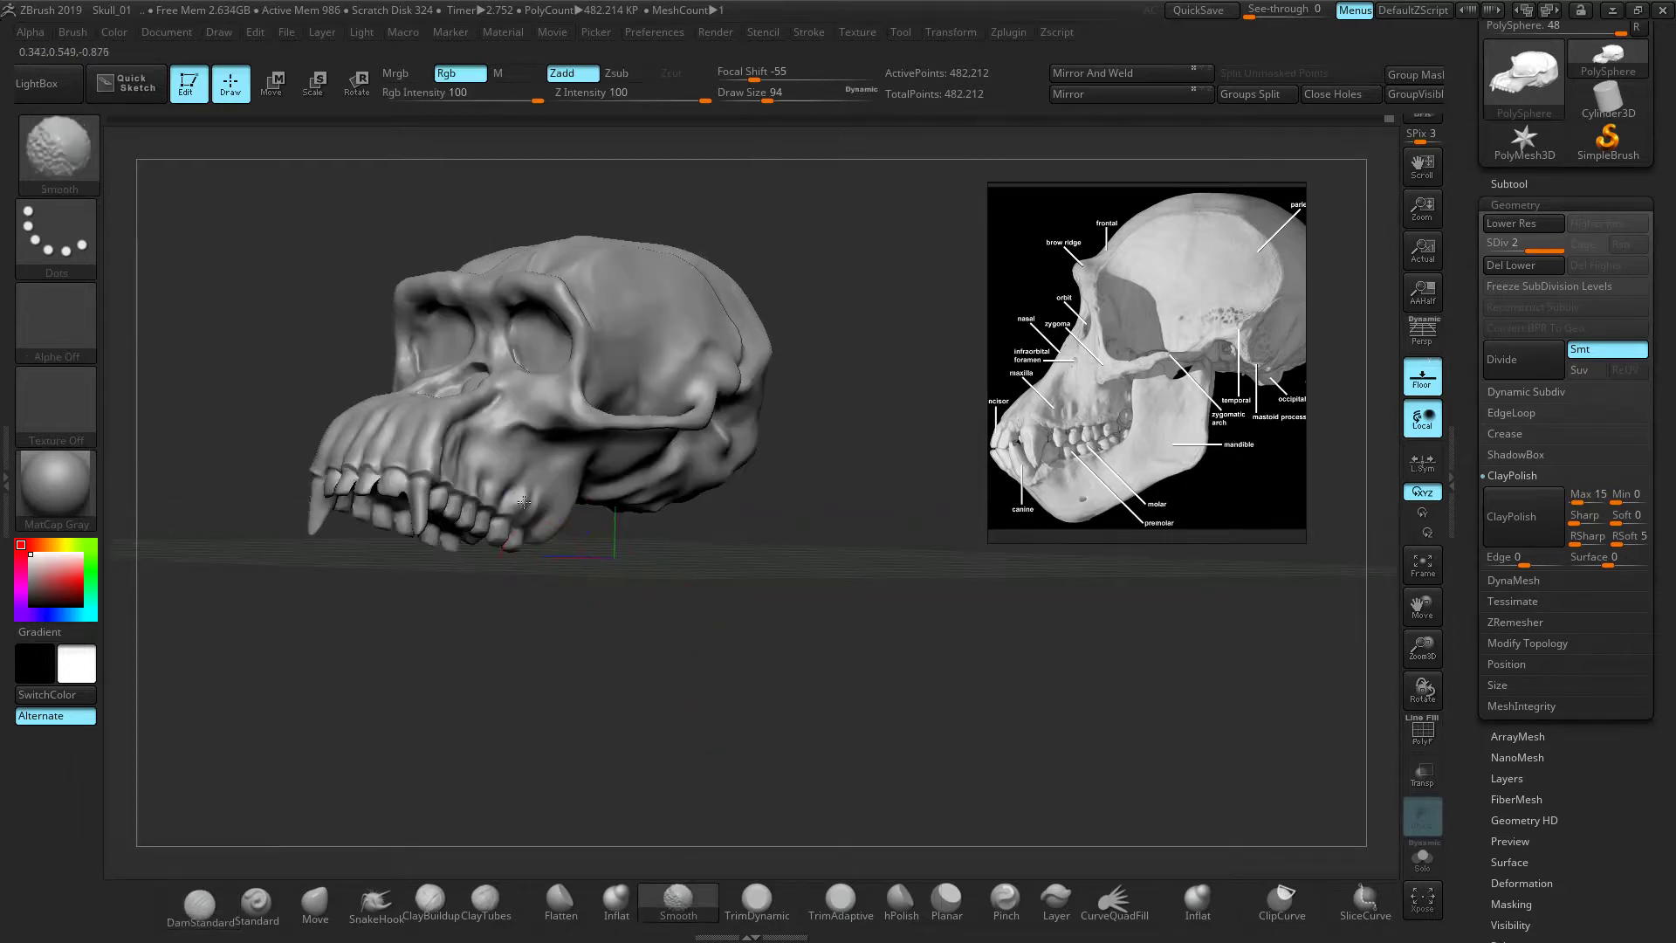
{"action": "left_click", "coordinate": [738, 910]}
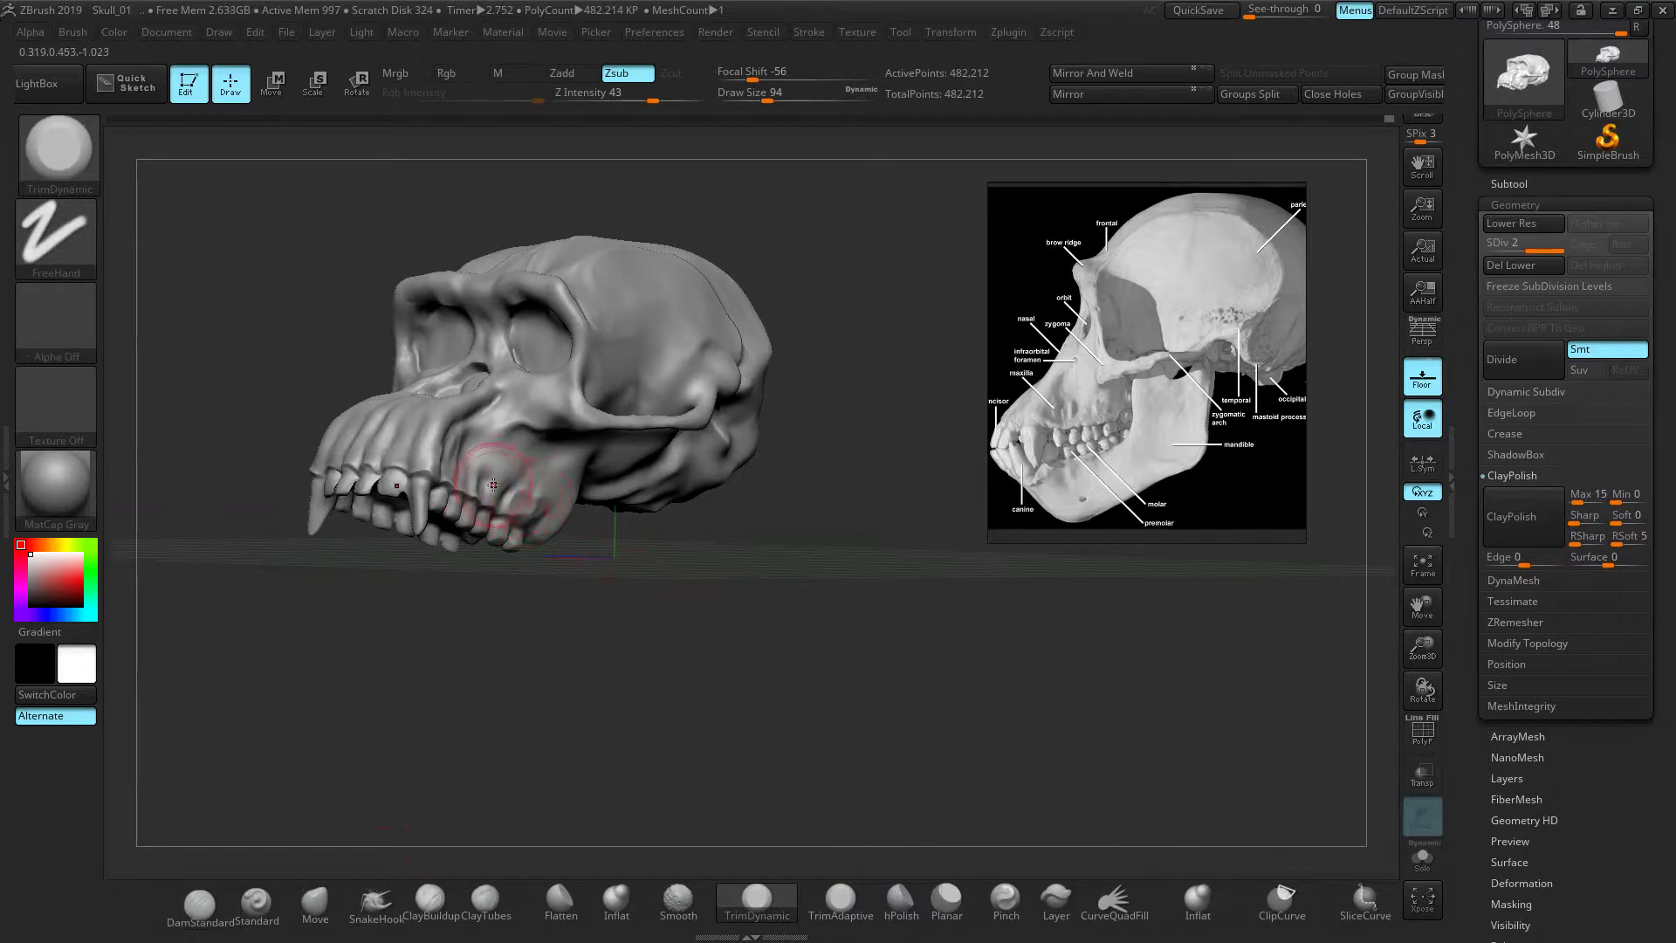
{"action": "left_click_drag", "start_coordinate": [669, 644], "coordinate": [602, 628]}
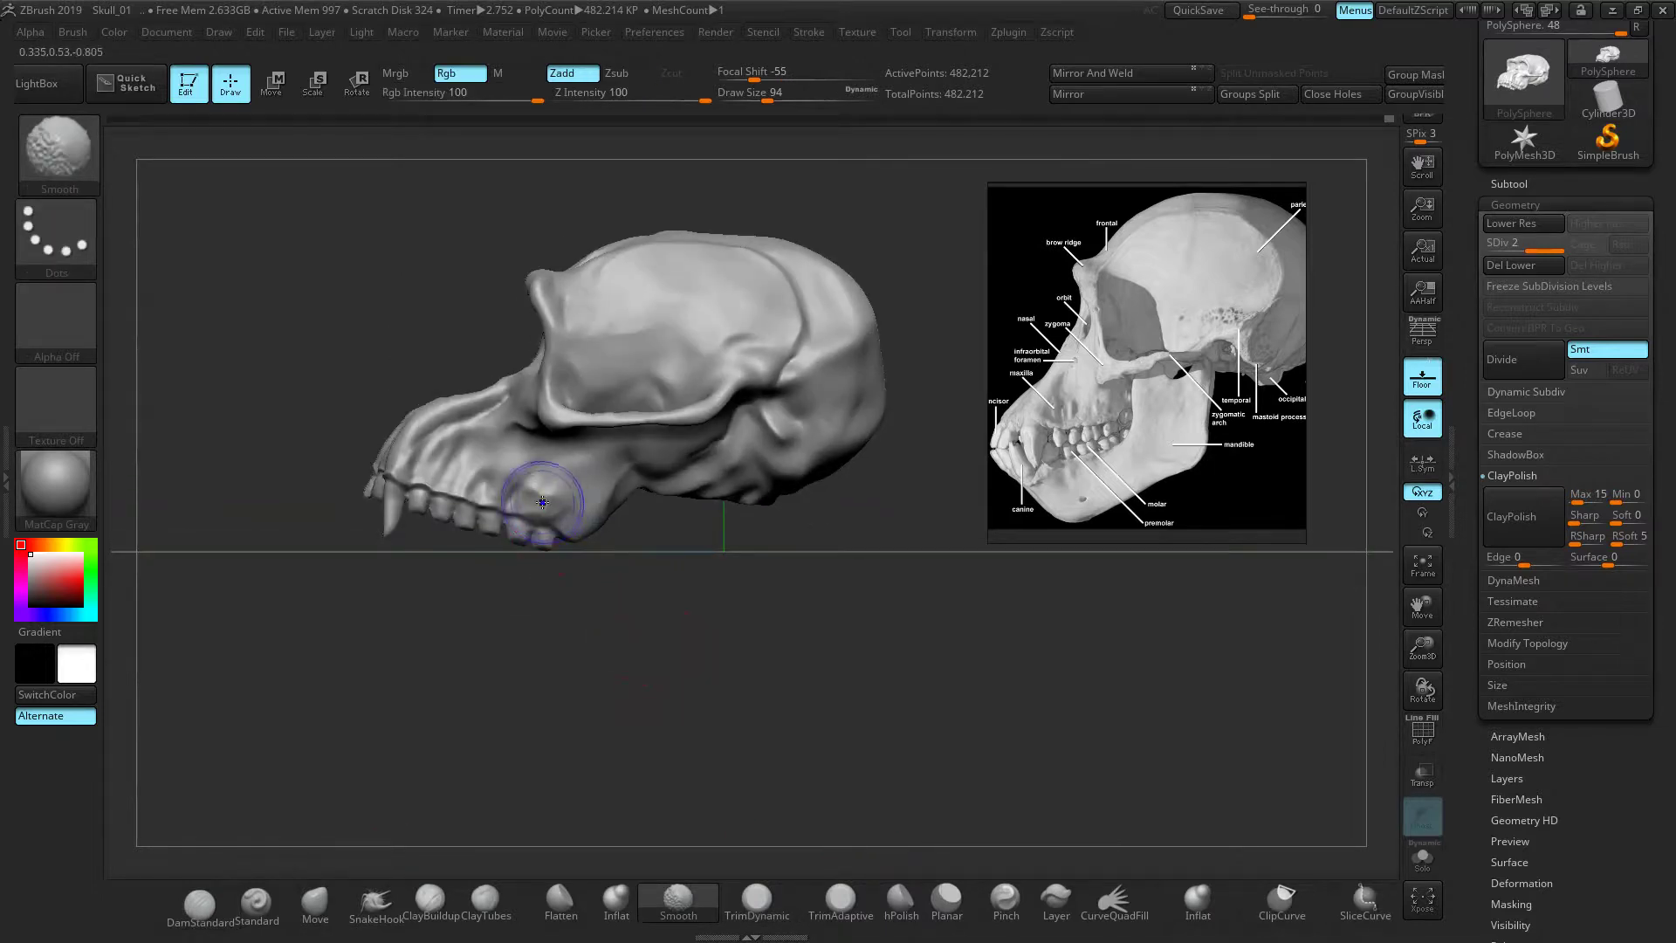
Deepen the gum line above the premolars and molars with DamStandard at draw size 46
{"action": "right_click_drag", "start_coordinate": [689, 628], "coordinate": [751, 708], "text": "ctrl"}
{"action": "right_click_drag", "start_coordinate": [751, 708], "coordinate": [905, 689], "text": "alt"}
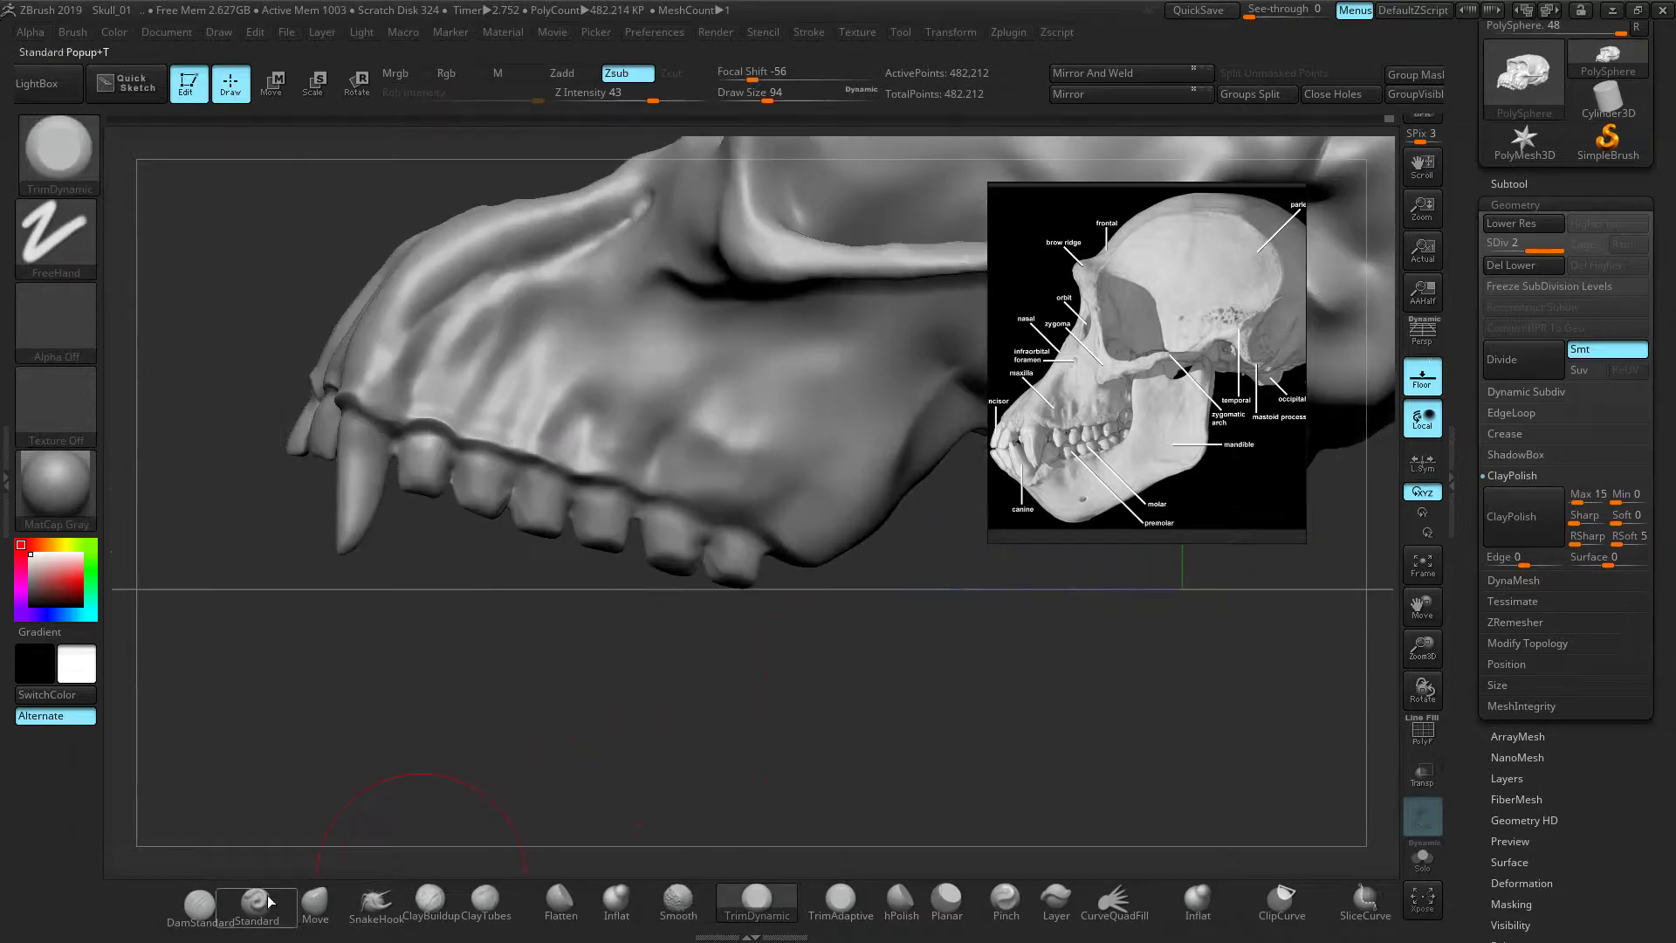
{"action": "left_click", "coordinate": [203, 907]}
{"action": "key", "text": "bracketleft"}
{"action": "key", "text": "bracketleft"}
{"action": "left_click_drag", "start_coordinate": [419, 437], "coordinate": [772, 551]}
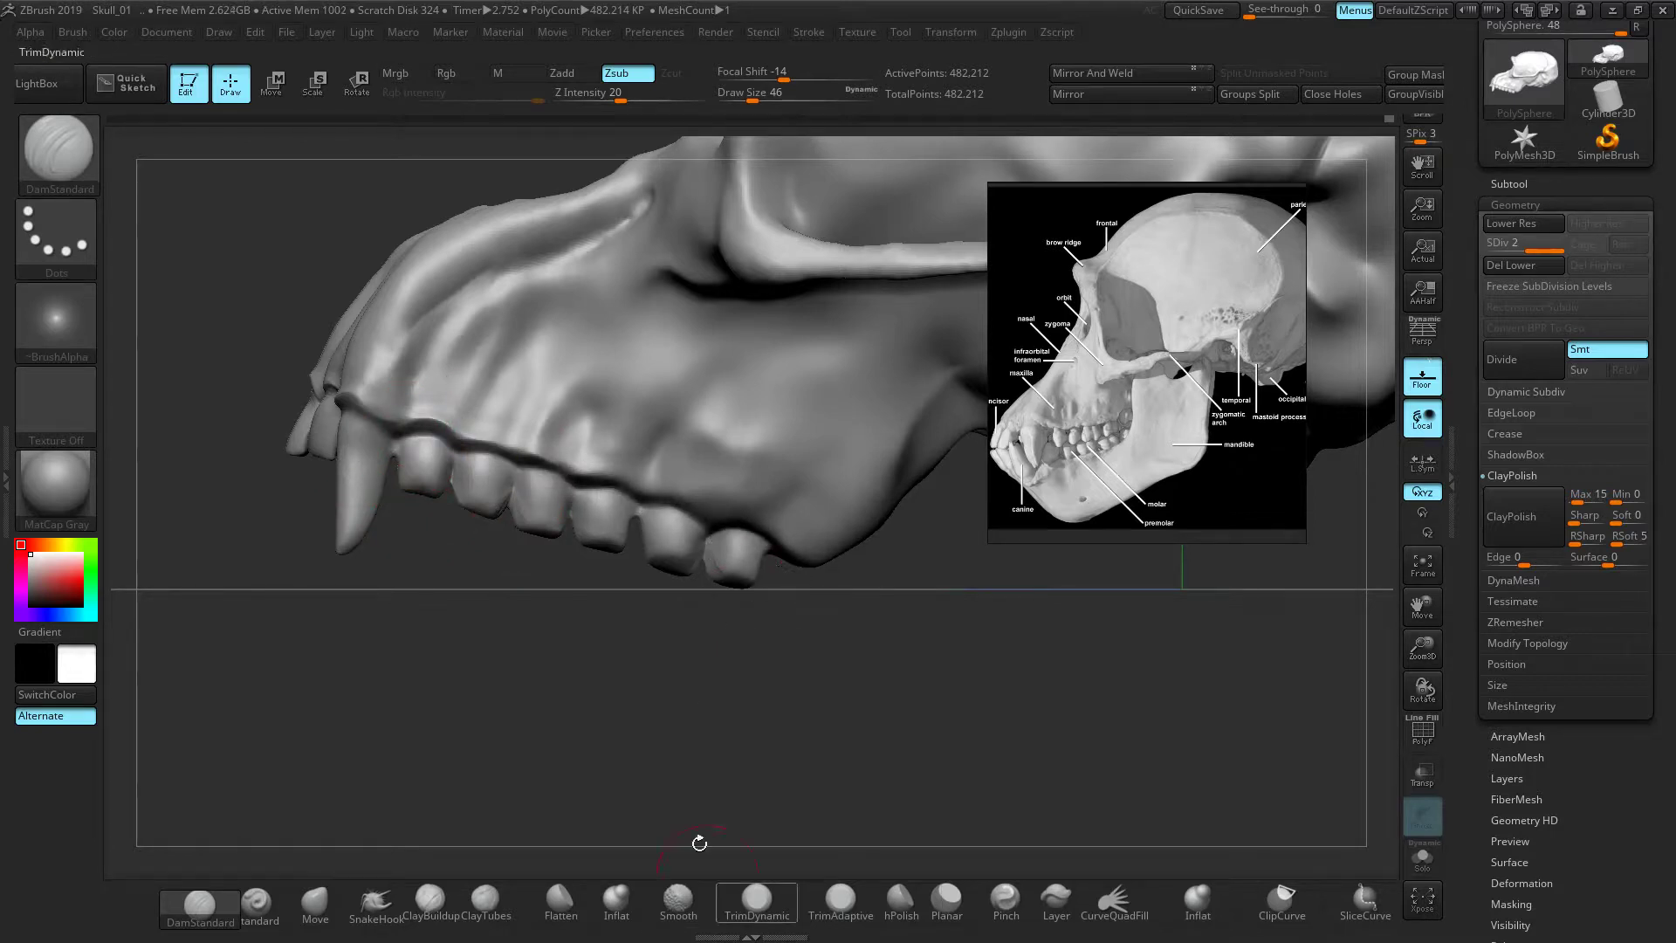
Flatten the outer faces of the cheek teeth and incisors with TrimDynamic at draw size 38, smoothing the outer incisor
{"action": "left_click", "coordinate": [773, 892]}
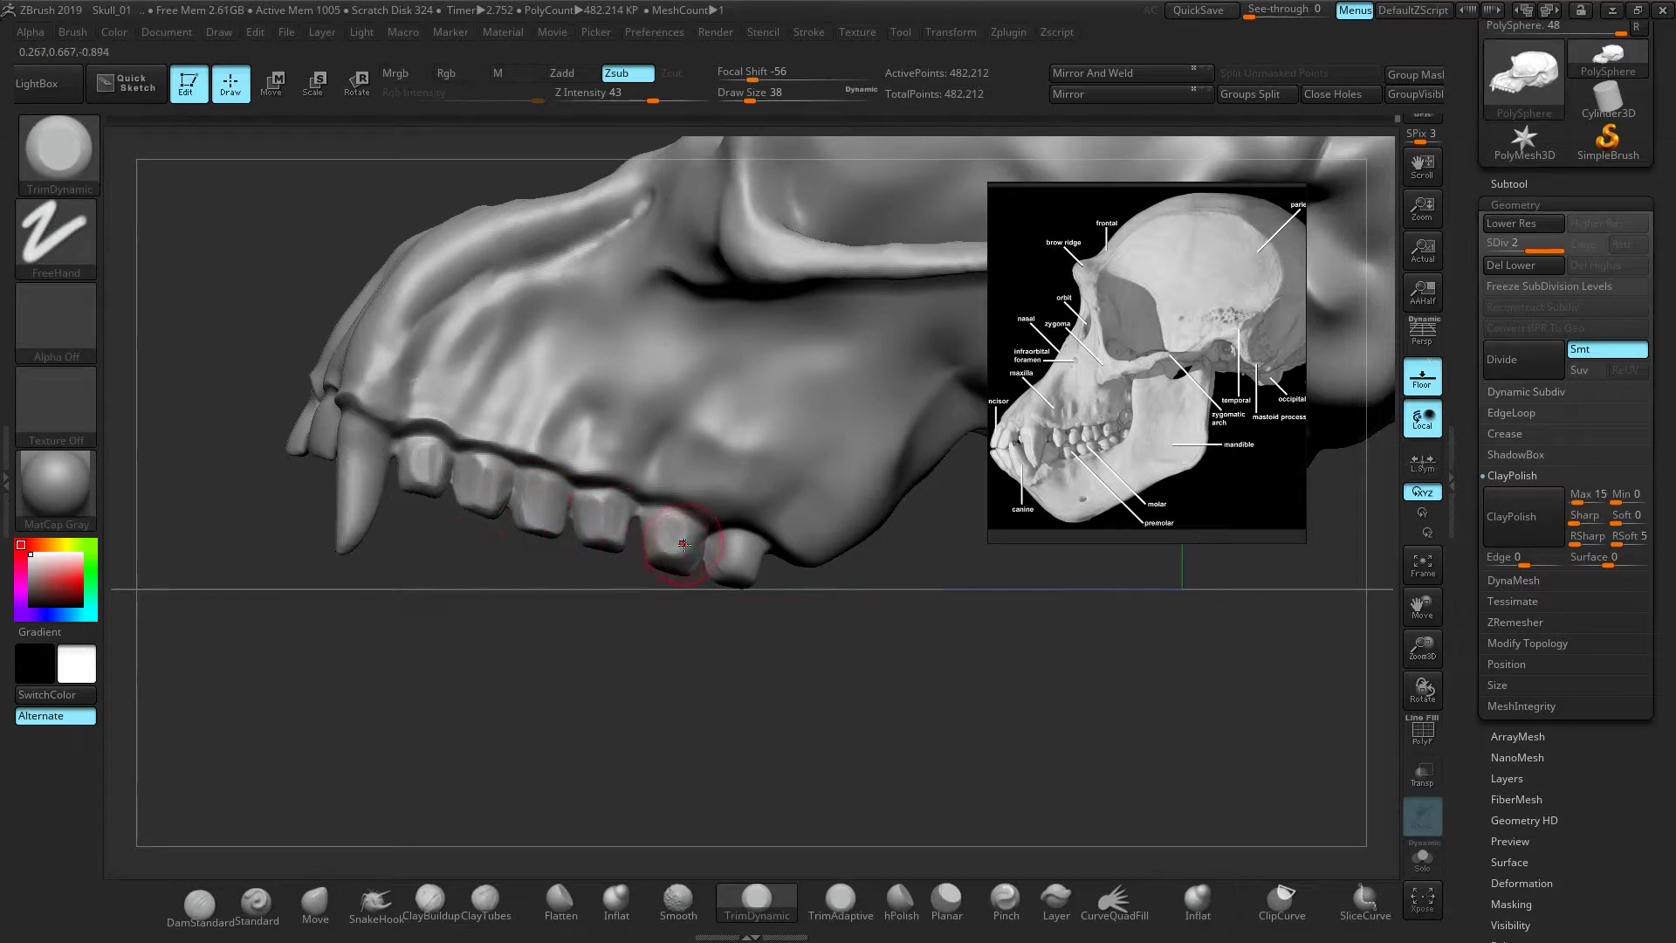
{"action": "left_click_drag", "start_coordinate": [548, 672], "coordinate": [698, 694]}
{"action": "left_click_drag", "start_coordinate": [829, 642], "coordinate": [727, 648]}
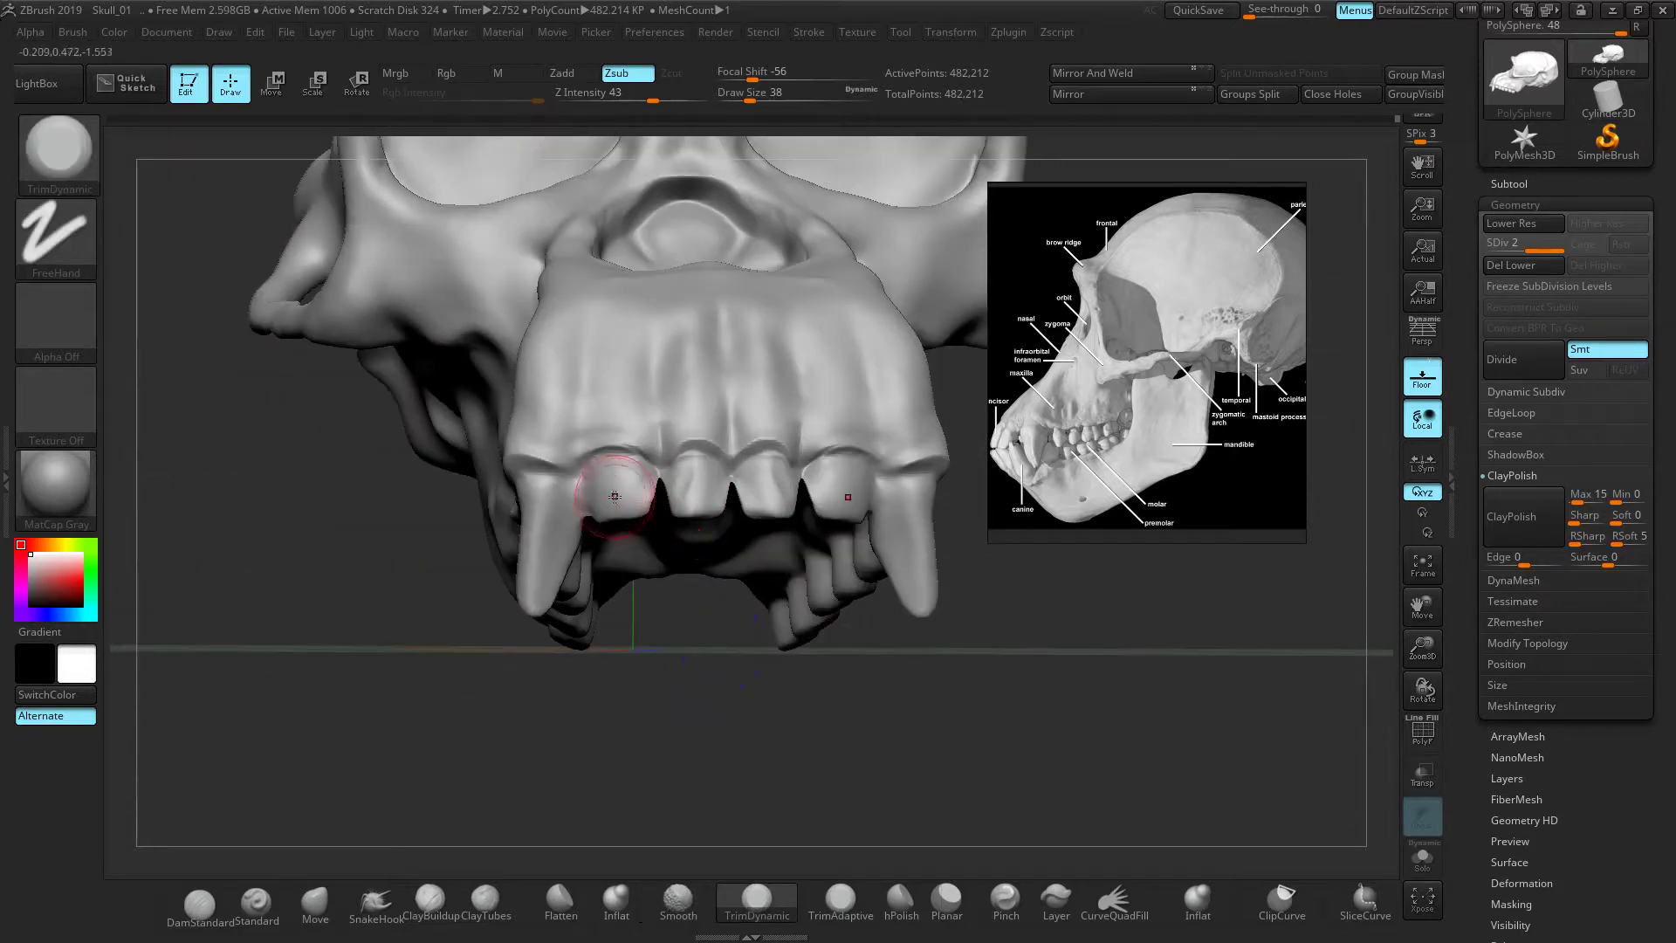
{"action": "key", "text": "shift"}
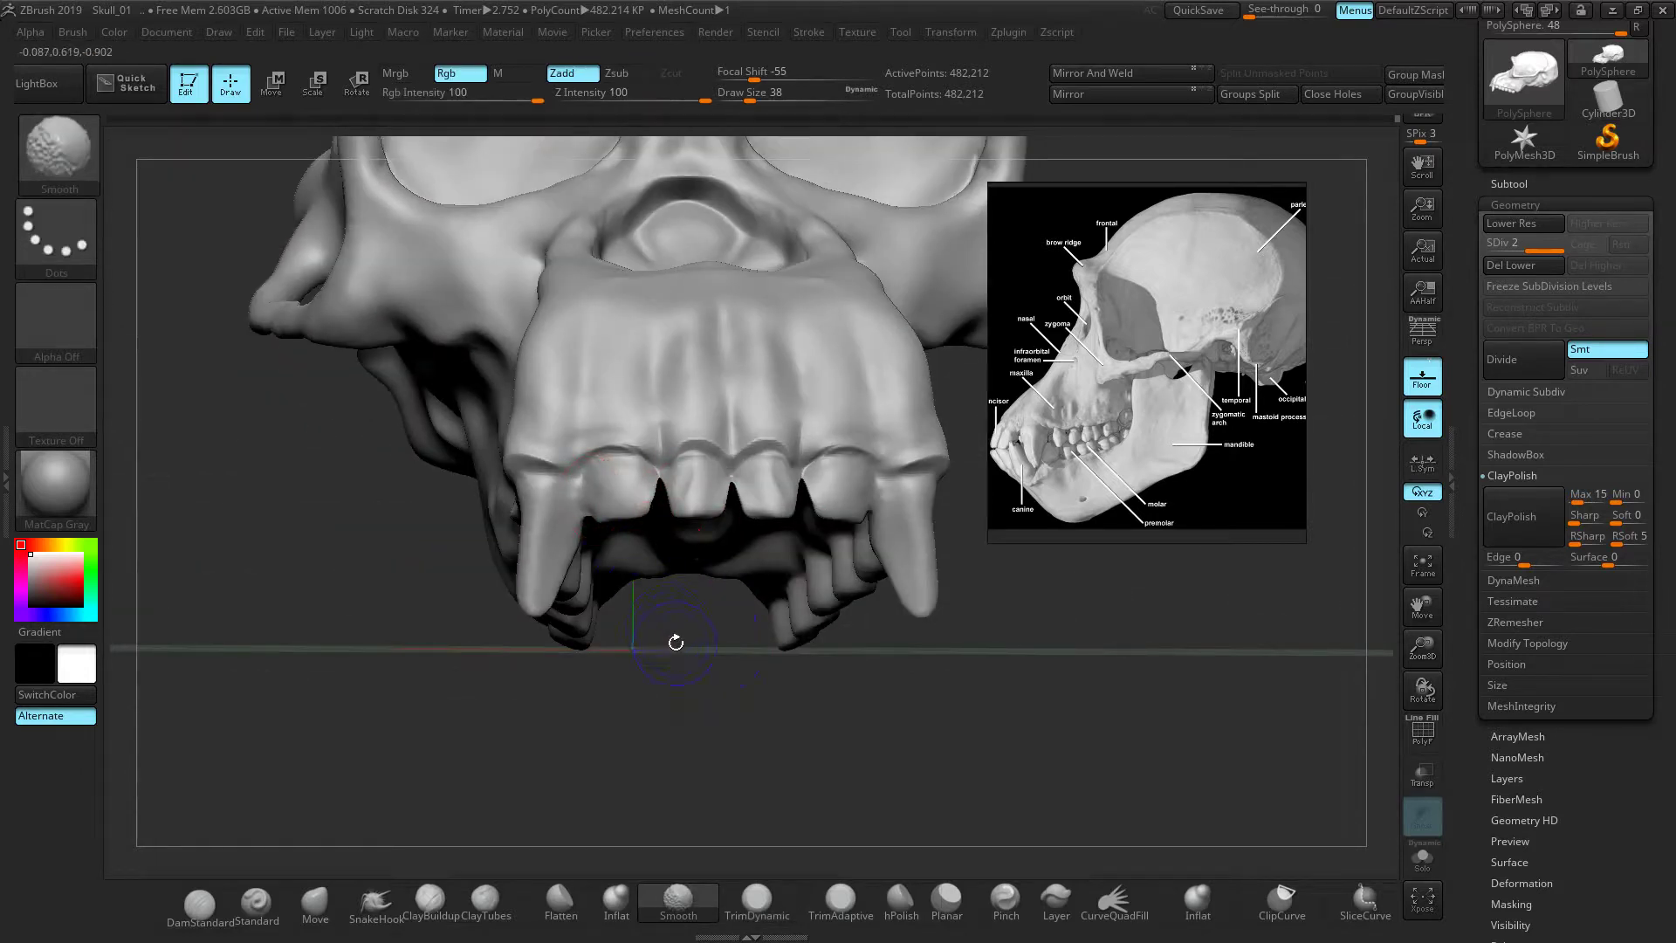
Flatten the biting surfaces of the incisors, premolars and molars from below with TrimDynamic, adjusting the draw size to 46
{"action": "mouse_move", "coordinate": [592, 529]}
{"action": "right_mouse_down"}
{"action": "mouse_move", "coordinate": [692, 479]}
{"action": "mouse_move", "coordinate": [729, 637]}
{"action": "mouse_move", "coordinate": [804, 666]}
{"action": "right_mouse_up"}
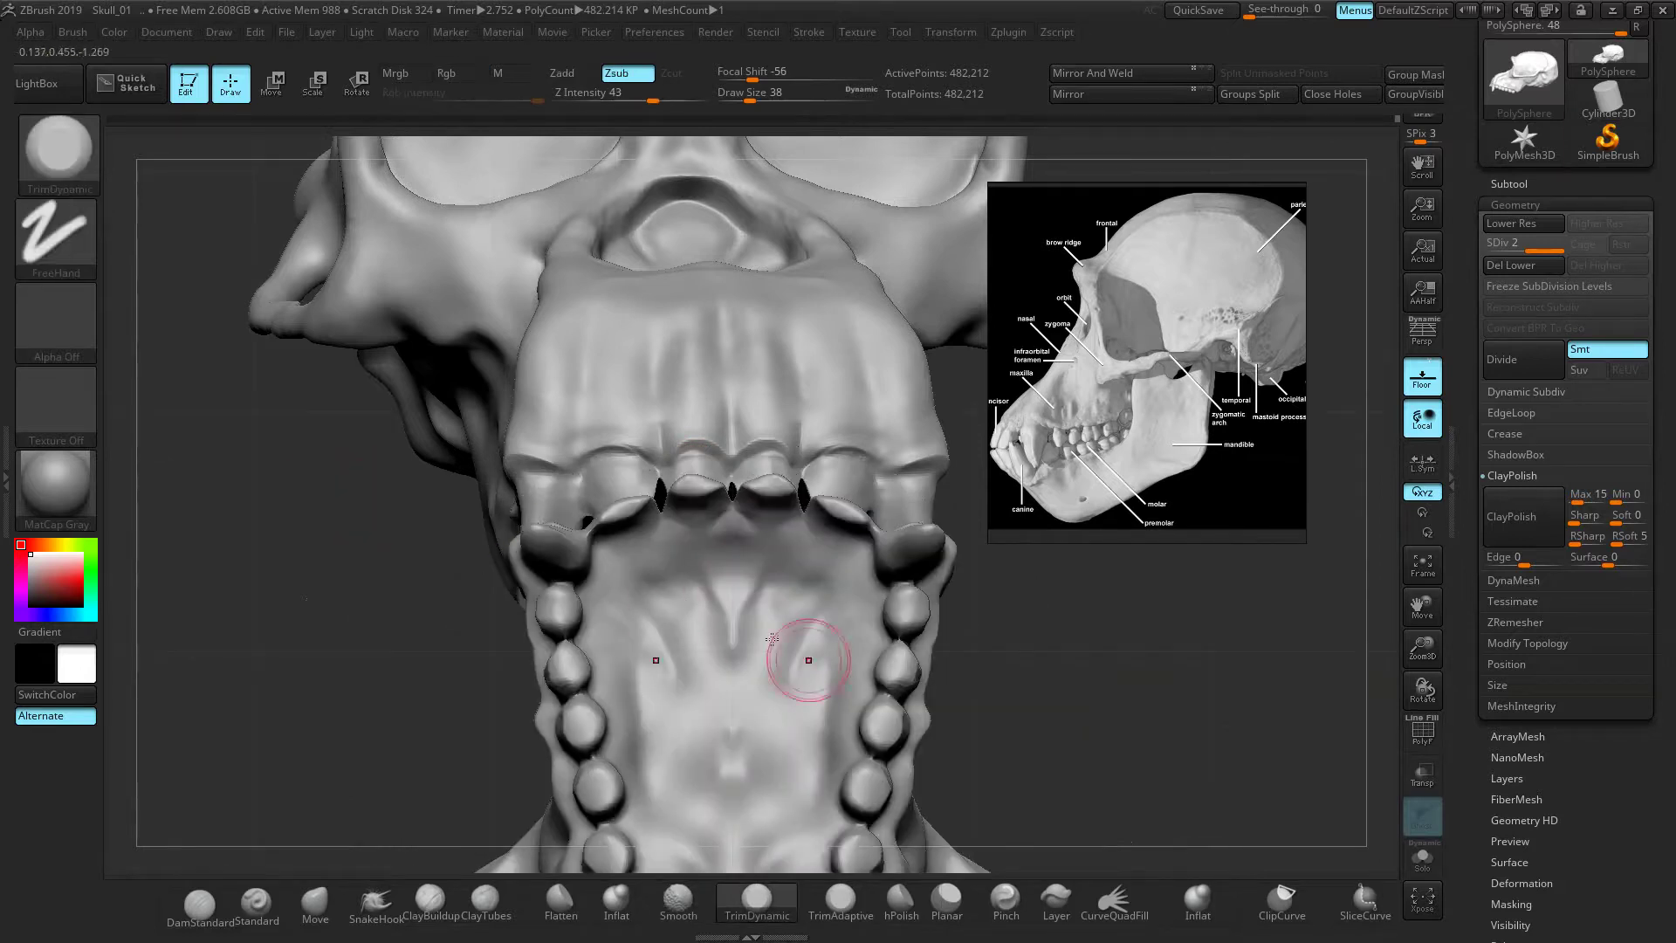
{"action": "key", "text": "]"}
{"action": "left_click_drag", "start_coordinate": [762, 485], "coordinate": [834, 514]}
{"action": "key", "text": "["}
{"action": "left_click_drag", "start_coordinate": [912, 597], "coordinate": [905, 724]}
{"action": "key", "text": "["}
{"action": "left_click_drag", "start_coordinate": [1039, 752], "coordinate": [1021, 624]}
{"action": "left_click_drag", "start_coordinate": [854, 632], "coordinate": [846, 653]}
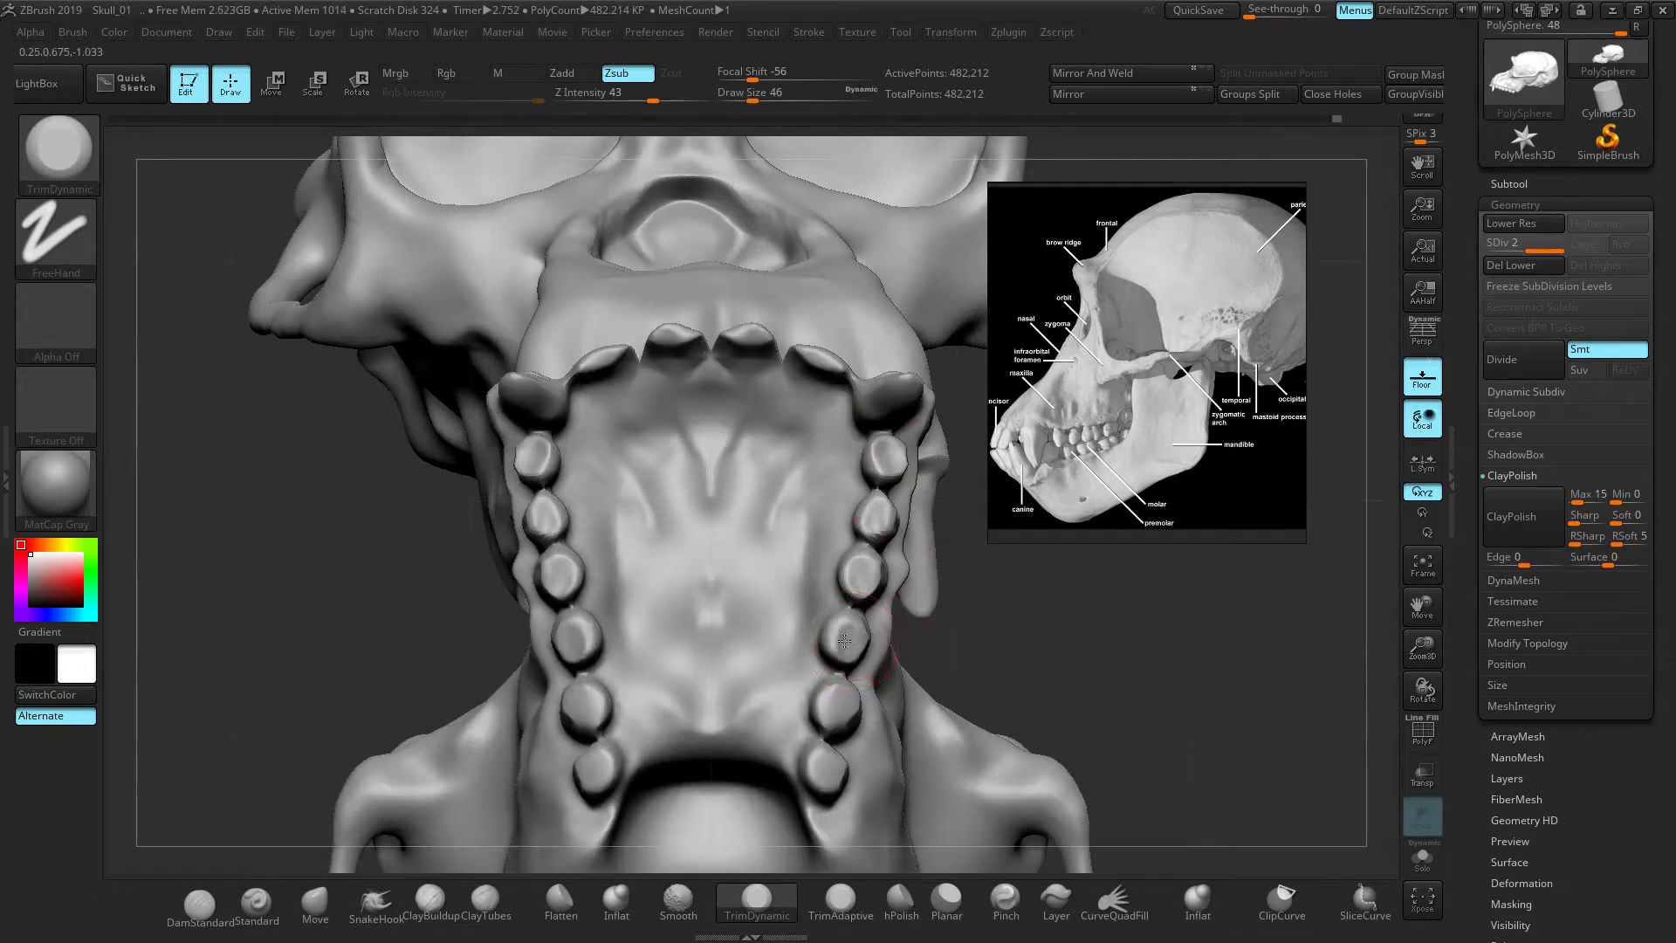
{"action": "mouse_move", "coordinate": [825, 708]}
{"action": "left_mouse_down"}
{"action": "mouse_move", "coordinate": [826, 766]}
{"action": "mouse_move", "coordinate": [811, 711]}
{"action": "left_mouse_up"}
Reposition the canine and its root ridge beside the incisors with SnakeHook, raising the draw size to 142
{"action": "mouse_move", "coordinate": [1060, 655]}
{"action": "left_mouse_down"}
{"action": "mouse_move", "coordinate": [1036, 851]}
{"action": "mouse_move", "coordinate": [1004, 864]}
{"action": "mouse_move", "coordinate": [443, 770]}
{"action": "left_mouse_up"}
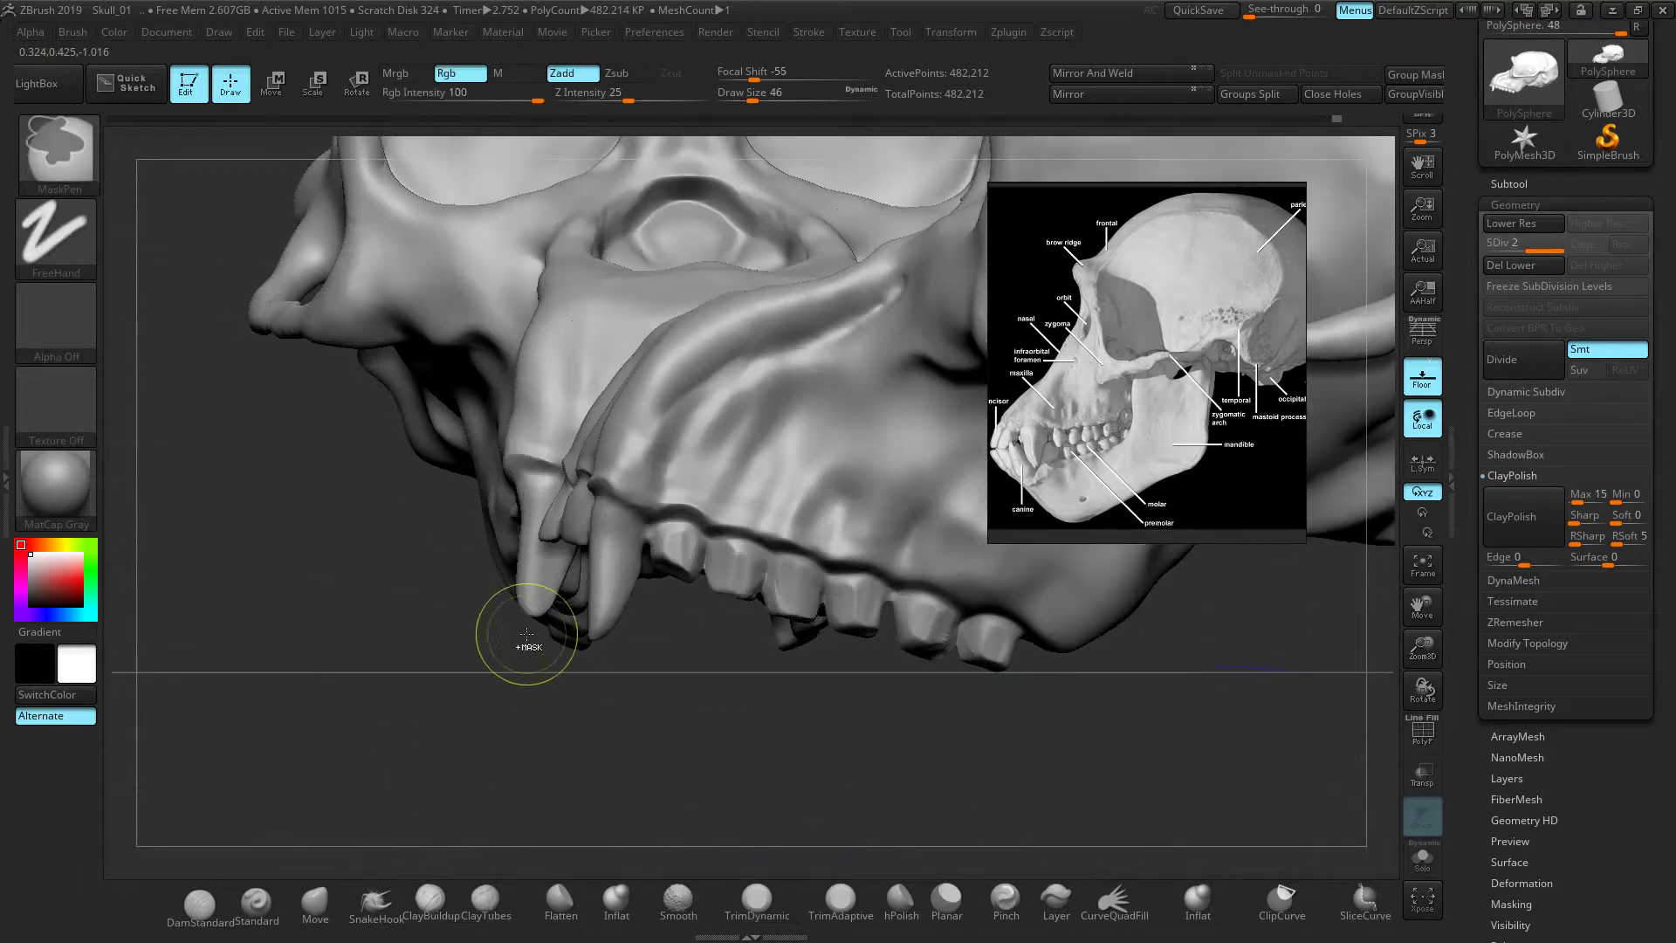
{"action": "right_click_drag", "start_coordinate": [454, 621], "coordinate": [533, 595], "text": "ctrl"}
{"action": "left_click_drag", "start_coordinate": [532, 595], "coordinate": [532, 596]}
{"action": "mouse_move", "coordinate": [636, 666]}
{"action": "left_mouse_down"}
{"action": "mouse_move", "coordinate": [579, 643]}
{"action": "mouse_move", "coordinate": [273, 846]}
{"action": "left_mouse_up"}
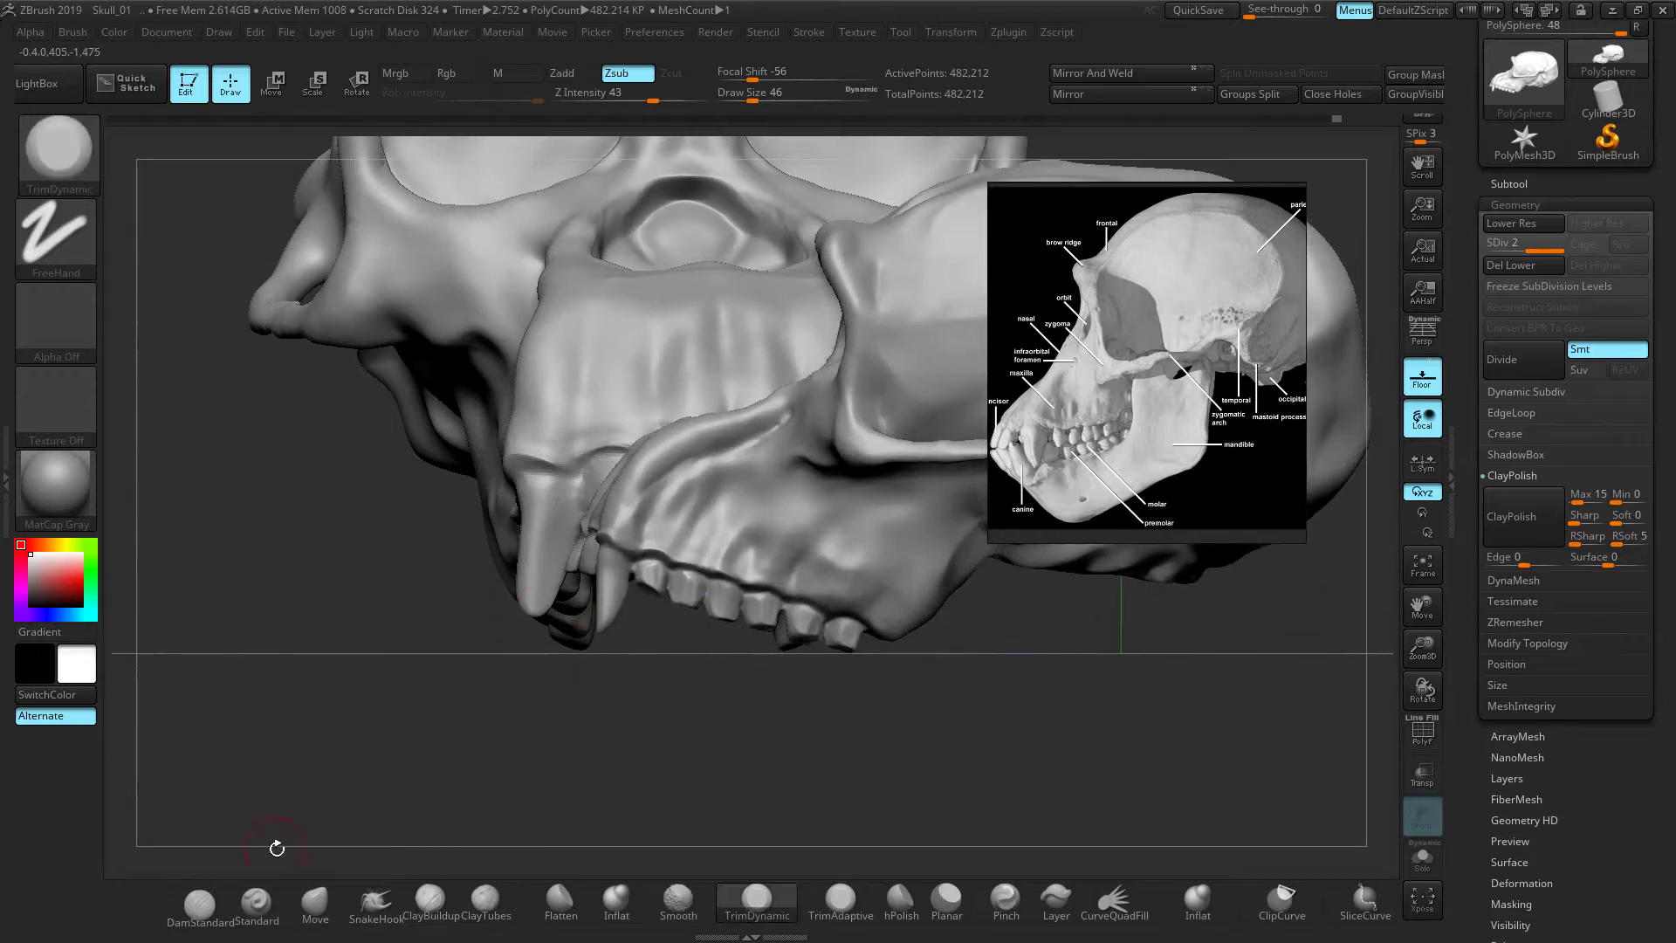
{"action": "left_click", "coordinate": [374, 905]}
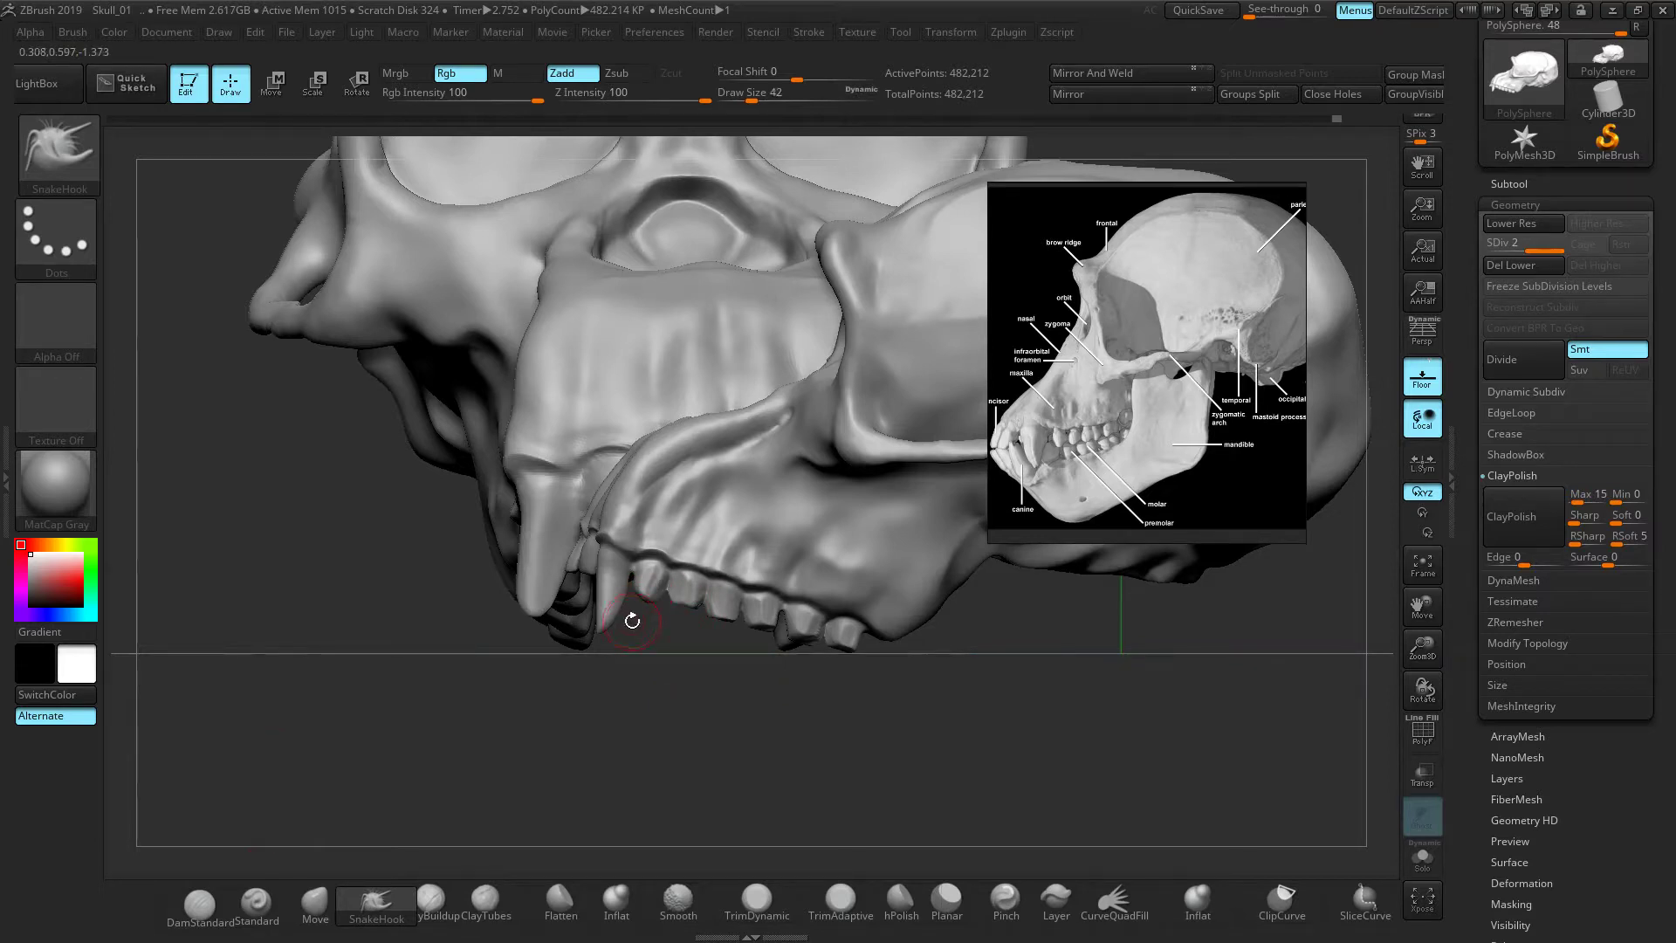
{"action": "mouse_move", "coordinate": [580, 558]}
{"action": "left_mouse_down"}
{"action": "mouse_move", "coordinate": [557, 555]}
{"action": "mouse_move", "coordinate": [580, 561]}
{"action": "mouse_move", "coordinate": [587, 596]}
{"action": "left_mouse_up"}
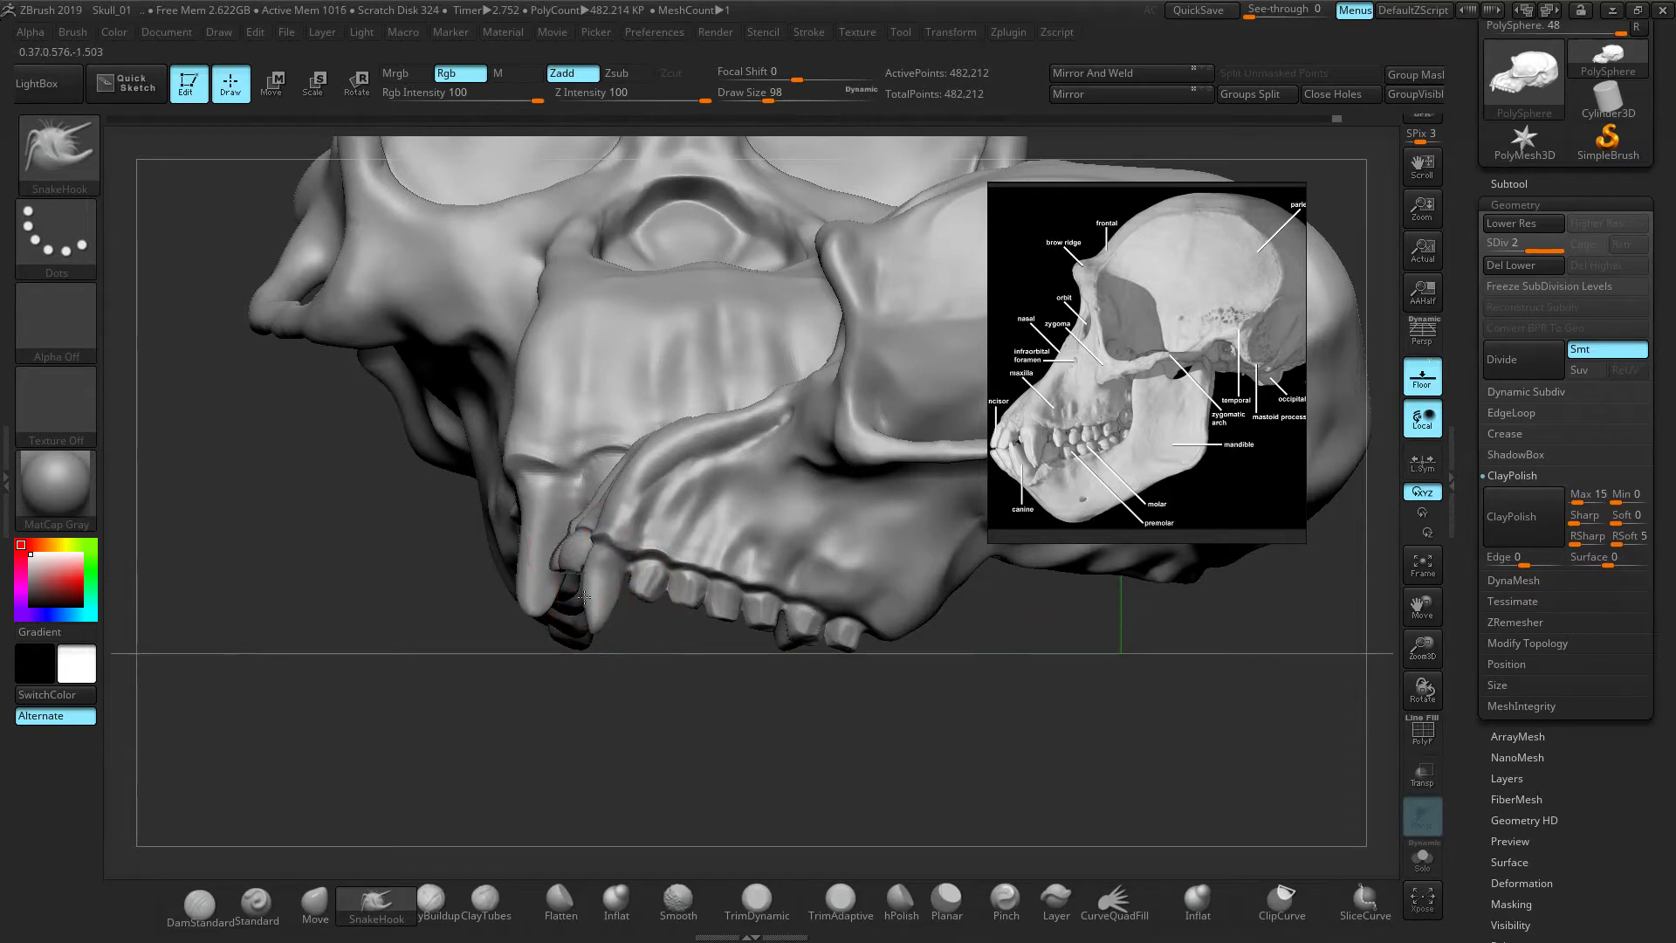
{"action": "key", "text": "]"}
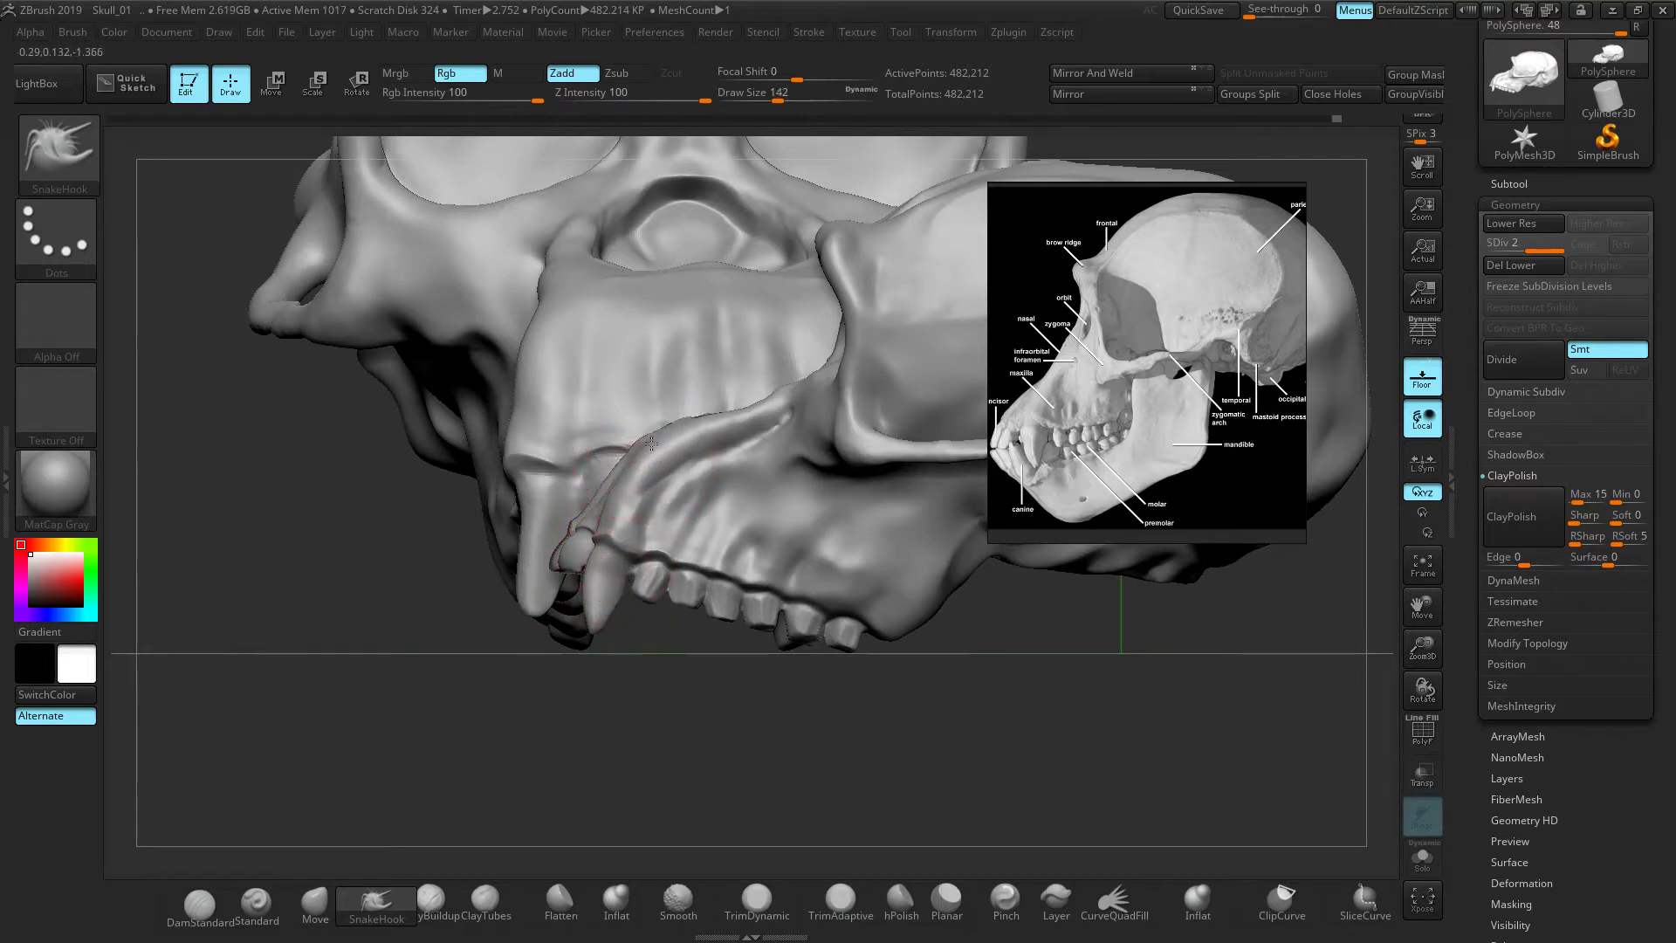
{"action": "key", "text": "]"}
{"action": "left_click_drag", "start_coordinate": [641, 439], "coordinate": [651, 444]}
Clear the leftover skull image from the canvas layer behind the editable skull
{"action": "mouse_move", "coordinate": [395, 476]}
{"action": "left_mouse_down", "text": "alt"}
{"action": "mouse_move", "coordinate": [422, 512]}
{"action": "mouse_move", "coordinate": [359, 494]}
{"action": "mouse_move", "coordinate": [471, 546]}
{"action": "mouse_move", "coordinate": [795, 603]}
{"action": "left_mouse_up", "text": "alt"}
{"action": "right_click_drag", "start_coordinate": [795, 603], "coordinate": [919, 685], "text": "ctrl"}
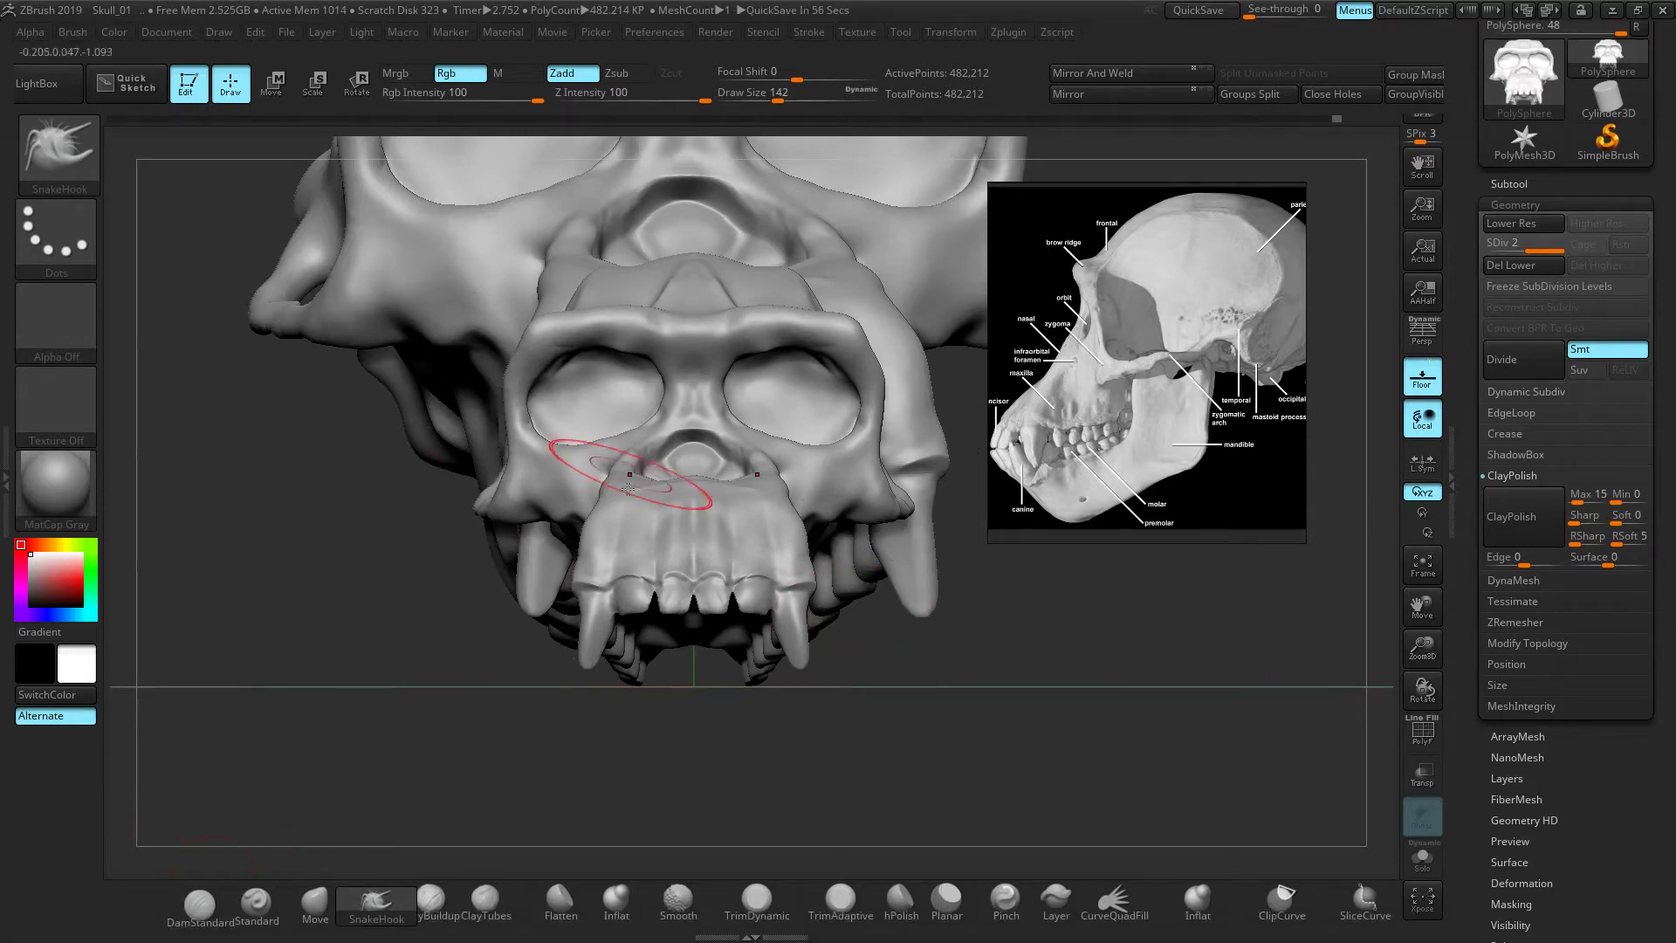
{"action": "right_click_drag", "start_coordinate": [358, 469], "coordinate": [434, 543], "text": "alt"}
{"action": "right_click_drag", "start_coordinate": [508, 449], "coordinate": [489, 493]}
{"action": "right_click_drag", "start_coordinate": [646, 475], "coordinate": [513, 408], "text": "alt"}
{"action": "left_click", "coordinate": [330, 35]}
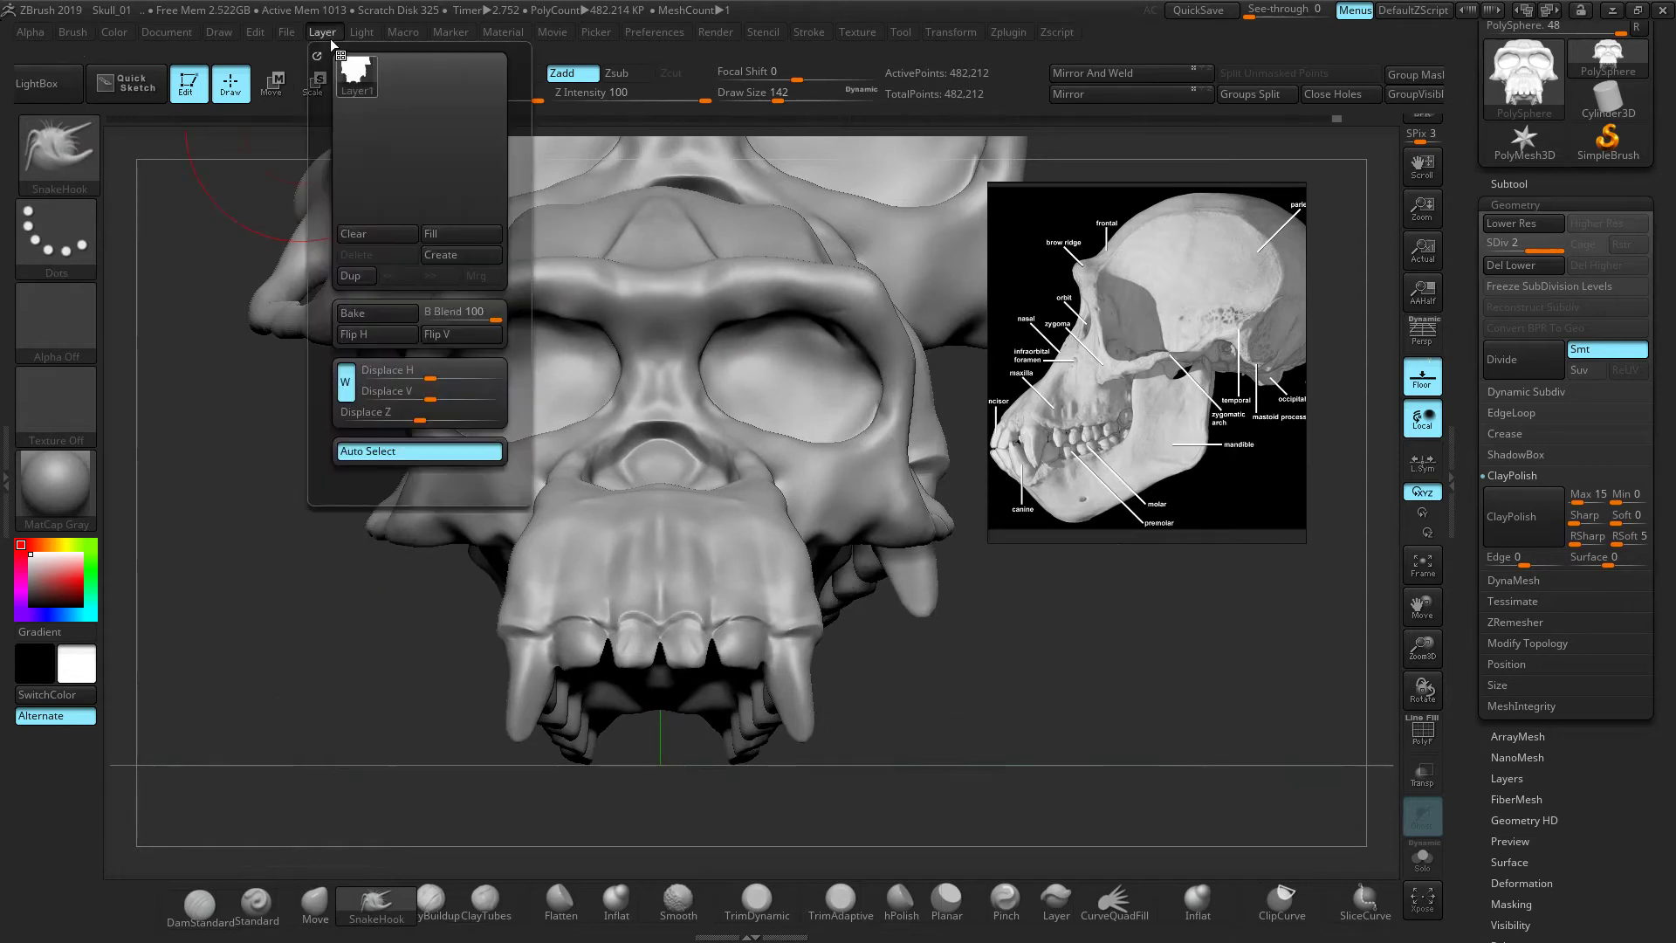
{"action": "left_click", "coordinate": [388, 235]}
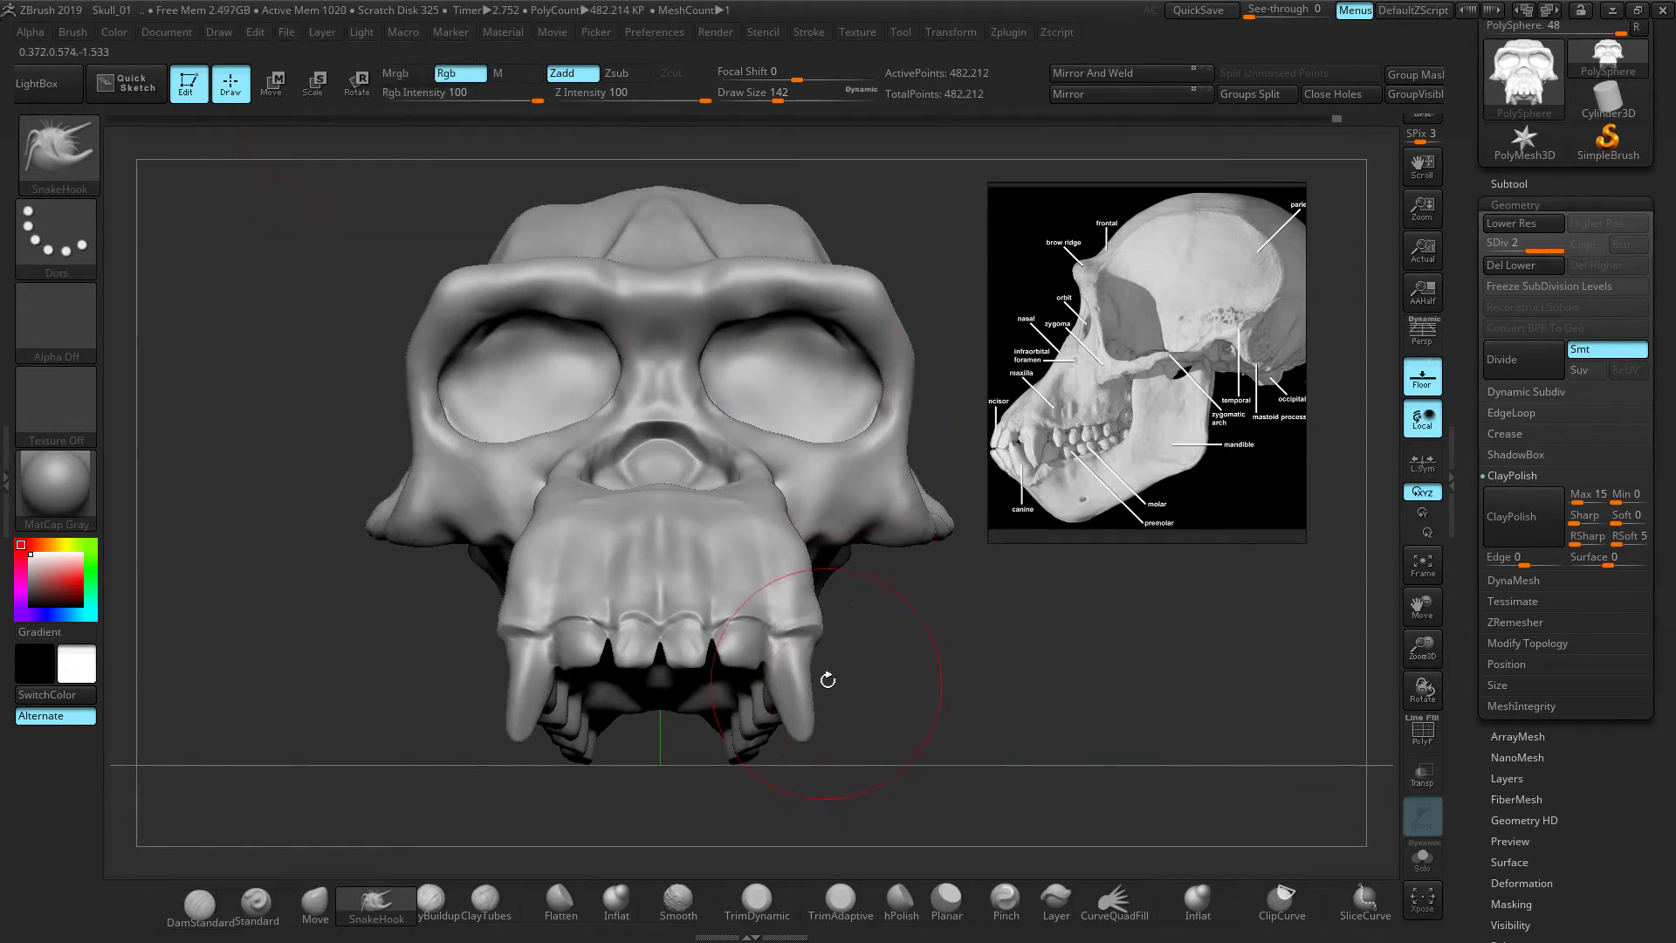
Carve the gum line above the front incisors with DamStandard at draw size 26
{"action": "mouse_move", "coordinate": [939, 626]}
{"action": "right_mouse_down", "text": "ctrl"}
{"action": "mouse_move", "coordinate": [1012, 700]}
{"action": "mouse_move", "coordinate": [979, 599]}
{"action": "right_mouse_up", "text": "ctrl"}
{"action": "key", "text": "bracketleft"}
{"action": "key", "text": "bracketleft"}
{"action": "key", "text": "bracketleft"}
{"action": "key", "text": "bracketleft"}
{"action": "key", "text": "bracketleft"}
{"action": "key", "text": "bracketleft"}
{"action": "key", "text": "bracketleft"}
{"action": "key", "text": "bracketleft"}
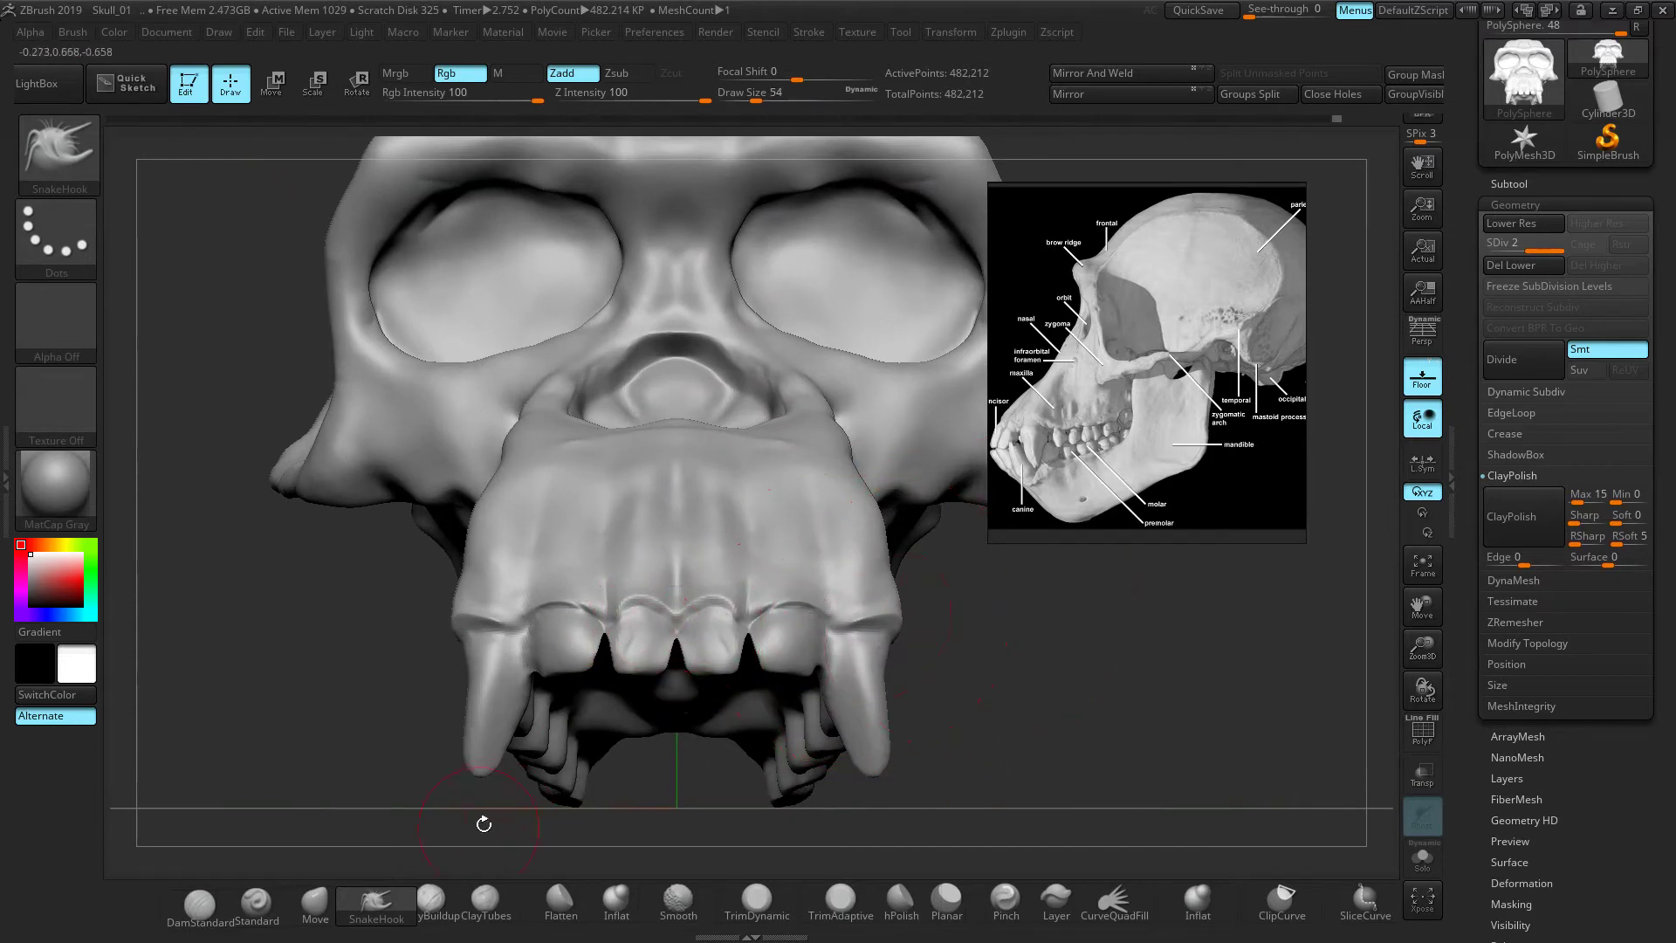
{"action": "left_click", "coordinate": [200, 903]}
{"action": "key", "text": "bracketleft"}
{"action": "key", "text": "bracketleft"}
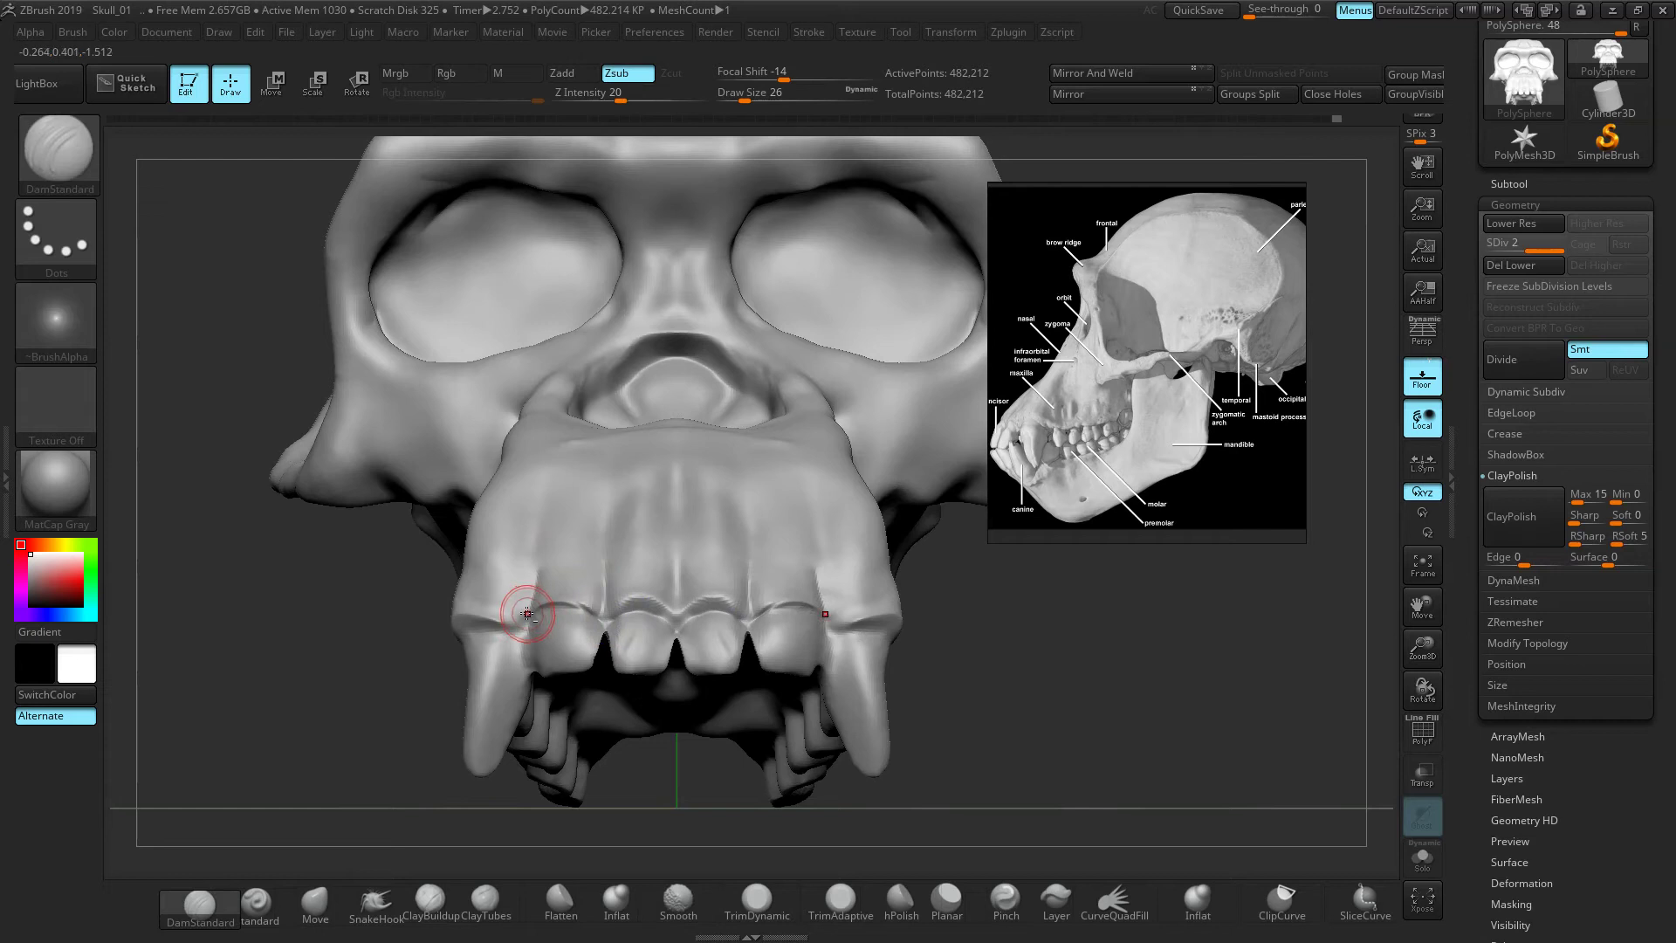
{"action": "mouse_move", "coordinate": [606, 618]}
{"action": "left_mouse_down"}
{"action": "mouse_move", "coordinate": [652, 597]}
{"action": "mouse_move", "coordinate": [680, 623]}
{"action": "left_mouse_up"}
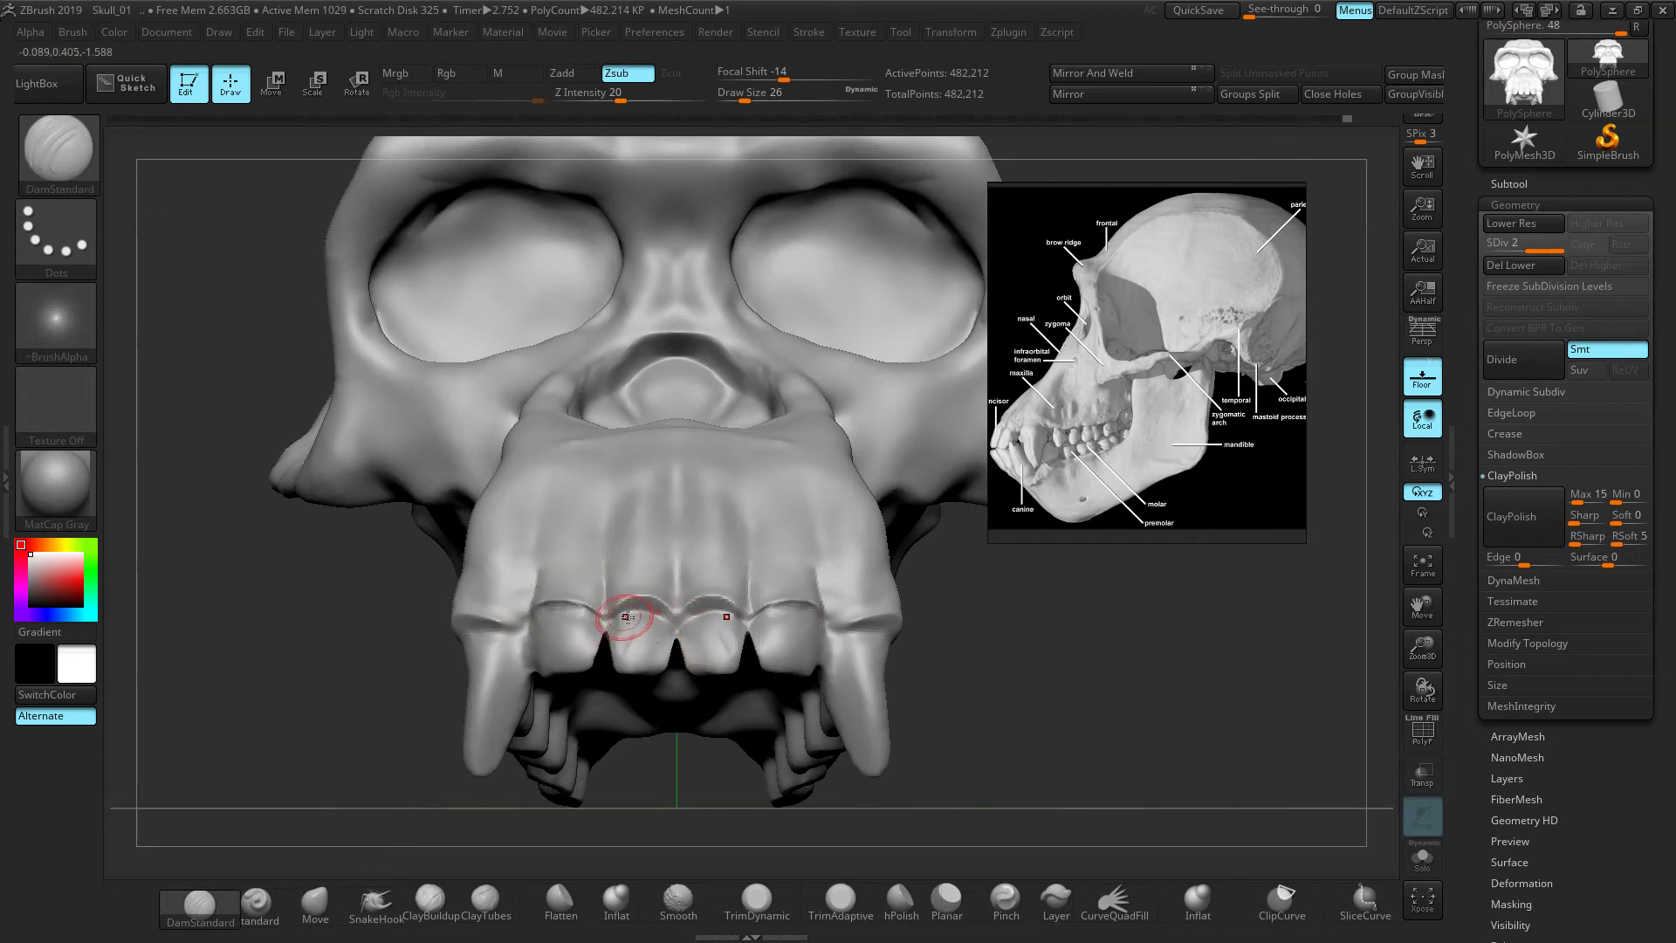
Pull the lower edges of the incisors wider with SnakeHook at draw size 66 to narrow the gaps between them
{"action": "left_click_drag", "start_coordinate": [336, 670], "coordinate": [493, 673]}
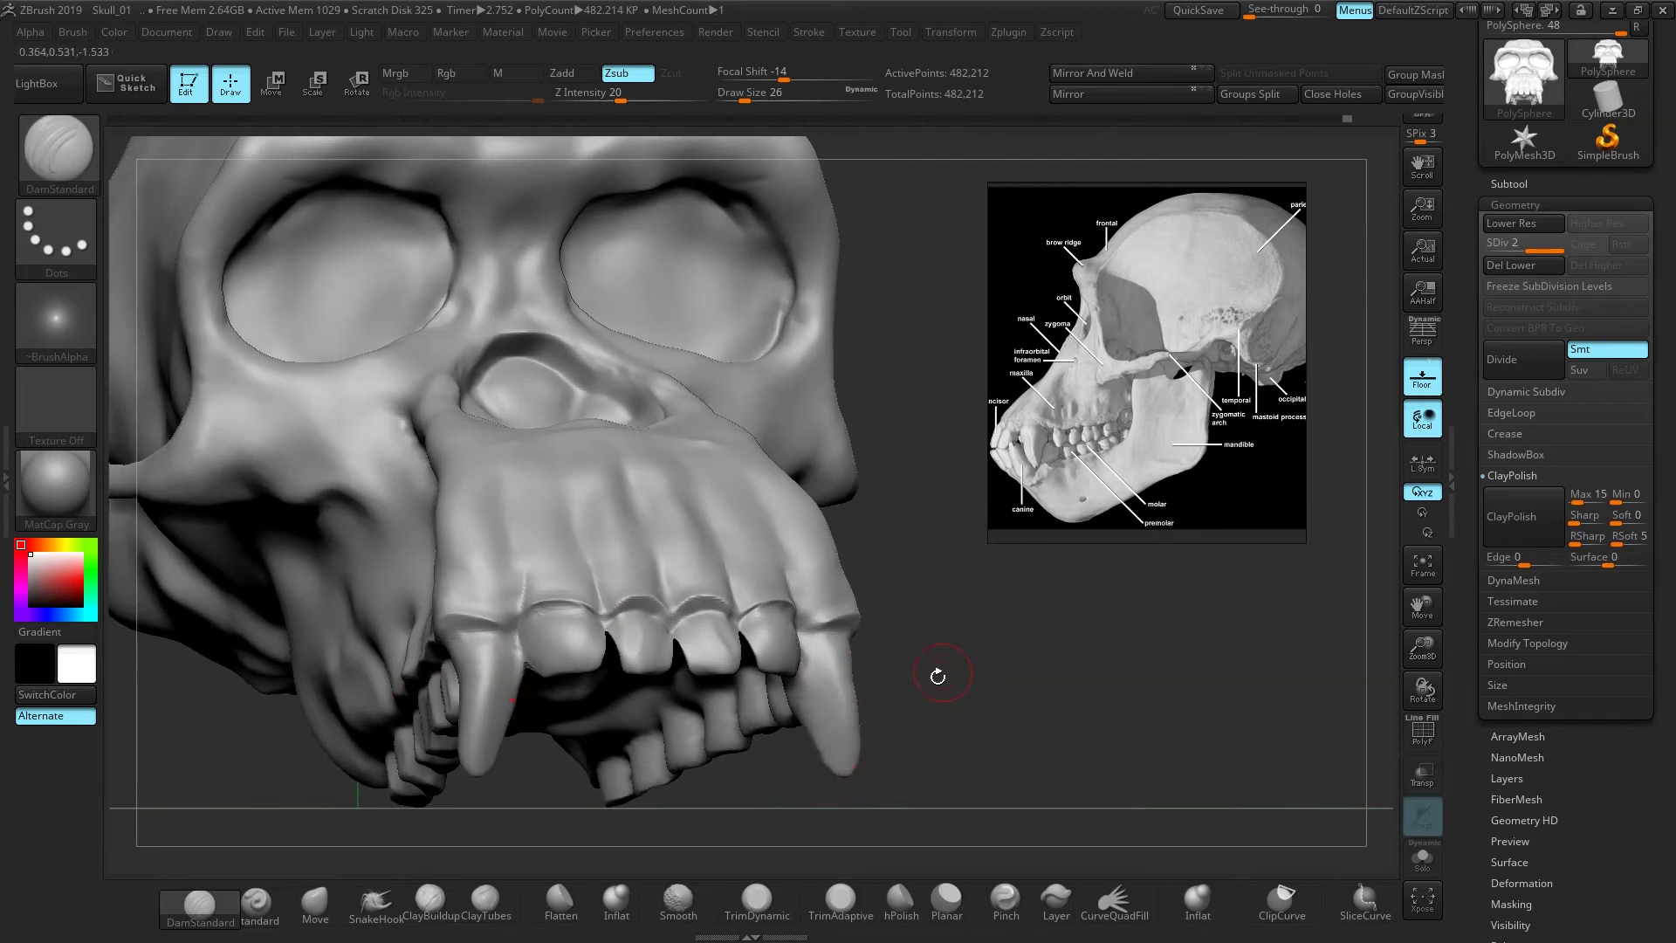
{"action": "left_click_drag", "start_coordinate": [937, 675], "coordinate": [855, 677], "text": "shift"}
{"action": "left_click", "coordinate": [376, 904]}
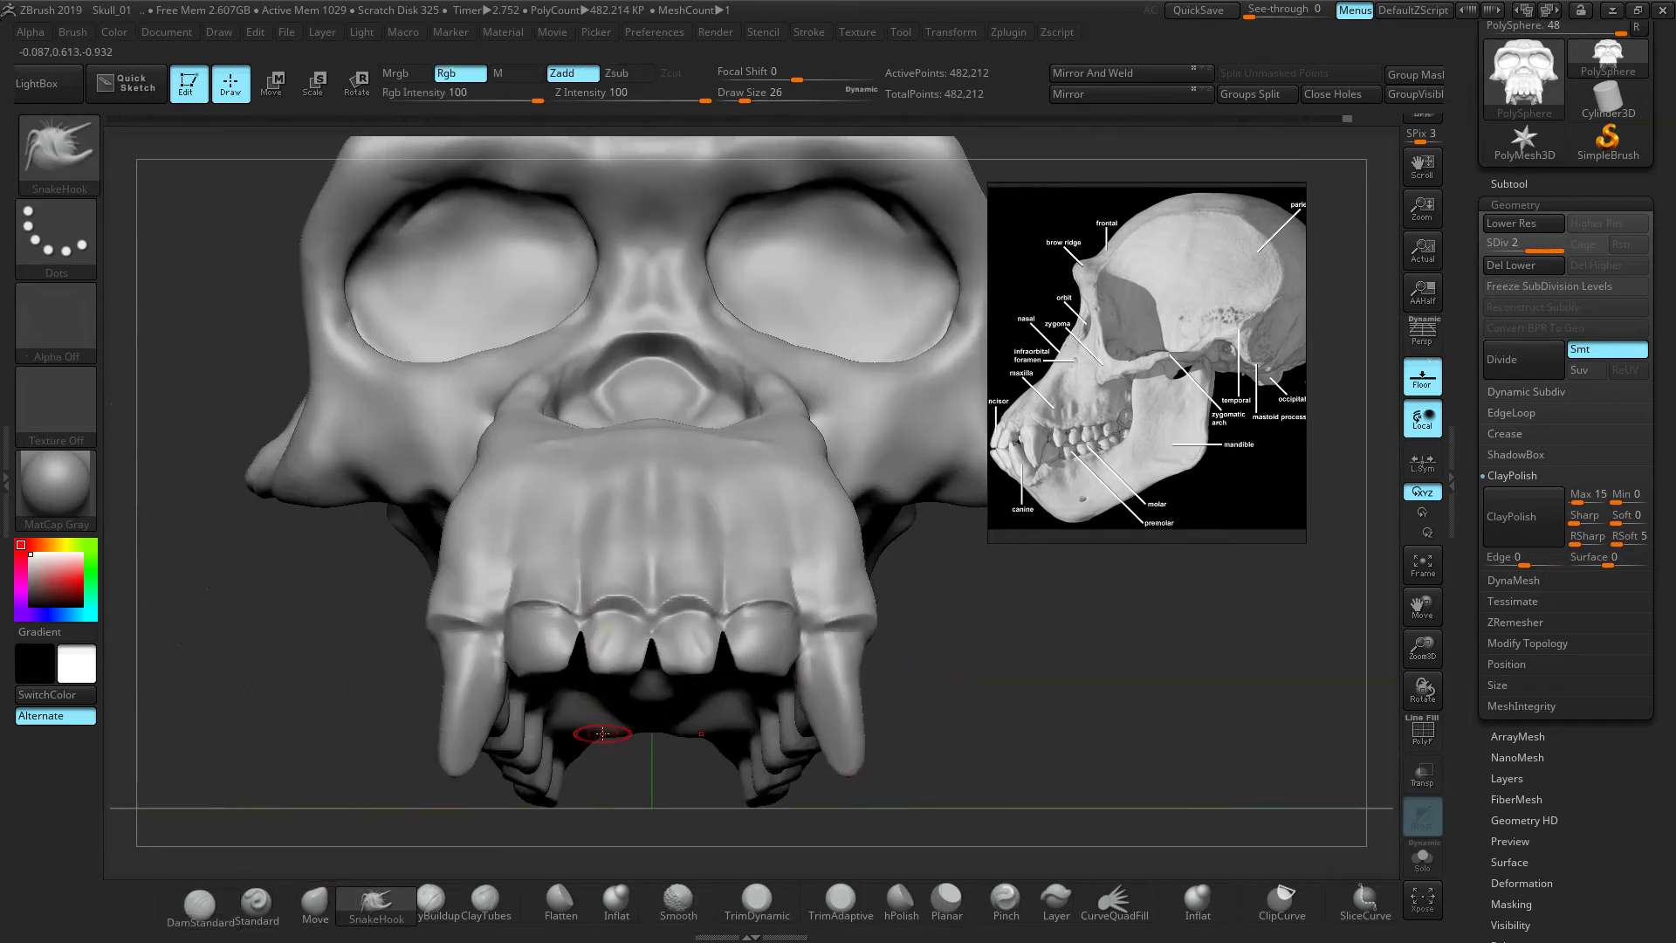
{"action": "key", "text": "bracketright"}
{"action": "key", "text": "bracketright"}
{"action": "key", "text": "bracketright"}
{"action": "key", "text": "bracketright"}
{"action": "mouse_move", "coordinate": [577, 649]}
{"action": "left_mouse_down"}
{"action": "mouse_move", "coordinate": [535, 666]}
{"action": "mouse_move", "coordinate": [632, 665]}
{"action": "left_mouse_up"}
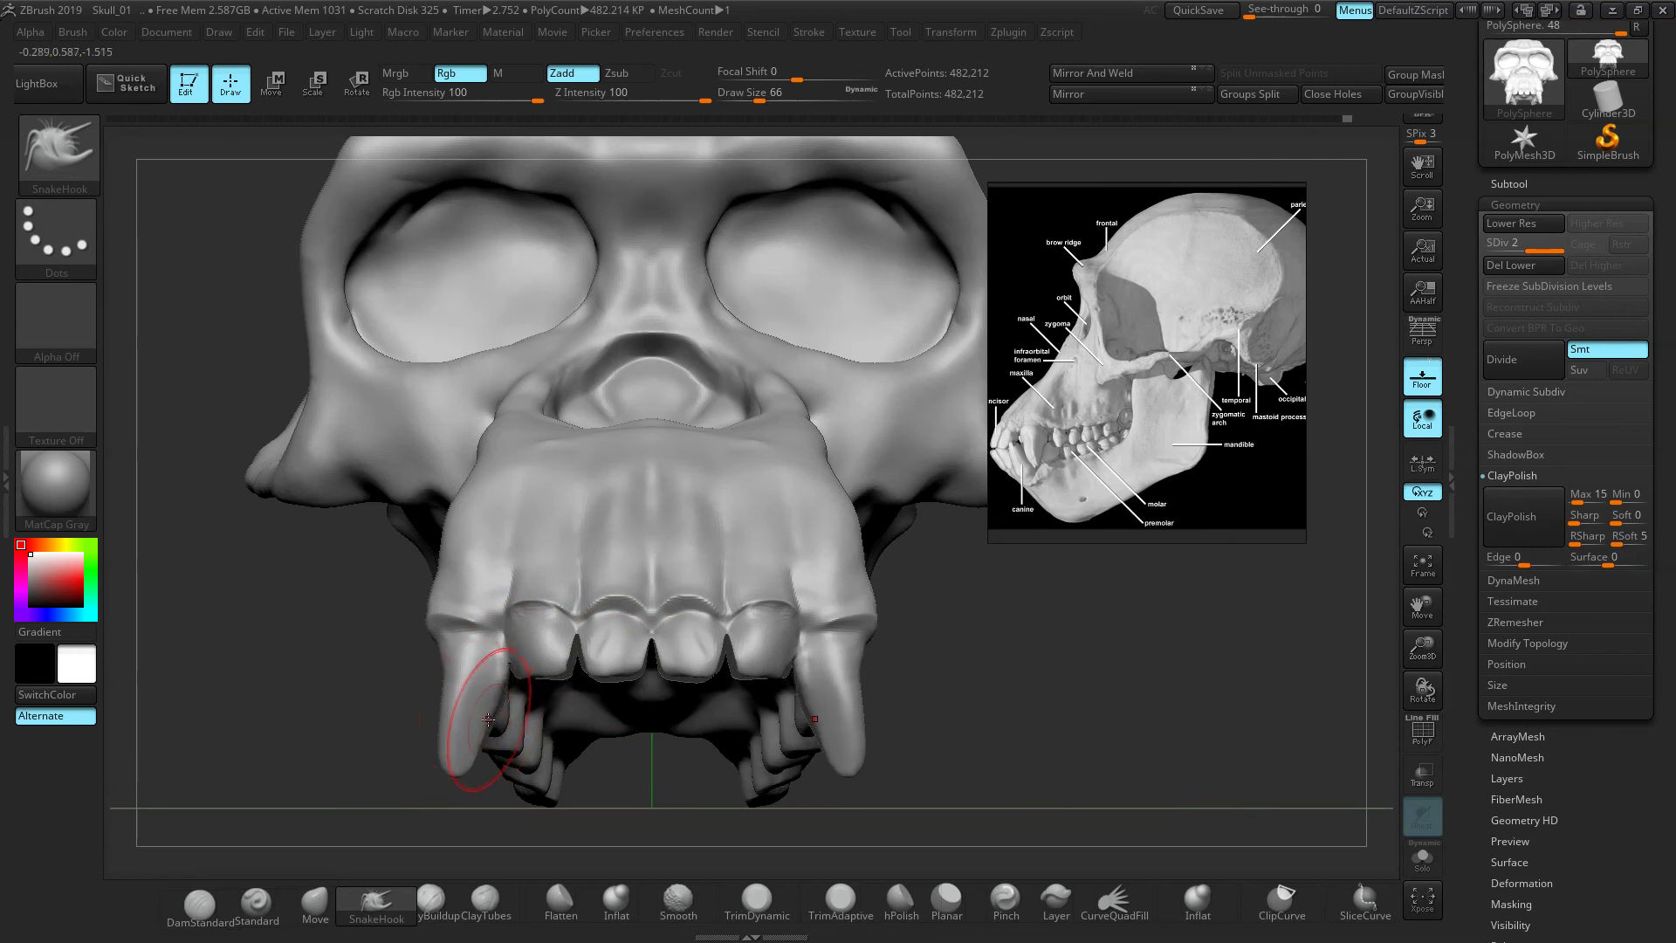